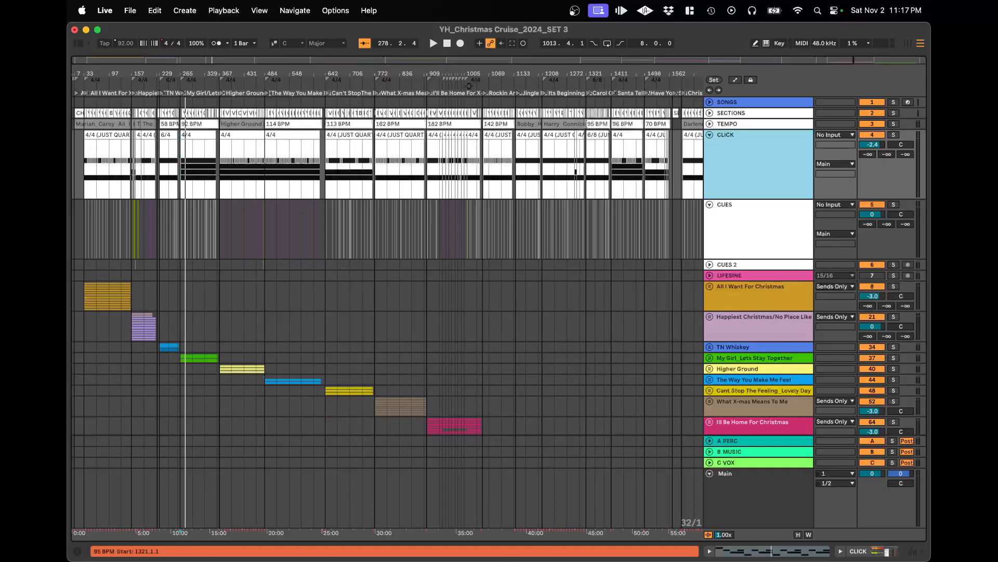
- Fold the CLICK and CUES tracks to compact the arrangement
click(710, 135)
scroll(447, 171, down, 3)
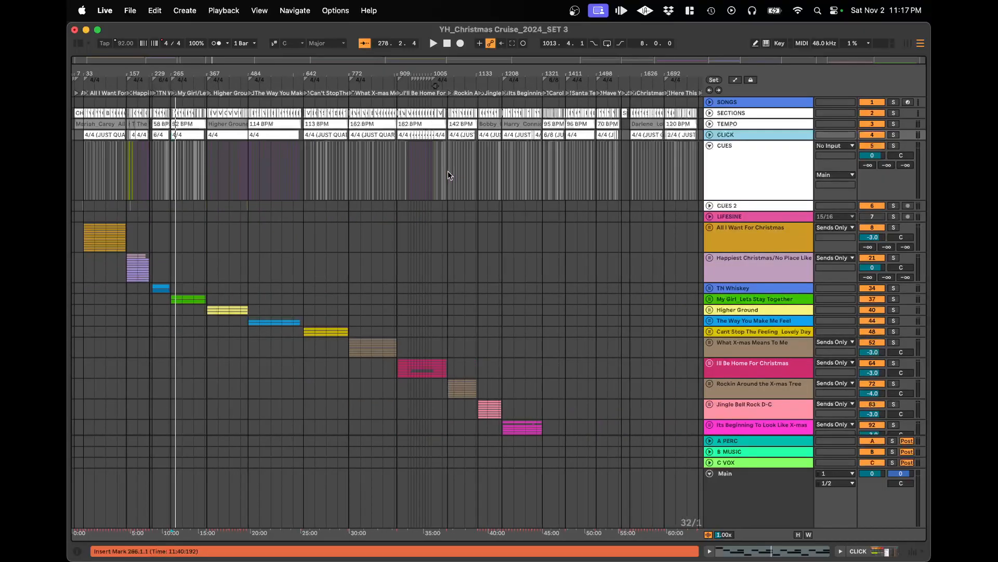
scroll(464, 257, down, 5)
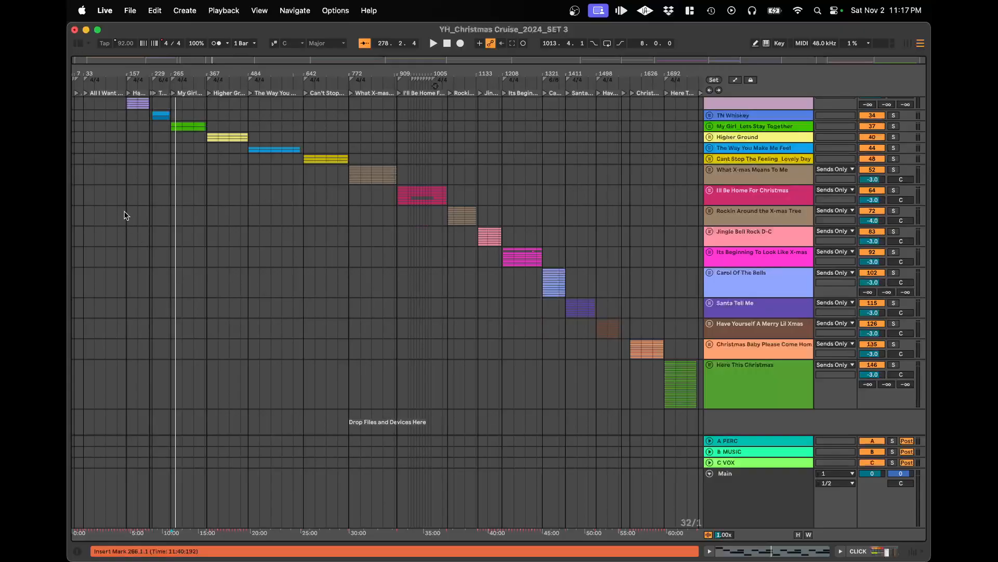
scroll(117, 193, up, 5)
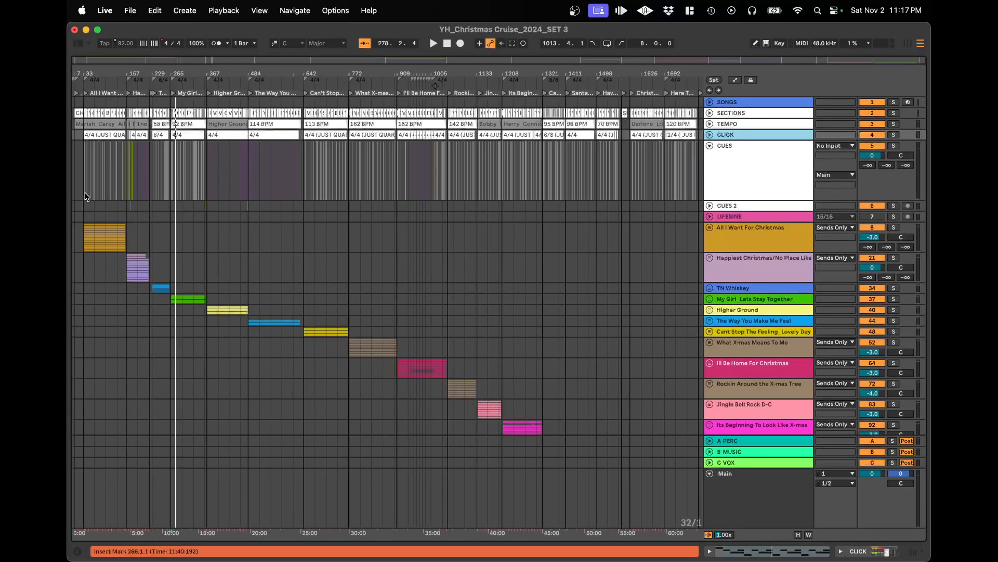
click(709, 145)
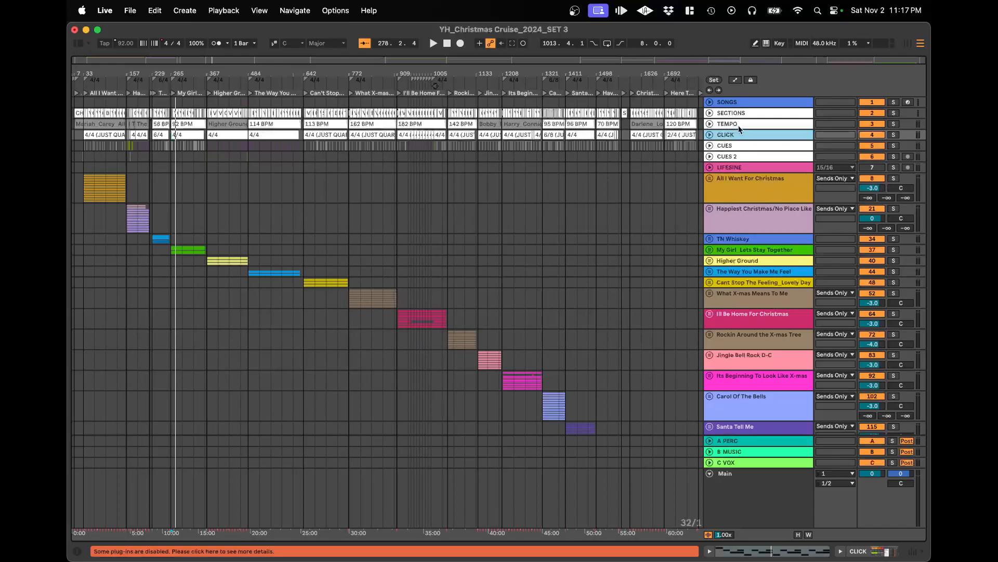
- Look over the arrangement from the opening song at bar 33 through the last song group, Here This Christmas
scroll(97, 177, up, 5)
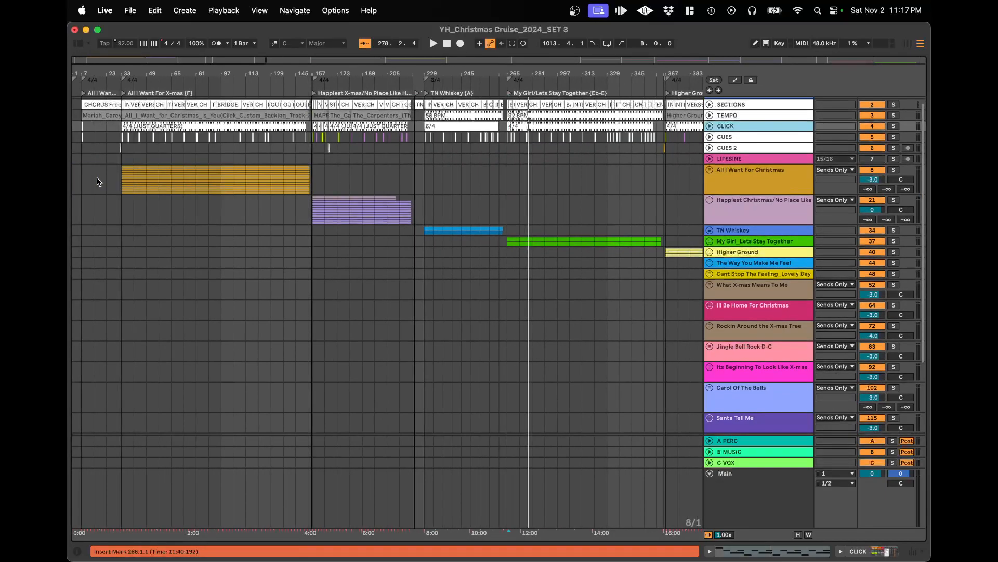
click(120, 155)
scroll(125, 156, up, 3)
scroll(124, 157, up, 3)
scroll(124, 157, down, 10)
scroll(450, 201, down, 3)
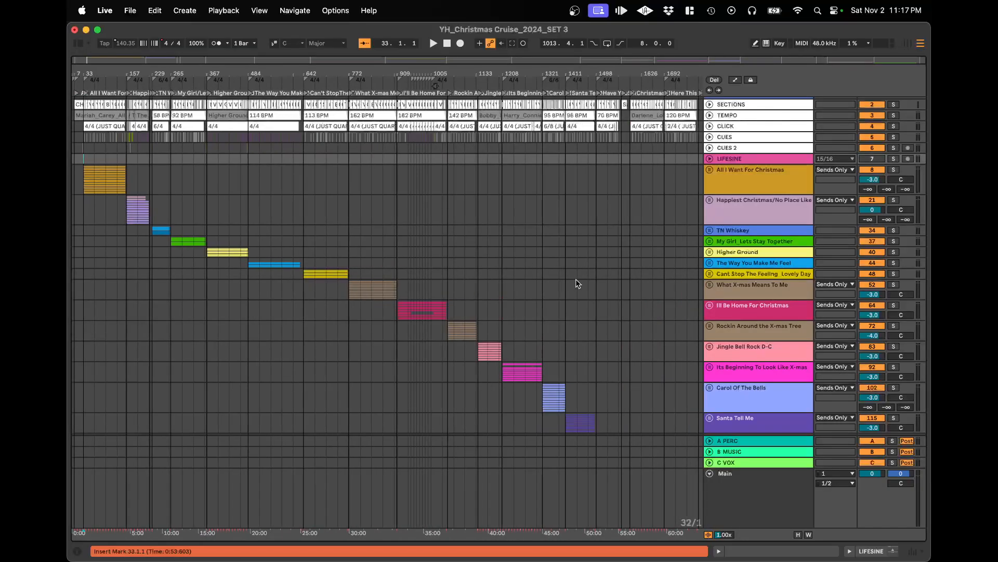
scroll(576, 283, down, 5)
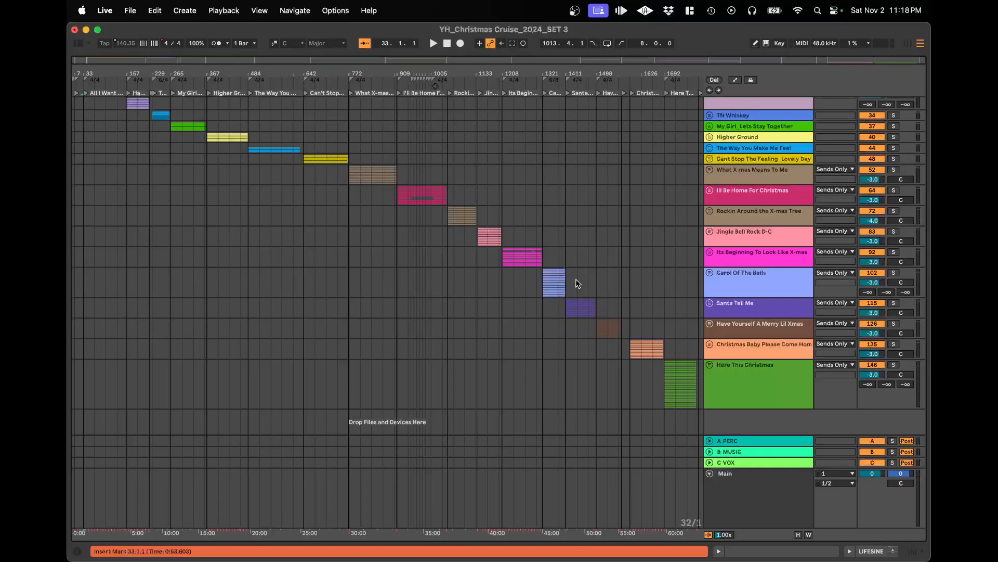
scroll(192, 249, up, 1)
scroll(191, 250, up, 5)
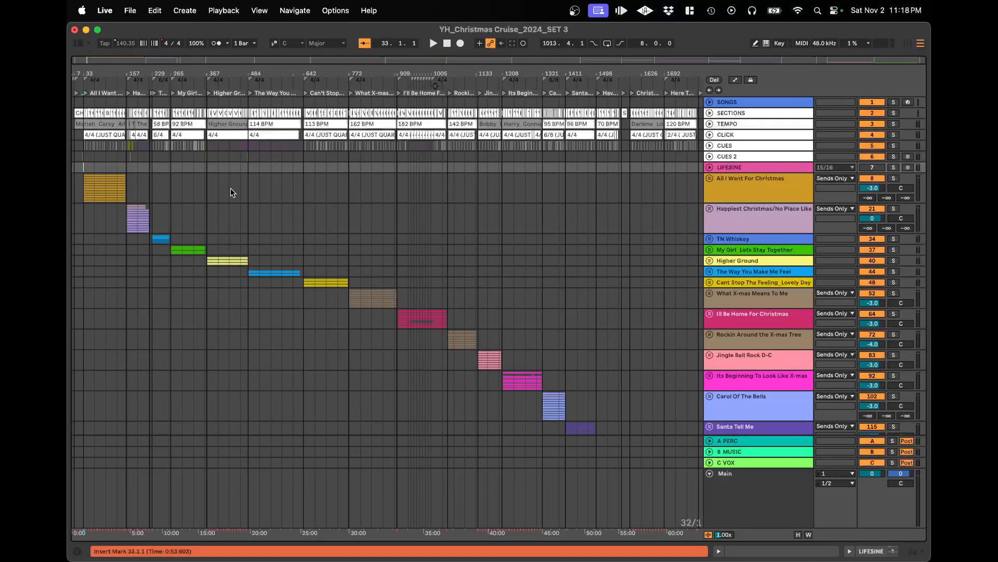
- Examine the sections, click and cue clips at the start of All I Want For X-mas, around bar 33
click(92, 167)
key(plus)
key(plus)
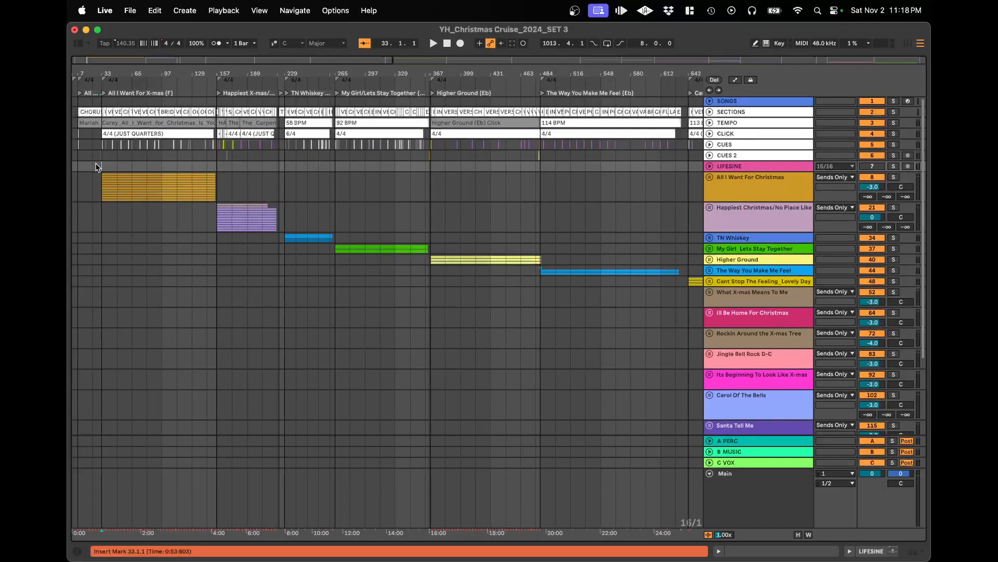
key(plus)
key(plus)
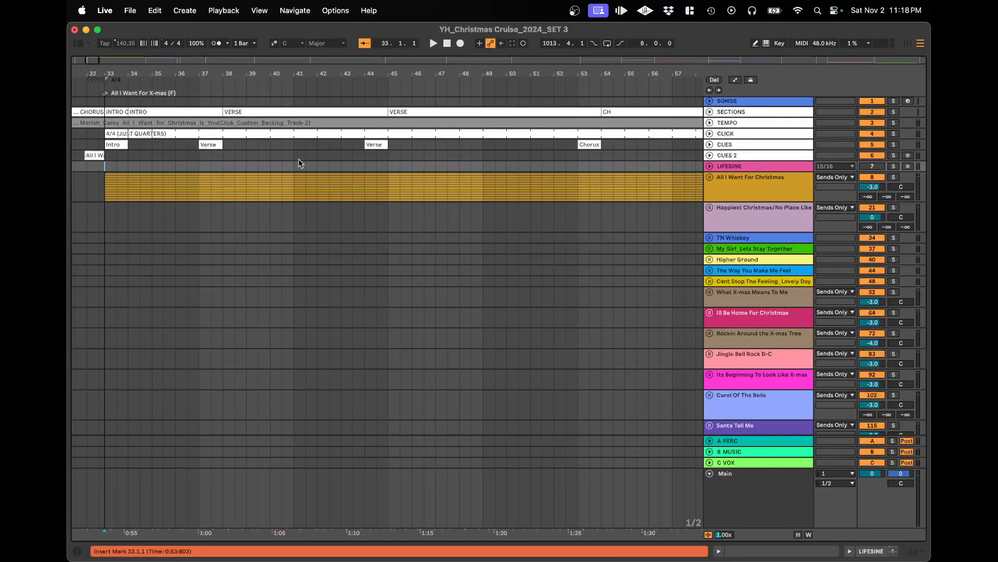
key(minus)
key(minus)
key(minus)
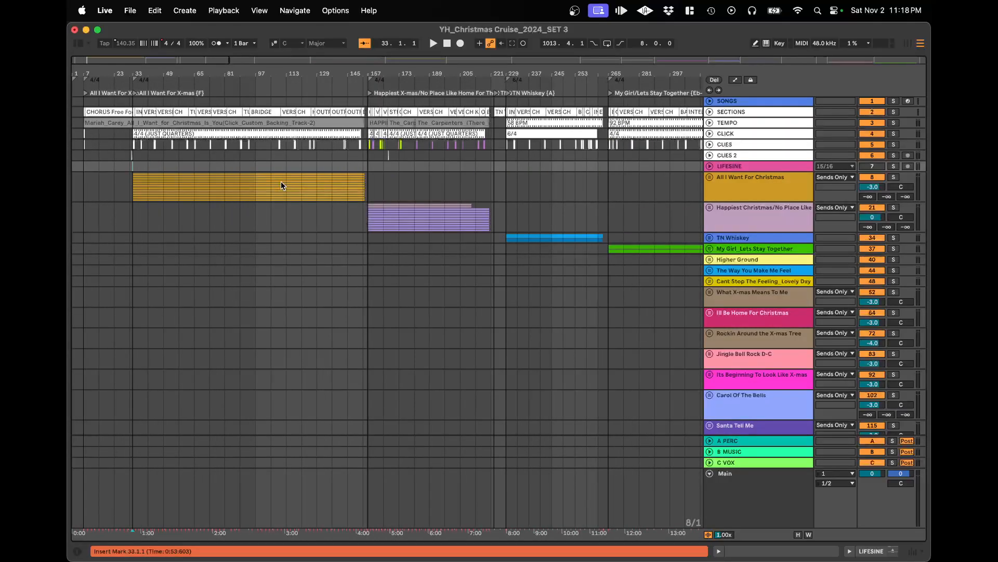
- Select the SECTIONS, TEMPO, CLICK and CUES tracks one after another to review the guide tracks
click(731, 112)
click(731, 123)
click(731, 134)
click(722, 146)
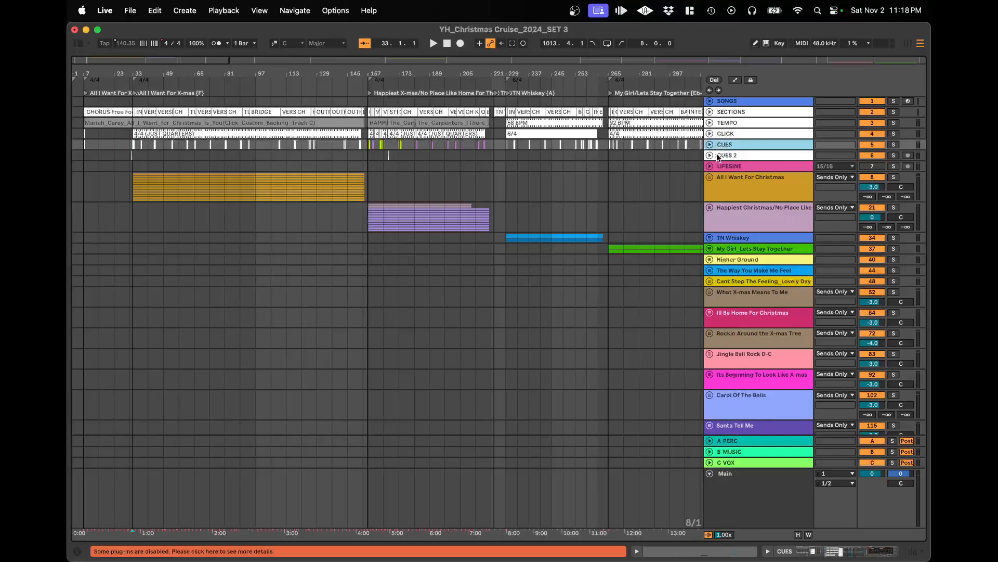
- Unfold the CUES 2 track, inspect its spoken cue clip at the strings intro near bar 167, and fold it again
click(710, 155)
scroll(383, 182, up, 5)
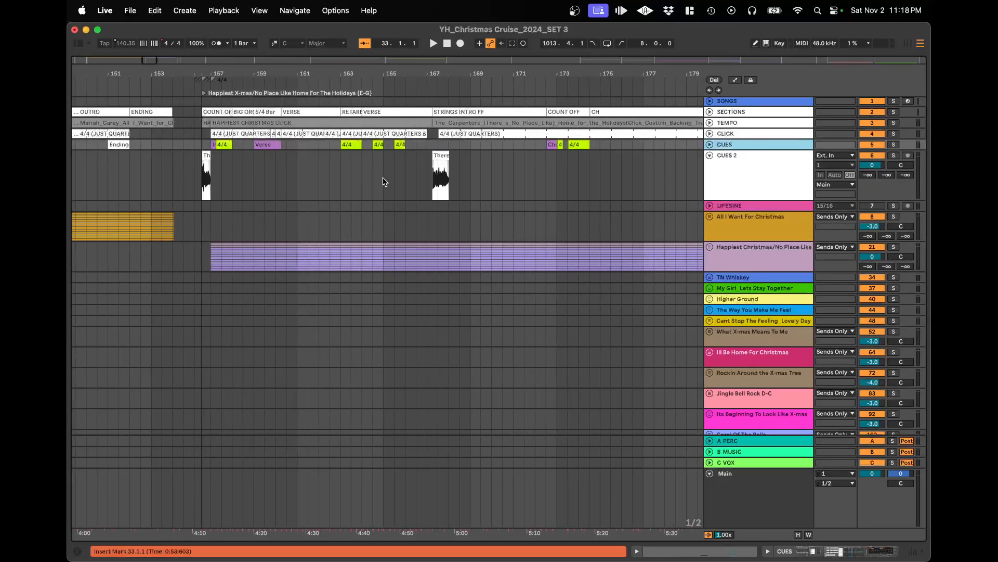
scroll(428, 171, up, 5)
scroll(468, 180, right, 2)
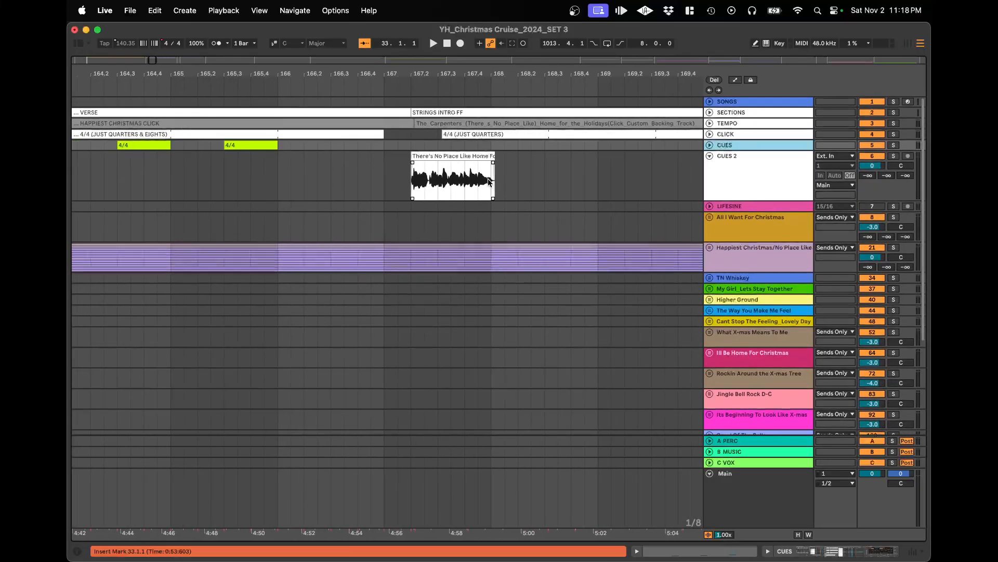
scroll(472, 164, up, 2)
scroll(472, 164, down, 8)
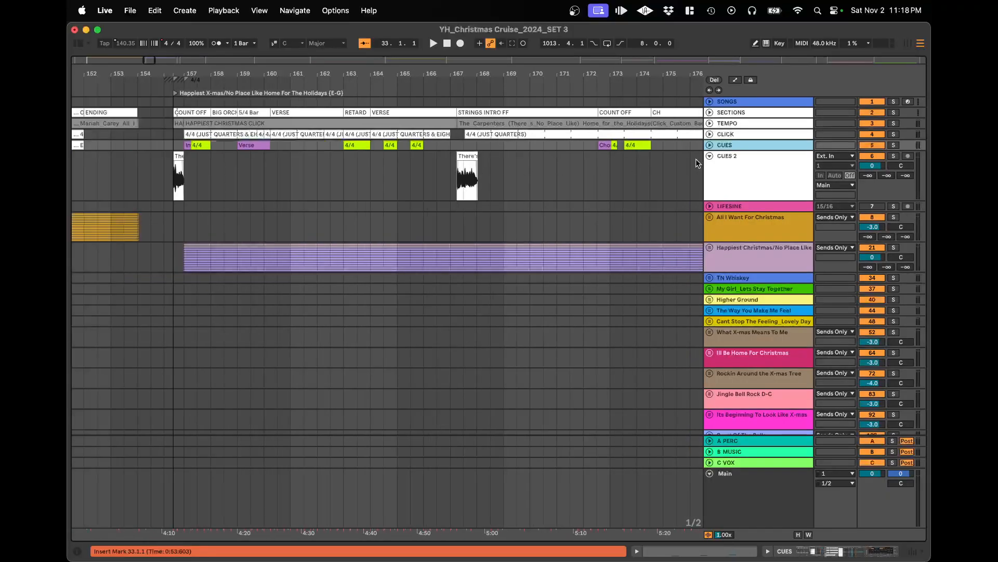
click(710, 156)
scroll(608, 157, down, 5)
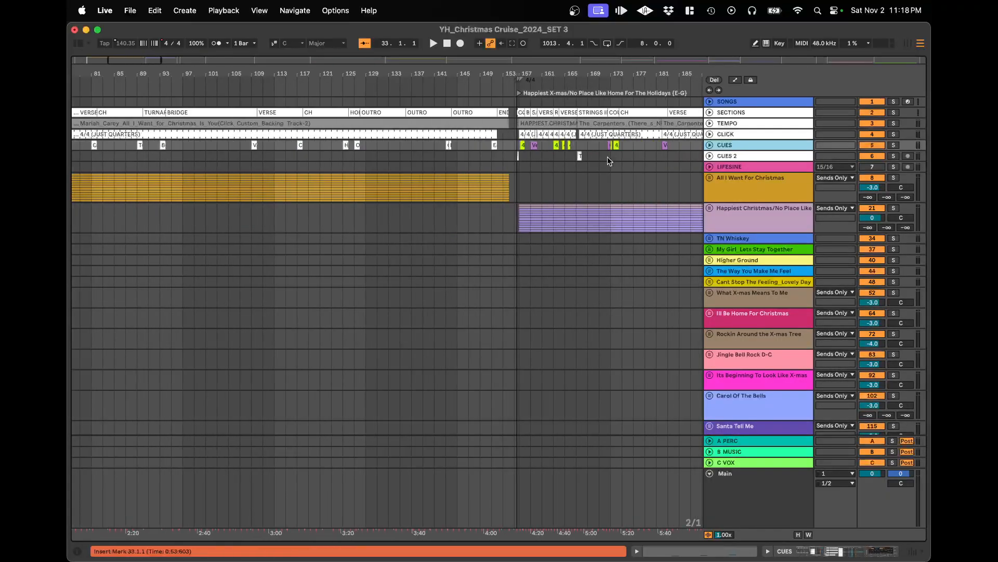
- Select the LIFESINE track and place the insert marker at the TN WHISKEY INTRO locator and at bar 229
click(729, 167)
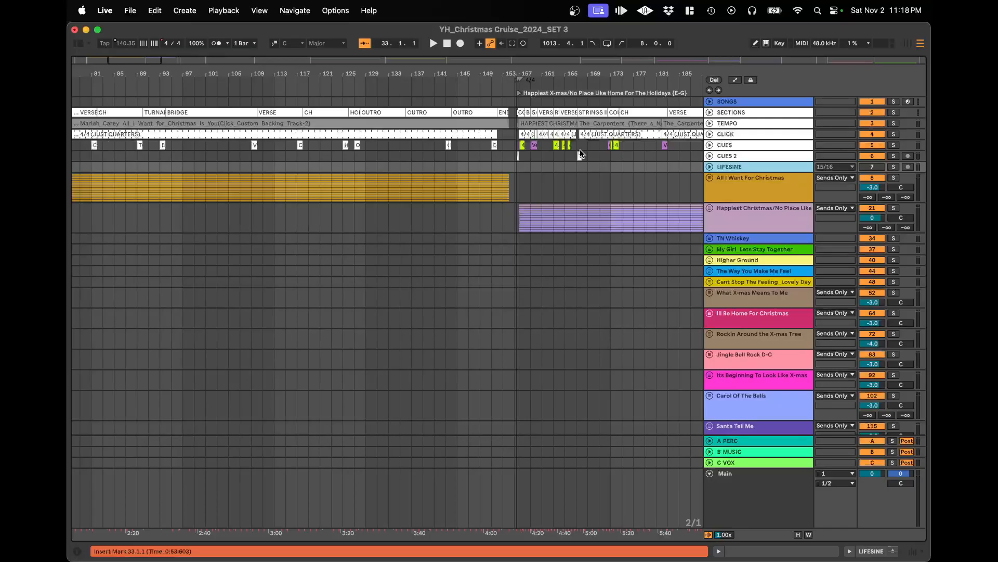
key(z)
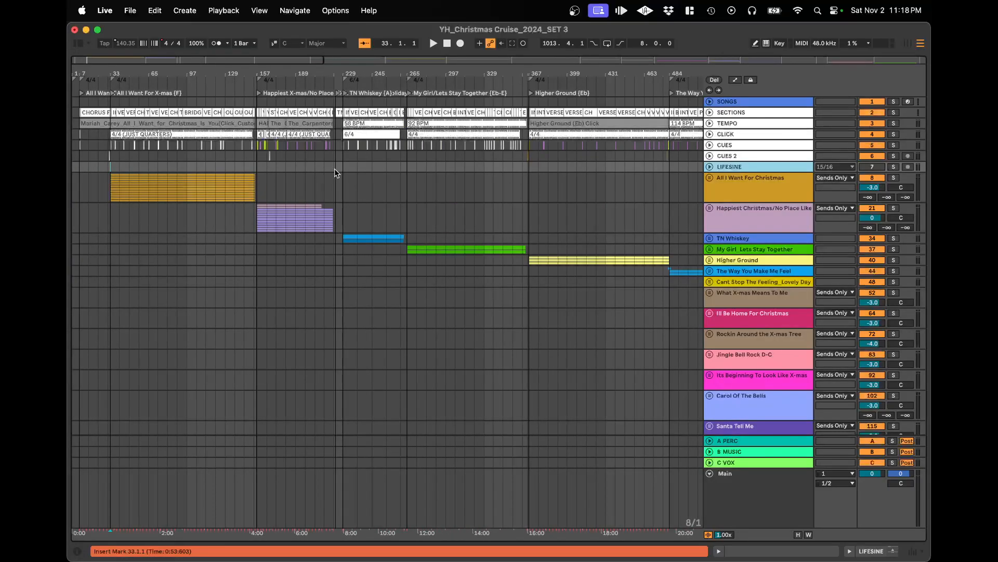
scroll(335, 168, up, 10)
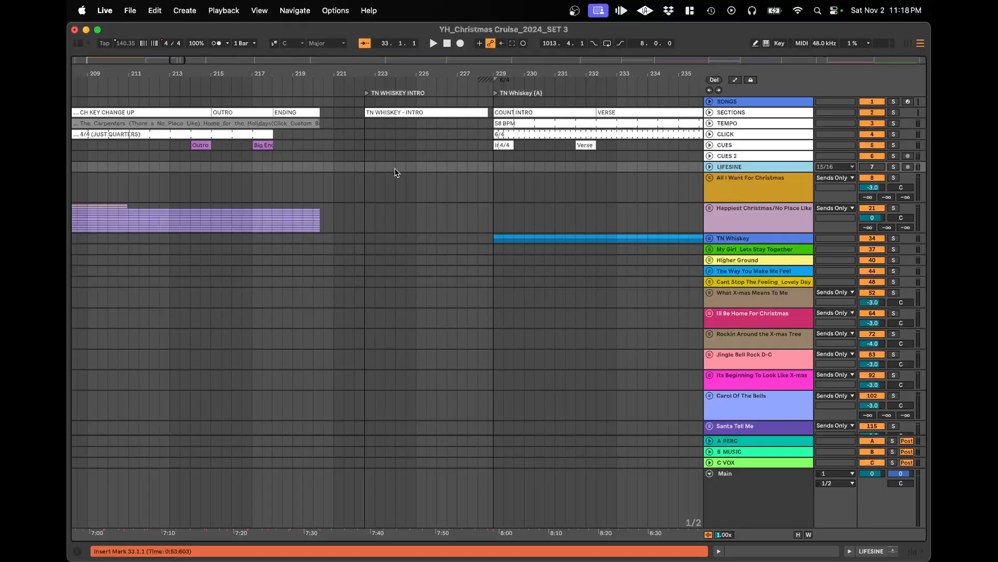
click(364, 166)
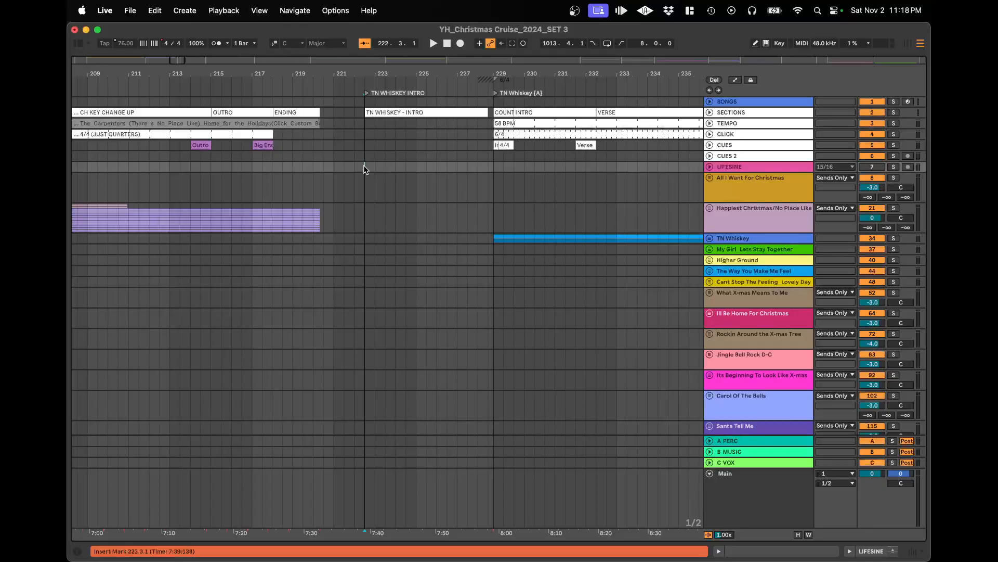
click(493, 170)
scroll(493, 170, down, 10)
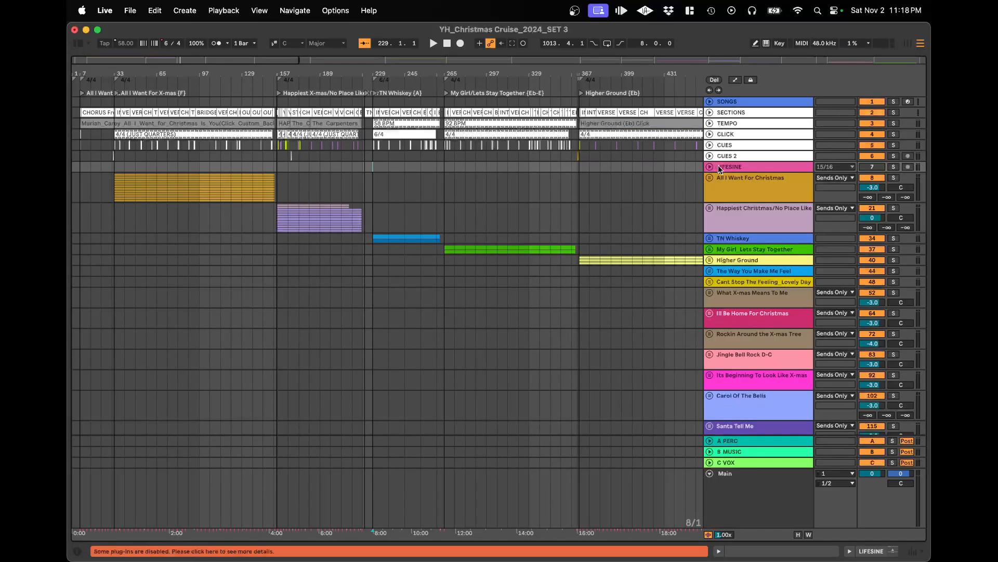
- Unfold the Rockin Around the X-mas Tree group to show its stem tracks, with the entire arrangement in view
click(742, 187)
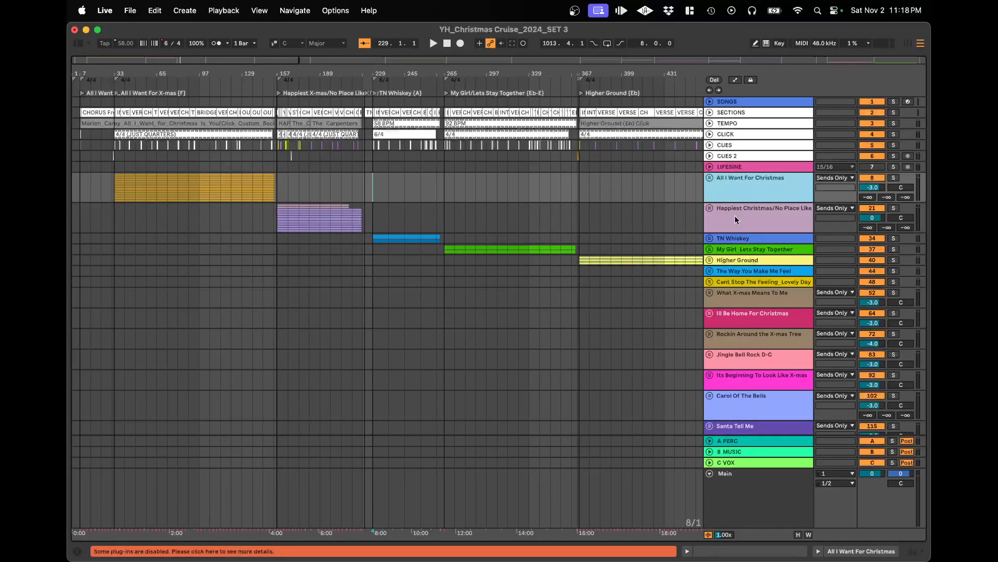
scroll(735, 215, down, 3)
scroll(735, 215, down, 1)
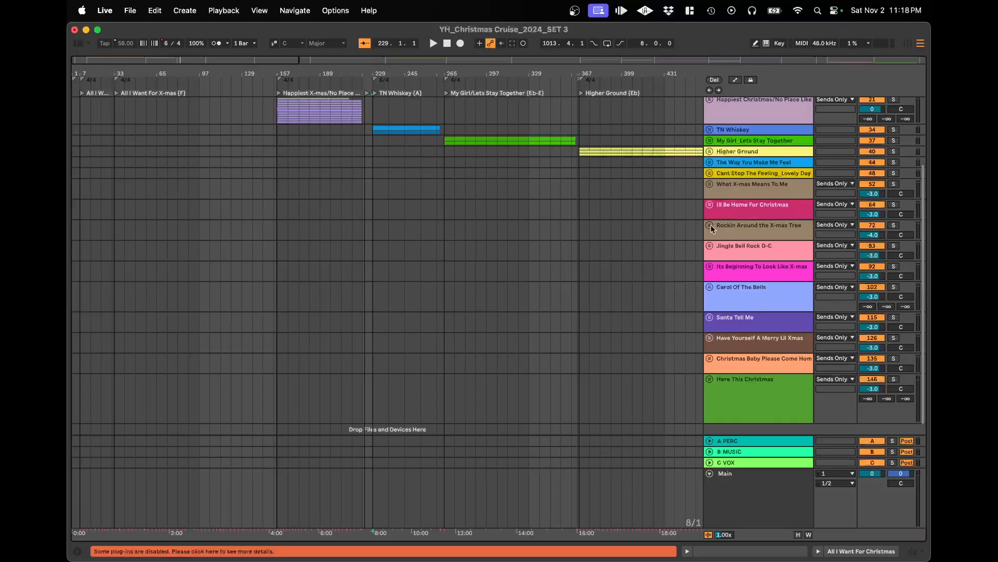
click(710, 225)
key(w)
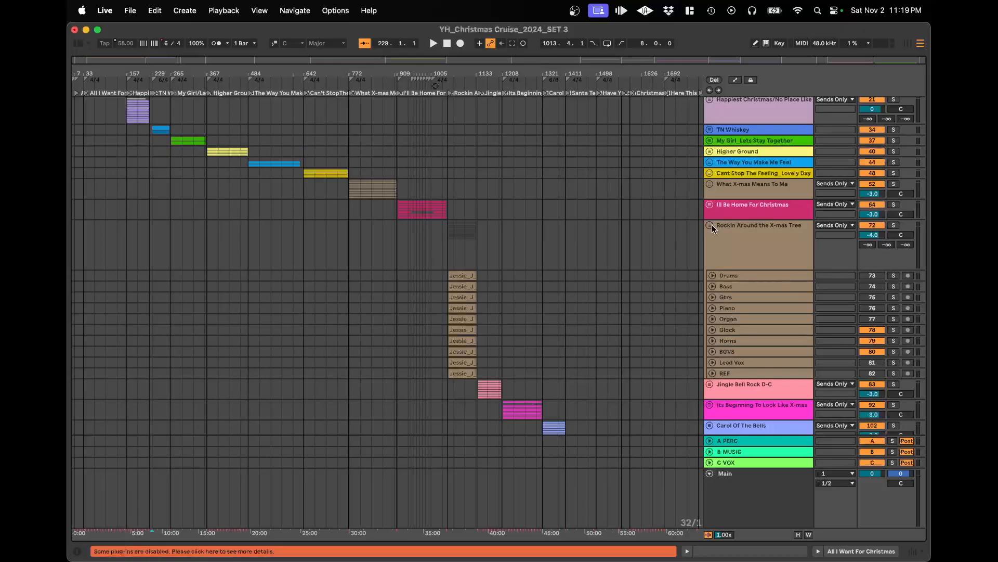
- Unfold the Cant Stop The Feeling_Lovely Day group and delete its New Guide track
click(710, 173)
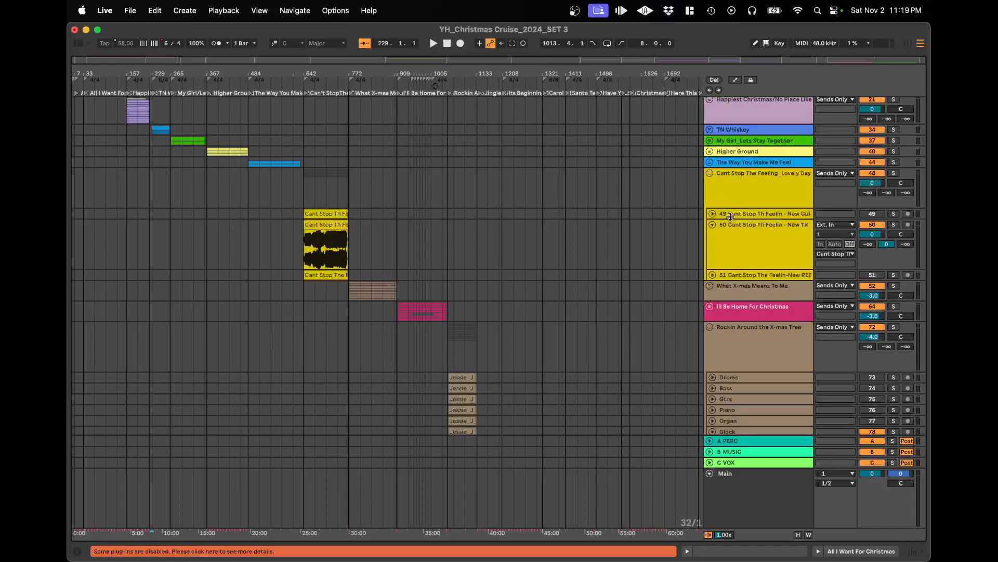
scroll(327, 178, up, 5)
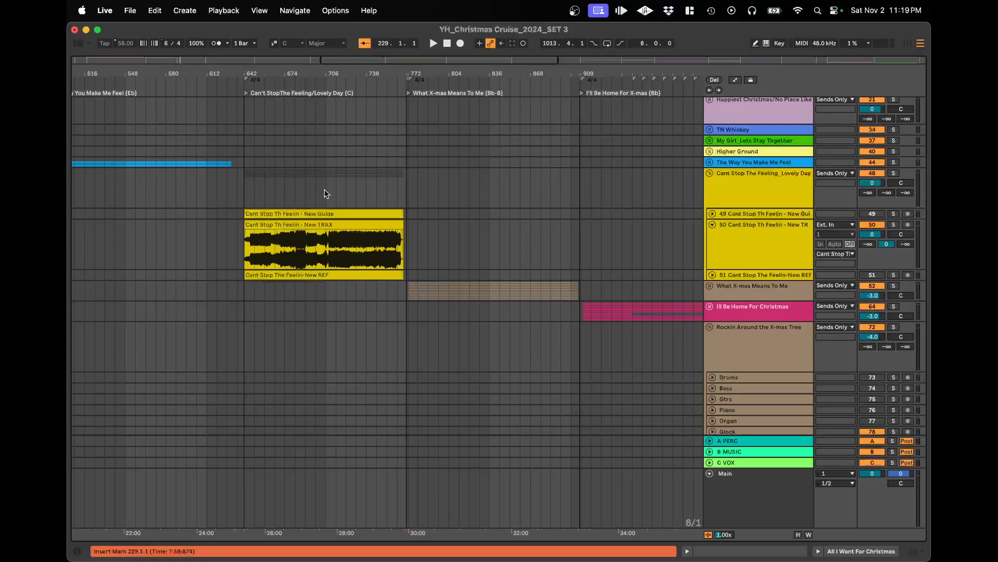
click(306, 212)
click(729, 213)
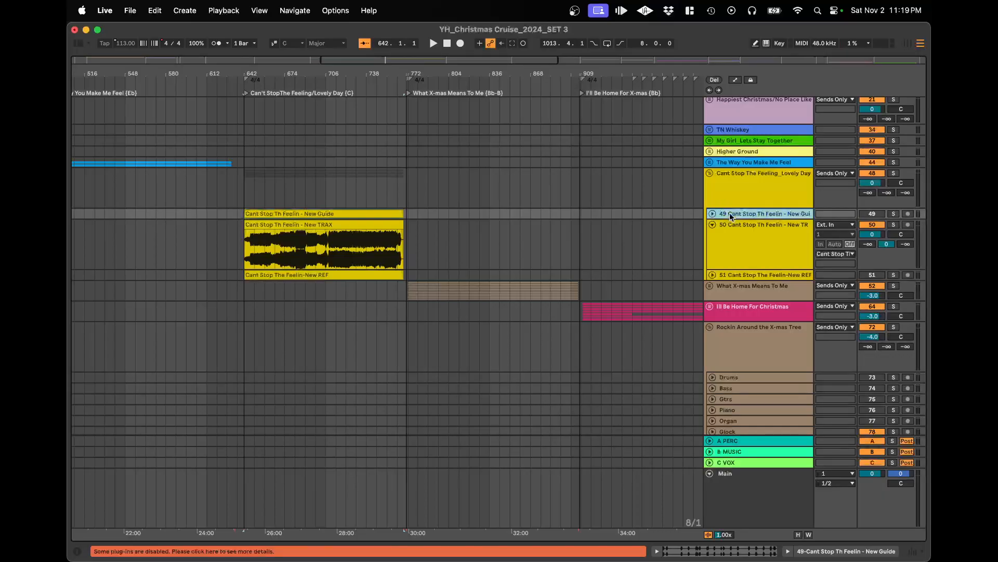
key(Delete)
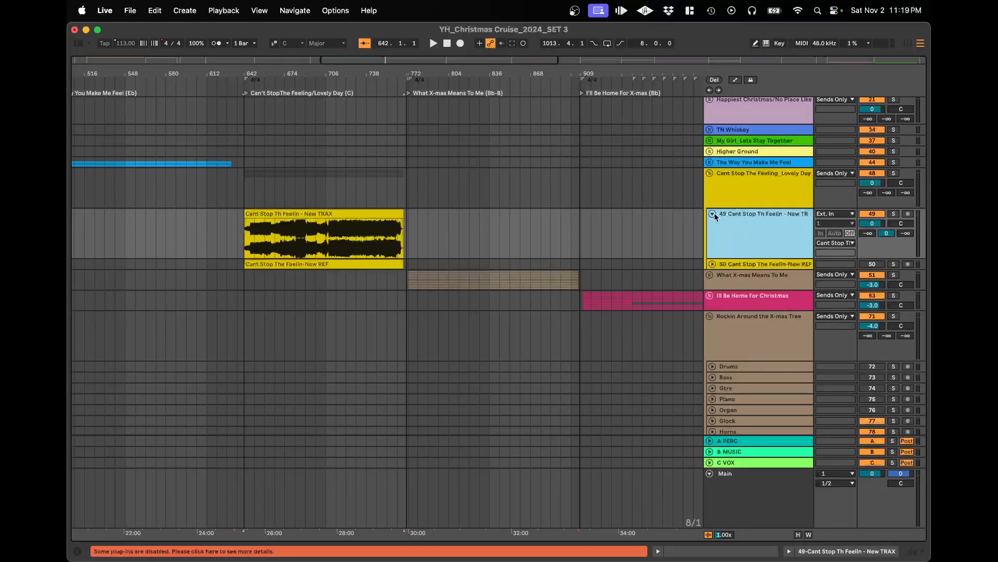
- Check the Cant Stop Th Feelin - New TRAX waveform, then fold that track and its group
click(712, 214)
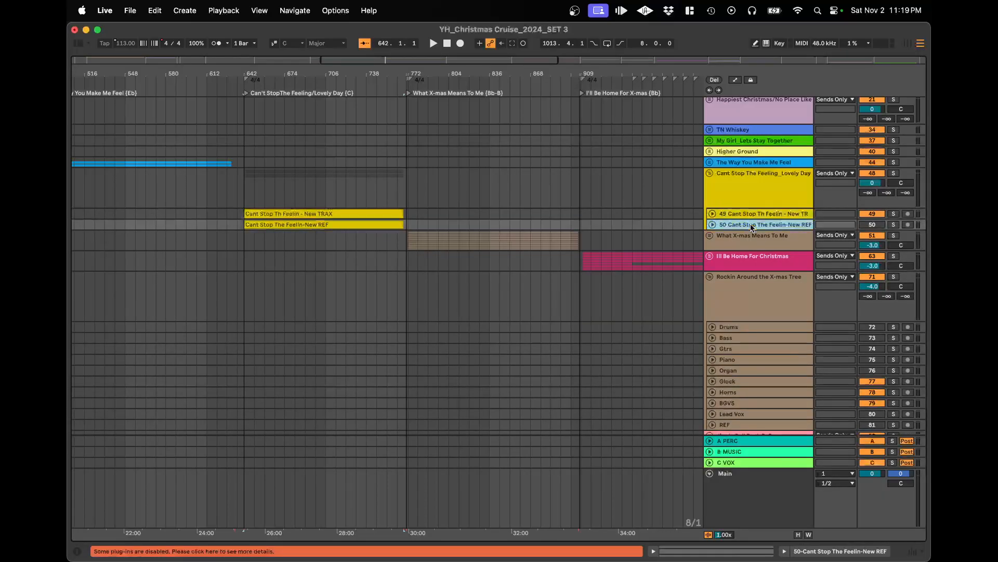
click(295, 197)
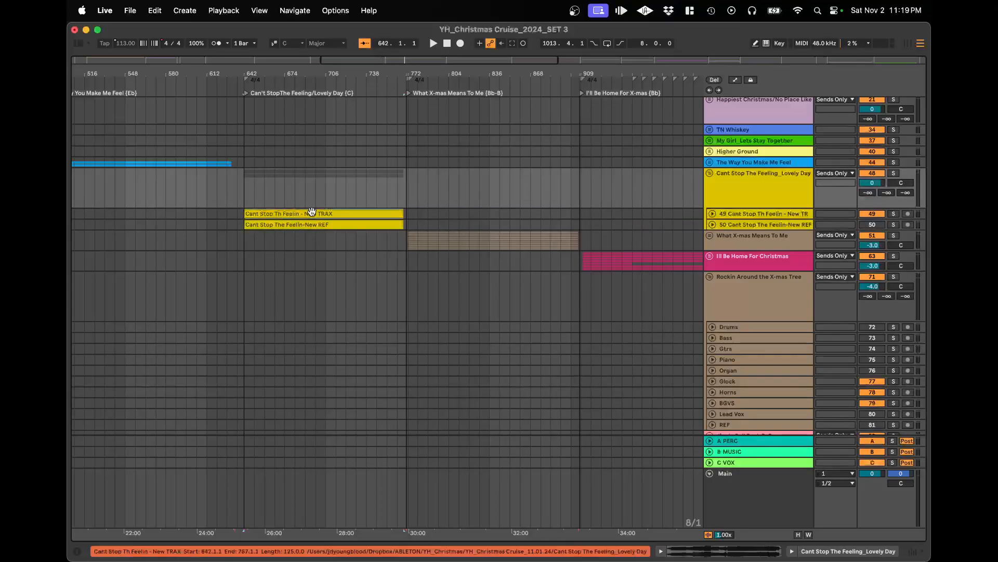
click(312, 212)
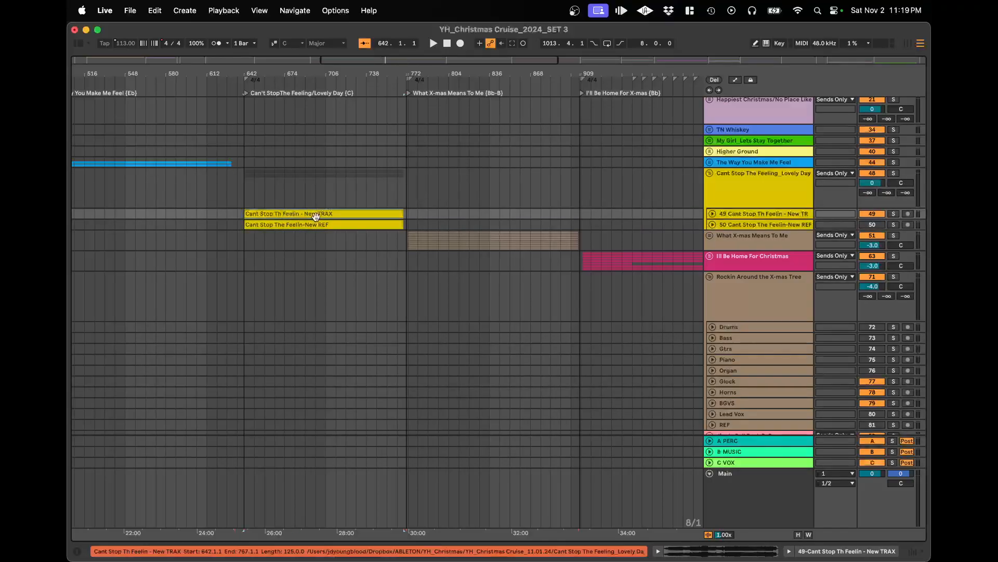
click(712, 214)
click(305, 232)
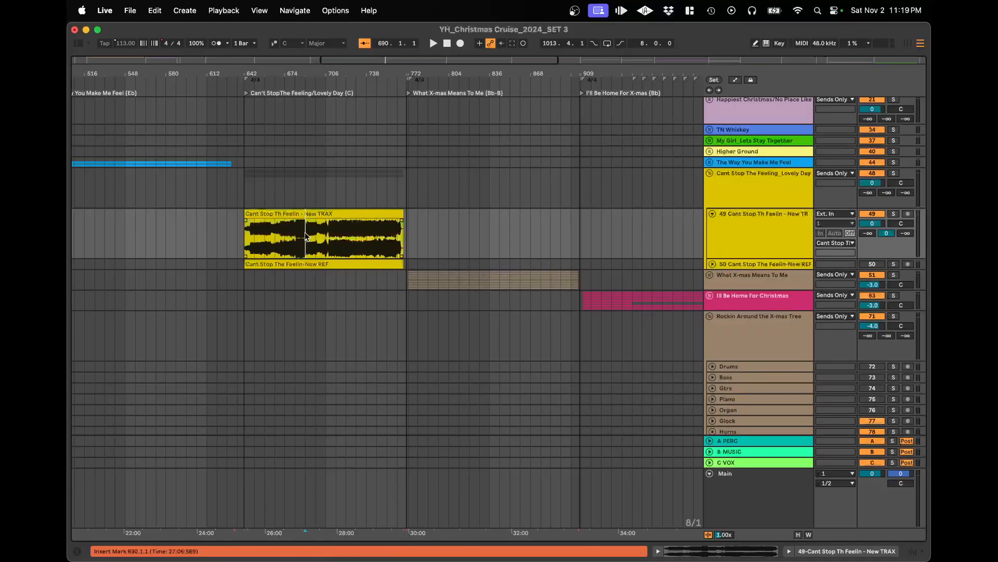
click(713, 214)
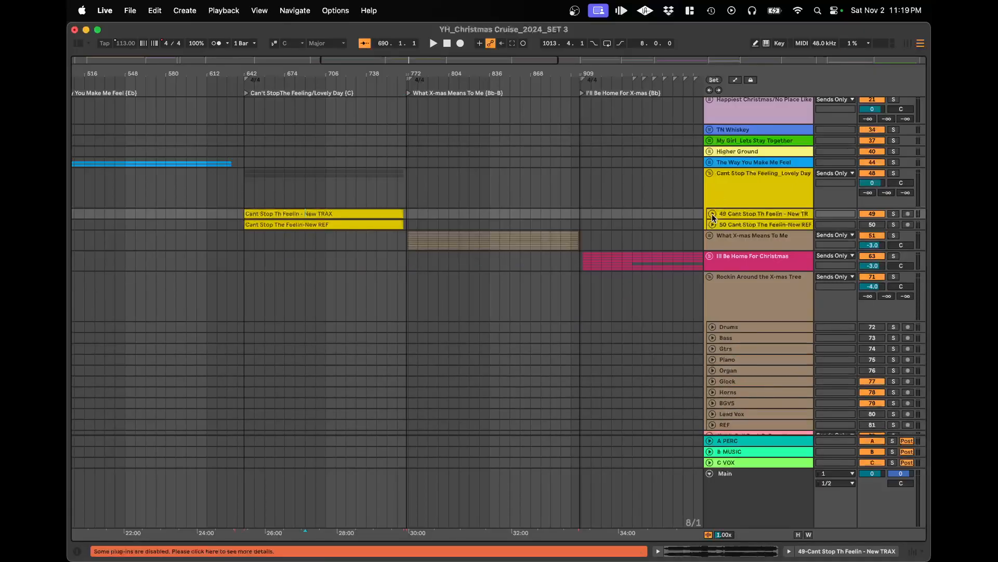
click(710, 174)
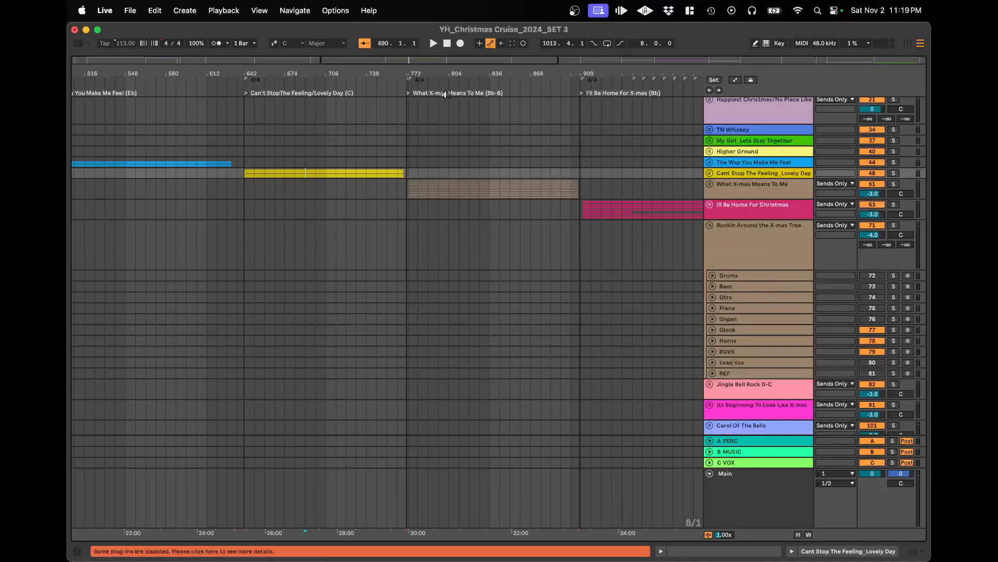
key(w)
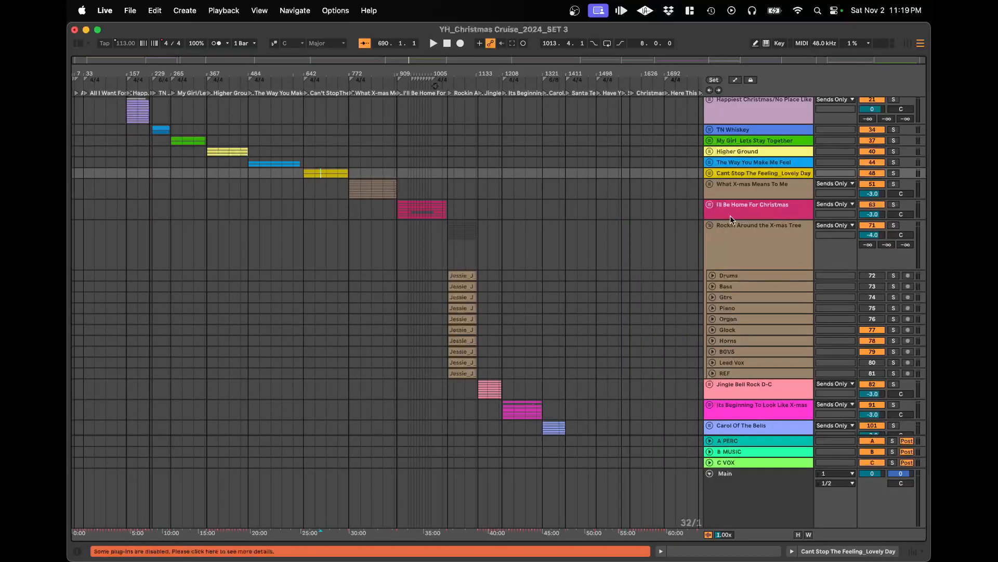
- Fold the Rockin Around the X-mas Tree group and bring the opening songs of the set into view
click(710, 225)
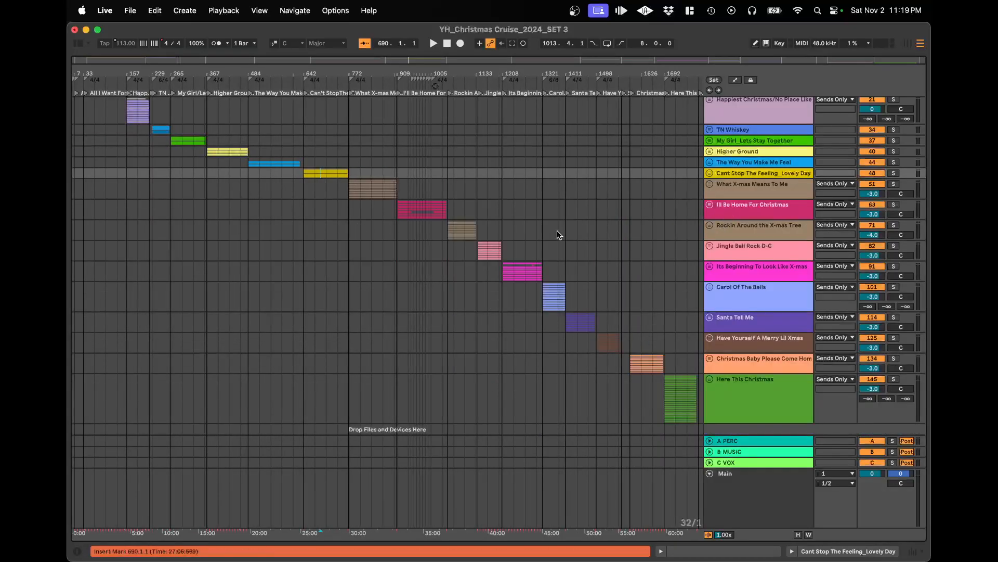
scroll(557, 230, up, 5)
scroll(112, 150, up, 8)
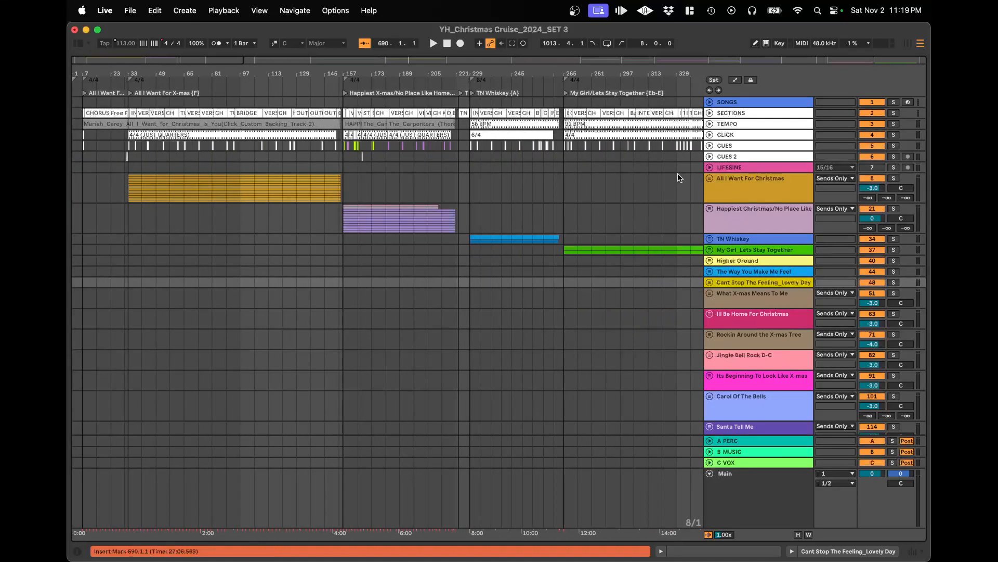
- Unfold the TEMPO track, select its All I Want for Christmas Is You guide clip to inspect it, and fold the track again
click(709, 125)
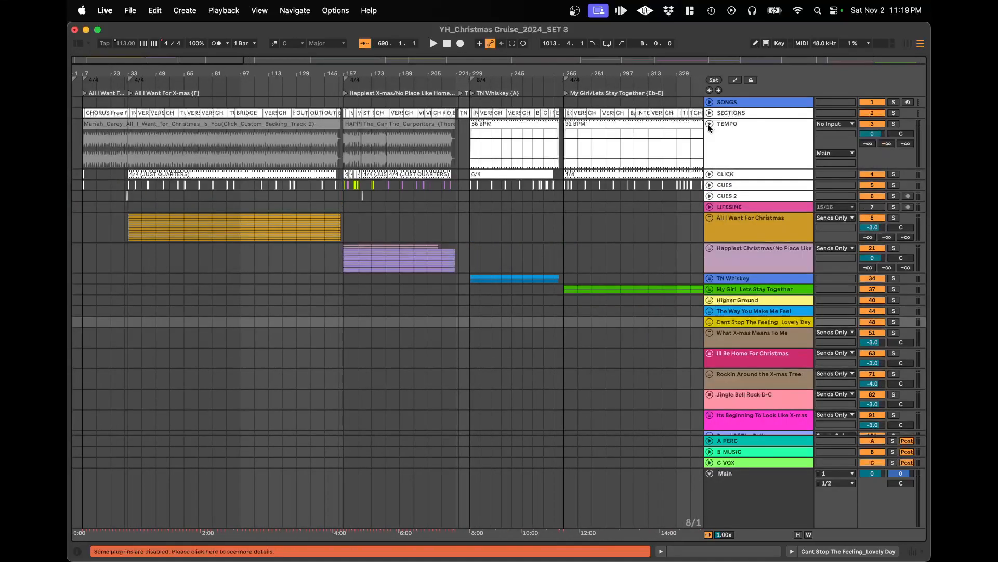
click(262, 124)
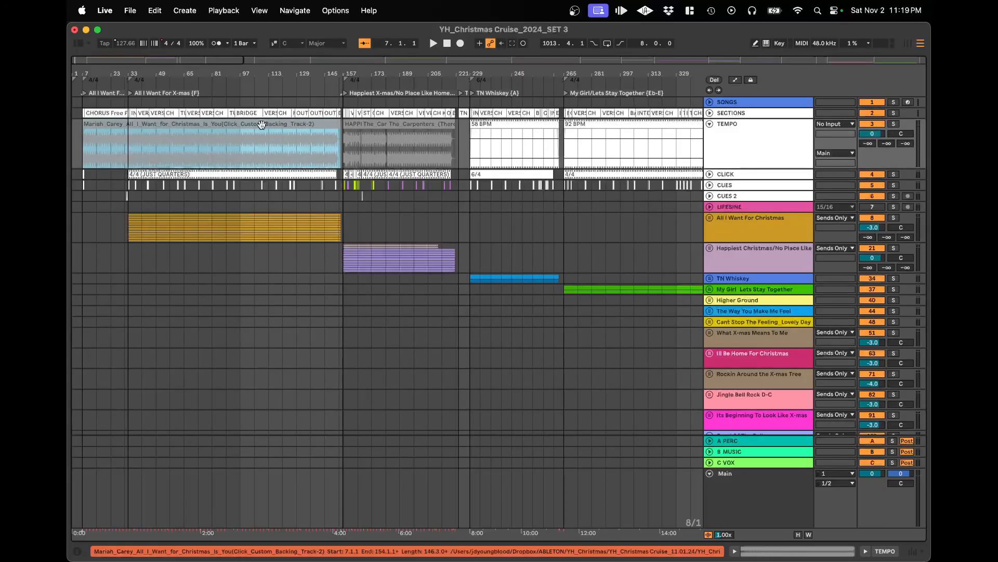
click(710, 125)
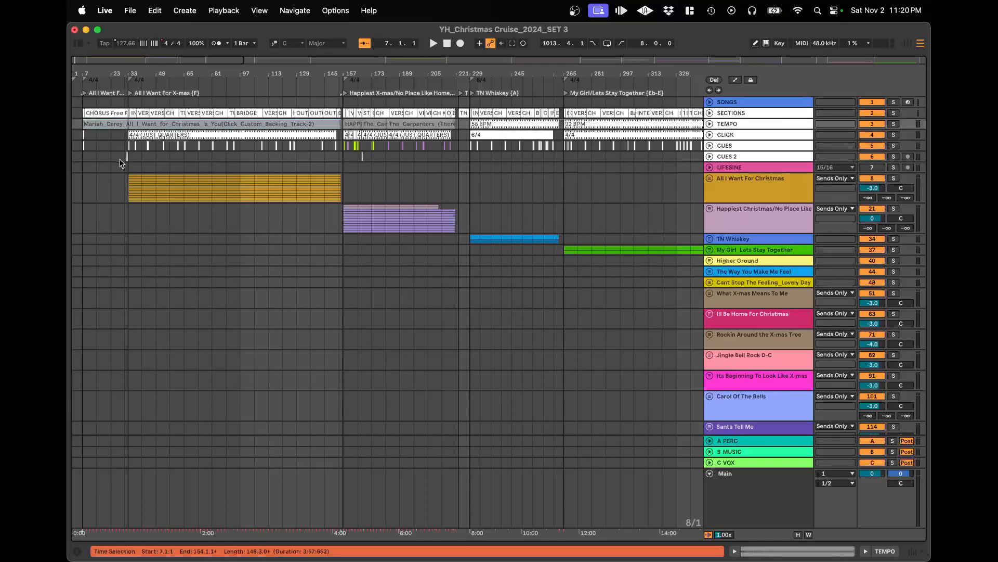
- Place the insert marker at bar 7 on the CUES 2 track and review the All I Want For X-mas FREEFORM INTRO
click(82, 157)
scroll(82, 157, up, 10)
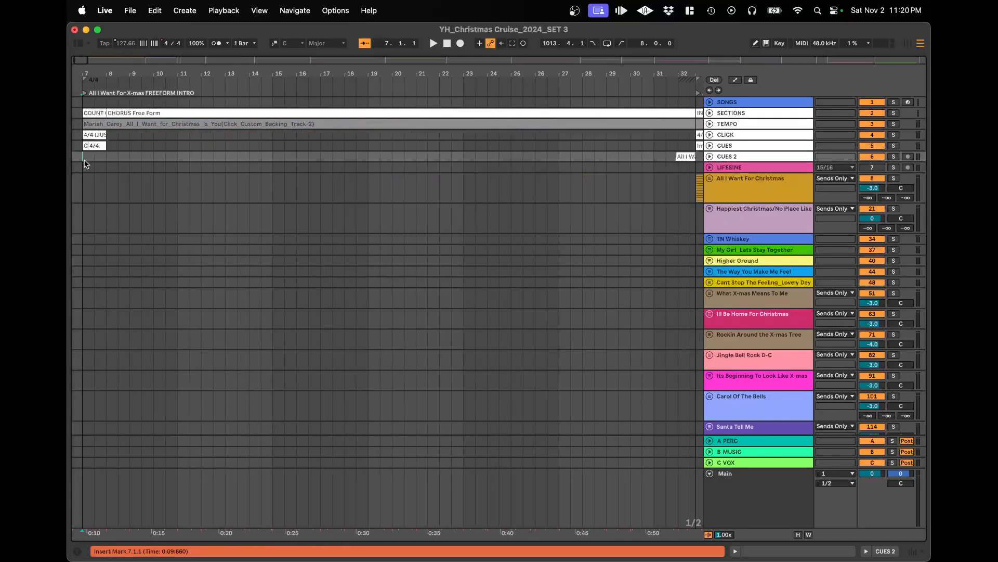
scroll(86, 164, down, 10)
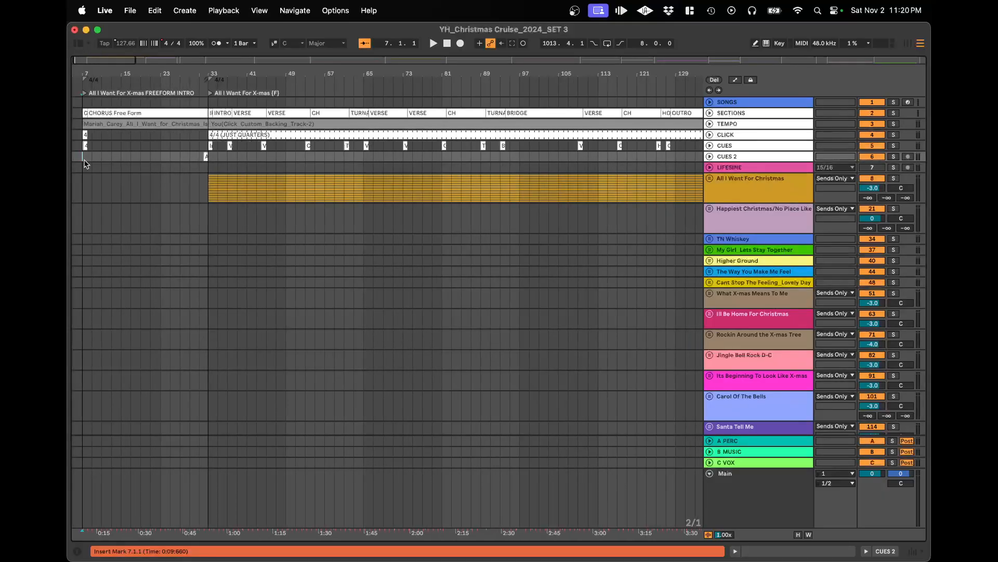
scroll(151, 210, left, 2)
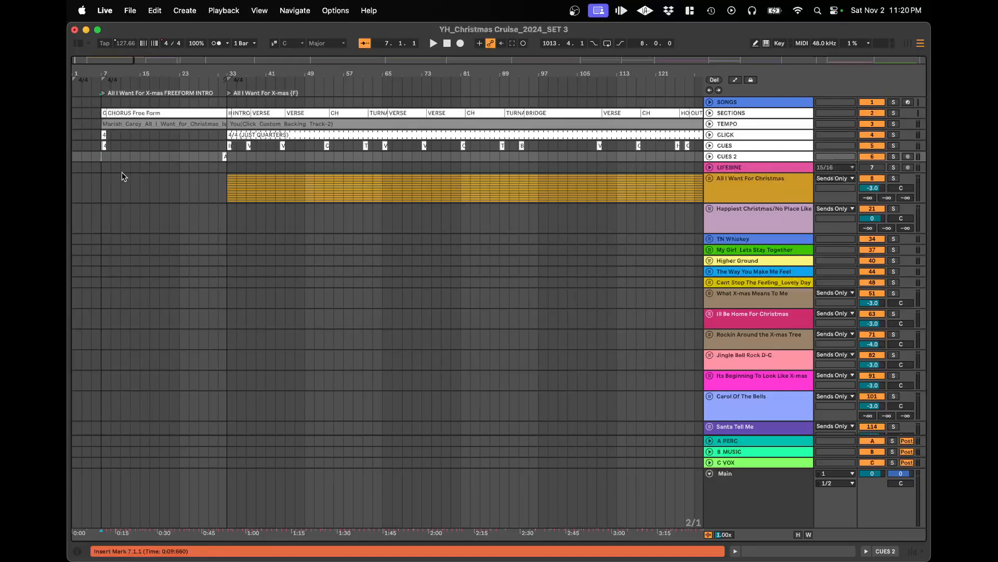
scroll(114, 167, up, 8)
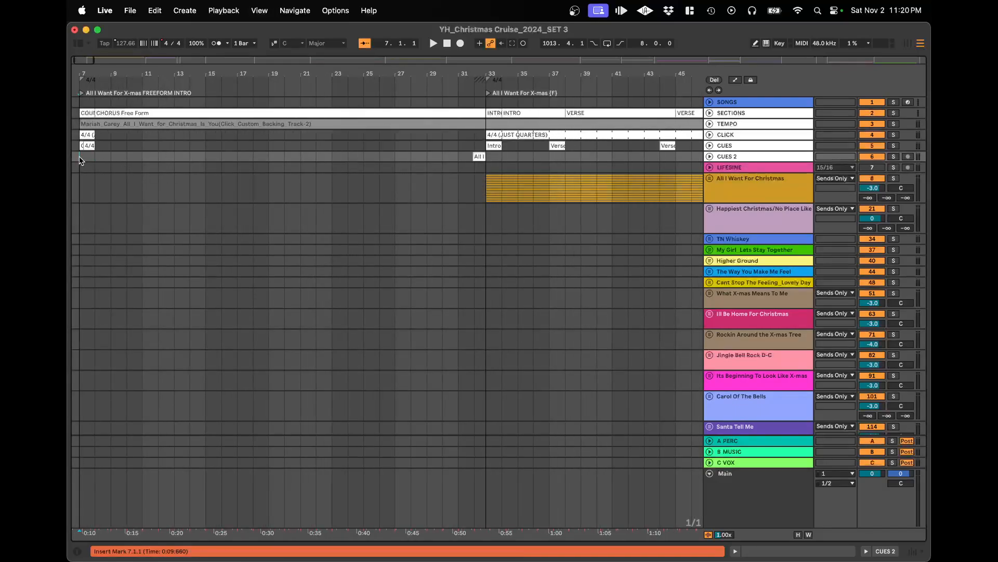
- Highlight bars 7 to 33 on the SONGS track, and return the insert marker to bar 7 on CUES 2
drag(89, 99, 490, 110)
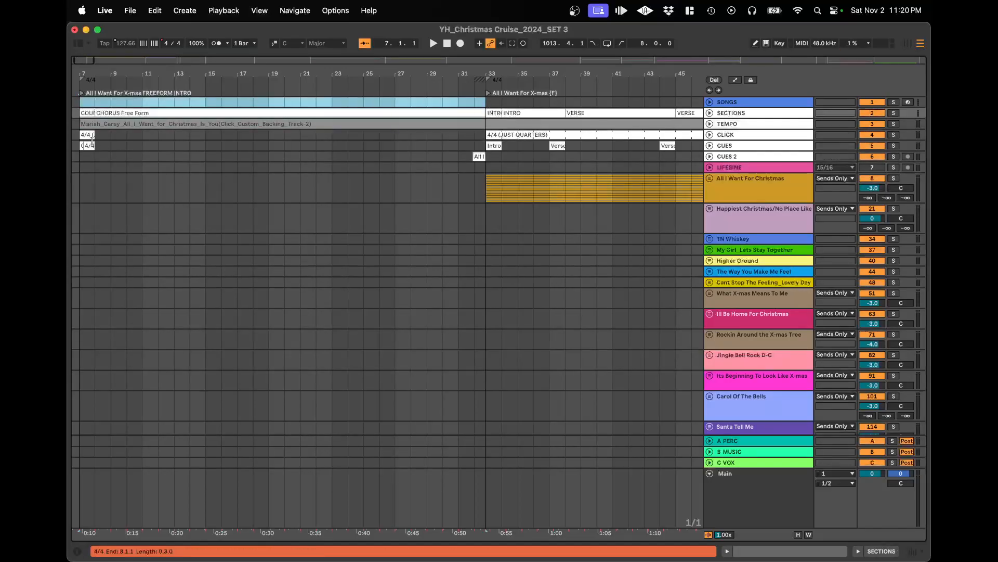
click(99, 165)
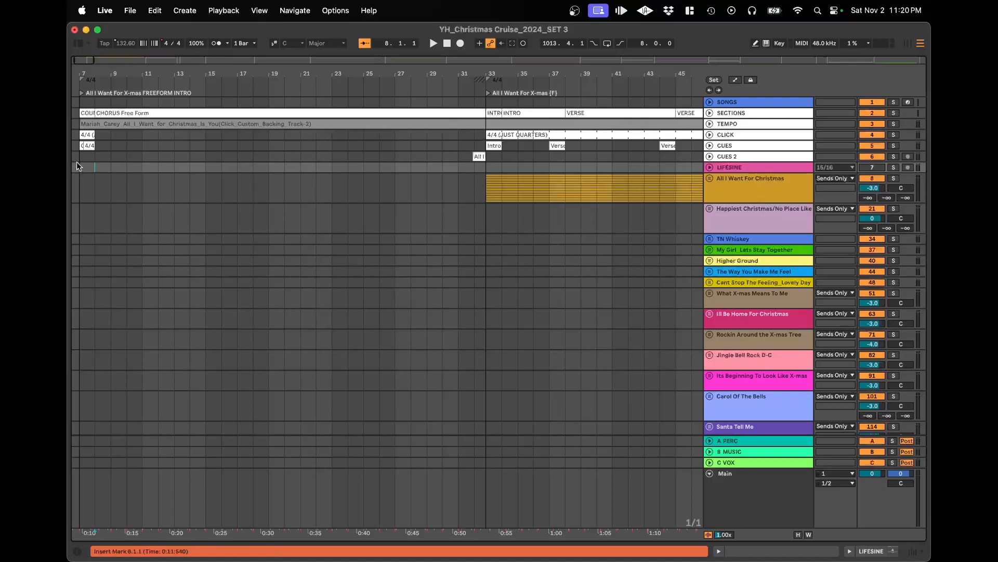
click(79, 159)
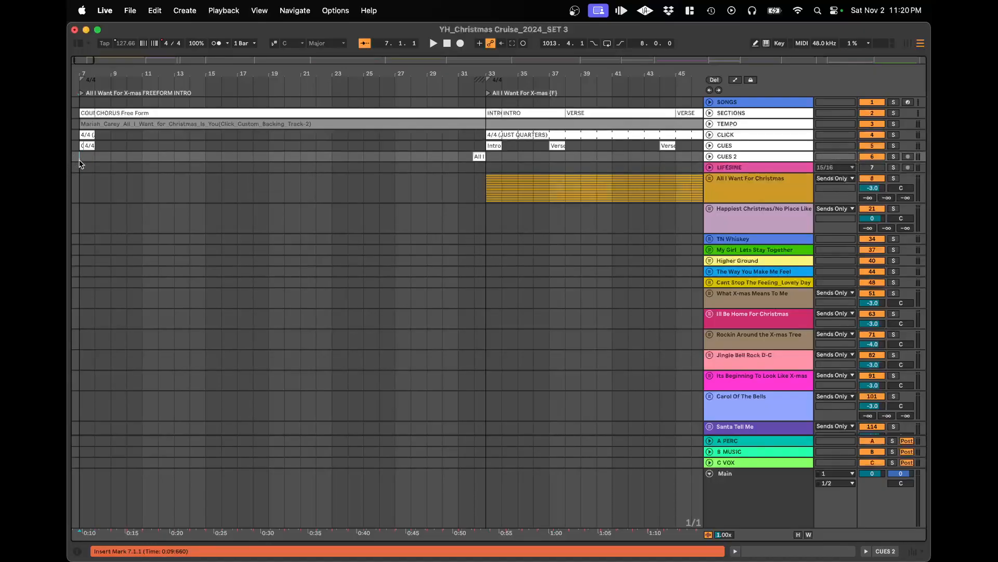
- Place the insert marker at bar 33 on the LIFESINE track, at the All I Want For X-mas {F} locator
scroll(79, 164, up, 5)
scroll(80, 163, down, 3)
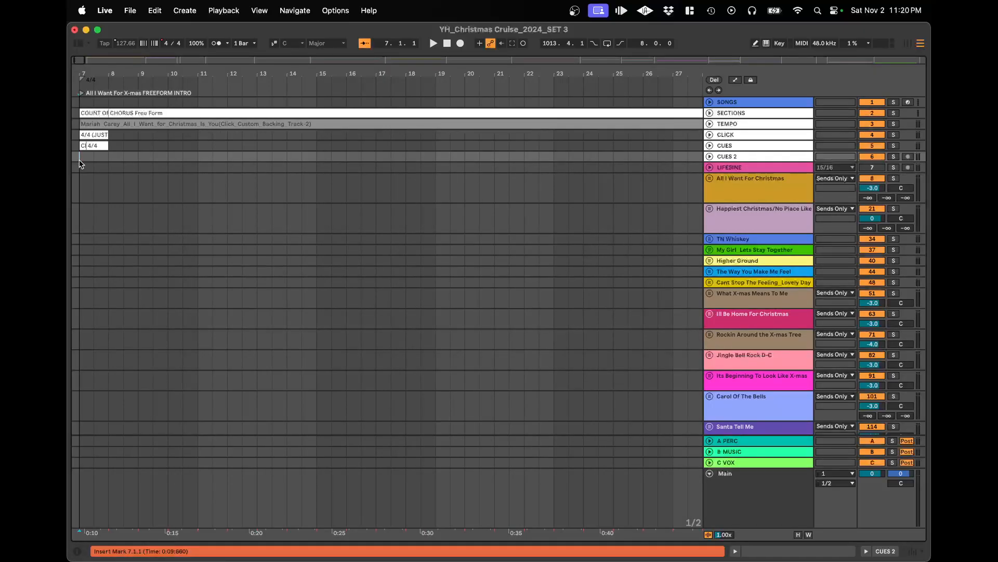
scroll(108, 157, down, 2)
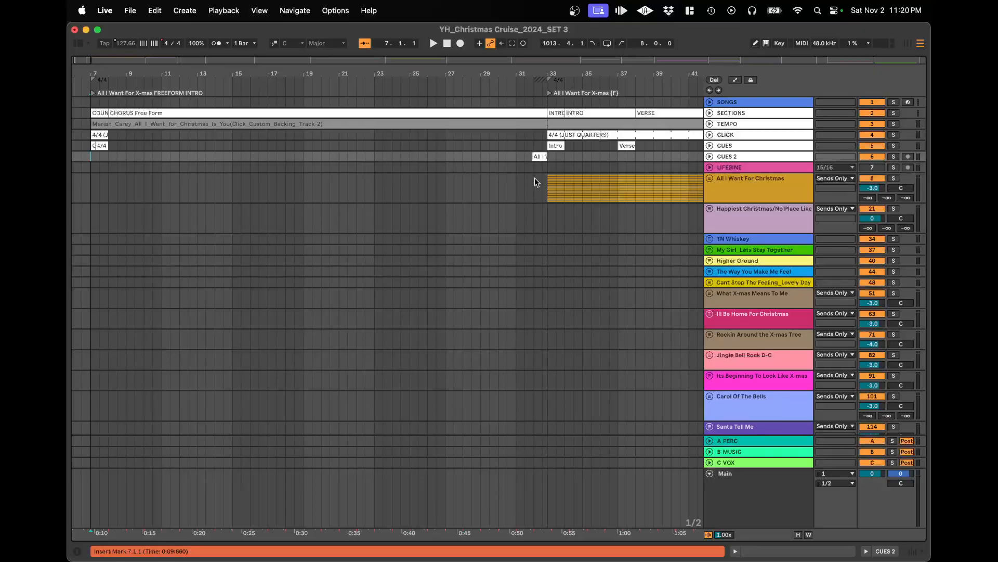
click(548, 167)
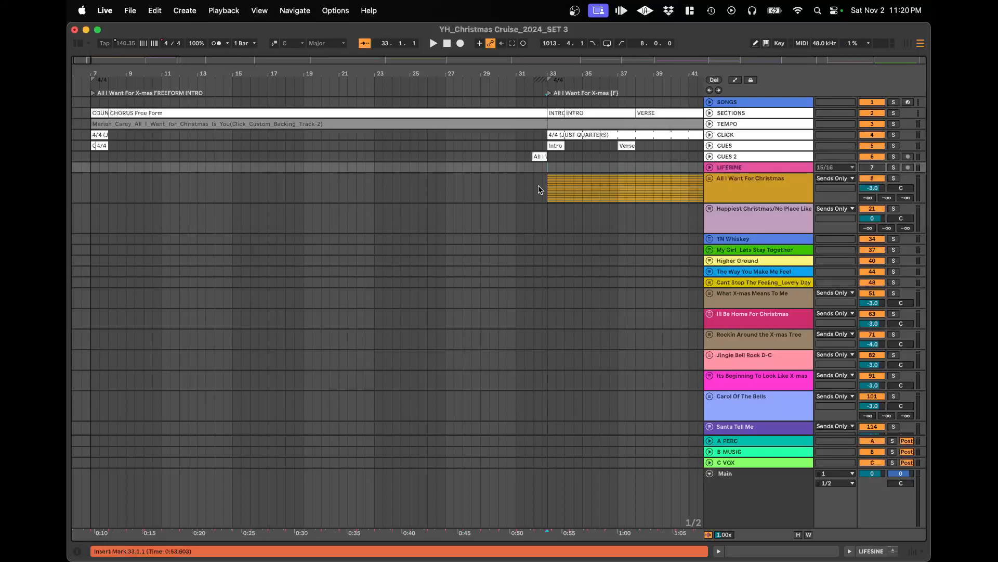
- Select the Happiest Christmas/No Place Like group and unfold it to show its stem tracks
scroll(538, 186, down, 5)
scroll(539, 187, right, 6)
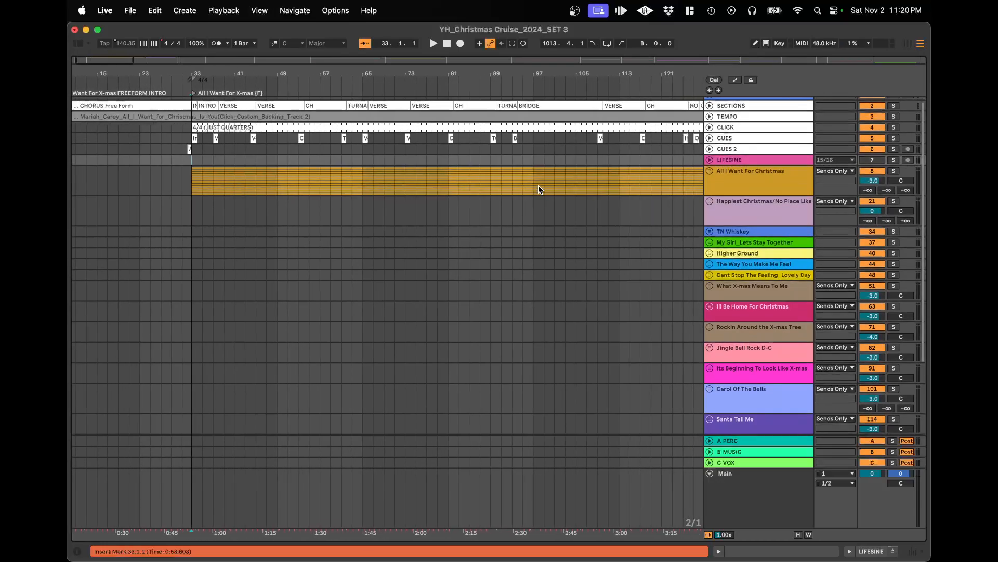
scroll(245, 172, down, 5)
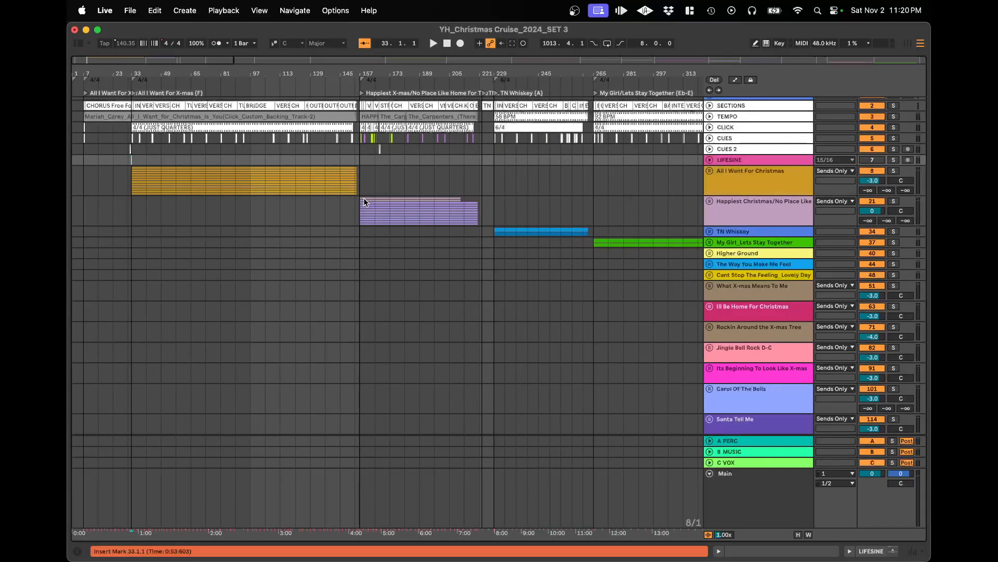
click(726, 207)
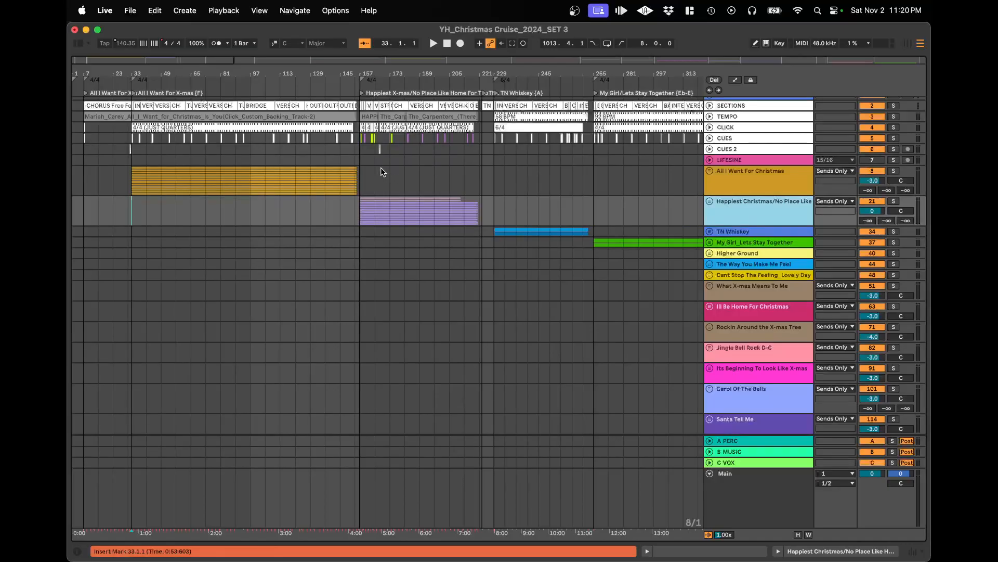
scroll(380, 172, up, 5)
click(710, 201)
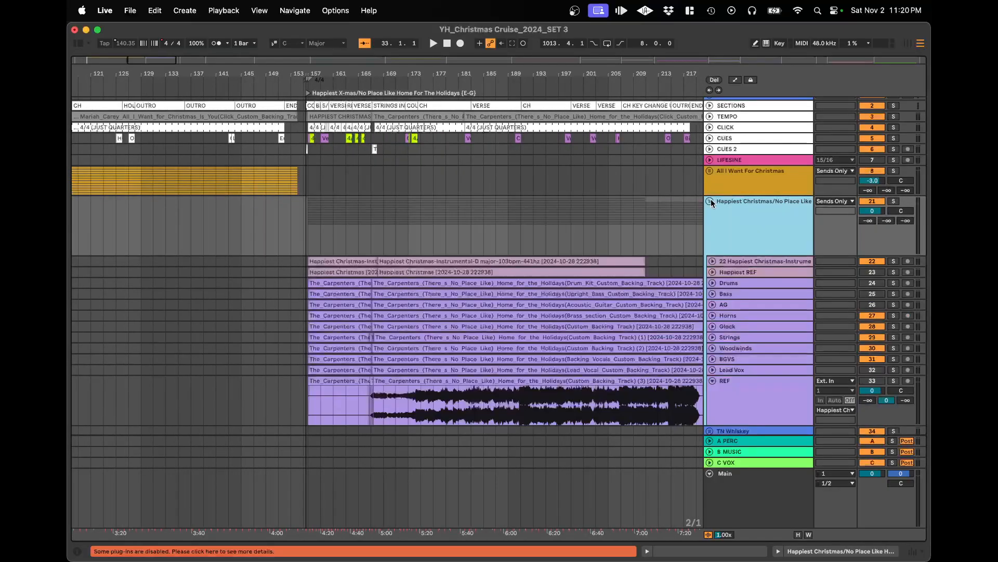
- Select bars 157 to 167 of the Happiest Christmas/No Place Like group across all its stems
scroll(304, 242, up, 6)
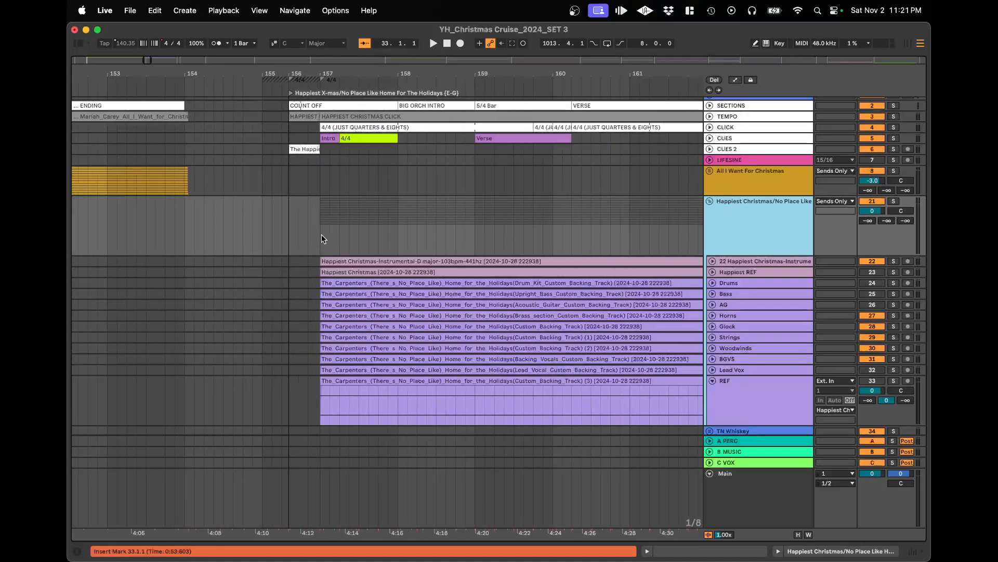
click(322, 233)
scroll(321, 231, down, 3)
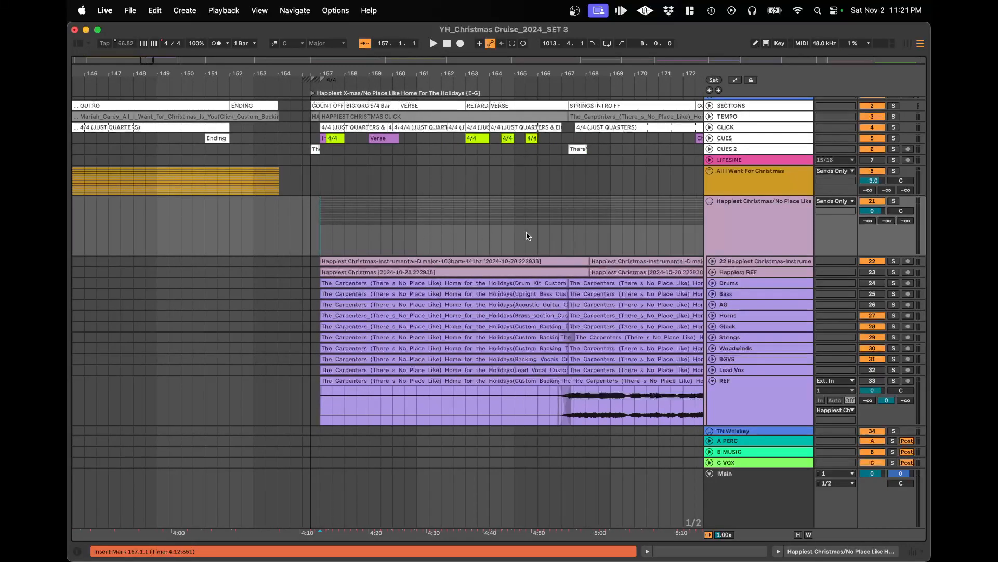
shift+click(560, 230)
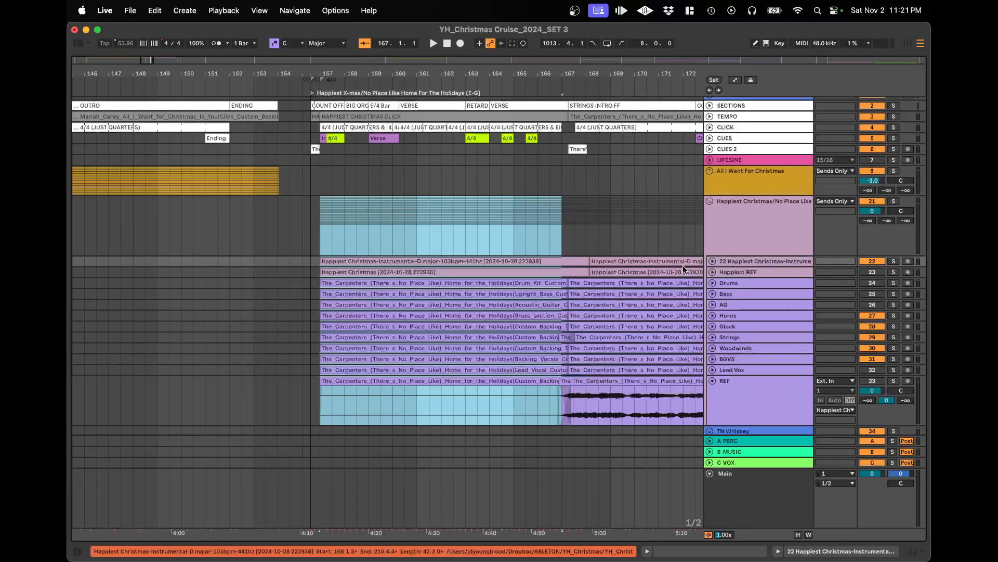
- Unfold the Happiest REF track and examine its waveform around the transition into STRINGS INTRO FF at bars 166 to 167
click(712, 272)
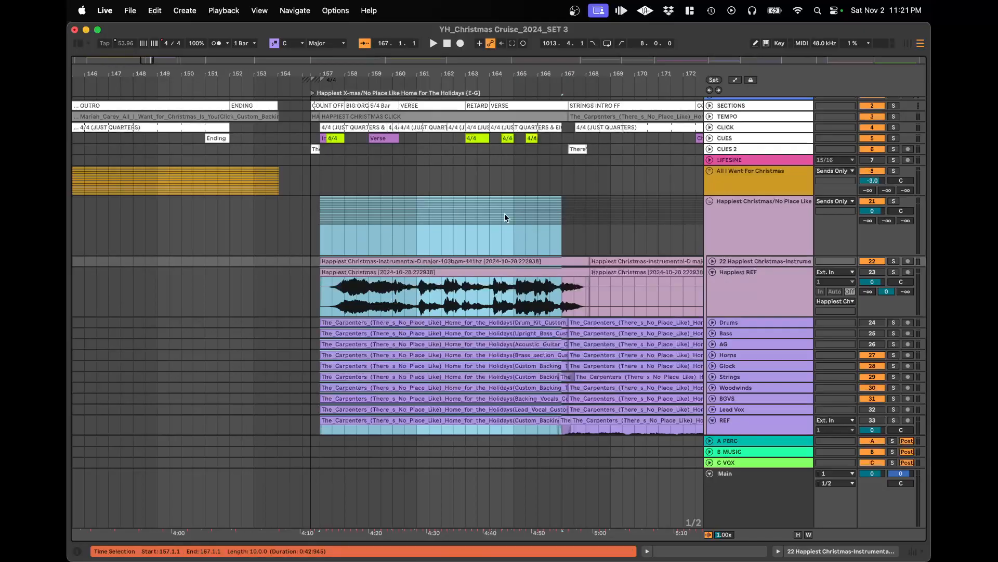
click(540, 237)
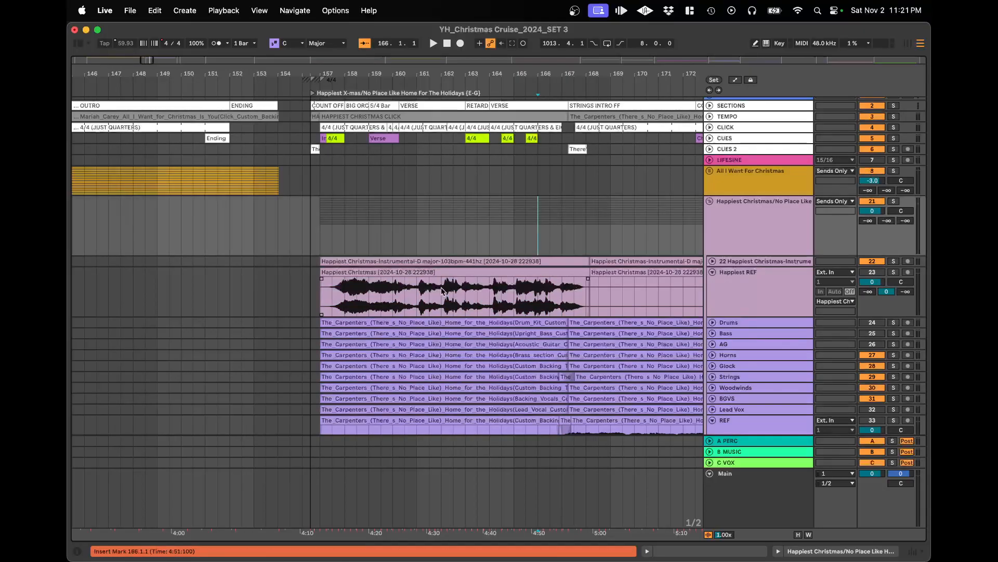
scroll(569, 297, up, 3)
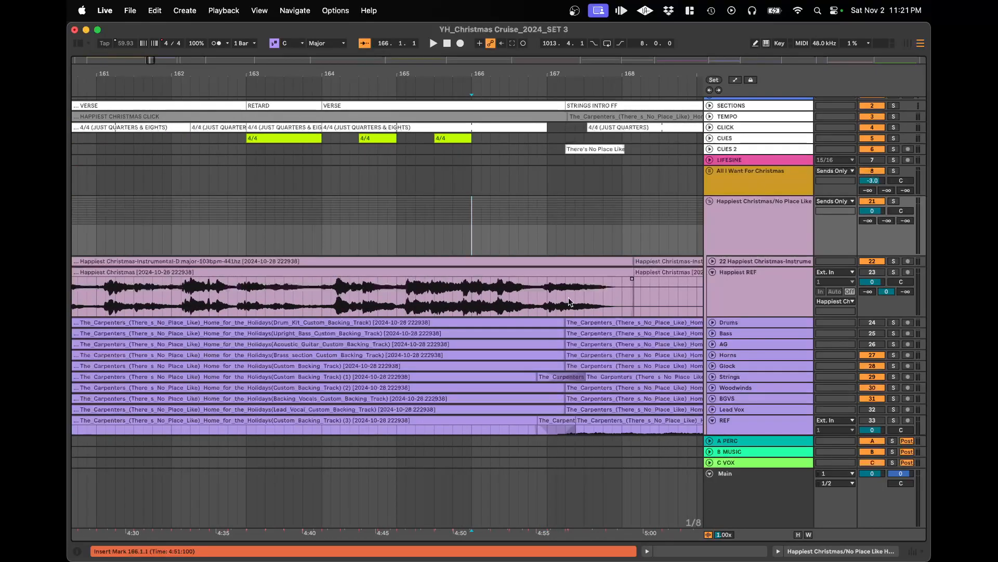
scroll(584, 155, down, 5)
scroll(592, 191, right, 3)
scroll(591, 190, up, 3)
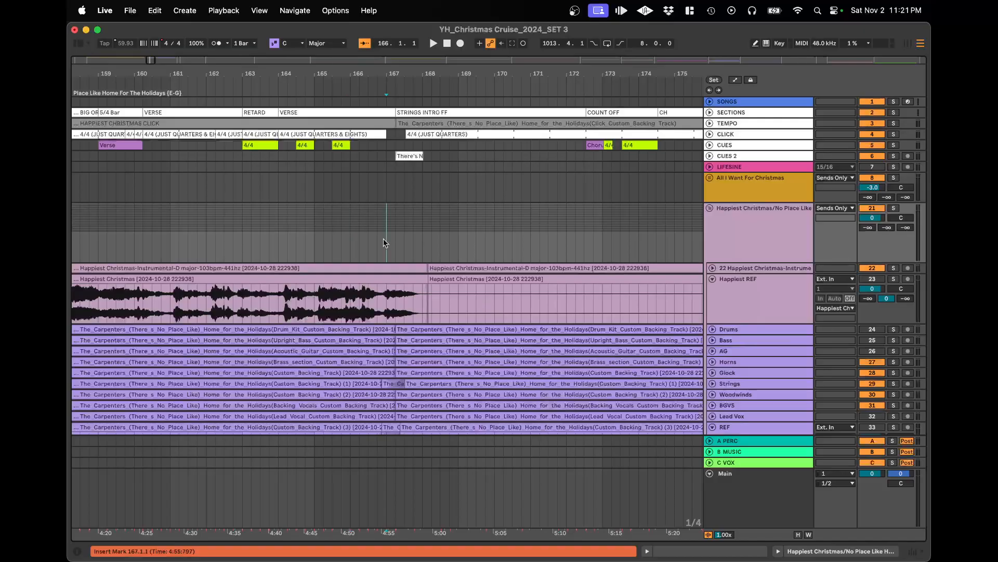
- Place the insert marker on the All I Want For Christmas track at bar 166 and at bar 157
click(346, 183)
scroll(348, 183, down, 3)
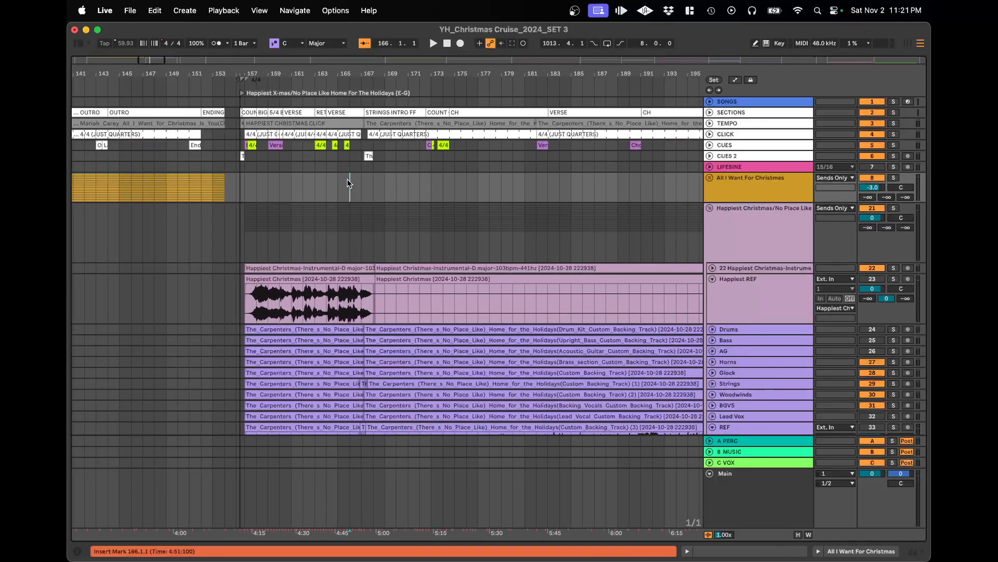
scroll(248, 169, up, 5)
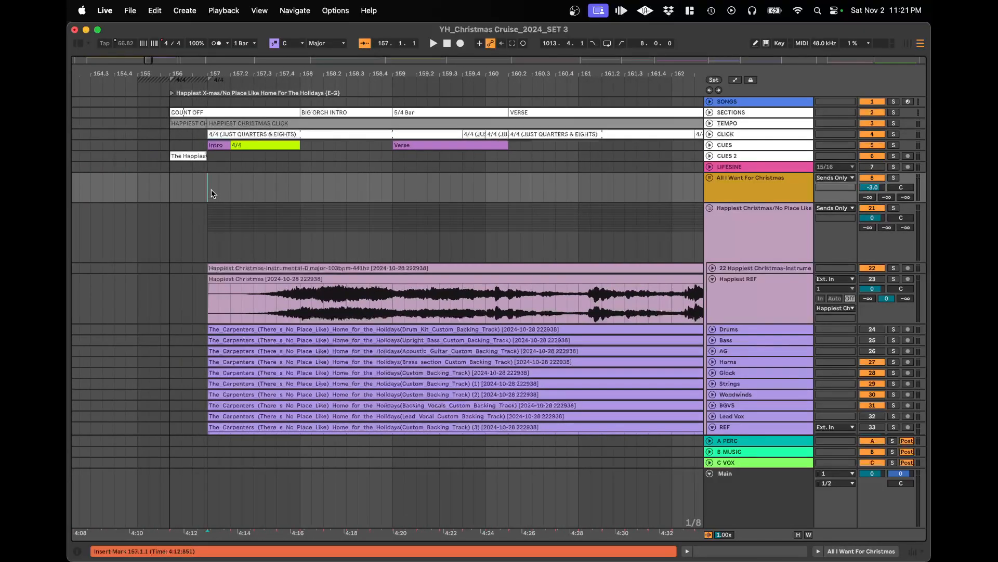
scroll(389, 183, down, 4)
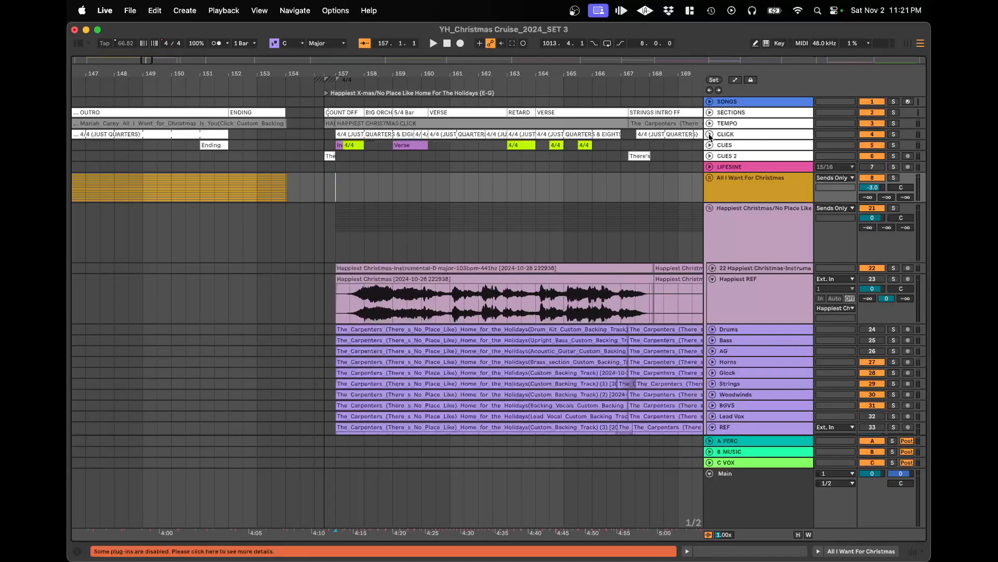
- Unfold the CLICK track, then mute and fold the Happiest Christmas/No Place Like group
click(709, 134)
click(793, 277)
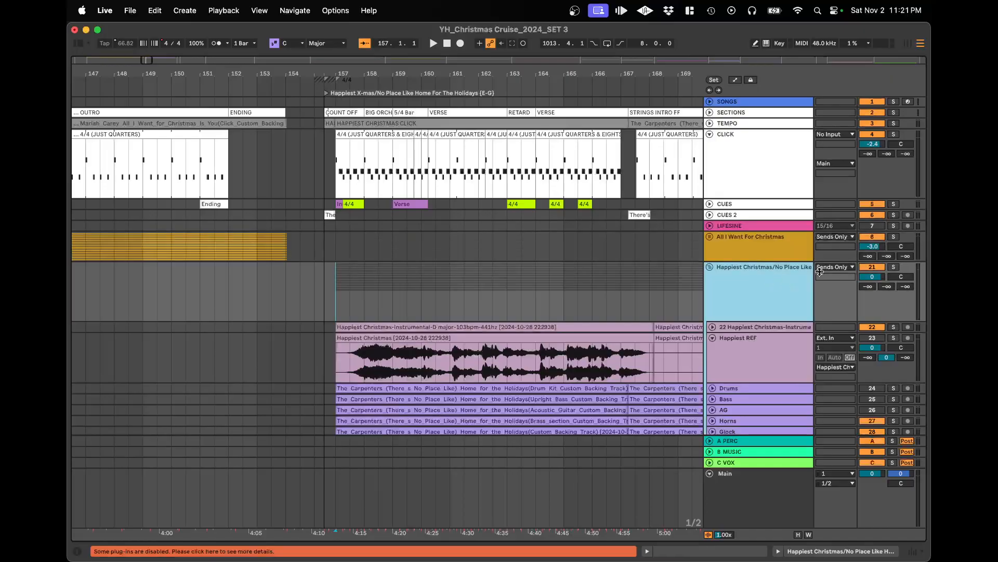
click(709, 267)
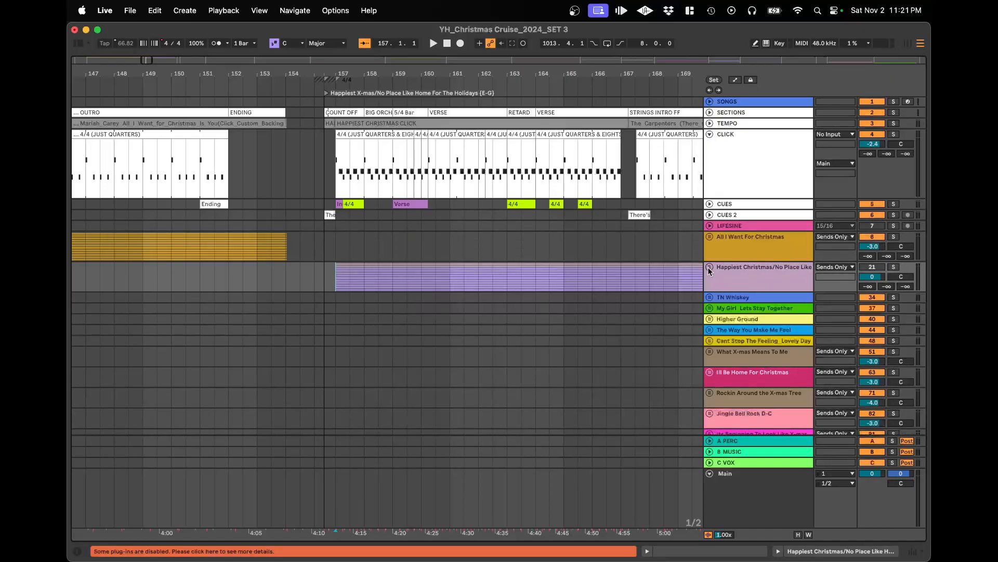
- Play the arrangement from the COUNT OFF at bar 156 to hear the Happiest Christmas click and cues
click(336, 243)
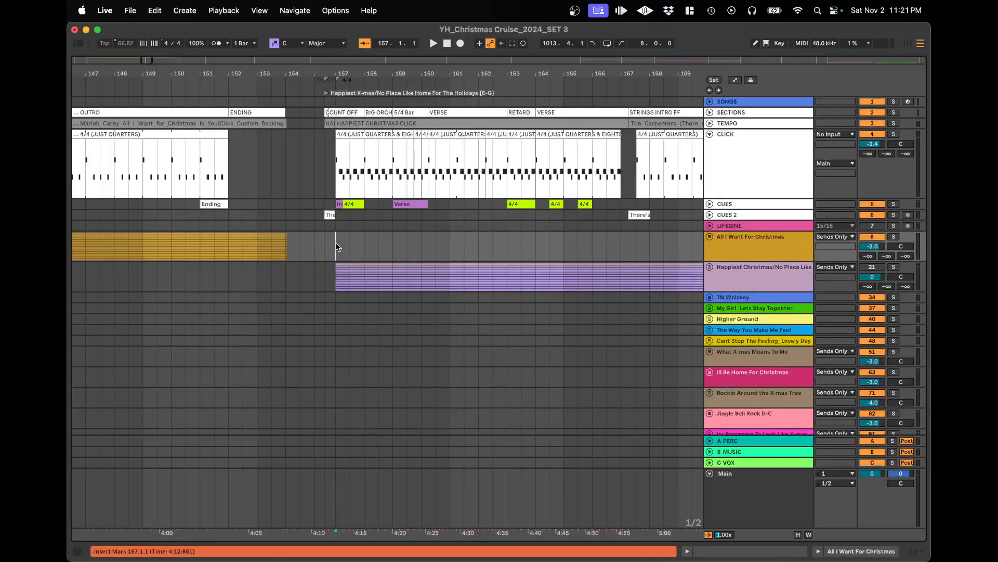
click(322, 167)
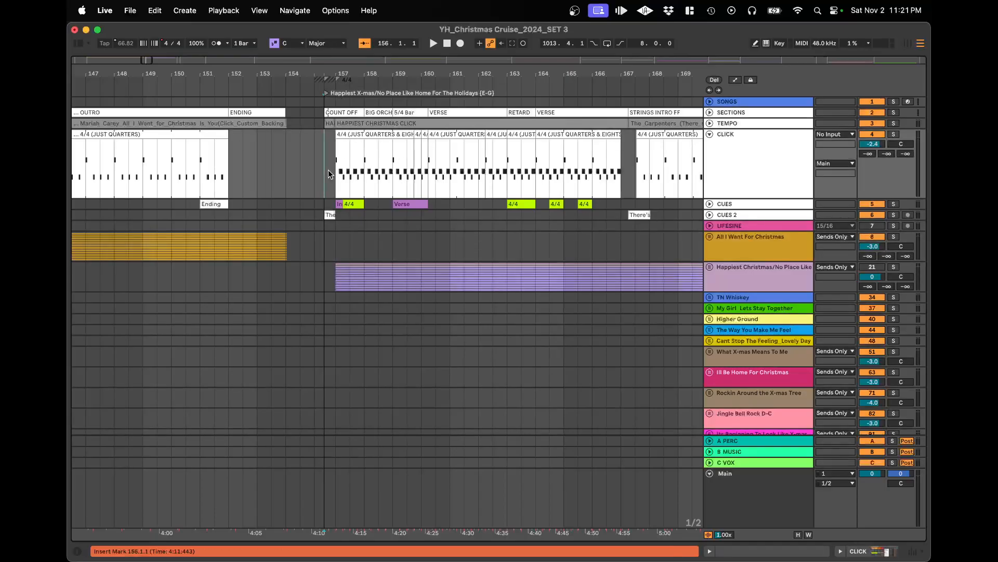
scroll(333, 175, up, 3)
click(343, 175)
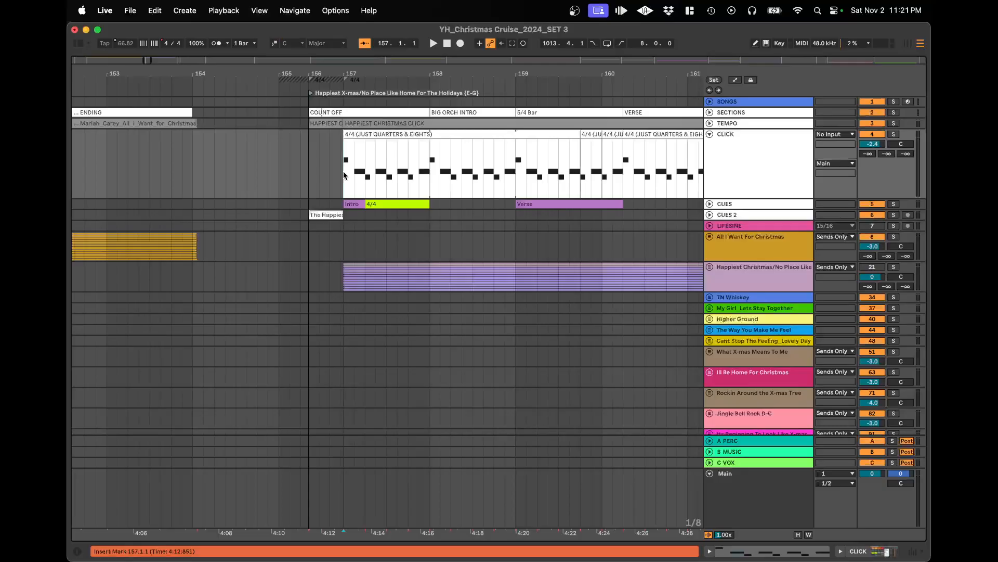
click(309, 174)
key(space)
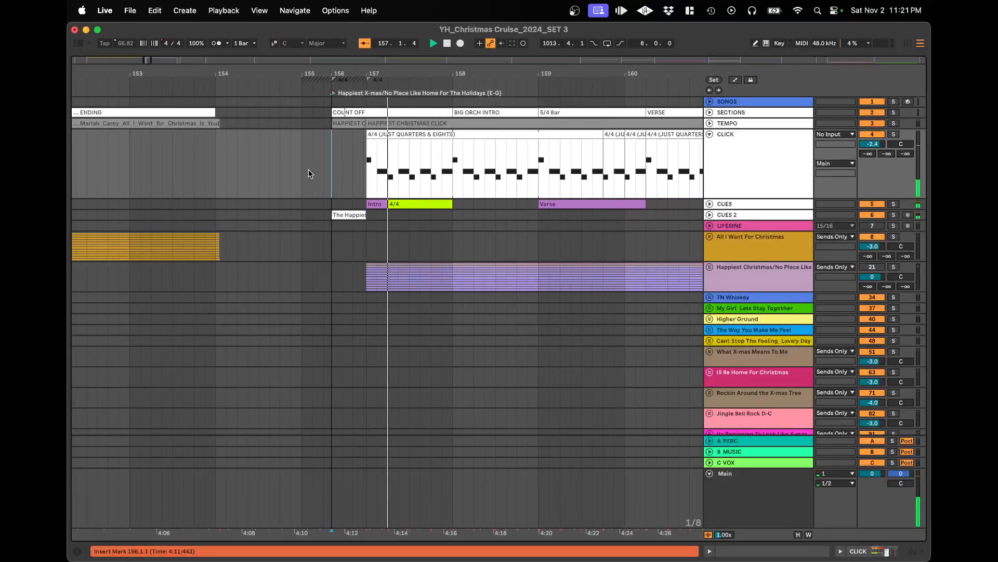
- Unfold the CUES 2 track and stop playback in the VERSE at bar 160
click(710, 215)
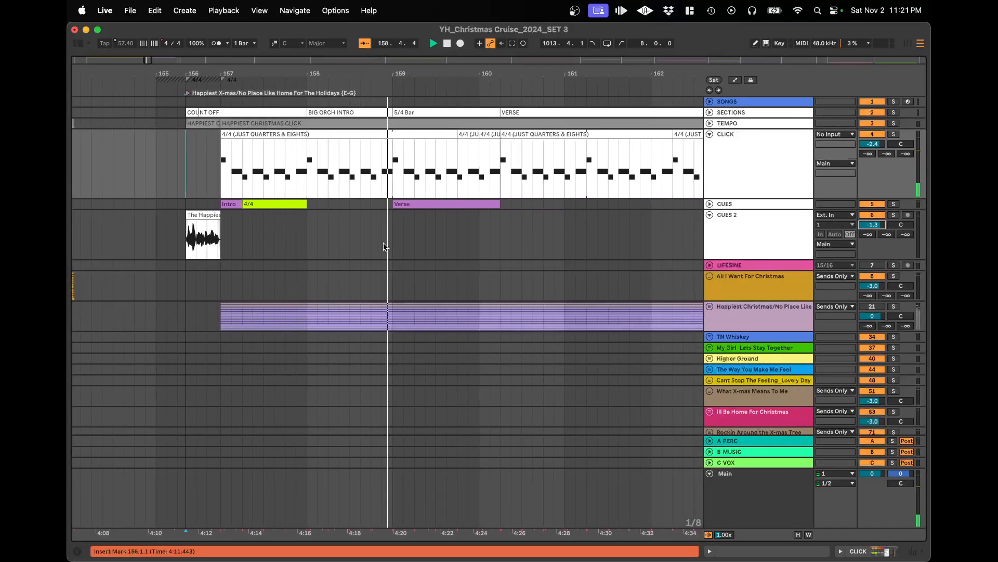
key(minus)
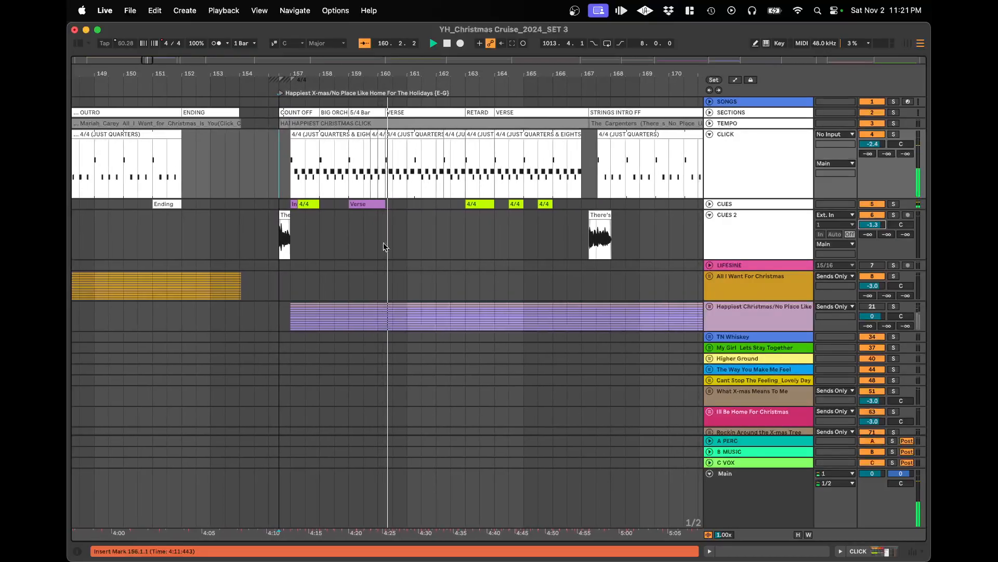
key(space)
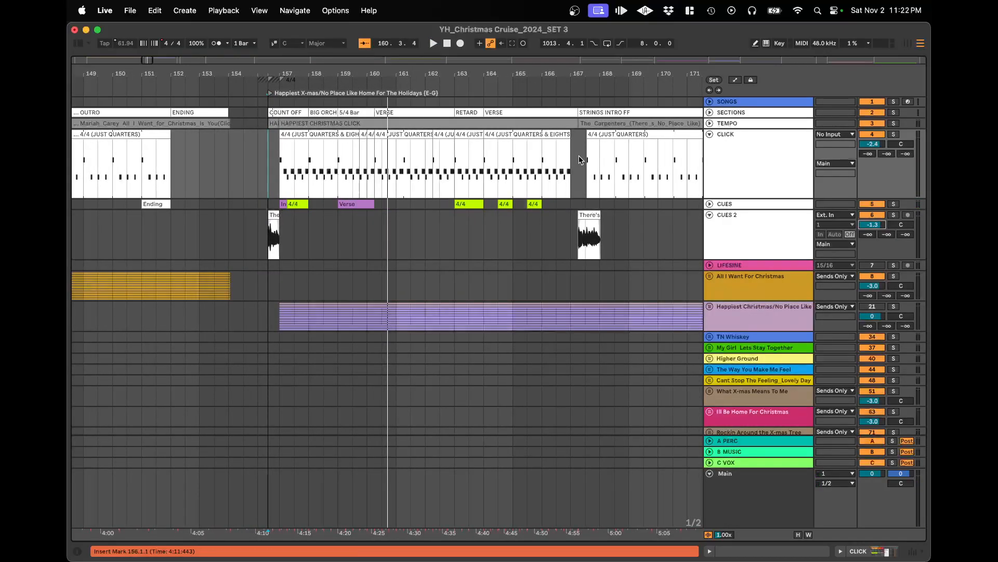
- Highlight the CLICK track between 157.1 and 167.3, and mark the count-off at bar 156 and the click's start at bar 157
drag(586, 166, 280, 177)
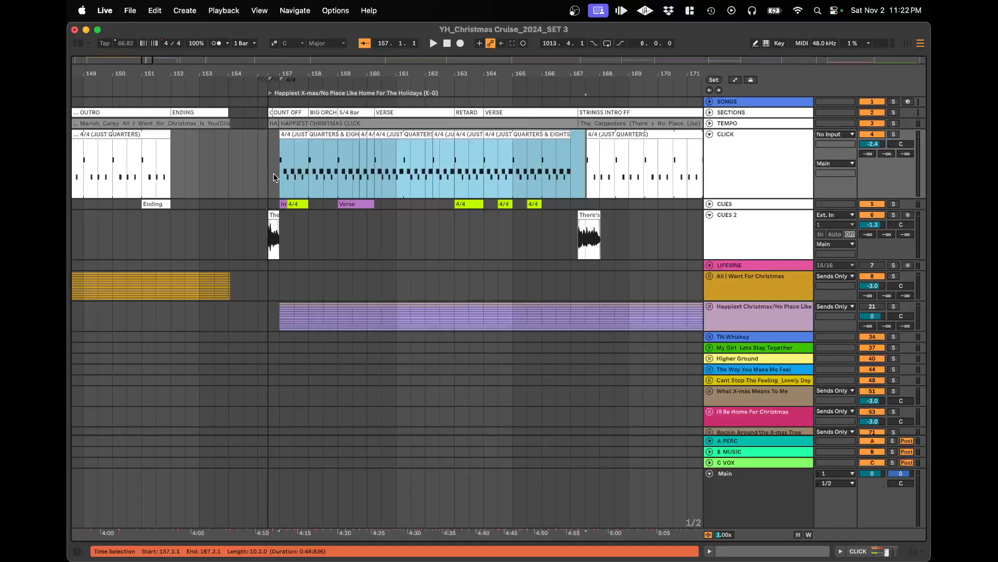
click(269, 177)
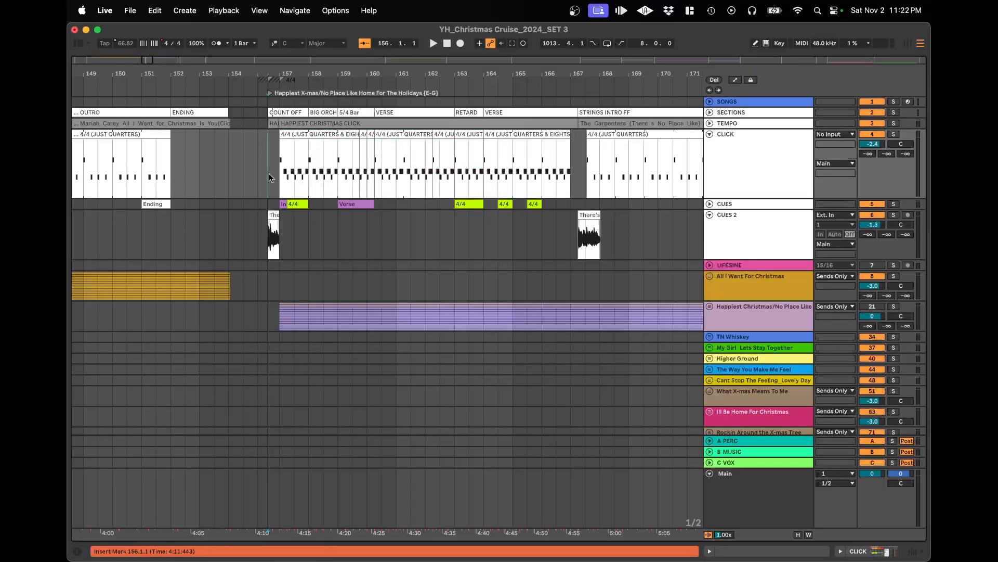
click(279, 175)
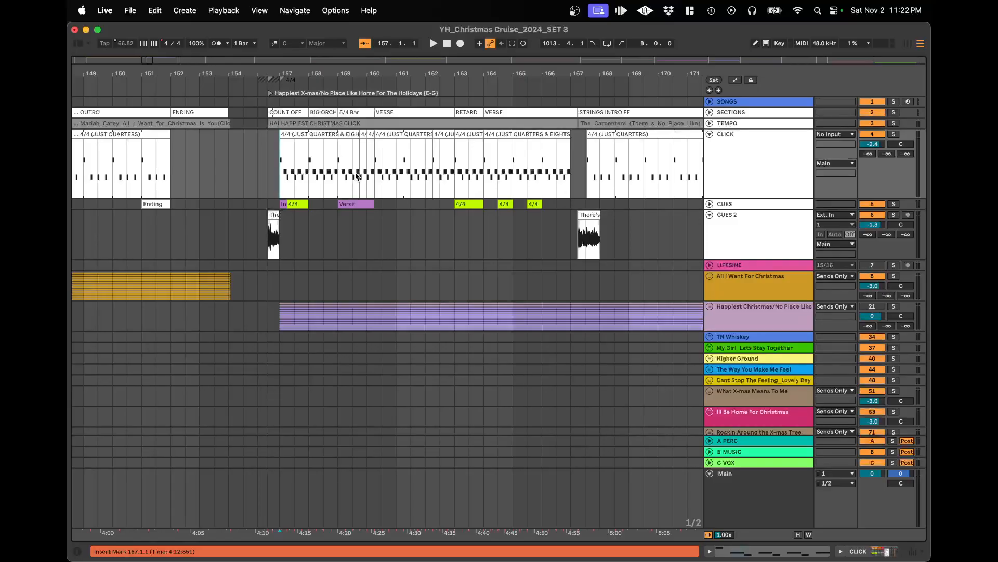
- Select the CLICK clips starting at bars 164 and 163 individually, and return the insert marker to bar 157
click(527, 133)
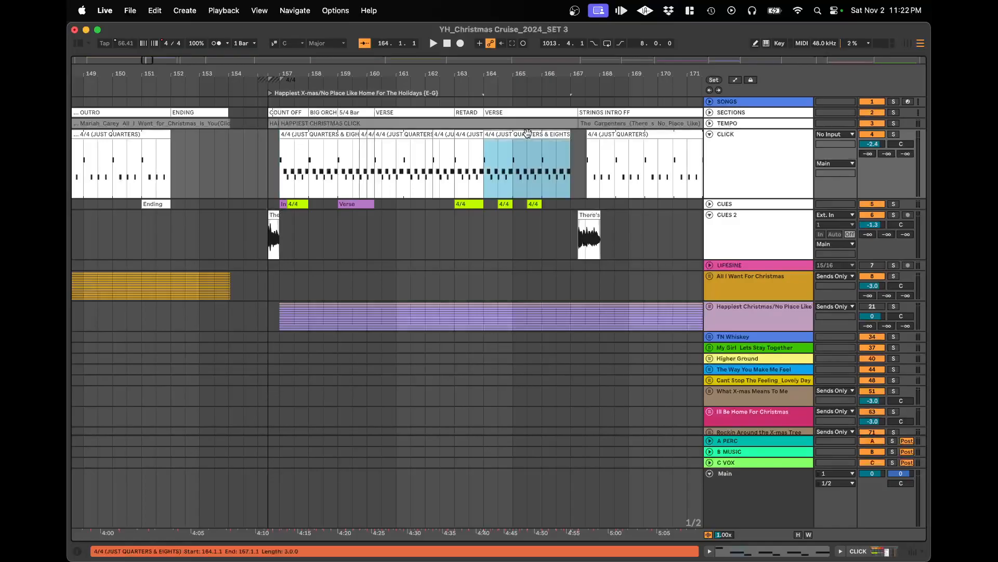
click(466, 138)
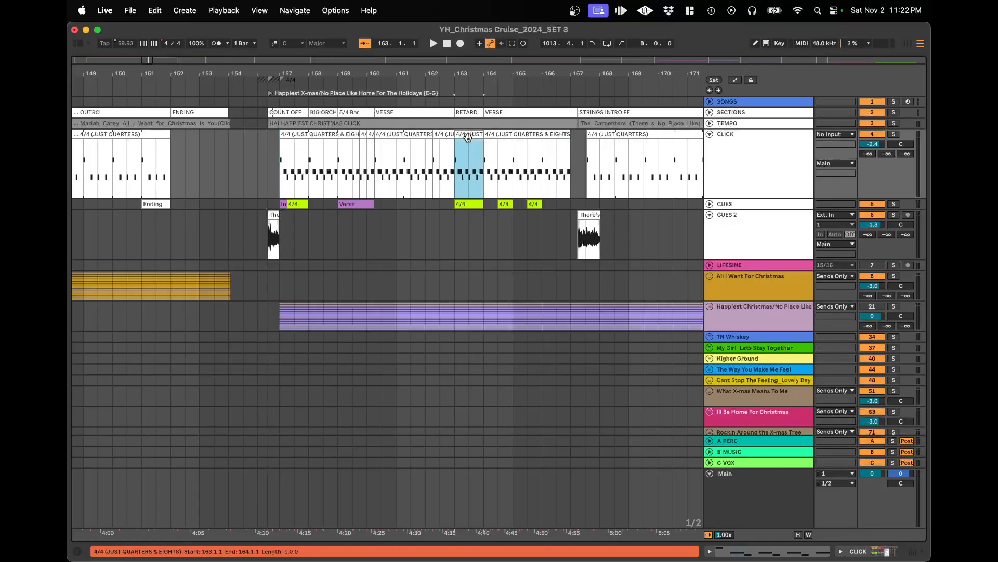
click(291, 142)
click(292, 141)
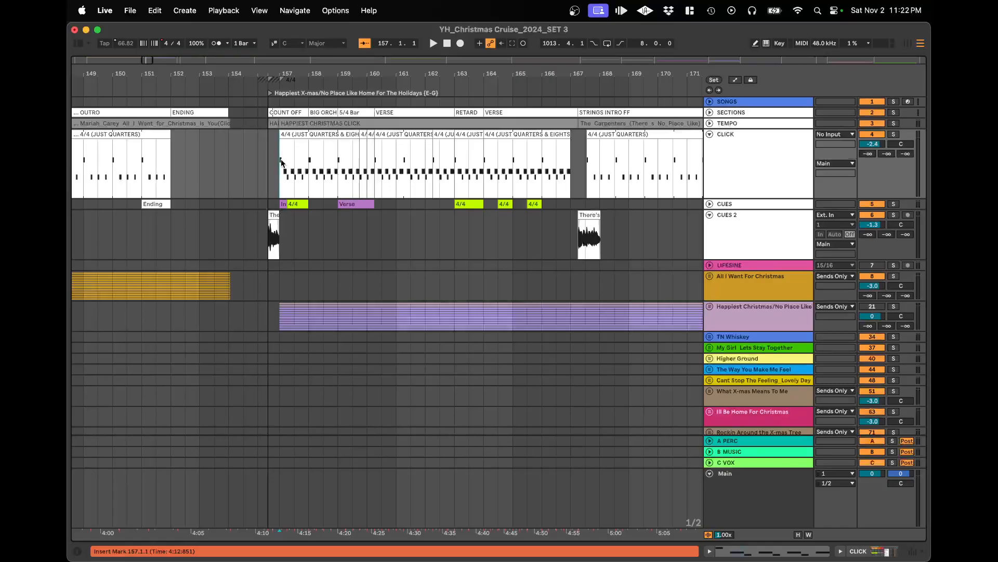
- Select all the 4/4 (JUST QUARTERS & EIGHTS) clips on the CLICK track from bar 157 to bar 167
click(521, 135)
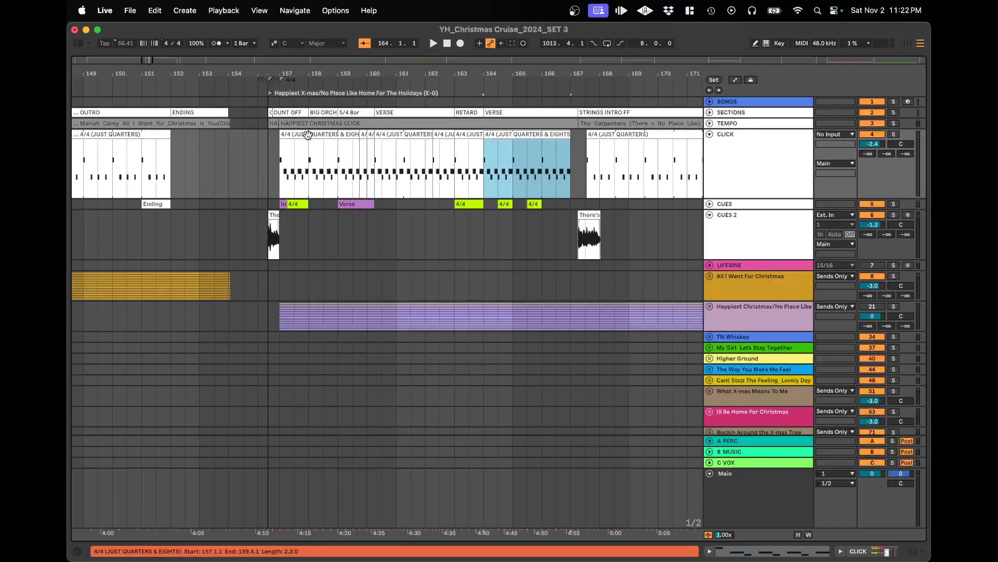
scroll(322, 149, up, 5)
scroll(321, 148, down, 5)
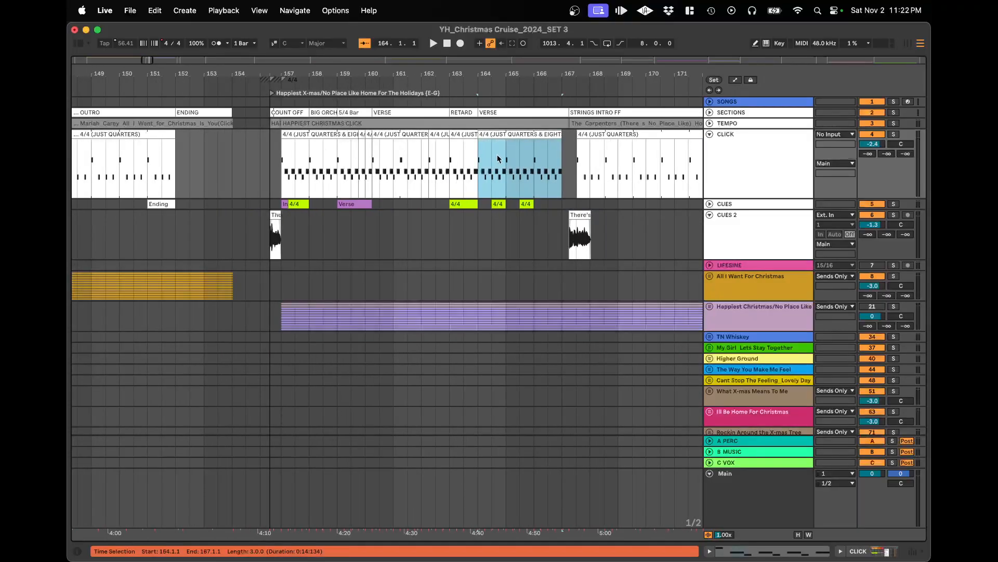
scroll(344, 156, up, 5)
scroll(362, 166, down, 5)
click(306, 134)
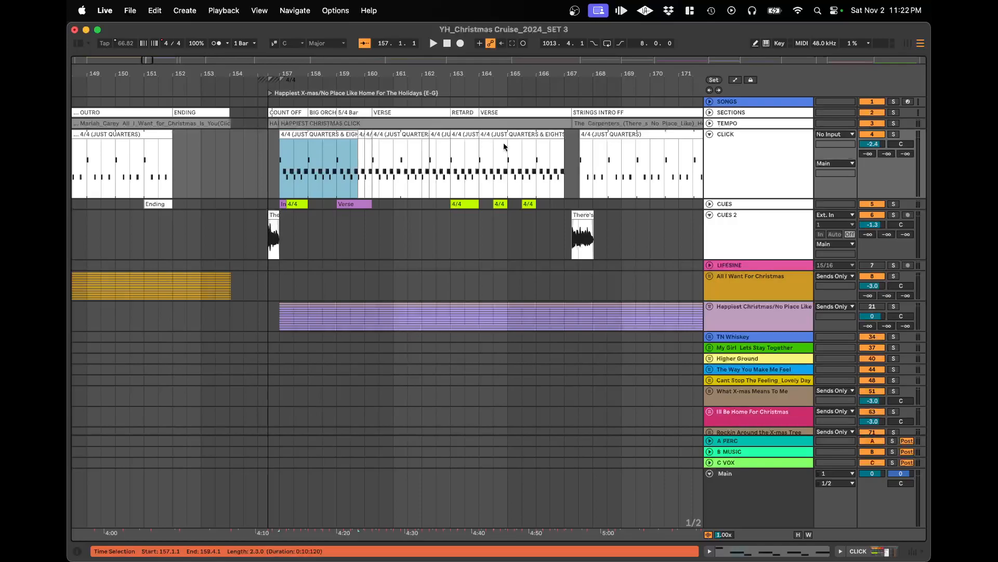
shift+click(520, 134)
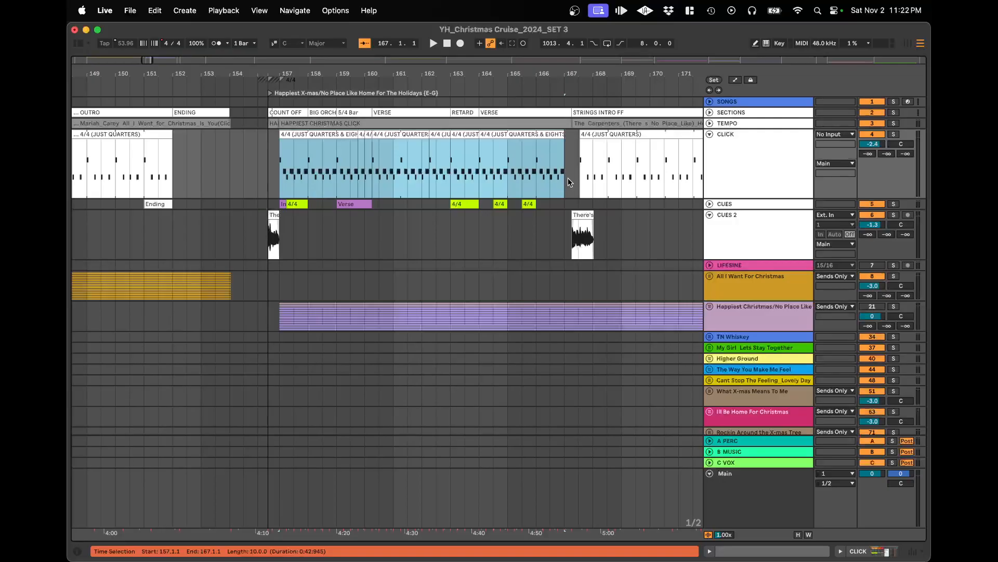
- Inspect the click pattern in the first VERSE up close and place the insert marker on the CLICK track at bar 161
scroll(423, 166, up, 5)
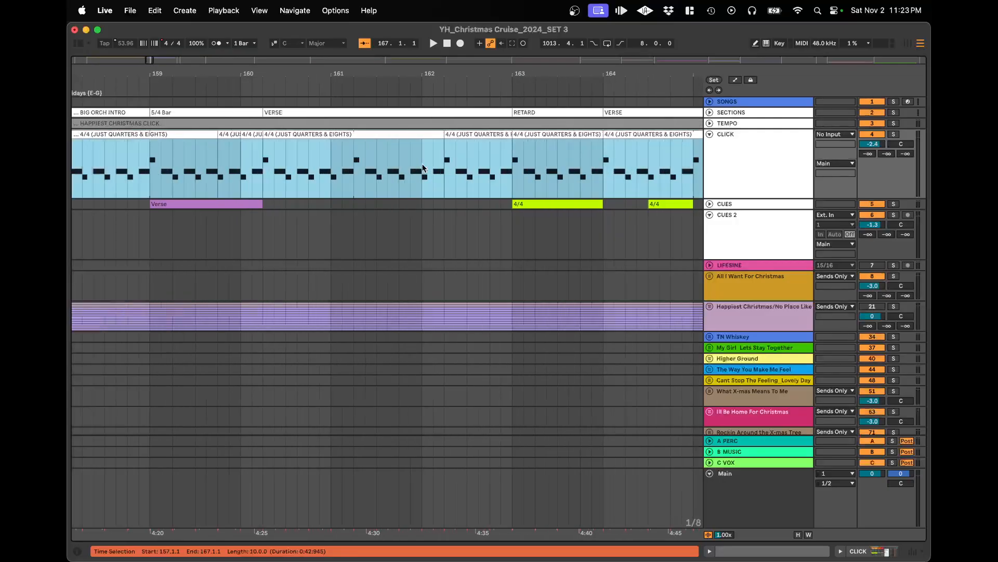
click(317, 176)
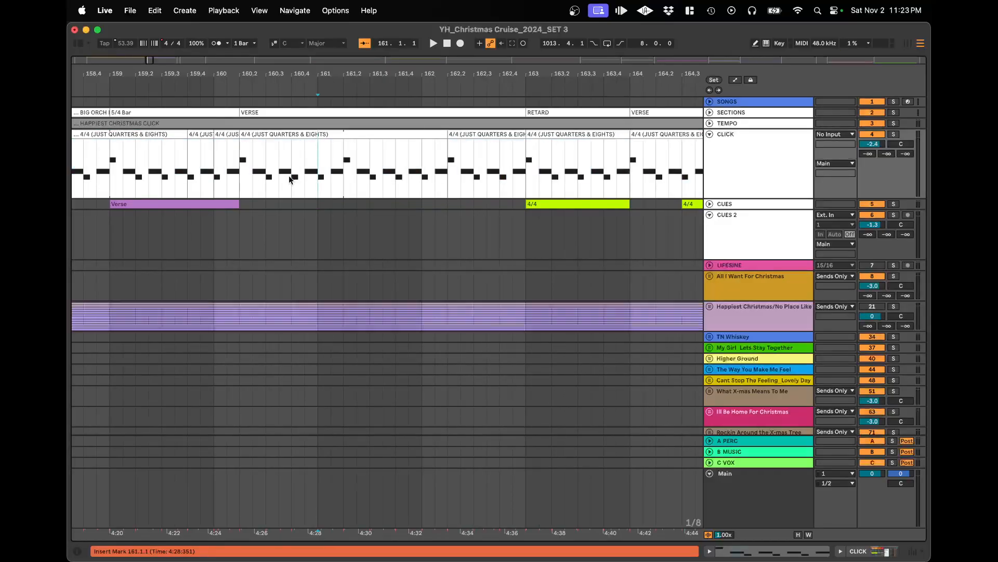
scroll(288, 176, down, 4)
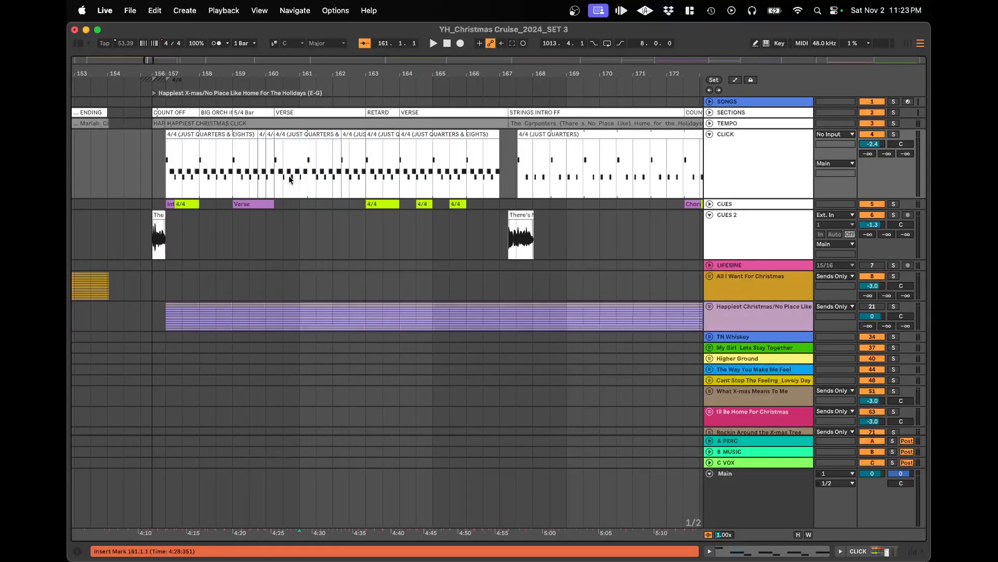
- Show the automation lanes with the Main track selected to display its Song Tempo automation
click(763, 497)
key(a)
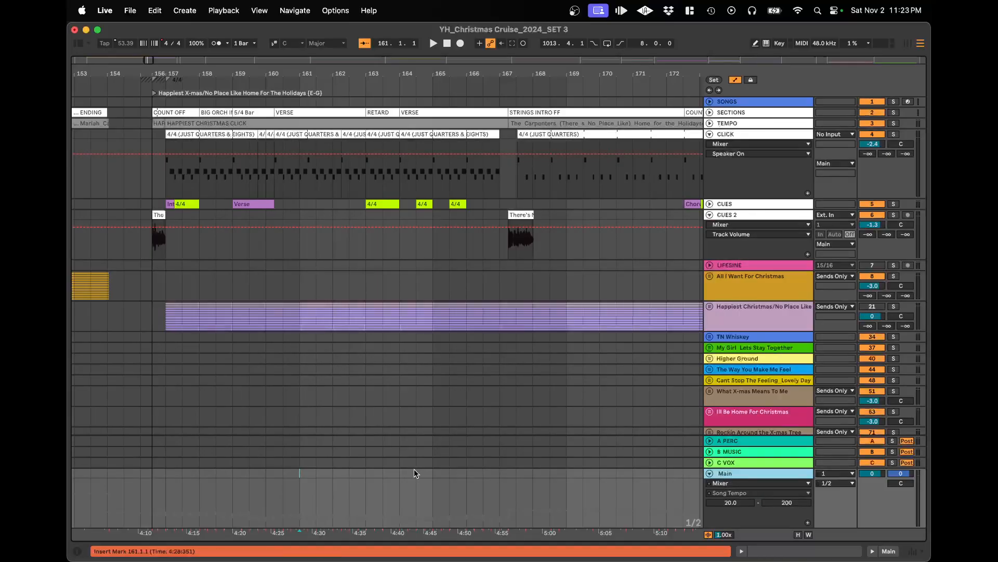
scroll(414, 469, down, 3)
- Change the interface theme to Classic Medium Light in the Theme & Colors settings and close the settings
key(super+comma)
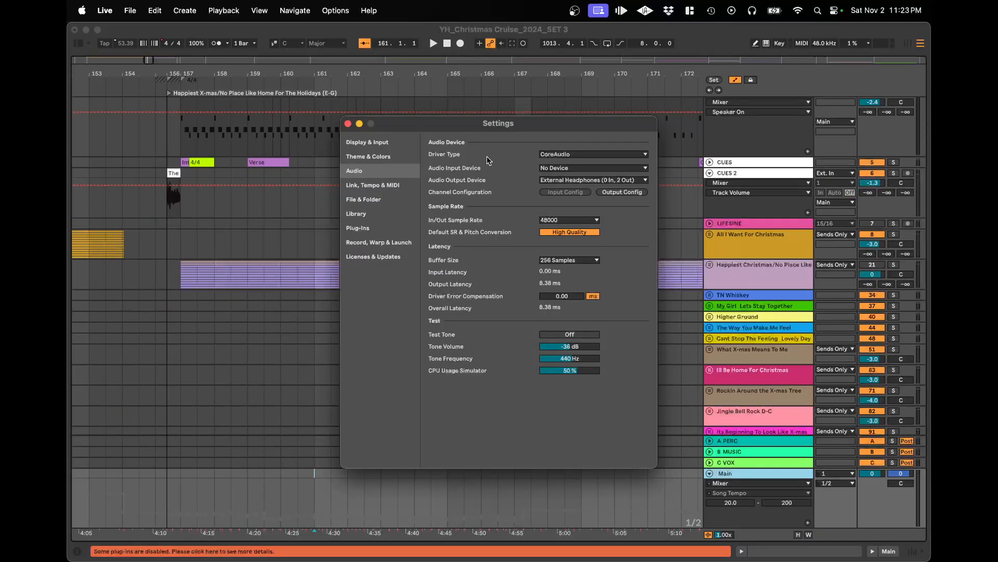
click(376, 157)
click(564, 158)
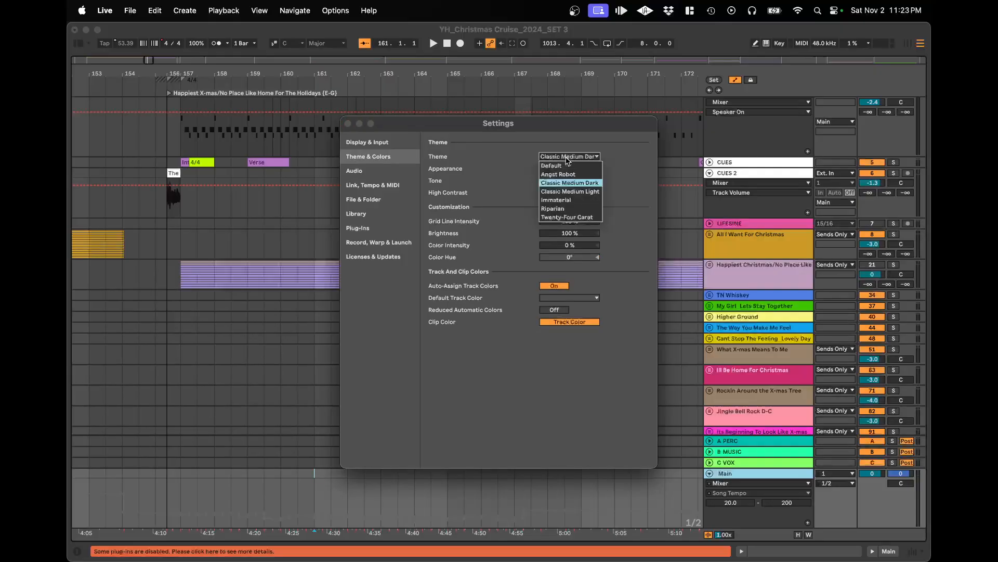
click(562, 192)
click(348, 125)
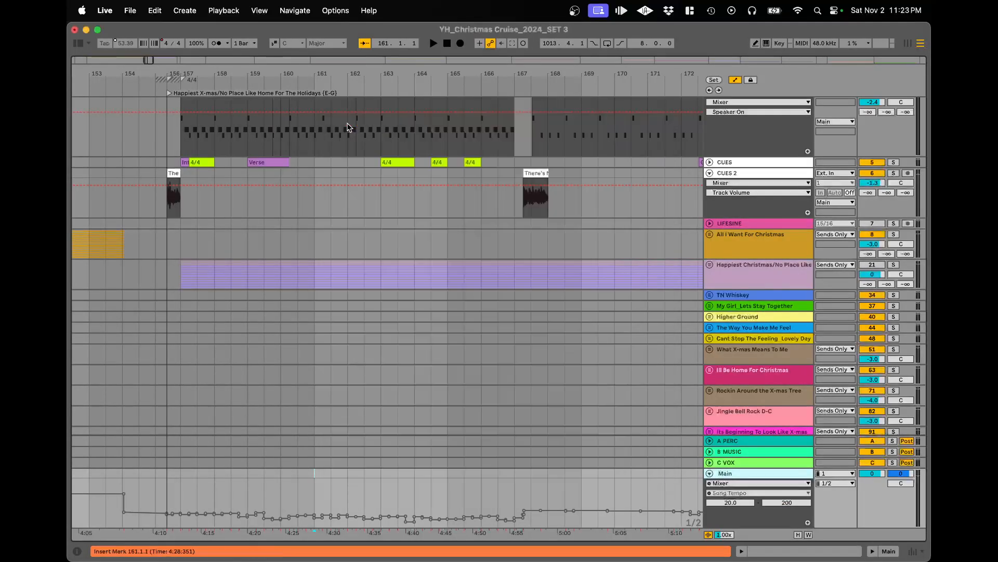
- Check the Song Tempo automation across bars 154 to 167, and hide the automation lanes and fold the Main track
scroll(242, 479, down, 3)
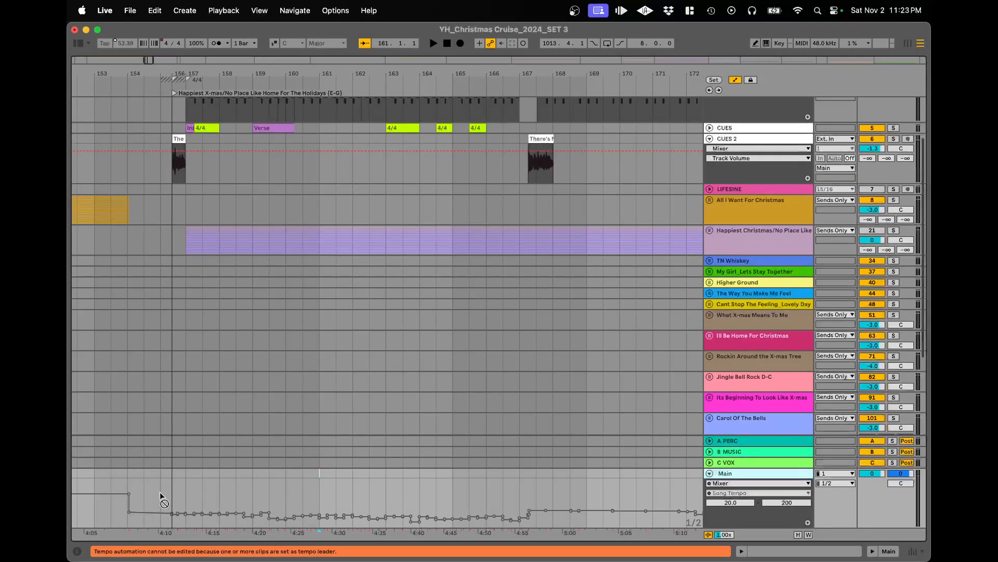
scroll(160, 492, left, 1)
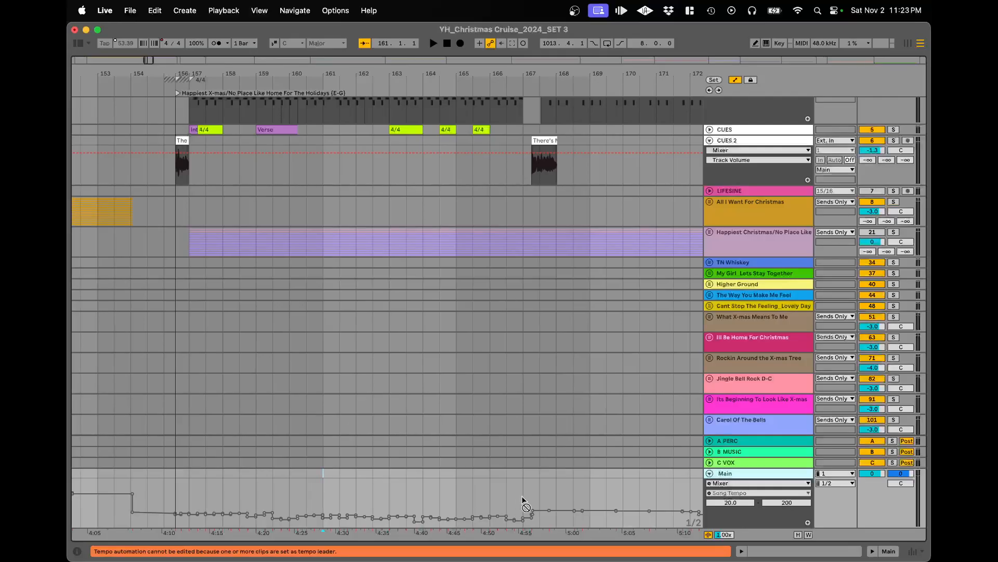
key(a)
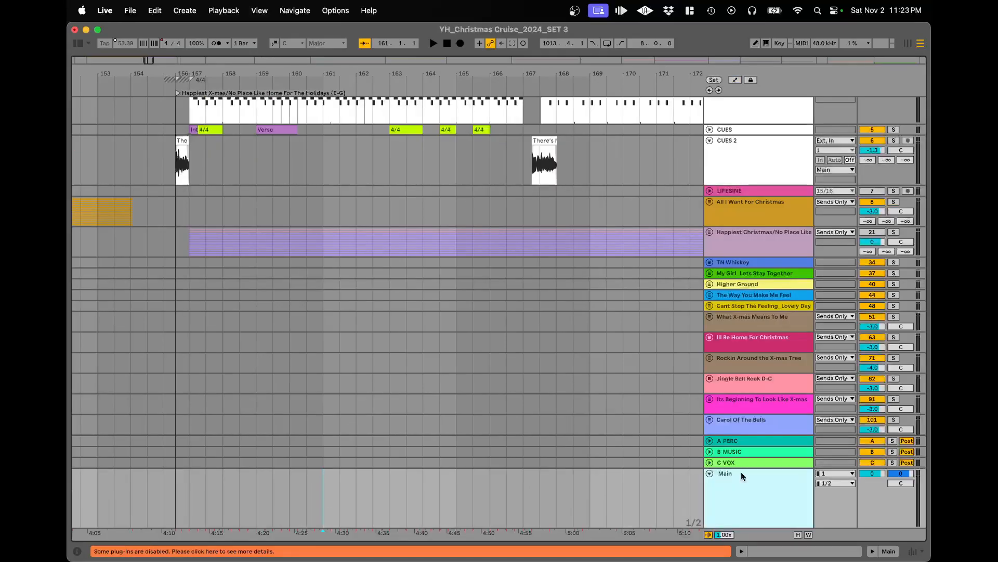
click(710, 473)
scroll(452, 175, down, 5)
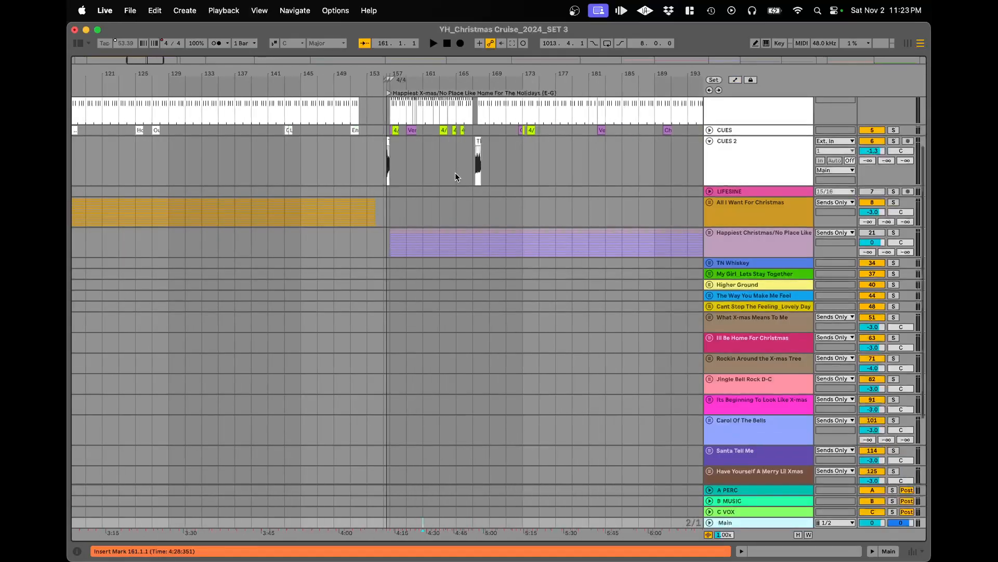
- Place the insert marker on the CLICK track at 167.2, where STRINGS INTRO FF starts
scroll(455, 174, up, 3)
scroll(458, 175, up, 4)
scroll(381, 169, up, 4)
scroll(384, 156, down, 4)
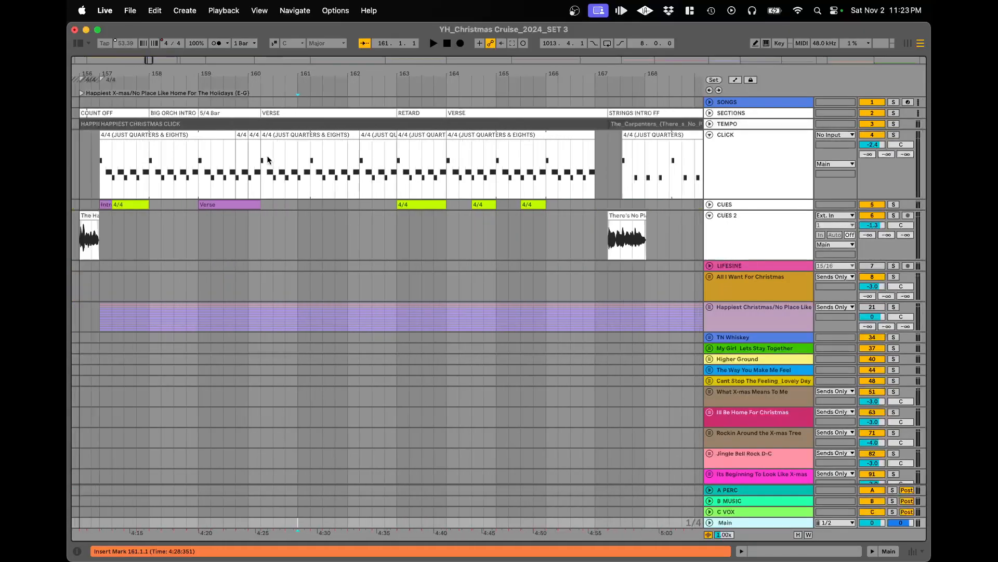
click(425, 159)
scroll(425, 159, up, 5)
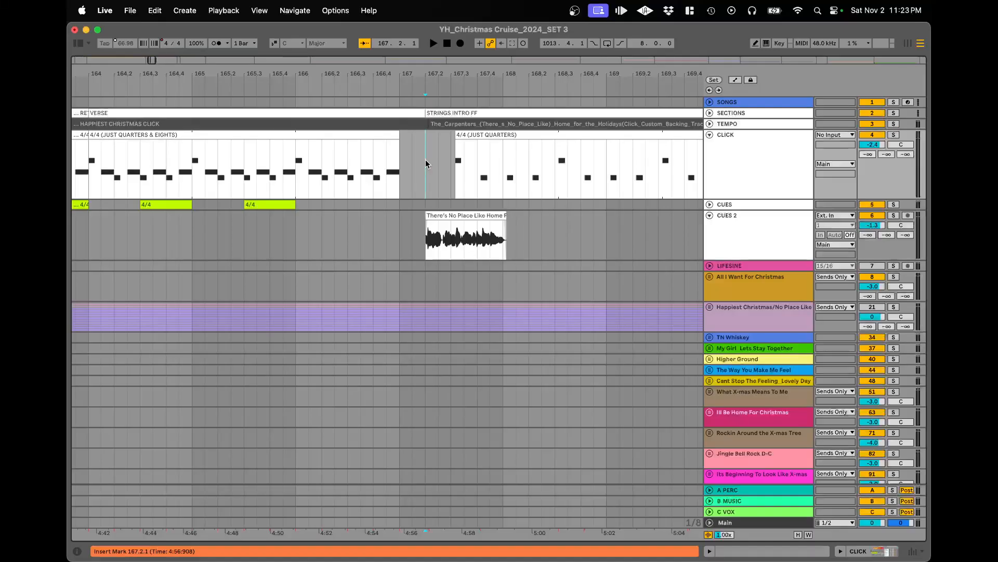
- Examine the gap between the Happiest Christmas click and the JUST QUARTERS clip around bar 167, including that clip's exact start
scroll(425, 162, down, 5)
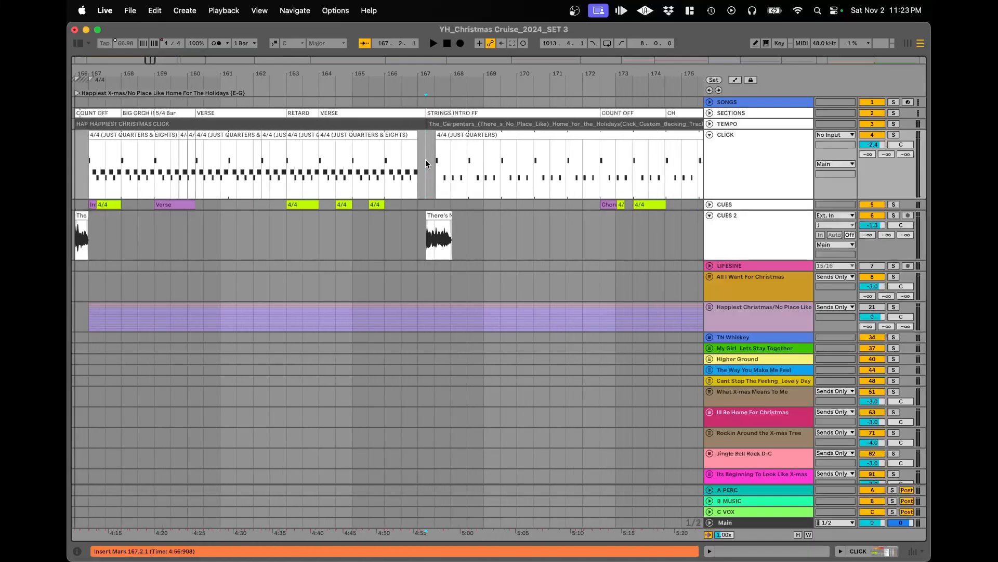
scroll(426, 163, down, 3)
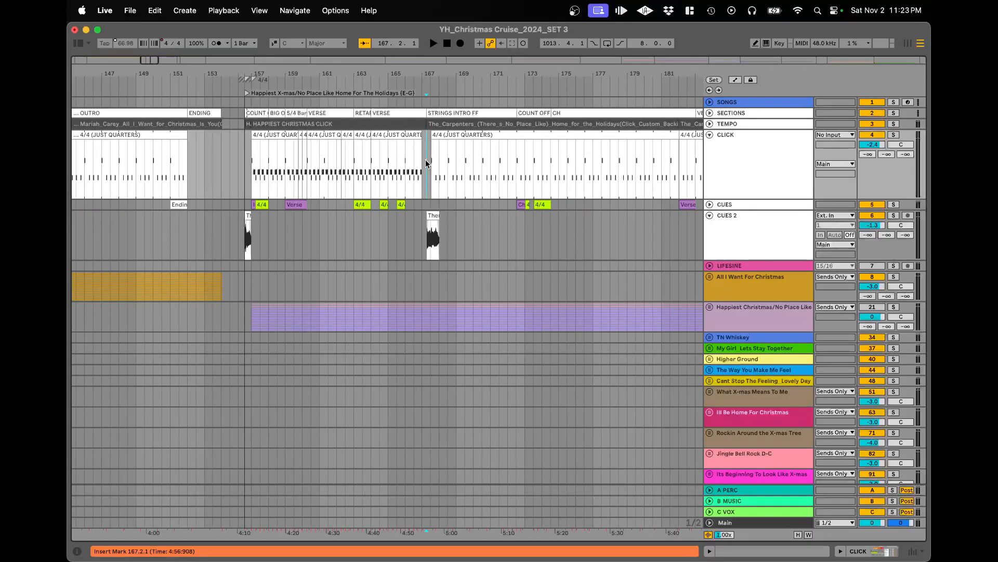
scroll(426, 163, up, 8)
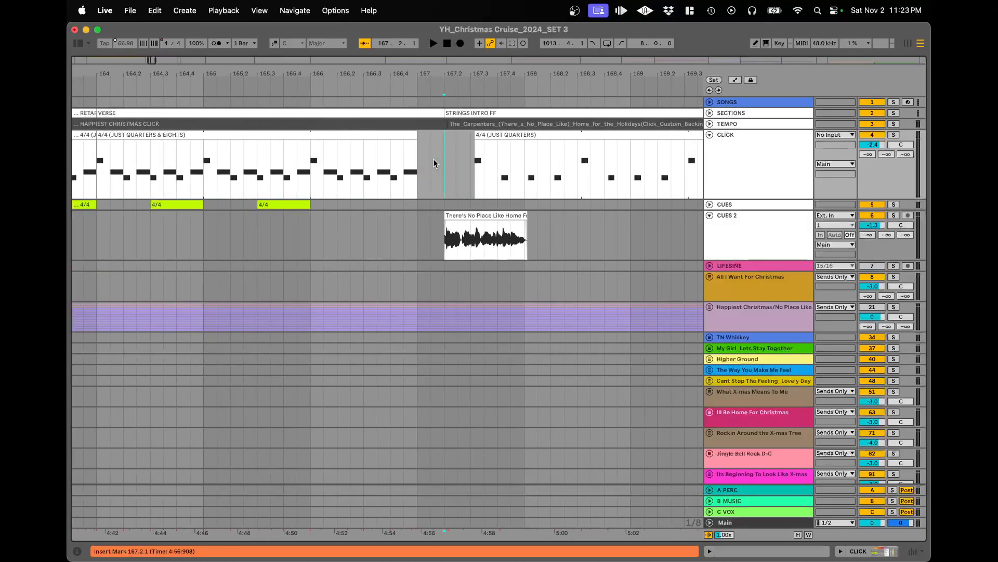
scroll(444, 157, down, 10)
scroll(444, 160, up, 12)
scroll(264, 136, up, 4)
scroll(264, 135, down, 8)
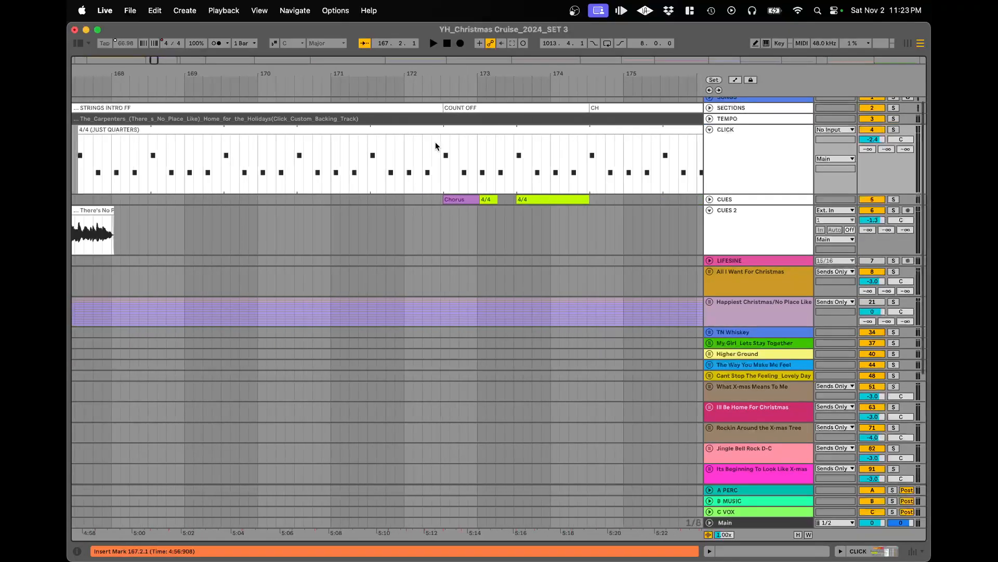
scroll(435, 145, down, 3)
scroll(267, 126, up, 8)
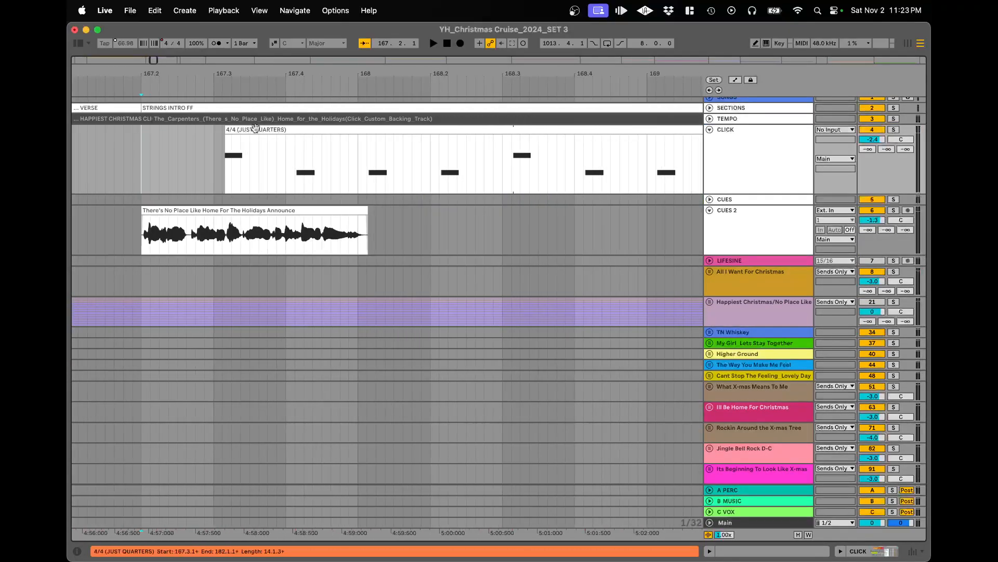
scroll(214, 167, up, 8)
scroll(264, 151, up, 5)
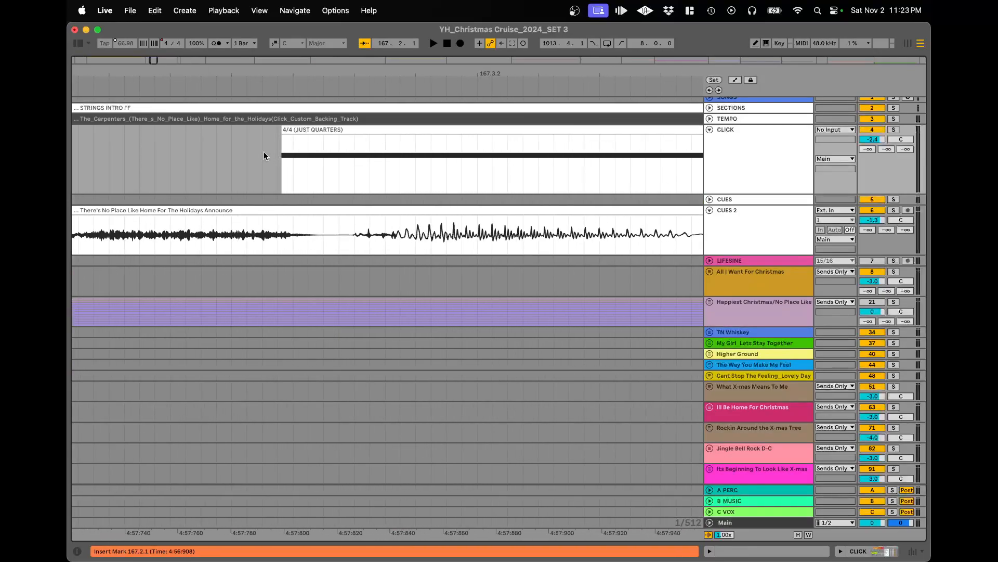
- Select the 4/4 (JUST QUARTERS) clip starting at 167.3 on the CLICK track and play briefly from its start
mouse_move(281, 130)
mouse_down()
mouse_move(263, 130)
mouse_move(277, 130)
mouse_up()
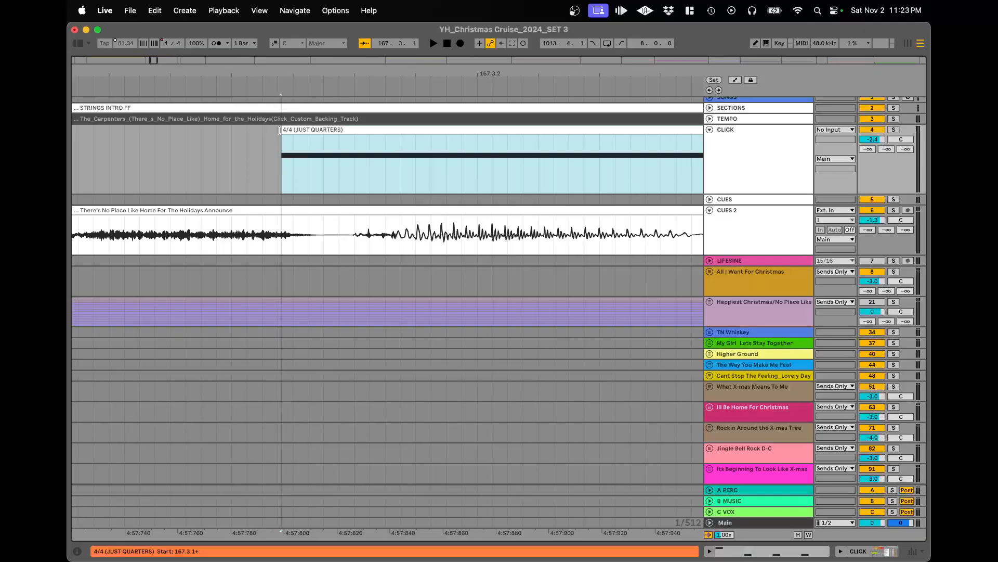
scroll(280, 138, up, 10)
scroll(280, 137, down, 2)
key(space)
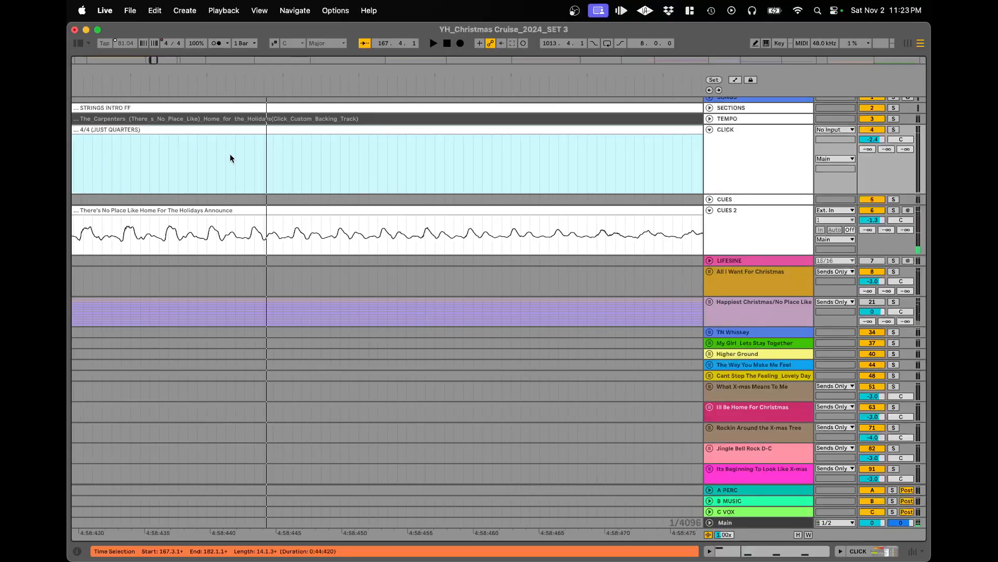
scroll(202, 166, down, 8)
scroll(201, 164, left, 4)
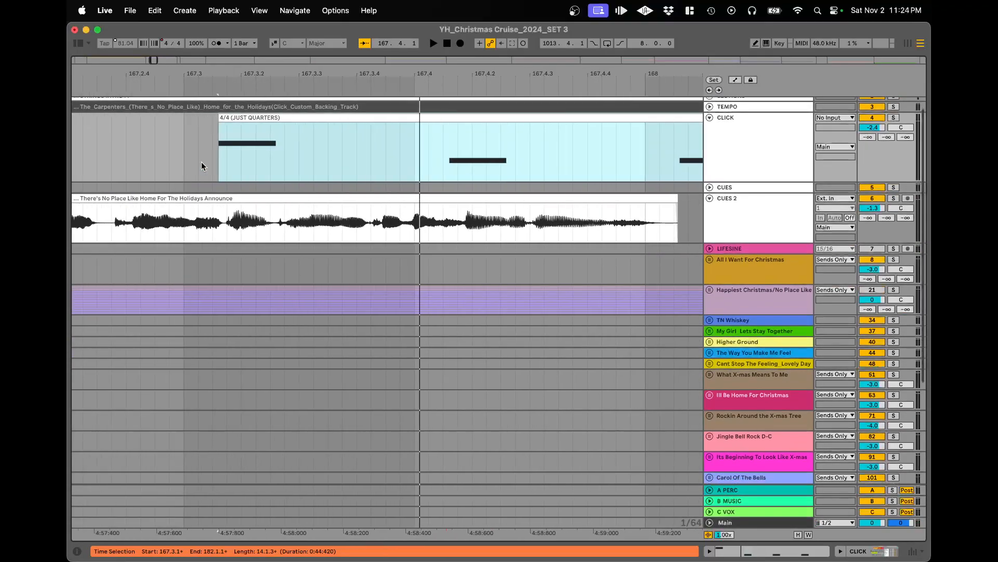
- Insert a 4/4 time signature change at the start of the 4/4 (JUST QUARTERS) clip in bar 167
scroll(216, 118, up, 5)
scroll(216, 116, up, 8)
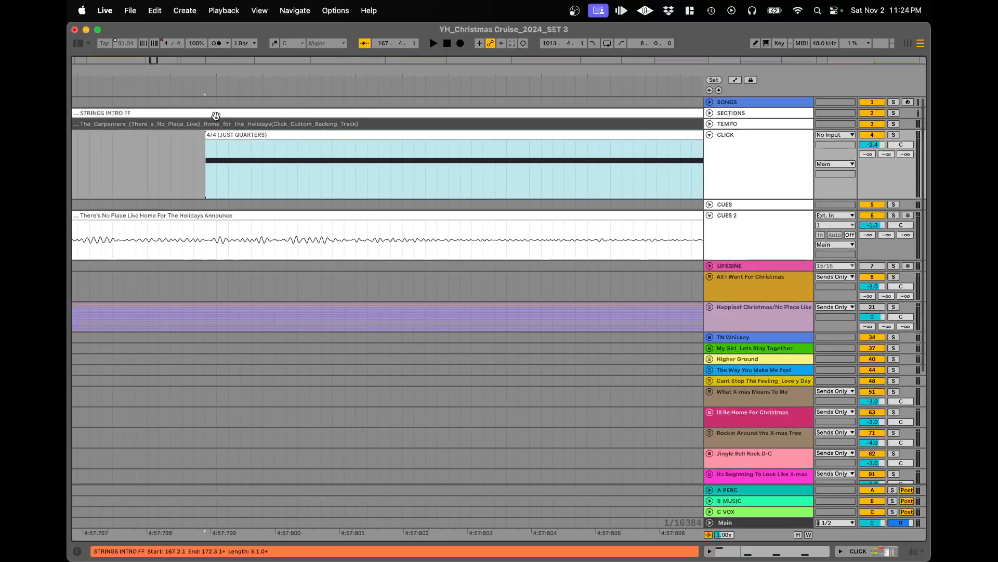
right_click(200, 82)
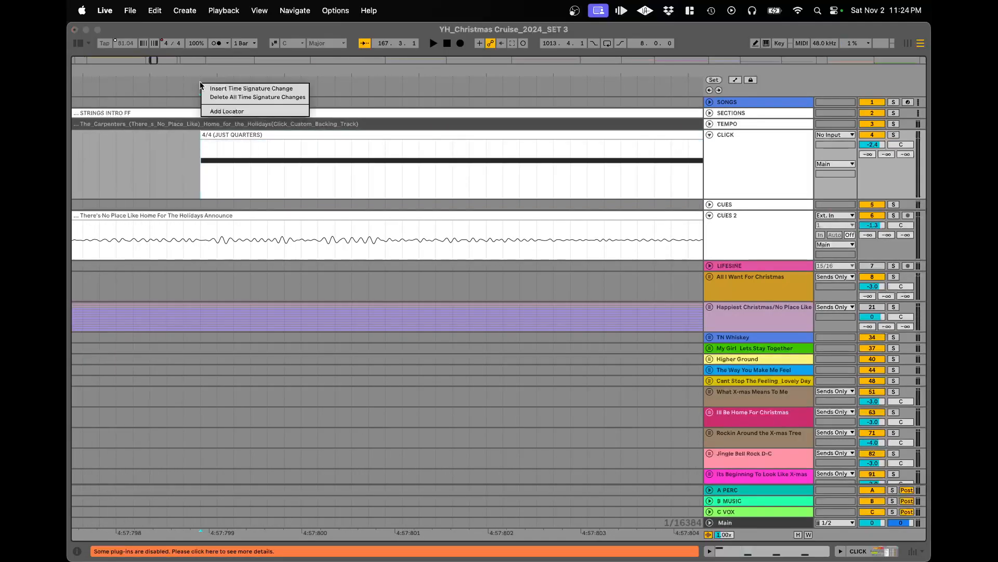
click(208, 86)
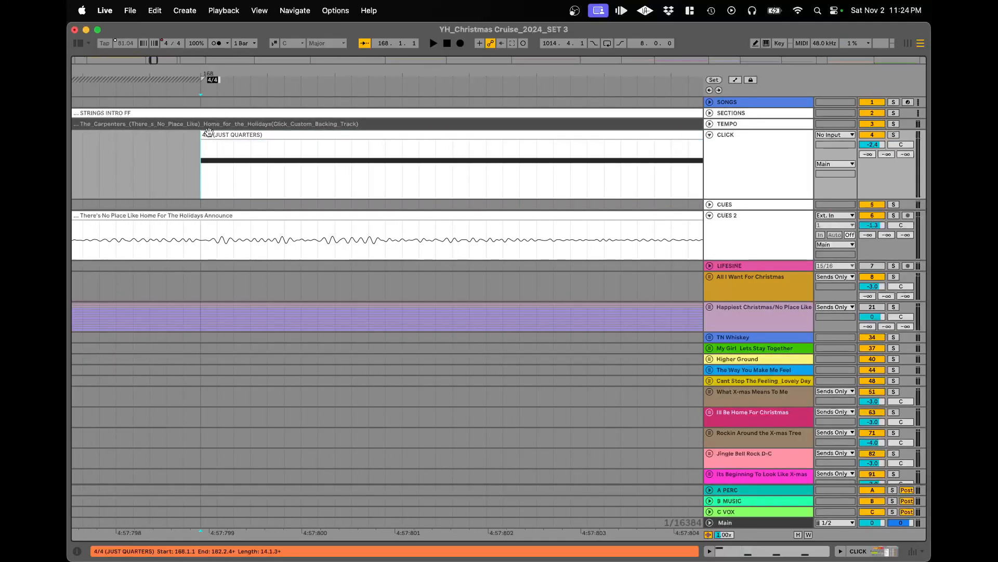
- Check the JUST QUARTERS click against the bar grid by placing the insert marker at 168.1.1 and 169.1.1
click(199, 171)
scroll(198, 169, down, 15)
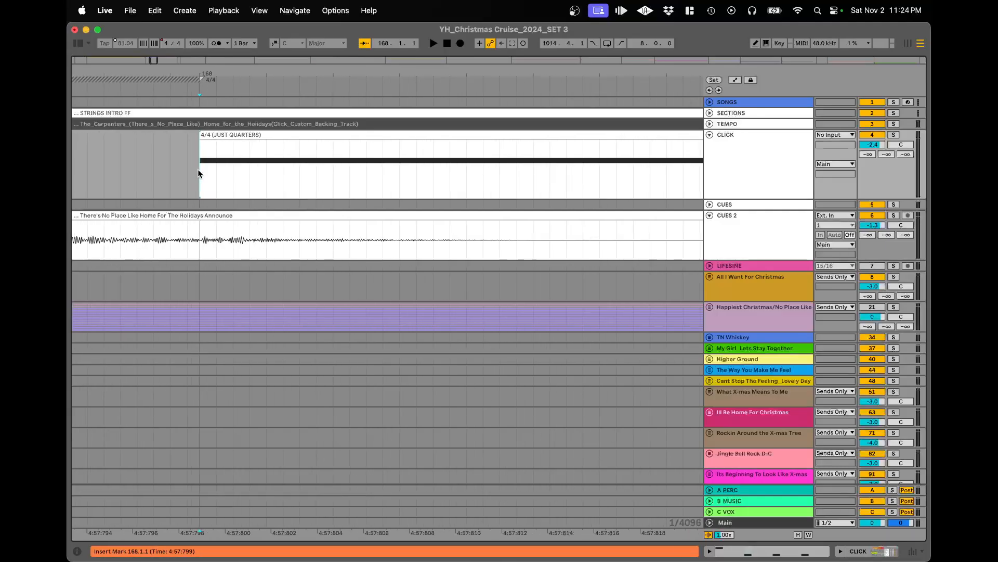
scroll(299, 185, down, 5)
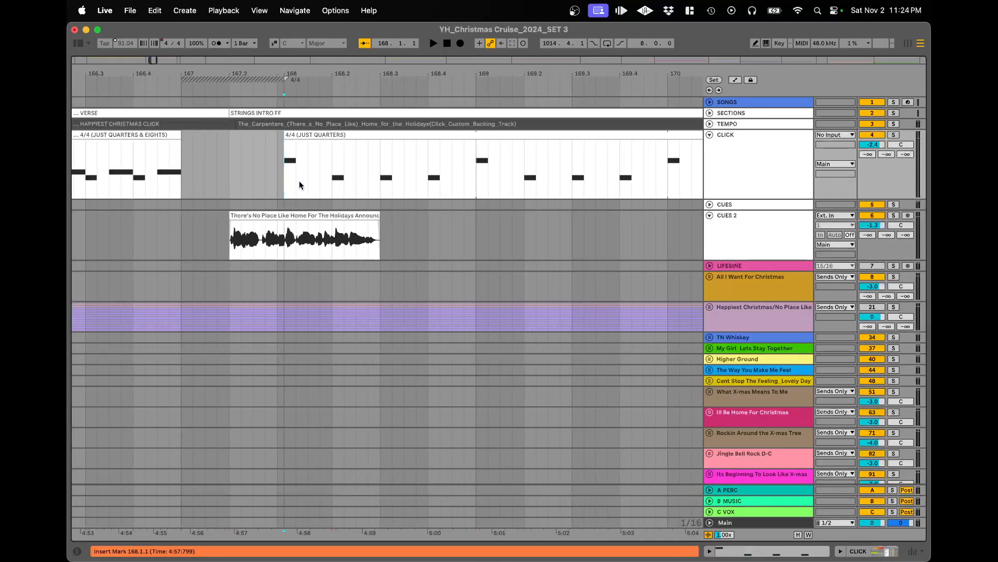
click(475, 166)
scroll(475, 167, down, 3)
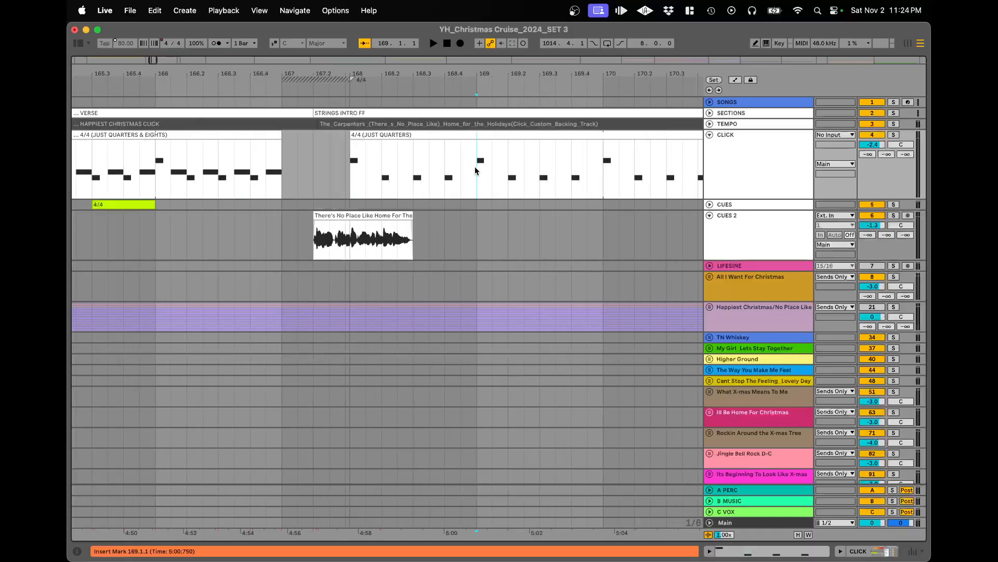
- Place the insert marker back at 168.1.1 and compare the clip's exact start with the new time signature change
scroll(431, 176, up, 5)
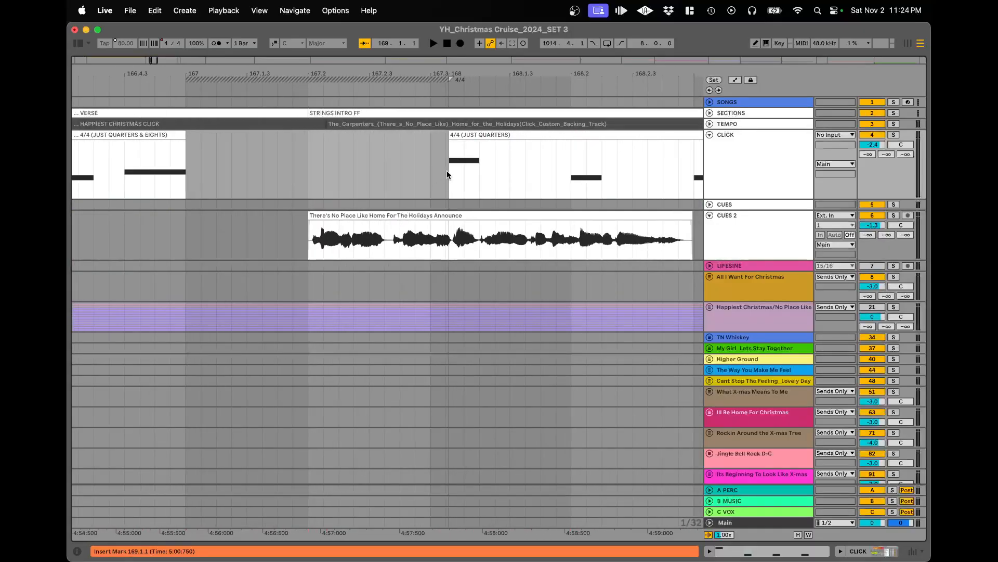
scroll(447, 170, up, 5)
click(447, 170)
scroll(447, 169, up, 3)
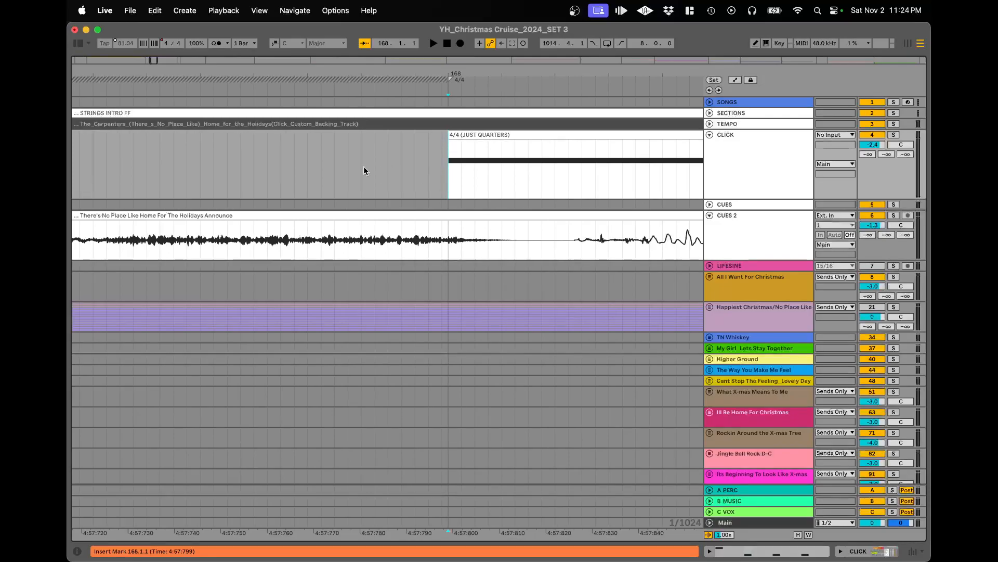
scroll(364, 166, down, 3)
scroll(363, 166, down, 2)
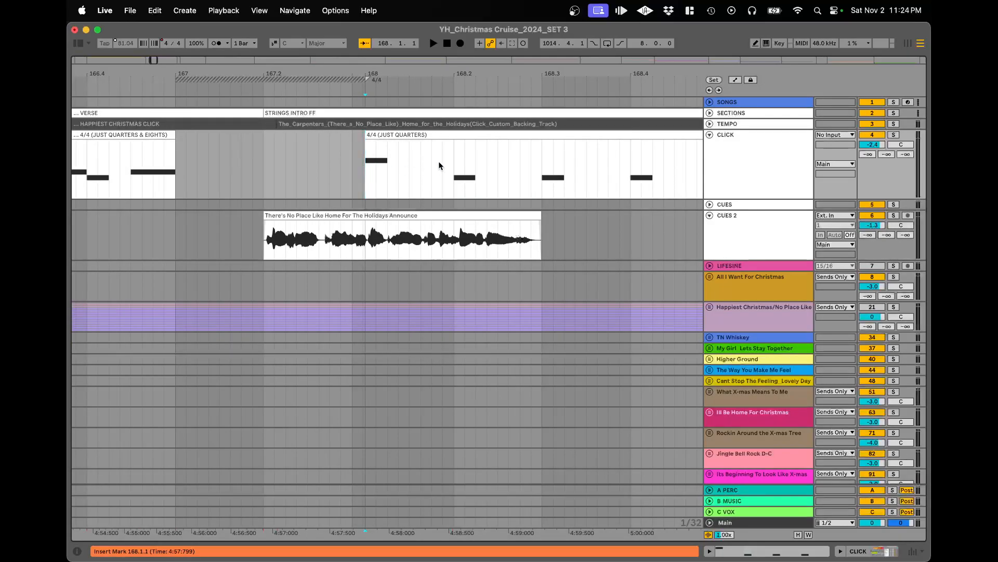
scroll(437, 162, down, 2)
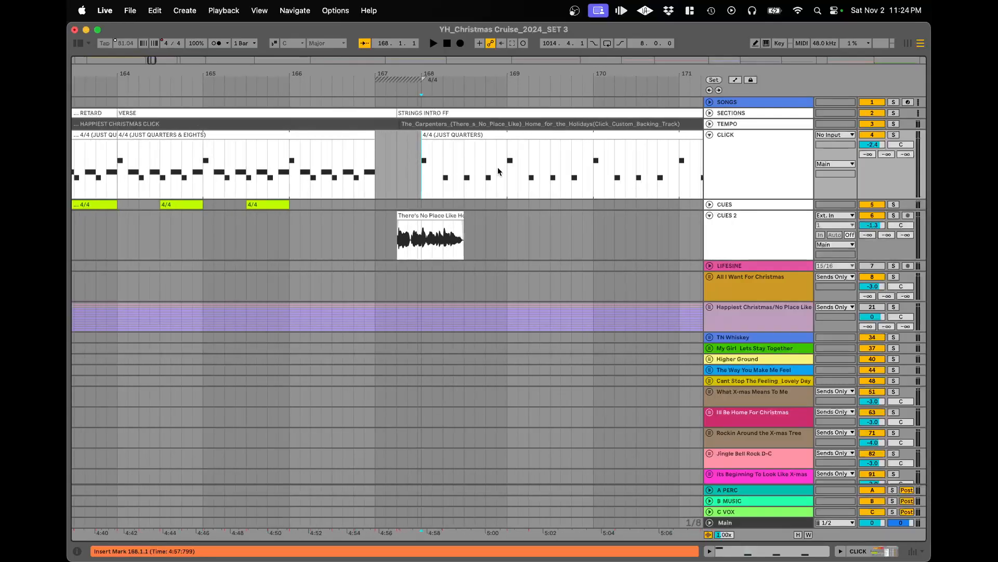
- Review click and cue alignment from bar 168 to 200, and select the VERSE section starting in bar 183
scroll(523, 176, right, 3)
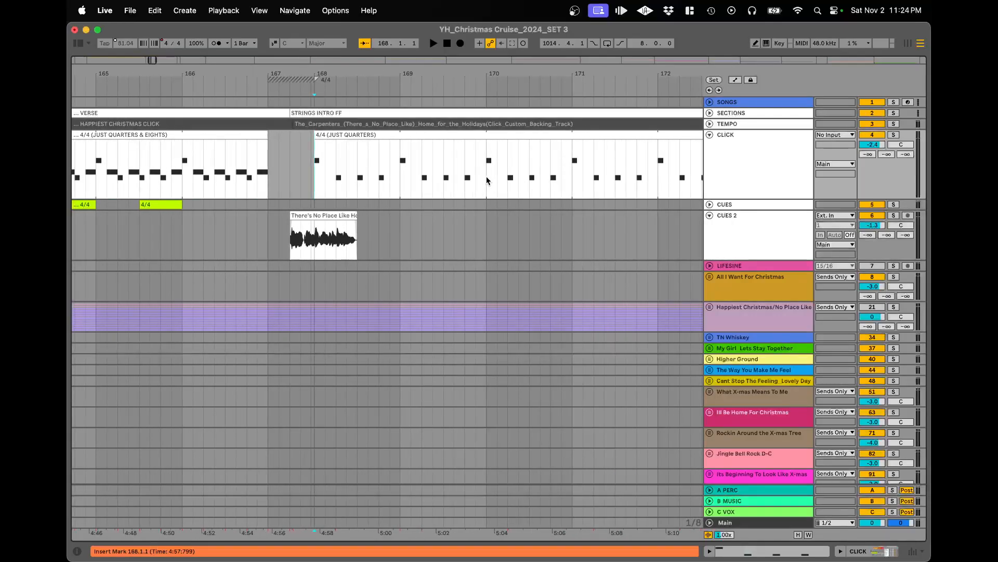
scroll(487, 181, down, 3)
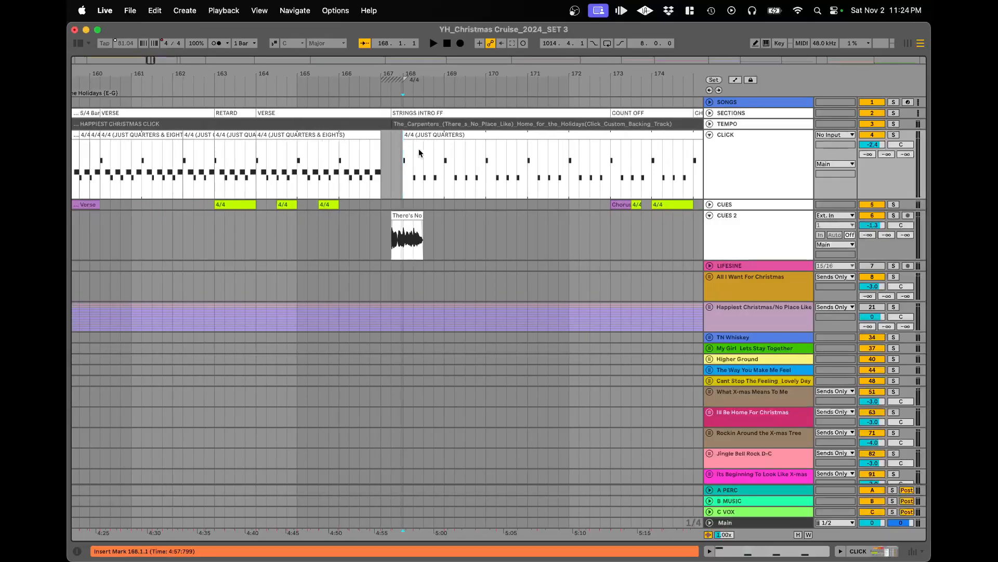
scroll(438, 175, right, 5)
scroll(438, 174, down, 3)
scroll(437, 175, right, 5)
scroll(437, 172, up, 7)
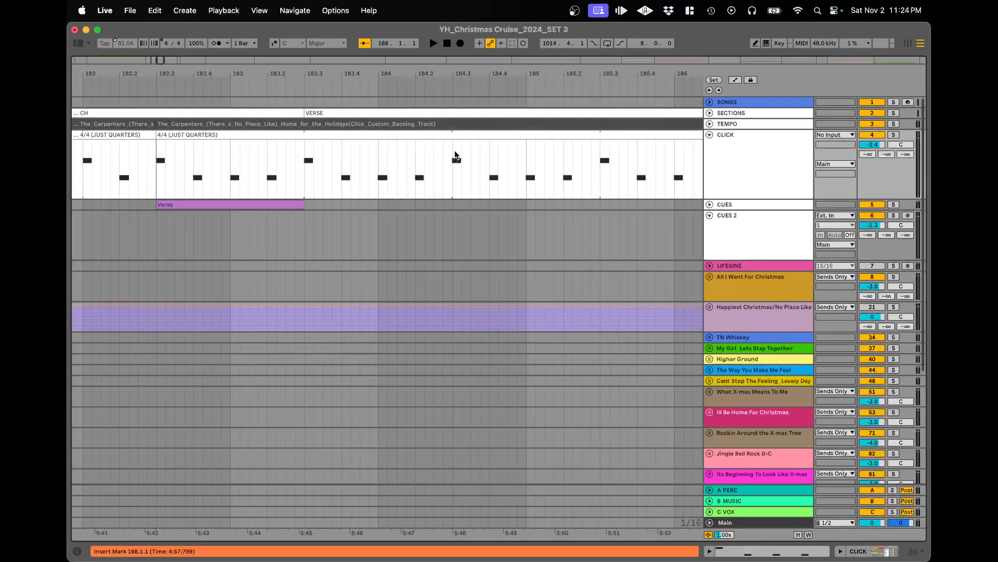
scroll(364, 166, down, 7)
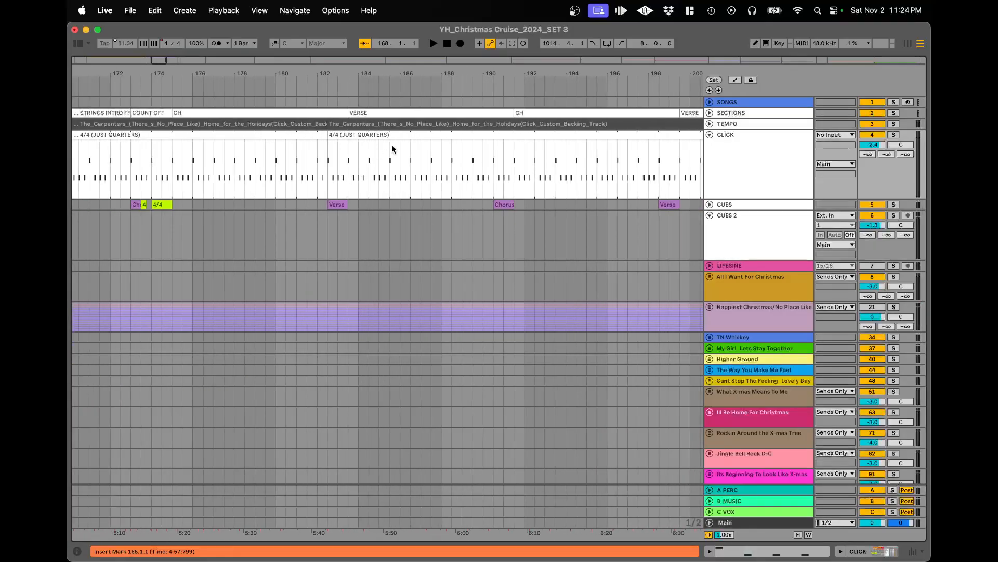
click(416, 114)
- Recheck the 4/4 change at bar 168 against the STRINGS INTRO FF section, and select the CH section starting at 174.4.4
scroll(334, 187, left, 5)
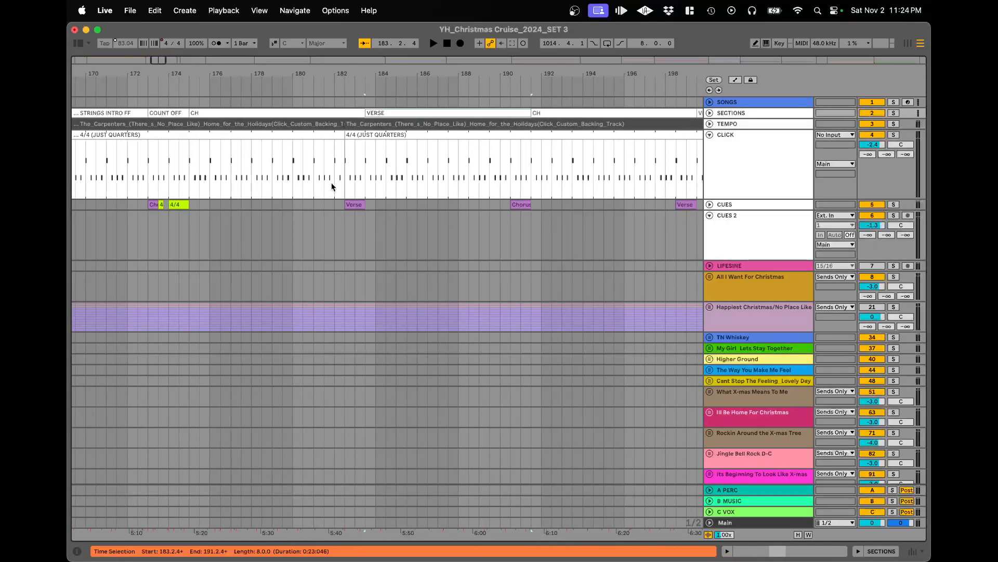
scroll(311, 121, up, 7)
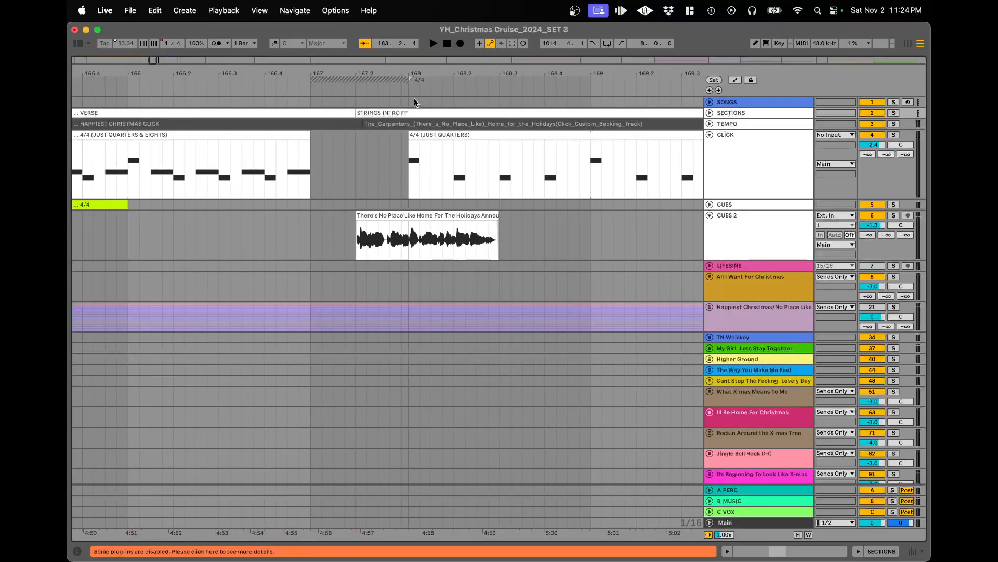
scroll(409, 166, up, 4)
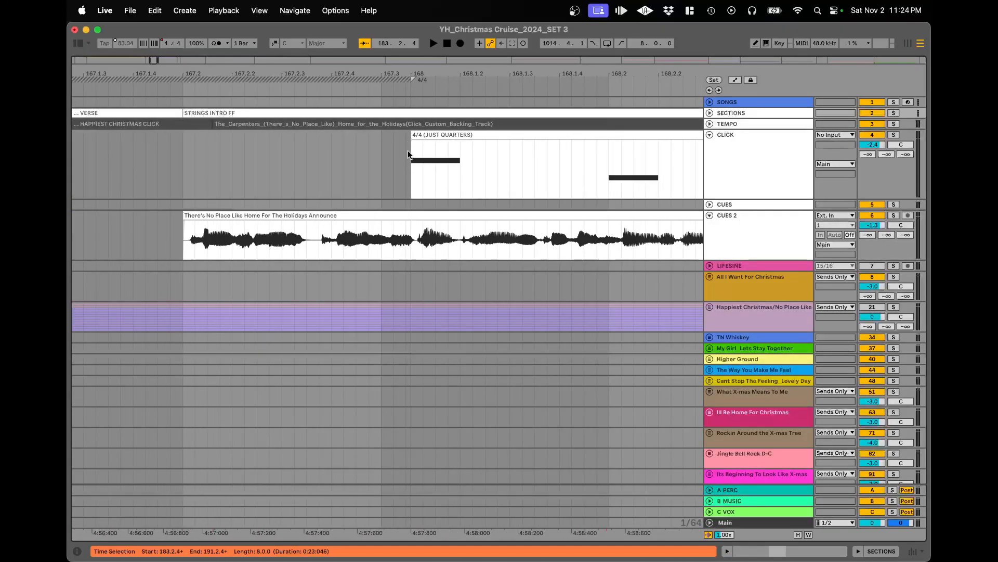
scroll(409, 156, down, 4)
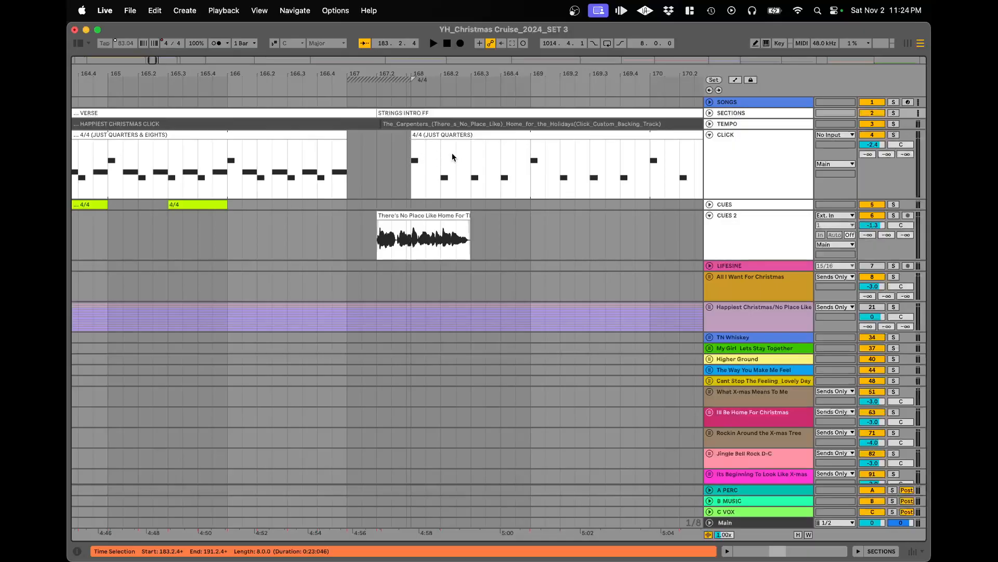
scroll(453, 157, down, 6)
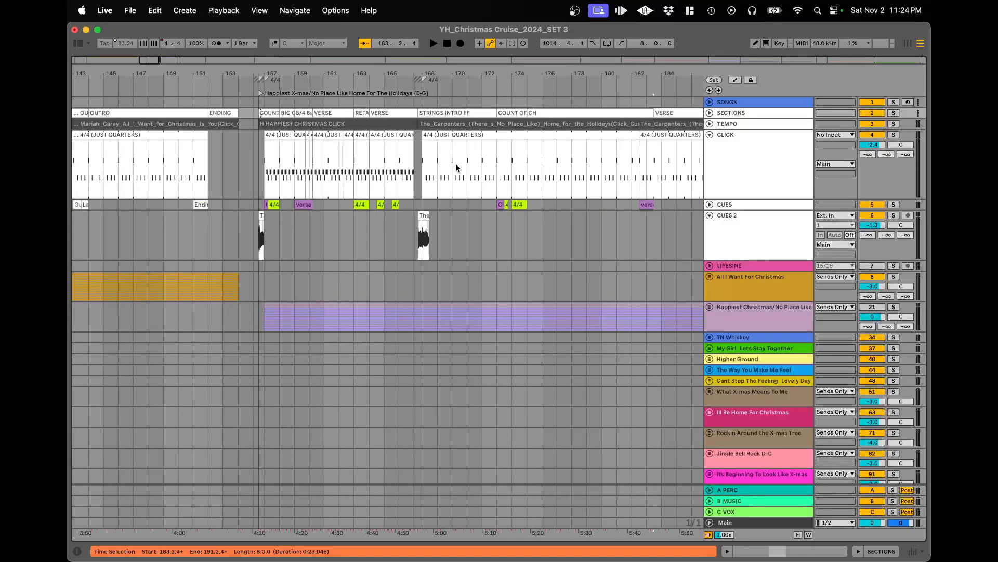
click(527, 114)
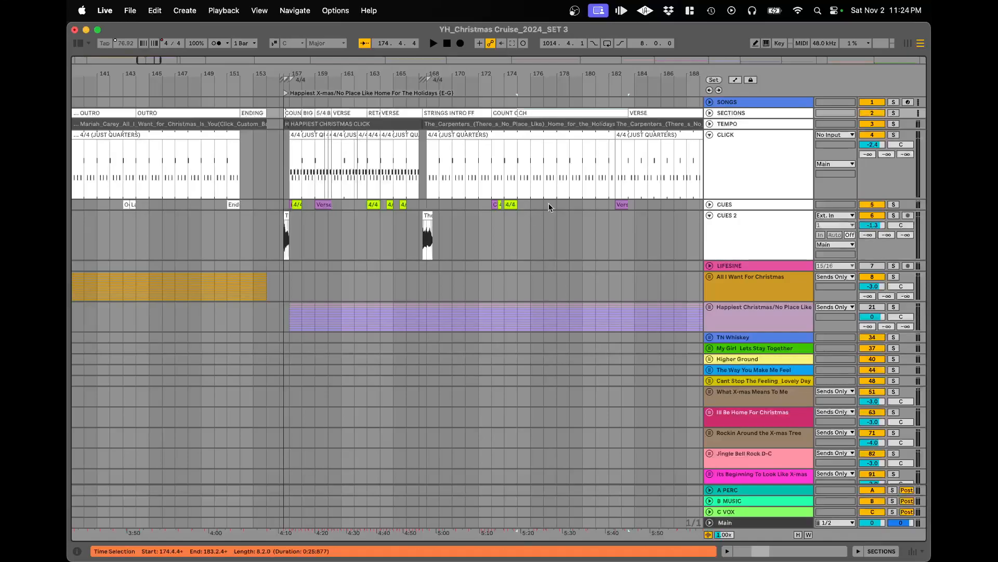
- Review the rest of the No Place Like Home click and select the CH KEY CHANGE UP section starting at 207.2.4
scroll(561, 188, right, 2)
scroll(560, 188, right, 8)
scroll(391, 159, down, 4)
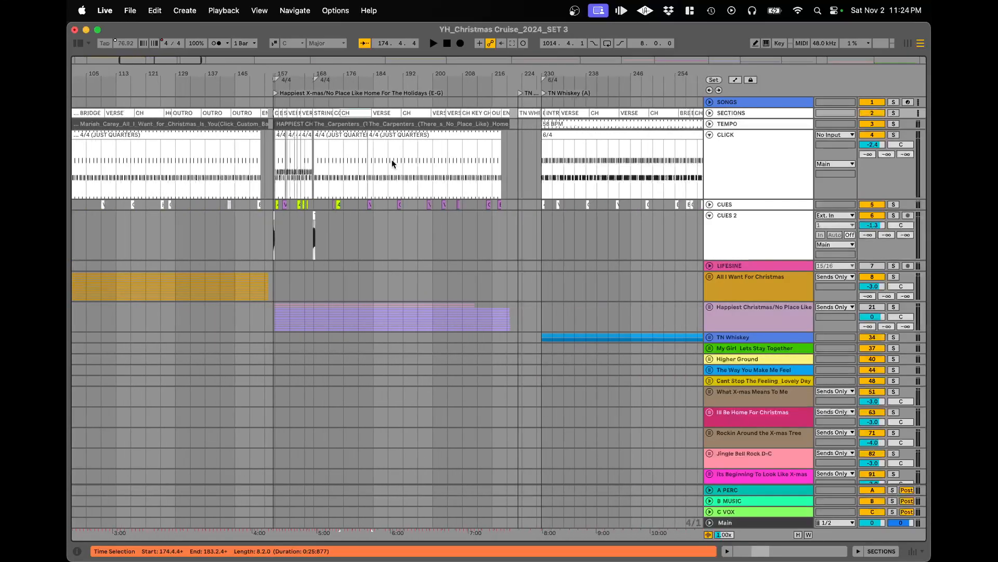
scroll(481, 173, up, 6)
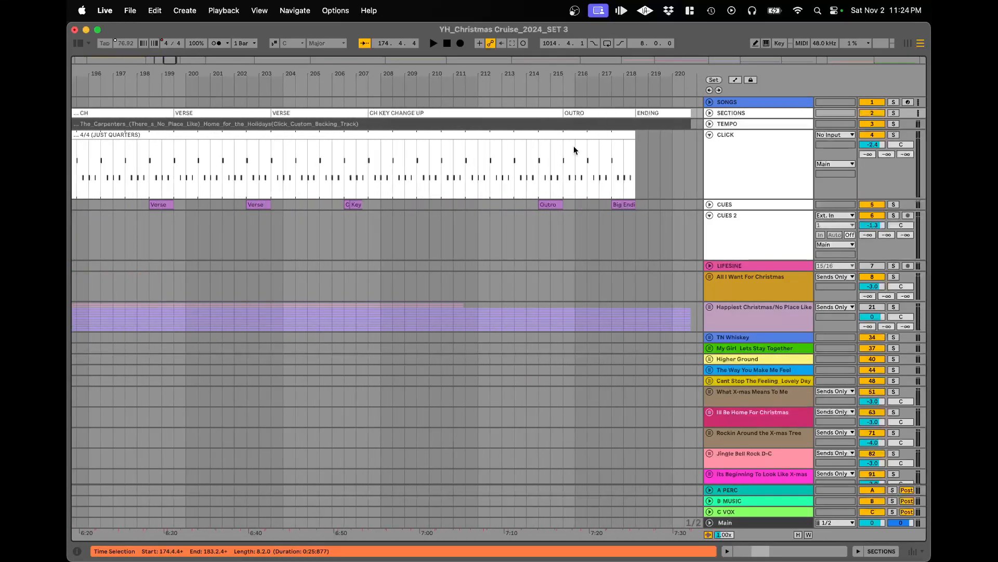
click(545, 115)
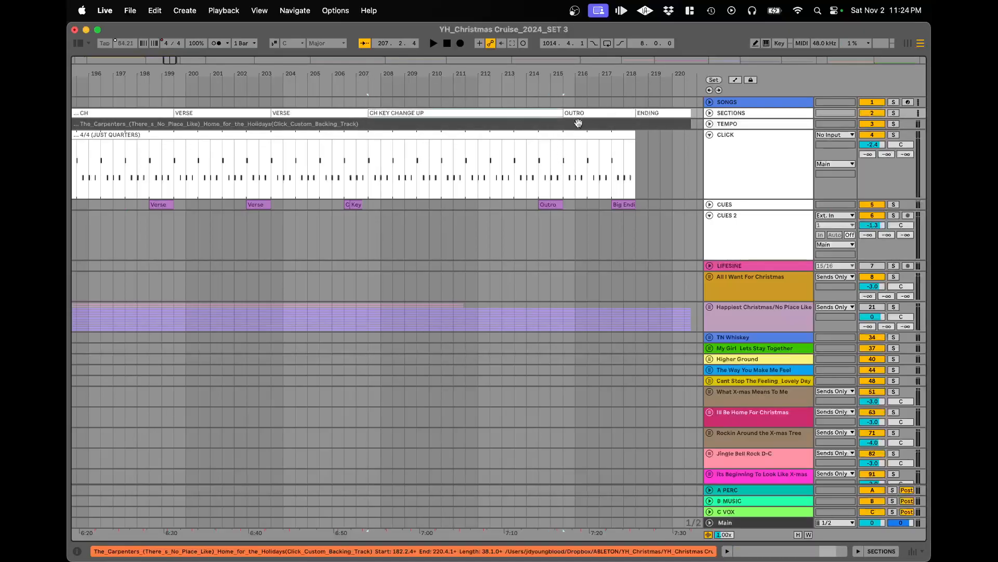
- Examine the gap after the song's ENDING section and select the TN WHISKEY - INTRO section
scroll(575, 127, down, 3)
scroll(575, 126, right, 5)
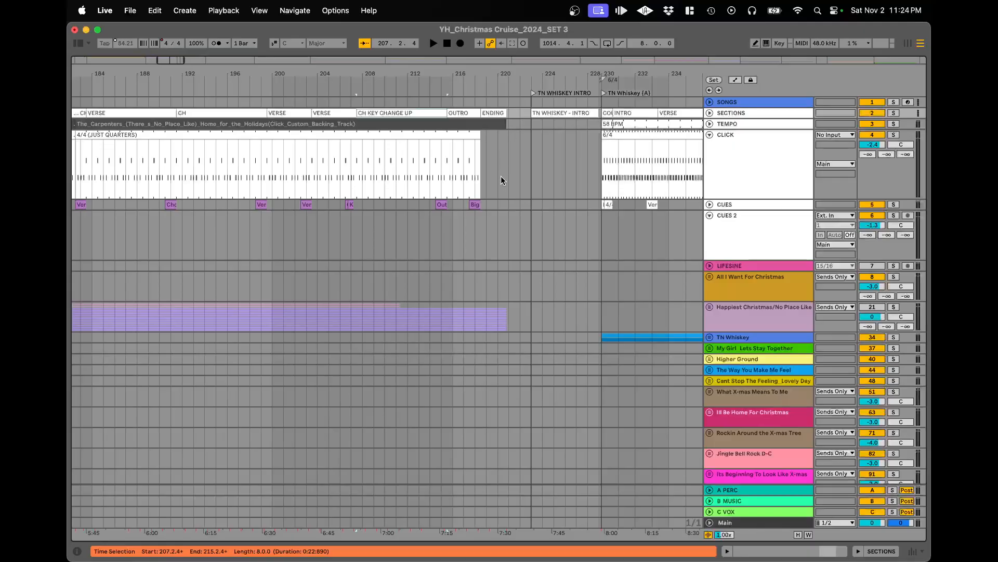
scroll(533, 164, up, 5)
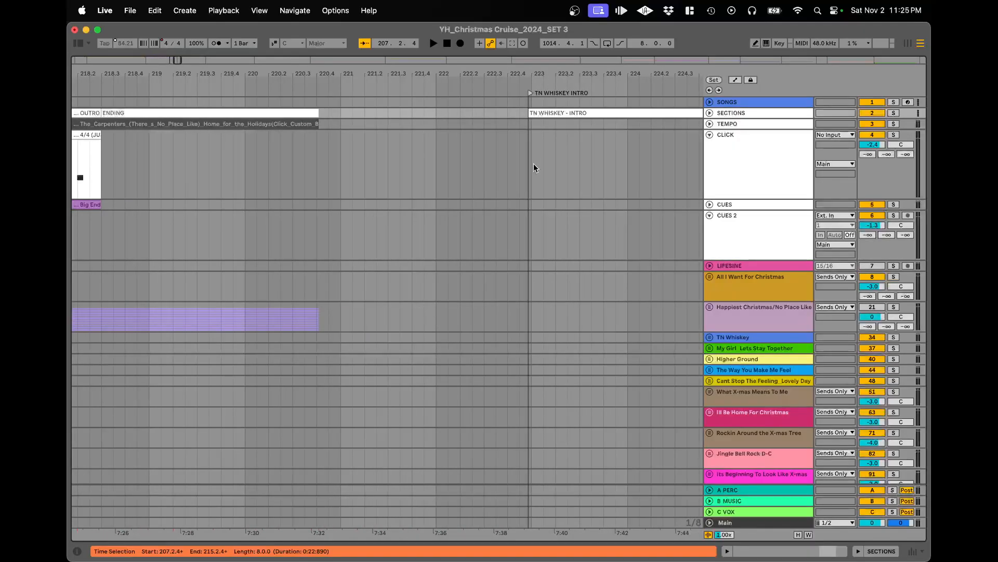
scroll(533, 163, down, 5)
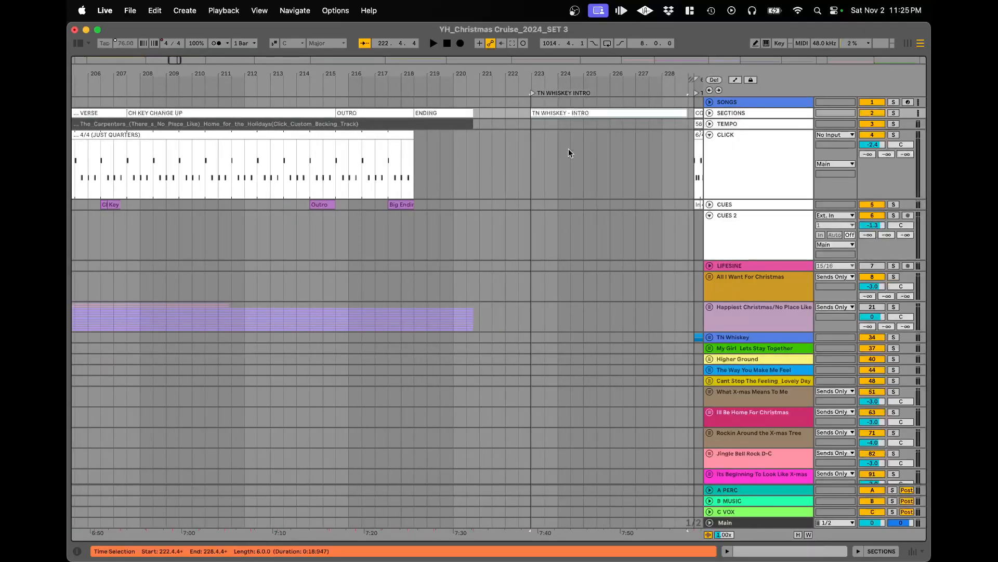
- Review the TN Whiskey click and place the insert marker on the CLICK track where the My Girl/Lets Stay Together click starts
scroll(571, 146, right, 5)
scroll(476, 125, down, 5)
scroll(561, 149, right, 5)
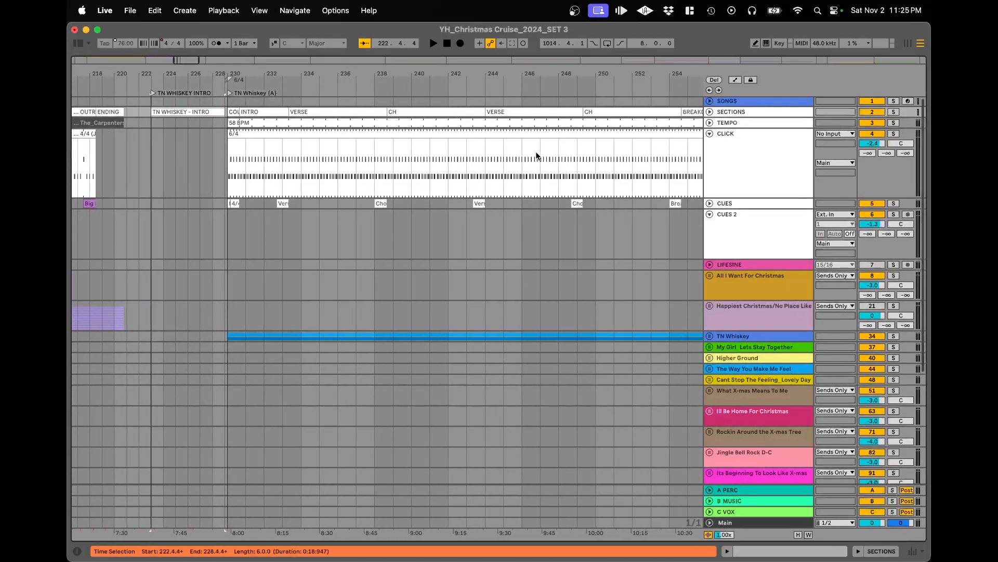
scroll(485, 150, down, 5)
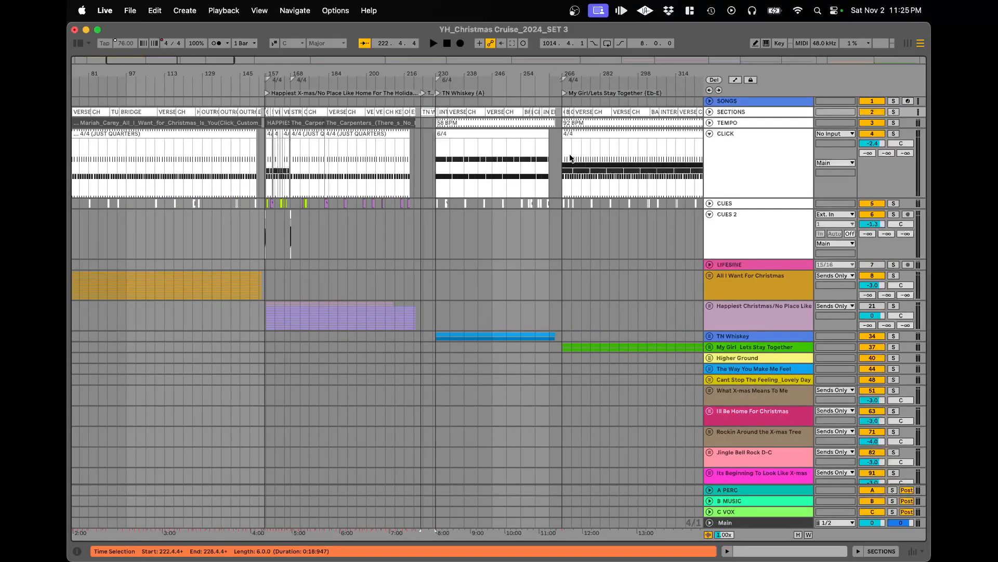
scroll(569, 154, up, 5)
scroll(570, 153, up, 3)
click(460, 151)
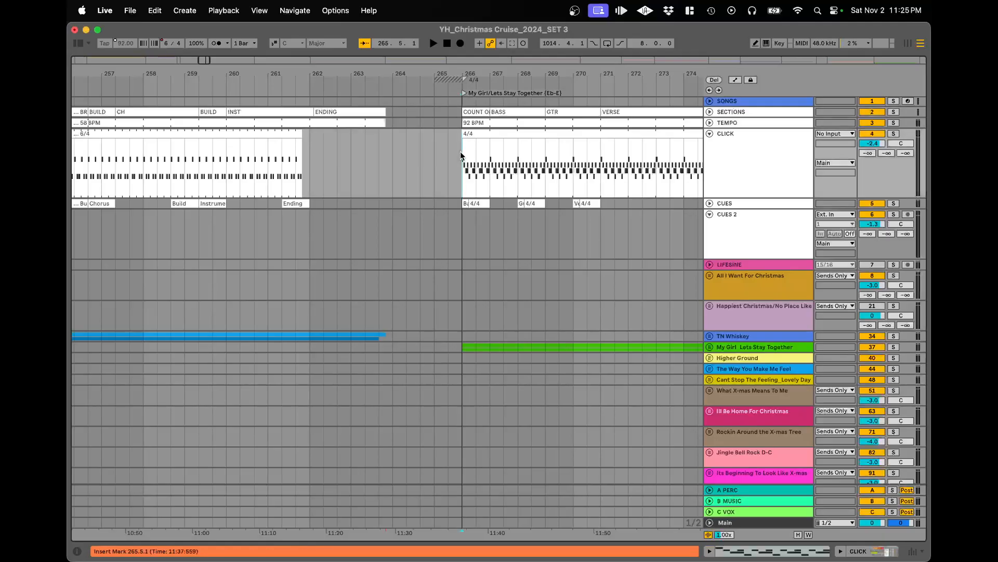
- Move the 4/4 time signature change at bar 266 onto the exact start of the My Girl/Lets Stay Together click clip
scroll(460, 151, up, 8)
scroll(460, 152, up, 4)
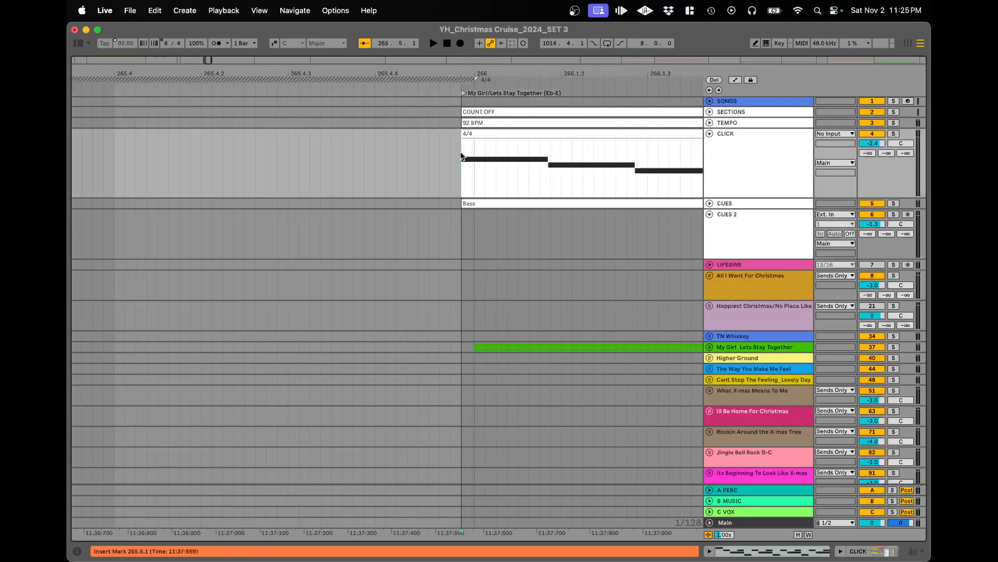
click(467, 82)
scroll(466, 145, down, 8)
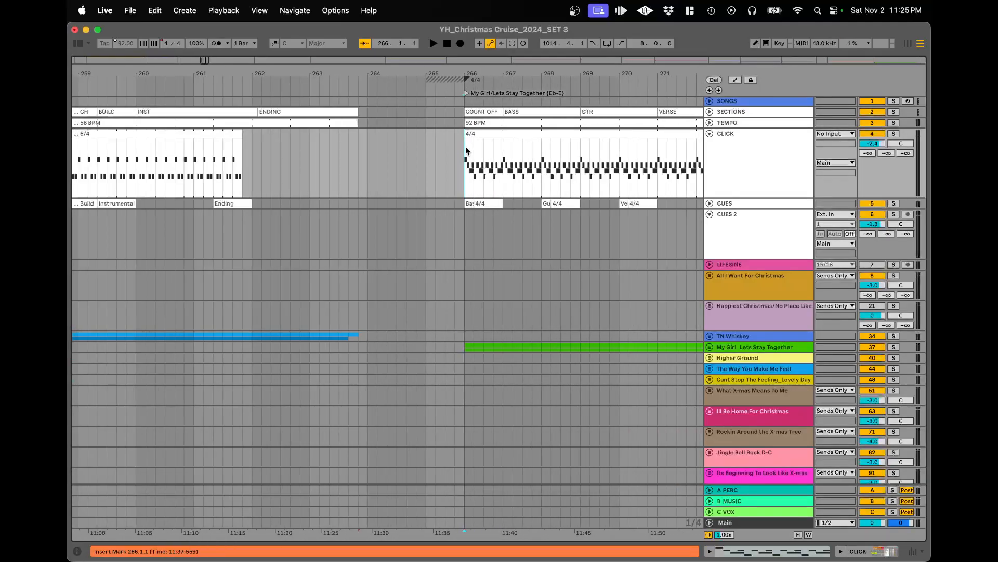
- Examine the 4/4 changes around bars 367 and 368 against the Higher Ground Announce and click clip starts
scroll(466, 145, down, 10)
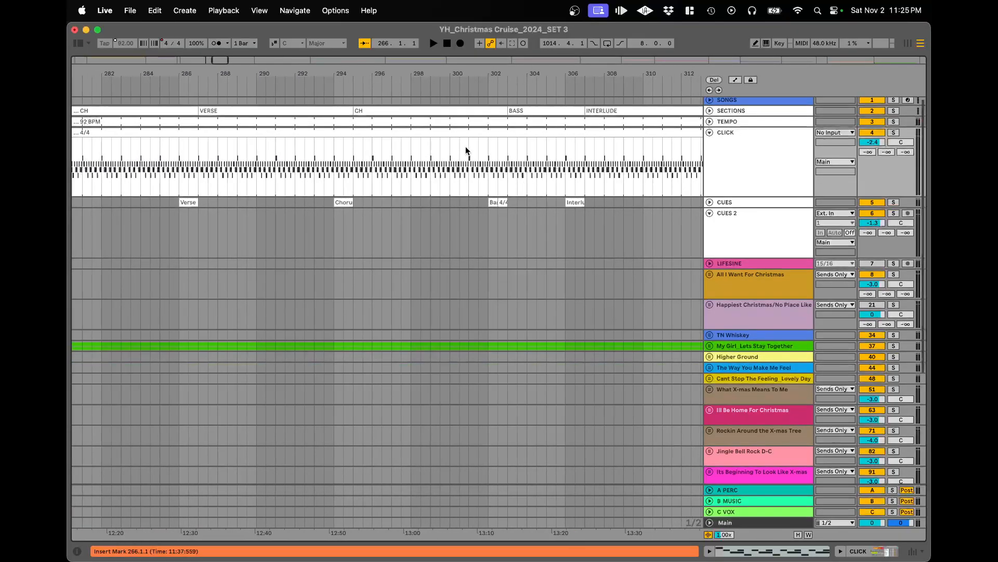
scroll(627, 156, up, 7)
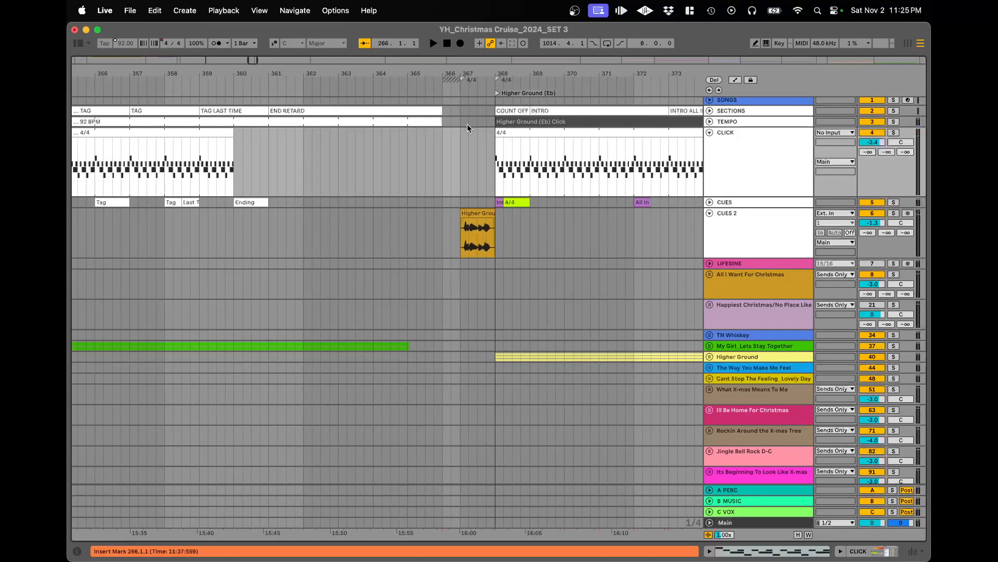
scroll(465, 125, up, 5)
scroll(435, 127, up, 4)
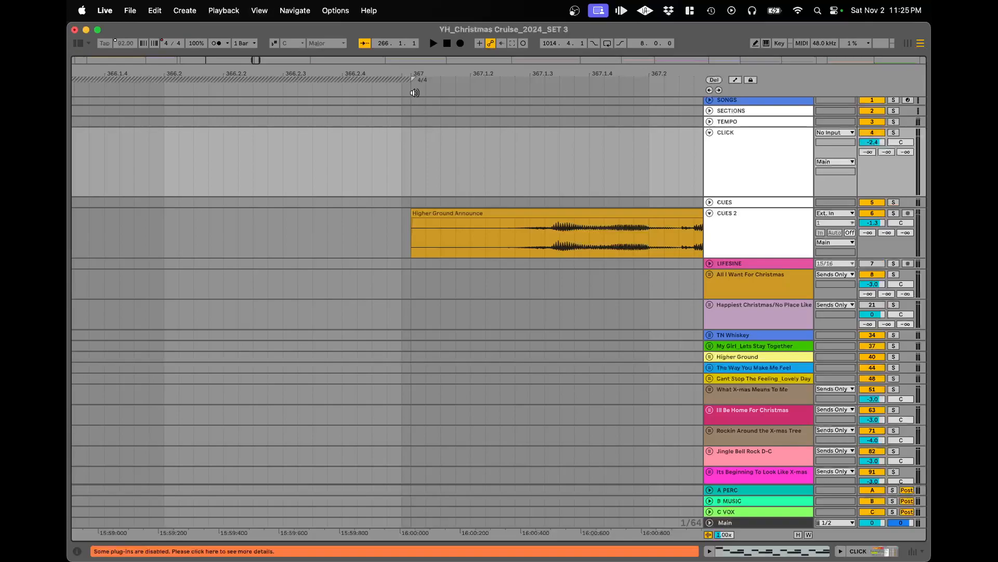
scroll(413, 134, down, 5)
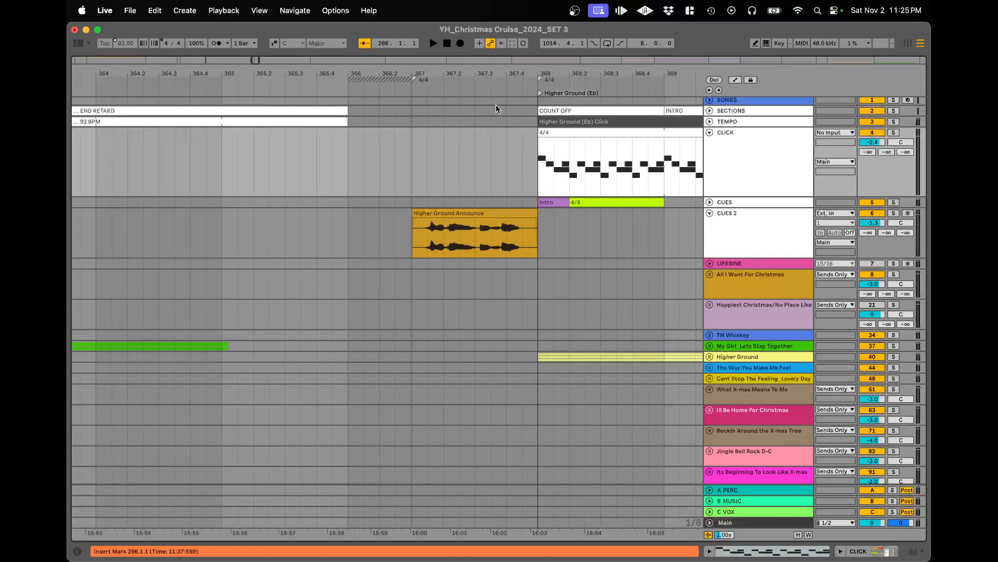
- Unfold the TEMPO track and extend the Higher Ground (Eb) Click back to bar 367, level with the announce clip
click(710, 122)
drag(540, 143, 486, 135)
scroll(401, 138, up, 5)
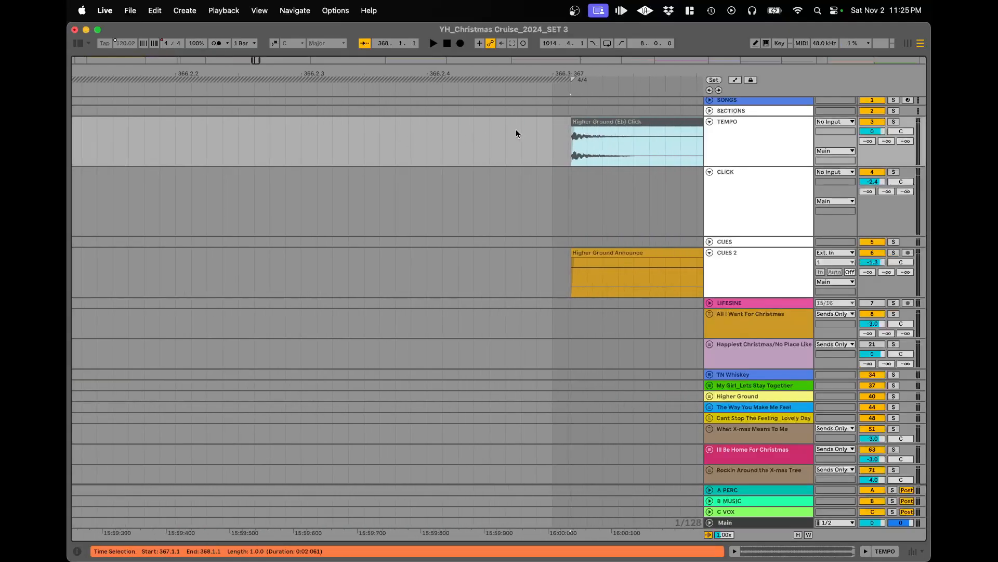
scroll(562, 134, down, 10)
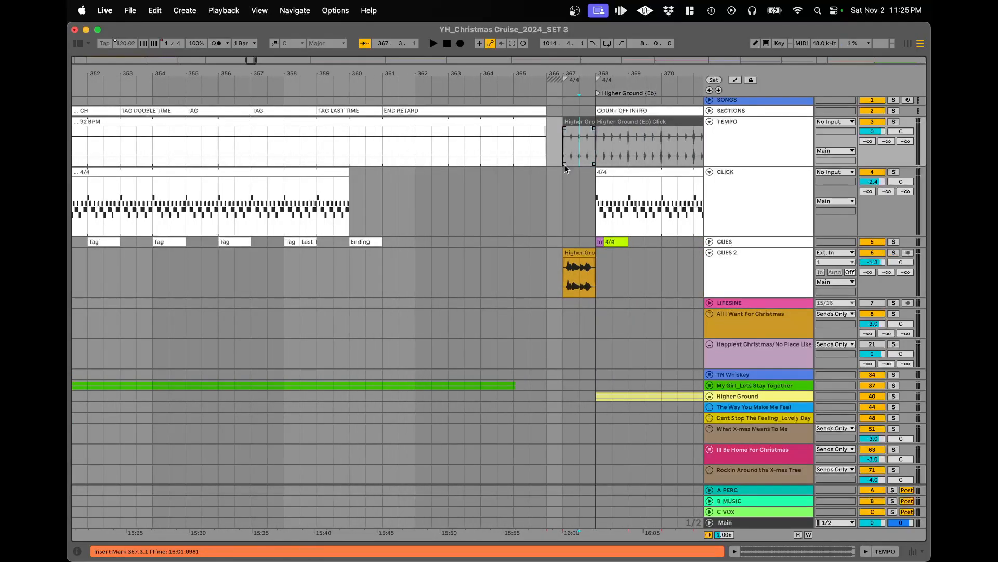
- Play the Higher Ground Announce together with the extended click leading into bar 368
scroll(563, 164, up, 8)
click(624, 253)
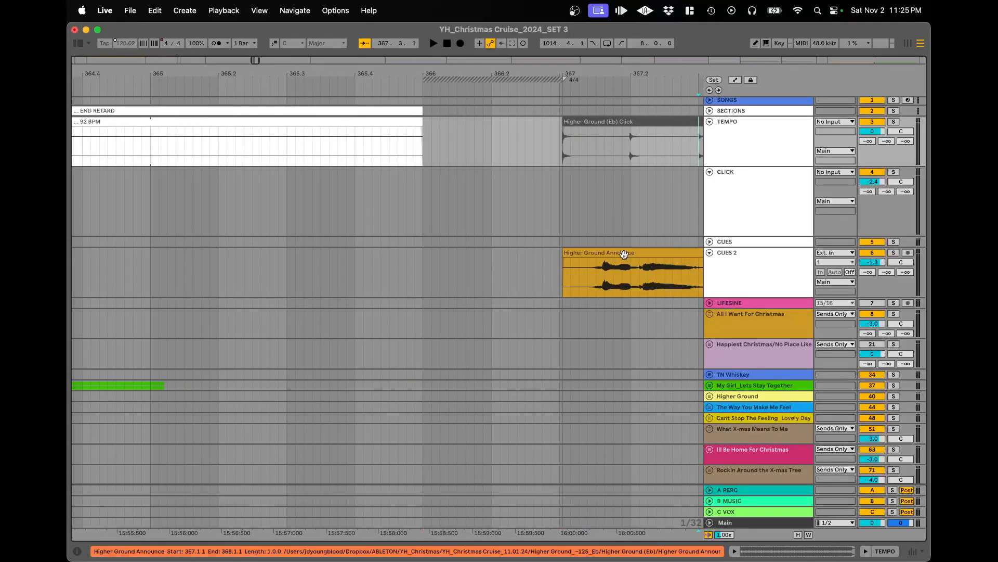
scroll(580, 191, down, 6)
click(575, 195)
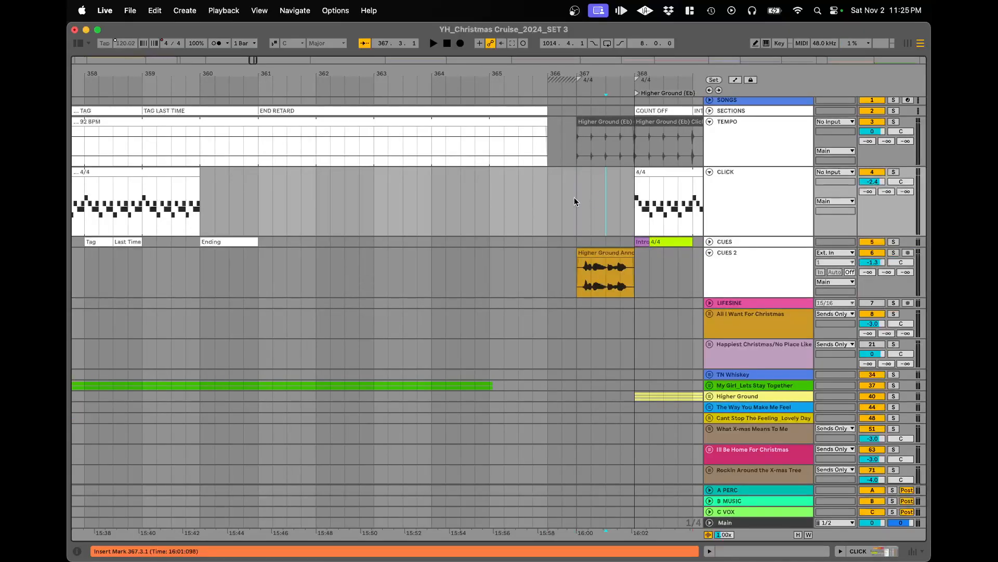
key(space)
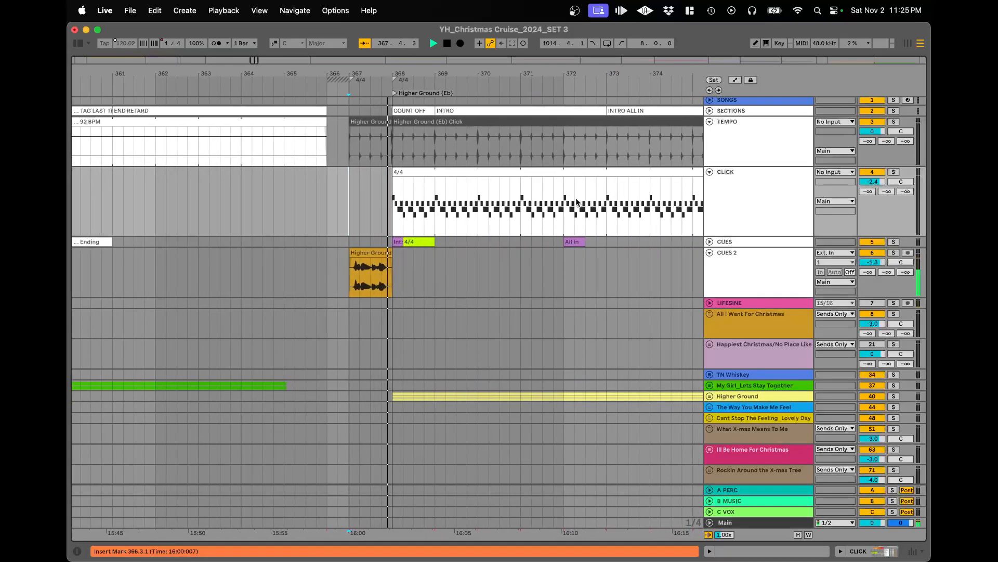
key(space)
- Turn off Warp on the Higher Ground Announce clip and move it one beat forward to start at 367.2
click(378, 253)
double_click(378, 253)
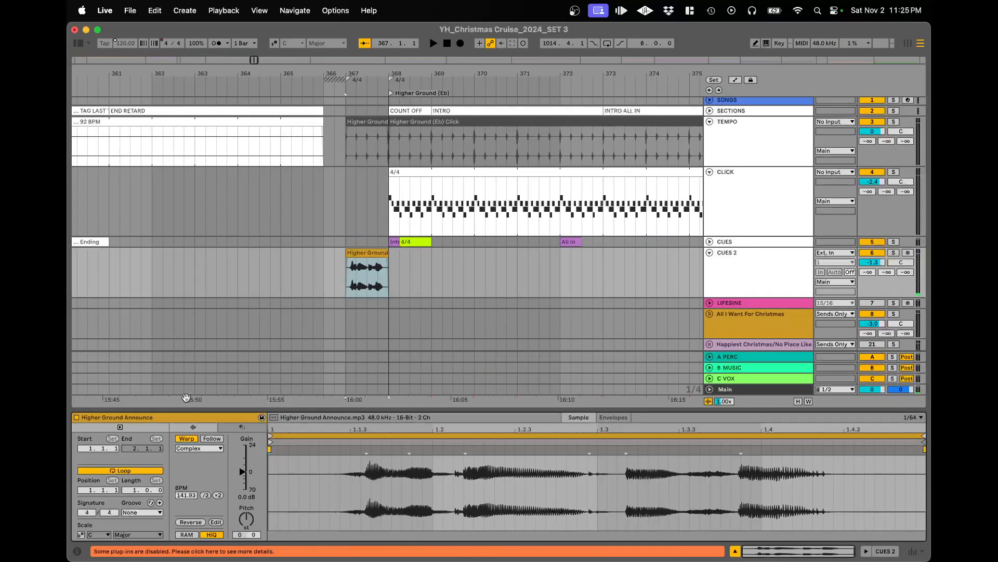
key(plus)
drag(372, 255, 425, 257)
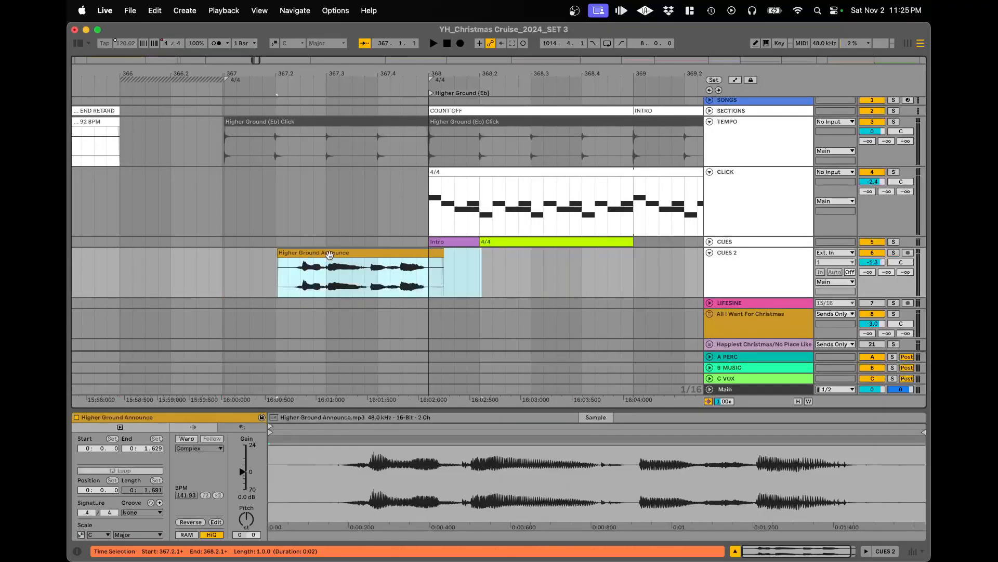
- Trim the start of the lead-in Higher Ground click on the TEMPO track to about 367.2, next to the announce start
drag(225, 121, 267, 123)
key(plus)
key(plus)
key(plus)
key(plus)
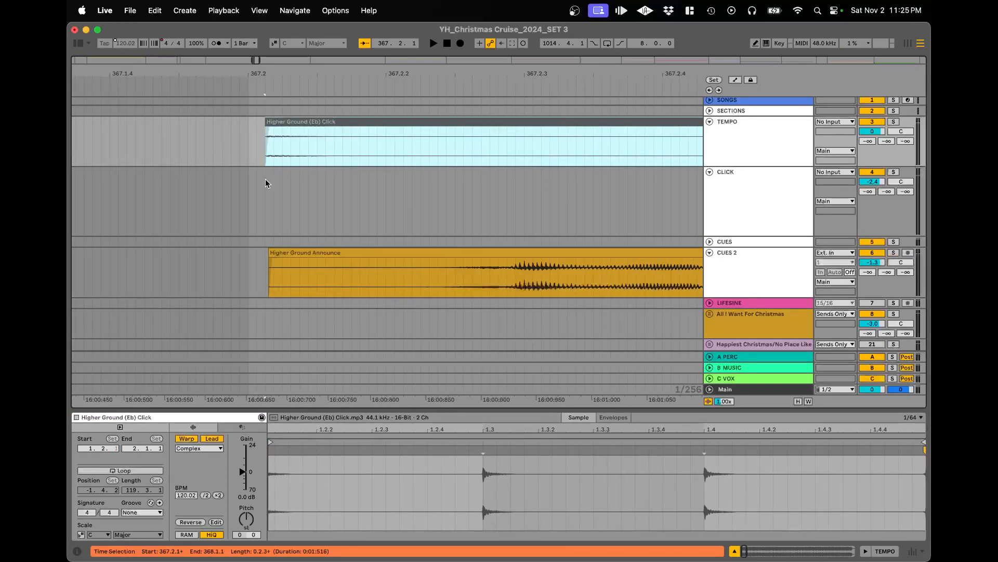
key(minus)
key(minus)
key(minus)
- Move the 4/4 time signature change before Higher Ground onto the start of the trimmed lead-in click clip
click(208, 79)
mouse_move(209, 80)
mouse_down()
mouse_move(257, 81)
mouse_move(260, 151)
mouse_move(261, 135)
mouse_up()
mouse_move(260, 80)
mouse_down()
mouse_move(282, 80)
mouse_move(276, 110)
mouse_move(297, 81)
mouse_move(292, 135)
mouse_move(291, 127)
mouse_up()
drag(294, 78, 350, 84)
scroll(349, 153, down, 15)
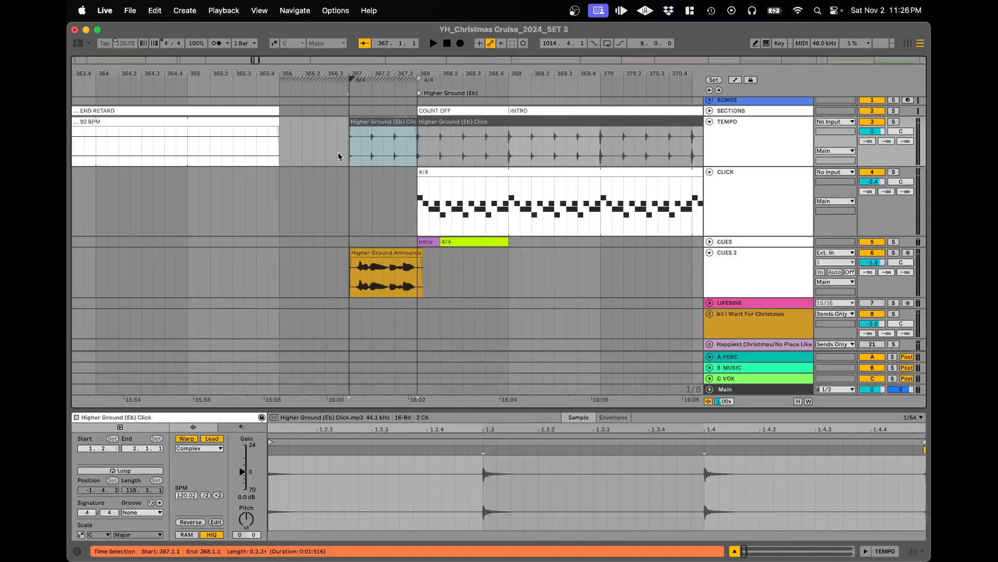
- Play the transition into Higher Ground and review the whole set's arrangement
key(space)
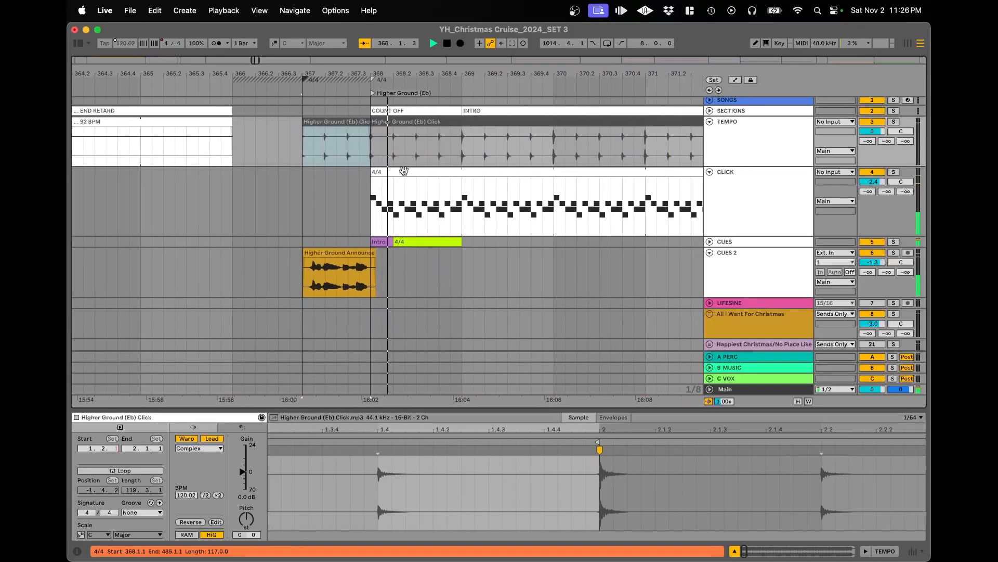
scroll(404, 171, down, 10)
click(379, 146)
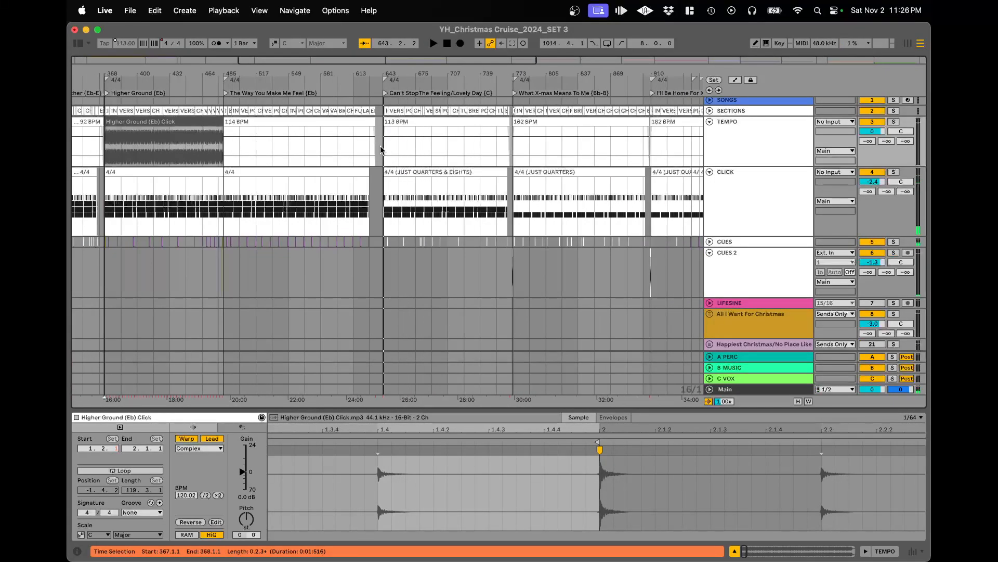
scroll(377, 144, down, 10)
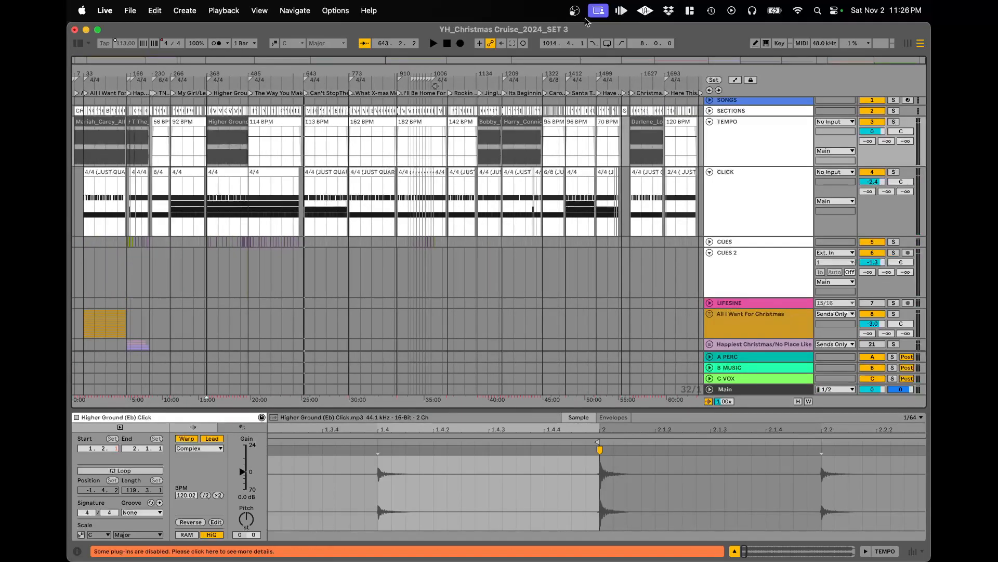
- Open AbleSet in the browser and review the setlist from the current song's sections down to the last song
click(621, 13)
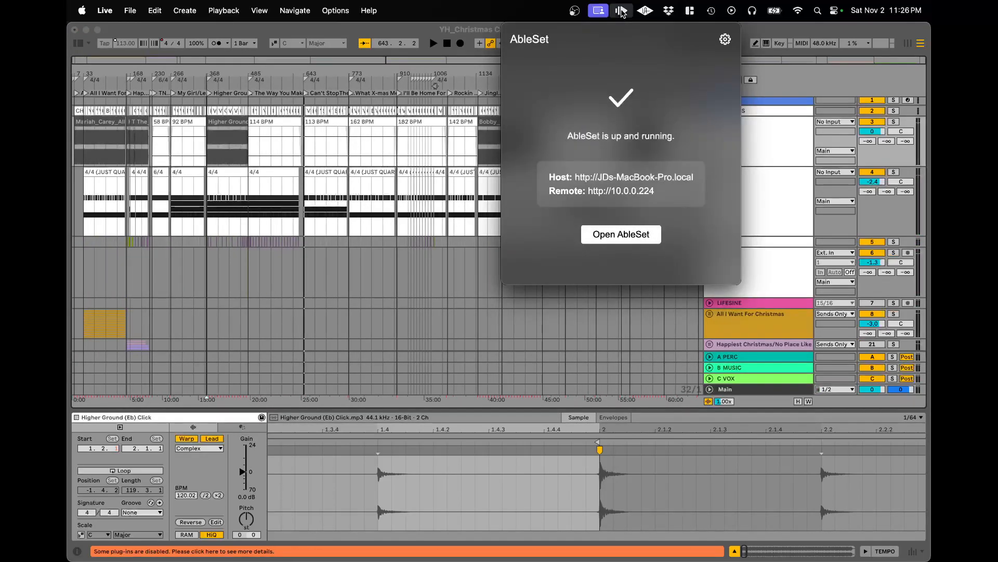
click(622, 16)
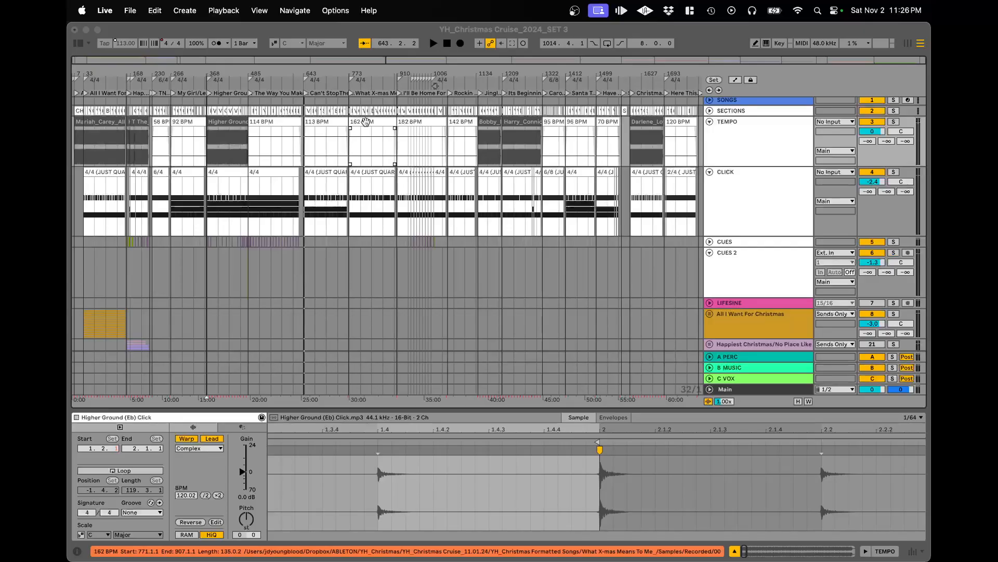
click(621, 11)
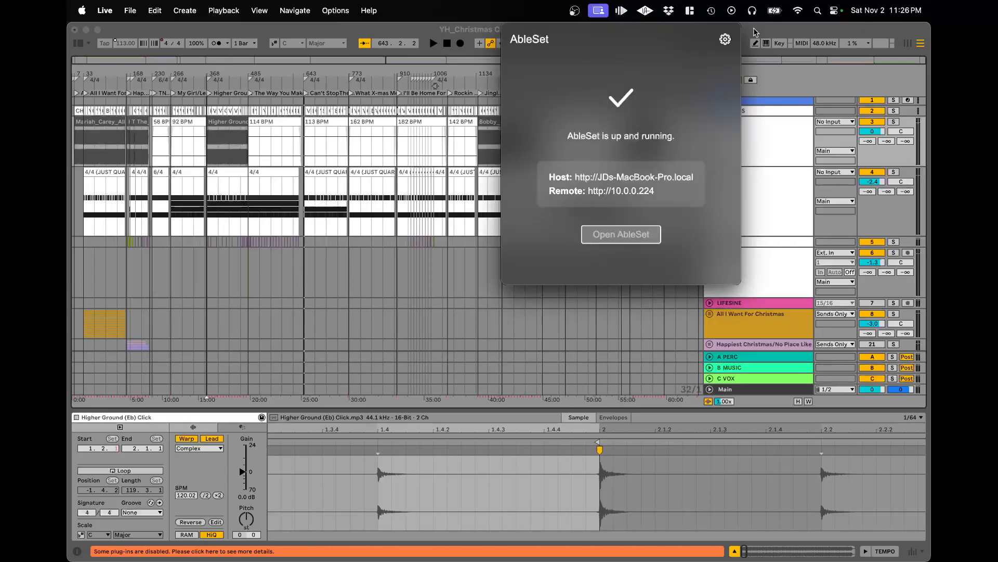
click(725, 41)
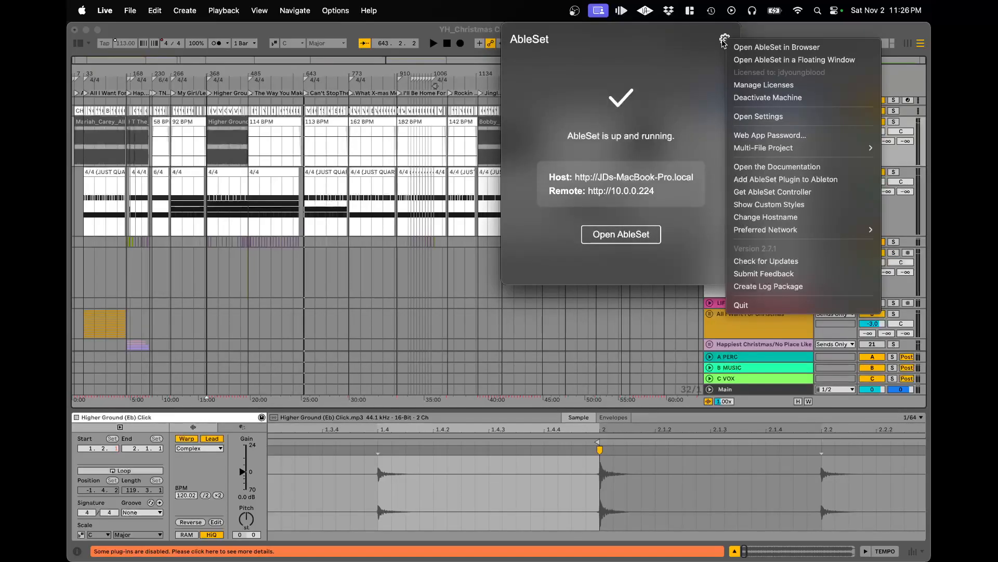
click(754, 48)
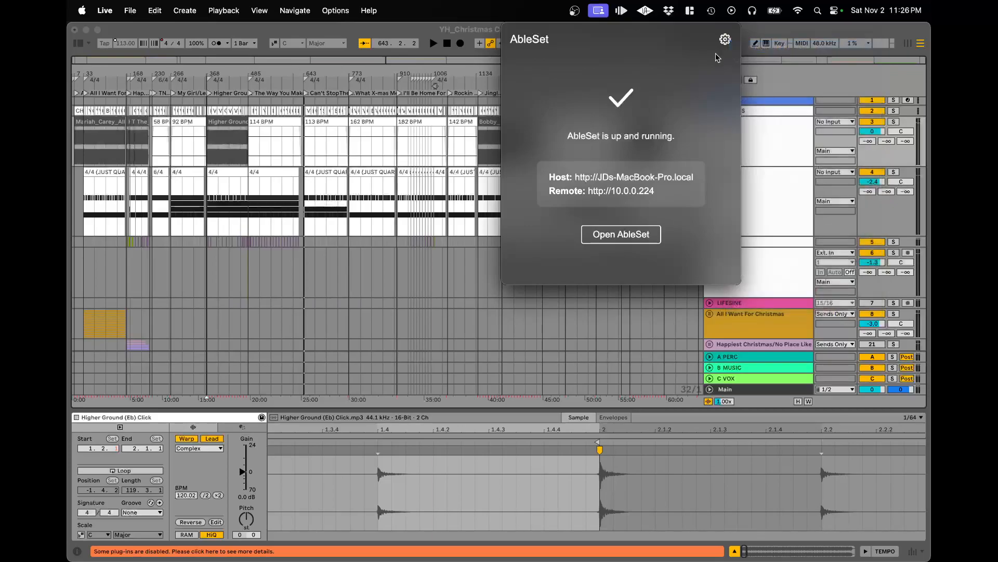
click(81, 203)
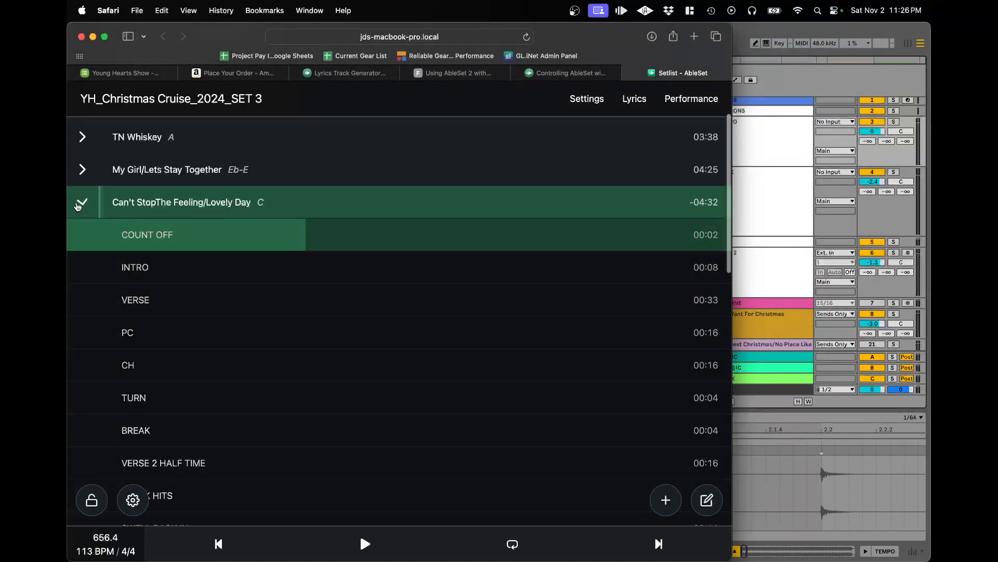
scroll(196, 301, down, 5)
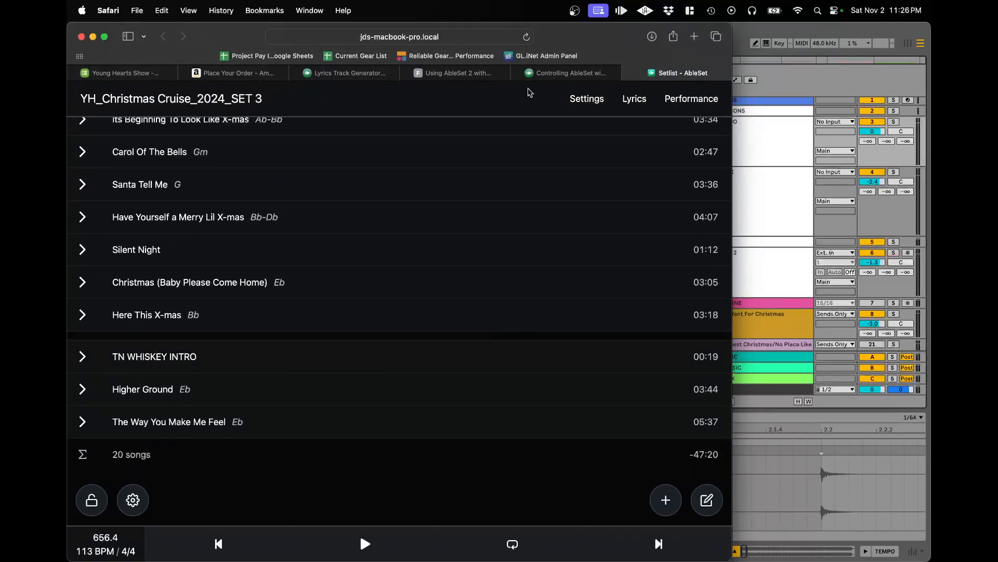
click(629, 76)
- Switch back to Ableton Live and quit AbleSet
key(super+Tab)
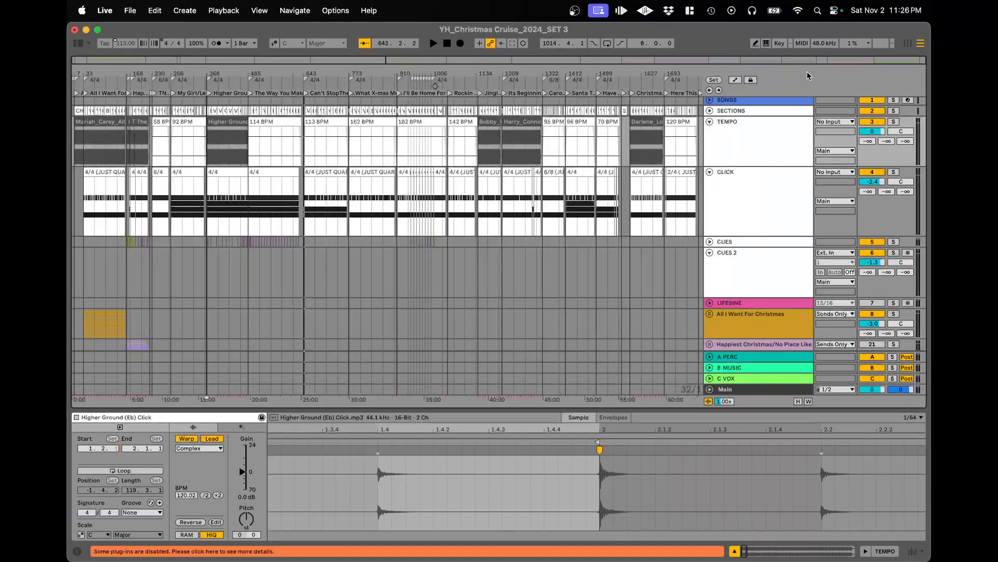
click(621, 12)
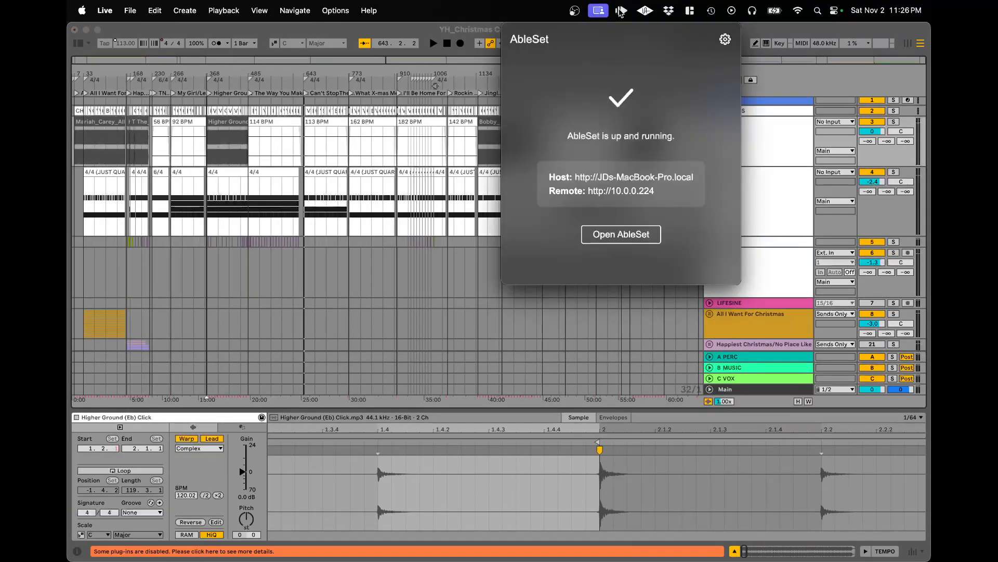
click(726, 40)
click(761, 306)
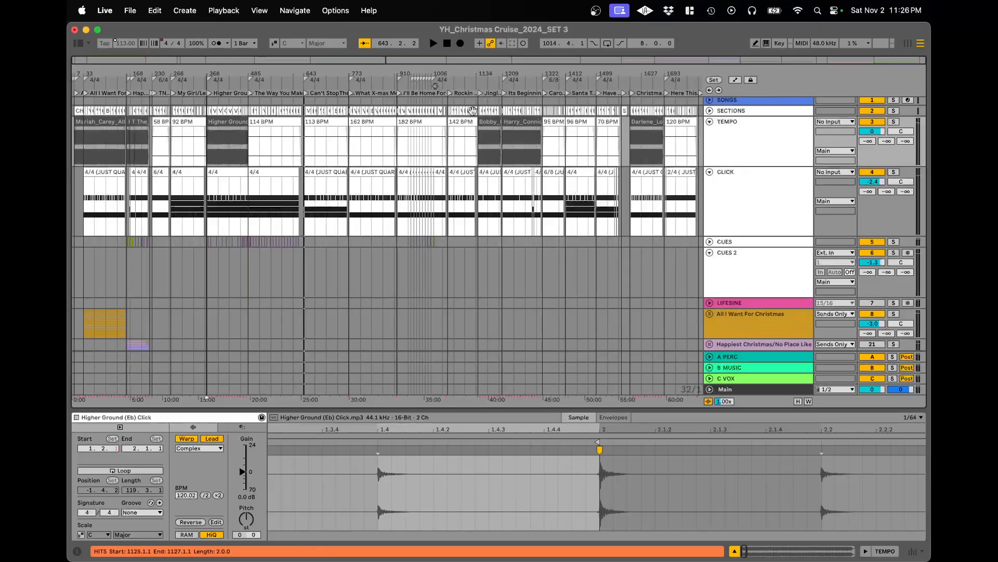
- Play the Higher Ground announce and lead-in click from just before bar 367 into the count off
scroll(260, 147, up, 5)
scroll(260, 147, left, 5)
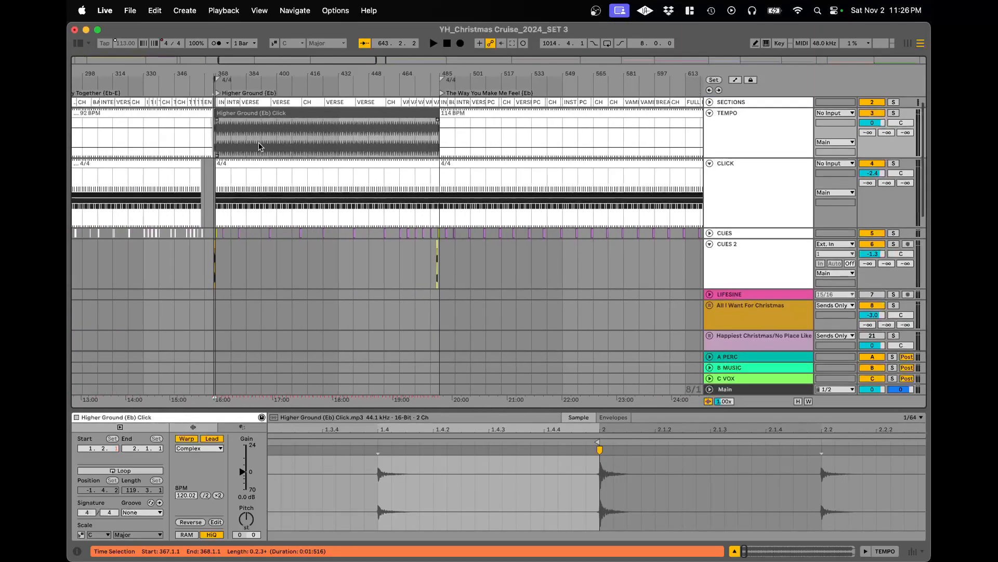
scroll(220, 149, up, 10)
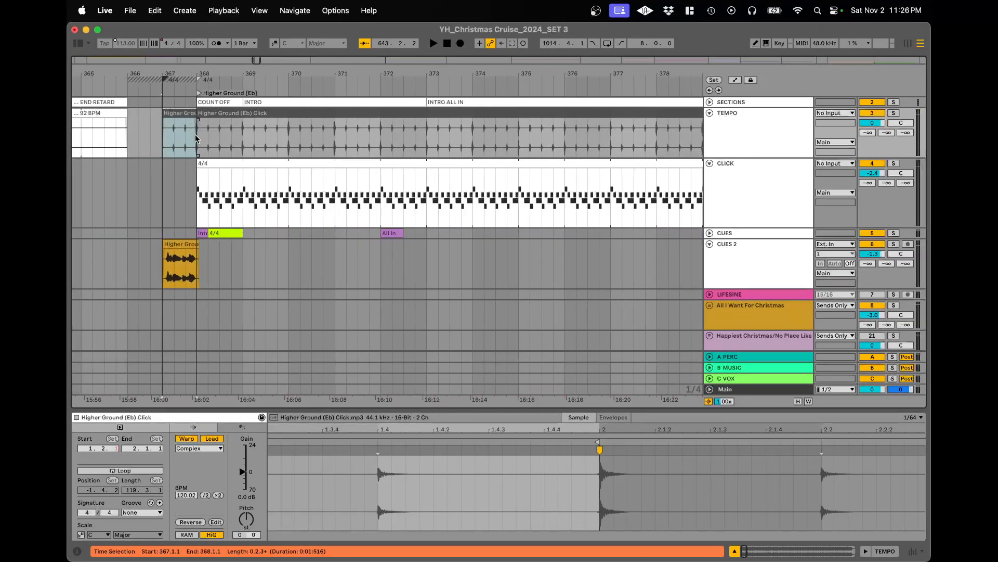
click(161, 130)
scroll(160, 130, up, 10)
key(space)
scroll(177, 130, left, 4)
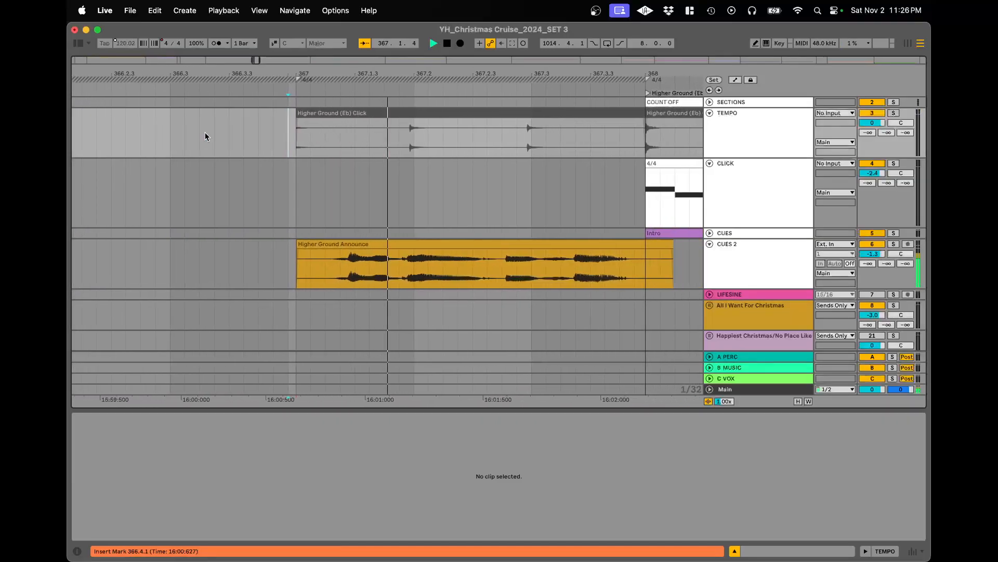
scroll(286, 136, down, 6)
scroll(412, 153, down, 6)
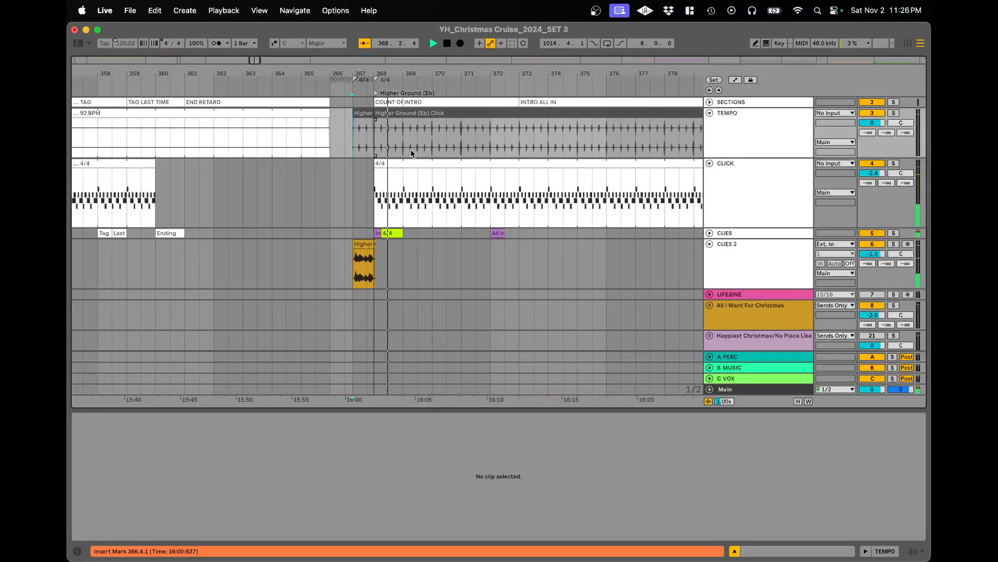
key(space)
- Show the CLICK track's automation for the 16th's control of the FOUNDATIONS FOR LIVE device
click(492, 163)
click(741, 172)
key(a)
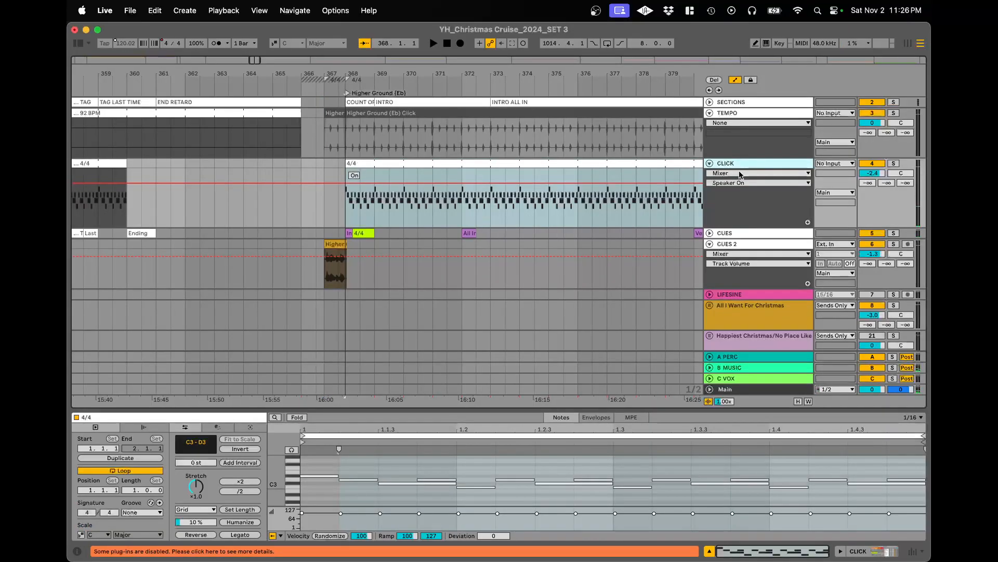
click(741, 173)
click(721, 190)
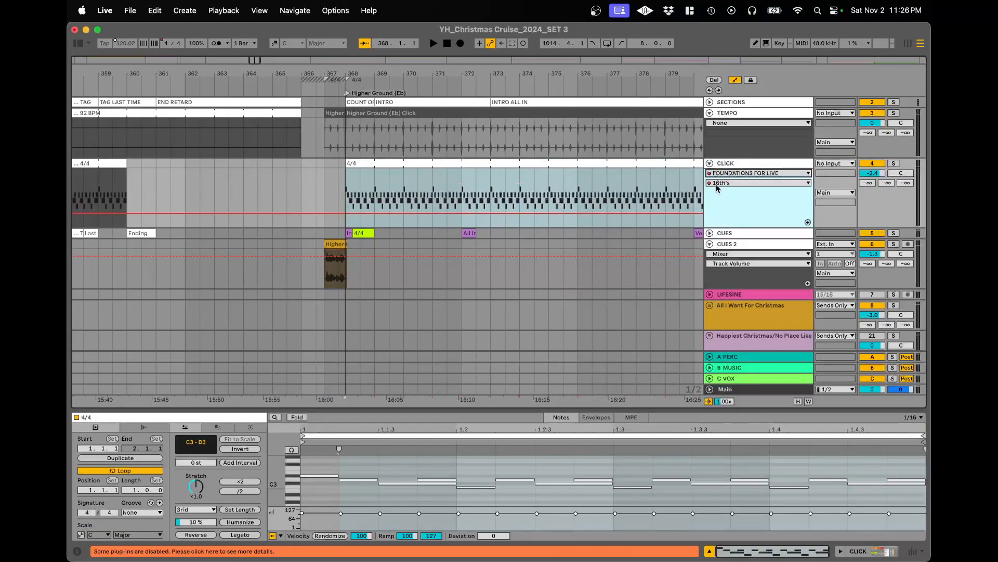
- Select the Higher Ground click clip and lower its 16th's automation to the minimum
click(534, 163)
scroll(535, 167, down, 5)
drag(559, 212, 560, 227)
scroll(540, 195, down, 3)
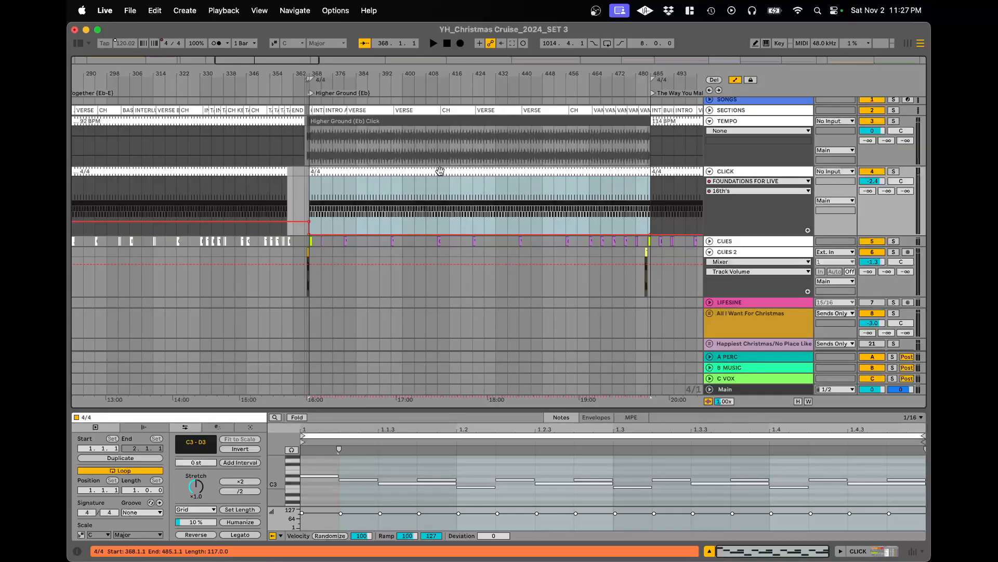
- Examine the 16th's automation at the start of Higher Ground and across the neighbouring songs' click clips
scroll(313, 198, up, 10)
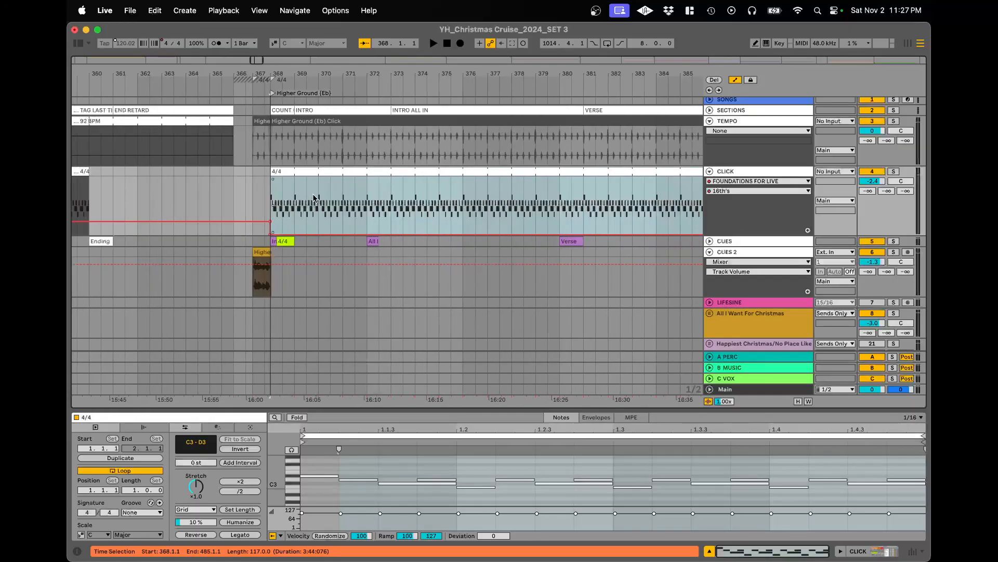
click(269, 199)
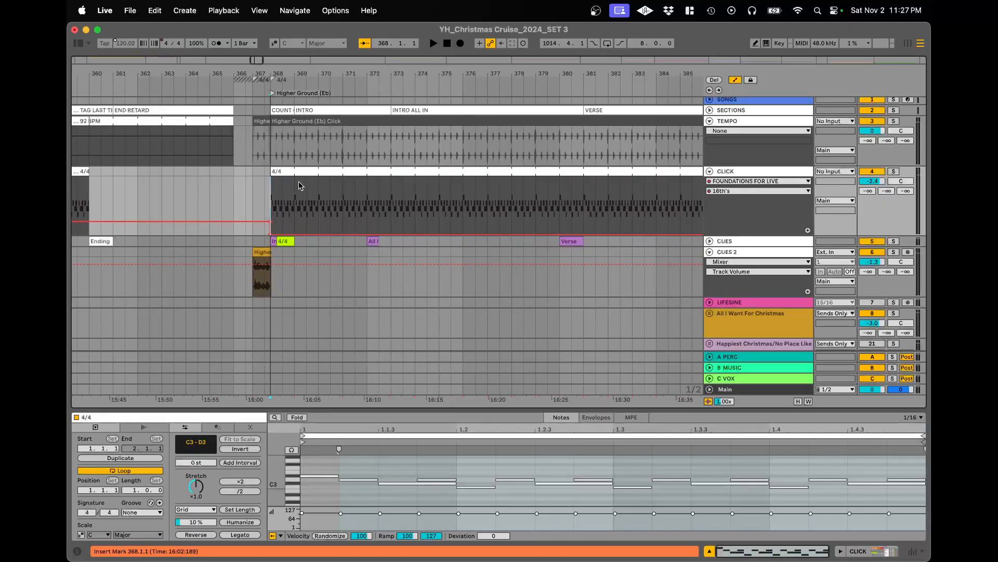
scroll(312, 197, down, 10)
click(390, 168)
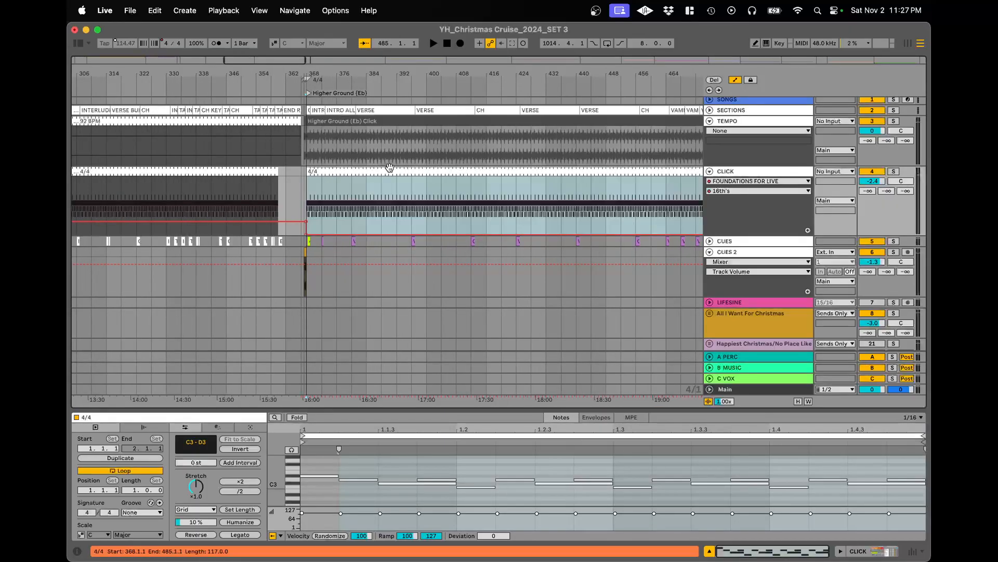
scroll(416, 198, down, 8)
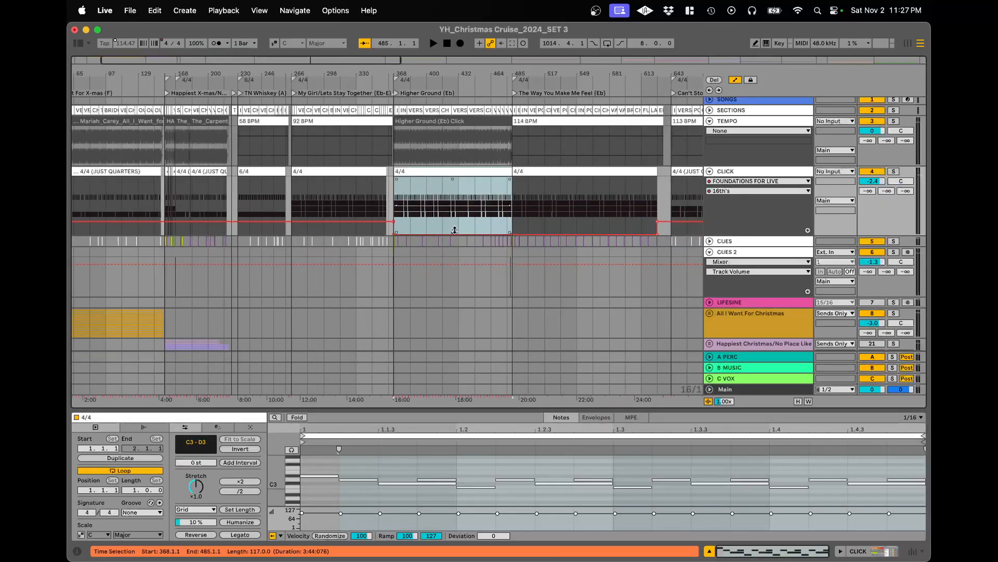
mouse_move(460, 233)
mouse_down()
mouse_move(457, 200)
mouse_move(442, 199)
mouse_move(443, 233)
mouse_up()
- Show the CLICK track's 8th's automation and play the Higher Ground click from bar 368
click(728, 191)
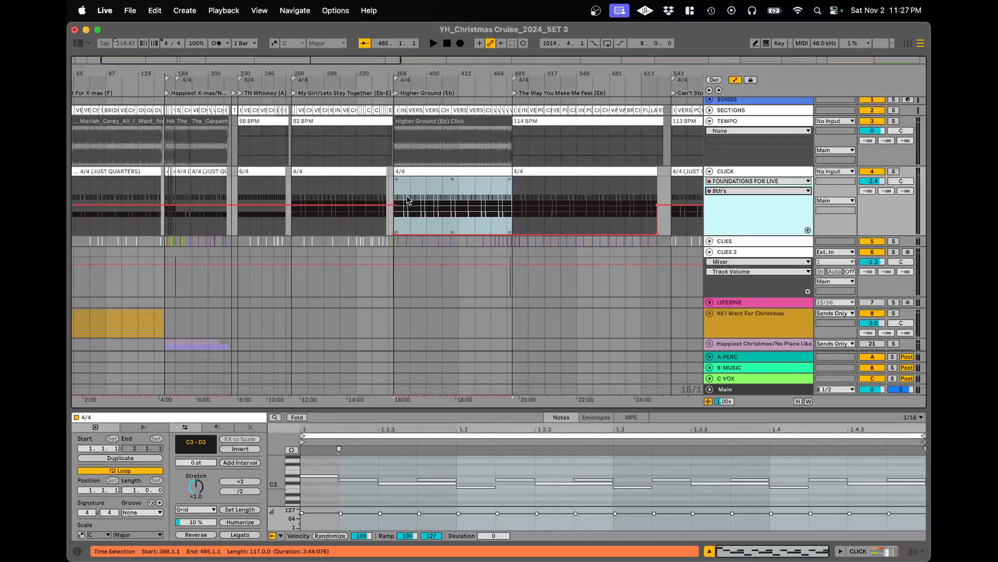
key(space)
key(plus)
key(plus)
key(plus)
key(plus)
key(plus)
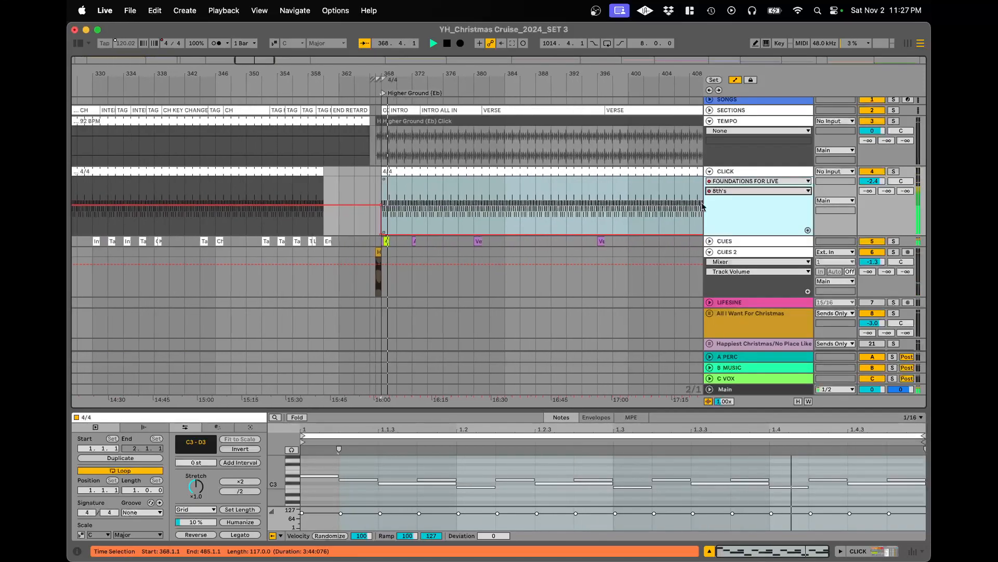
- Open the Higher Ground (Eb) Click audio clip of the TEMPO track around bar 371
key(minus)
key(minus)
key(minus)
key(plus)
key(plus)
key(plus)
key(plus)
key(plus)
key(plus)
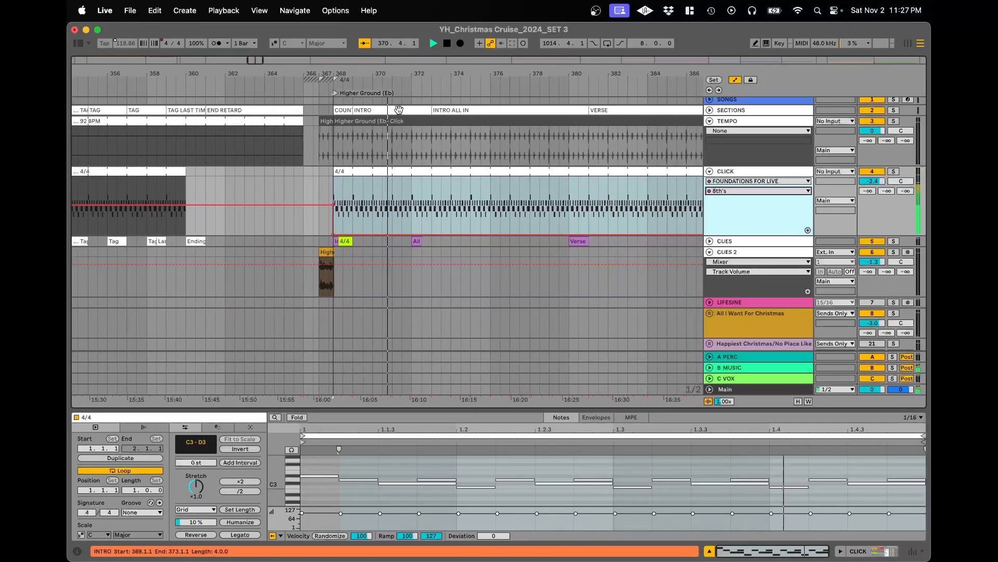
click(399, 120)
- Unfold the Higher Ground group and open the Trax clip on track 41
scroll(410, 198, down, 10)
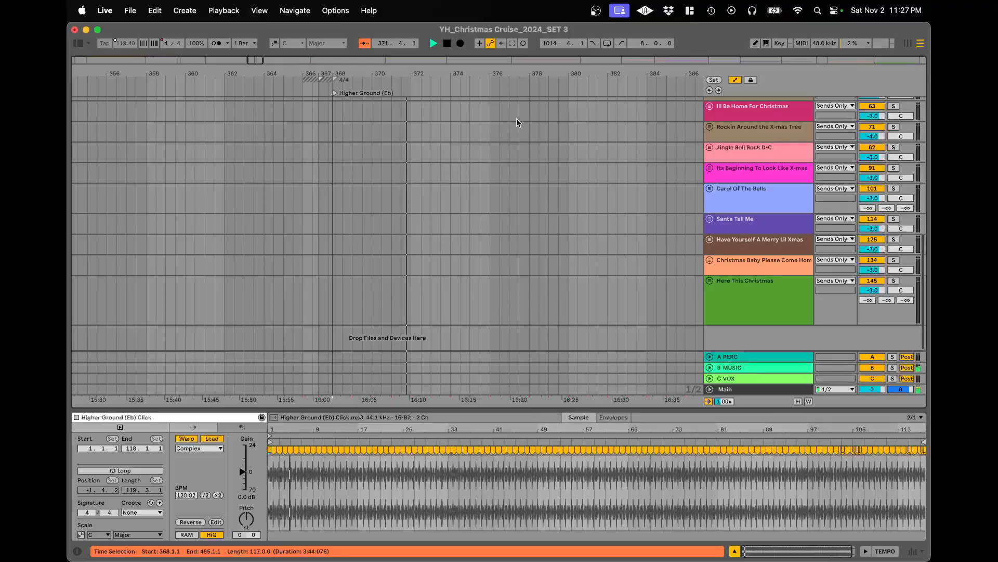
scroll(516, 119, up, 10)
click(710, 201)
scroll(419, 253, up, 5)
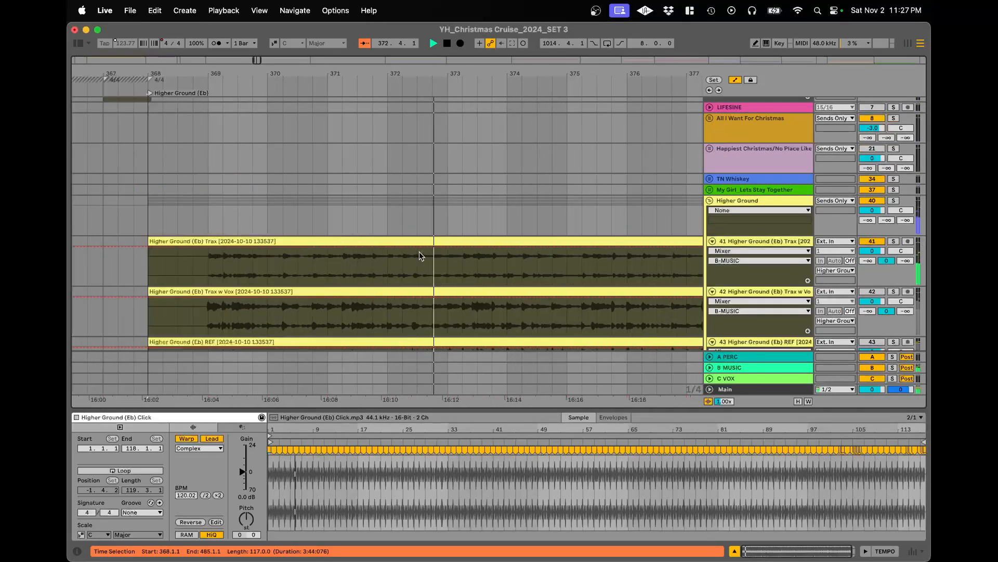
scroll(421, 256, up, 3)
click(432, 241)
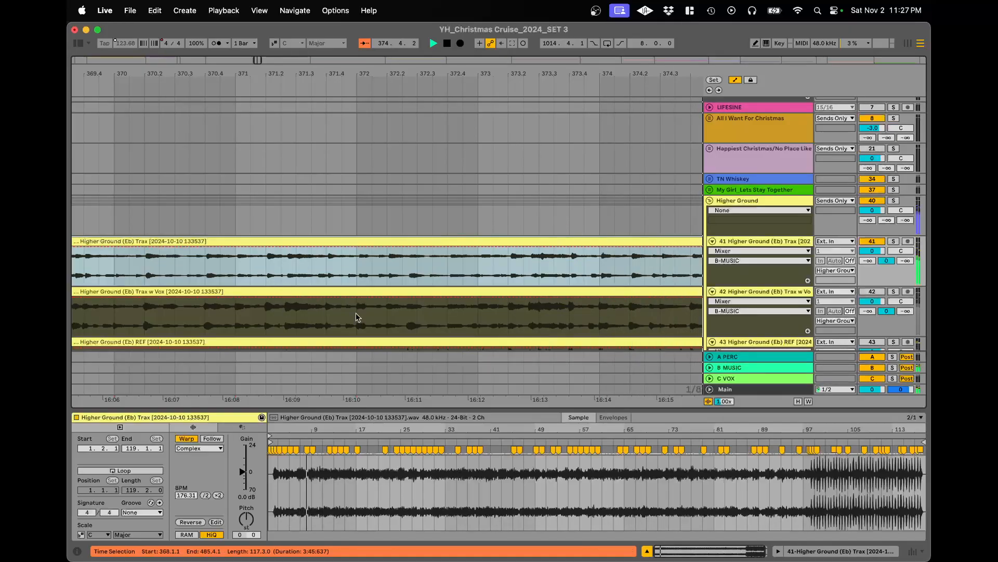
- Examine the Higher Ground click clip's warp markers and transients in the TEMPO track around clip bars 13 and 14
scroll(356, 317, down, 6)
scroll(460, 111, up, 8)
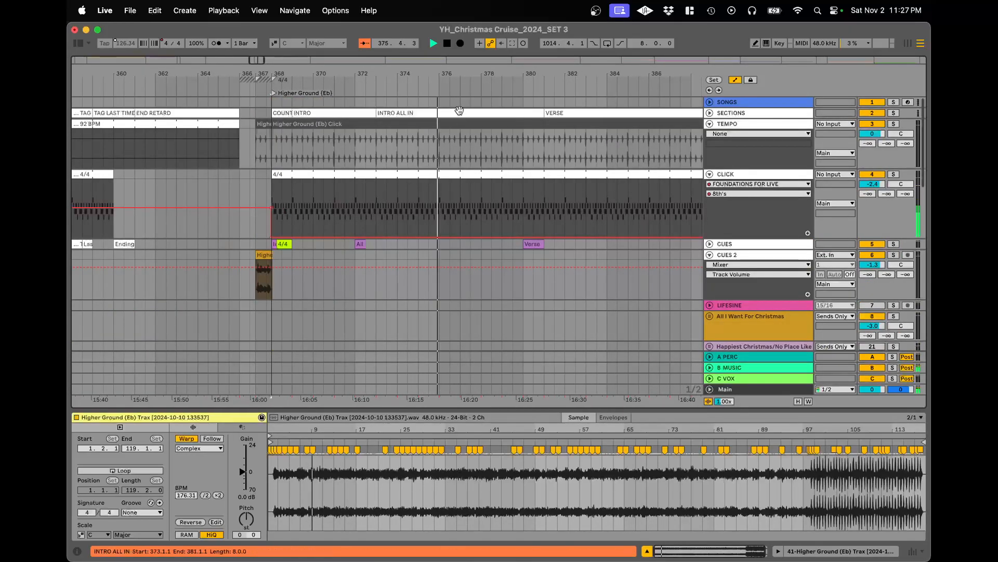
click(468, 133)
scroll(322, 507, up, 5)
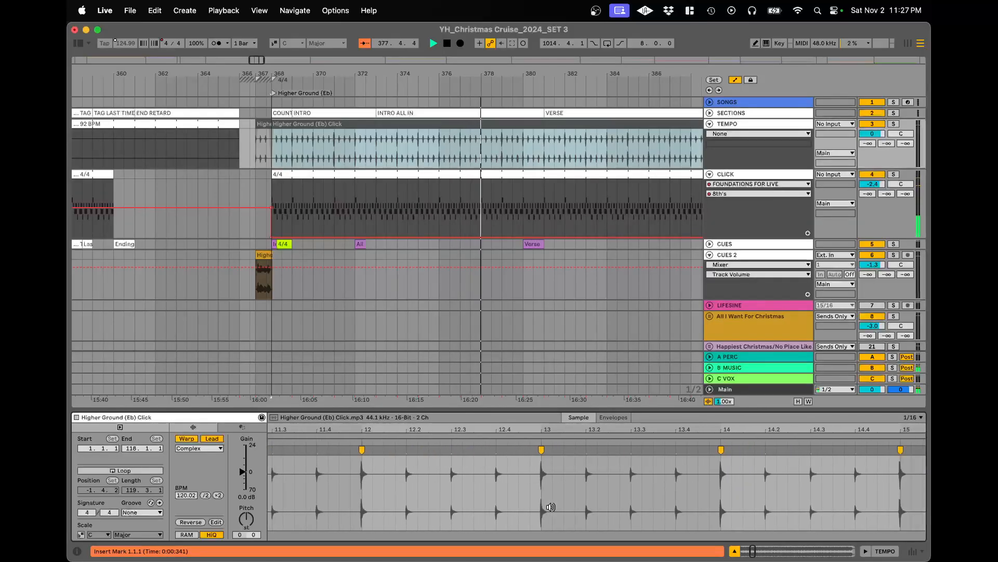
scroll(705, 485, up, 3)
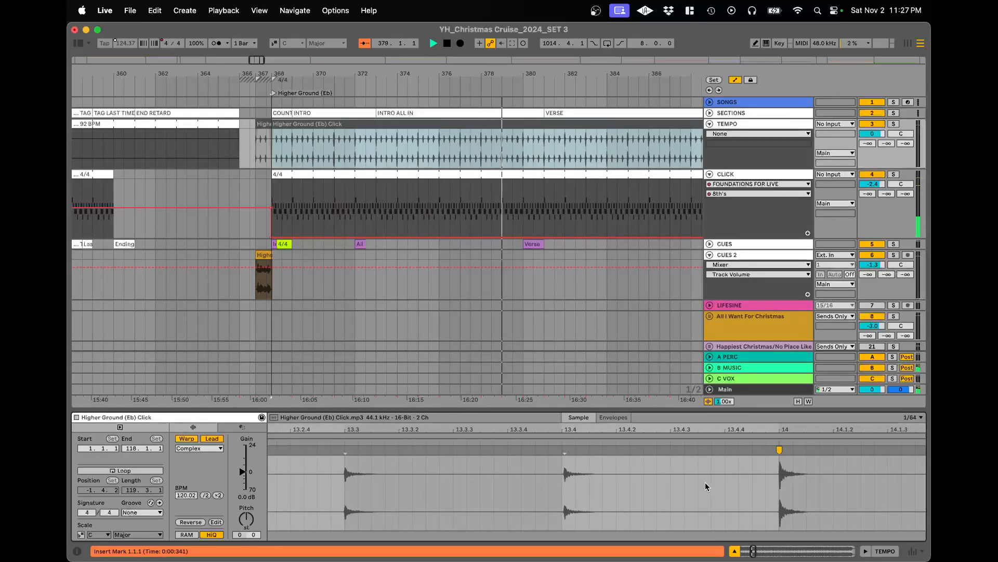
double_click(565, 452)
drag(565, 452, 562, 451)
click(341, 449)
scroll(400, 468, down, 3)
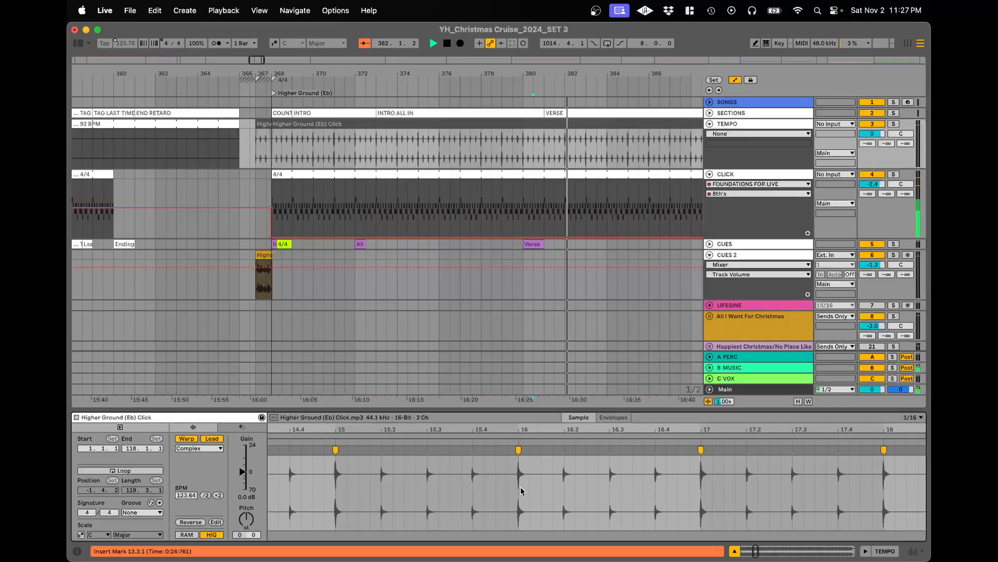
- Hide the arrangement's automation and select the Trax, Trax w Vox and REF clips of Higher Ground together
scroll(564, 226, down, 10)
scroll(564, 222, up, 10)
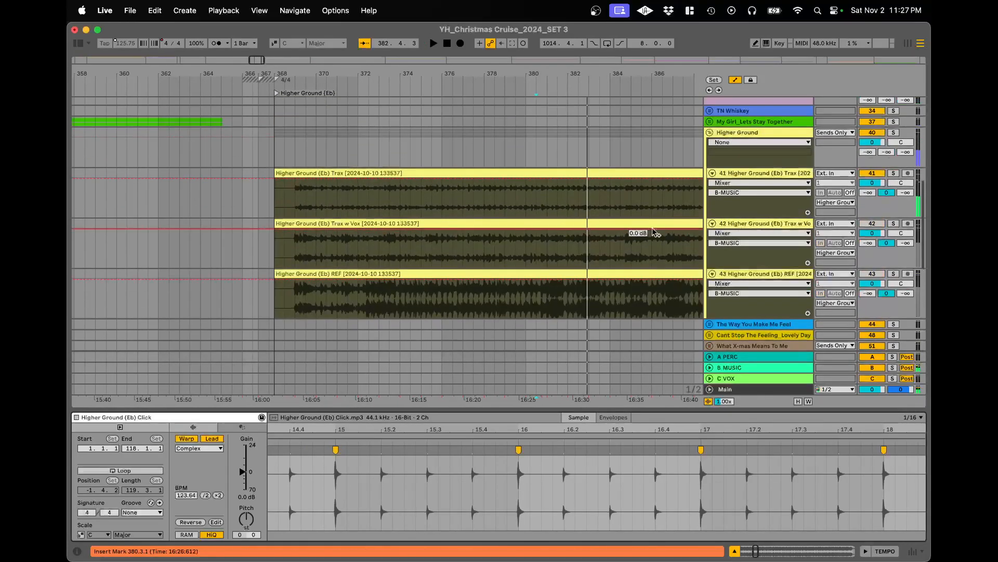
scroll(283, 245, up, 5)
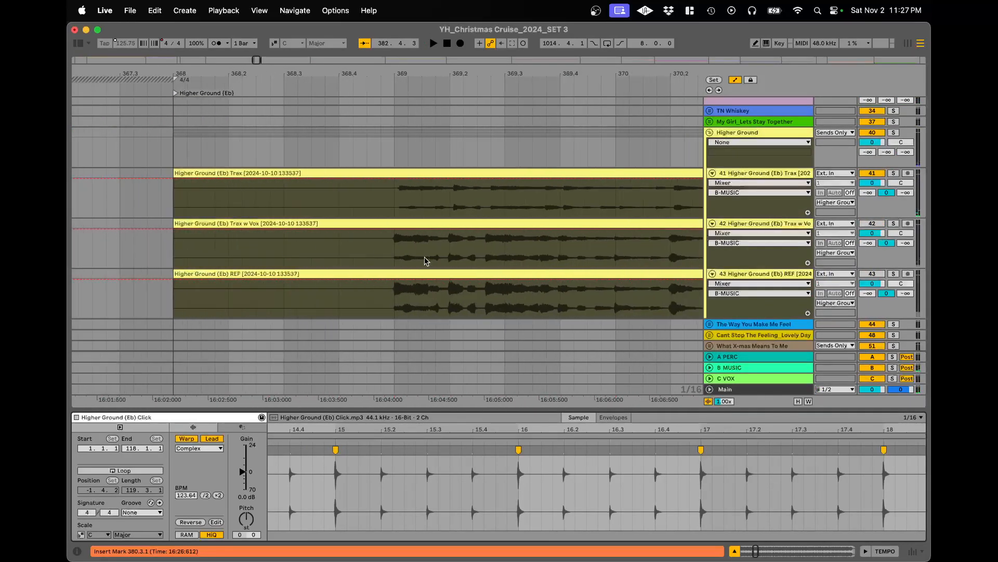
click(451, 275)
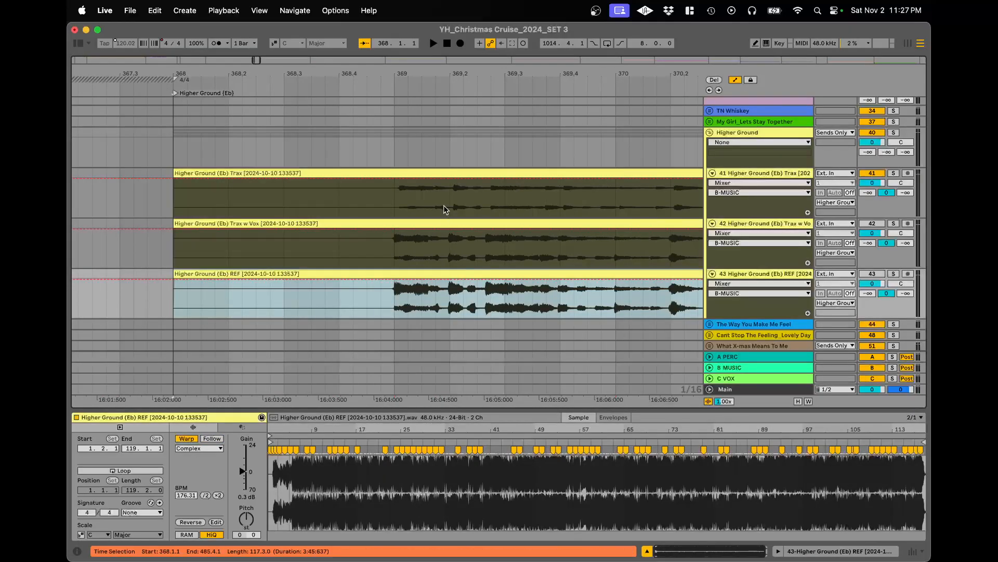
shift+click(444, 173)
click(430, 166)
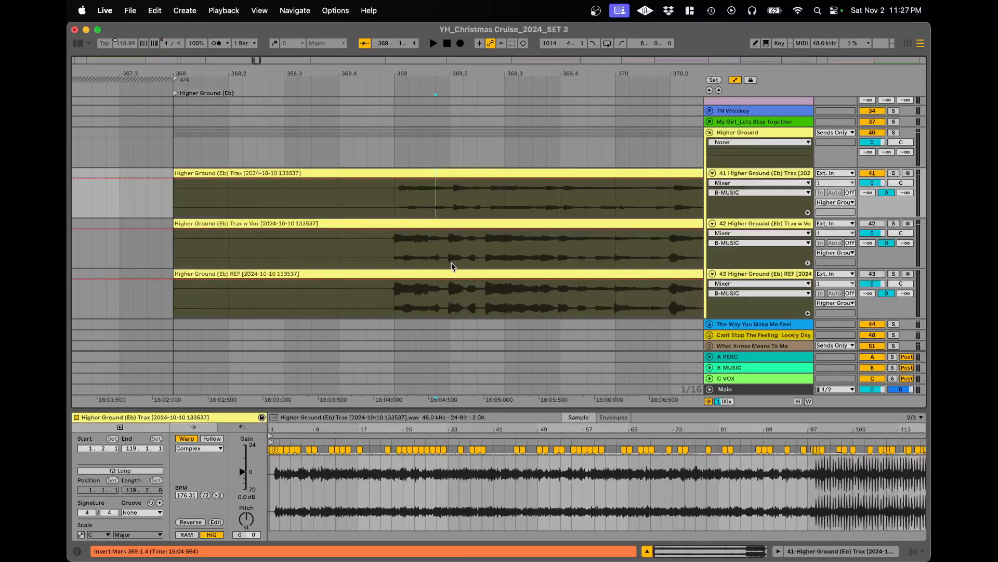
click(445, 174)
key(a)
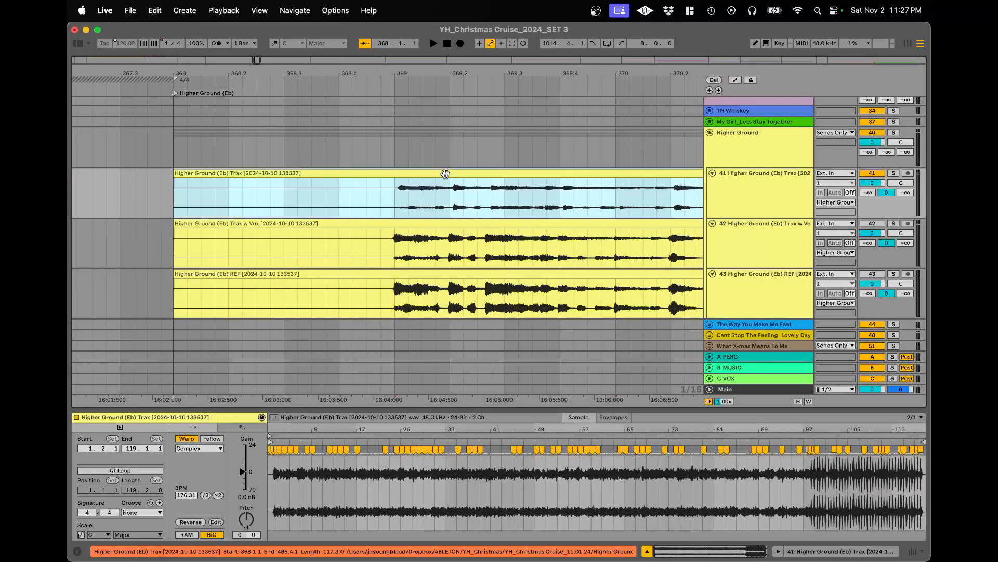
shift+click(449, 275)
- Nudge only the Higher Ground Trax clip on track 41 slightly earlier against the grid near bar 378, starting at 367.3.4+
scroll(534, 209, down, 5)
scroll(533, 210, right, 5)
scroll(533, 209, up, 8)
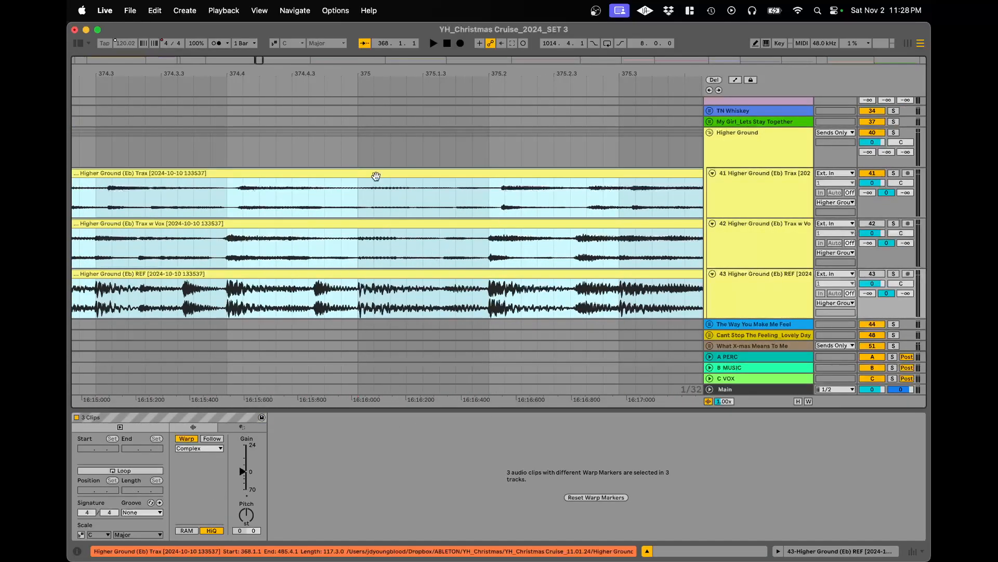
scroll(375, 174, down, 5)
scroll(587, 195, up, 8)
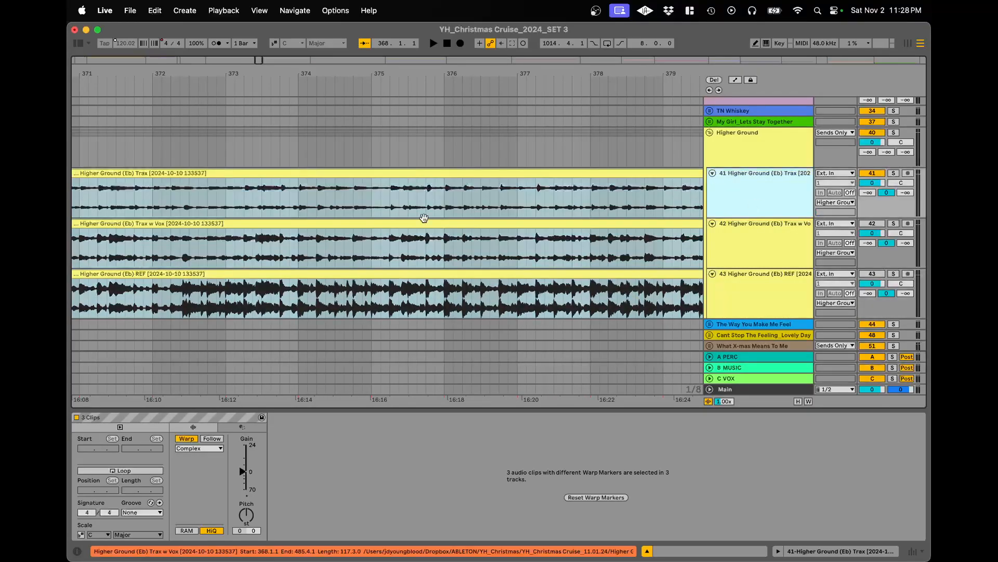
scroll(631, 193, up, 4)
drag(638, 173, 577, 178)
key(super+z)
scroll(577, 177, down, 4)
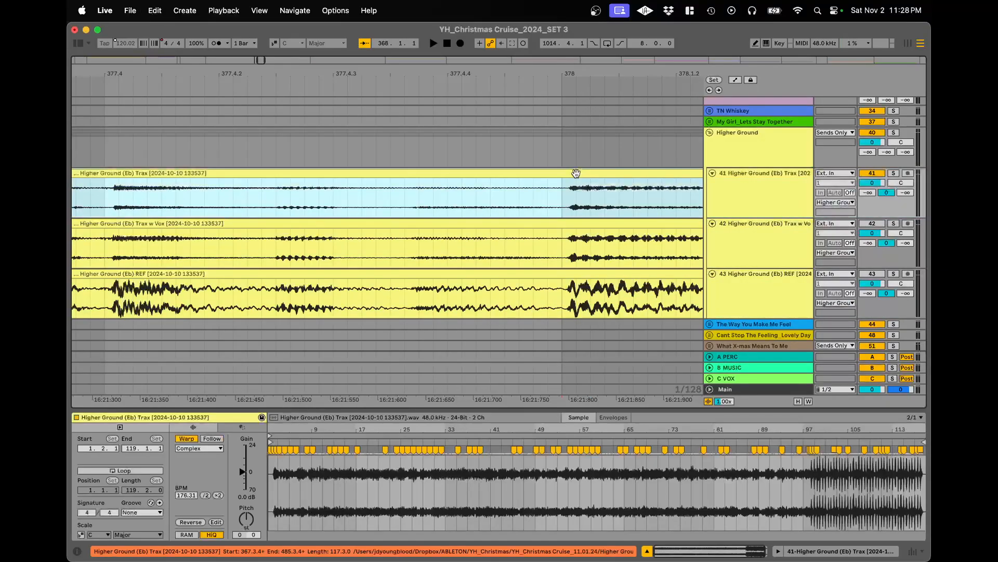
- Play Higher Ground from 376.4.1 and again from bar 385 to check the Trax clip against the click
click(369, 201)
key(space)
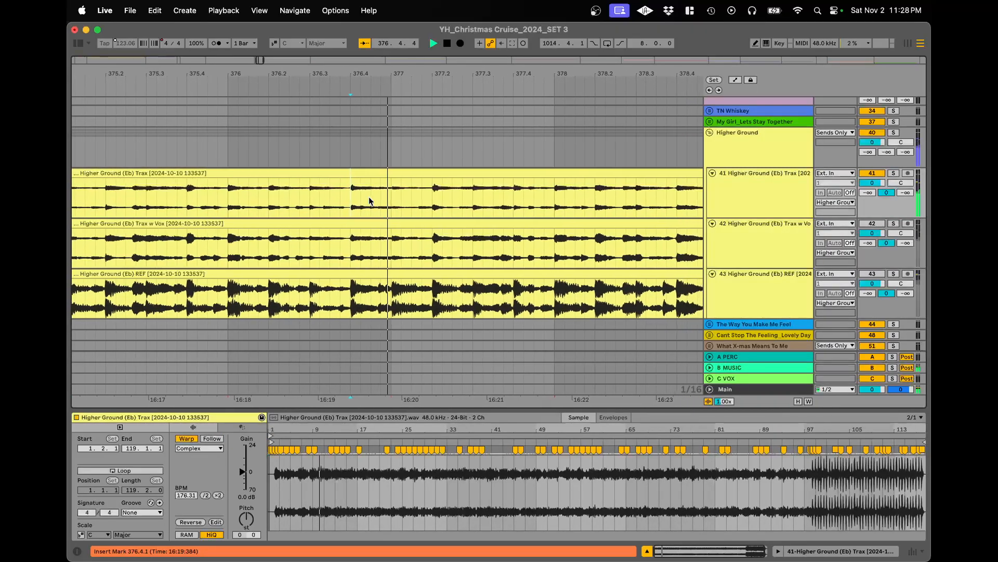
scroll(370, 202, down, 4)
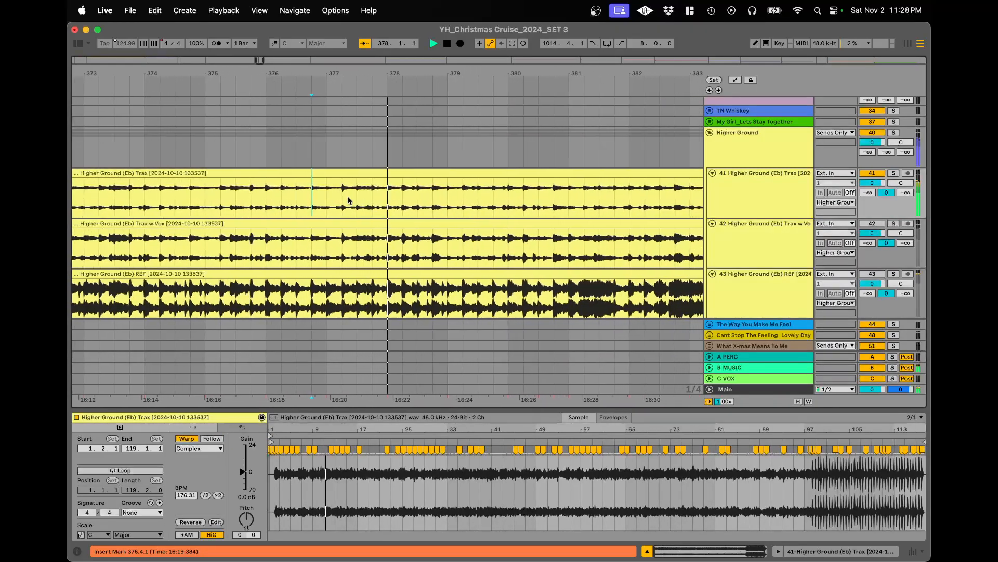
scroll(348, 201, left, 8)
scroll(350, 200, right, 8)
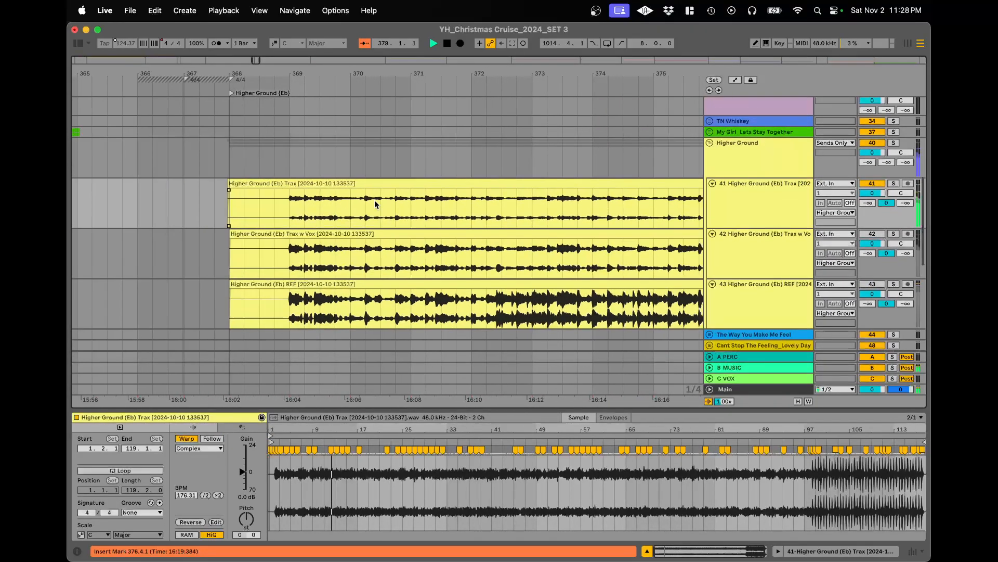
scroll(377, 203, down, 5)
click(459, 215)
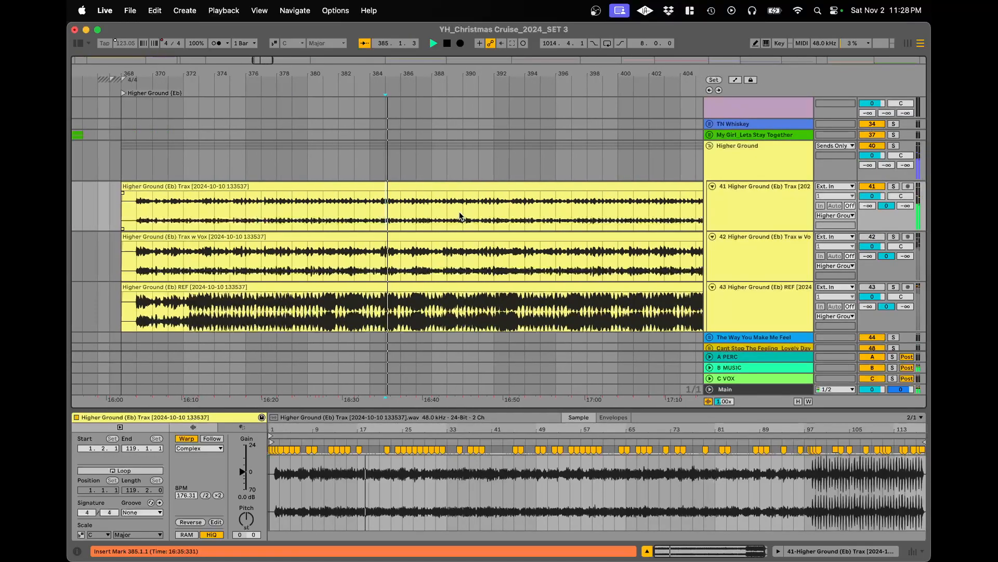
- Compare the Trax clip's transients with the grid around bar 388 in the arrangement and in the sample display
scroll(541, 216, up, 10)
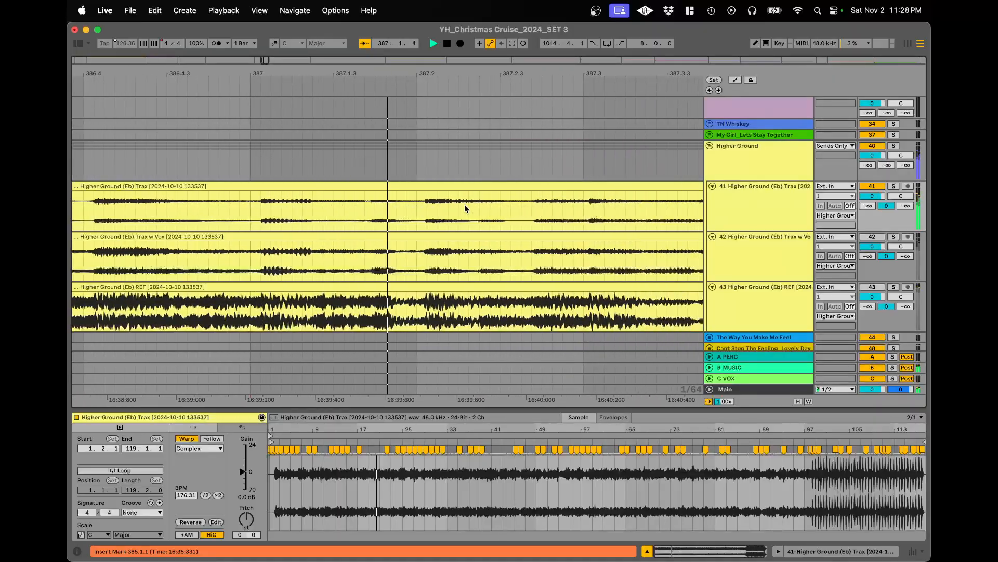
click(474, 188)
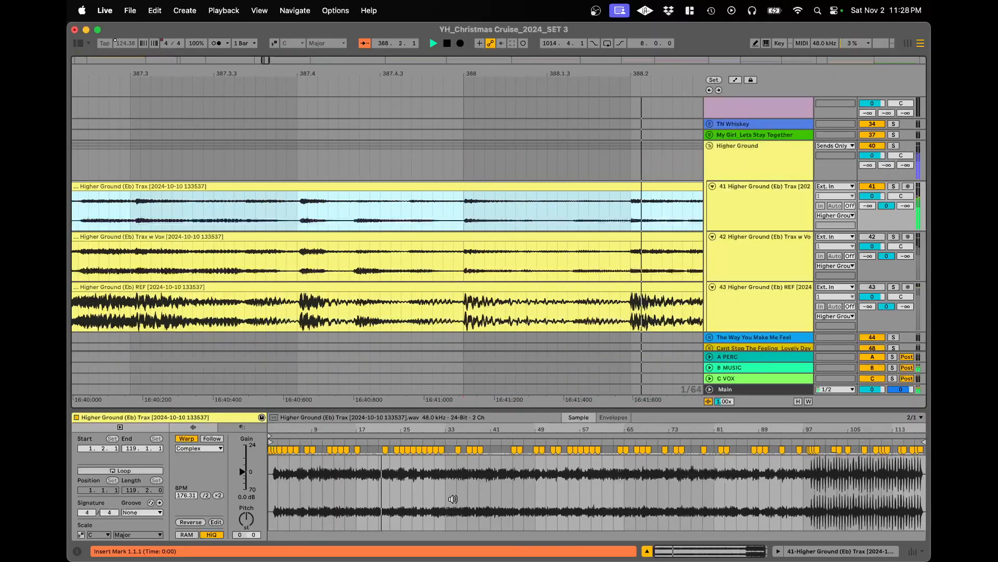
scroll(386, 482, up, 10)
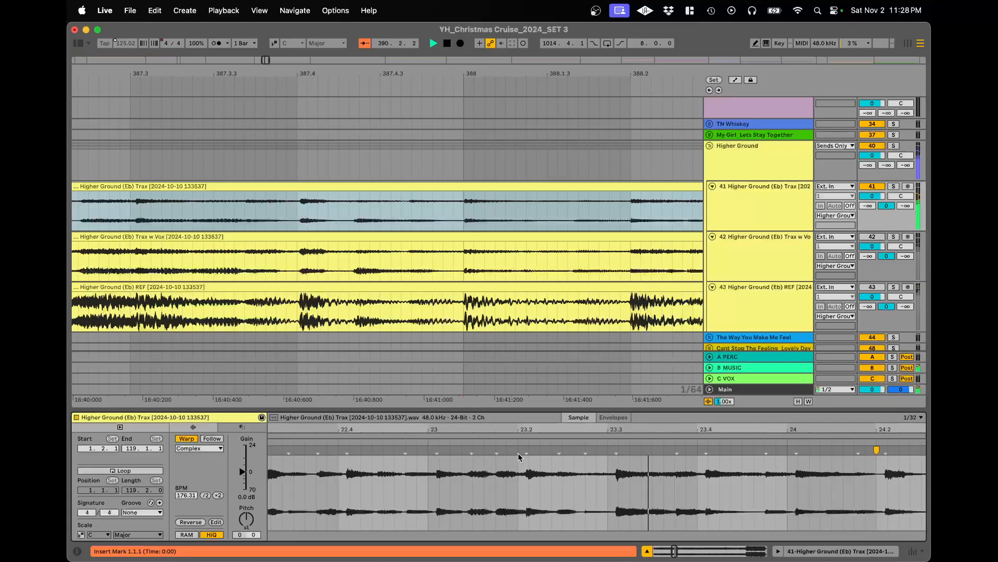
scroll(527, 459, down, 4)
scroll(479, 205, up, 5)
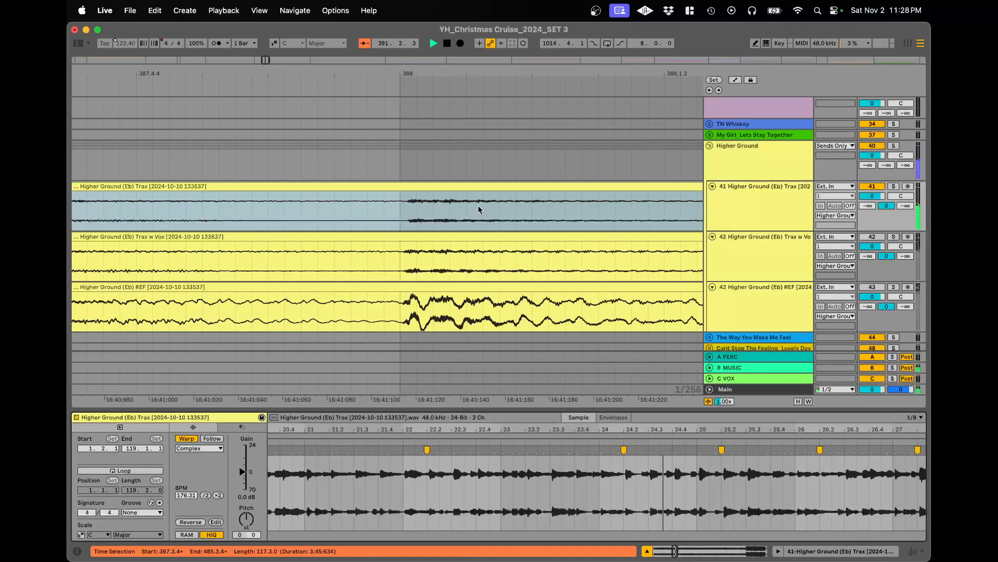
- Fine-adjust the position of the track 41 Trax clip against the downbeat of bar 388
click(427, 192)
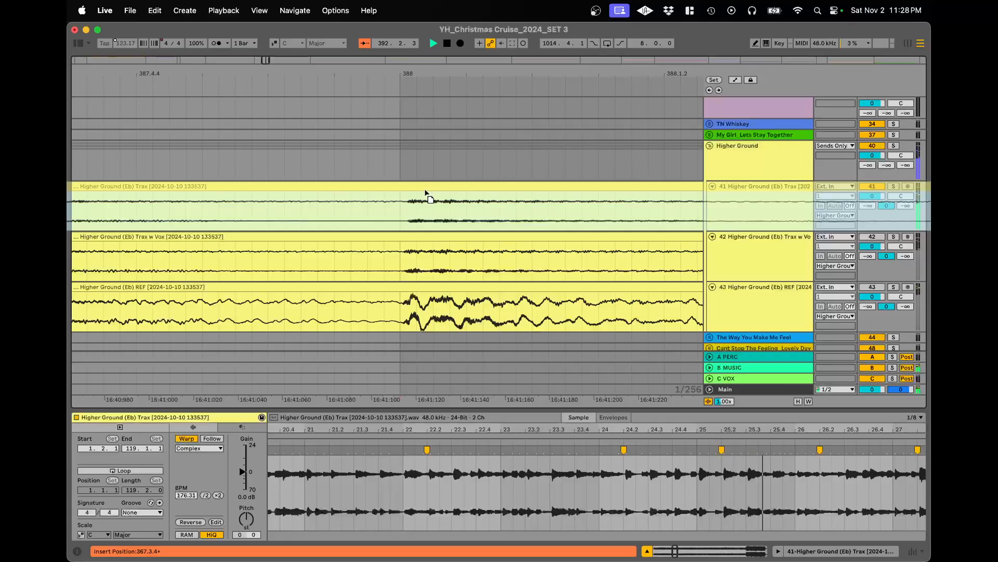
scroll(426, 194, up, 5)
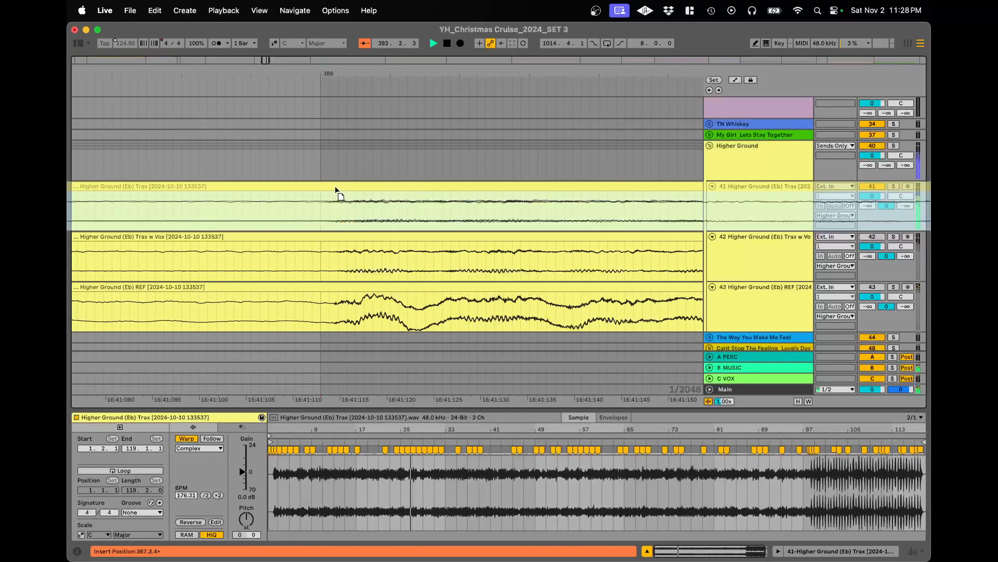
click(336, 187)
scroll(336, 187, down, 8)
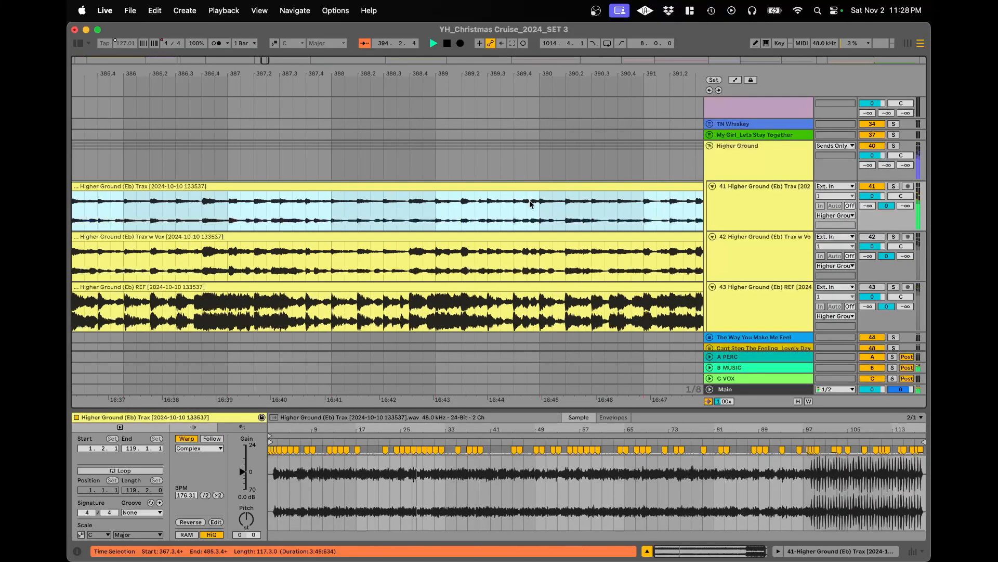
- Play Higher Ground from bar 373 to check the Trax clip's timing against the click
scroll(529, 200, down, 5)
scroll(395, 212, down, 4)
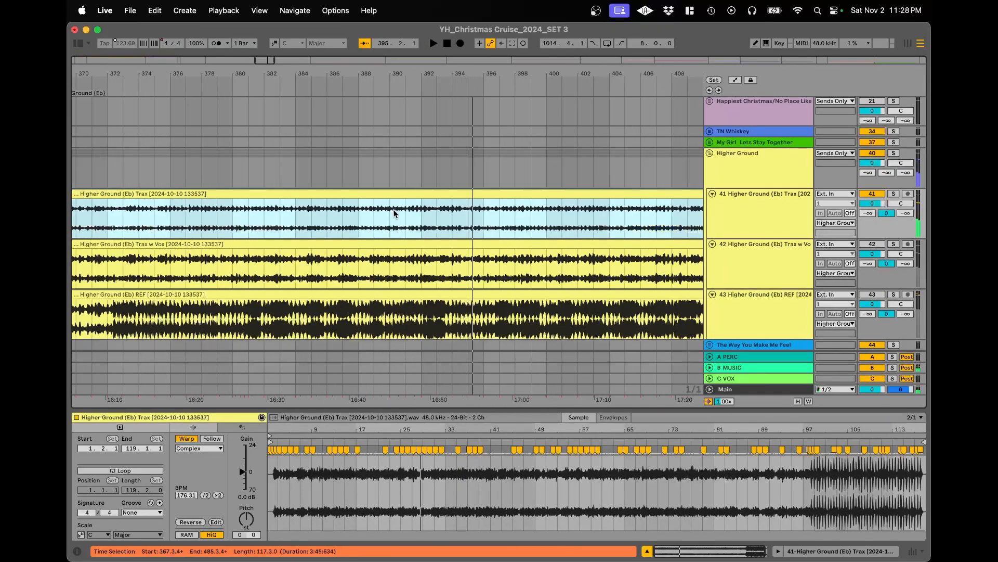
click(323, 178)
scroll(323, 180, up, 6)
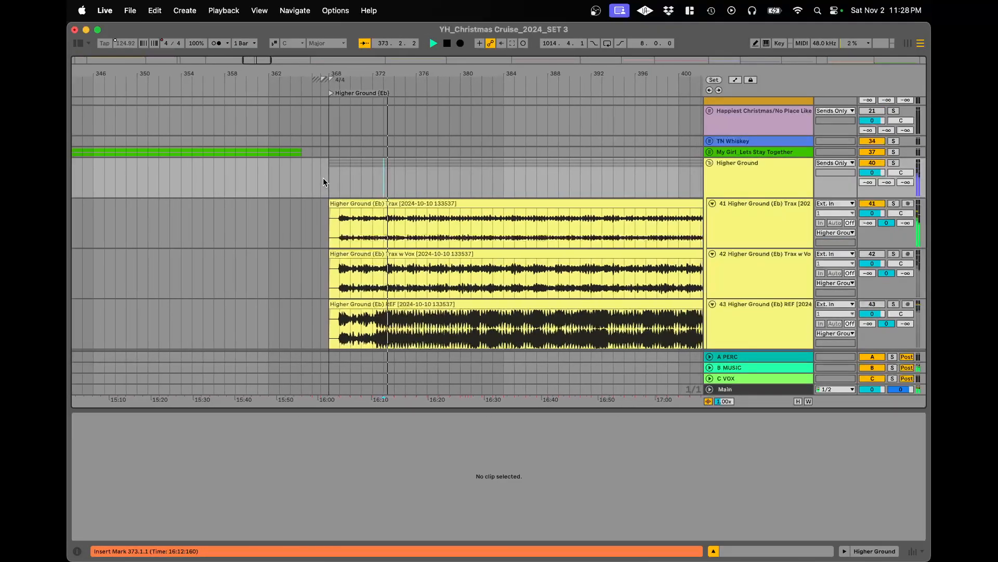
scroll(239, 214, left, 8)
key(space)
- Trim the start of the Higher Ground Trax clip on track 41 to bar 368, level with the other stems
click(373, 169)
scroll(230, 225, up, 5)
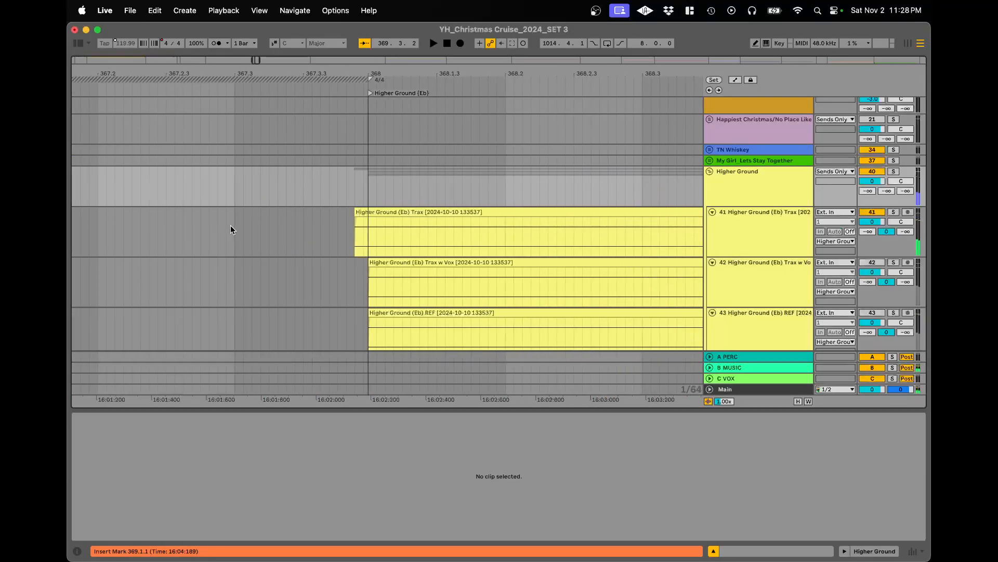
drag(357, 212, 370, 213)
scroll(364, 270, down, 1)
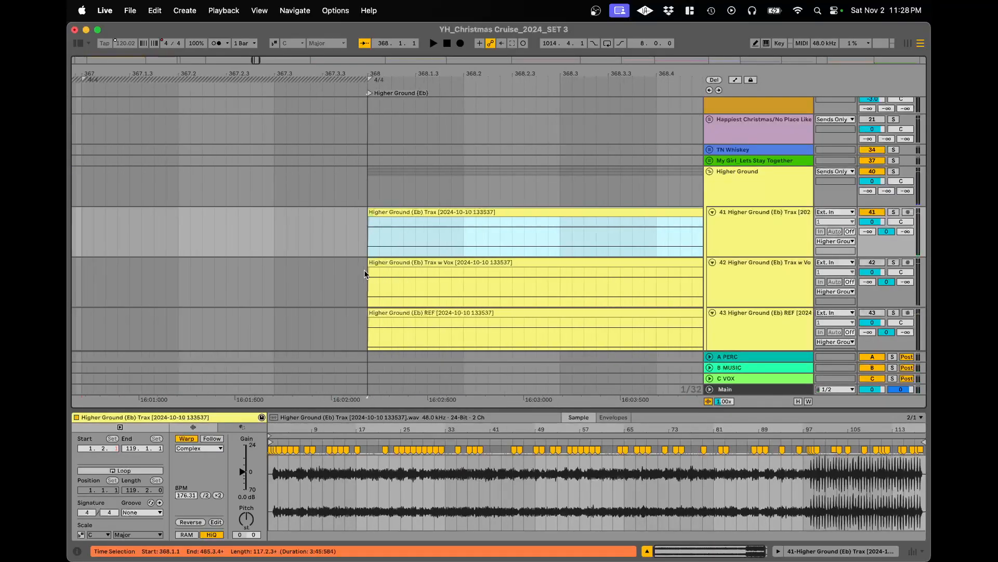
- Save the current set and fold the Higher Ground group
scroll(365, 274, down, 3)
key(super+s)
key(Return)
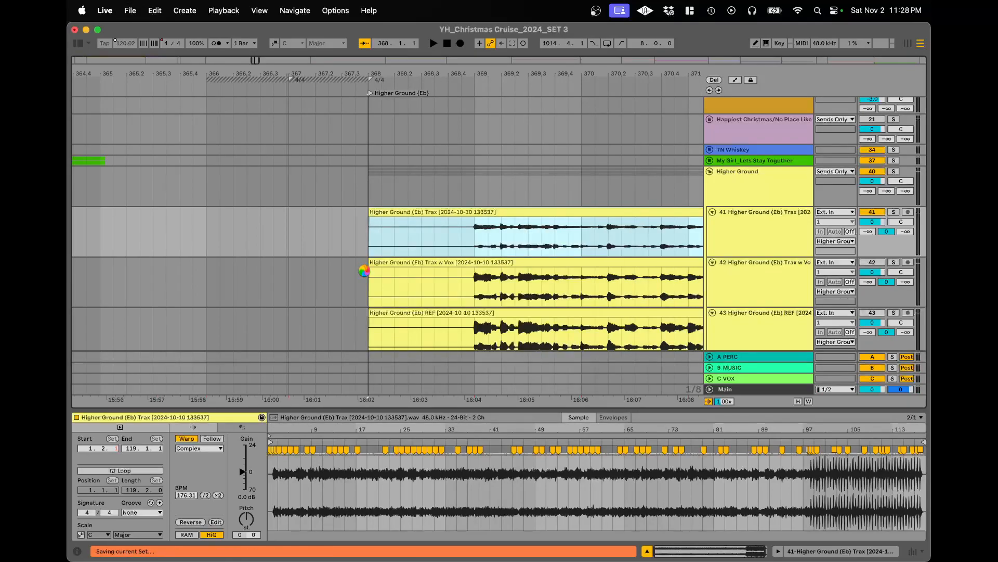
click(709, 172)
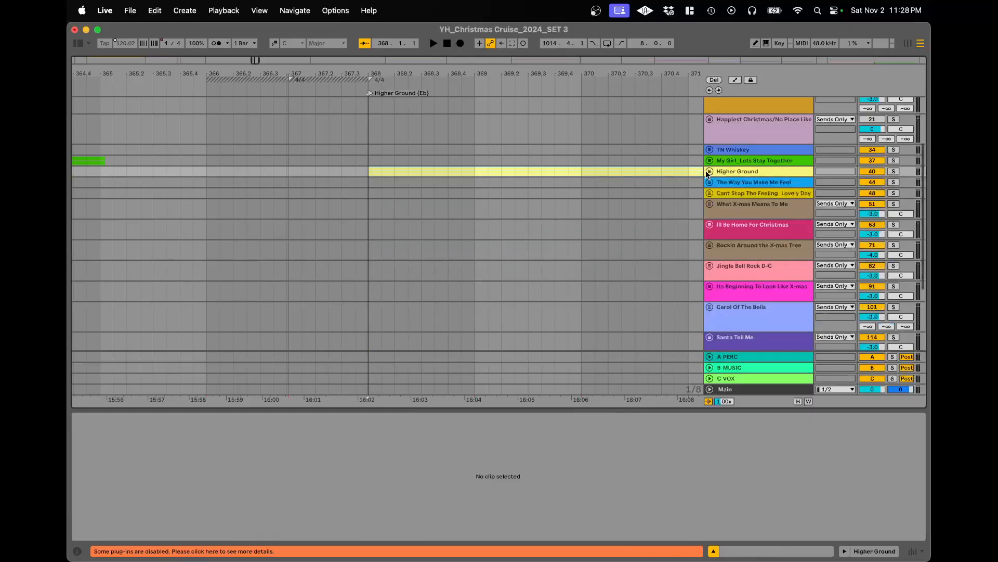
- Play the vamp at the end of Higher Ground from bar 466, ahead of The Way You Make Me Feel
key(minus)
key(minus)
key(minus)
key(minus)
scroll(579, 186, up, 2)
scroll(579, 186, right, 10)
click(510, 196)
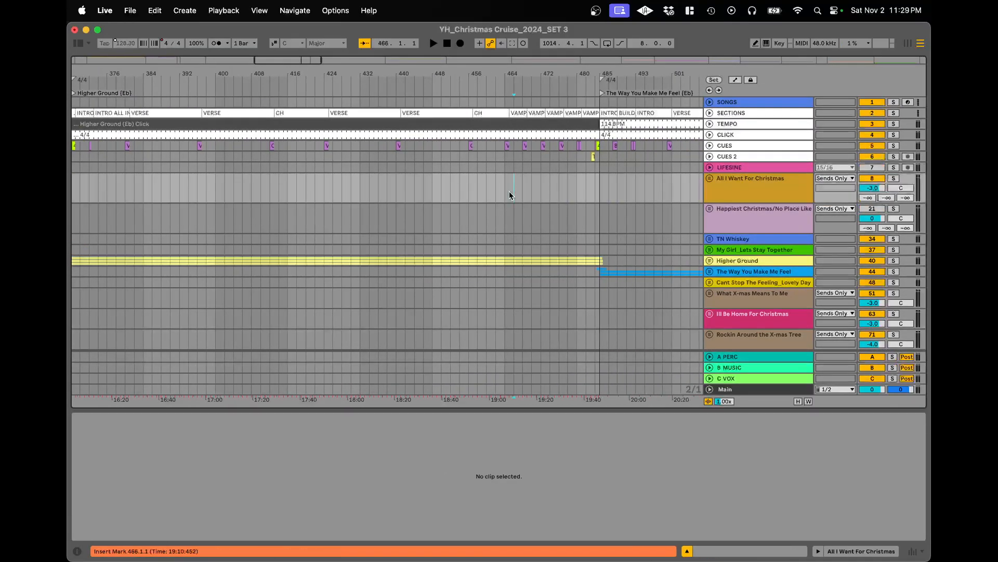
key(space)
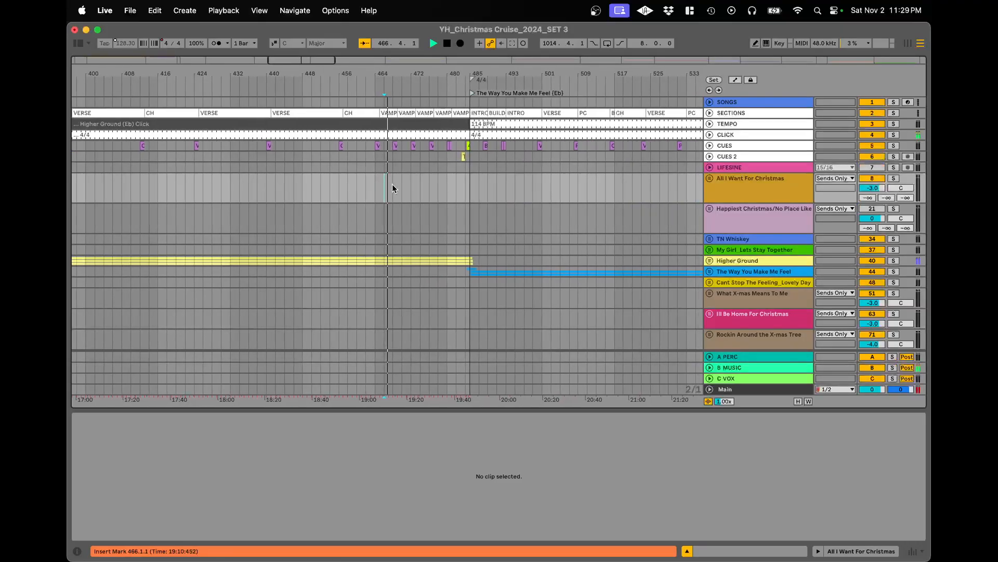
- Unfold the Higher Ground group to see its Trax clip's waveform while the vamp plays
key(plus)
key(plus)
key(plus)
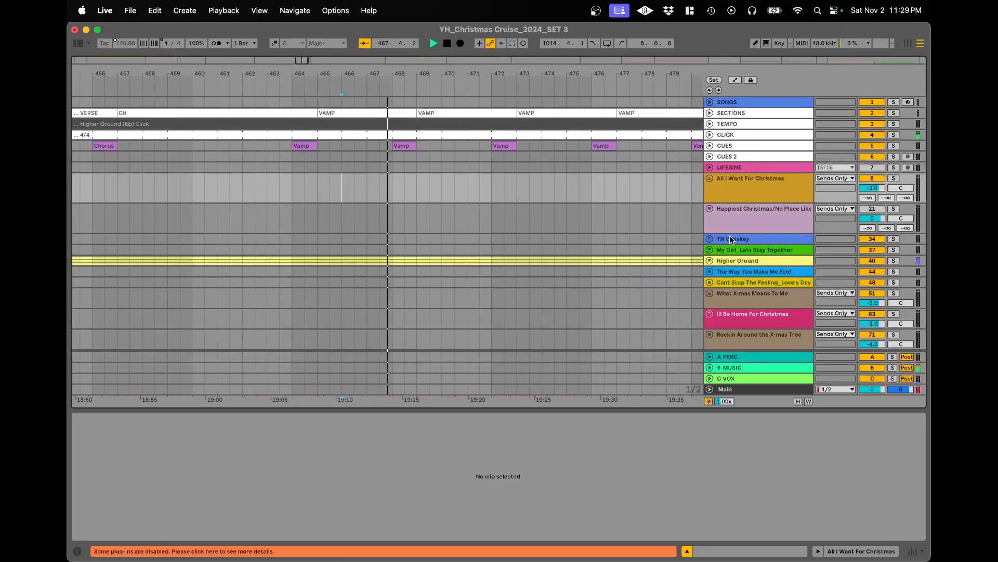
click(709, 261)
key(plus)
key(plus)
key(plus)
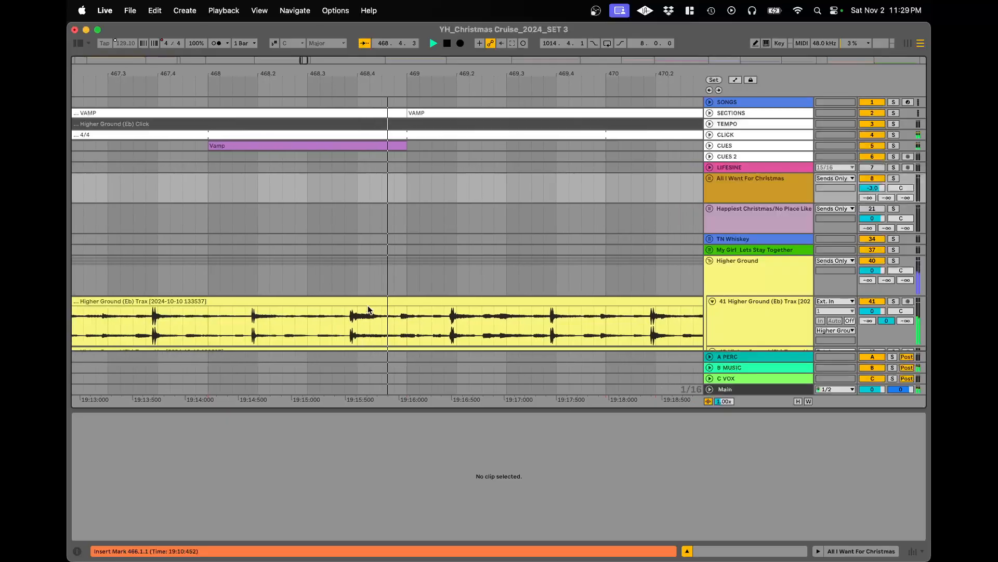
- Stop playback and examine how the Trax transients sit against the grid around bar 469
key(space)
key(plus)
key(plus)
key(plus)
key(plus)
key(plus)
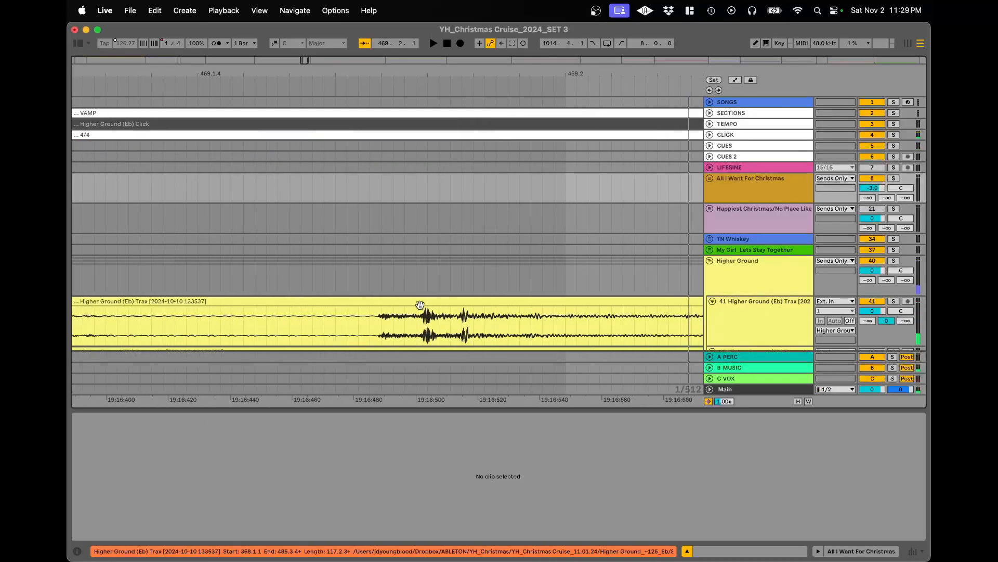
key(minus)
key(minus)
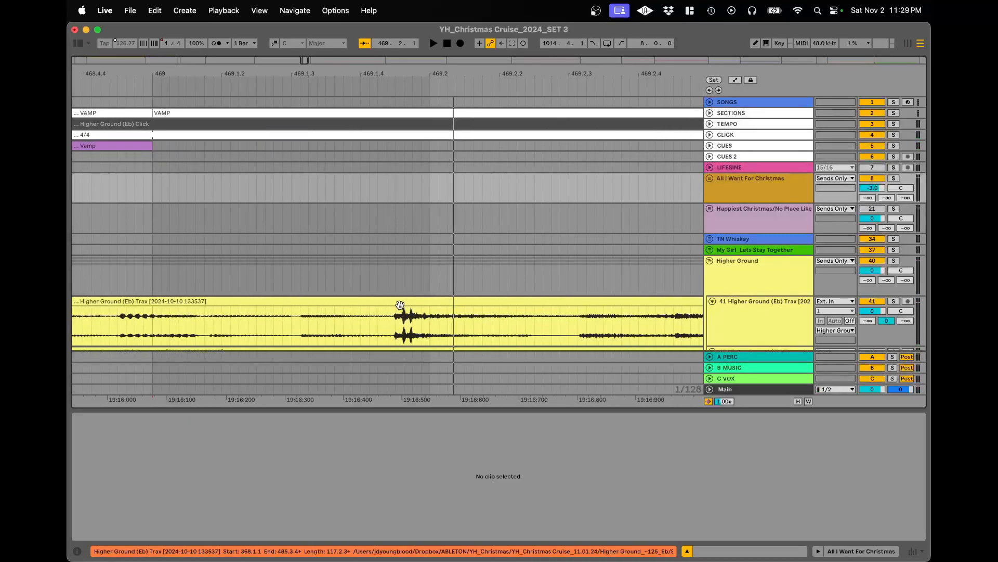
- Open the Higher Ground Trax clip on track 41 and play its vamp from about clip bar 98 to check its warping
click(401, 304)
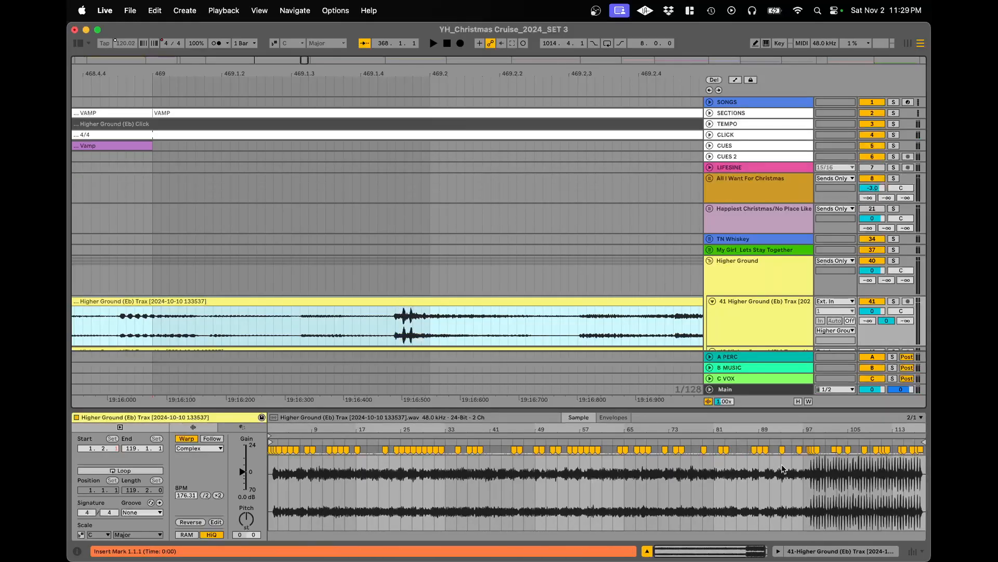
click(810, 480)
scroll(699, 473, up, 10)
scroll(697, 471, up, 5)
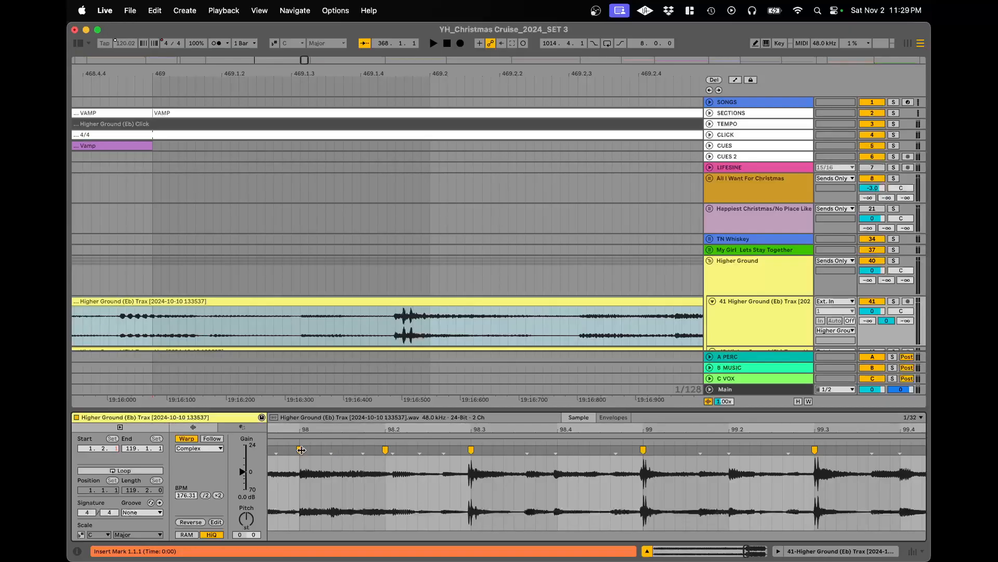
click(368, 441)
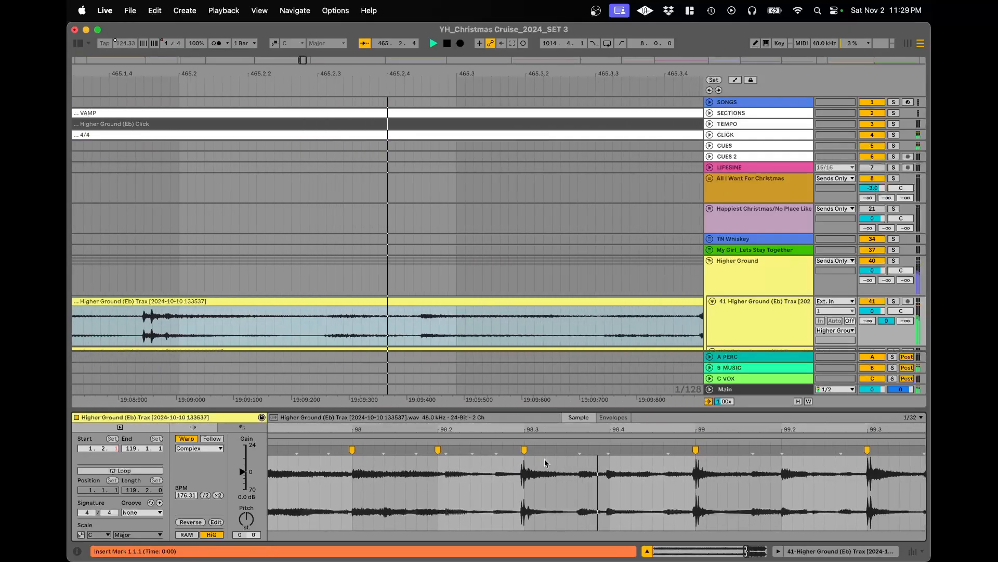
scroll(429, 225, down, 5)
scroll(555, 484, down, 5)
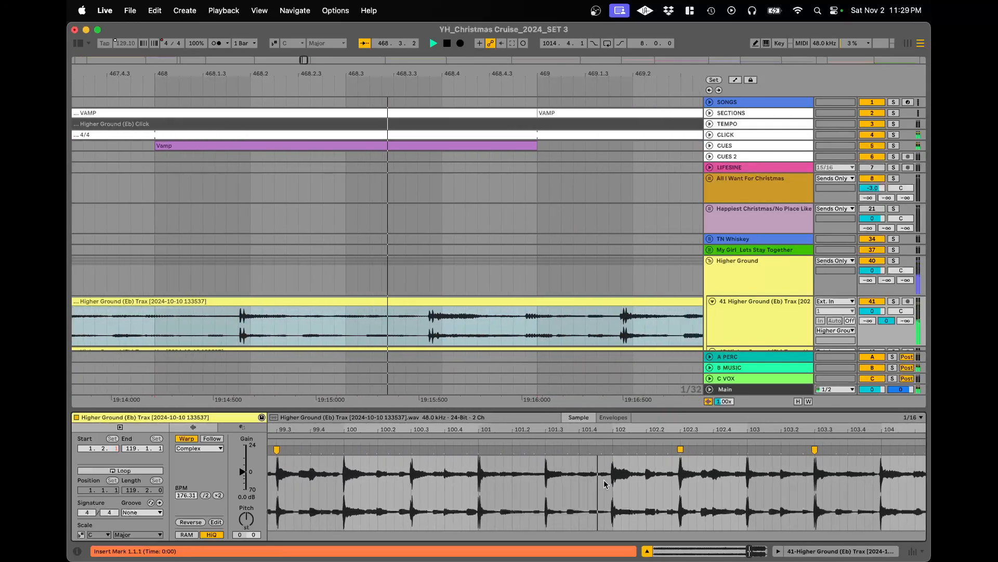
- Add warp markers to the Trax clip on the transients at 102.1 and 112.3
click(606, 474)
double_click(590, 463)
key(minus)
key(minus)
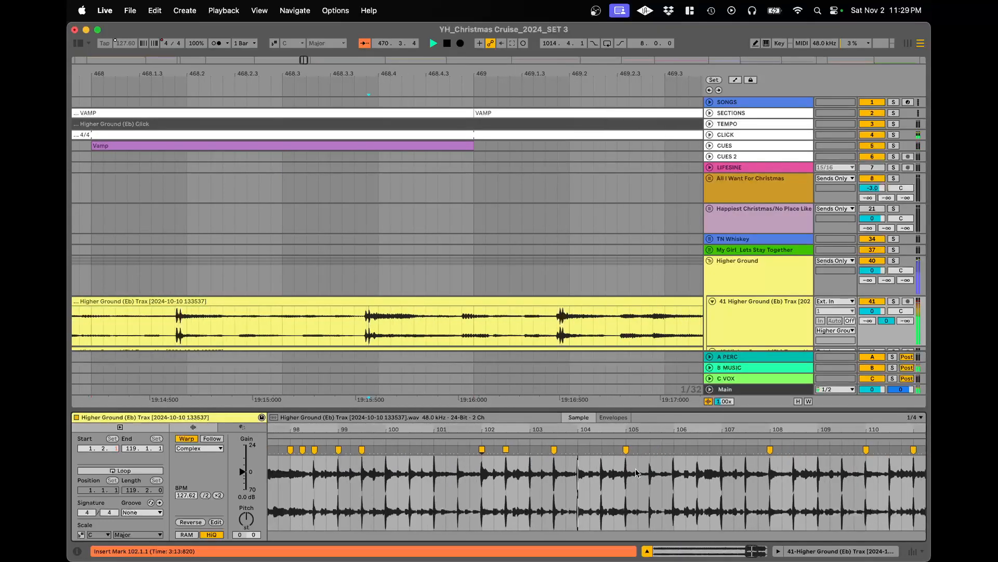
scroll(663, 468, up, 4)
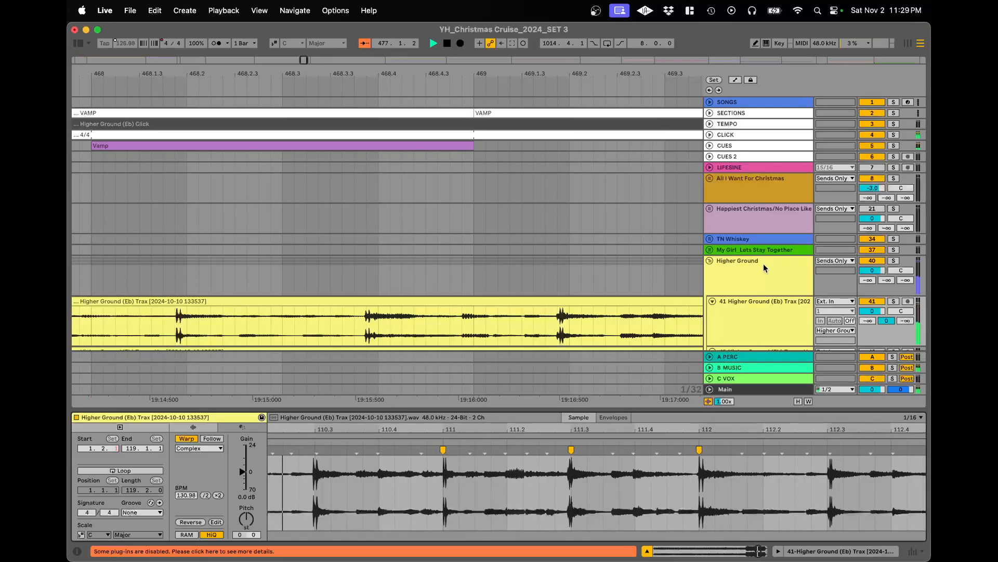
scroll(763, 264, down, 3)
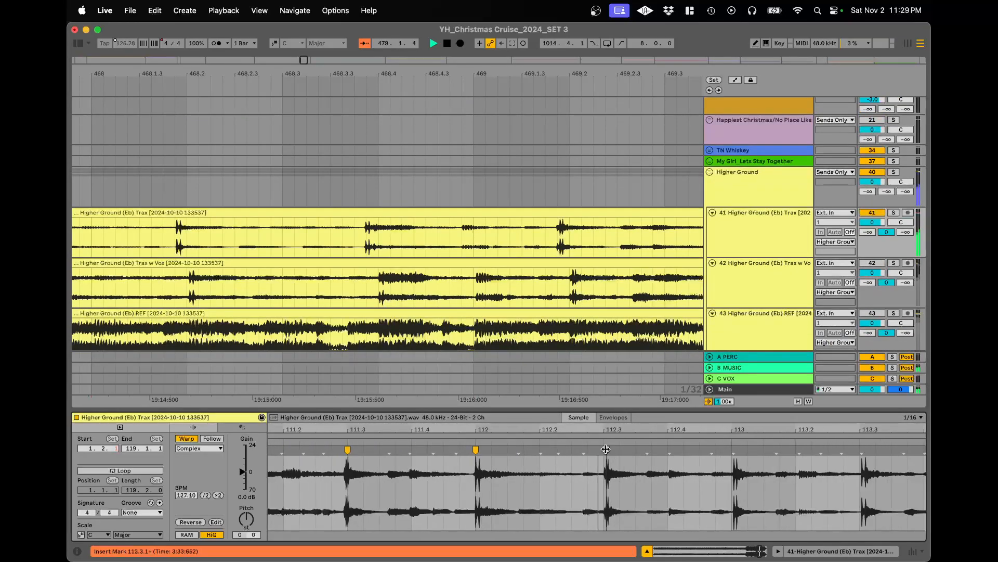
scroll(621, 461, down, 6)
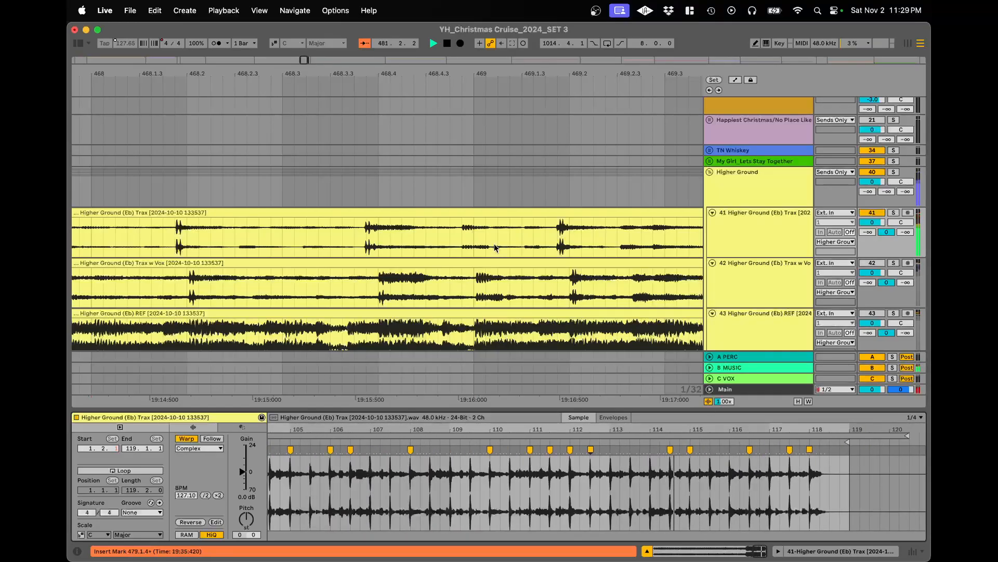
- Activate the Higher Ground Trax w Vox track 42 and select its clip to compare its timing with the Trax clip
scroll(494, 248, down, 10)
click(867, 265)
scroll(488, 278, up, 8)
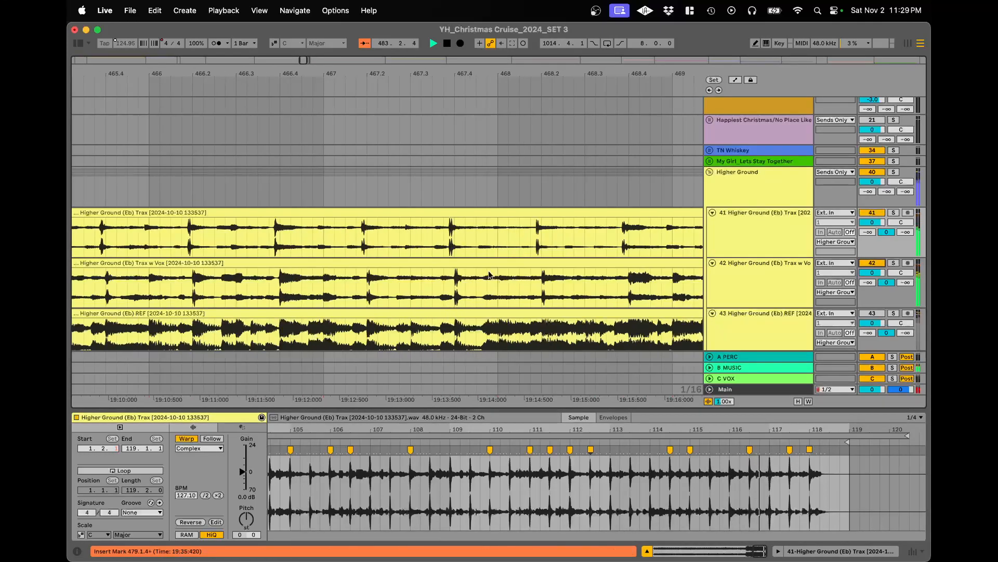
scroll(549, 265, up, 8)
key(space)
drag(504, 265, 481, 250)
scroll(482, 253, down, 5)
scroll(427, 200, up, 5)
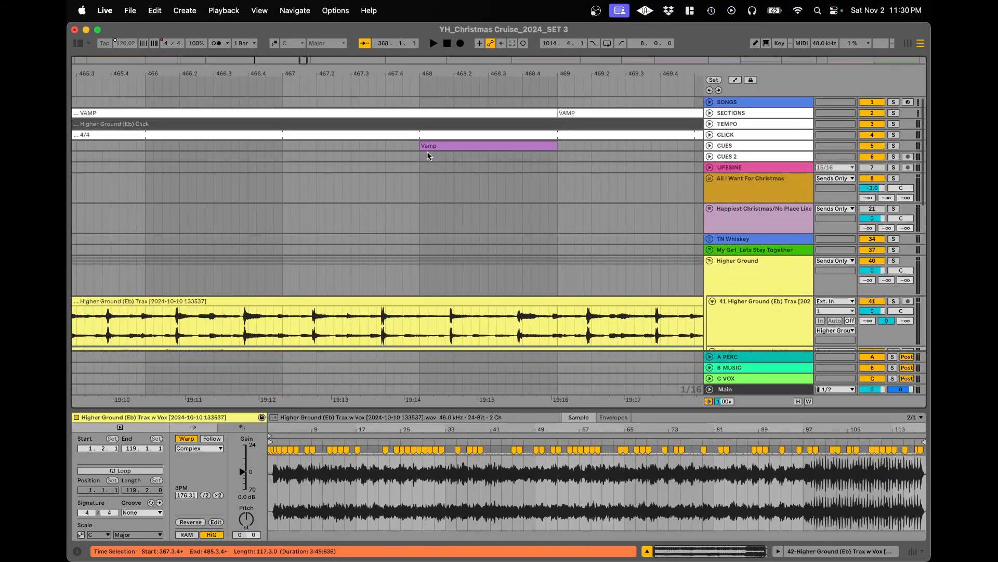
- Unfold the CLICK track and play from bar 468 to compare the click with the Trax waveform
click(710, 135)
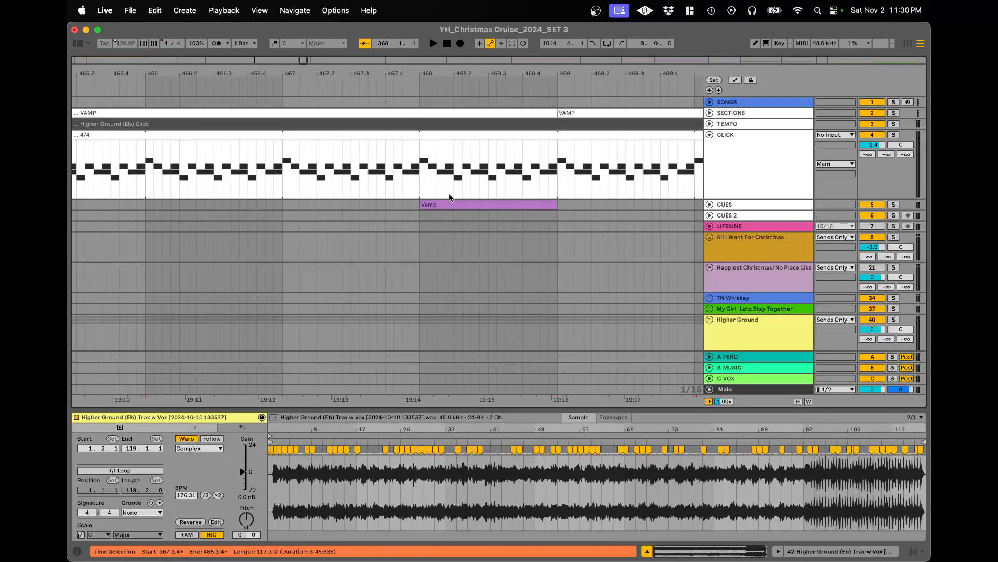
click(414, 170)
key(space)
scroll(421, 201, down, 2)
scroll(421, 201, down, 2)
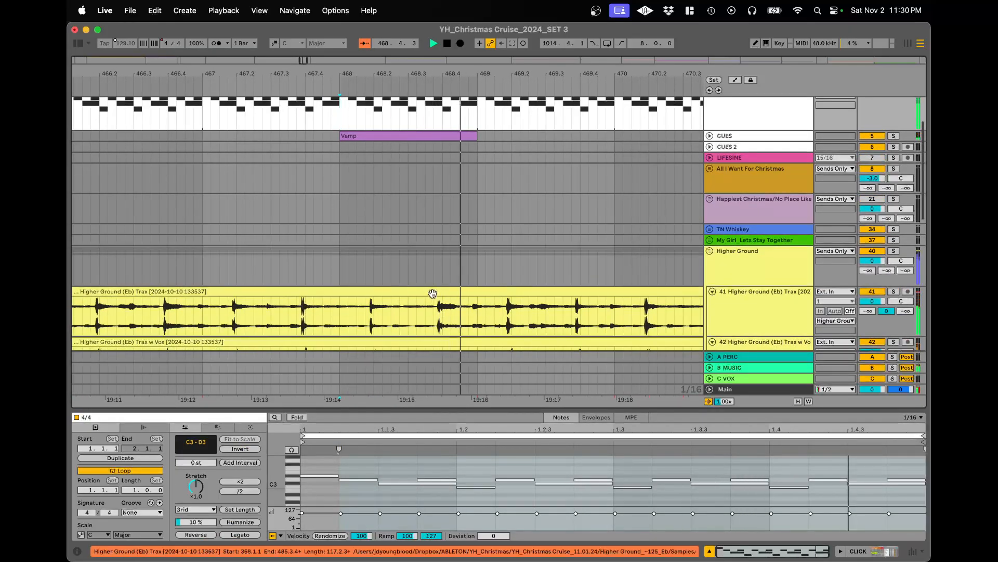
scroll(439, 316, up, 3)
key(space)
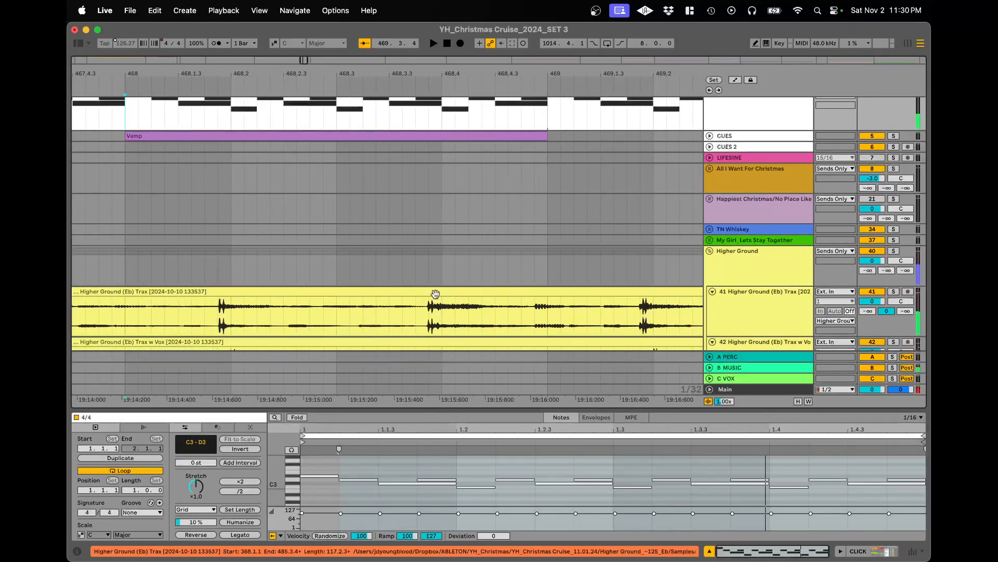
- Reopen the Higher Ground Trax clip on track 41 and add a warp marker on the transient at clip bar 100
click(436, 294)
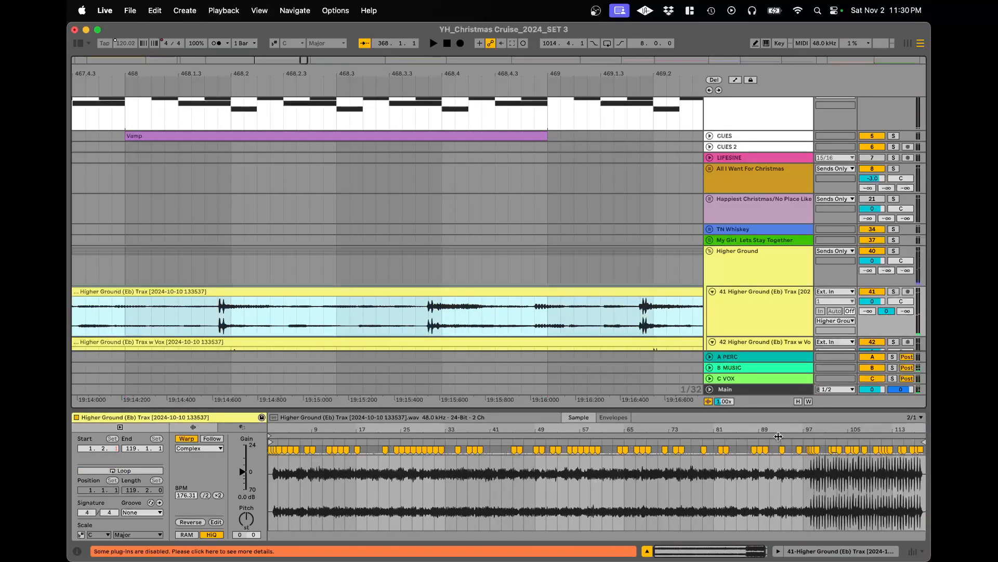
click(779, 437)
scroll(801, 492, up, 6)
scroll(612, 491, up, 4)
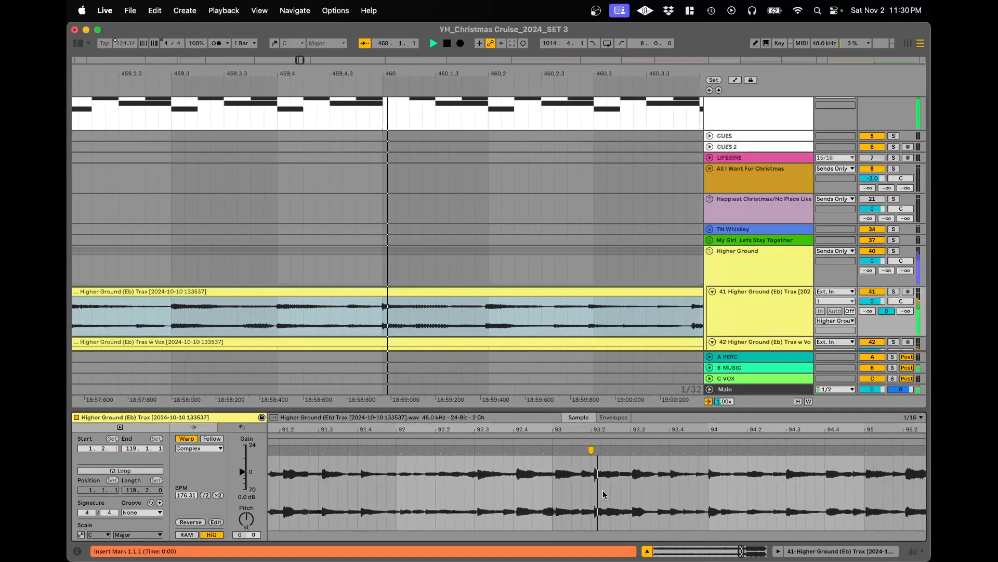
scroll(603, 490, right, 3)
key(space)
scroll(604, 490, right, 8)
scroll(603, 494, right, 6)
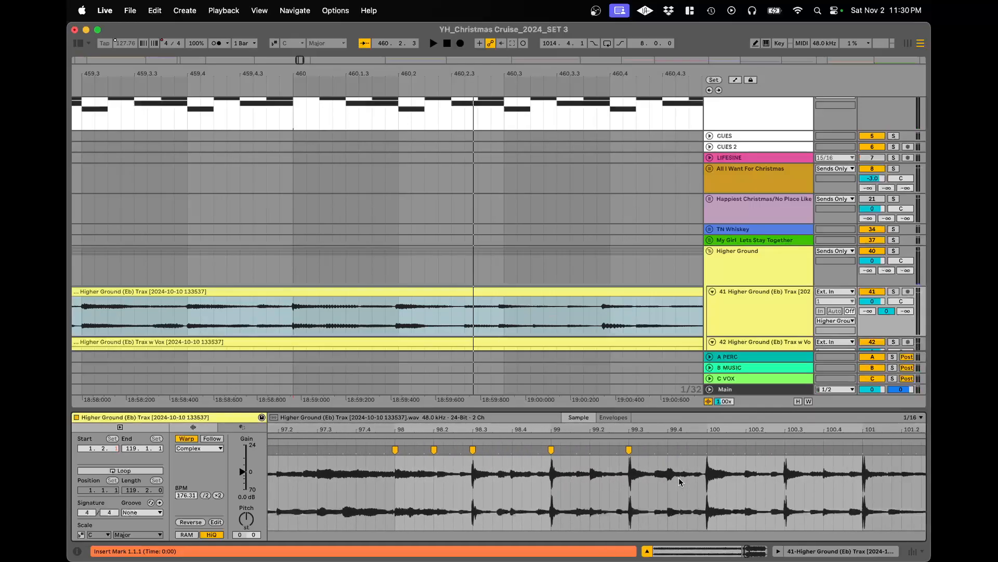
scroll(715, 473, up, 3)
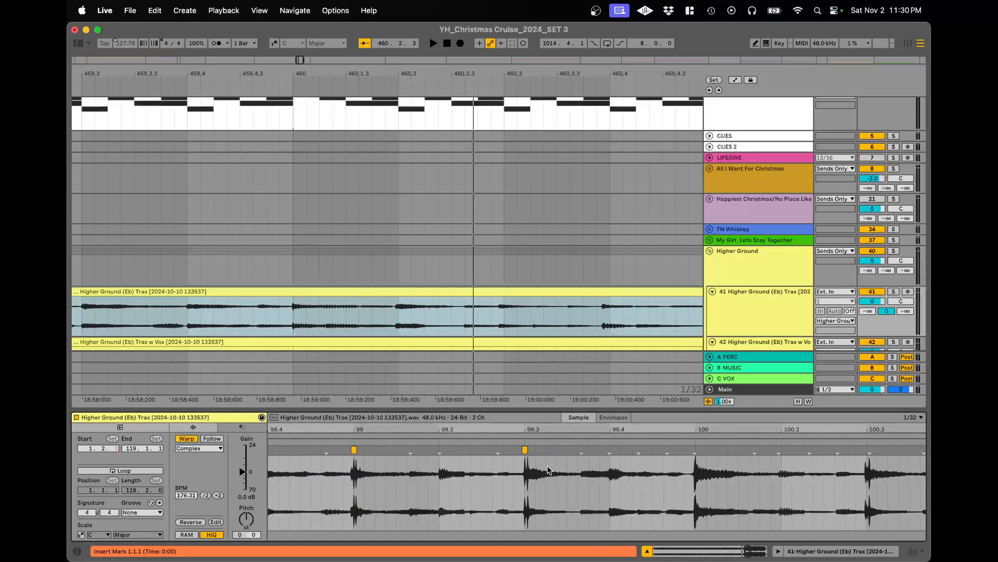
double_click(694, 451)
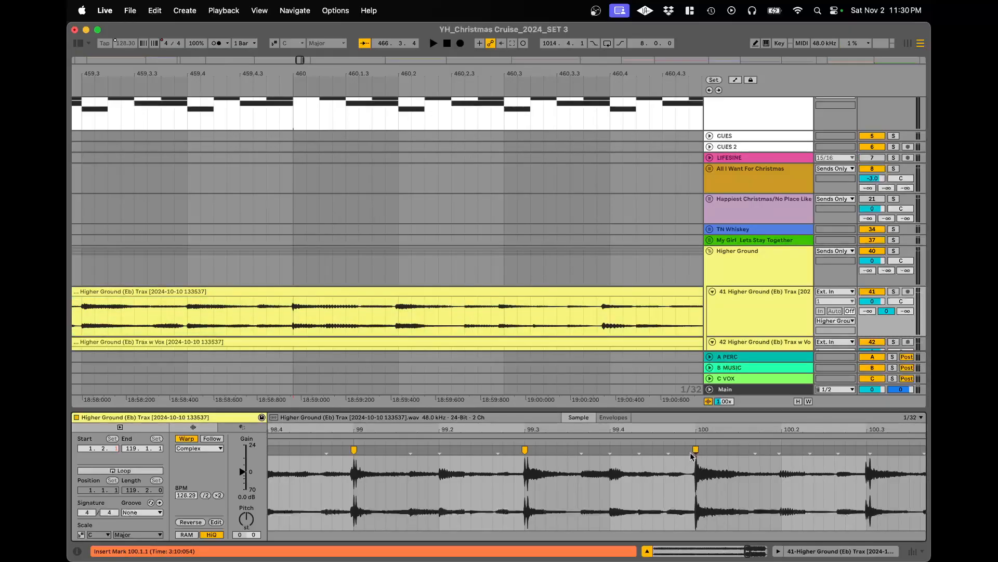
- Add a warp marker at 103.1 in the Trax clip and shift it slightly so the transient meets the beat
scroll(567, 493, down, 2)
scroll(566, 493, right, 4)
scroll(566, 493, right, 5)
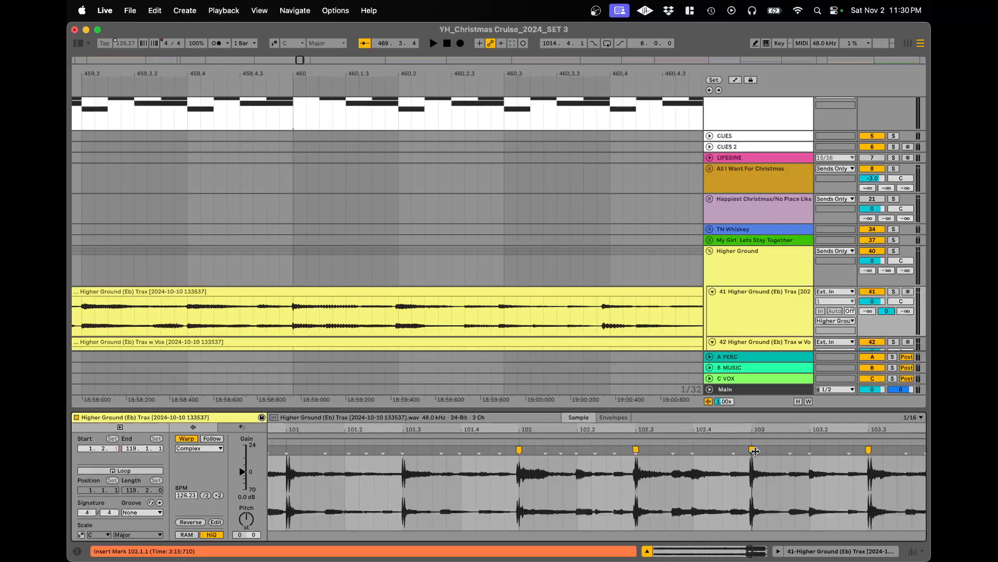
scroll(755, 450, up, 5)
mouse_move(703, 448)
mouse_down()
mouse_move(714, 449)
mouse_move(704, 451)
mouse_up()
scroll(704, 450, down, 5)
scroll(703, 452, right, 6)
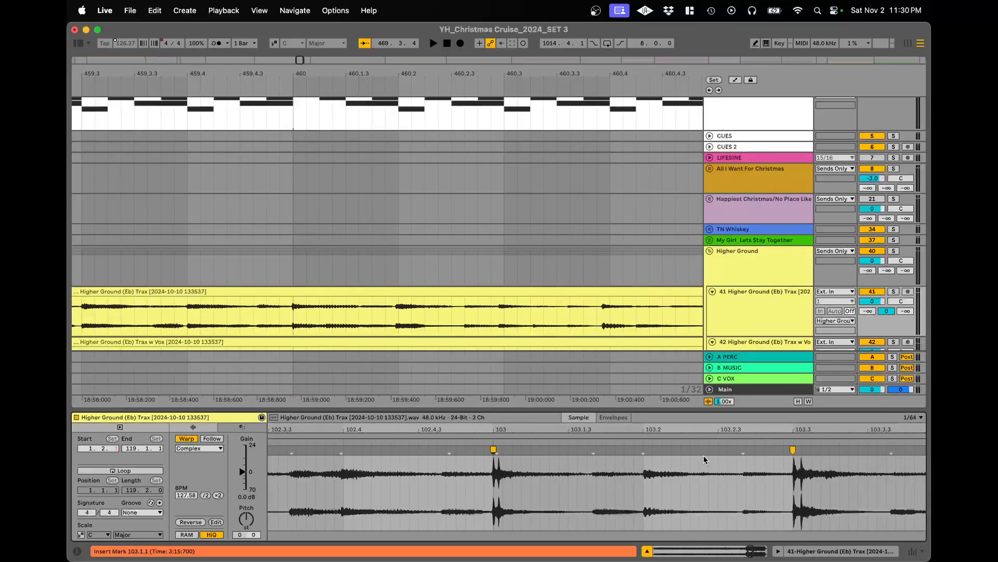
- Add warp markers at 104.1 and 104.3 in the Trax clip, aligning both transients to the grid
scroll(641, 493, right, 6)
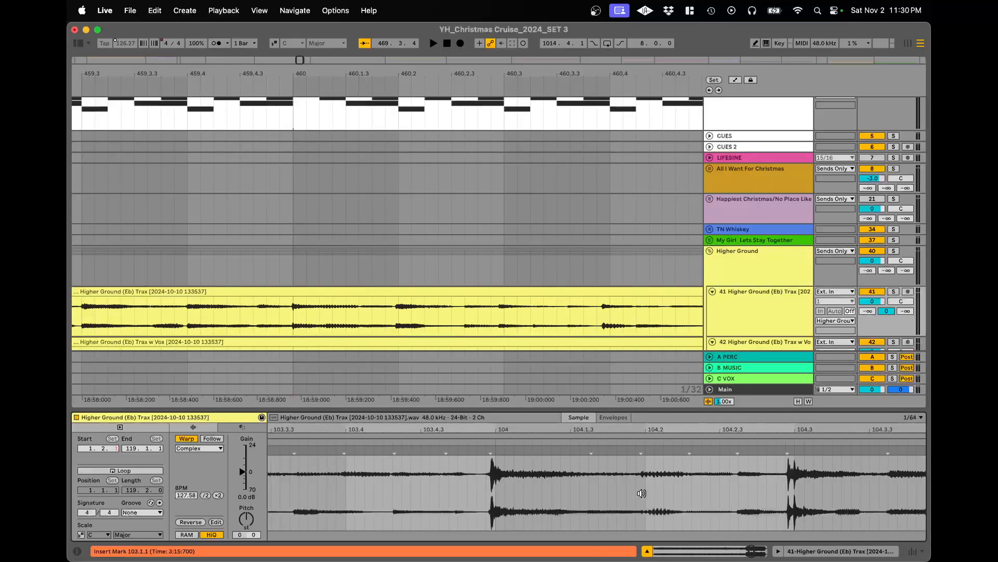
drag(489, 449, 493, 449)
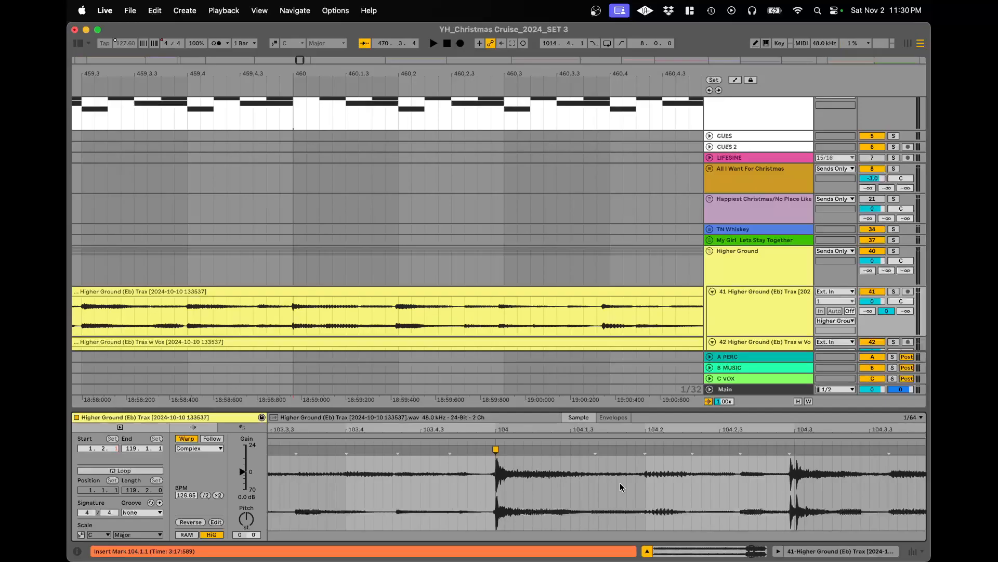
scroll(620, 483, right, 6)
drag(631, 451, 633, 448)
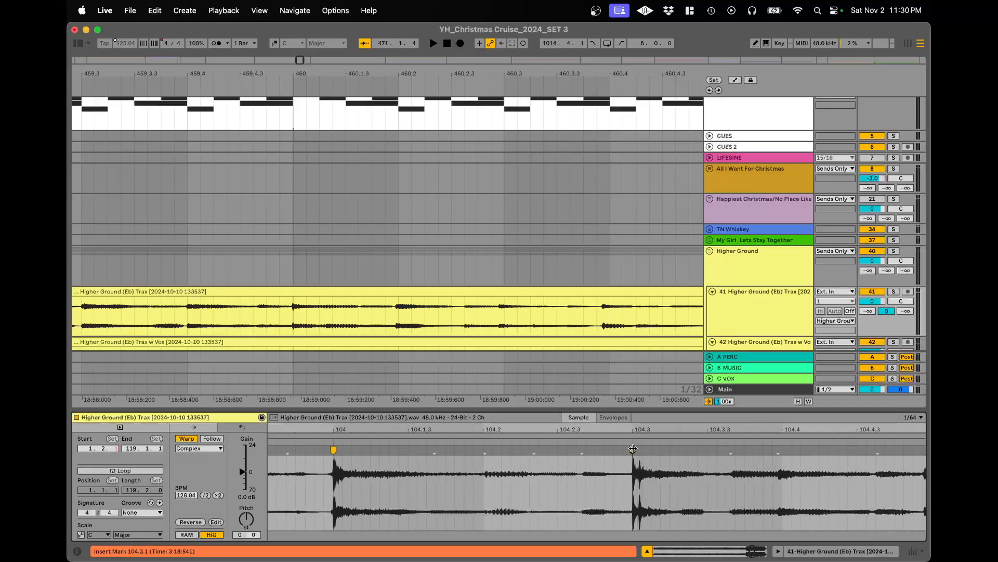
scroll(654, 472, right, 10)
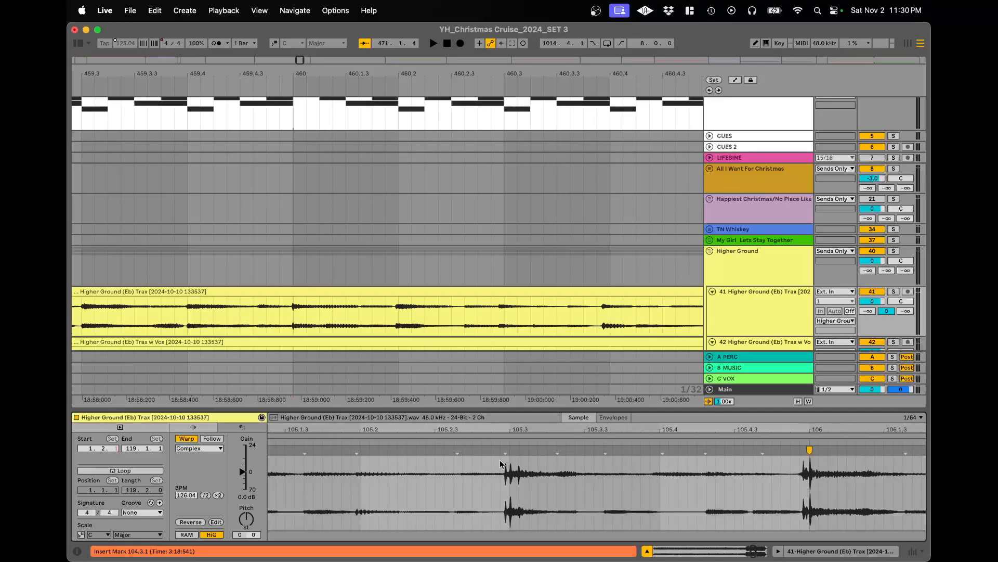
- Warp the Trax clip's transients at 105.3, 107.1 and 107.3 onto their grid lines
drag(504, 450, 509, 450)
scroll(557, 489, down, 5)
scroll(557, 490, right, 4)
scroll(658, 474, up, 7)
drag(644, 448, 648, 449)
scroll(650, 461, down, 4)
scroll(650, 461, right, 5)
drag(742, 450, 745, 450)
scroll(733, 489, right, 8)
scroll(733, 491, down, 5)
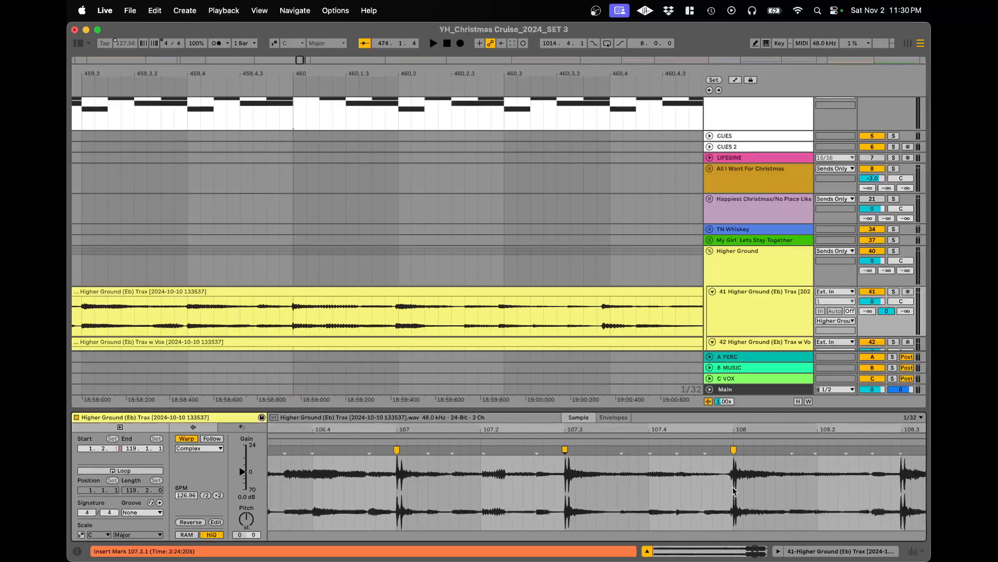
- Add warp markers to the Trax clip on the transients at 108.3 and 109.1
scroll(734, 490, right, 8)
double_click(513, 449)
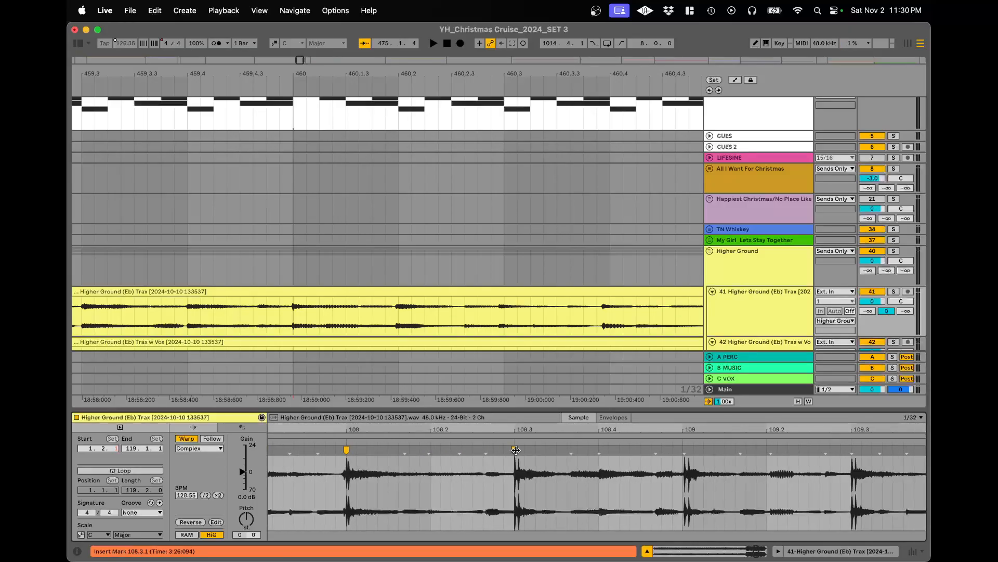
scroll(591, 472, right, 6)
double_click(484, 450)
scroll(526, 482, down, 3)
scroll(527, 481, right, 8)
- Add warp markers at 110.3 and 110.4 in the Trax clip, moving the early 110.3 transient onto the beat
scroll(528, 457, up, 10)
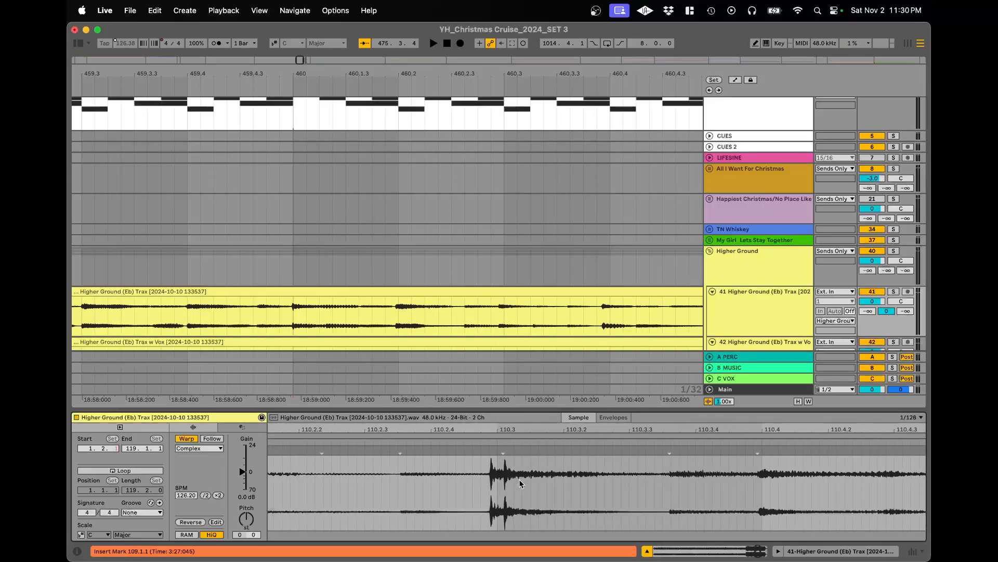
scroll(492, 452, up, 2)
double_click(488, 449)
drag(489, 450, 526, 450)
scroll(524, 450, down, 4)
scroll(524, 450, down, 2)
scroll(525, 450, right, 3)
click(608, 449)
scroll(616, 470, down, 1)
scroll(615, 470, right, 5)
scroll(615, 470, right, 5)
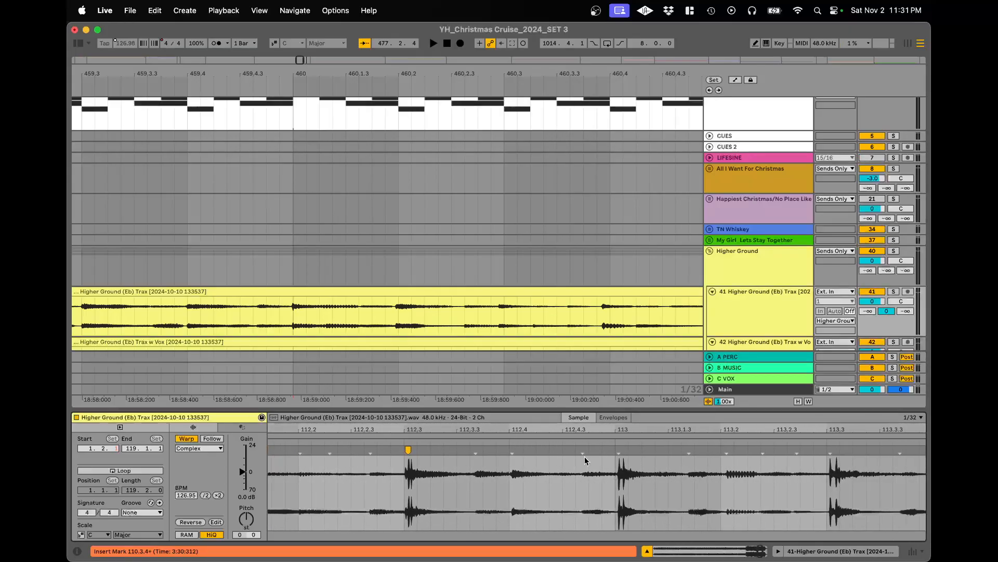
- Add a warp marker at 113.1 in the Trax clip and align its transient to the bar line
double_click(618, 450)
drag(618, 450, 615, 451)
scroll(613, 451, down, 2)
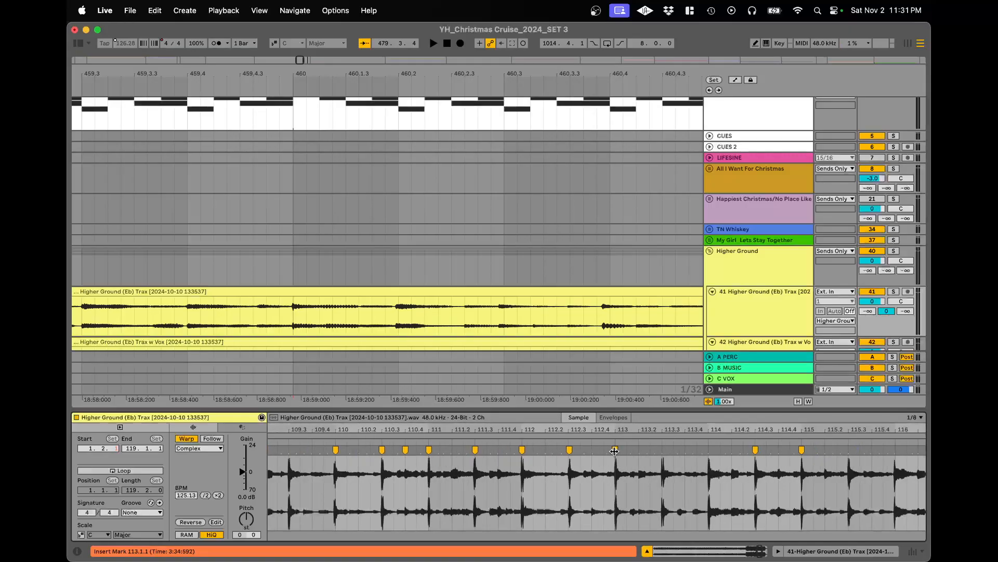
scroll(444, 259, down, 5)
- Play Higher Ground from the vamp at bar 464 to check the rewarped Trax clip against the click
click(500, 272)
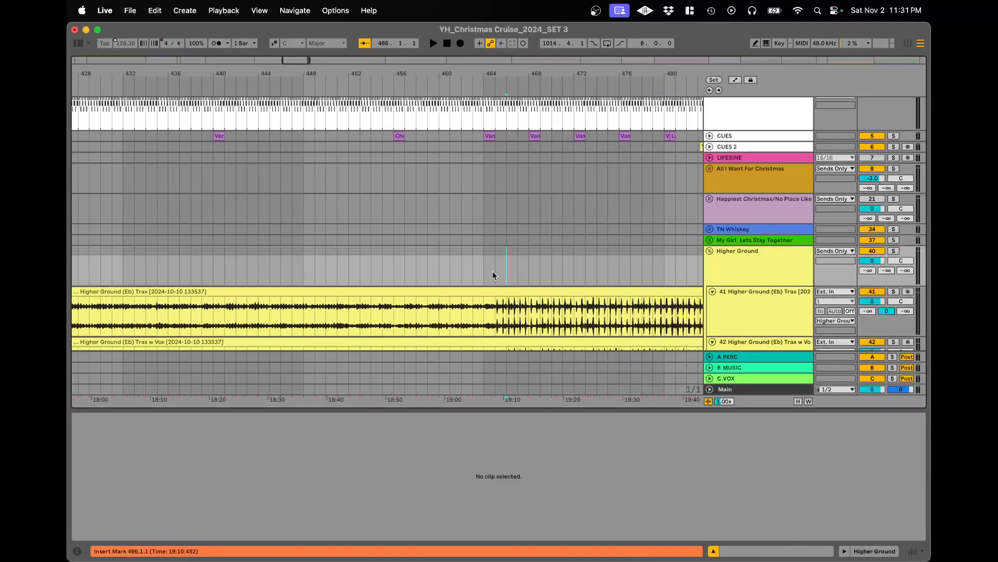
scroll(489, 271, down, 2)
key(space)
scroll(371, 235, up, 5)
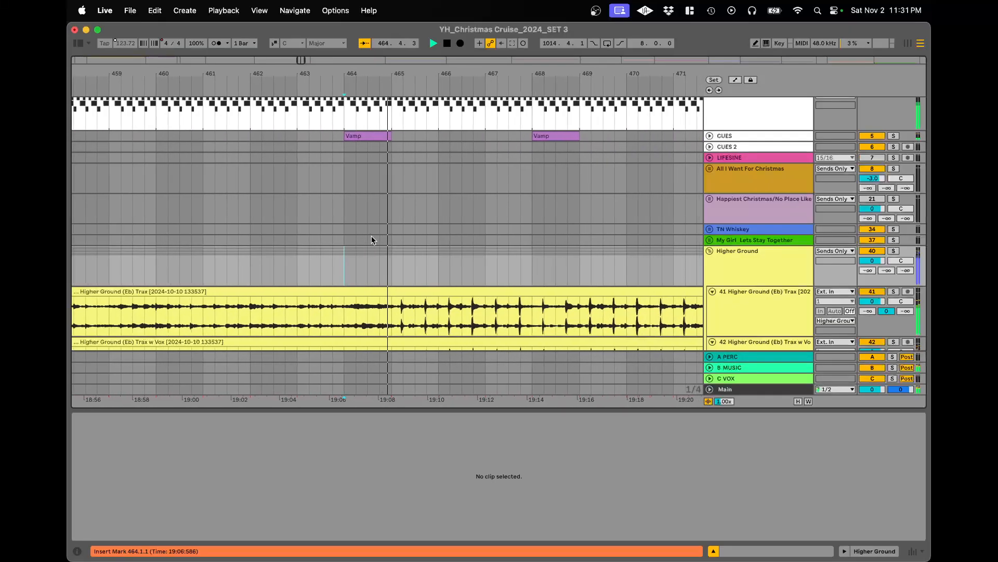
- Re-create the warp marker on the 98.3 transient in the Higher Ground Trax clip and align its onset exactly to beat 98.3
click(373, 292)
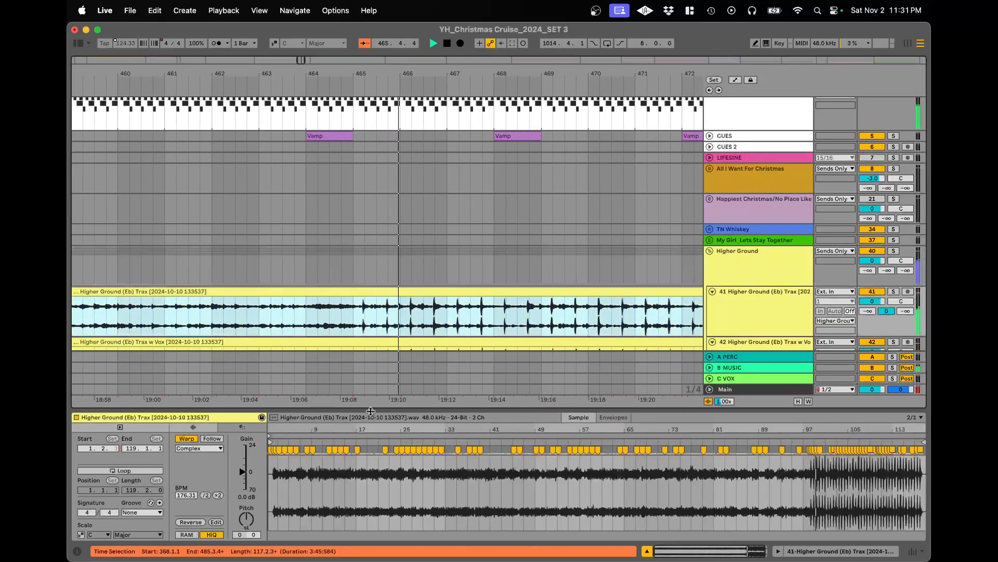
scroll(820, 481, up, 10)
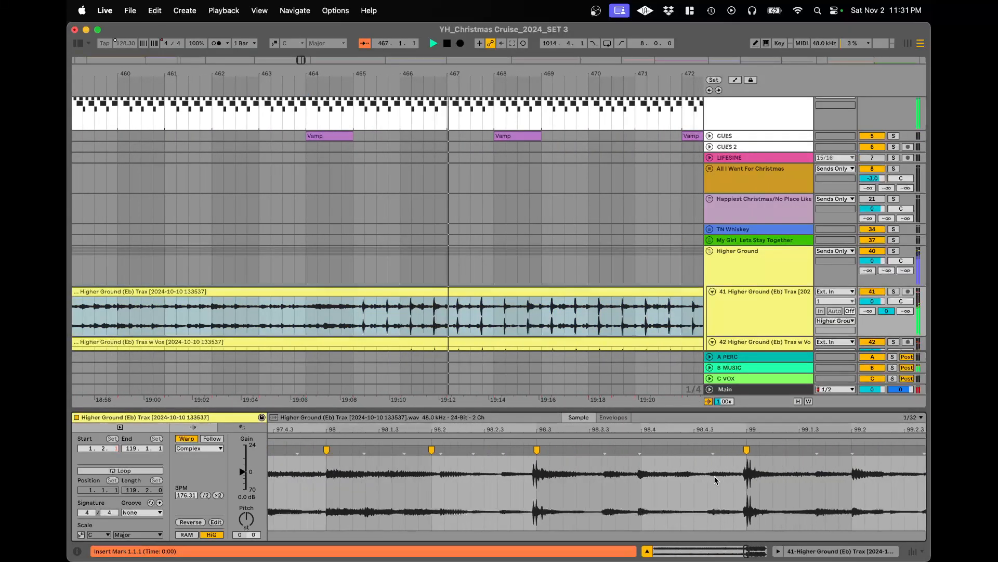
double_click(537, 450)
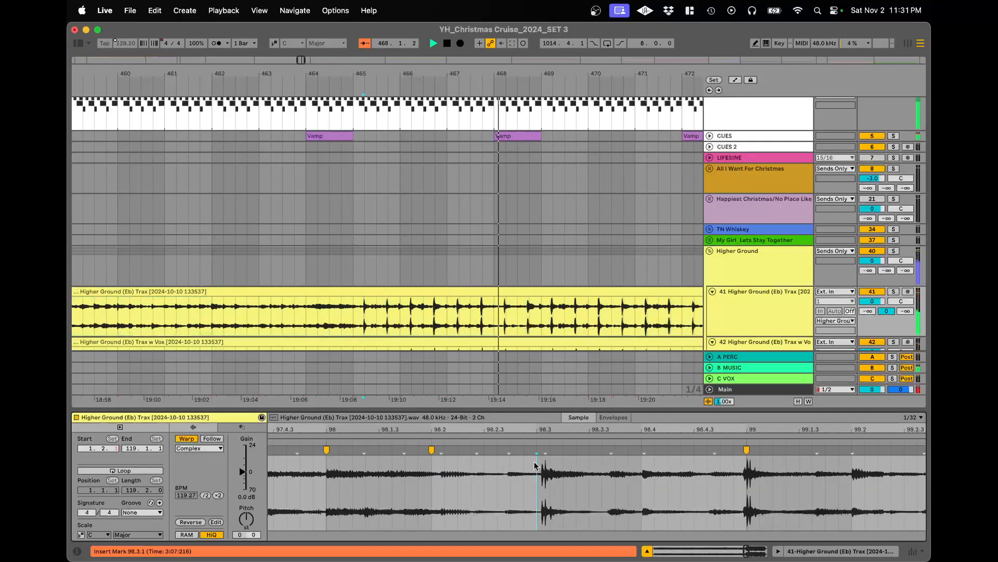
scroll(549, 450, up, 2)
drag(549, 450, 538, 452)
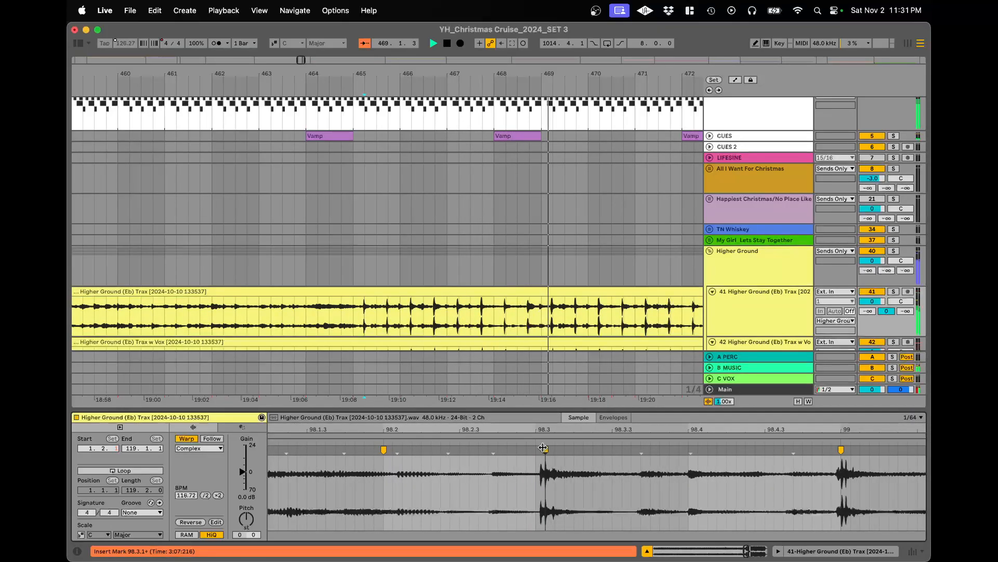
scroll(537, 454, up, 3)
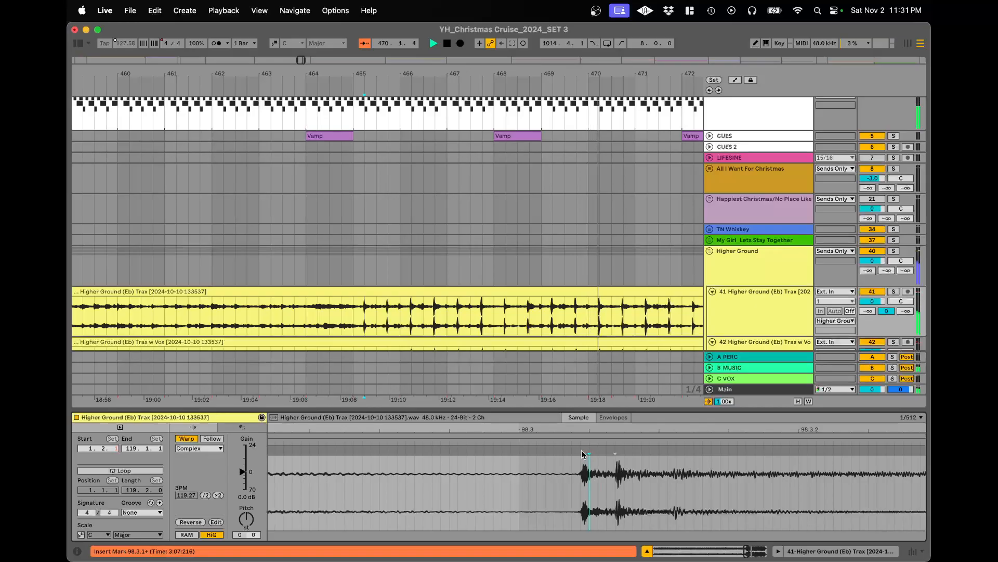
drag(588, 450, 523, 460)
scroll(523, 460, down, 3)
scroll(522, 459, down, 6)
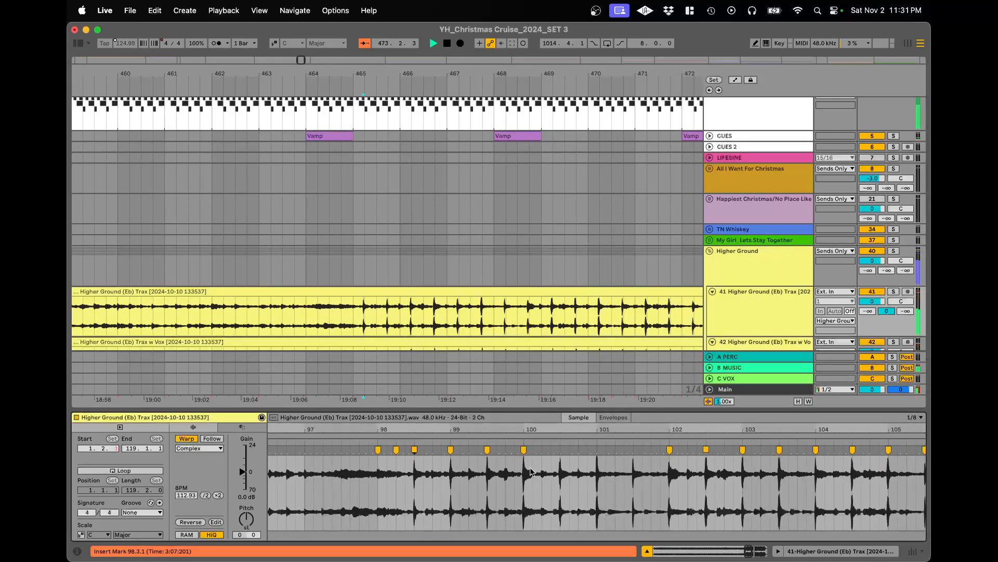
key(space)
- Play the end of Higher Ground from bar 483 to check the announce for The Way You Make Me Feel
scroll(474, 203, down, 5)
scroll(474, 203, up, 5)
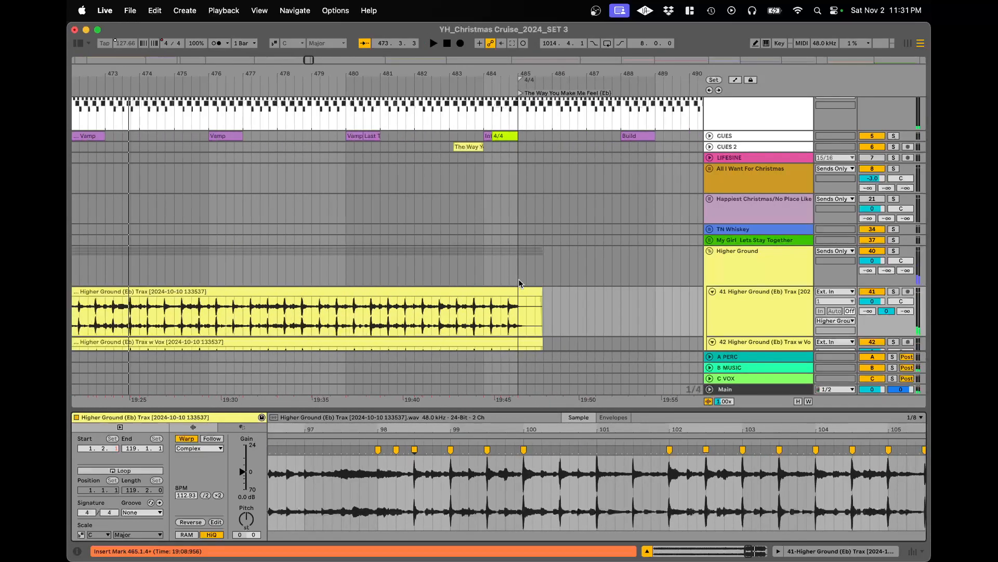
click(494, 263)
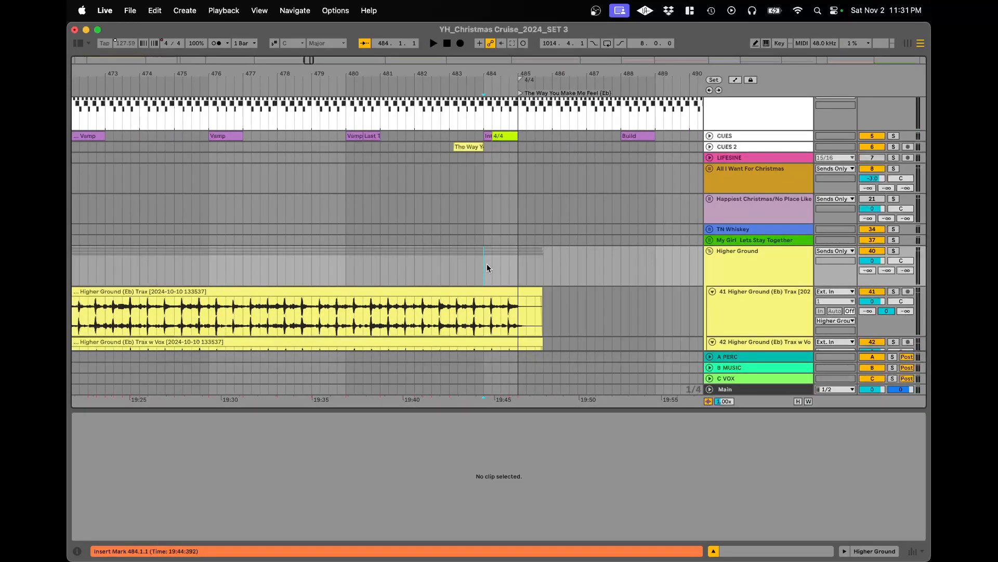
click(448, 250)
key(space)
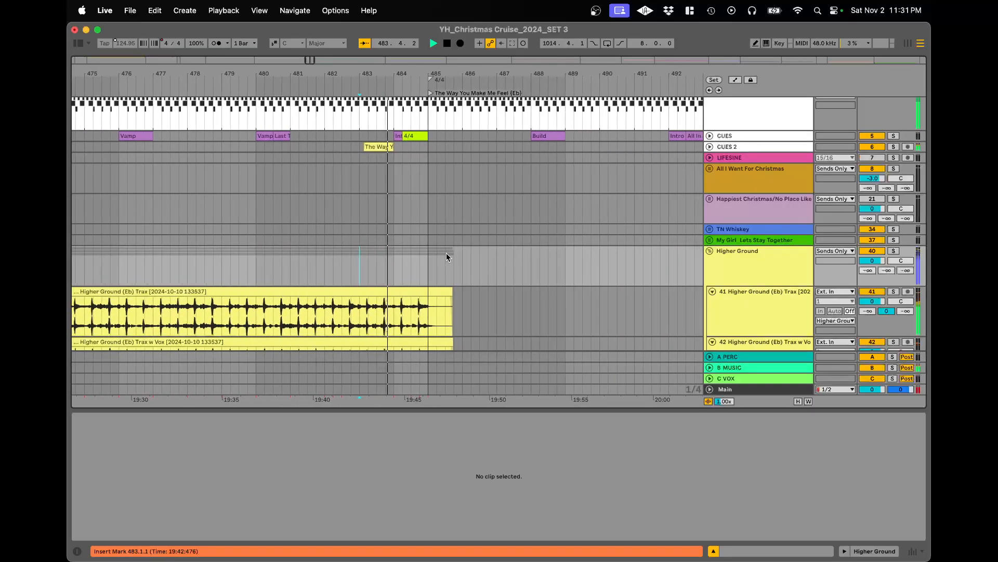
- Turn off warping on The Way You Make Me Feel announce clip and play the transition from 483.2.1 to check it
click(367, 148)
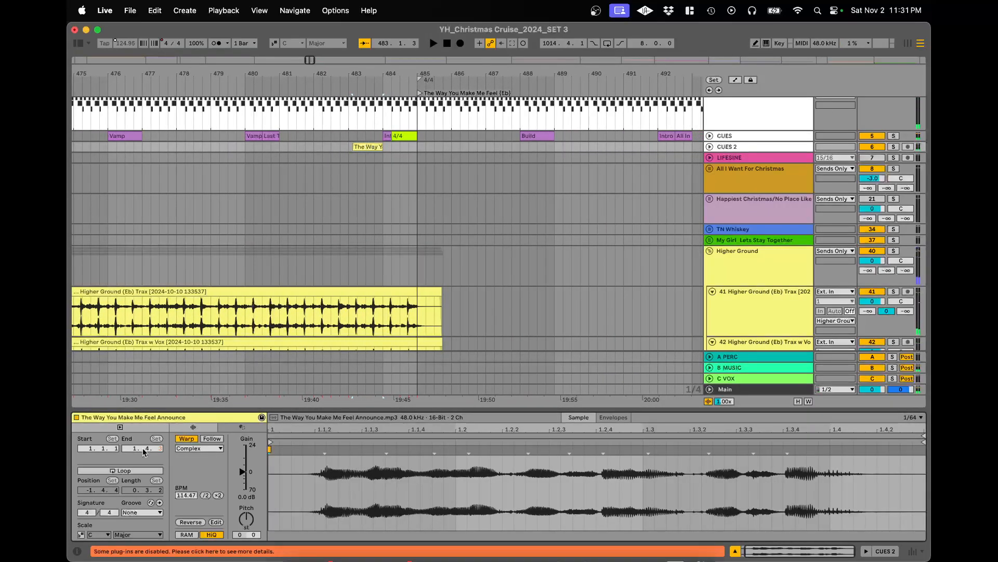
click(192, 438)
click(364, 157)
key(space)
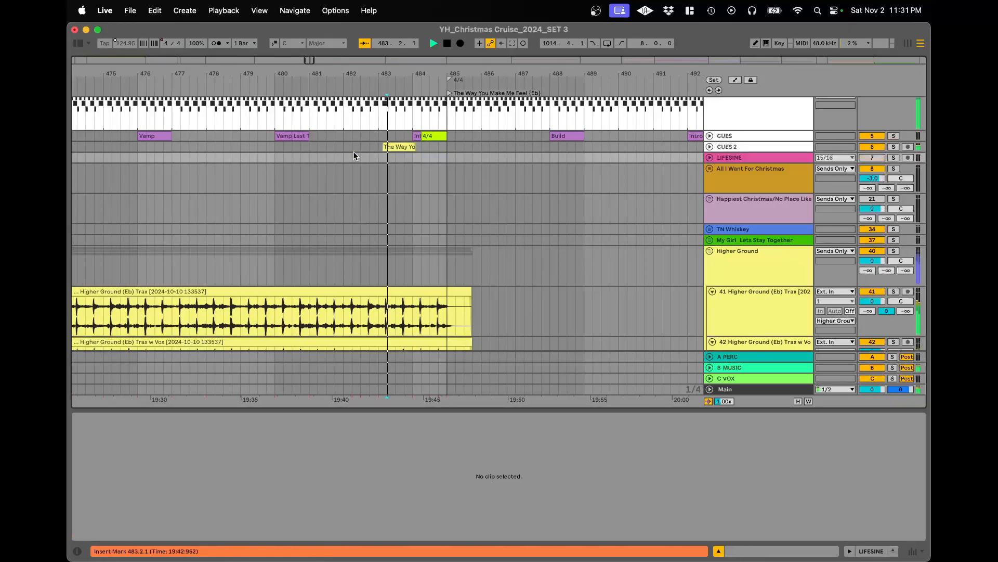
scroll(438, 192, down, 10)
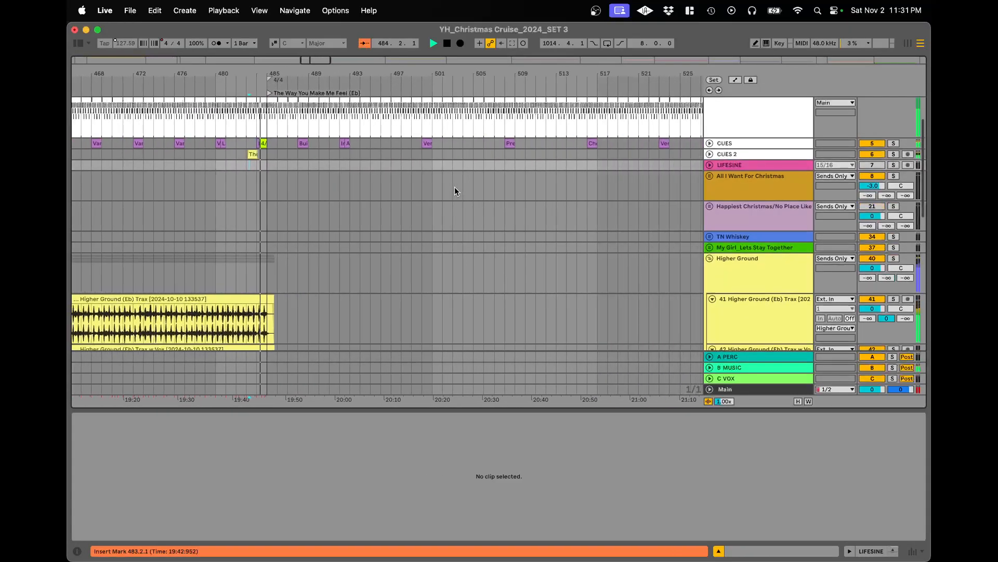
scroll(454, 191, down, 5)
key(space)
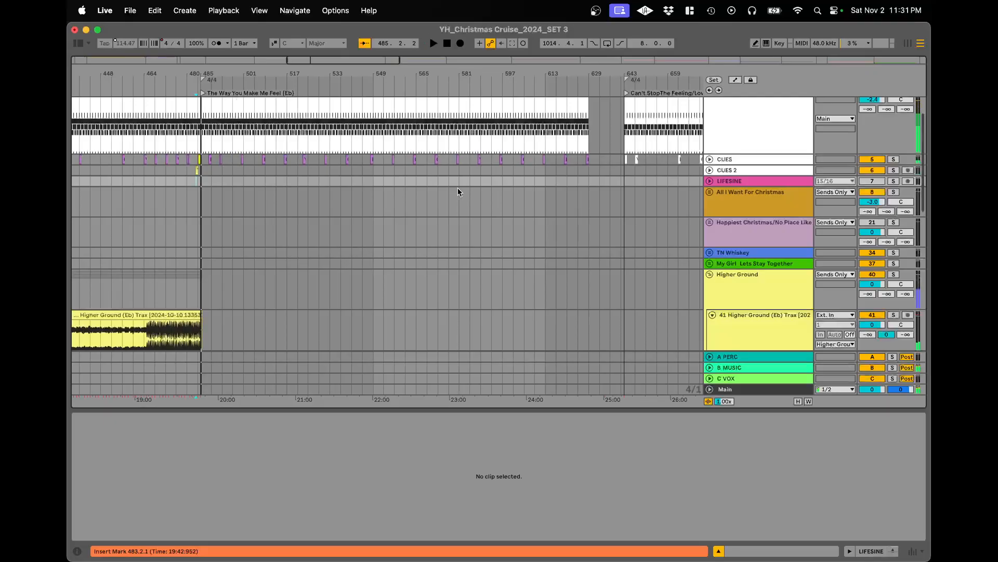
- Look through the program settings and check the Loop/Warp Short Samples option under Record, Warp & Launch
key(super+comma)
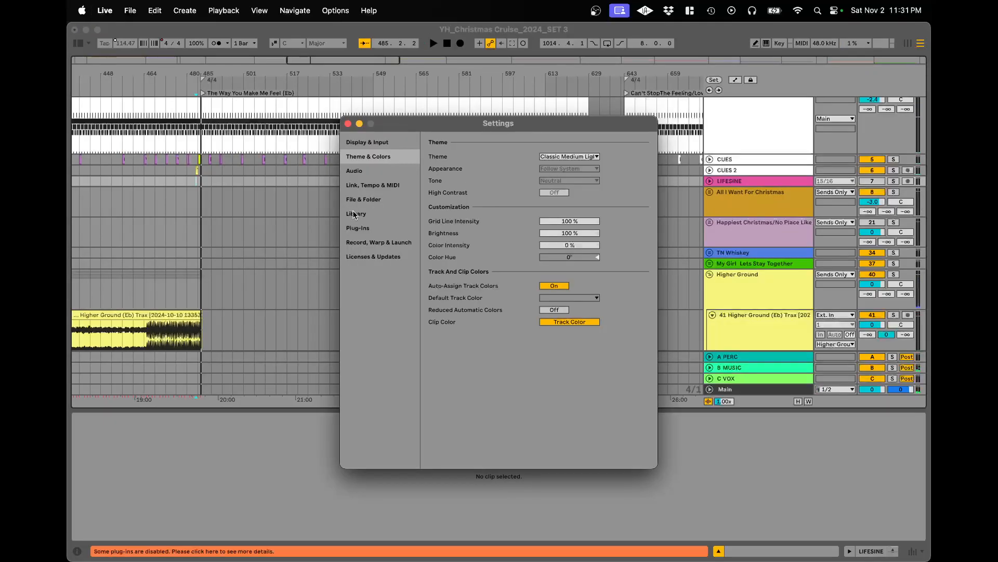
click(358, 173)
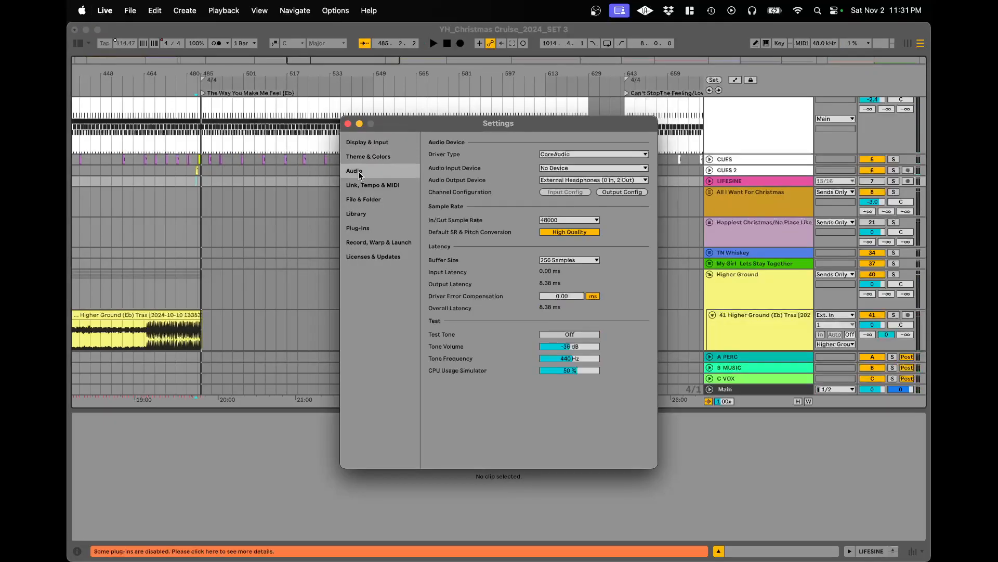
click(366, 201)
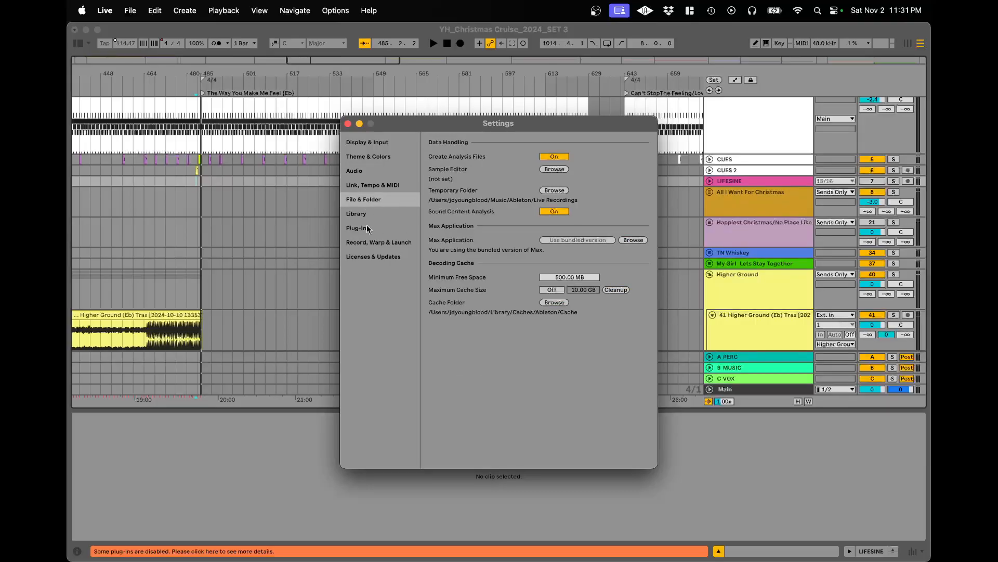
click(359, 213)
click(364, 243)
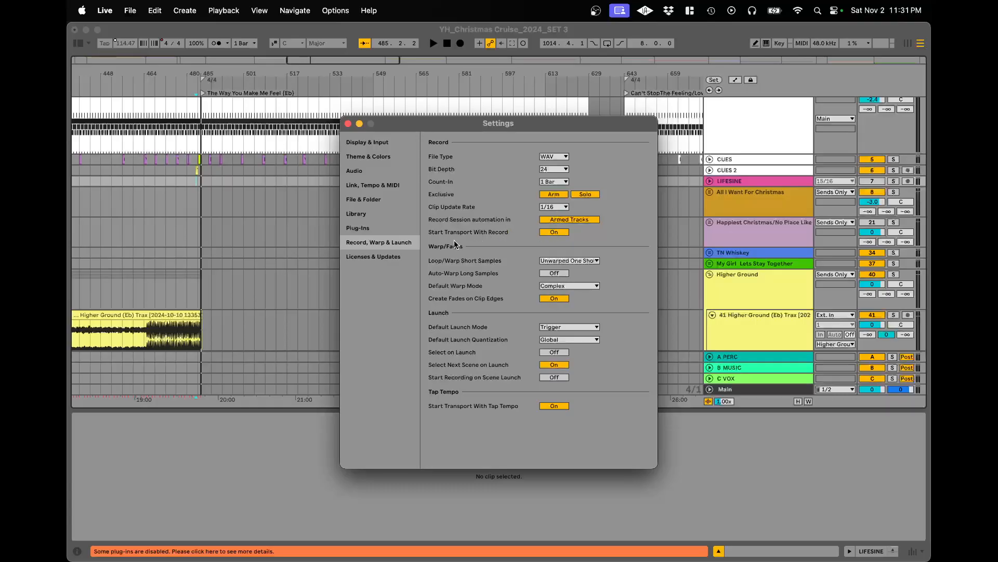
click(569, 260)
click(568, 260)
click(348, 124)
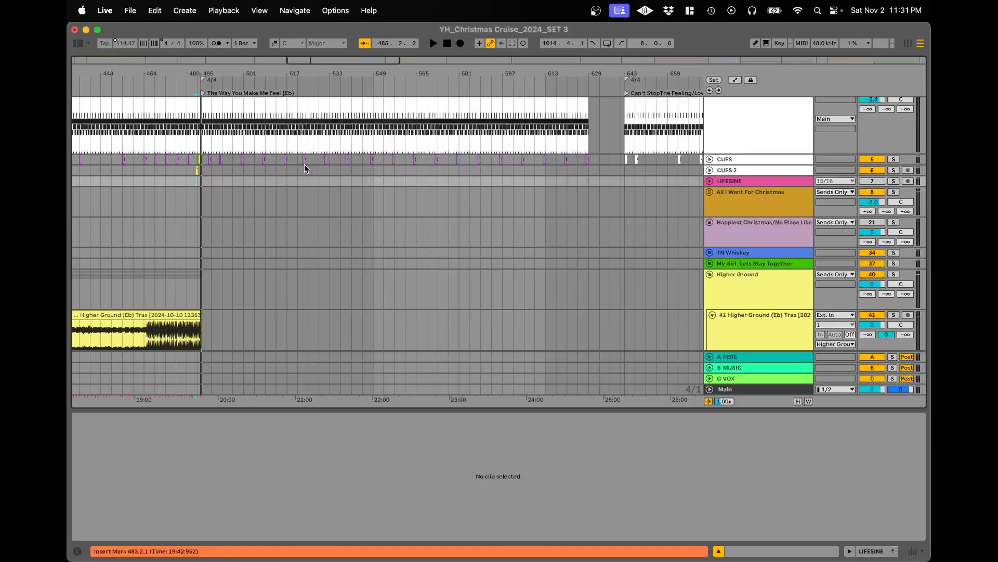
- Check the warp state of the What Christmas Means To Me announce clip and of all announce clips on the CUES 2 track
scroll(380, 179, down, 3)
scroll(386, 185, right, 3)
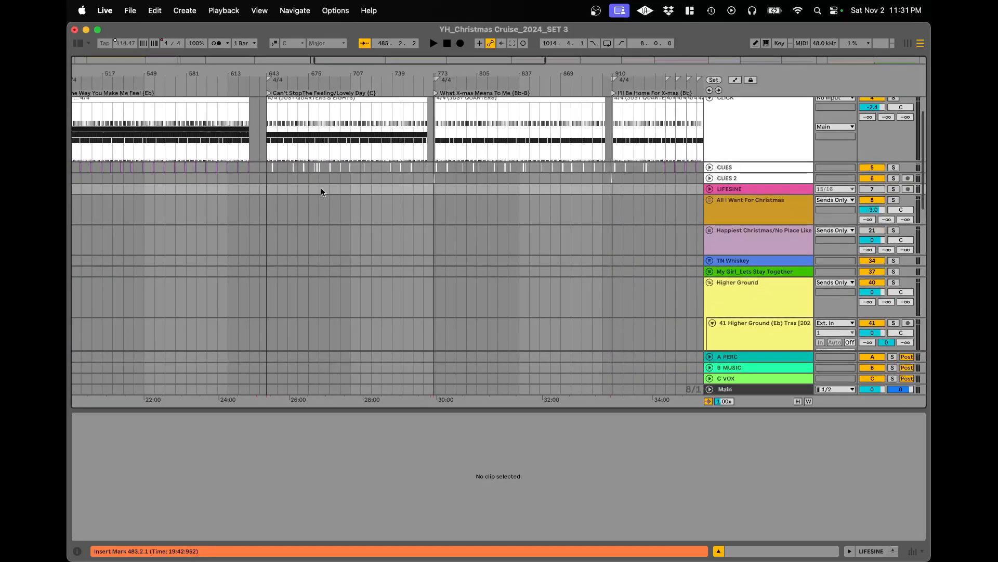
scroll(429, 196, up, 5)
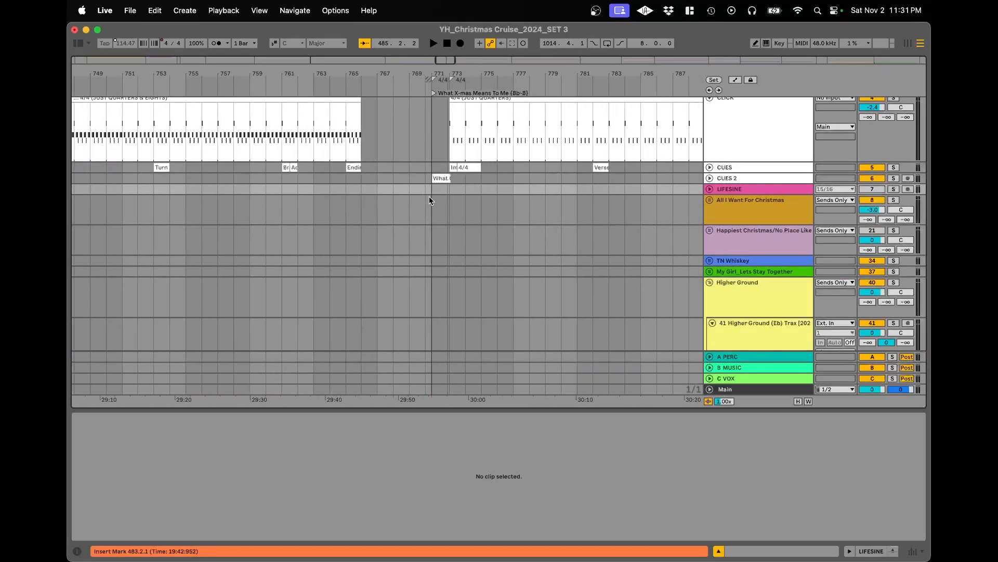
click(441, 178)
scroll(441, 179, down, 15)
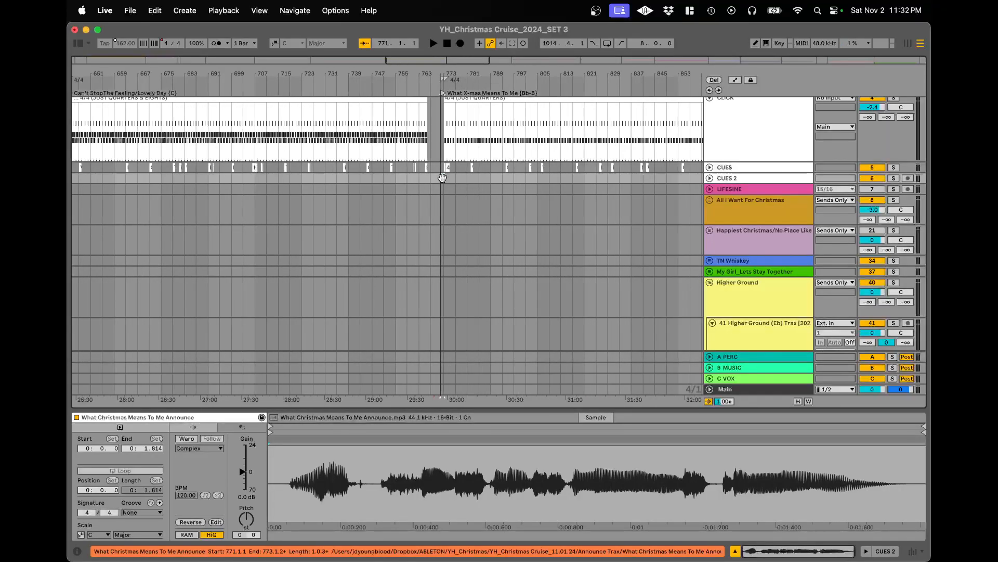
drag(700, 181, 69, 182)
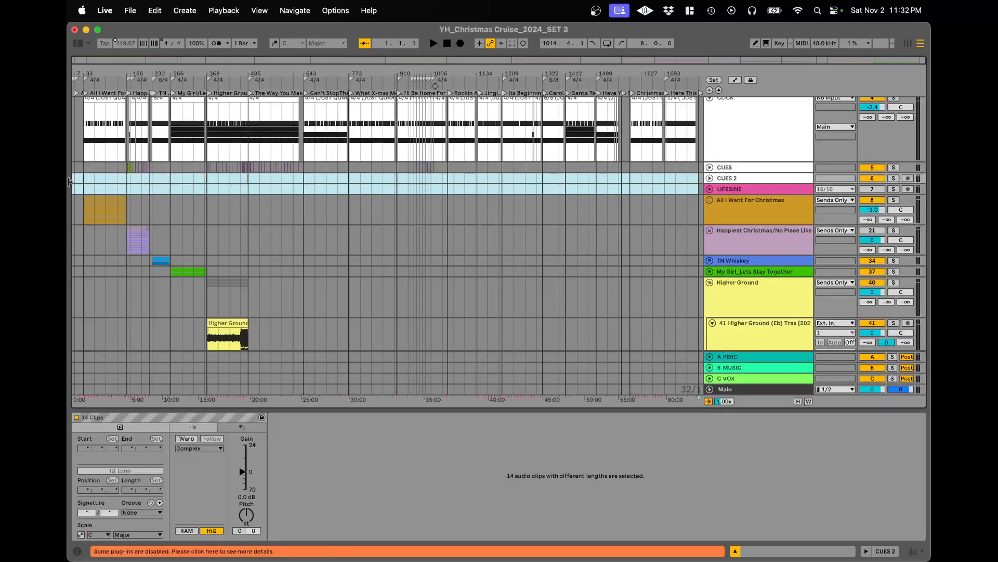
click(74, 177)
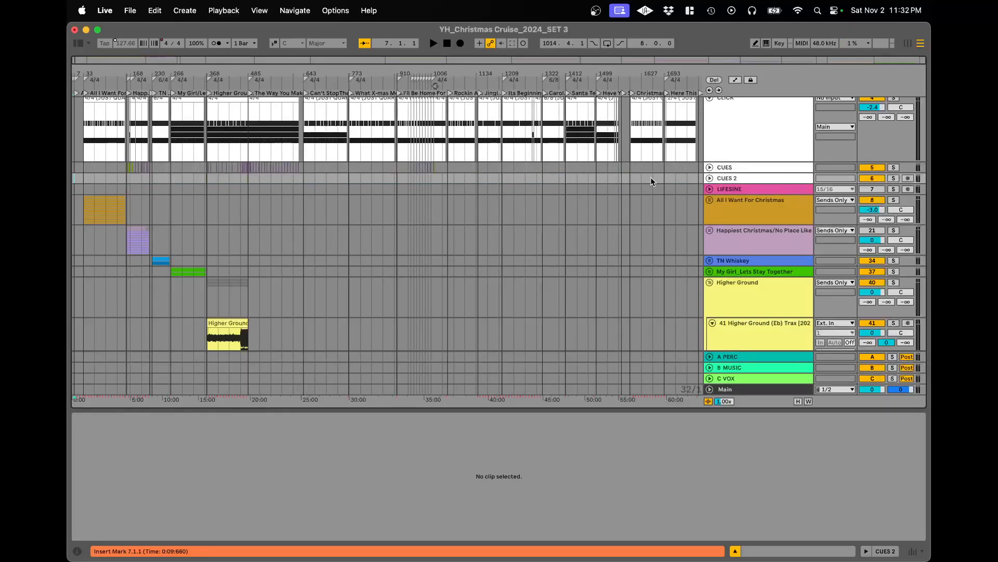
click(700, 176)
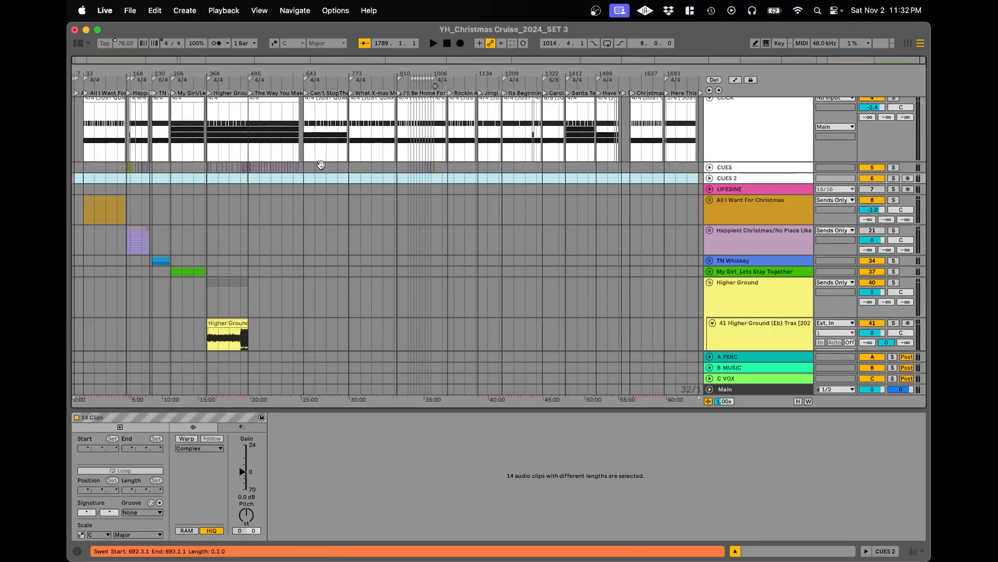
- Unfold the CUES 2 track to show its announce waveforms and go to I'll Be Home For X-mas at bar 910
click(387, 196)
key(plus)
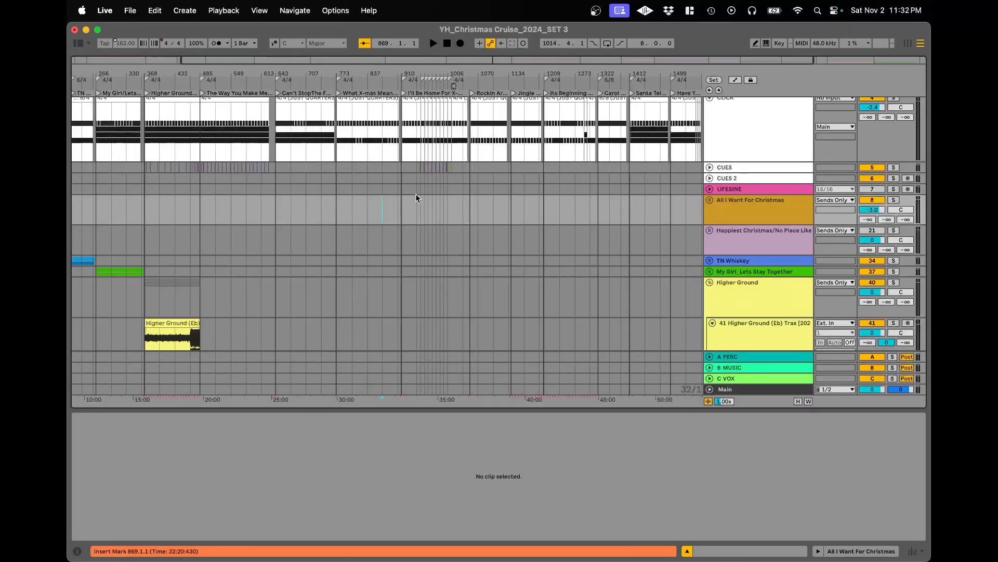
click(708, 178)
key(plus)
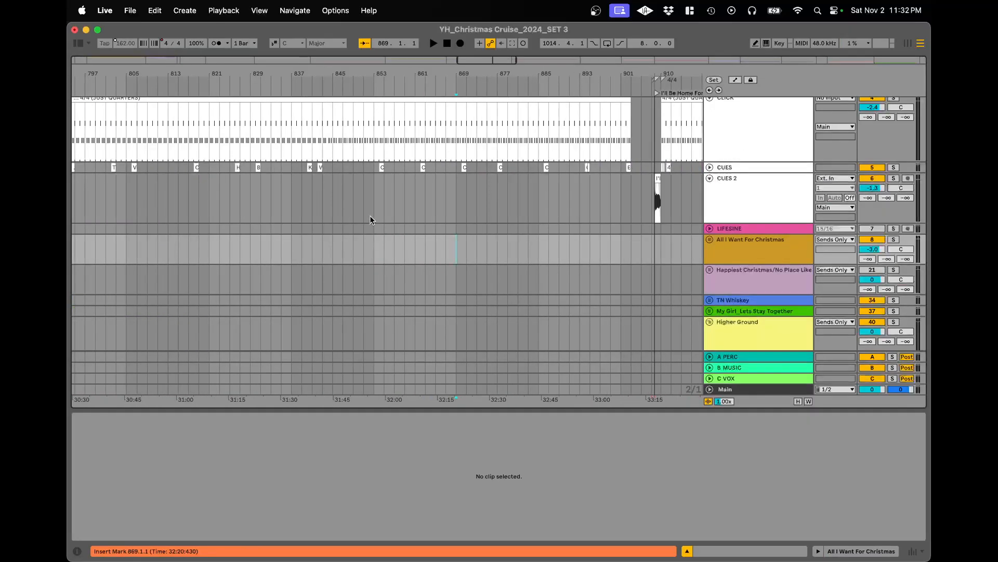
scroll(369, 215, right, 5)
scroll(370, 215, down, 3)
scroll(432, 202, right, 4)
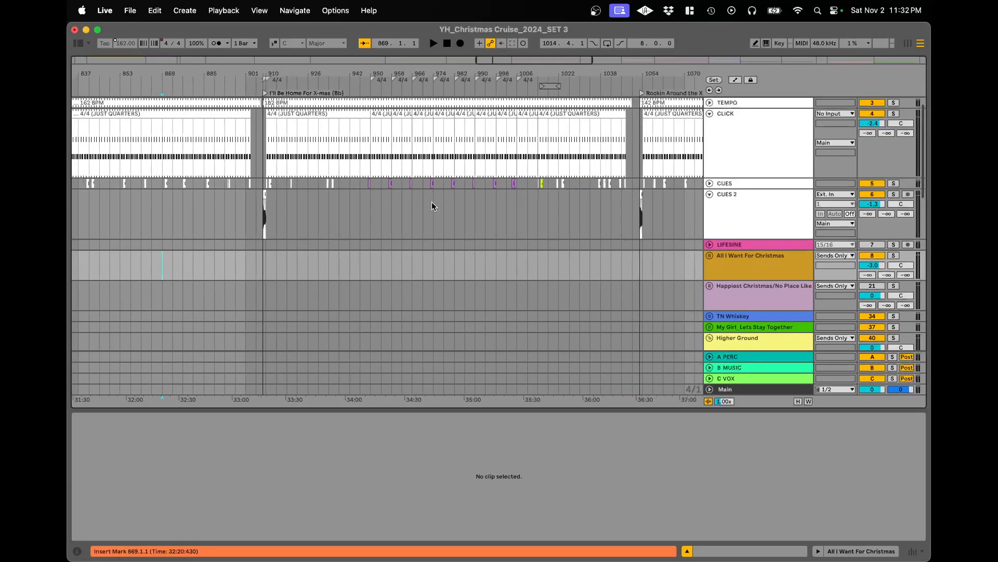
scroll(400, 215, up, 2)
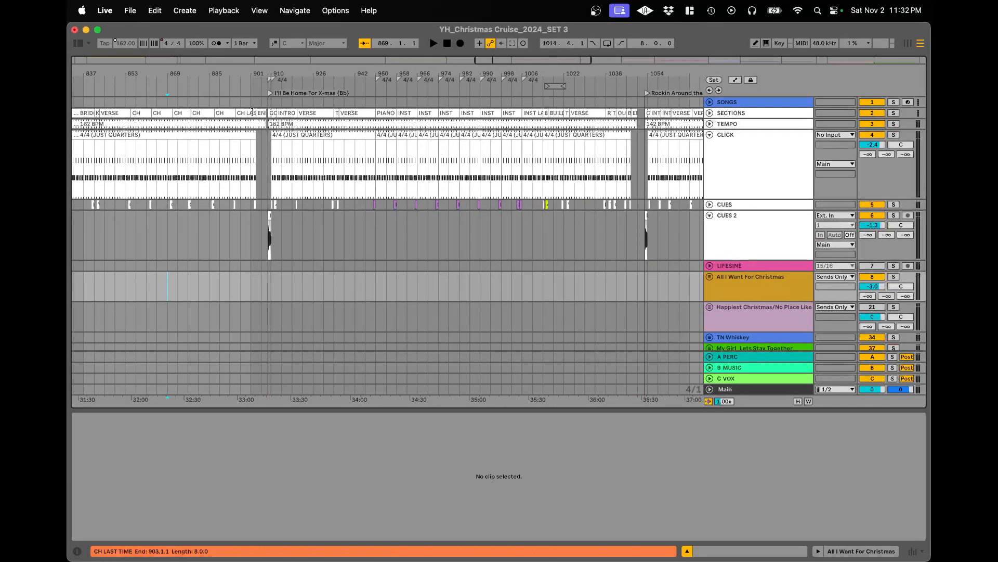
- Examine the click, section and cue layout of I'll Be Home For X-mas from the piano section at bar 950 through the repeated INST sections
click(375, 163)
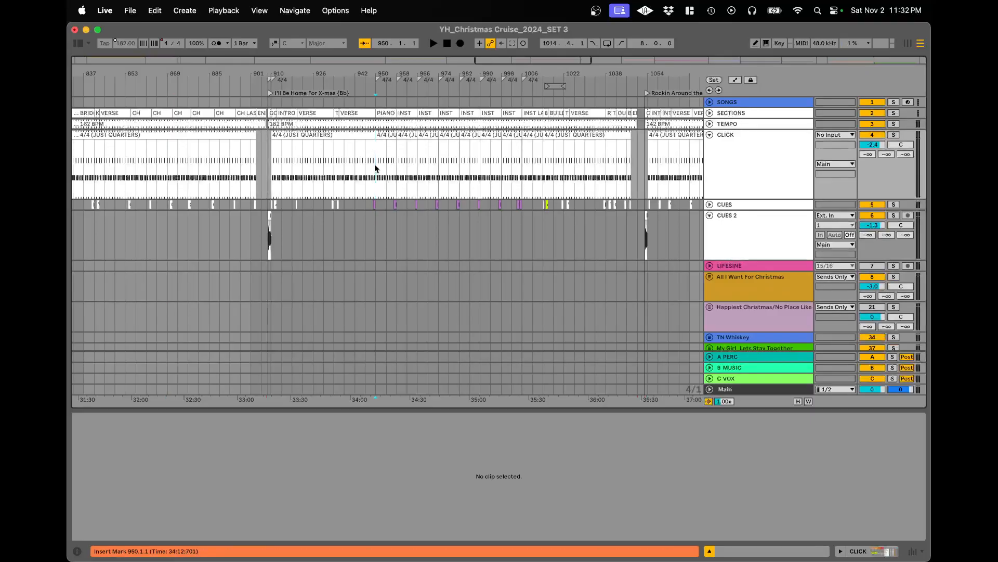
scroll(375, 158, up, 3)
scroll(375, 161, down, 3)
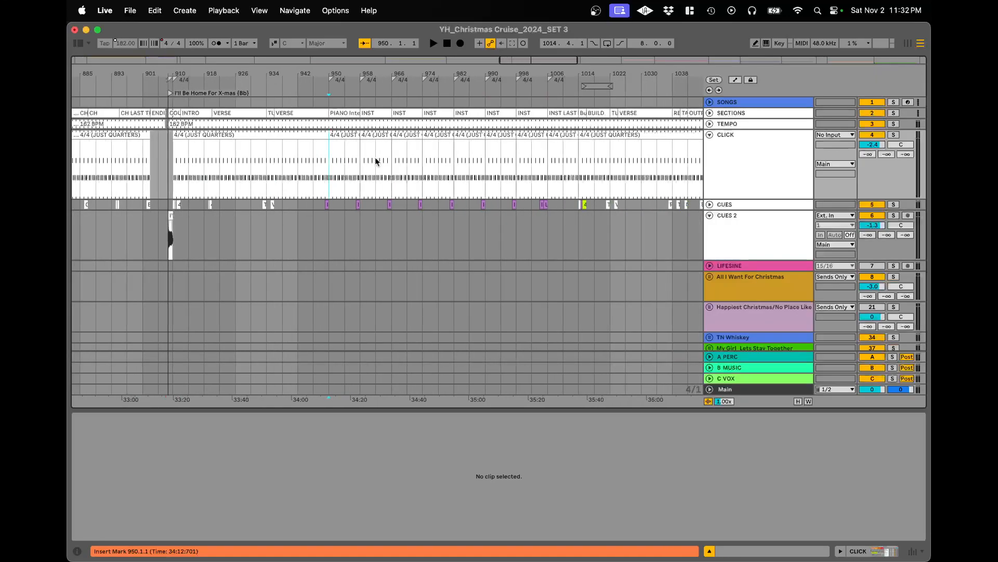
click(358, 159)
click(329, 162)
click(393, 159)
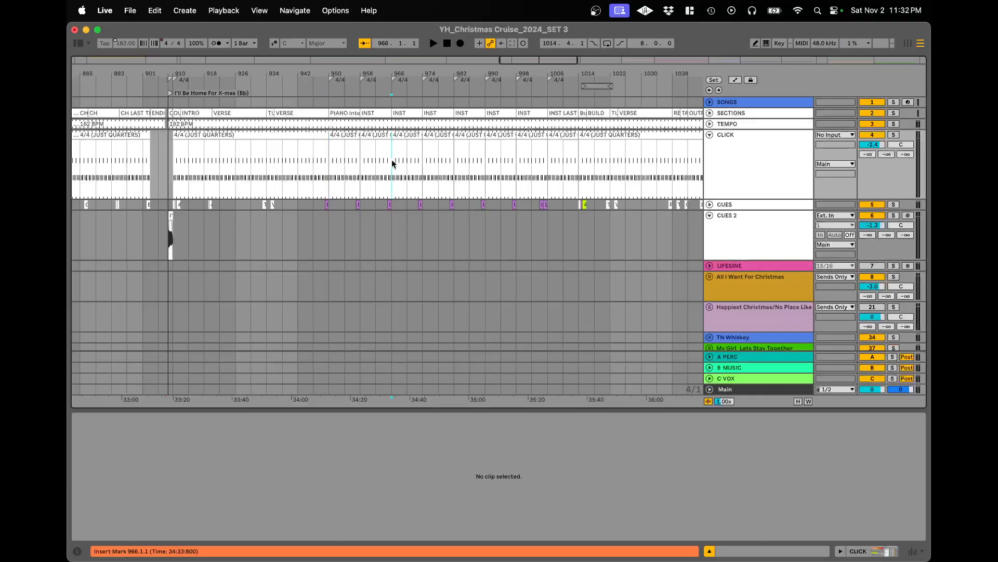
scroll(502, 159, down, 2)
click(492, 161)
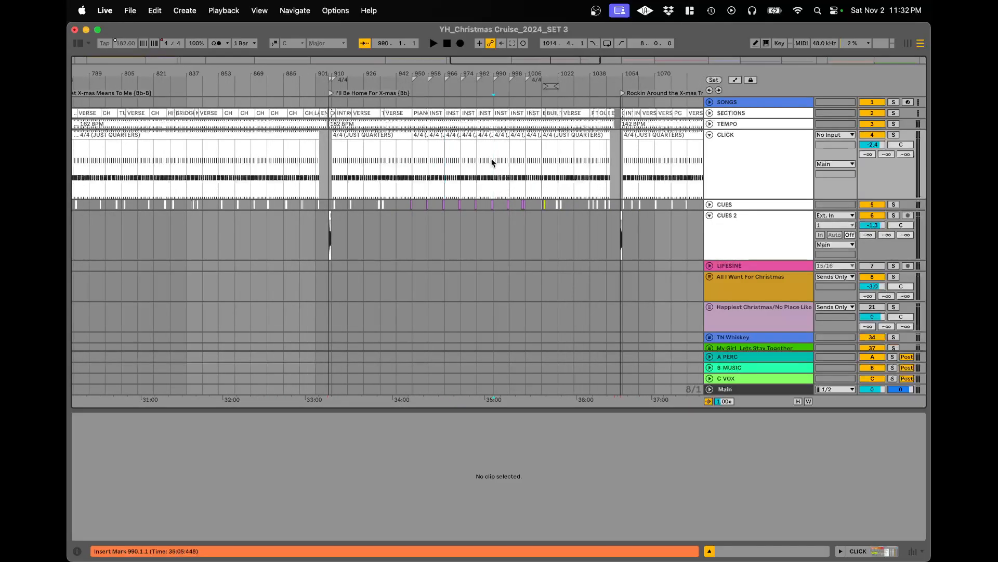
click(413, 150)
scroll(413, 147, right, 2)
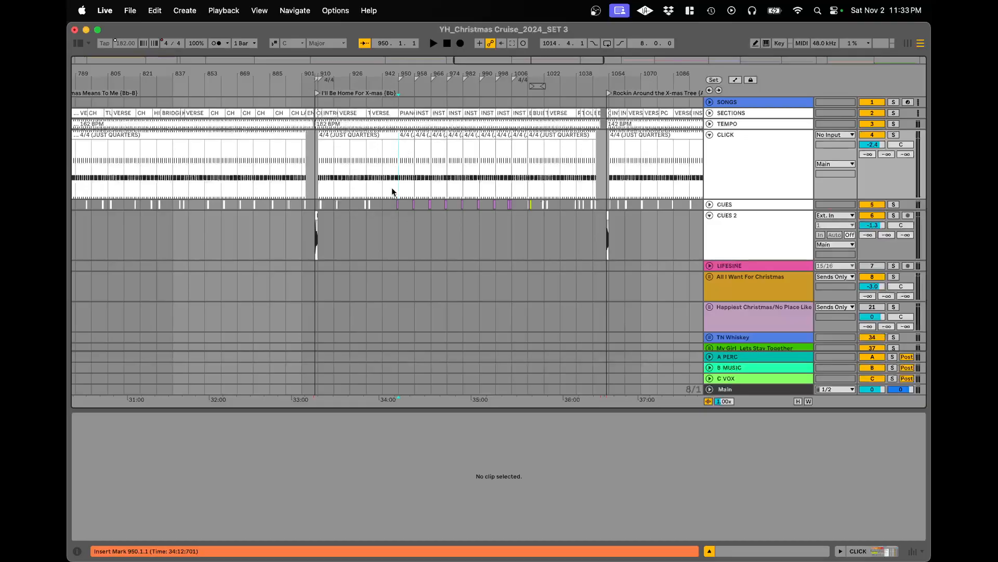
scroll(405, 156, up, 5)
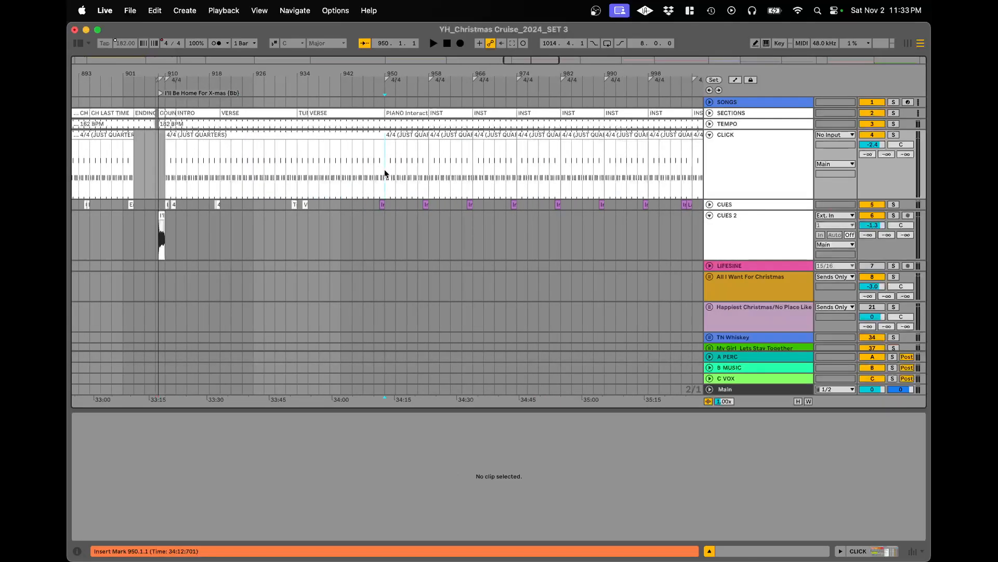
scroll(386, 169, right, 3)
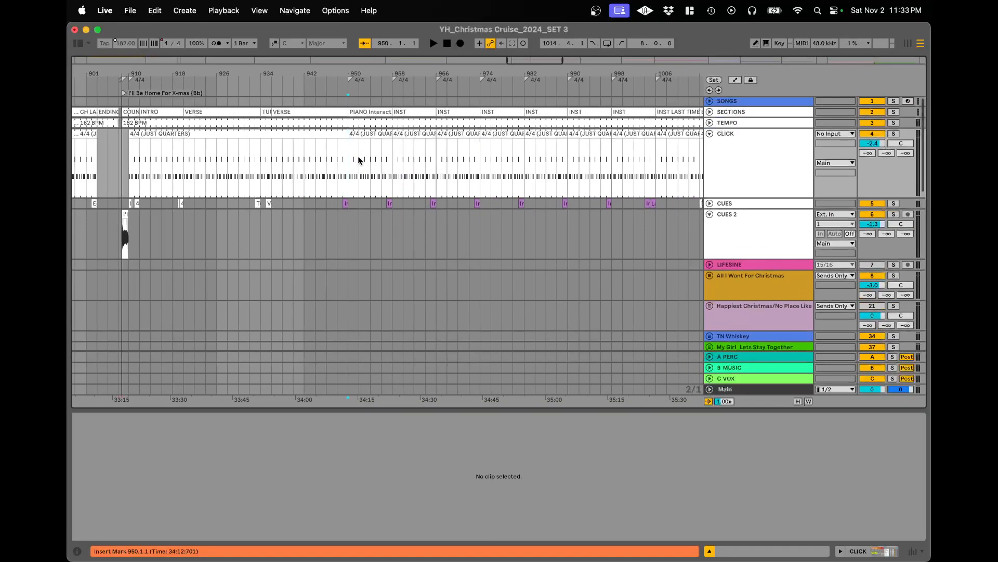
- Select the eight-bar PIANO Interact section and its click from bar 950 to 958 to review the loop range
click(381, 122)
key(z)
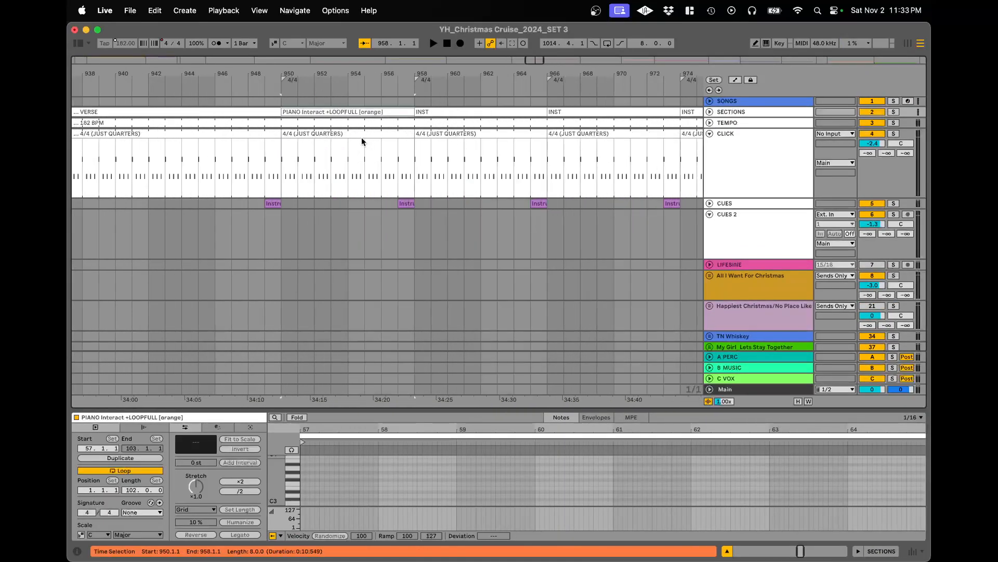
drag(281, 170, 408, 174)
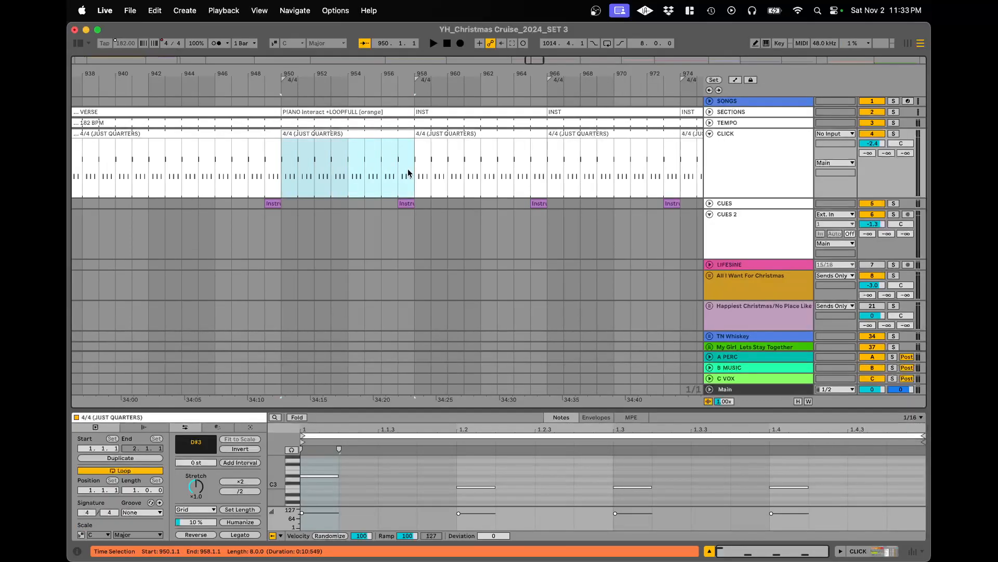
scroll(408, 169, down, 5)
scroll(411, 170, right, 5)
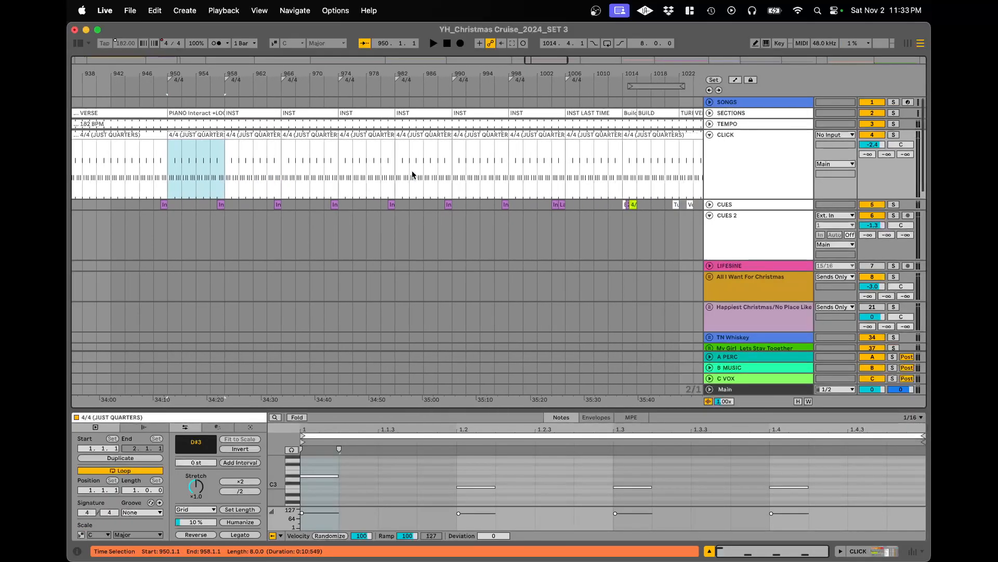
scroll(411, 170, down, 3)
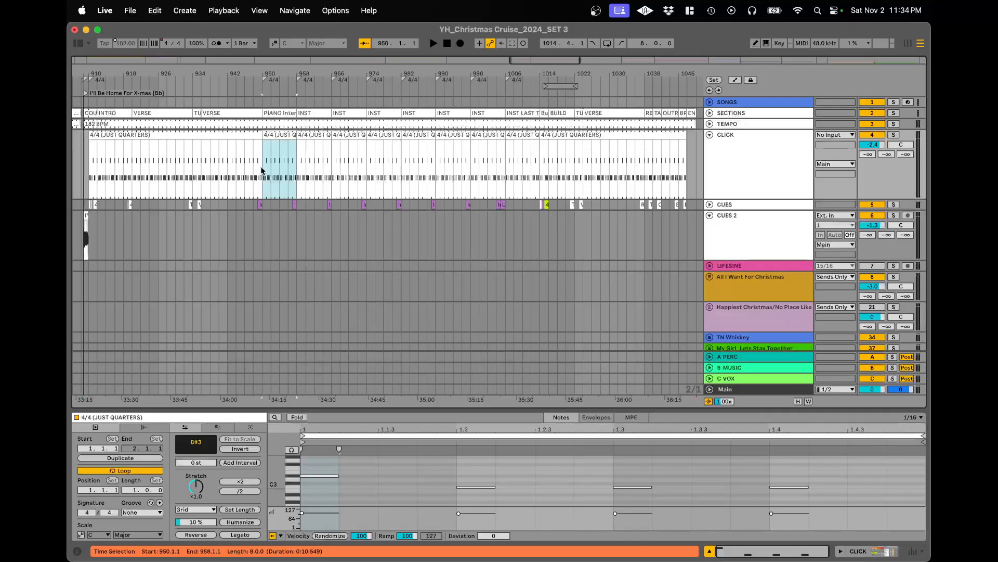
- Highlight the whole stretch of sections and clicks from bar 1006 back to the piano section at bar 950
click(504, 167)
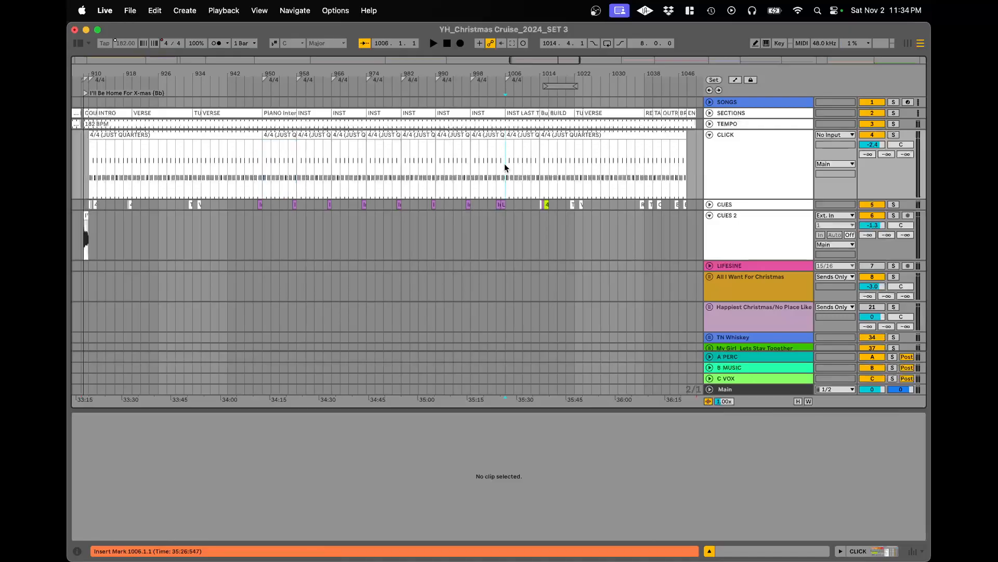
drag(505, 143, 262, 114)
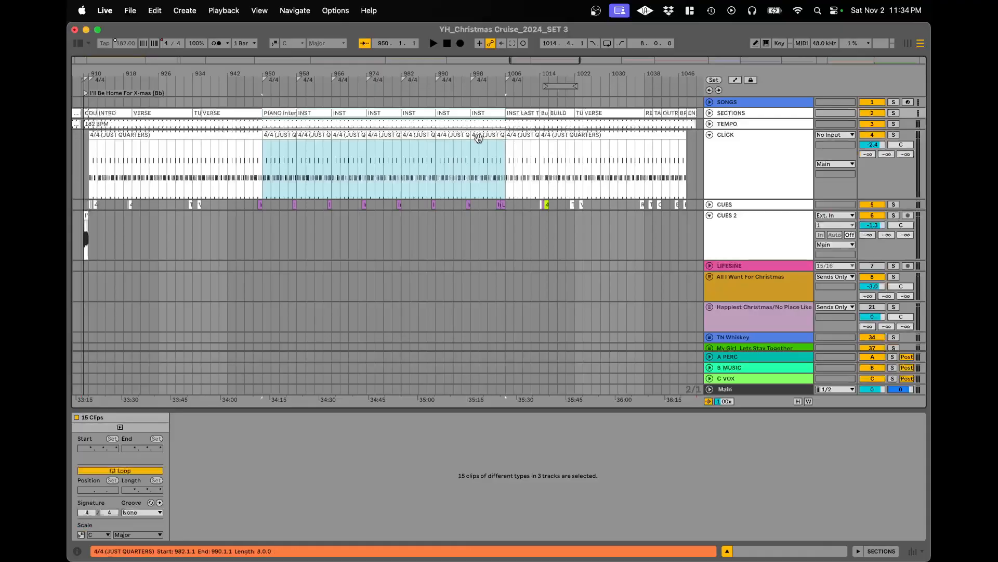
click(270, 153)
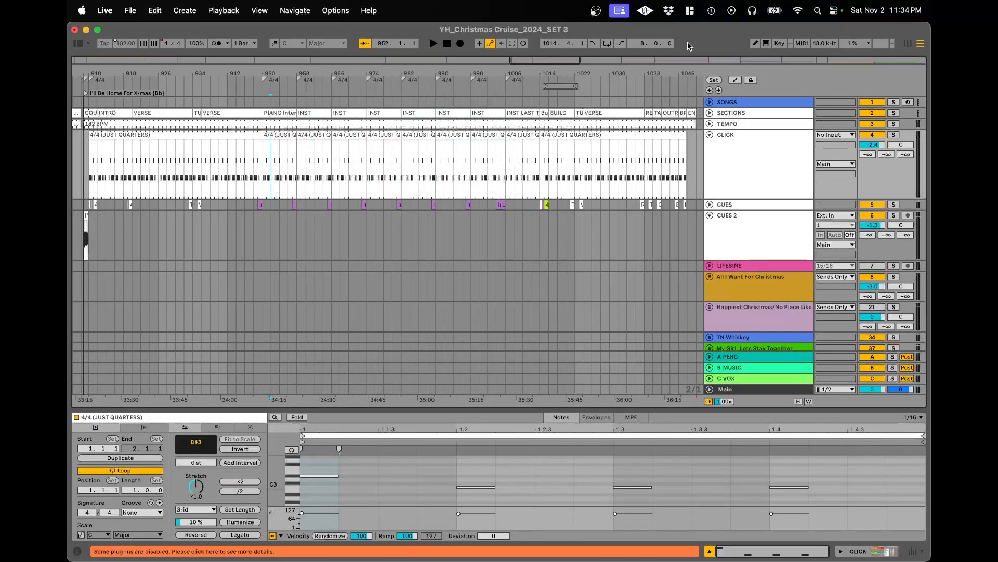
- Inspect the PIANO Interact +LOOPFULL [orange] section clip and its starting point at bar 950 within I'll Be Home For X-mas
key(plus)
key(plus)
key(plus)
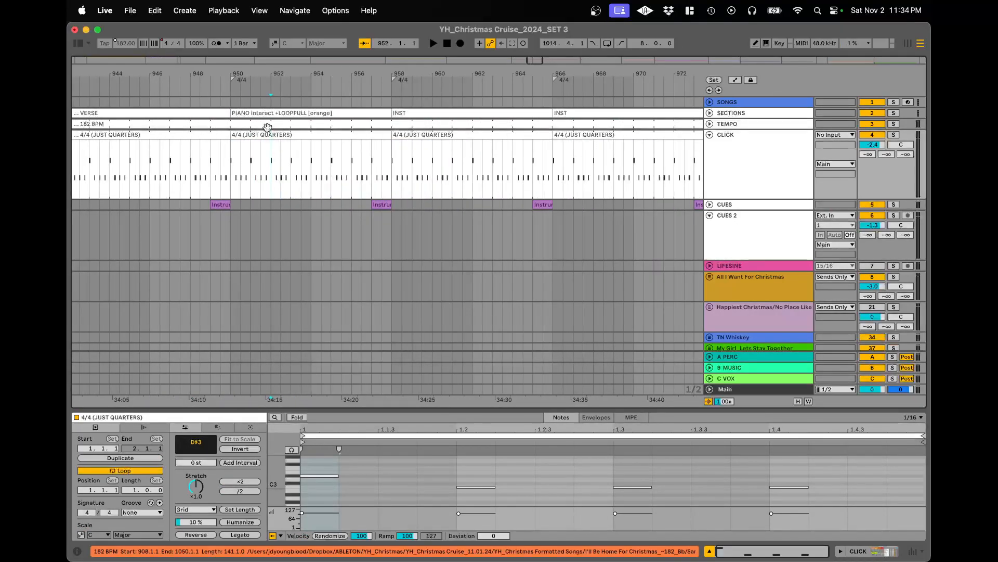
click(301, 115)
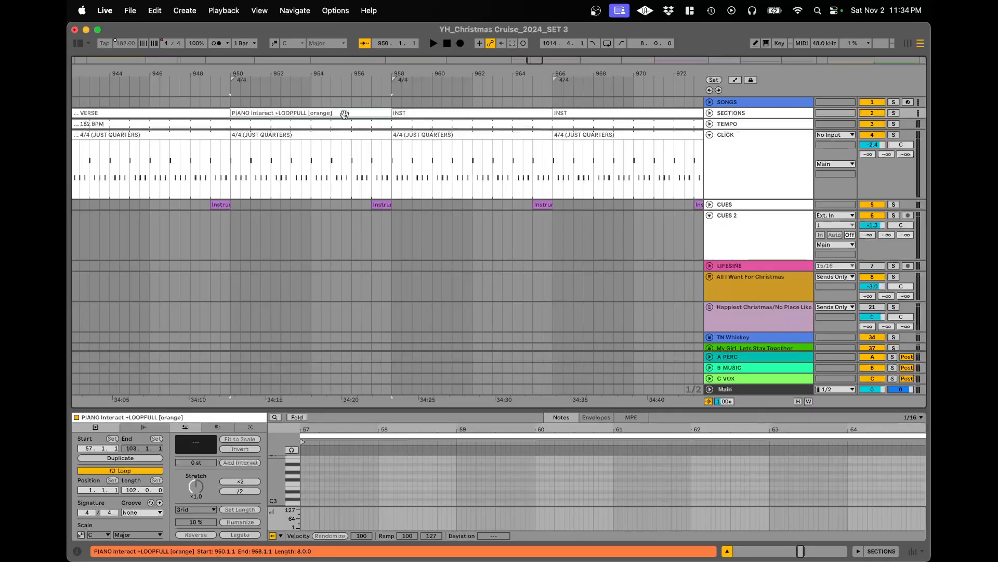
click(210, 165)
click(232, 165)
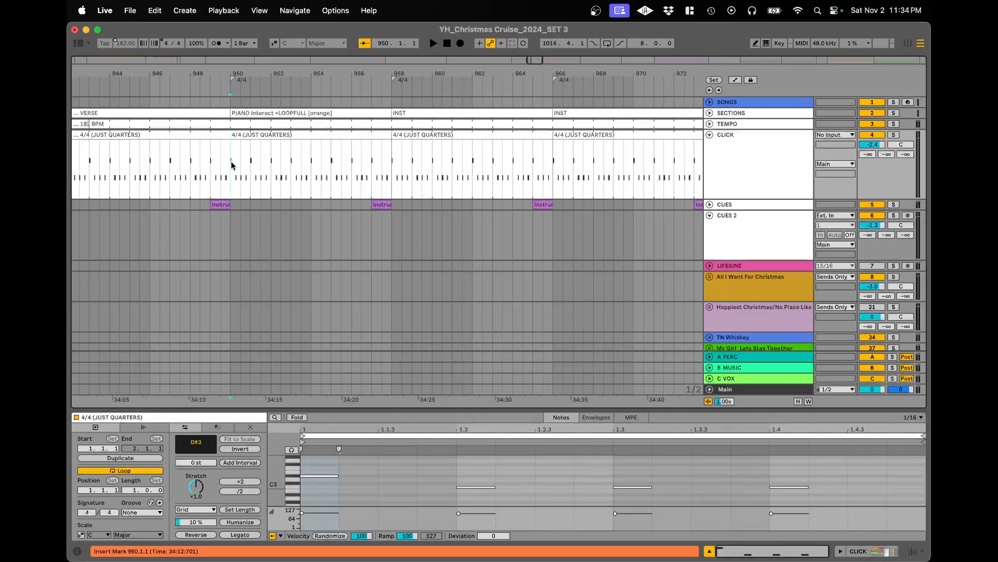
click(298, 112)
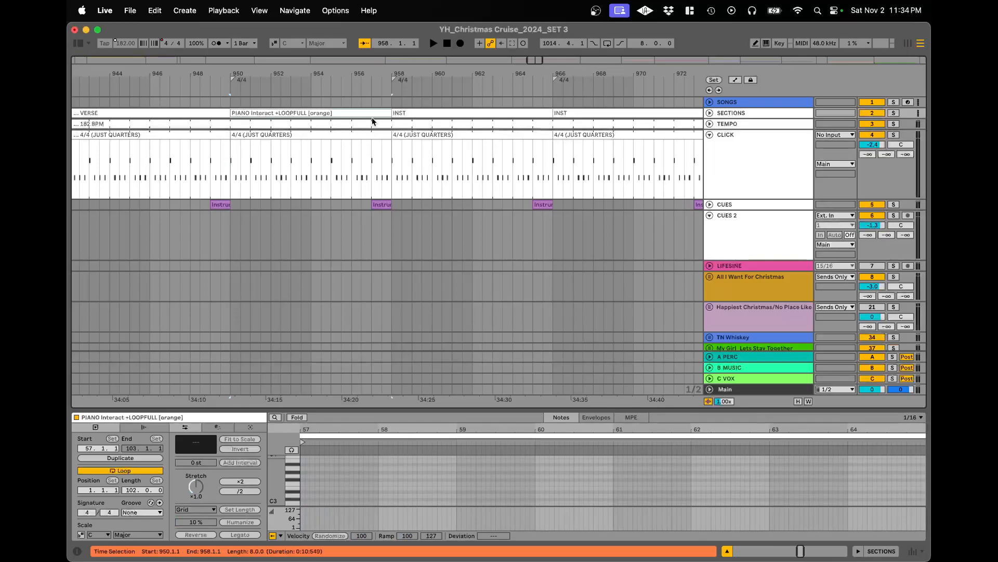
scroll(350, 165, down, 5)
scroll(360, 161, down, 5)
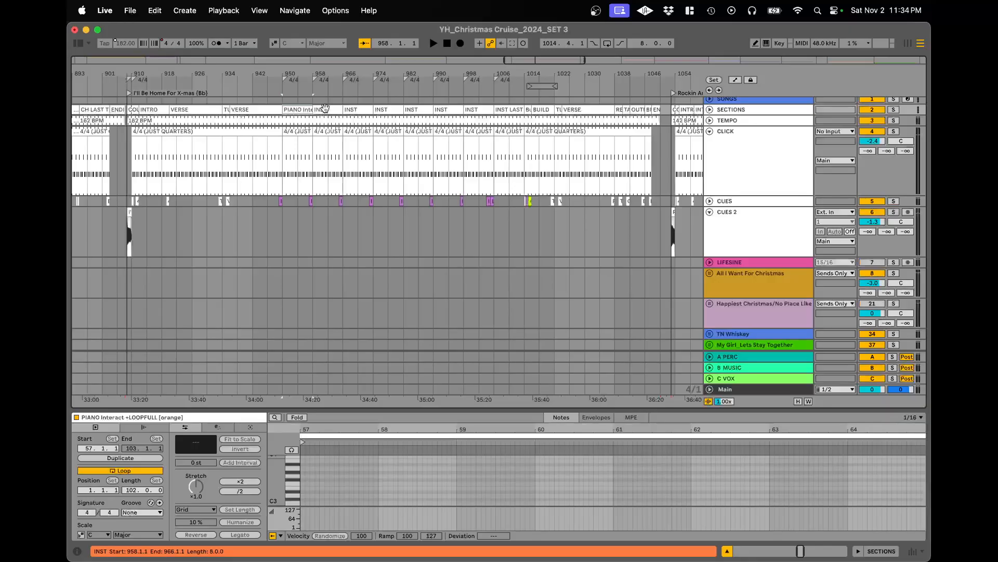
- Select the SECTIONS clips from the first INST through INST LAST TIME and unfold the SECTIONS track
click(311, 151)
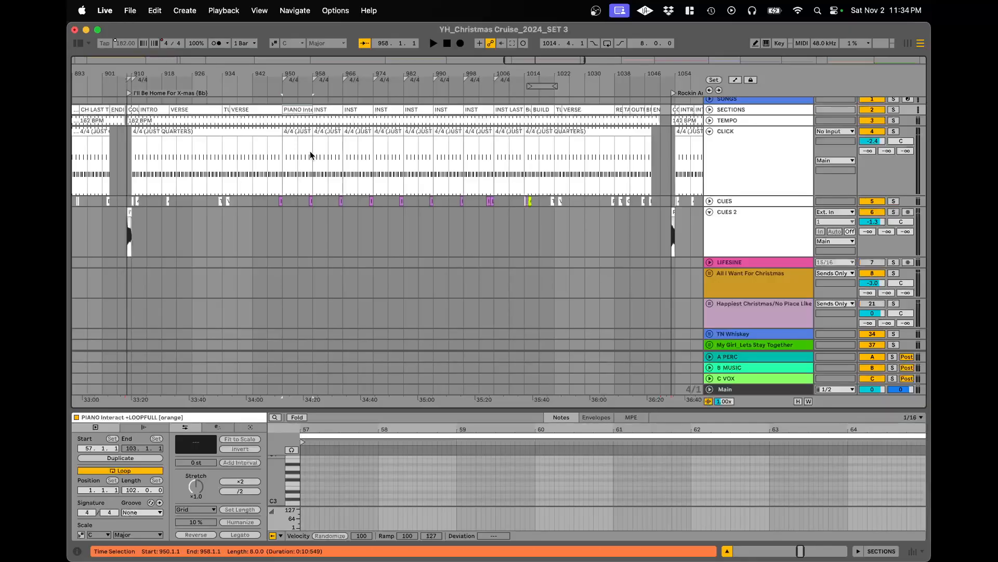
click(327, 109)
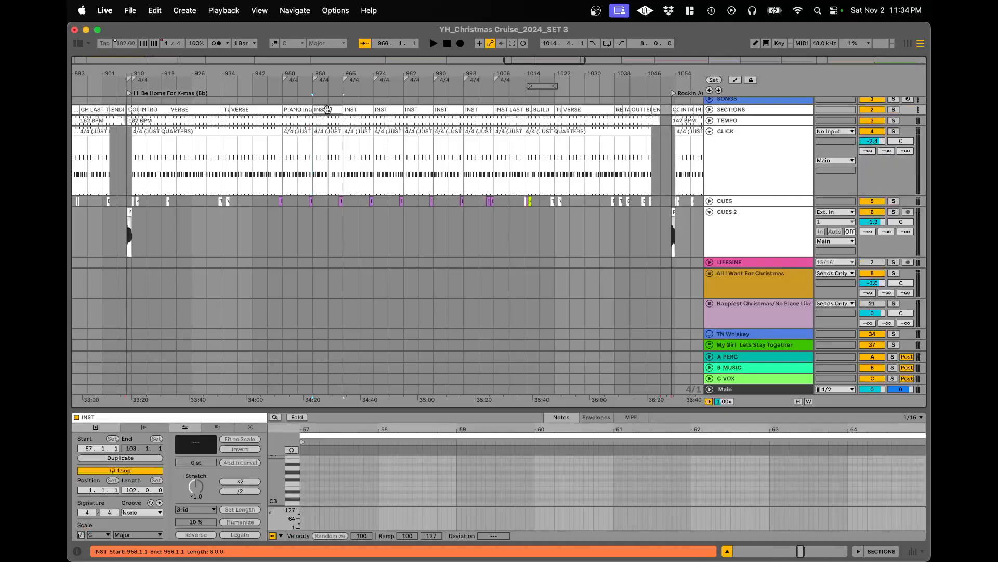
shift+click(473, 110)
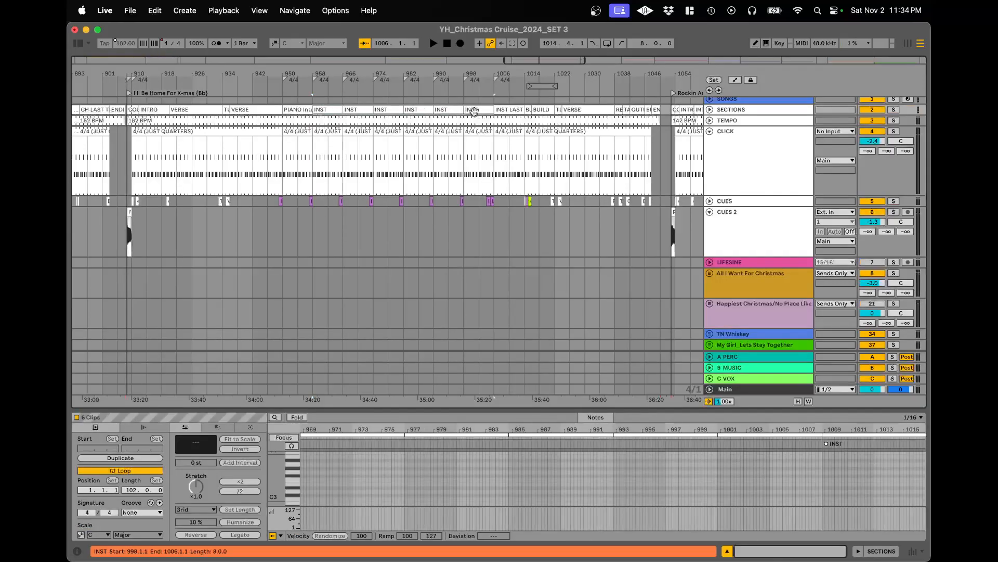
shift+click(508, 109)
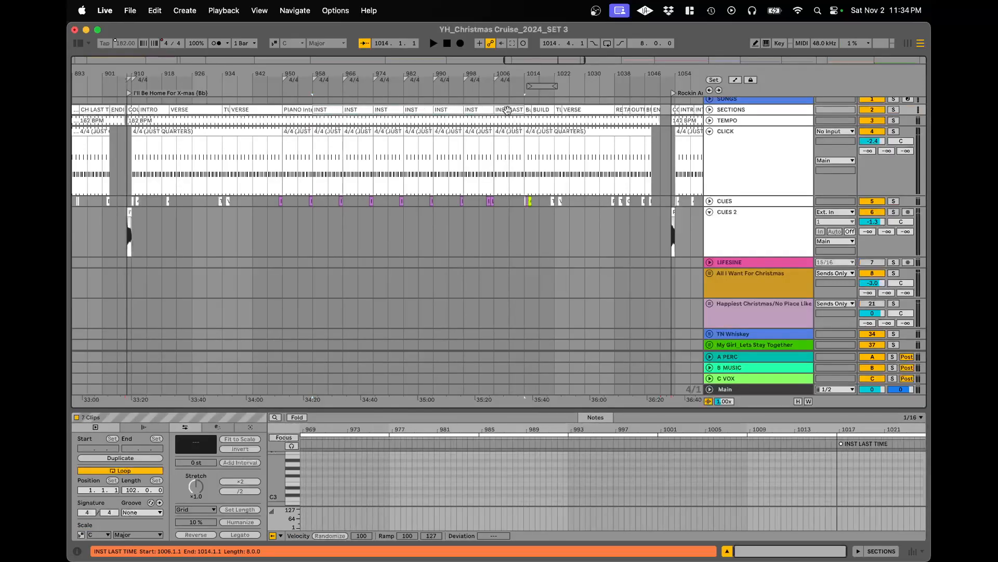
click(710, 110)
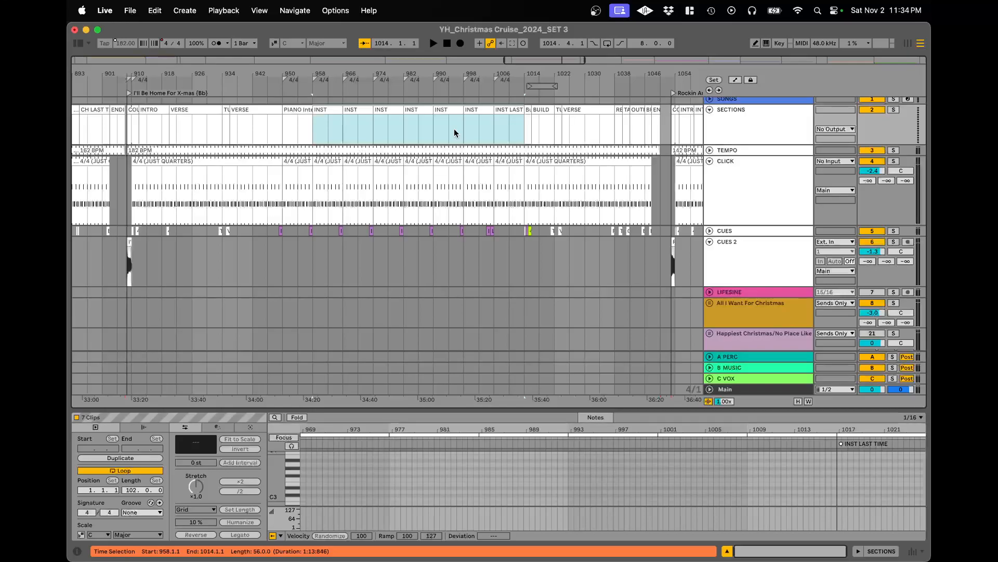
- Inspect the section boundaries at the start of Build Count OFF, bar 1014, and of INST LAST TIME, bar 1006
scroll(469, 120, up, 5)
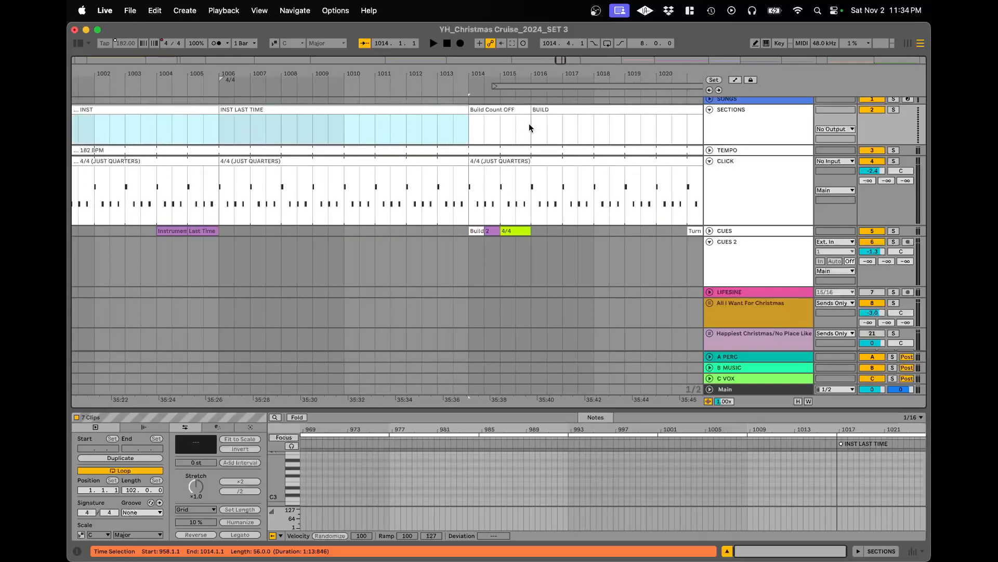
click(469, 122)
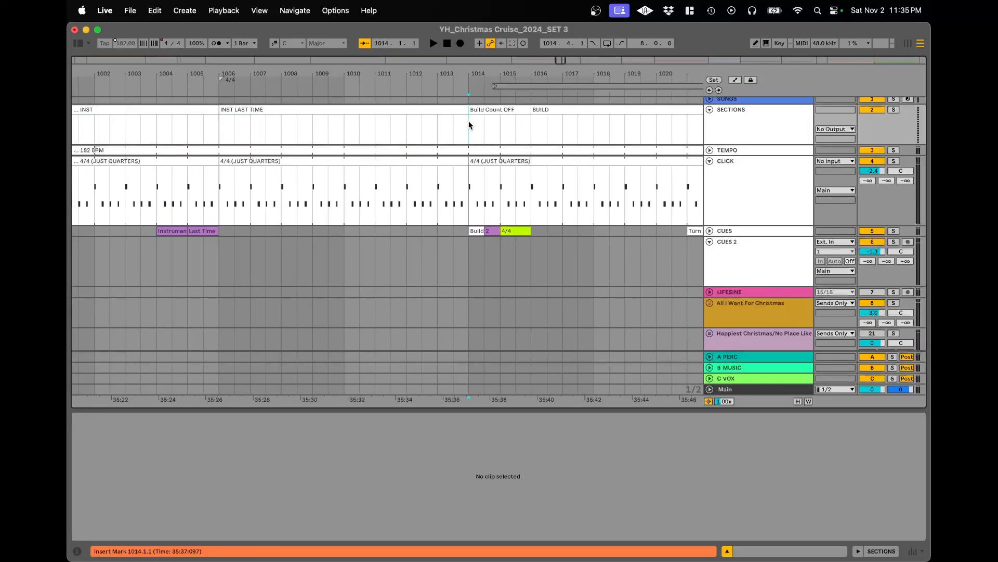
scroll(469, 123, down, 1)
click(284, 126)
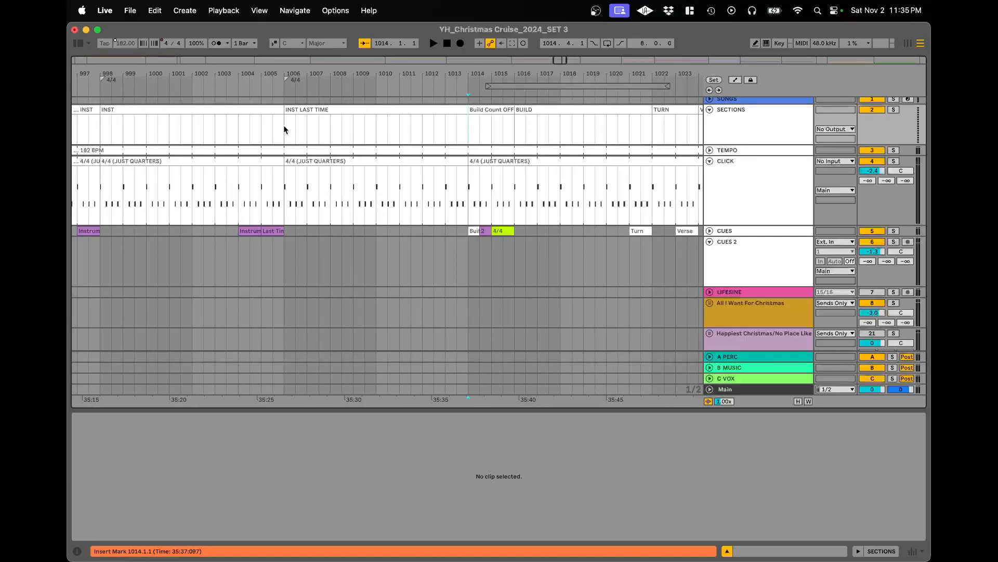
scroll(284, 129, down, 3)
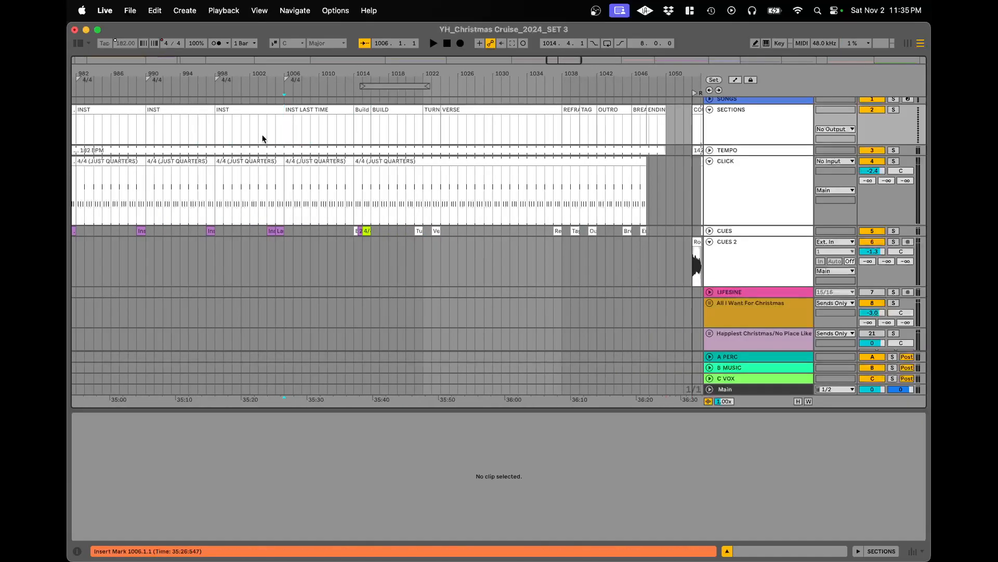
scroll(262, 139, down, 5)
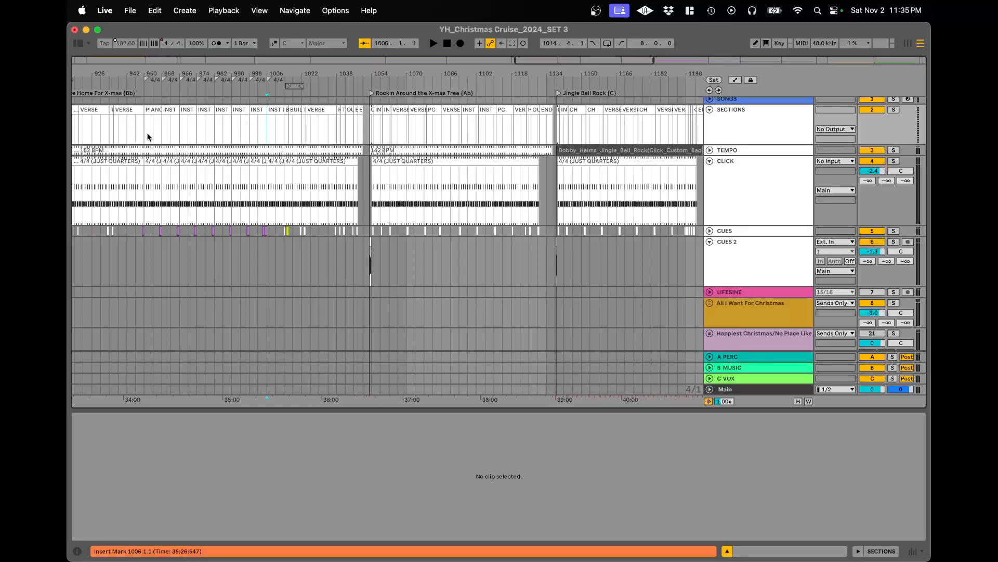
- Review the instrumental range by selecting the INST sections from bar 958 to 1006 and the PIANO Interact +LOOPFULL [orange] clip
click(145, 129)
scroll(144, 129, up, 5)
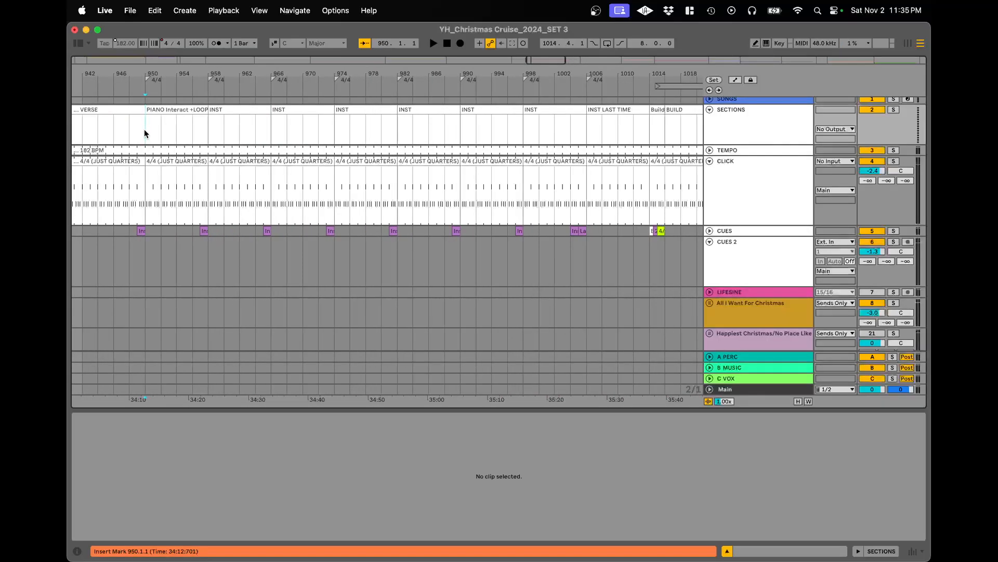
scroll(186, 129, down, 3)
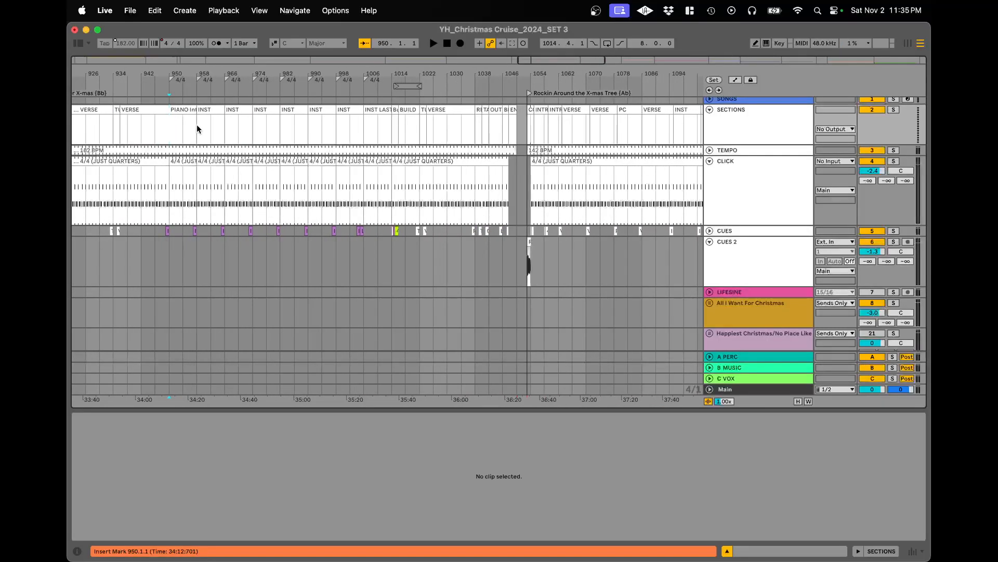
drag(203, 128, 360, 122)
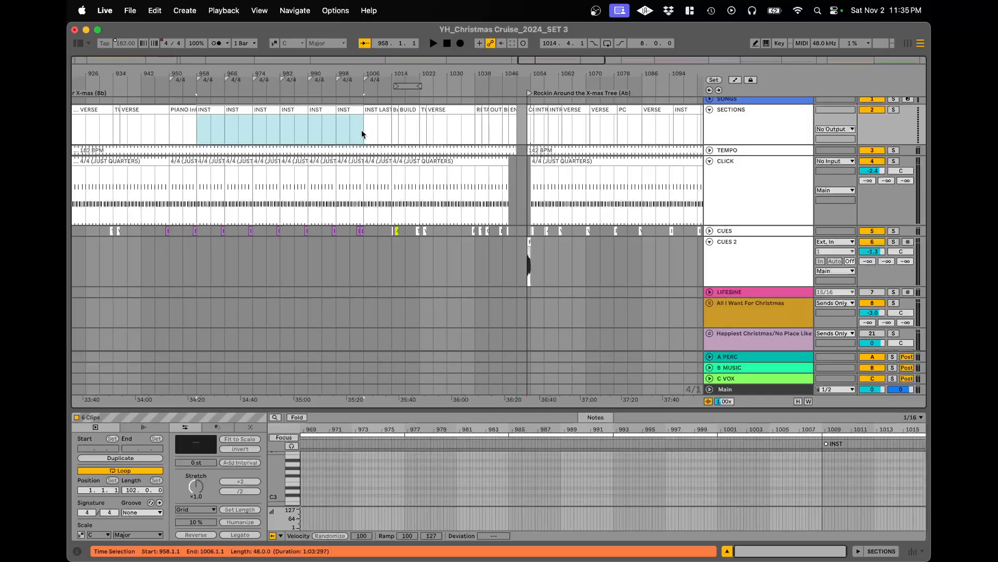
scroll(184, 125, up, 3)
click(184, 109)
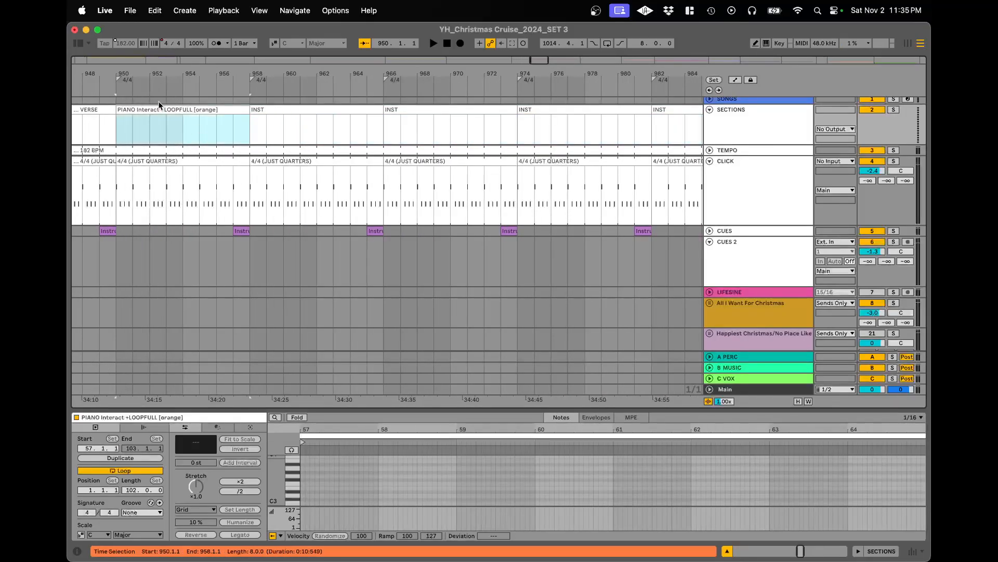
- Examine the INST LAST TIME section from bar 1006 to 1014 and the Last Time cue just before it
scroll(241, 133, down, 5)
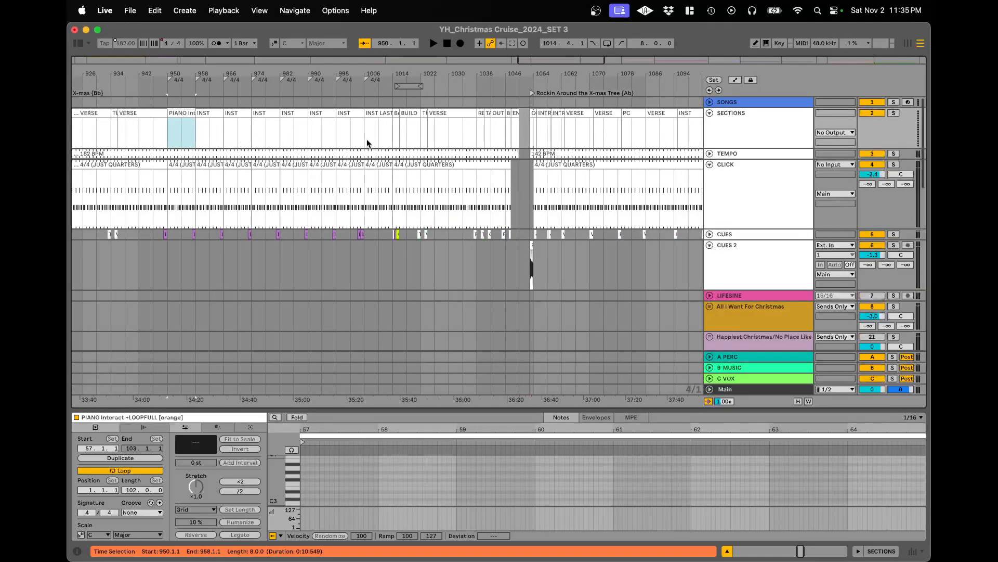
scroll(394, 138, up, 4)
drag(305, 130, 390, 122)
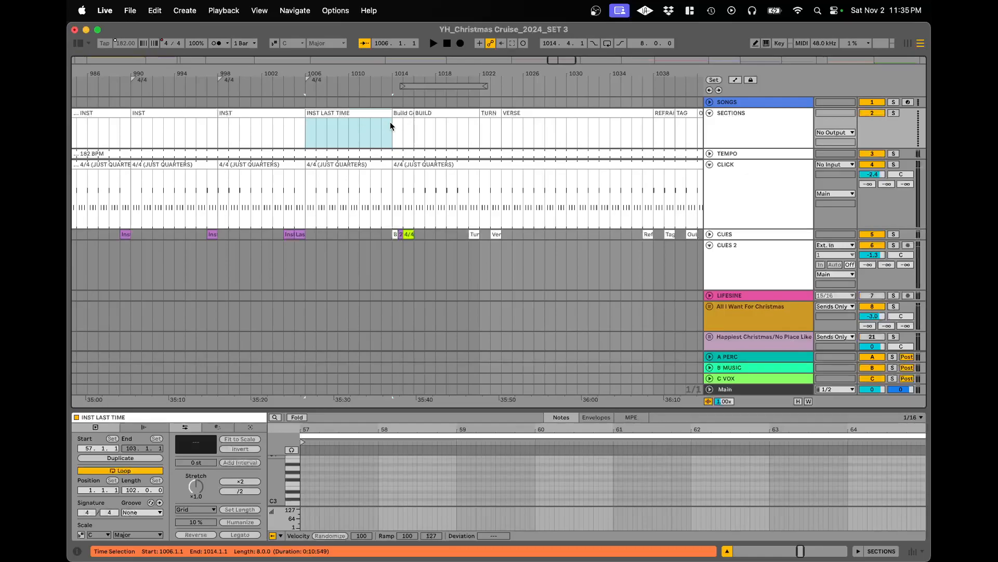
click(299, 234)
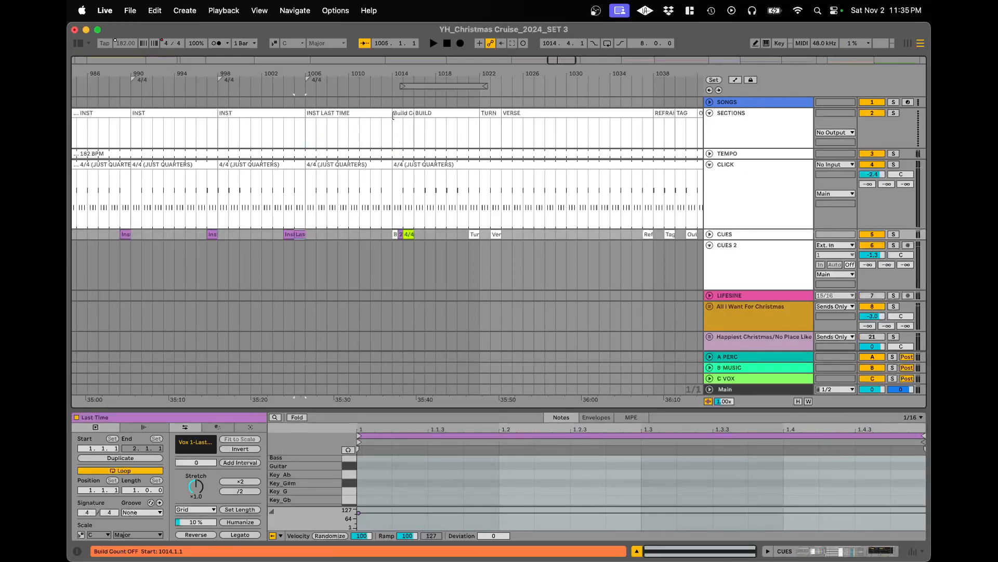
click(302, 142)
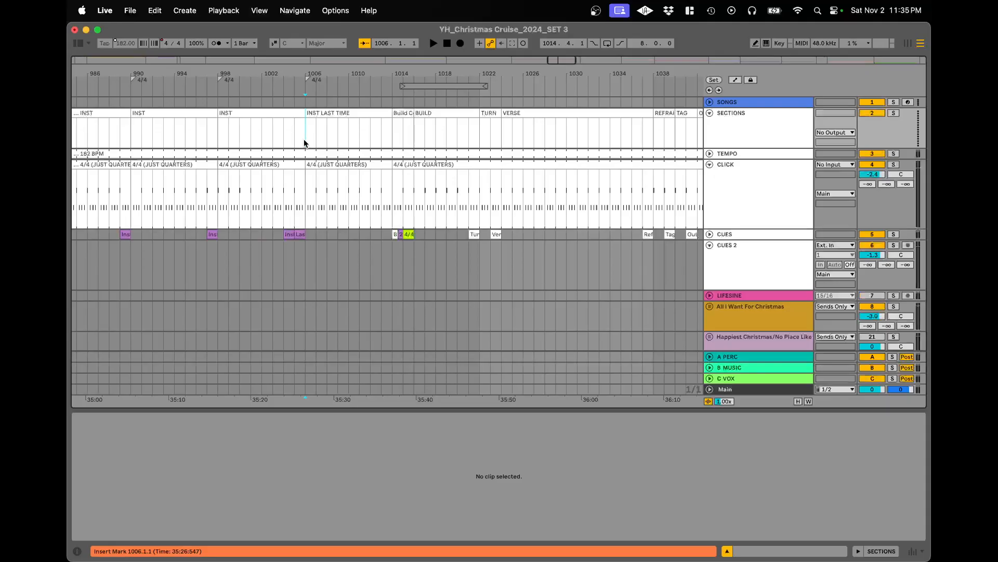
- Inspect the first INST clip after the PIANO Interact section and place the insert marker at its start, bar 958
scroll(304, 138, down, 3)
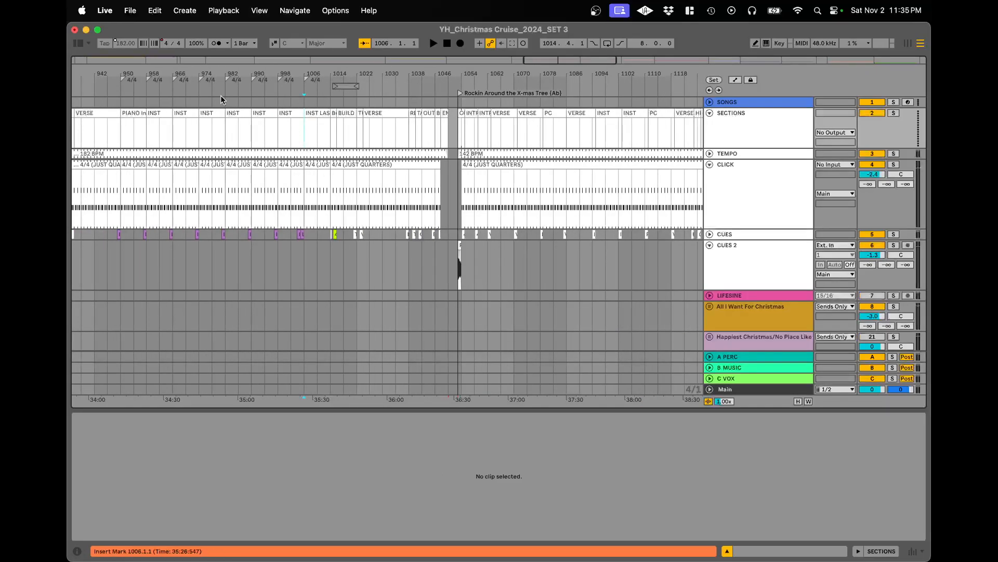
scroll(184, 129, left, 5)
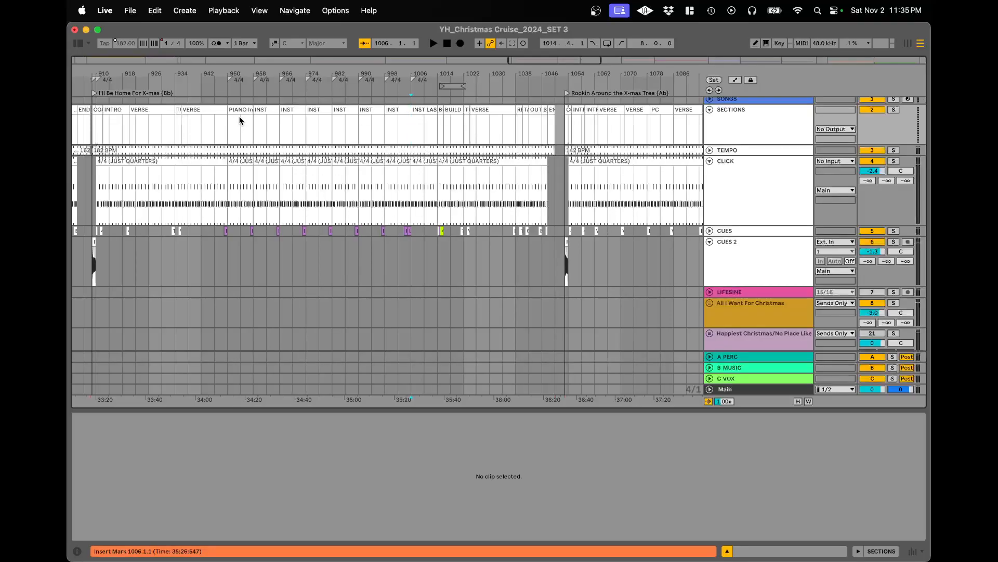
click(264, 110)
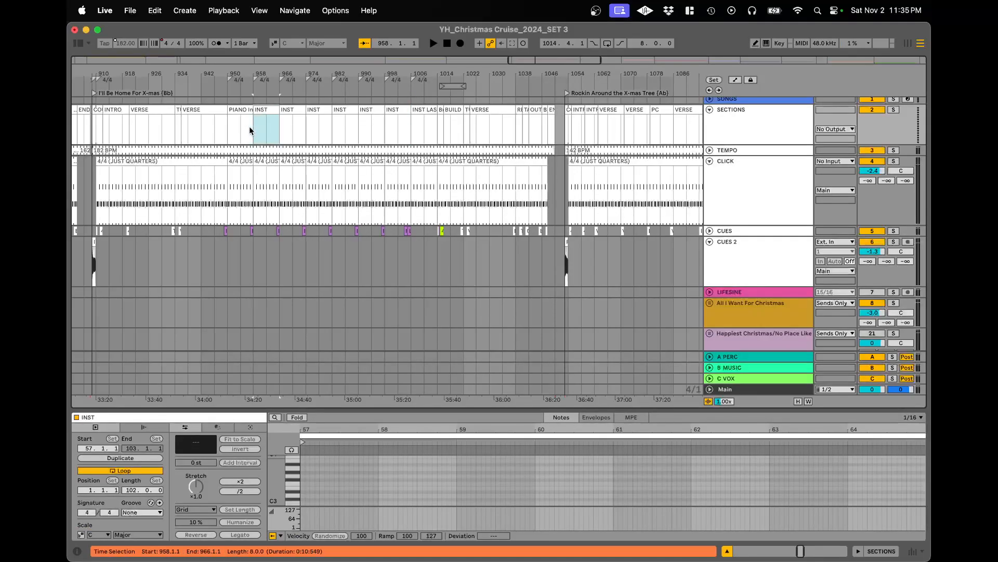
key(z)
click(292, 126)
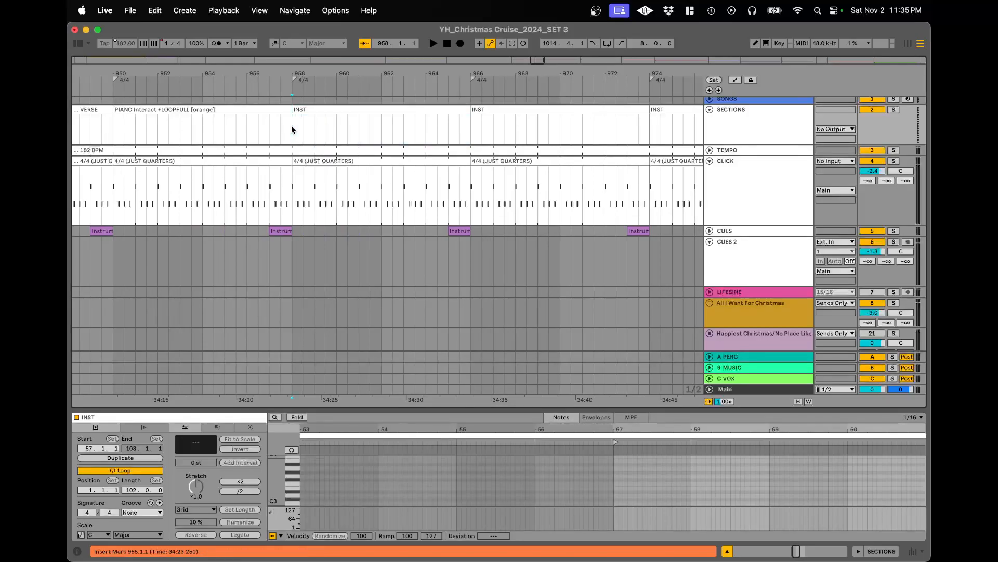
key(x)
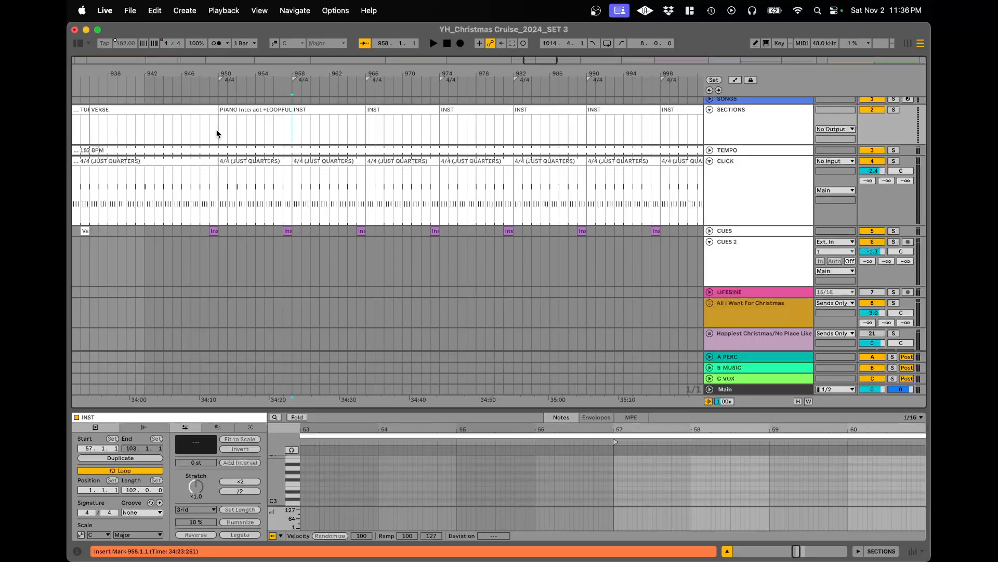
- Examine the PIANO Interact clip and the start of the Build Count OFF section at bar 1014
click(262, 110)
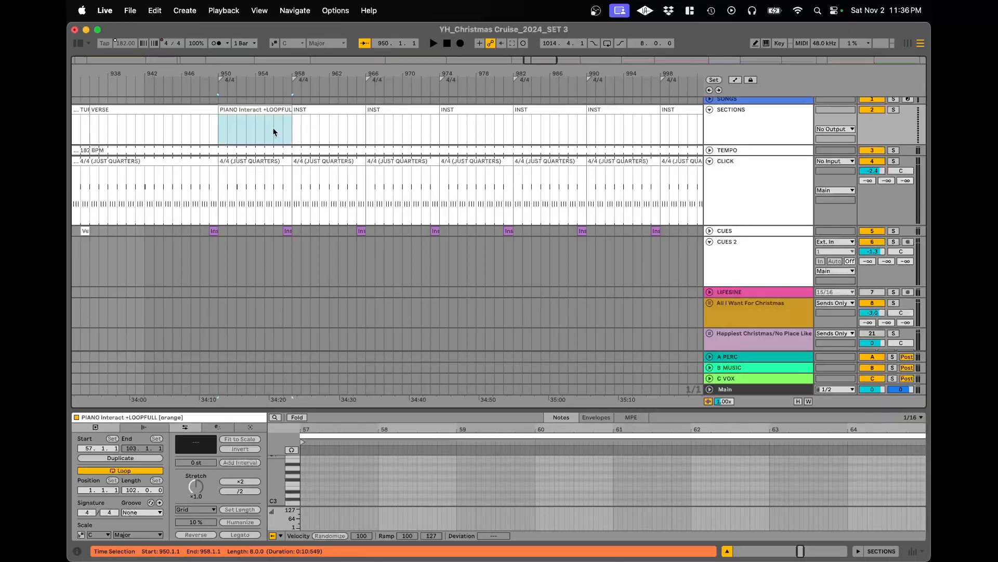
key(minus)
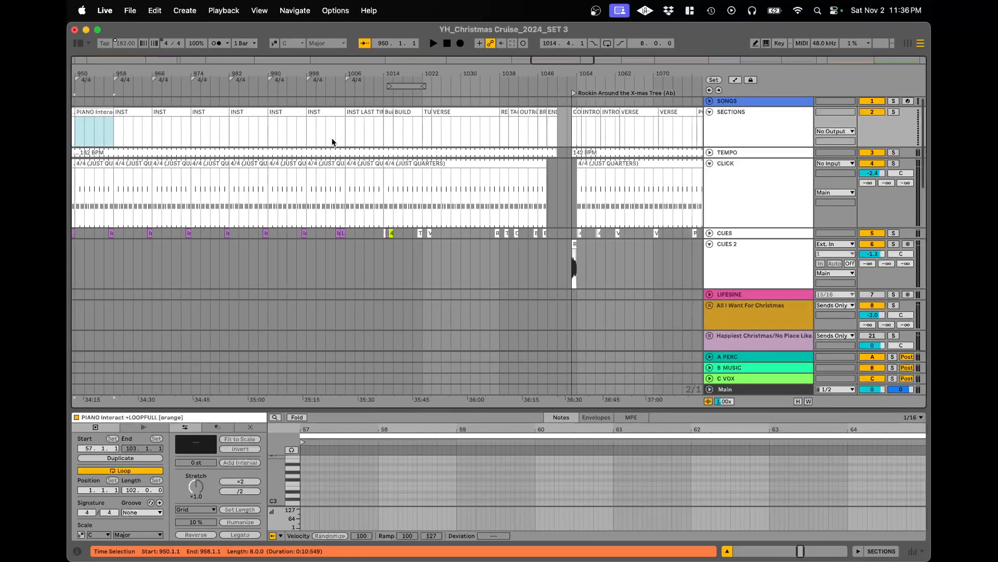
click(381, 130)
key(plus)
key(plus)
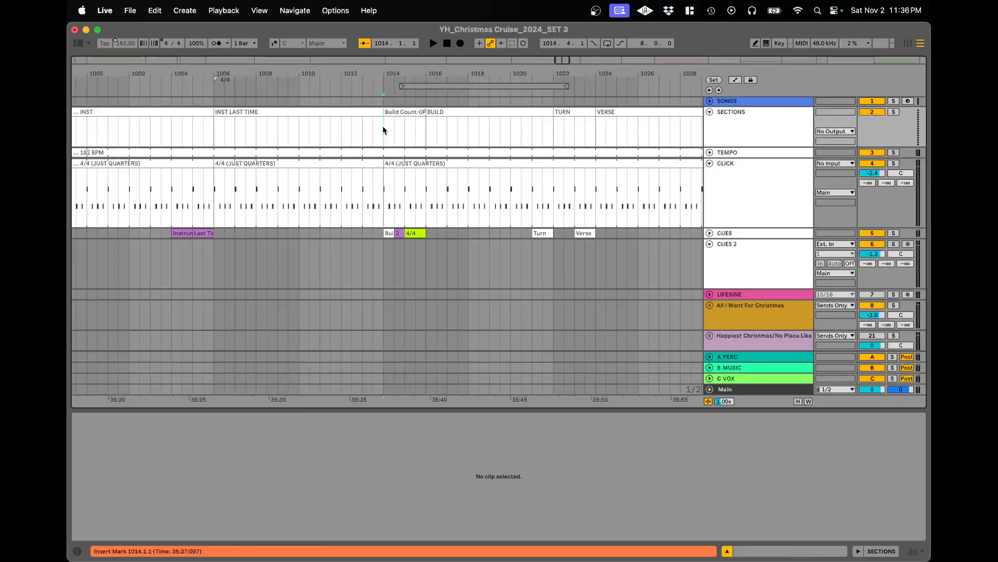
key(minus)
key(minus)
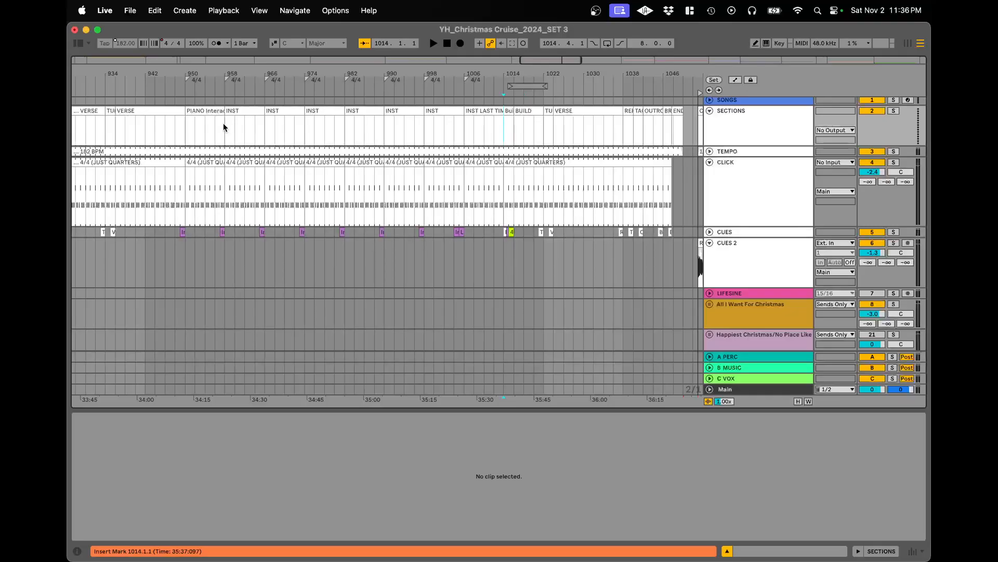
- Compare the PIANO Interact clip with the following INST clip, checking their shared boundary at bar 958
scroll(224, 123, up, 3)
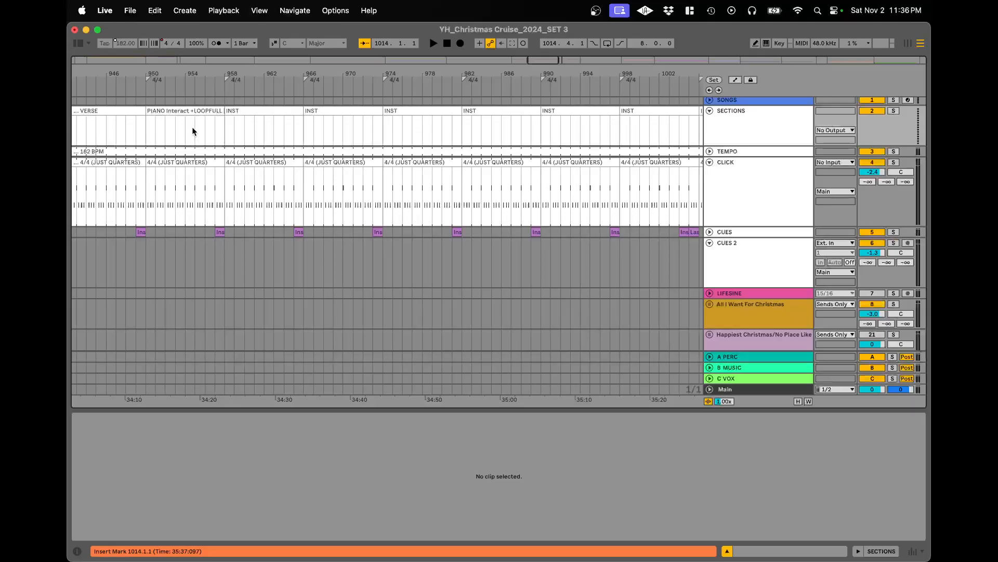
click(224, 131)
click(198, 111)
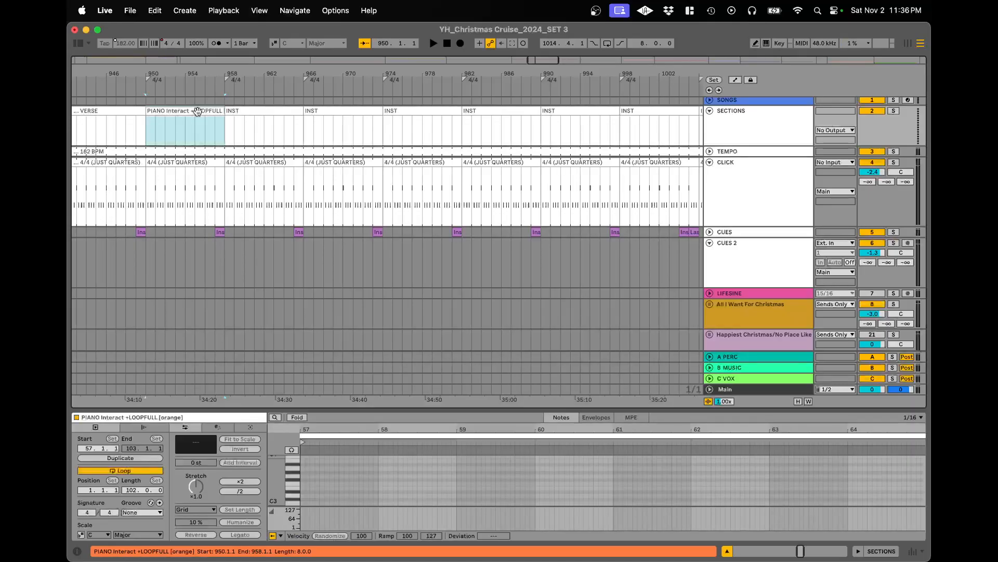
click(221, 130)
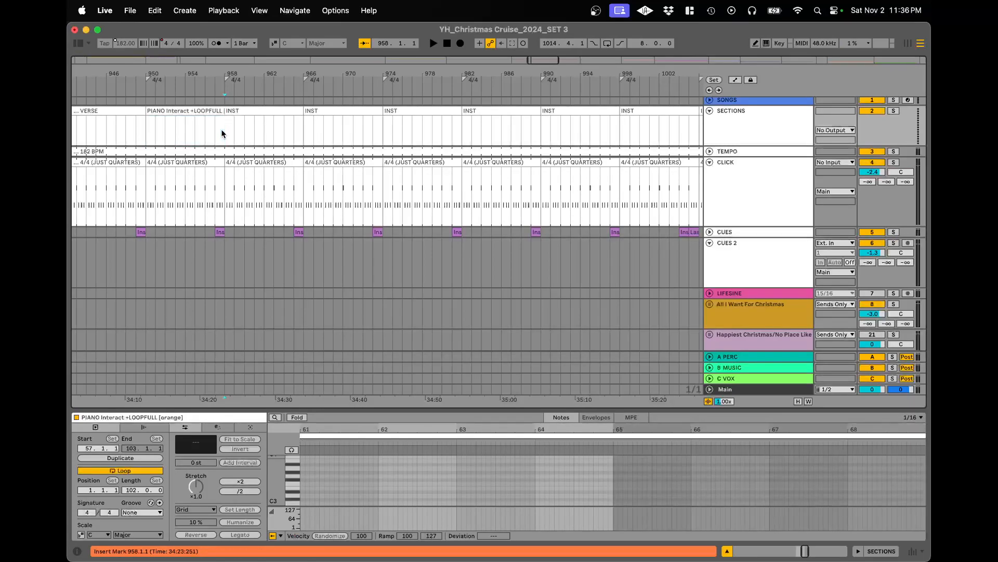
click(257, 112)
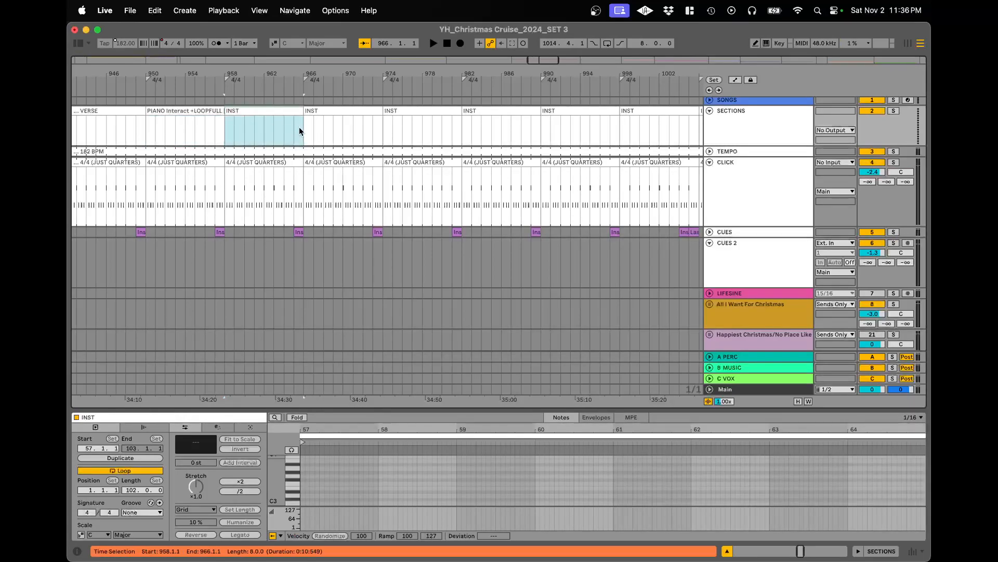
scroll(303, 128, down, 2)
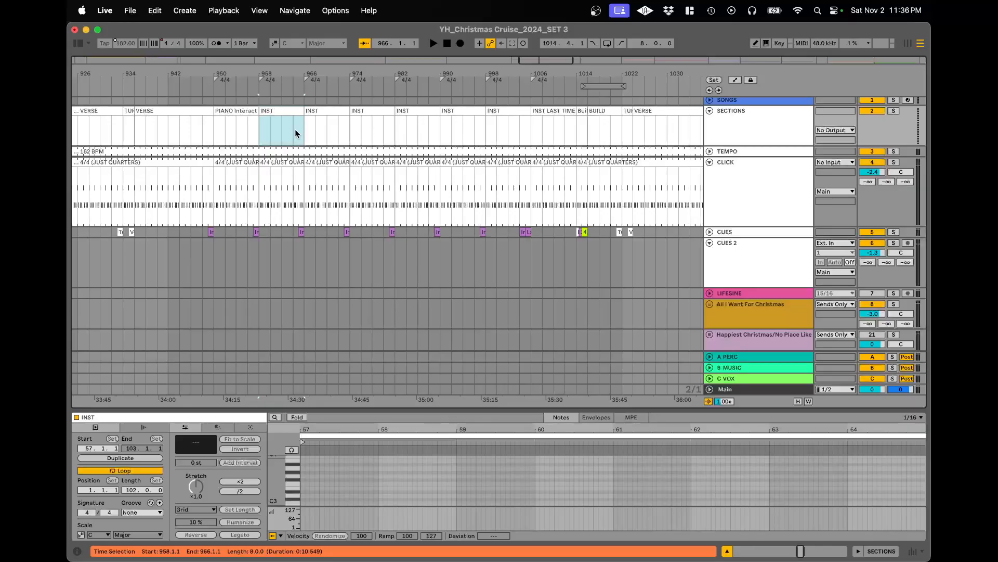
- Review the repeated INST sections by selecting bars 966 to 1006 across SONGS and SECTIONS, and place the insert marker at bar 966
click(576, 124)
scroll(576, 124, down, 2)
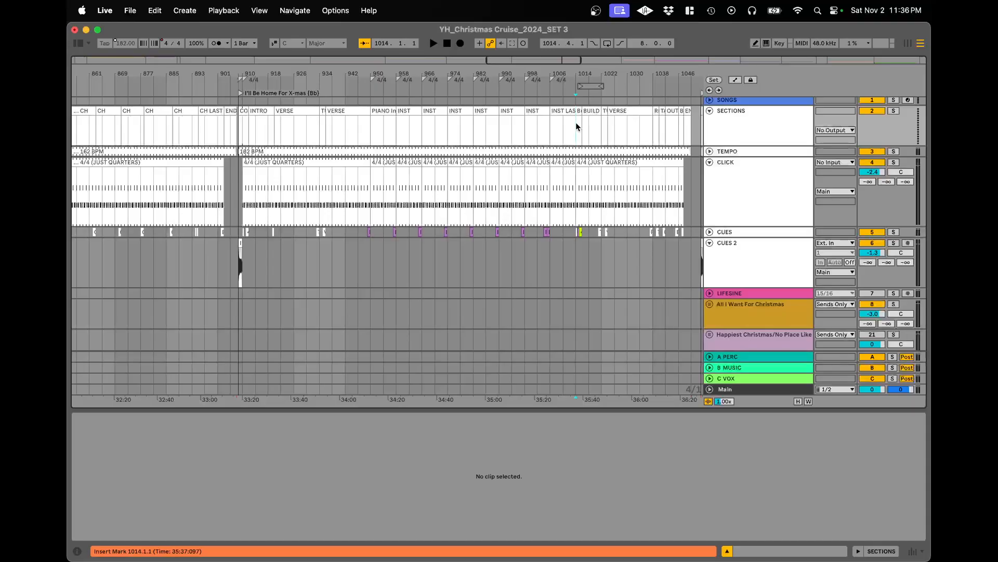
click(398, 136)
key(Up)
click(544, 111)
key(Up)
shift+click(431, 114)
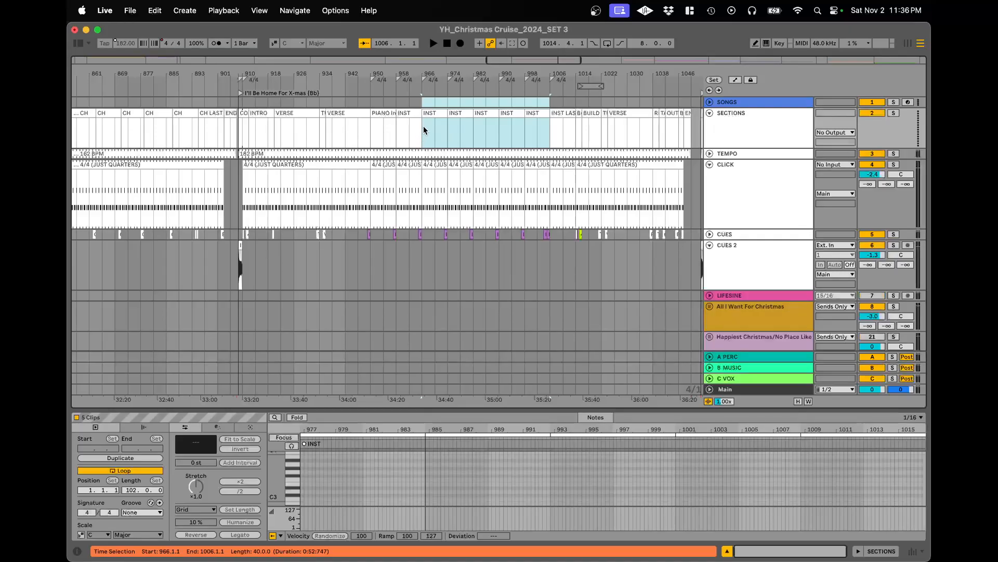
click(423, 127)
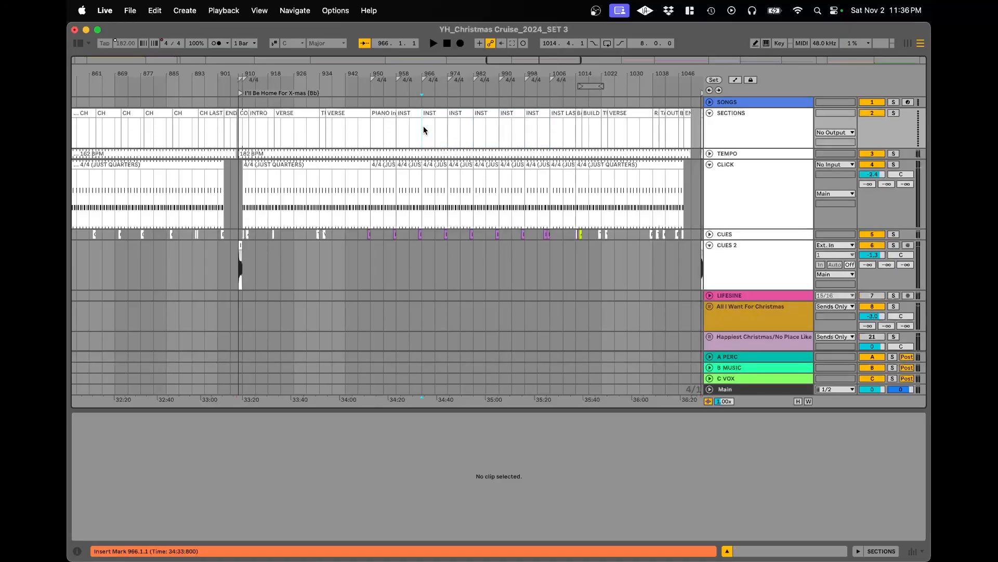
- Review the rest of the set's arrangement, from "I'll Be Home For X-mas" through to the final song, "Here This X-mas"
scroll(556, 119, down, 6)
scroll(536, 129, right, 2)
scroll(536, 132, up, 5)
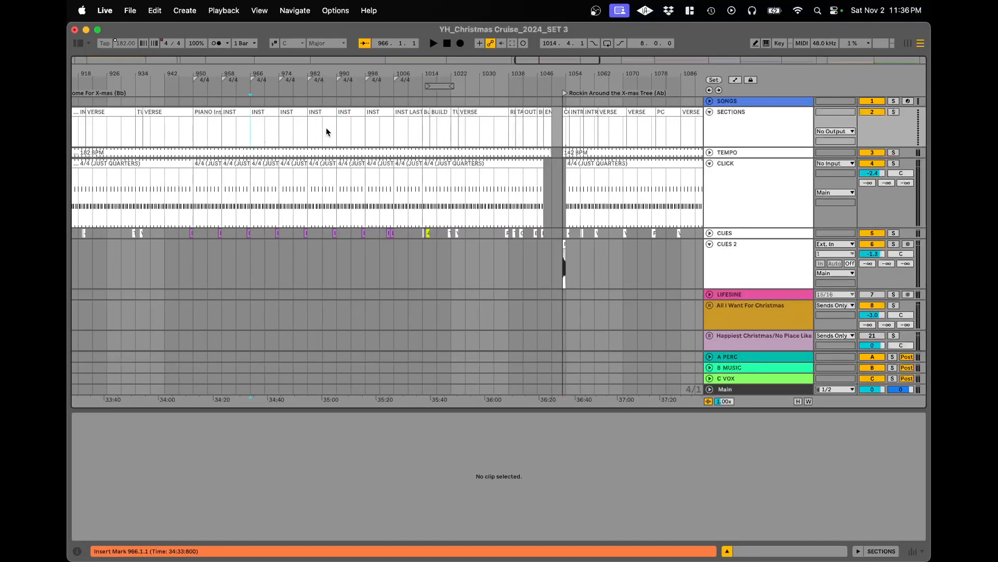
scroll(557, 124, down, 4)
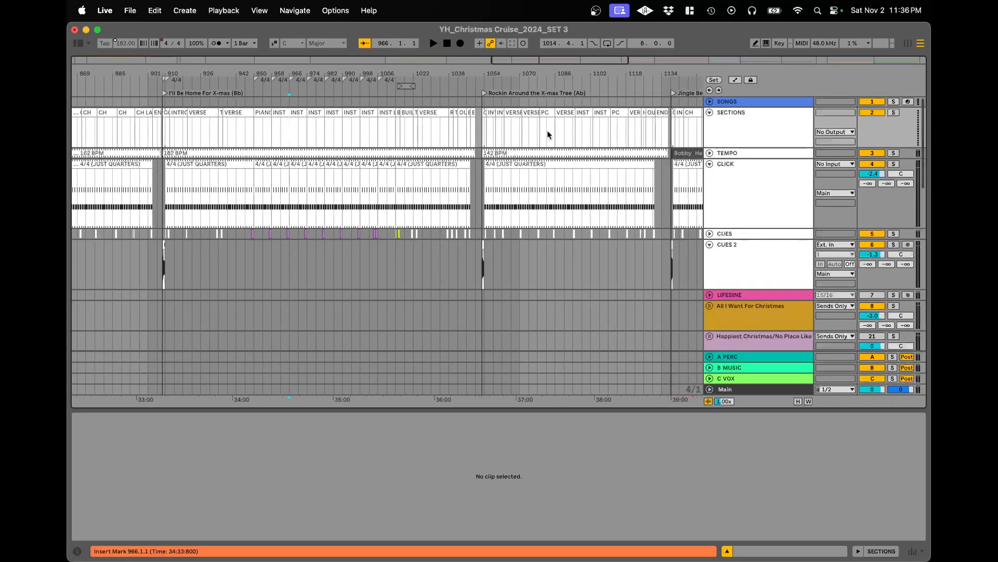
scroll(530, 143, right, 6)
scroll(488, 173, right, 4)
scroll(487, 175, right, 3)
scroll(547, 183, right, 5)
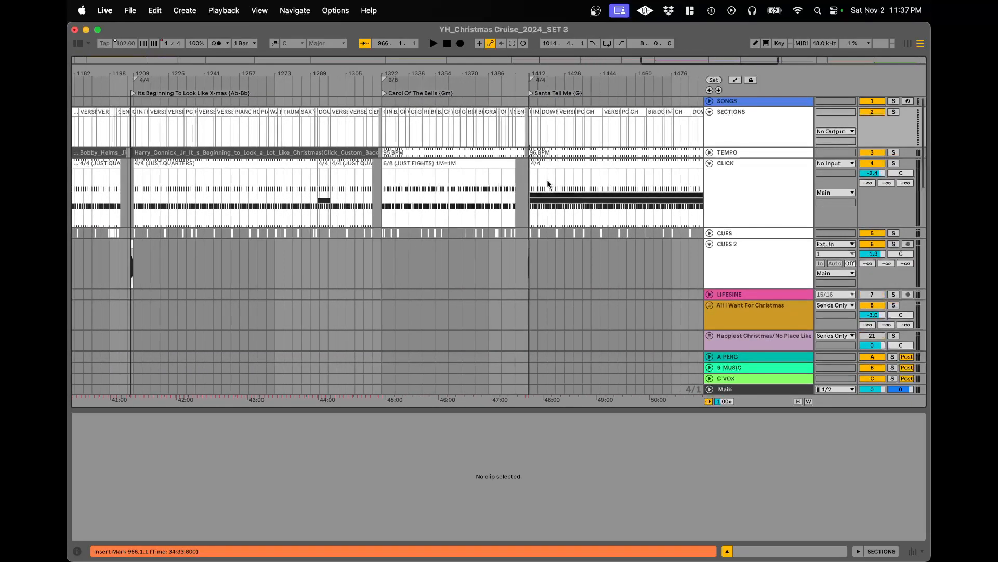
scroll(536, 185, down, 10)
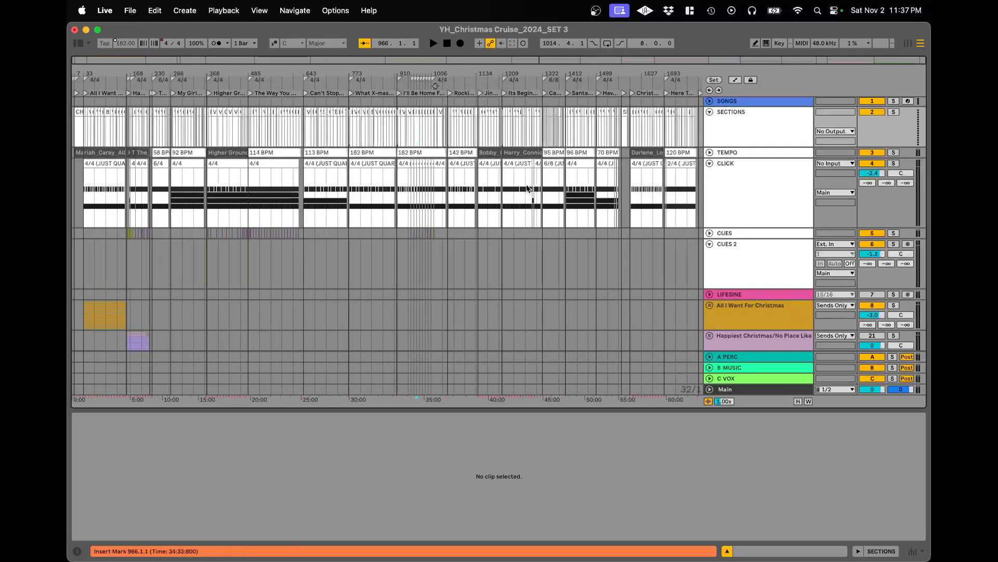
scroll(668, 177, up, 8)
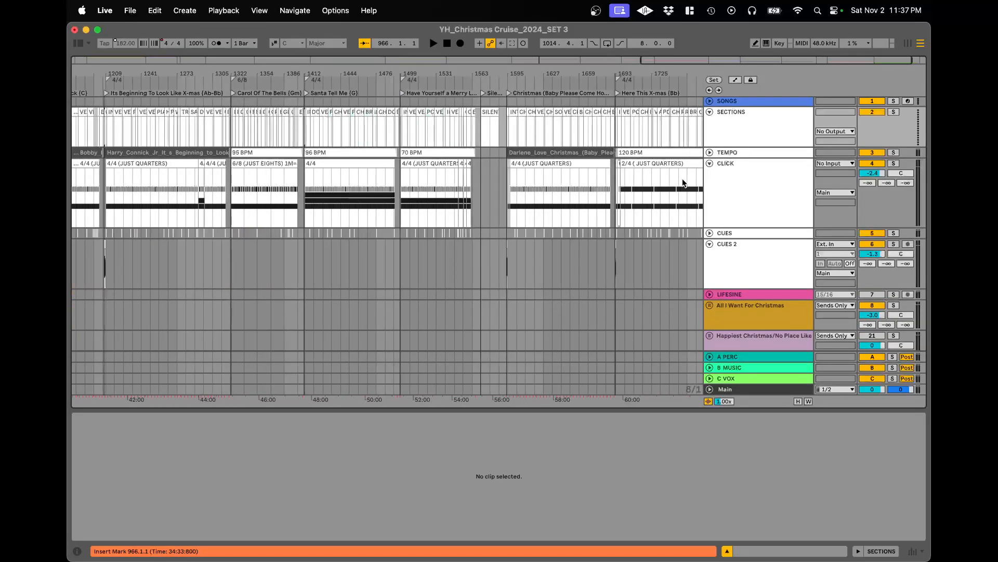
scroll(591, 175, up, 3)
scroll(675, 131, up, 3)
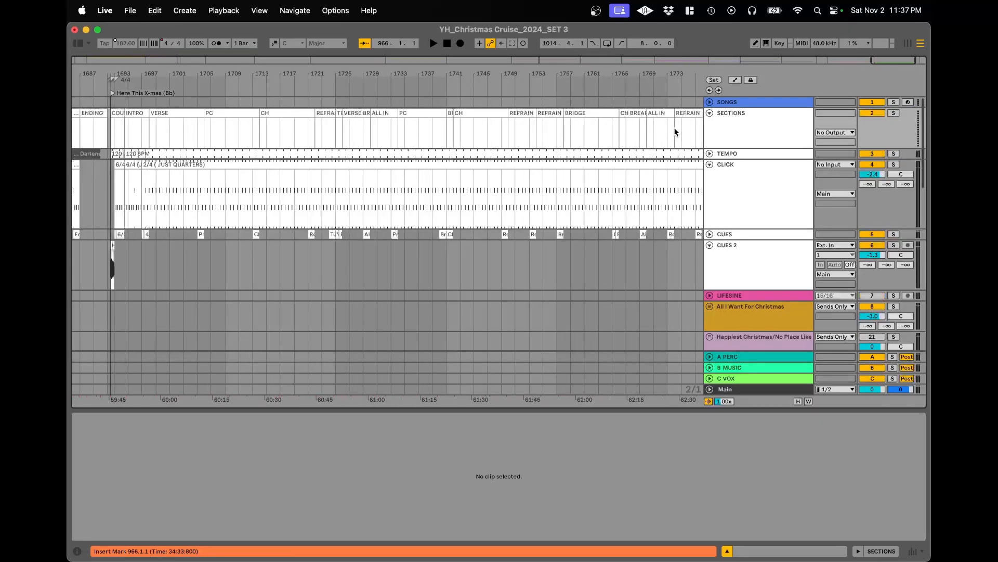
- Move the STOP locator after "Here This X-mas" to bar 1799, making room behind the song's ending
scroll(667, 131, right, 5)
click(641, 111)
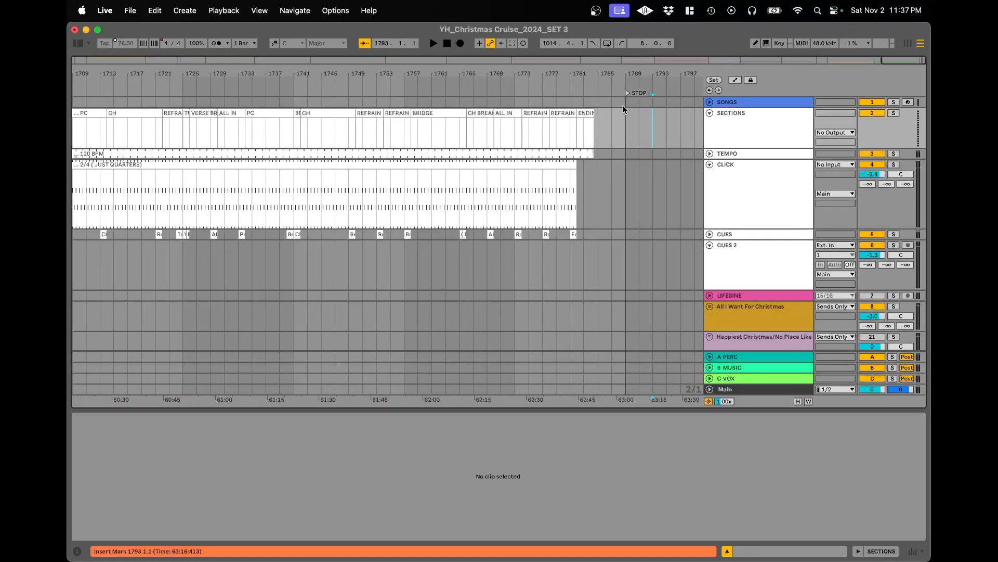
click(597, 102)
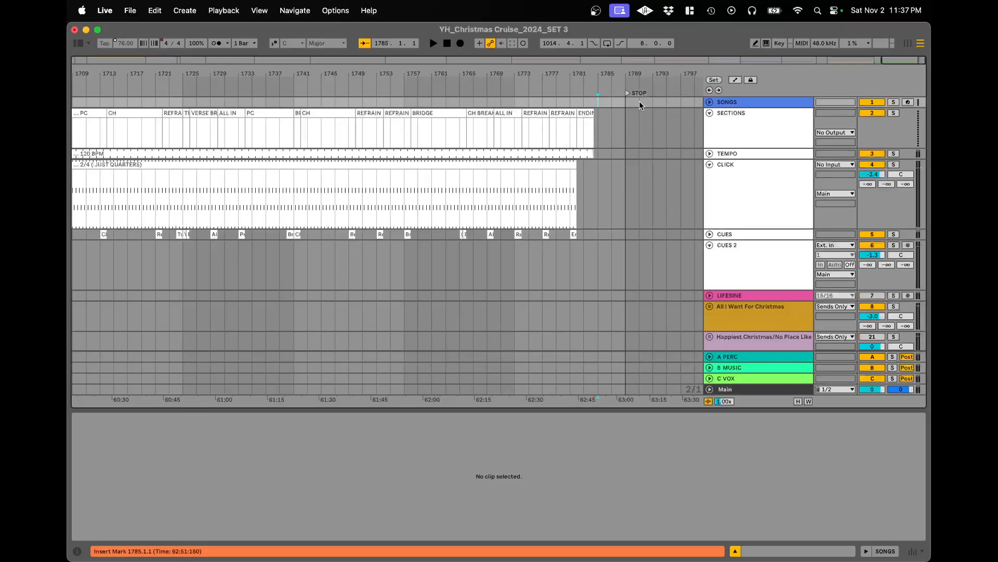
drag(628, 92, 695, 92)
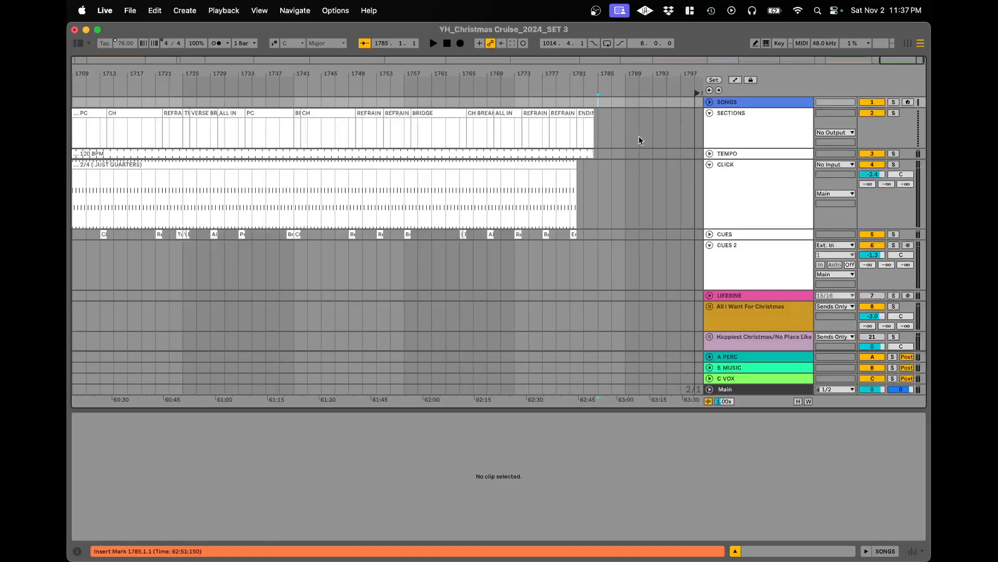
scroll(641, 139, down, 5)
scroll(654, 139, up, 8)
scroll(654, 140, right, 5)
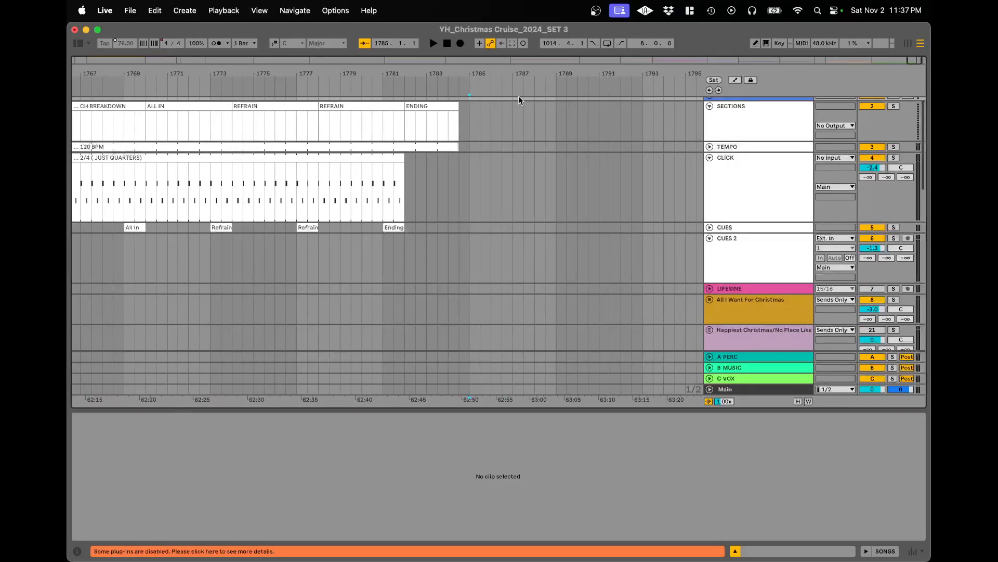
scroll(507, 115, up, 1)
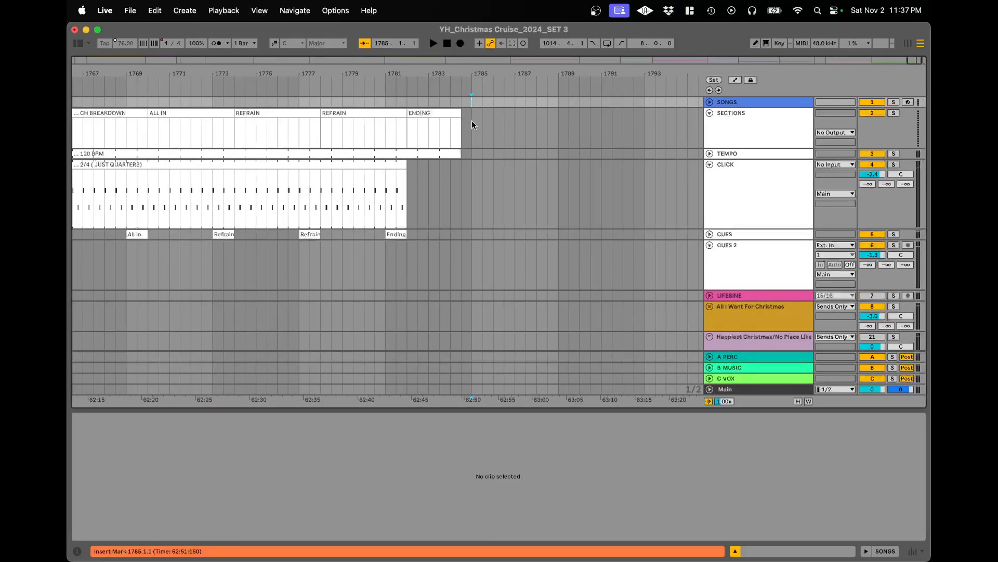
drag(472, 120, 567, 121)
drag(682, 127, 684, 127)
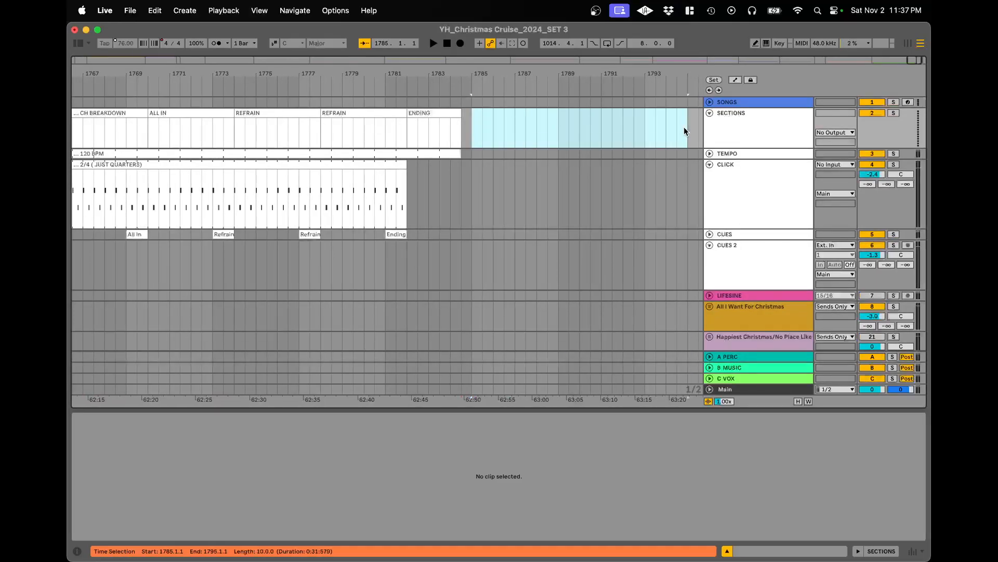
key(super+shift+m)
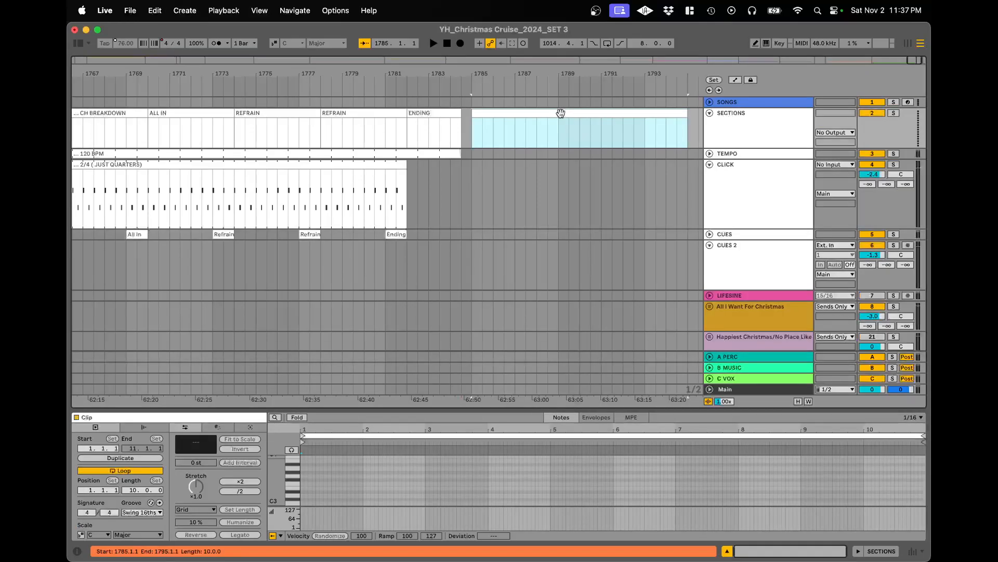
key(Delete)
- Add a locator after the last song's ending, name it SILENT NIGHT and position it at bar 1789
click(474, 126)
click(714, 81)
drag(471, 92, 516, 92)
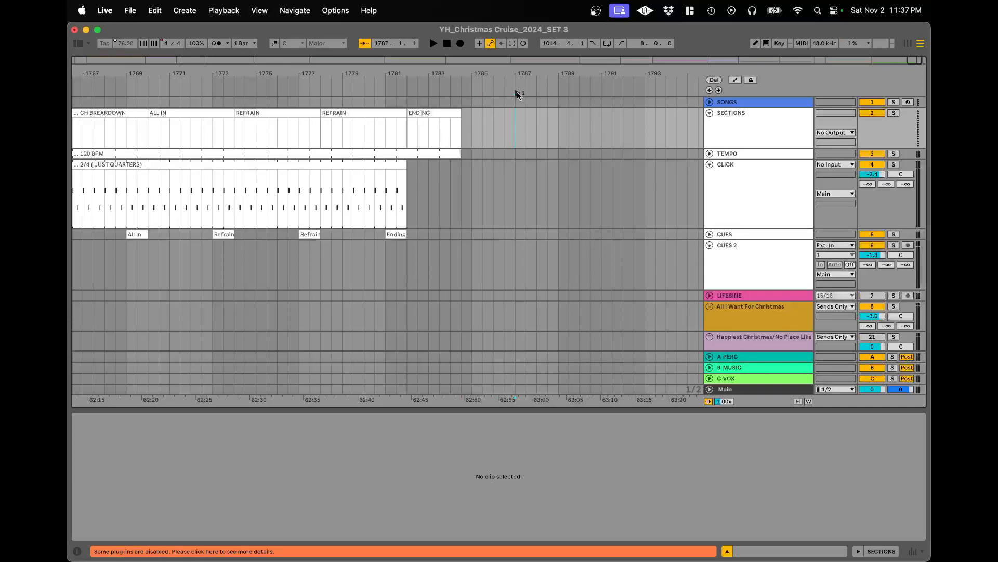
key(super+r)
text(SILEN)
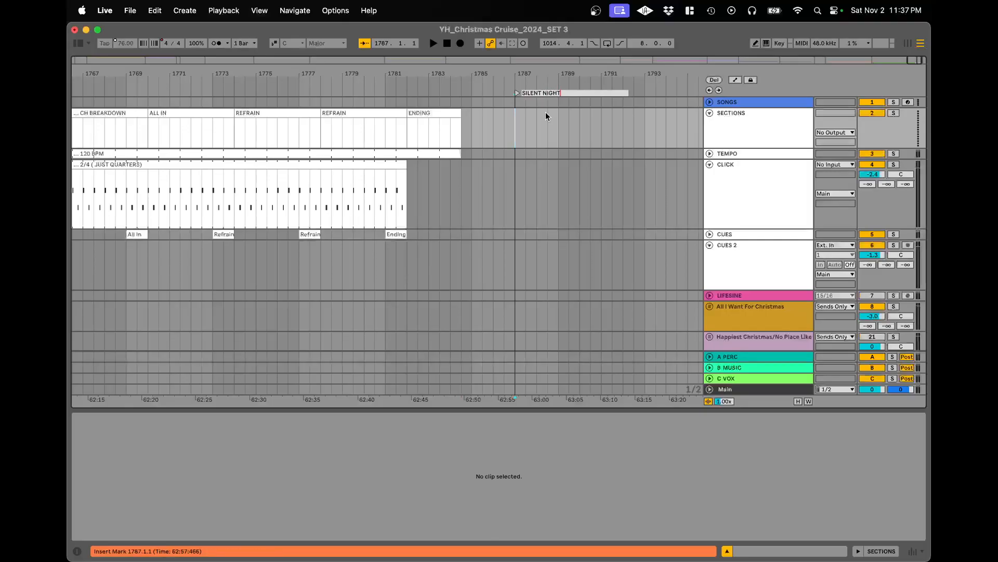
key(Return)
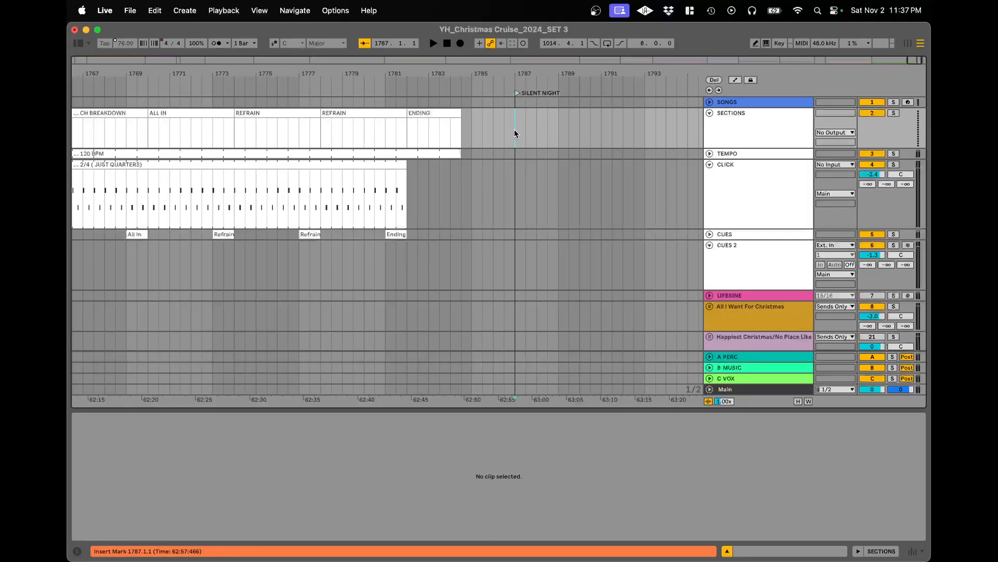
drag(517, 94, 559, 94)
- Create an empty 8-bar MIDI clip on the SECTIONS track from bar 1789 to 1797 and name it "CLICK?"
scroll(556, 129, right, 3)
drag(482, 124, 647, 117)
click(491, 125)
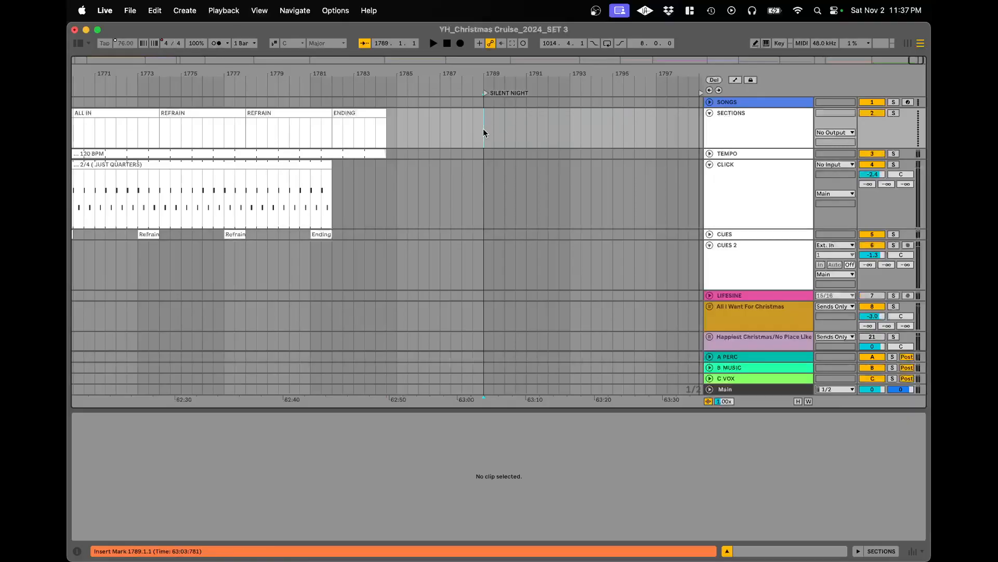
scroll(482, 133, right, 2)
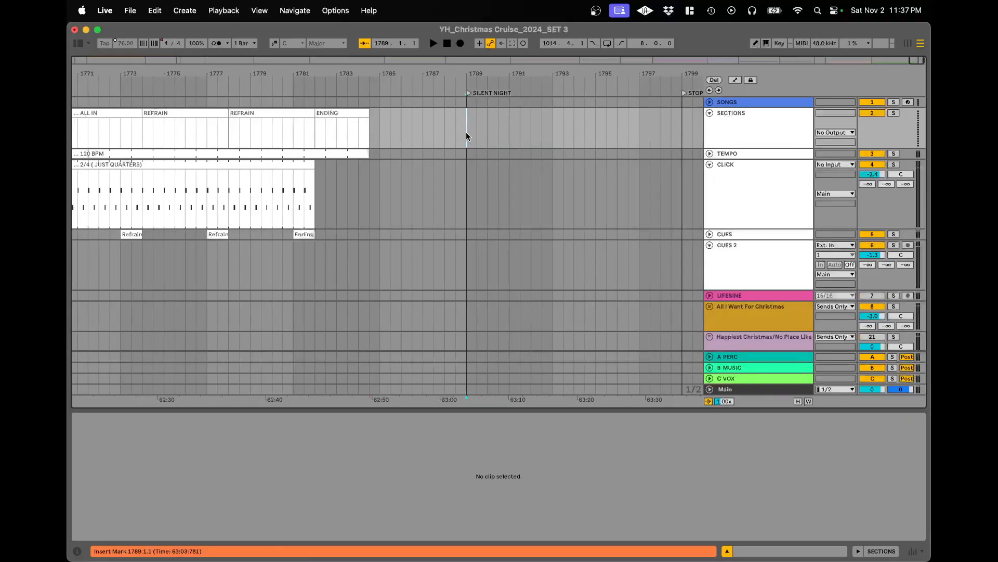
drag(466, 133, 635, 141)
key(super+shift+m)
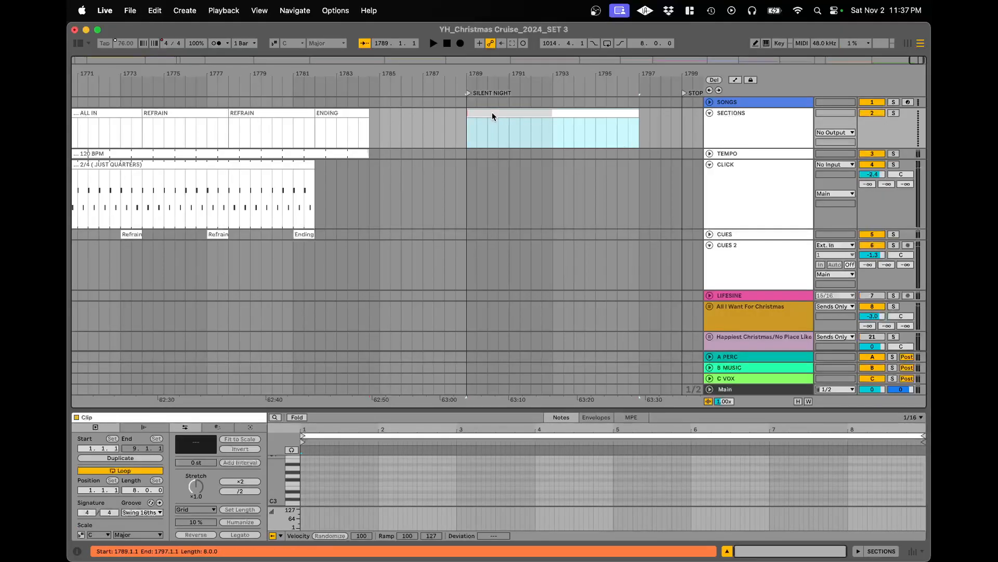
key(Return)
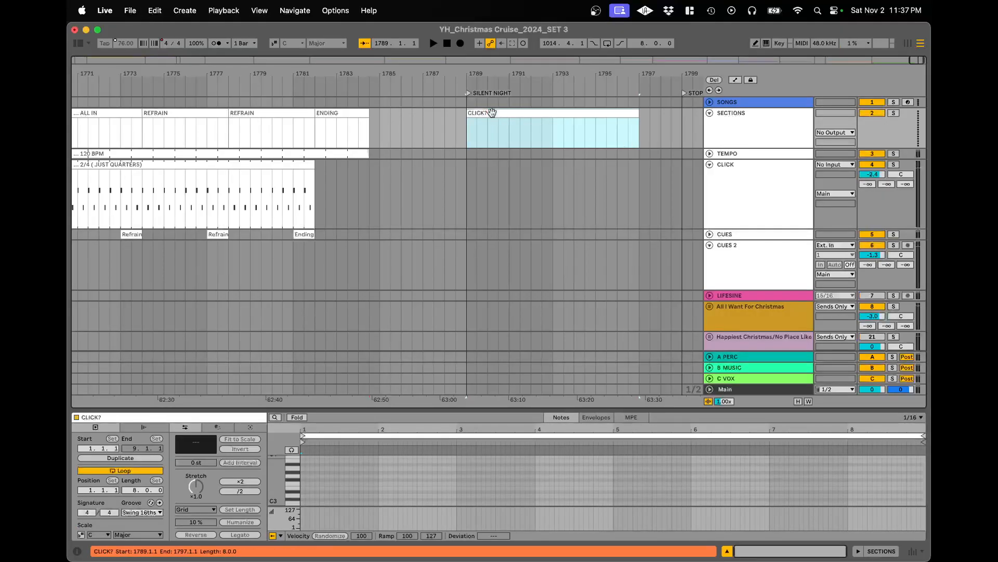
click(461, 149)
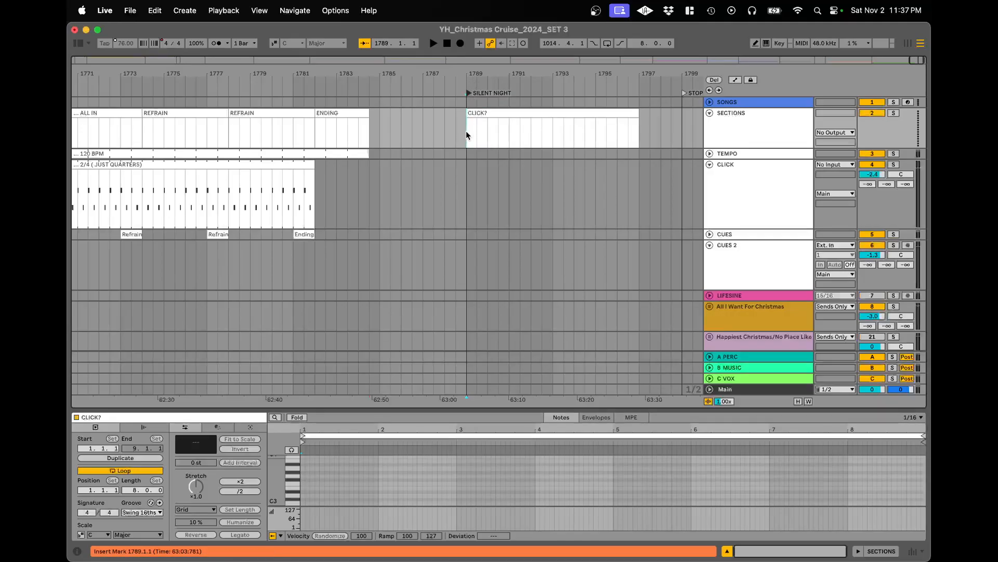
- Move the STOP locator to bar 1785, between the end of "Here This X-mas" and the SILENT NIGHT locator
key(minus)
key(minus)
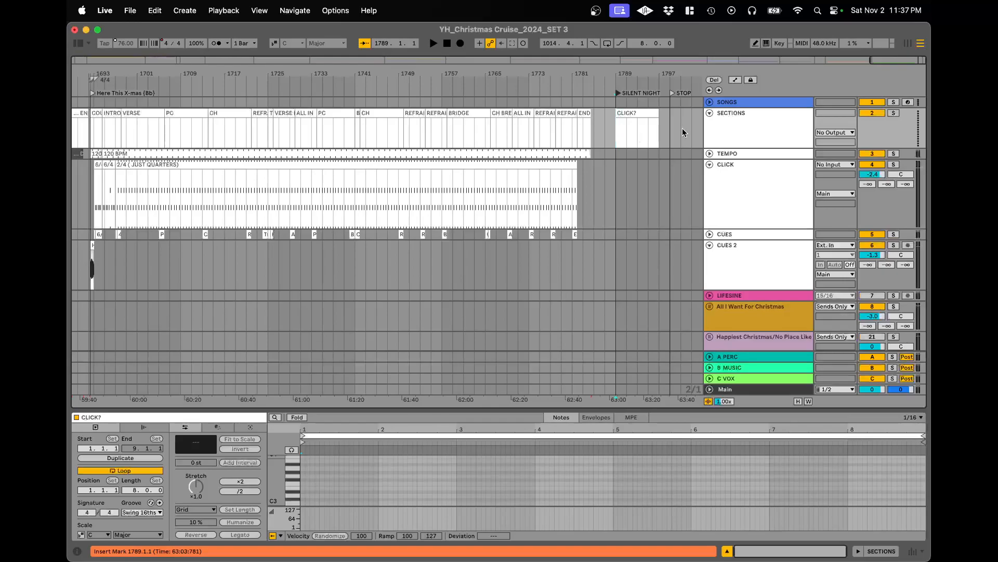
drag(672, 92, 600, 98)
scroll(606, 137, up, 5)
scroll(573, 137, down, 5)
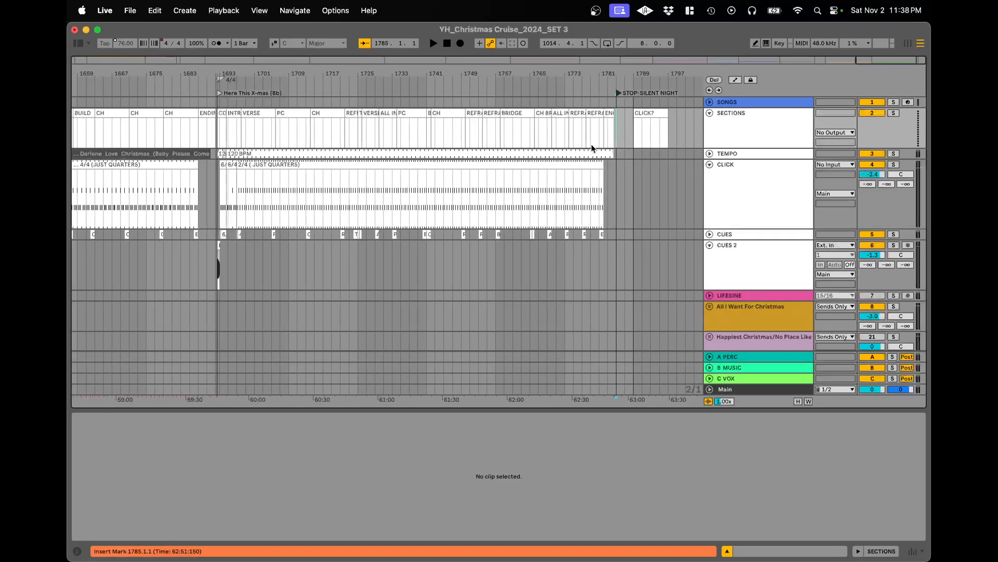
- Fold the CLICK and CUES 2 tracks and place the insert marker on the CLICK track at bar 1789
click(632, 192)
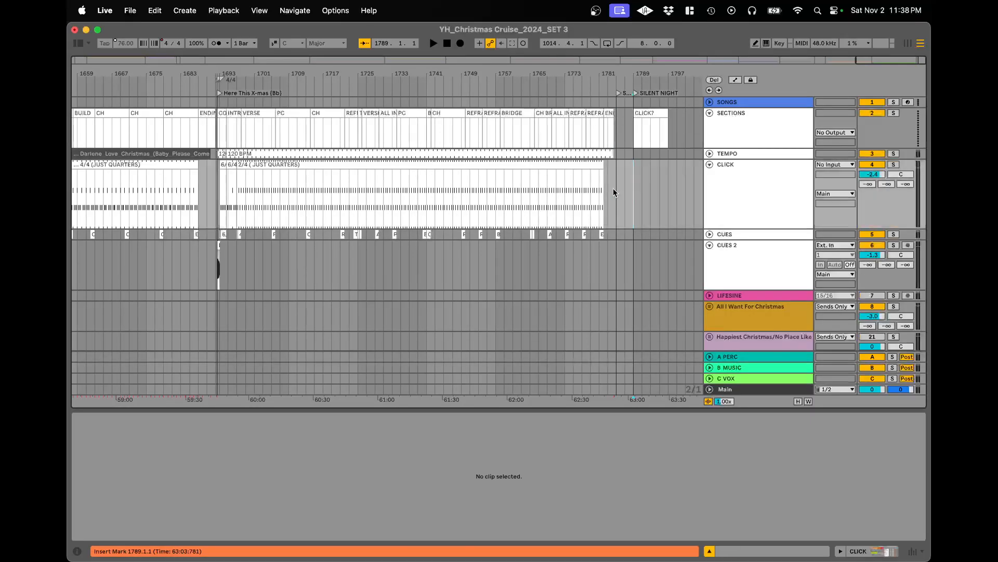
click(710, 164)
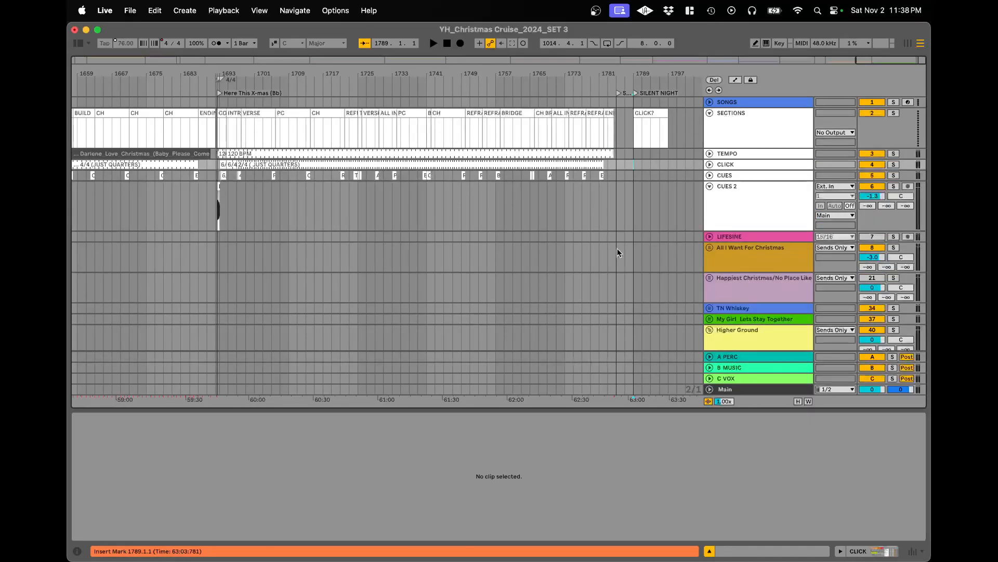
click(709, 186)
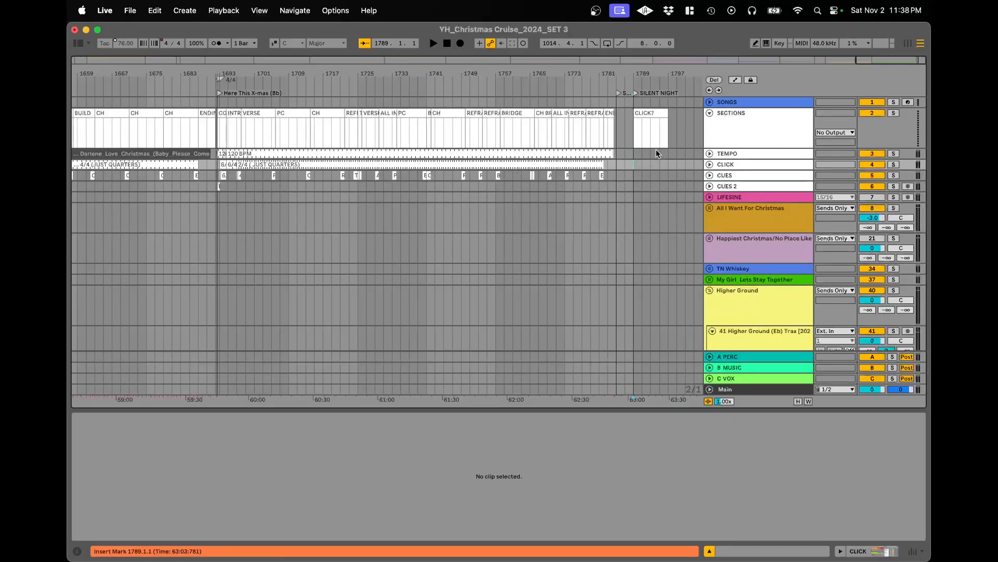
scroll(655, 155, up, 2)
click(618, 152)
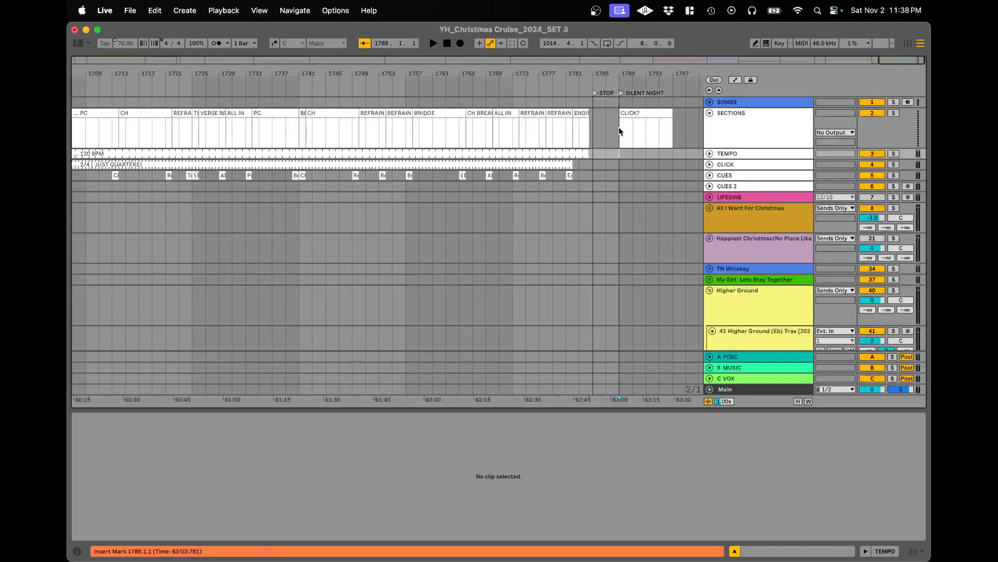
click(619, 165)
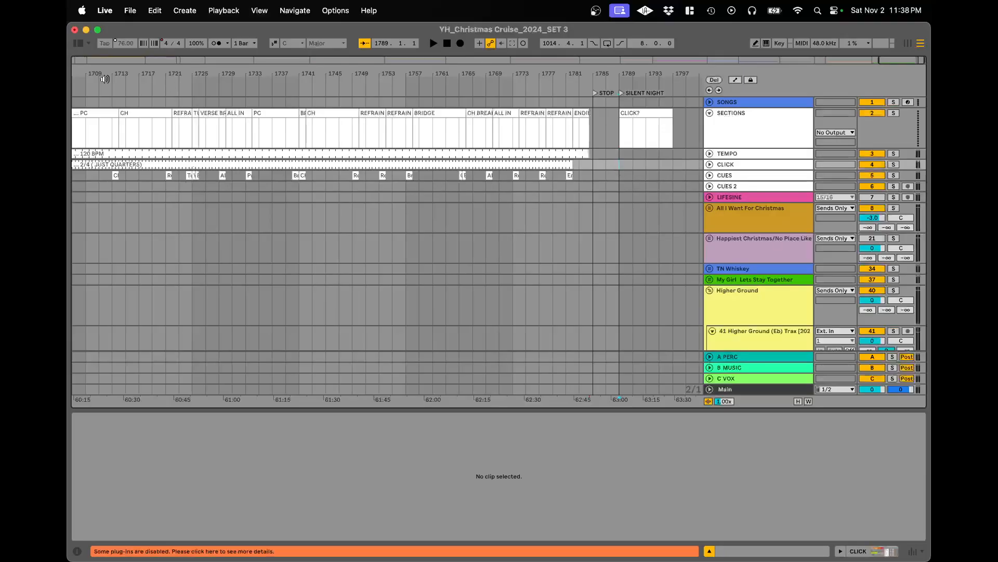
- Show the browser with the Current Project files and collapse the Announce Trax folder
click(79, 45)
click(78, 44)
click(79, 44)
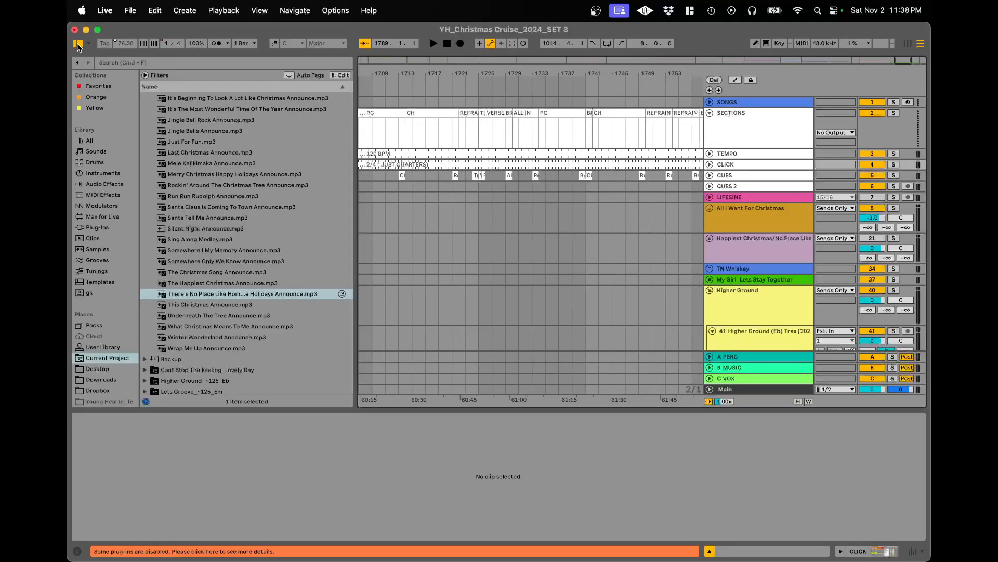
scroll(164, 276, down, 5)
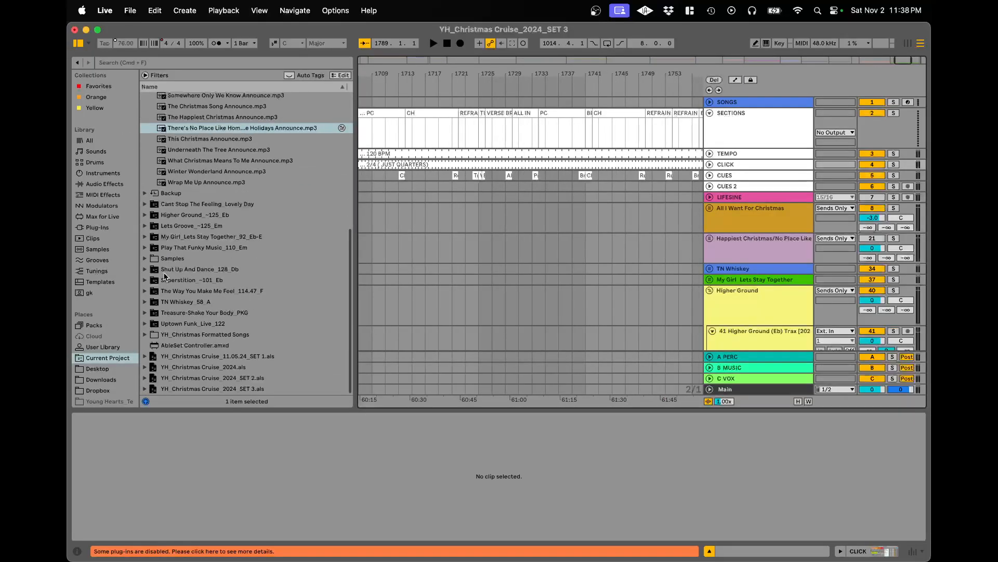
click(119, 358)
scroll(149, 190, up, 5)
scroll(149, 189, up, 3)
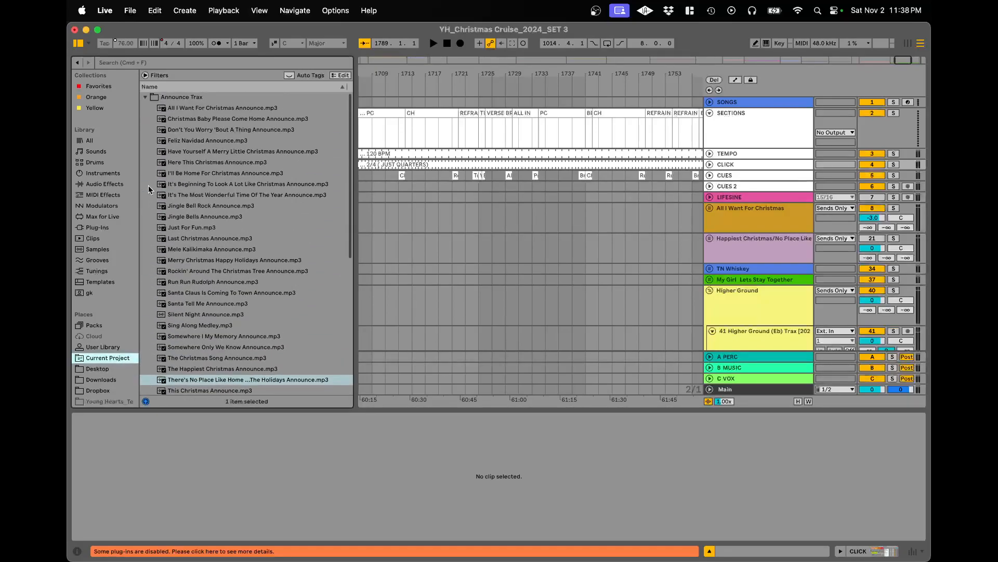
key(Left)
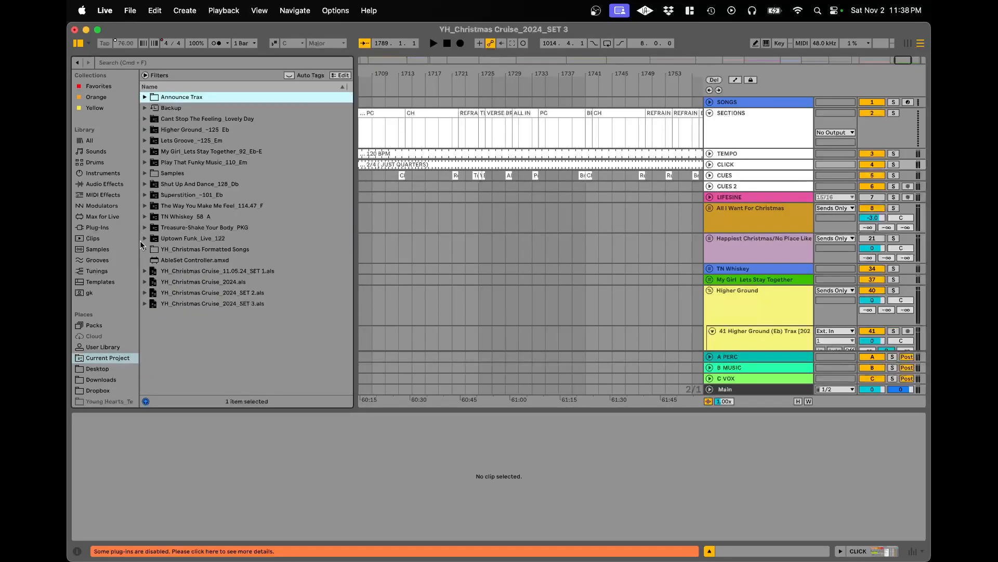
- Expand YH_Christmas Cruise_2024_SET 3.als and its CLICK track to list the stored click clips
click(146, 303)
click(151, 271)
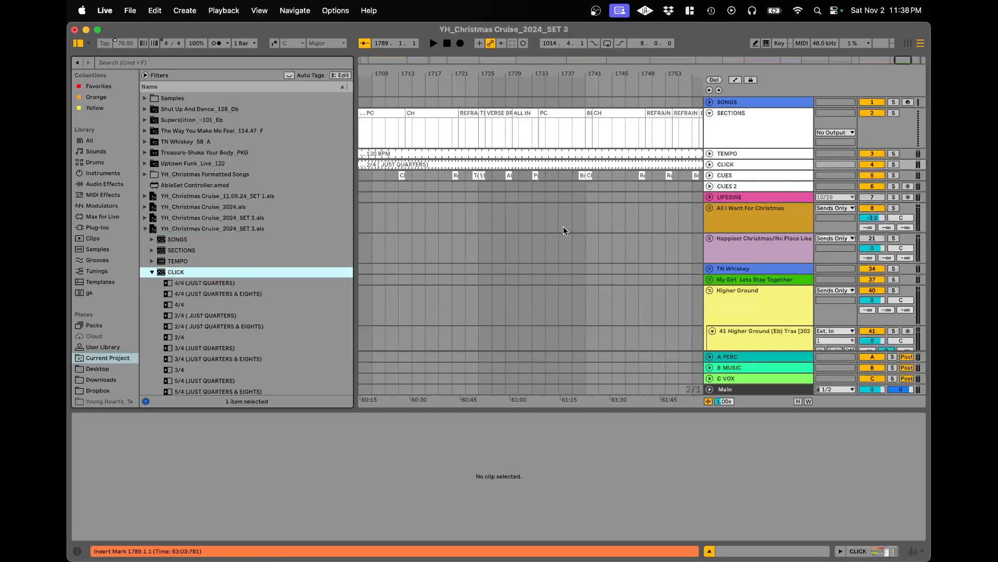
key(plus)
key(plus)
key(plus)
key(plus)
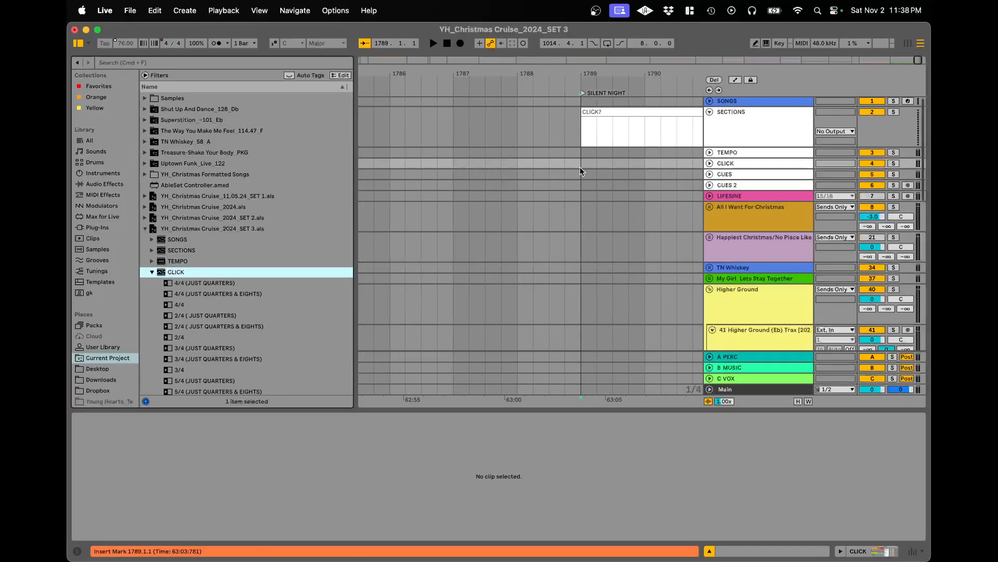
- Try the 3/4 click clip on the CLICK track at bar 1789, then remove it
scroll(203, 303, down, 5)
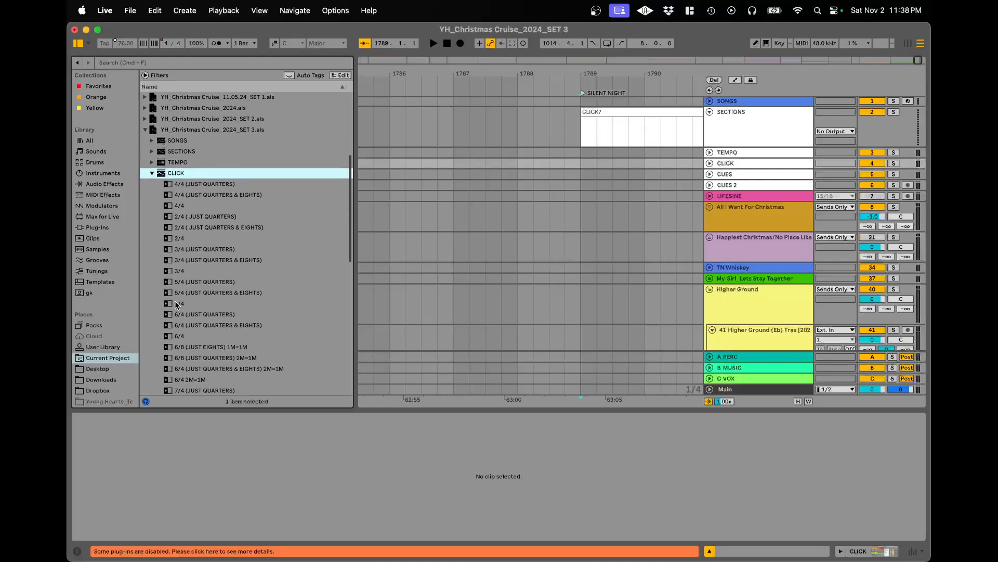
click(172, 271)
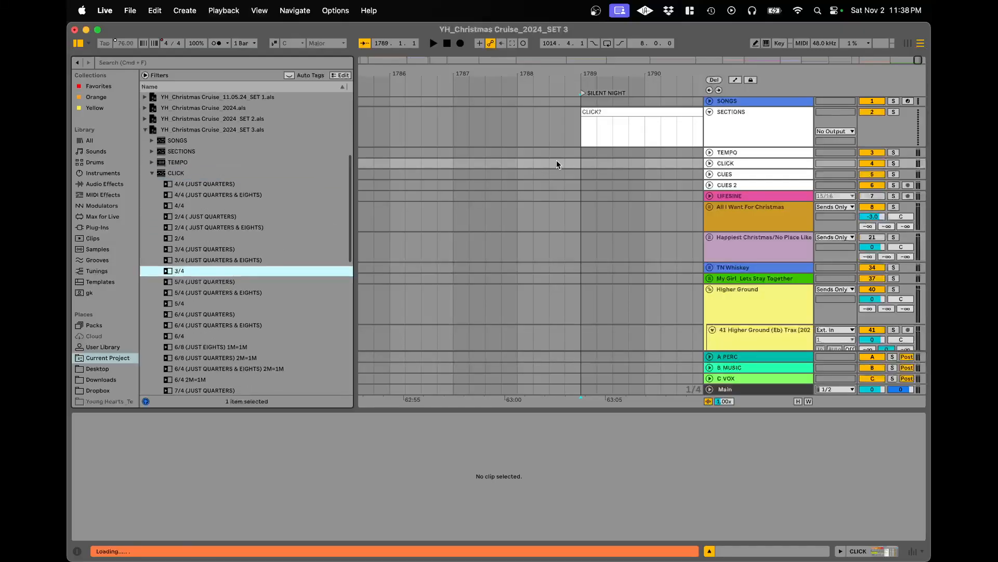
key(Return)
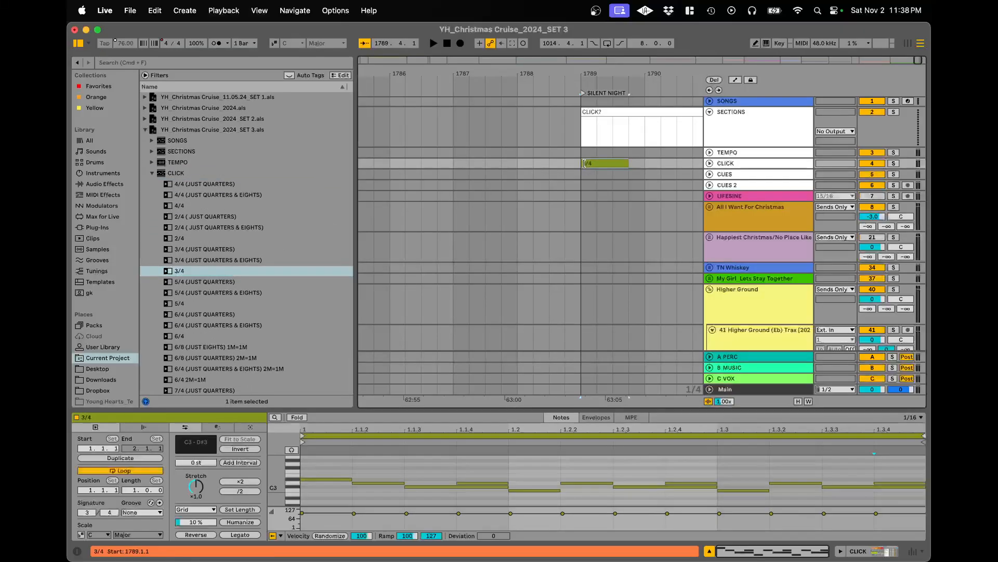
click(579, 176)
key(space)
key(space)
- Unfold the CLICK track, place the 3/4 (JUST QUARTERS) clip at bar 1789 and extend it to 1791.3
click(710, 163)
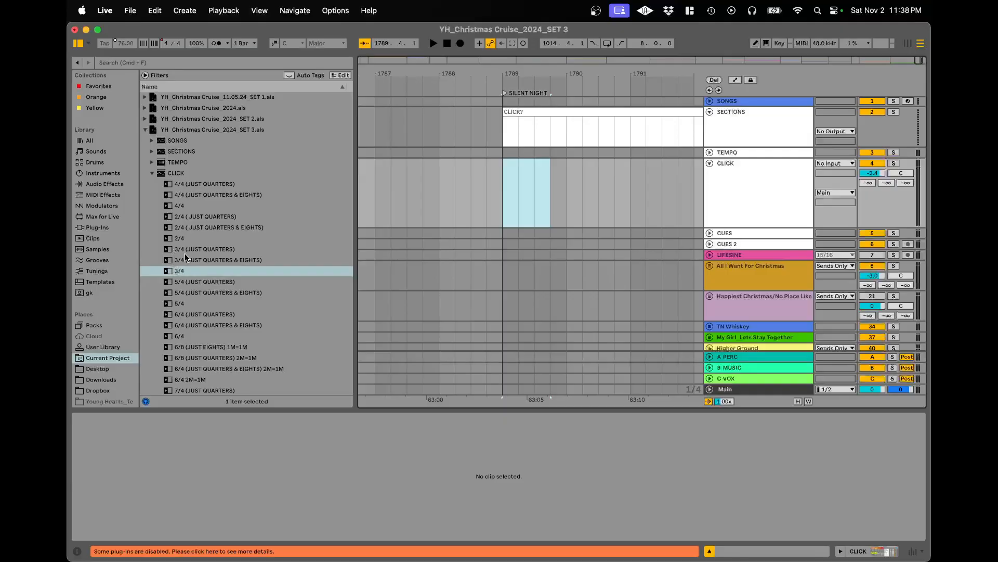
click(200, 251)
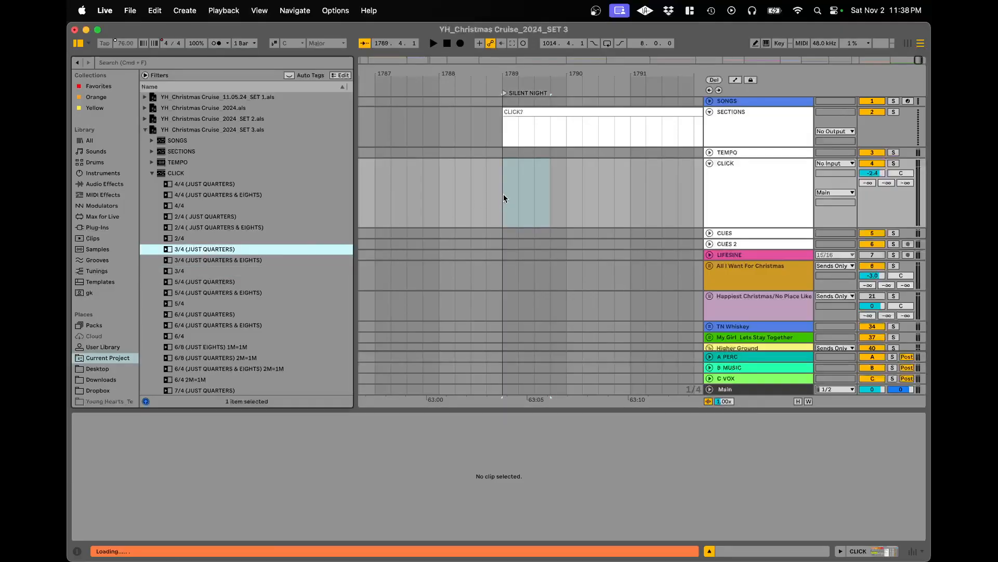
key(Return)
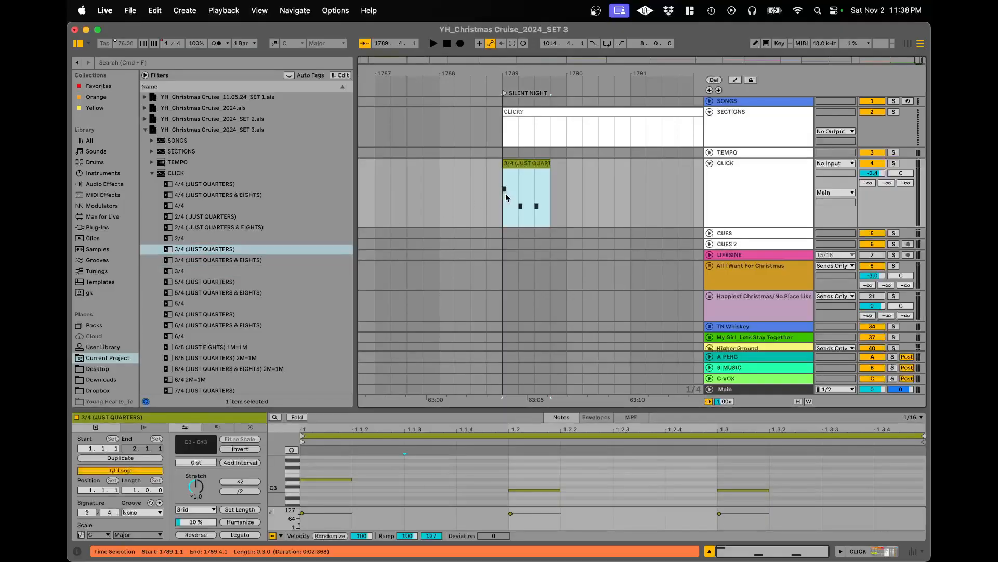
key(space)
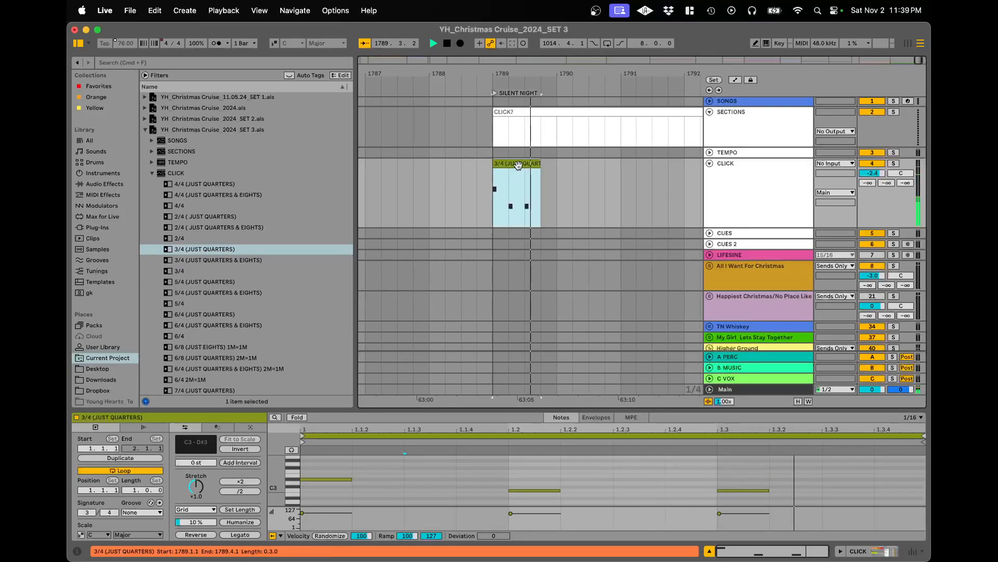
drag(535, 161, 647, 167)
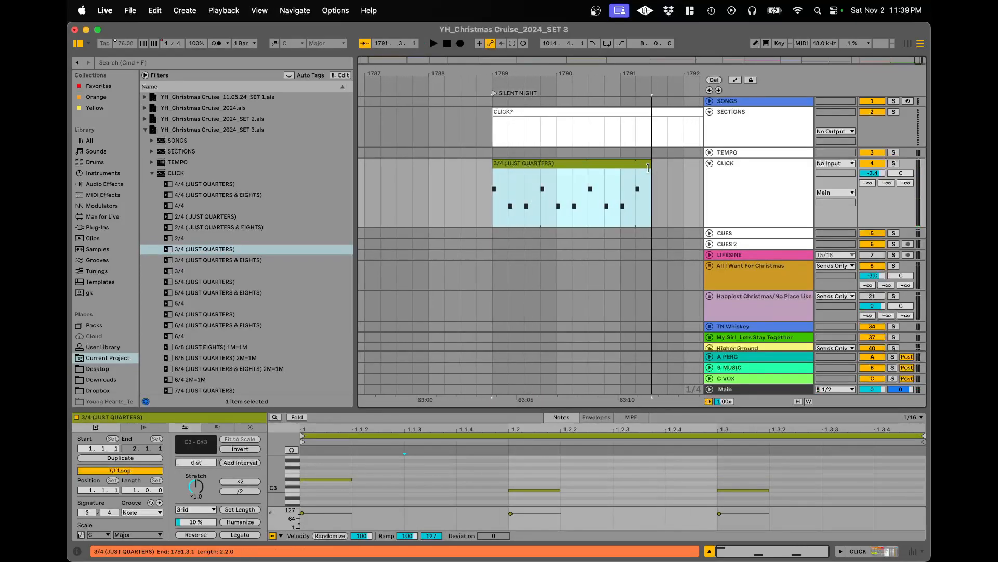
- Insert a 3/4 time signature change at bar 1789, the start of SILENT NIGHT
right_click(492, 83)
click(512, 93)
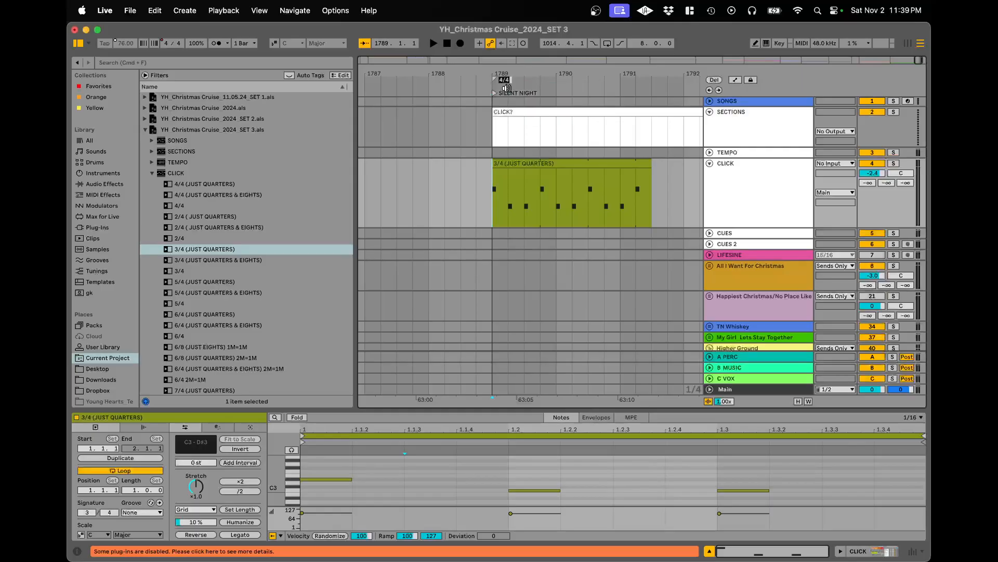
text(3/4)
key(Return)
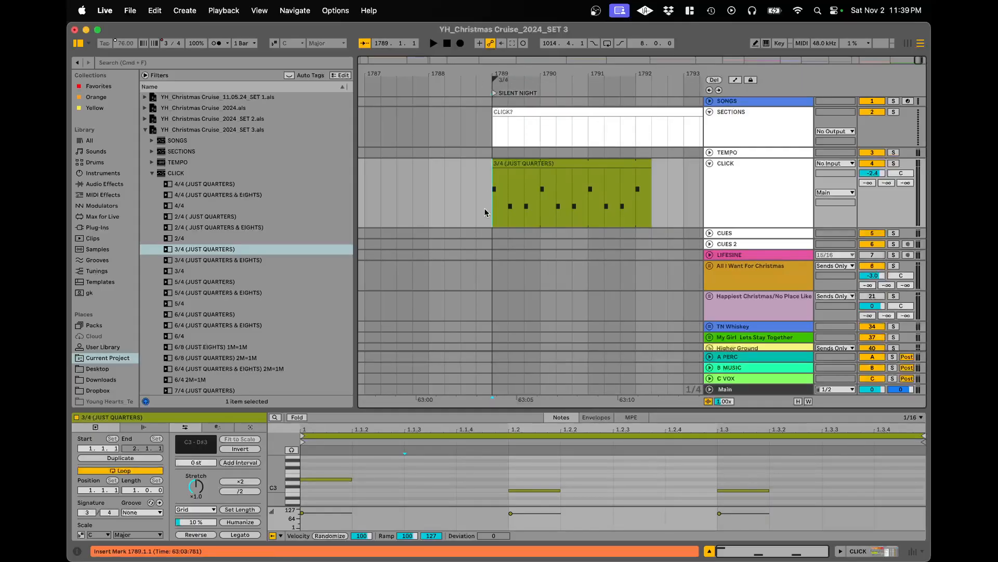
- Play from bar 1789 and extend the 3/4 (JUST QUARTERS) clip to bar 1793
key(space)
scroll(492, 205, right, 3)
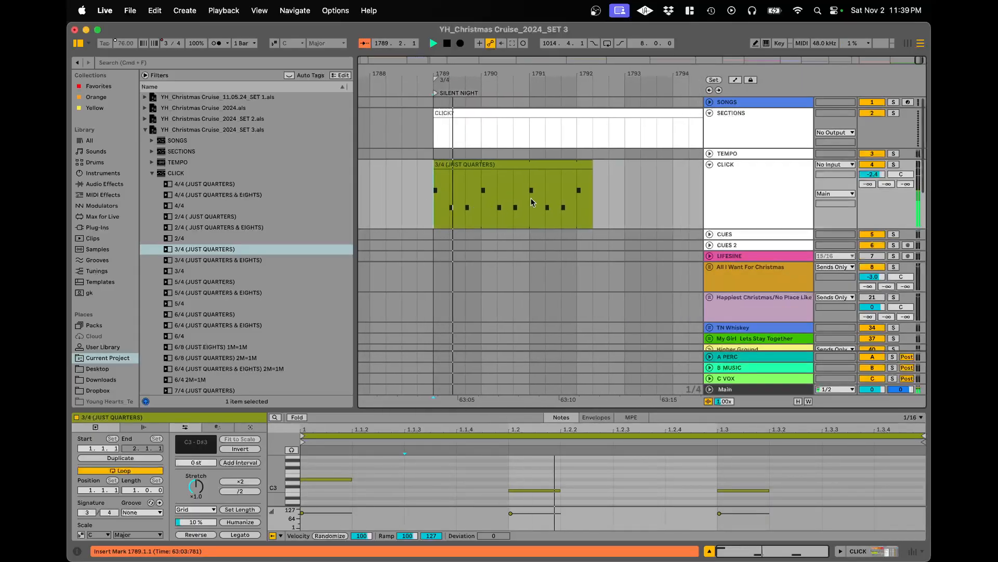
drag(593, 172, 625, 173)
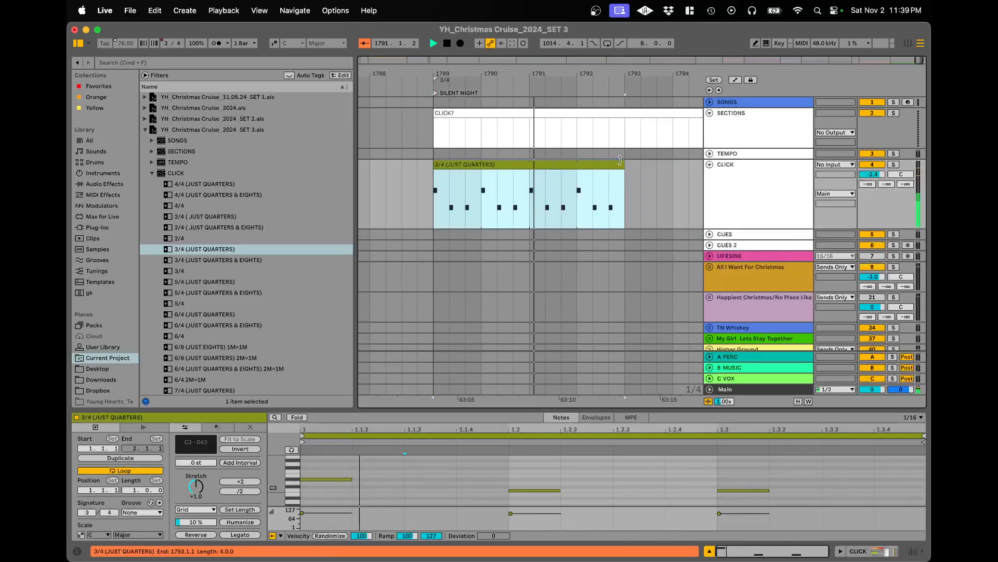
- Split the CLICK? section clip at bar 1793 and rename its first part "SILENT NIGHT CLICK ONLY +LOOP"
click(433, 115)
drag(435, 120, 626, 135)
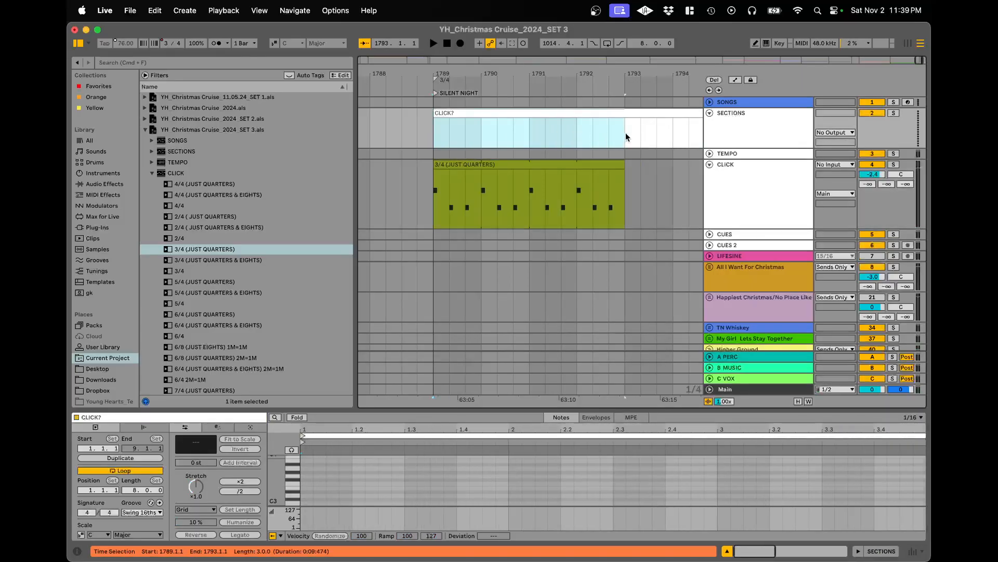
key(super+e)
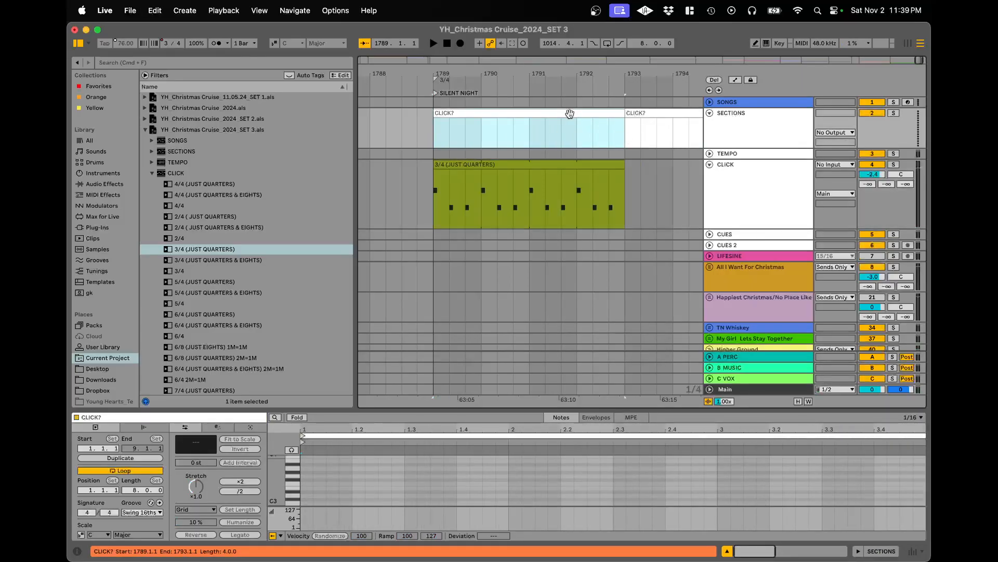
key(Right)
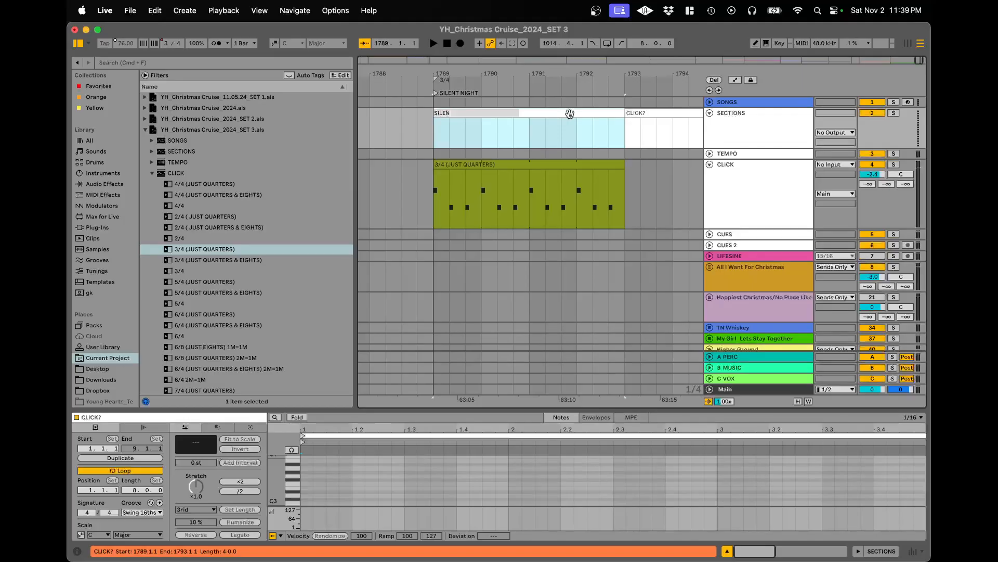
text(SILENT NIGHT CLICK ONLY +LOOP)
key(Return)
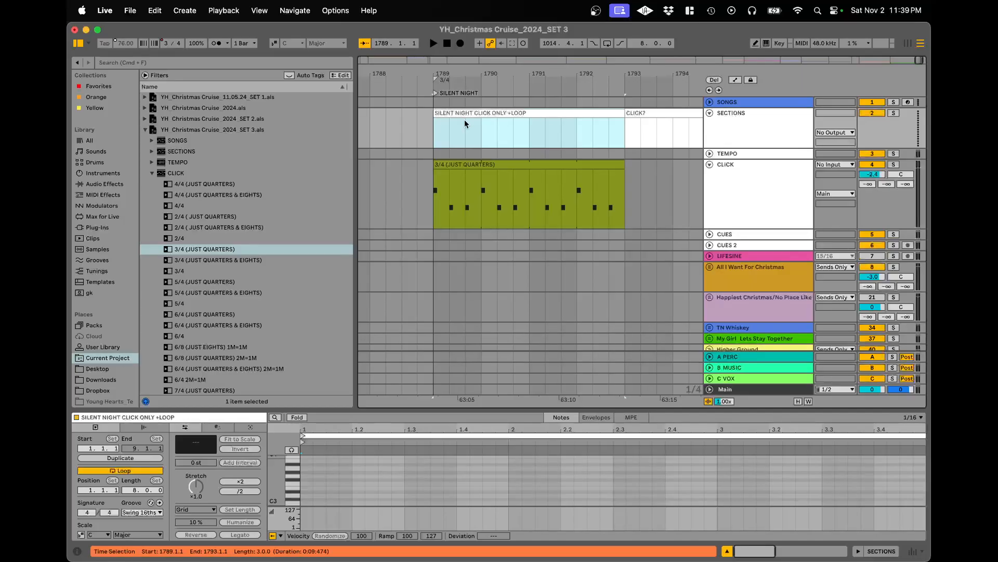
- Delete the leftover CLICK? clip after bar 1793 on the SECTIONS track
click(432, 125)
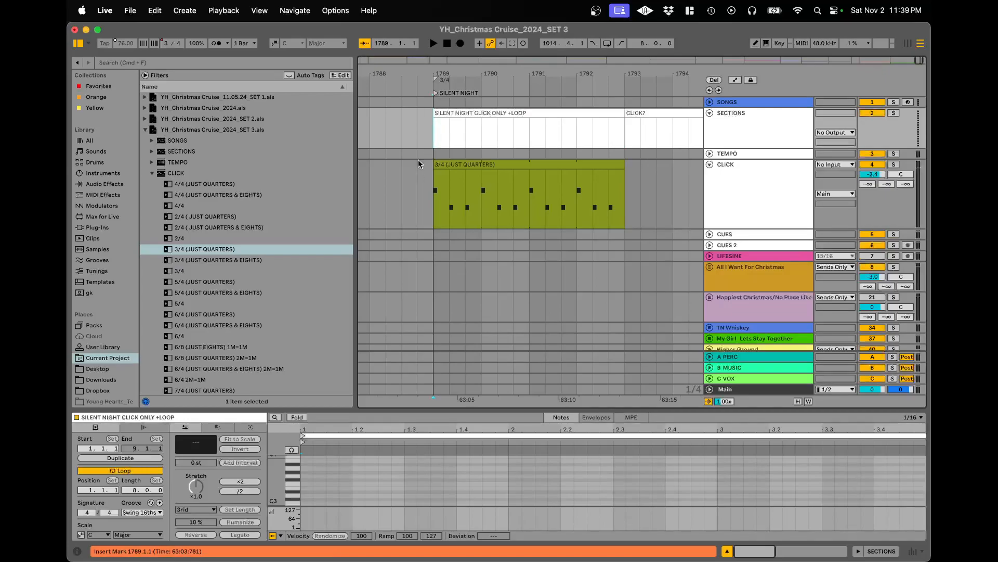
click(594, 115)
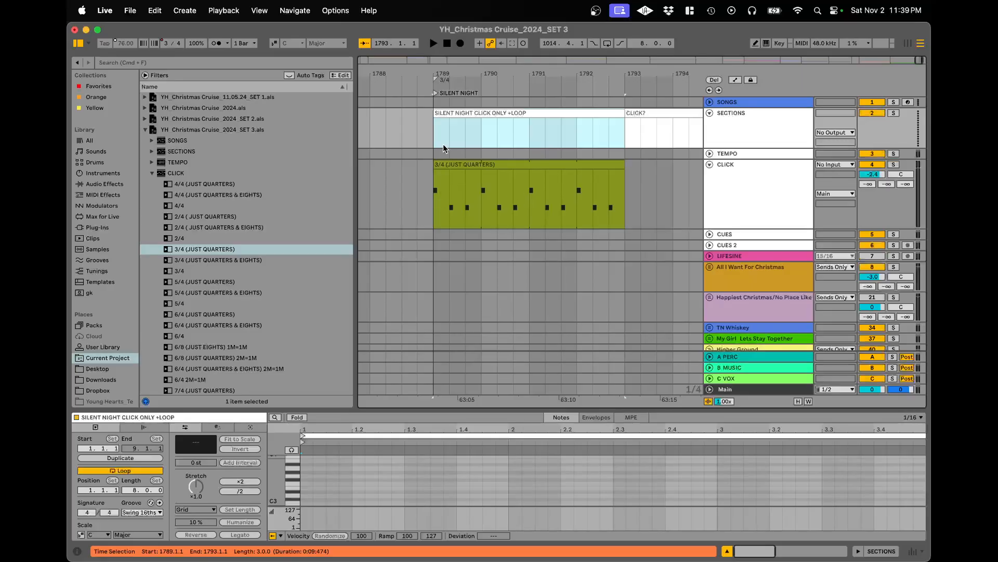
click(429, 134)
double_click(644, 111)
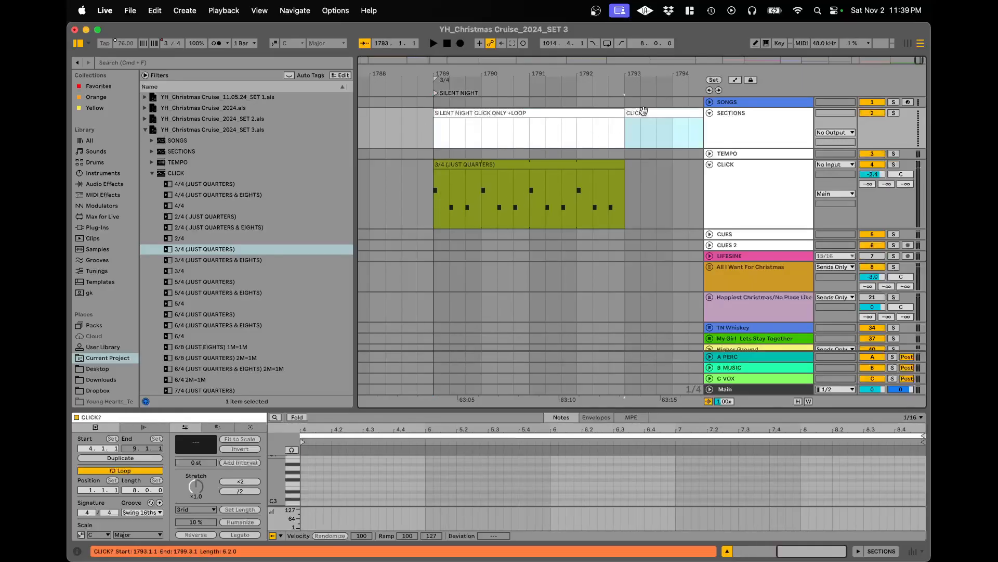
click(620, 125)
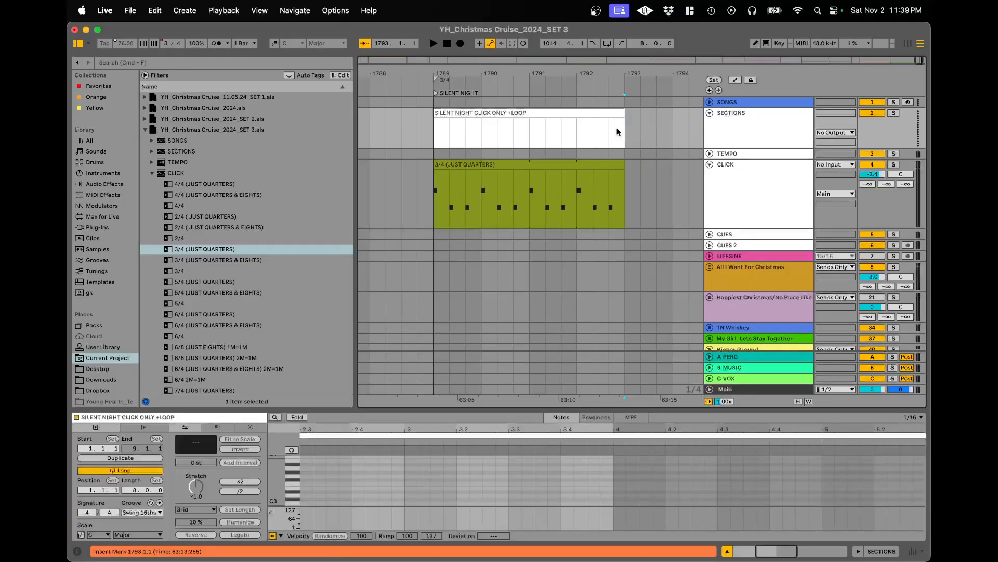
scroll(616, 123, down, 4)
scroll(615, 124, right, 4)
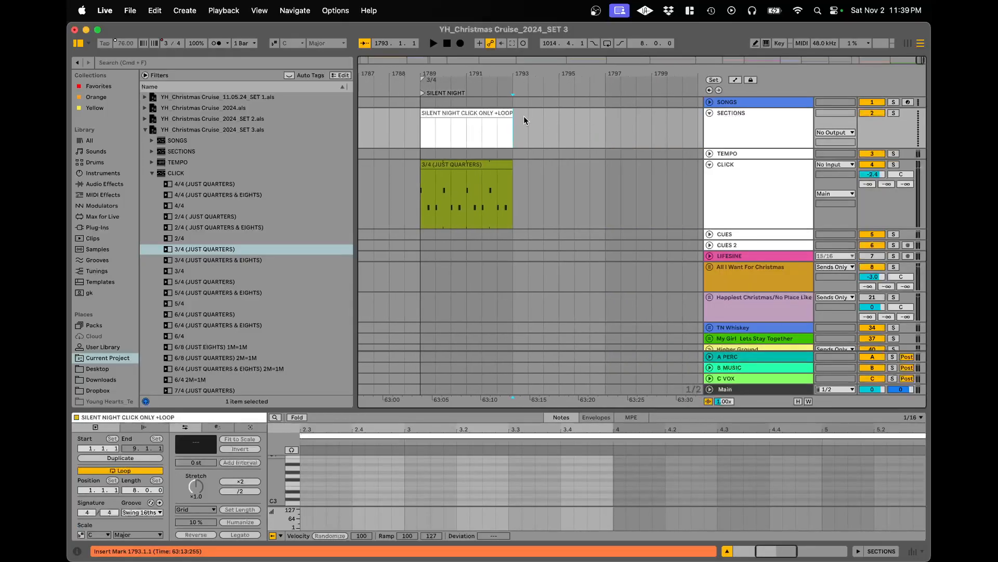
click(418, 128)
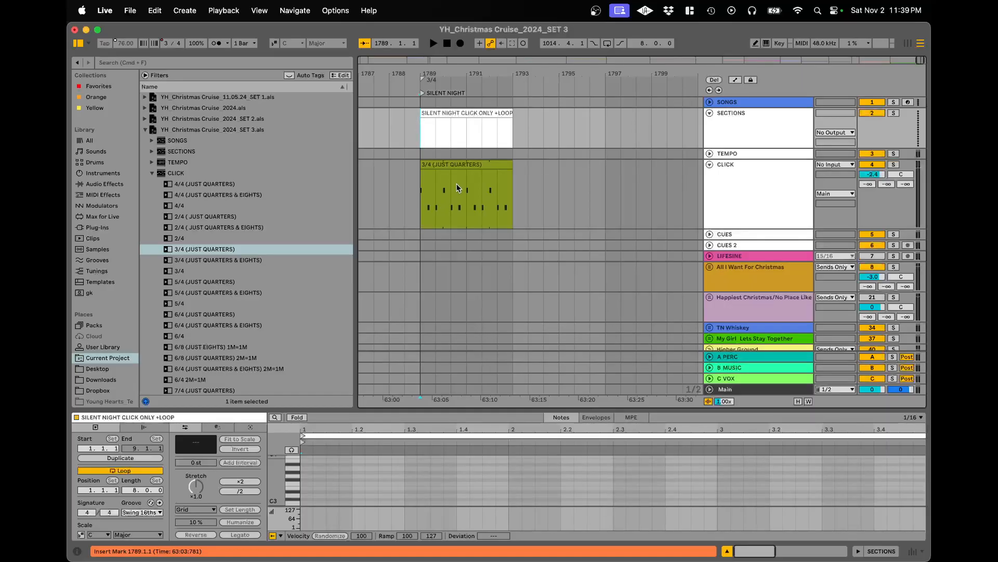
scroll(458, 182, up, 2)
click(402, 201)
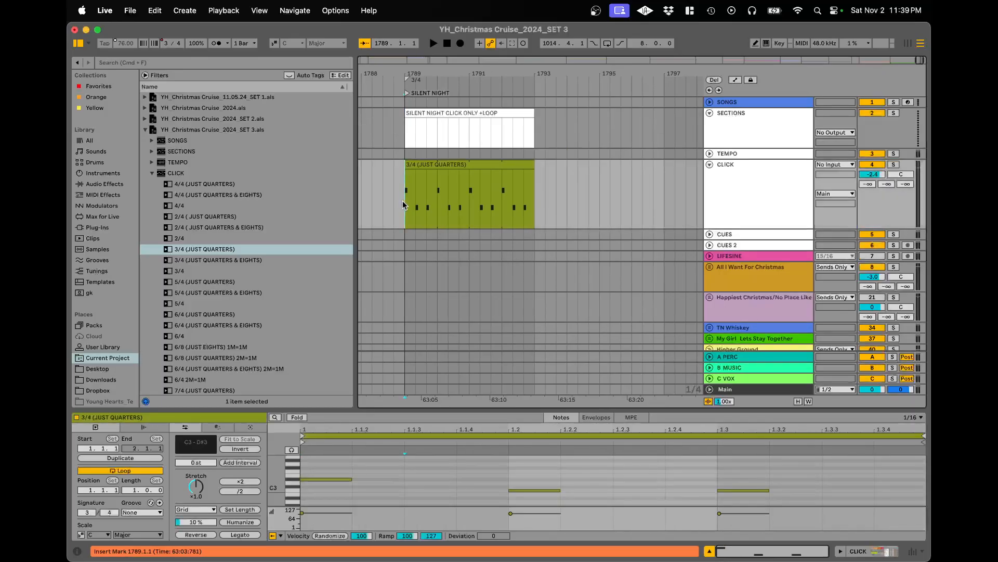
click(405, 155)
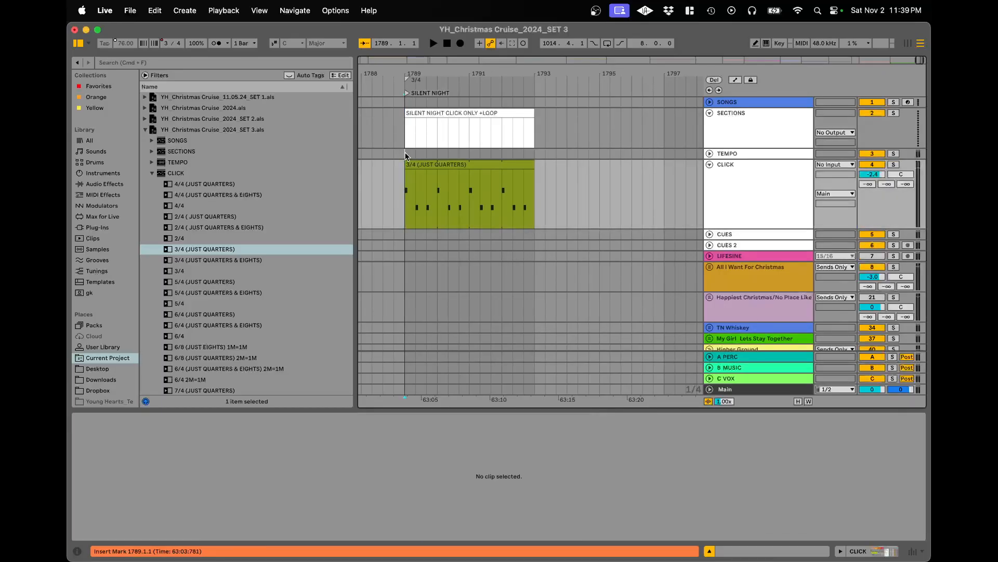
scroll(403, 151, left, 3)
click(429, 128)
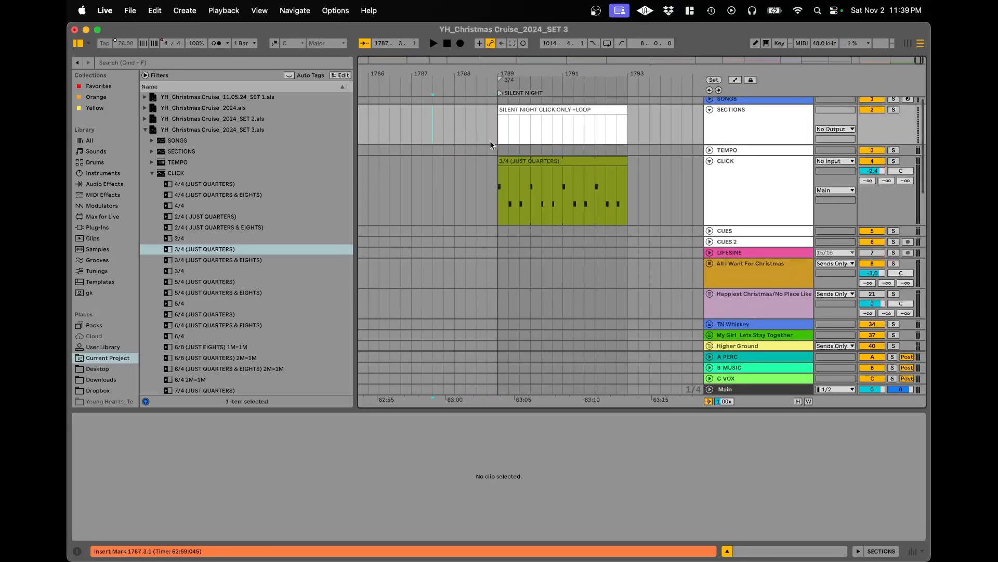
- Unfold the TEMPO track and copy the preceding song's 120 BPM clip to bars 1789 to 1793 under SILENT NIGHT
scroll(451, 145, down, 3)
click(442, 149)
click(472, 151)
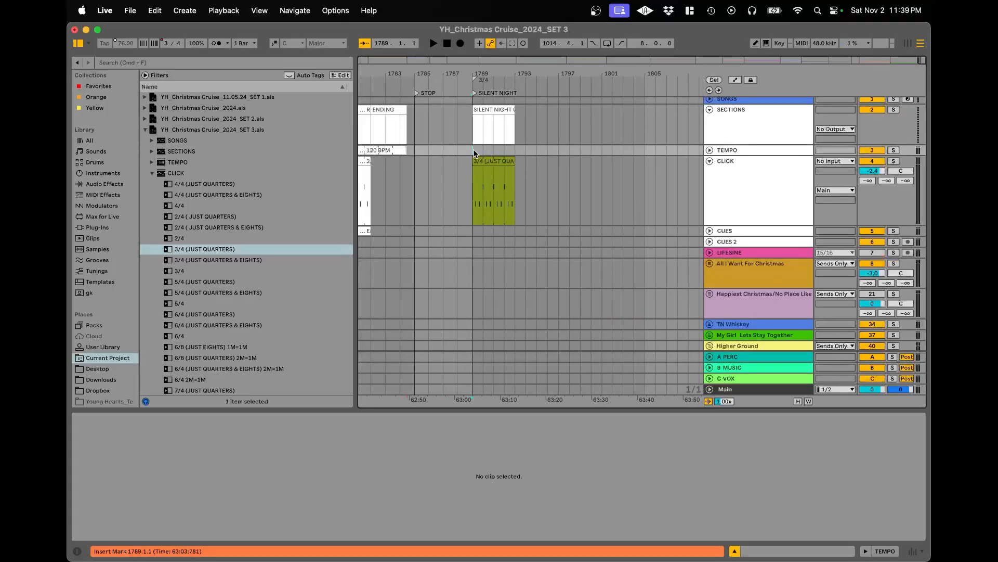
click(710, 150)
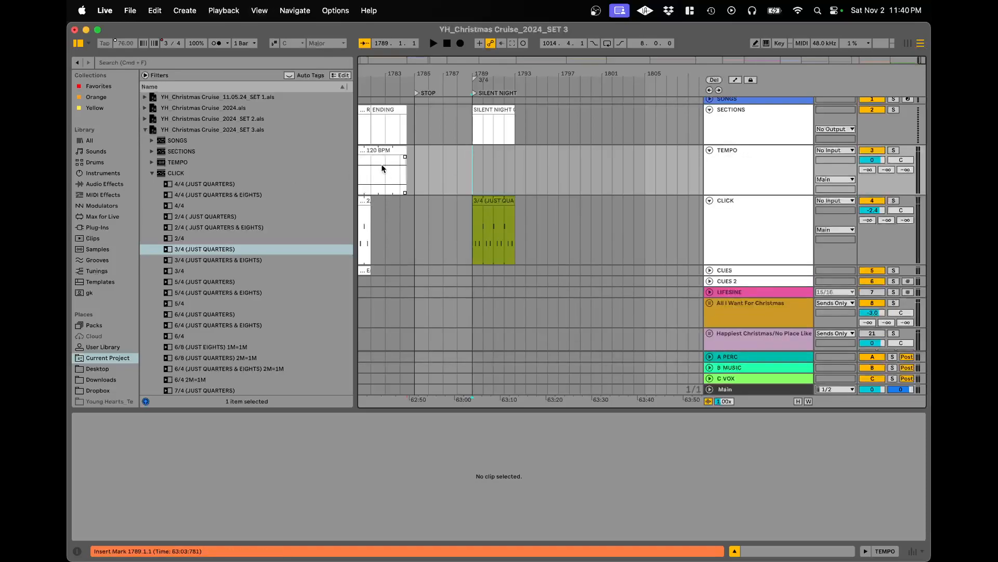
scroll(382, 164, up, 3)
drag(421, 174, 669, 155)
scroll(460, 152, down, 3)
scroll(644, 168, up, 2)
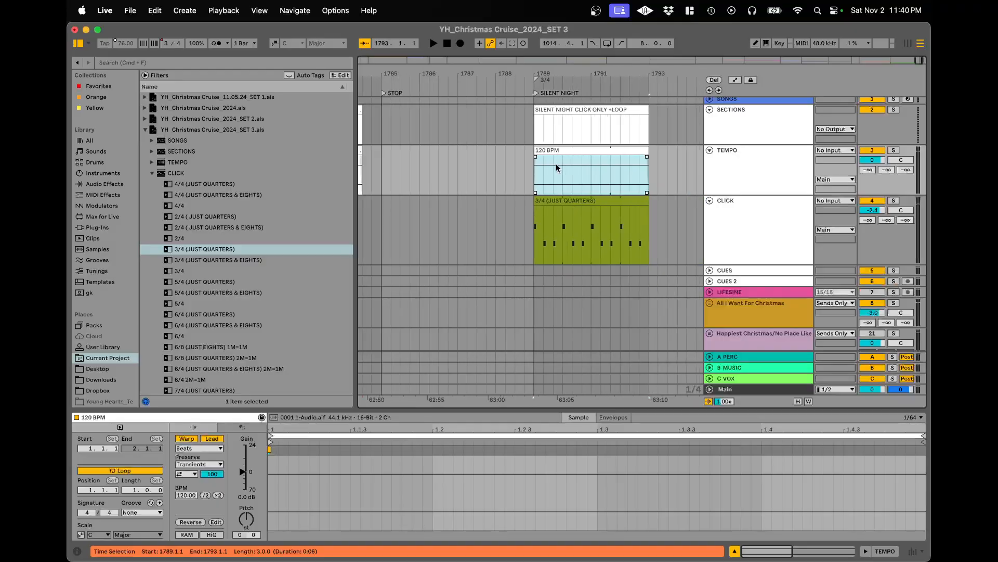
- Set the copied SILENT NIGHT tempo clip's BPM to 75
key(super+r)
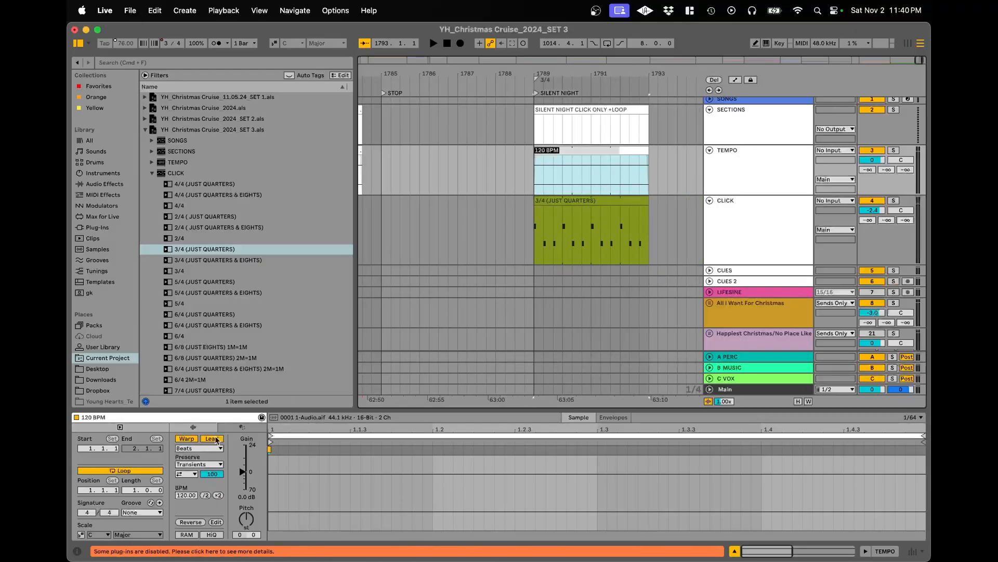
click(183, 494)
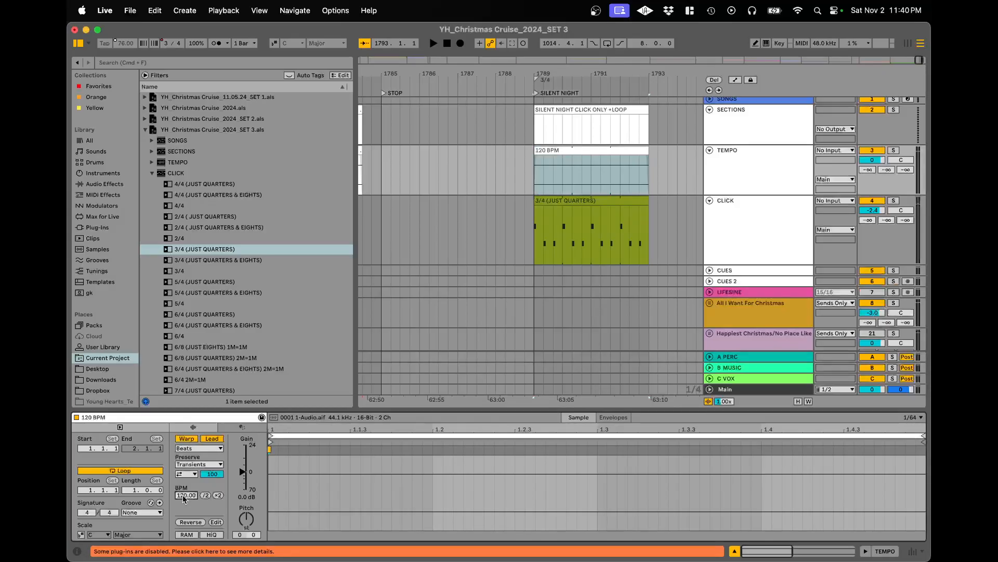
text(75)
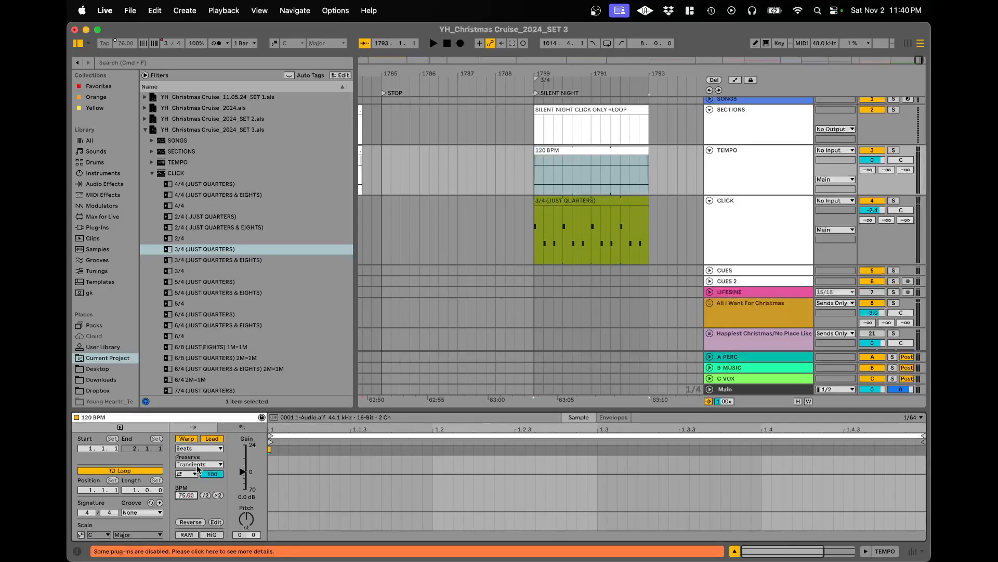
key(Return)
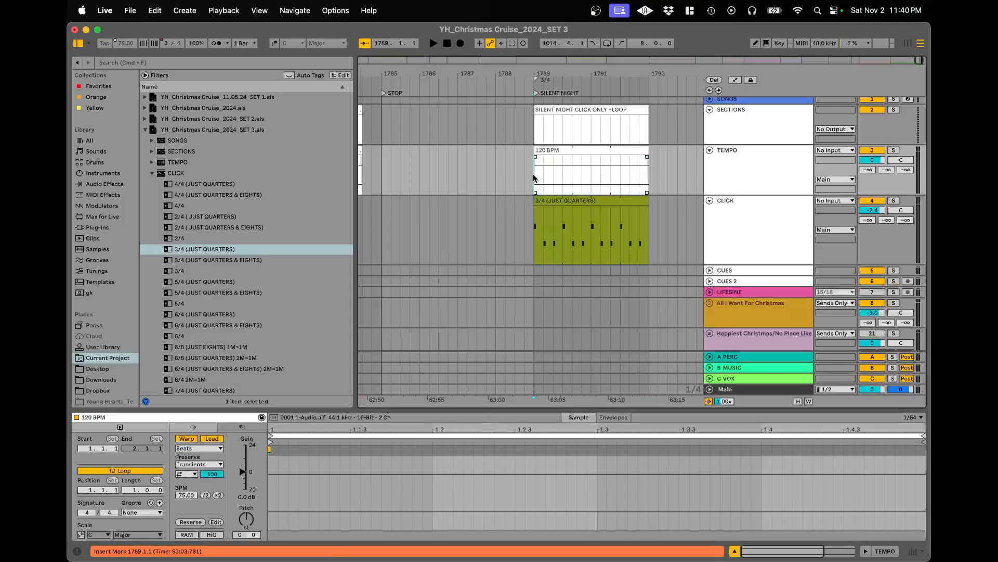
- Rename the SILENT NIGHT tempo clip "75" and play from bar 1789 to hear the click
click(545, 151)
text(75)
key(Return)
click(532, 178)
key(space)
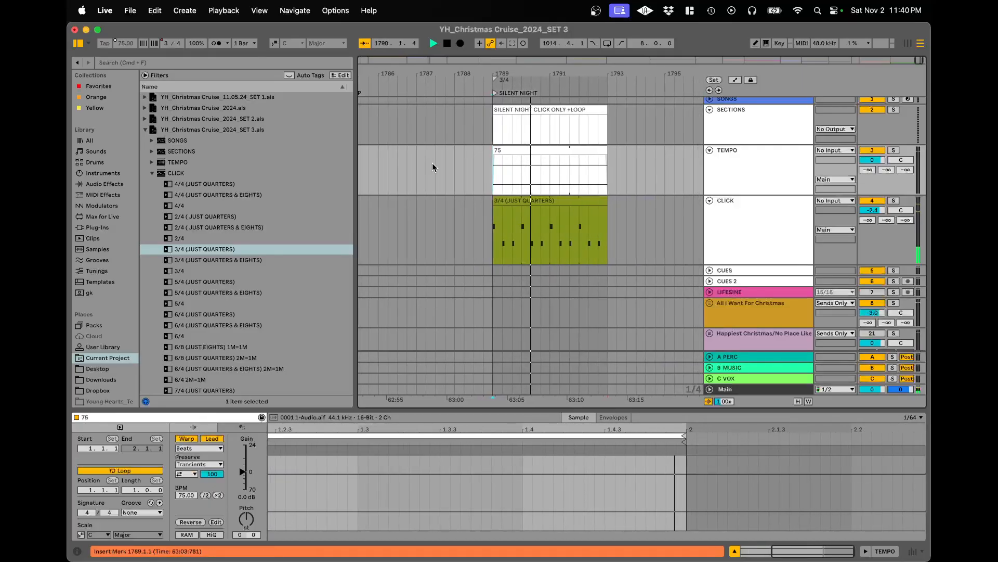
- Lower the SILENT NIGHT tempo clip's BPM to 67 and play the click at that tempo
drag(186, 496, 185, 501)
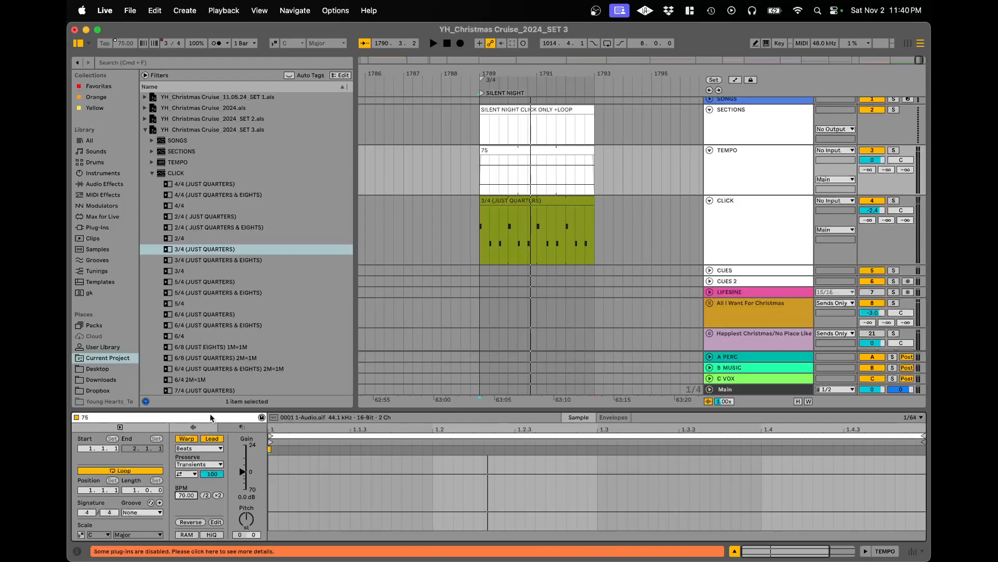
key(space)
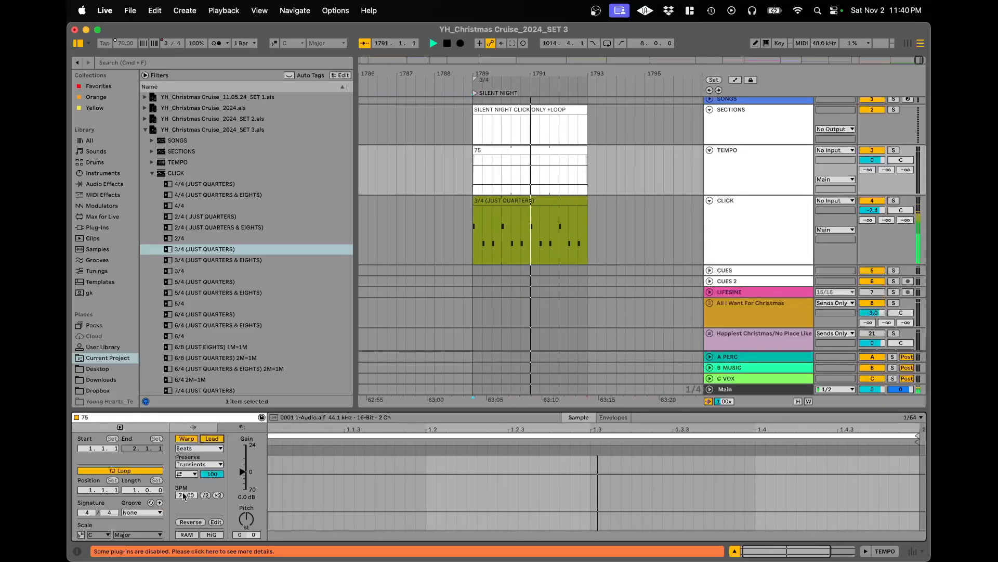
key(space)
drag(183, 495, 184, 495)
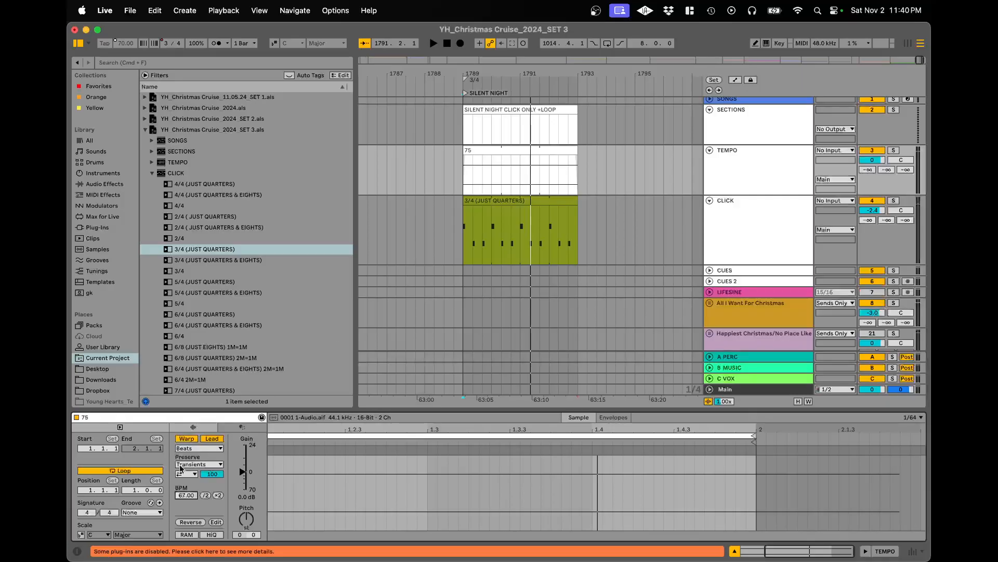
click(212, 439)
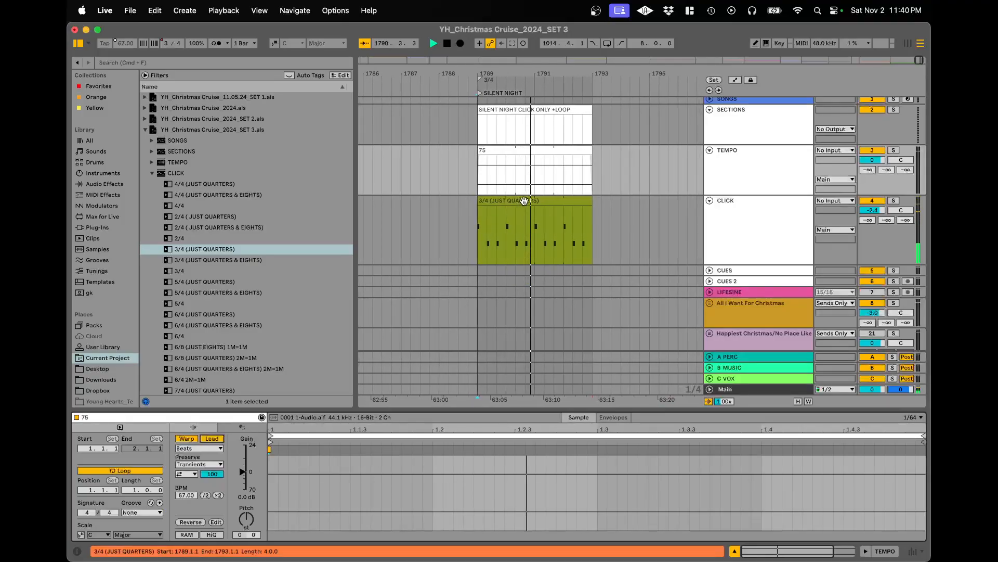
key(space)
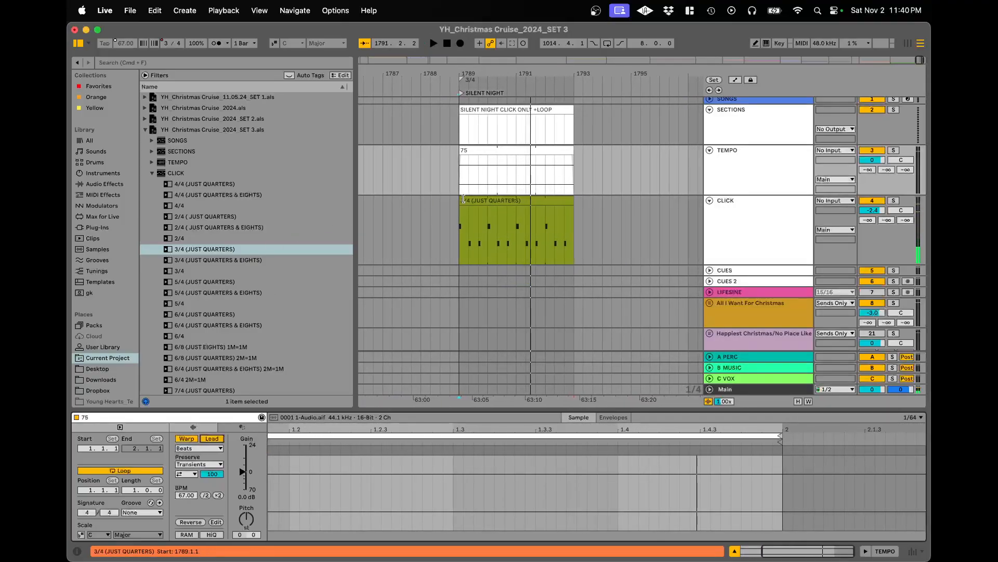
- Replace the 3/4 (JUST QUARTERS) clip under SILENT NIGHT with the plain 3/4 click clip, spanning bars 1789 to 1793
click(468, 201)
key(Delete)
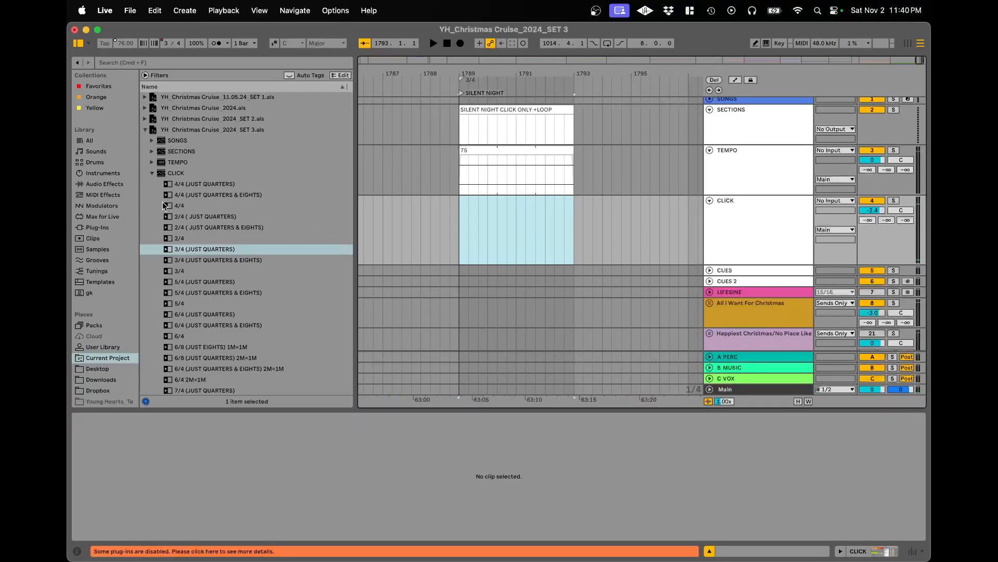
drag(168, 274, 465, 241)
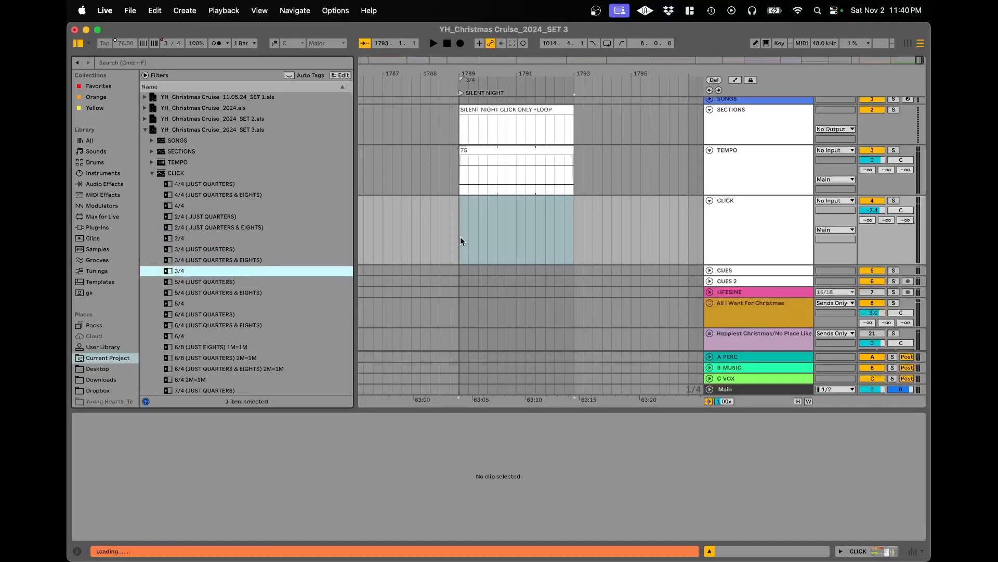
drag(579, 213, 577, 218)
- Show automation on the CLICK track, lower its 16th's level to the minimum across bars 1789 to 1793, and play it
click(745, 234)
key(a)
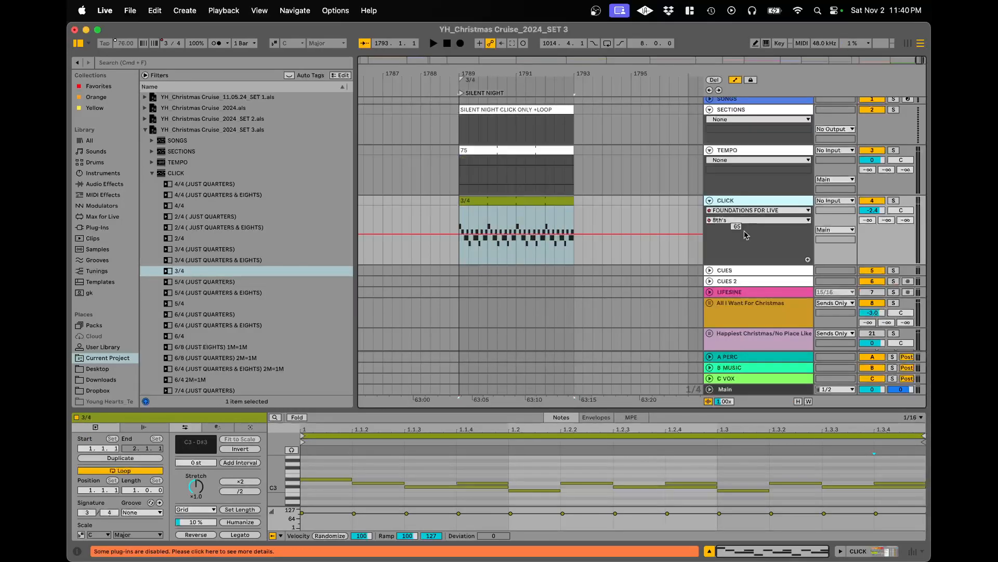
click(737, 220)
click(728, 266)
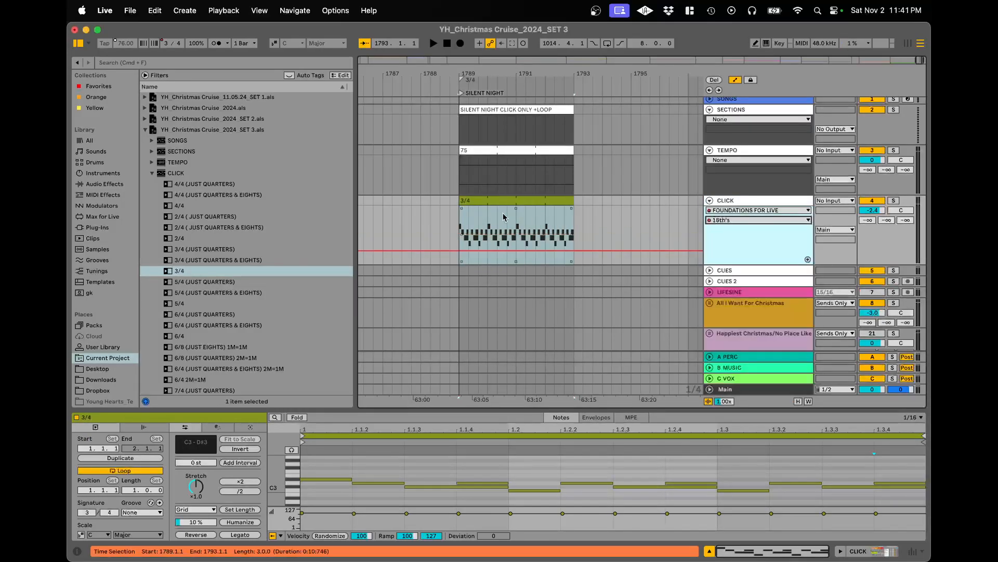
click(516, 203)
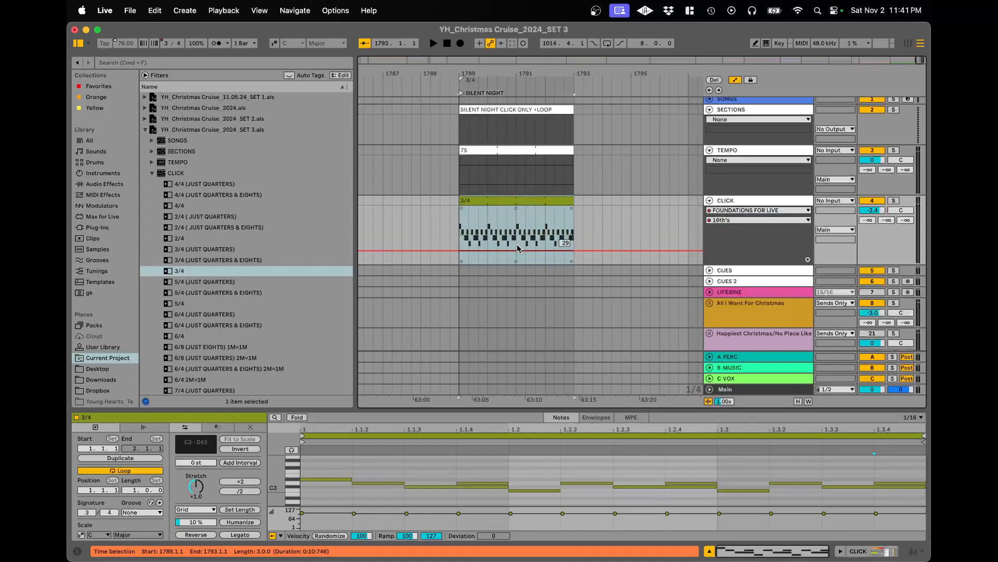
click(517, 261)
key(space)
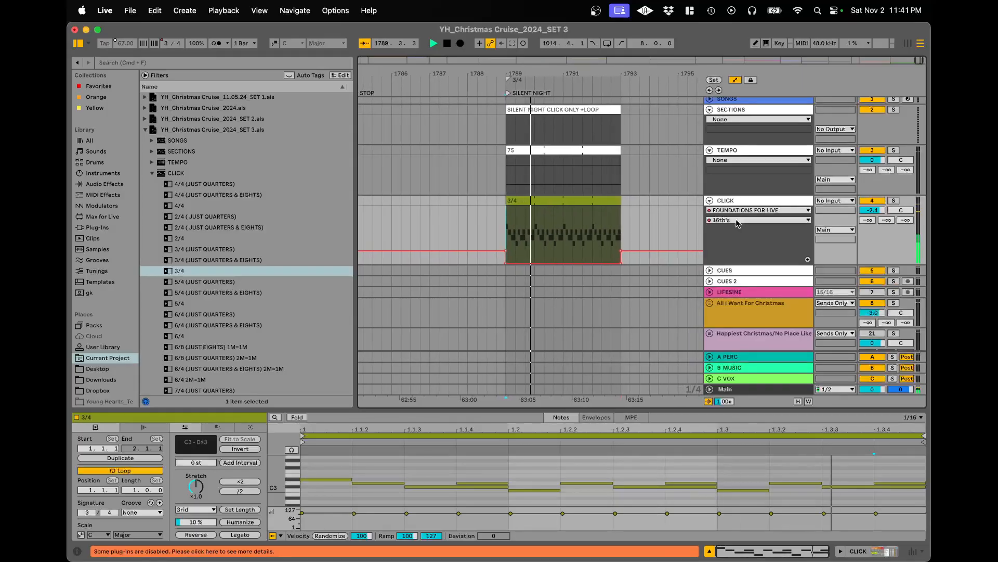
- Automate the CLICK track's 8th's level to 0 across bars 1789 to 1793, then fold the track and hide automation
click(737, 221)
click(717, 255)
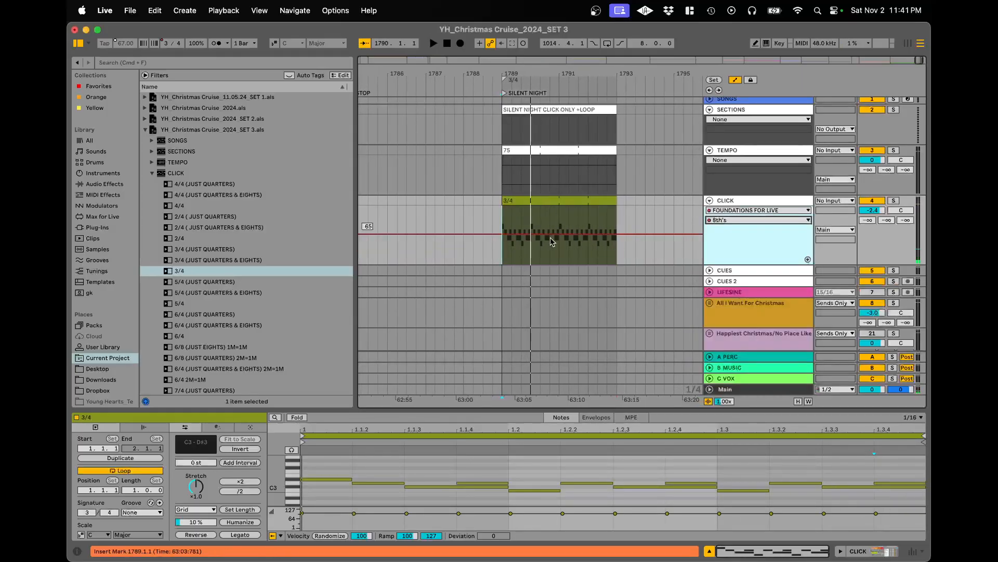
click(555, 200)
click(505, 226)
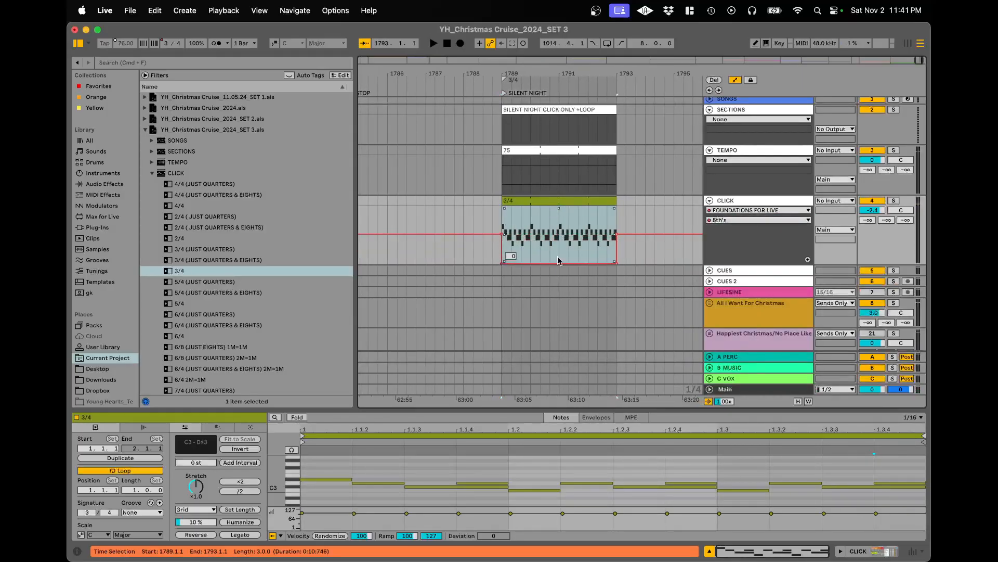
click(710, 200)
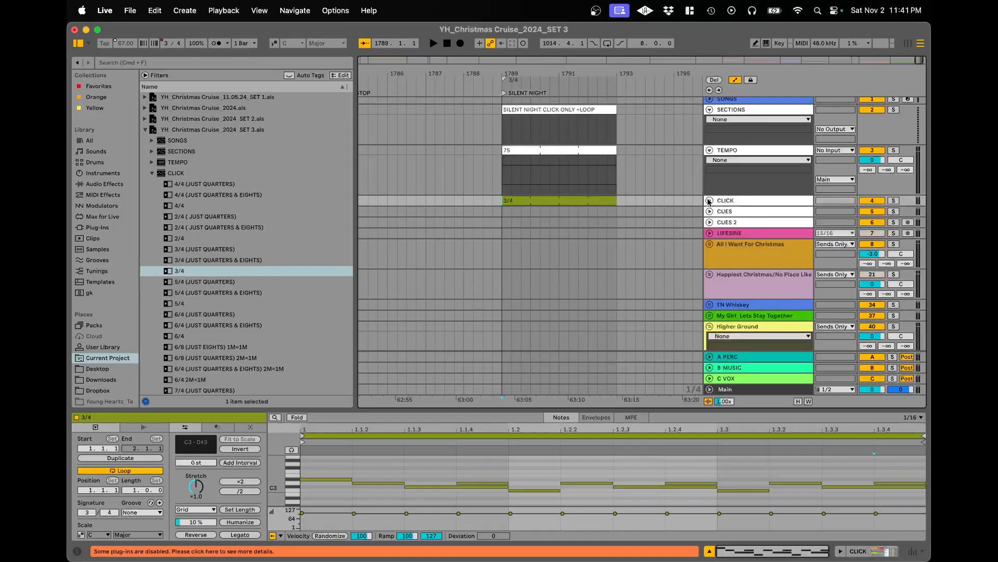
key(b)
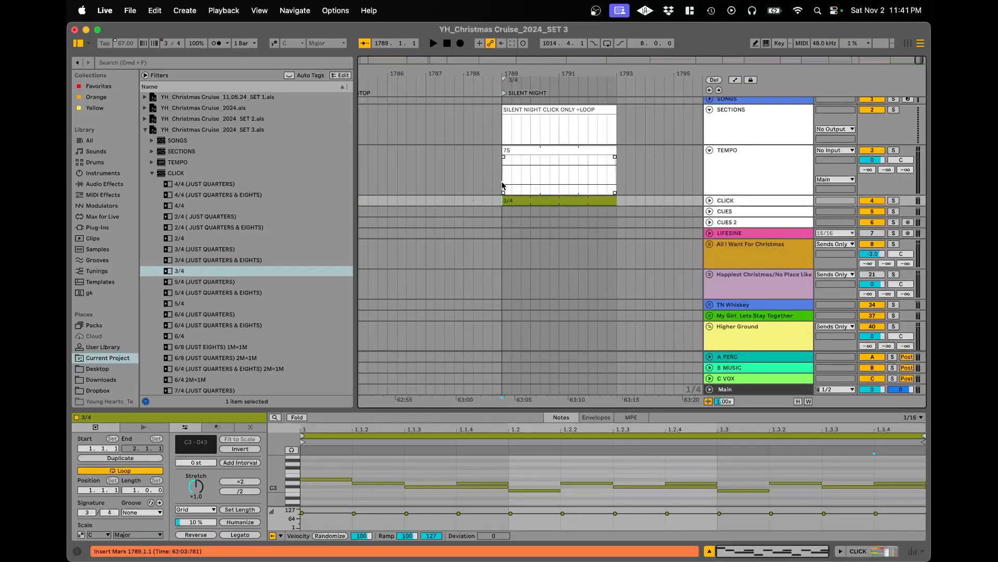
- Save the set and play SILENT NIGHT from bar 1789 to hear the edited click
key(super+s)
key(super+s)
click(501, 179)
key(space)
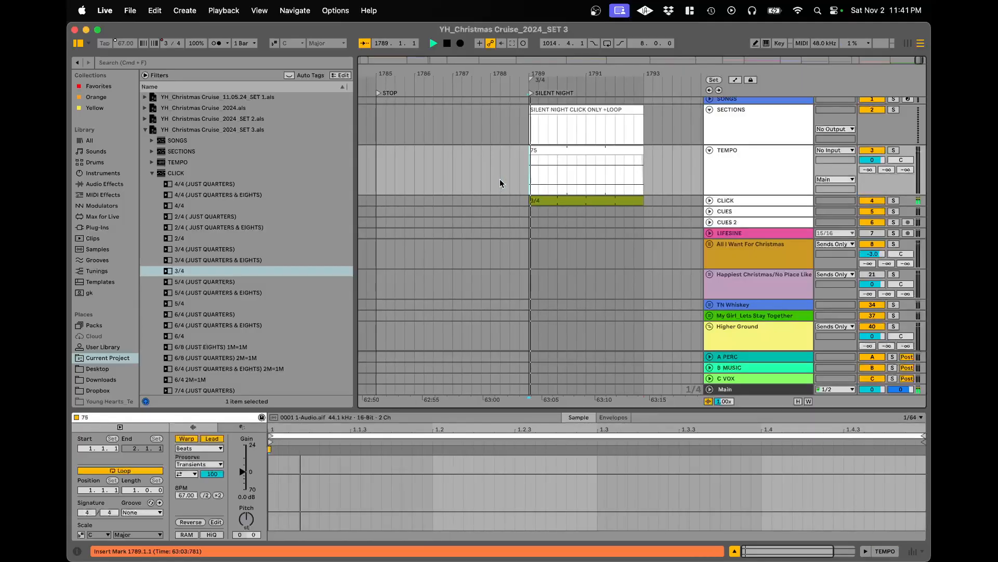
- Unfold the CLICK track, fold the TEMPO track, and stop playback
click(710, 200)
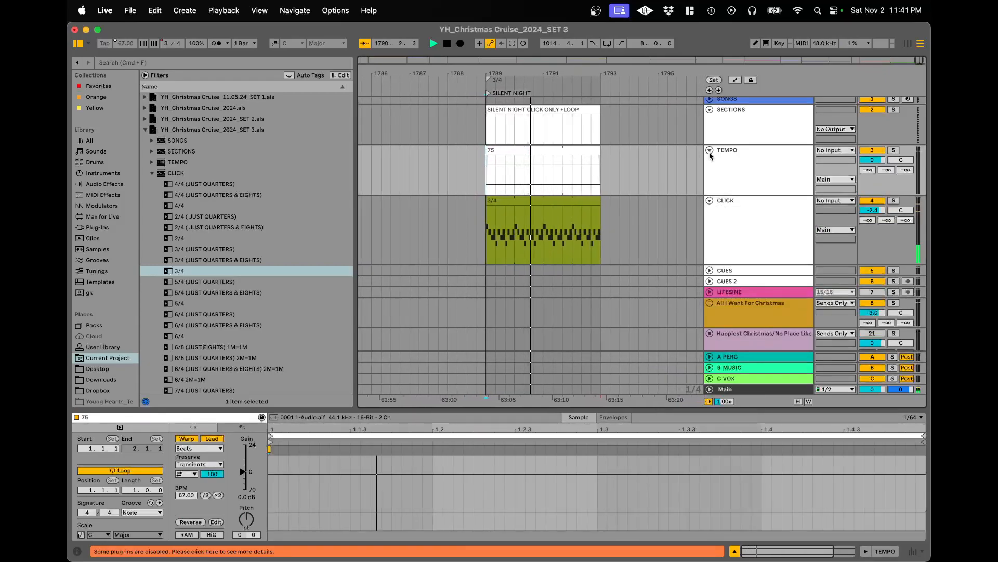
click(710, 150)
key(space)
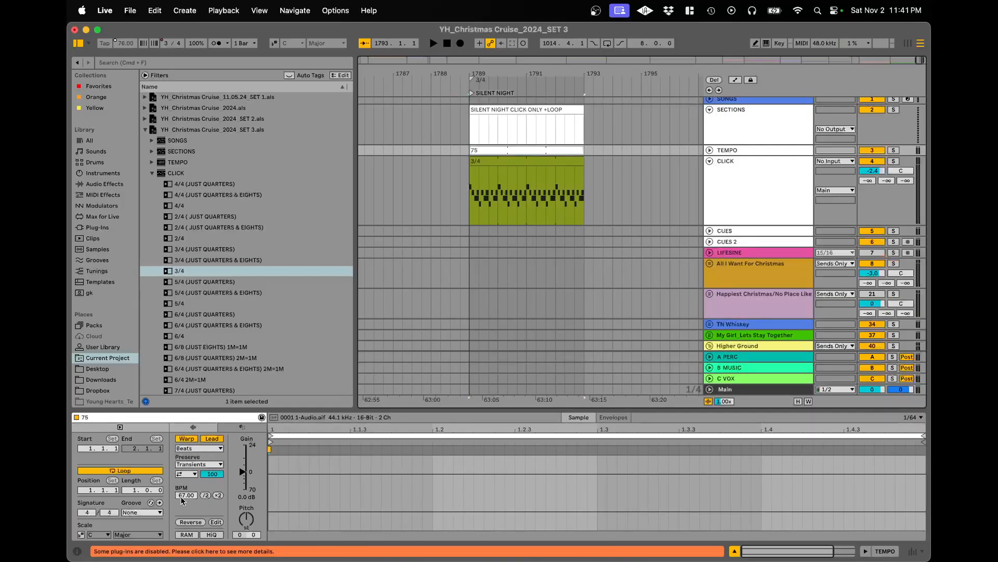
- Rename the SILENT NIGHT tempo clip "67" and return the insert marker to bar 1789
key(super+r)
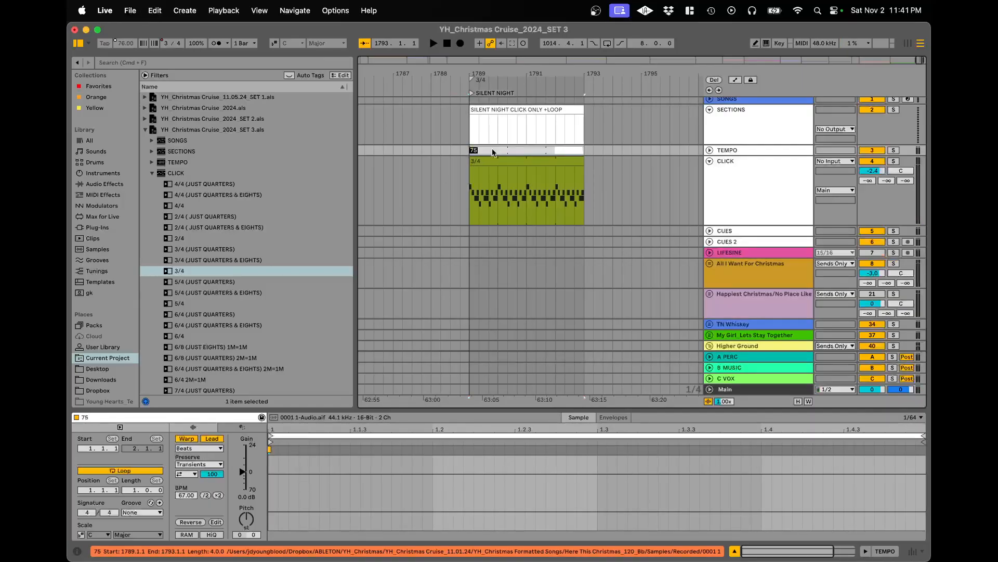
key(Return)
click(469, 175)
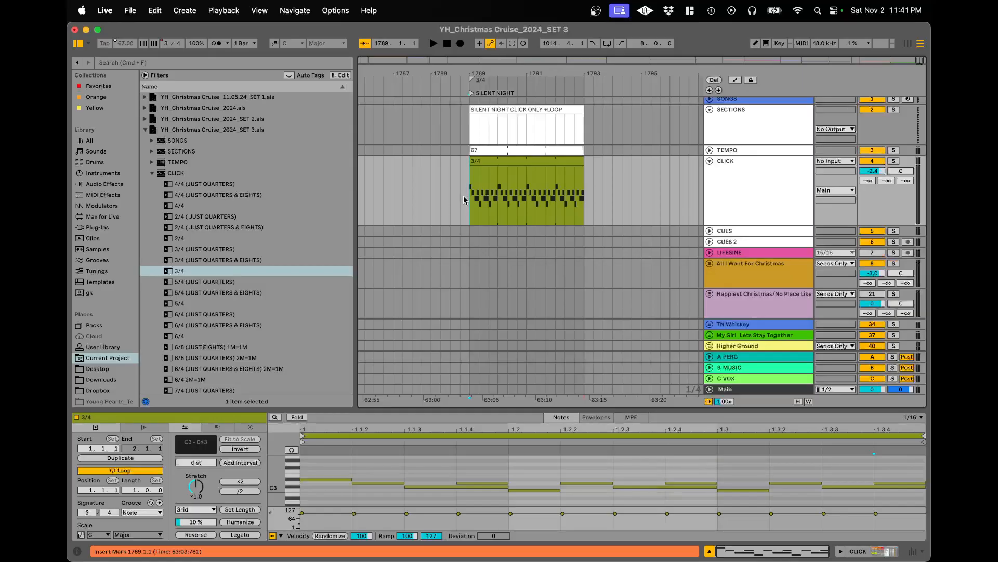
click(488, 150)
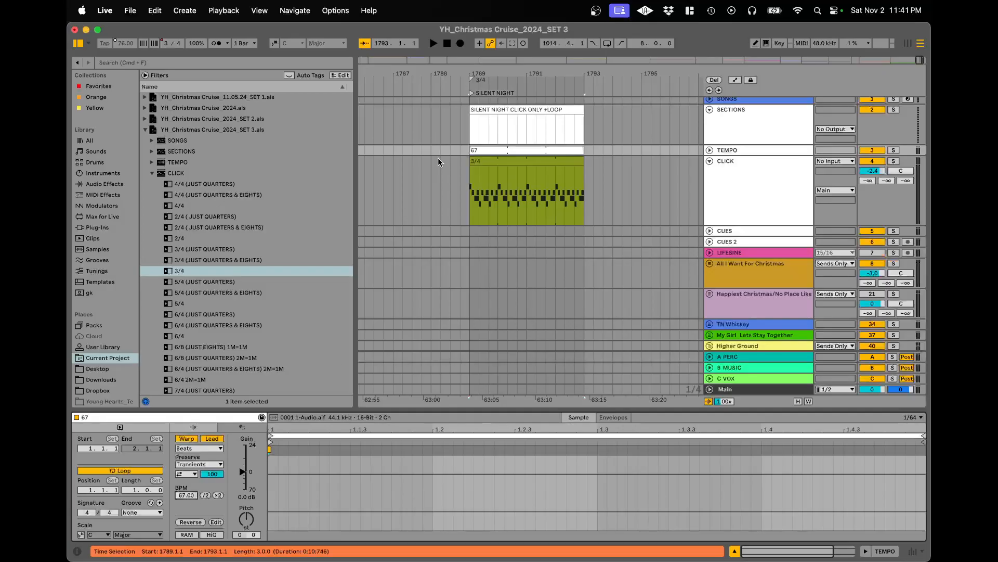
click(468, 186)
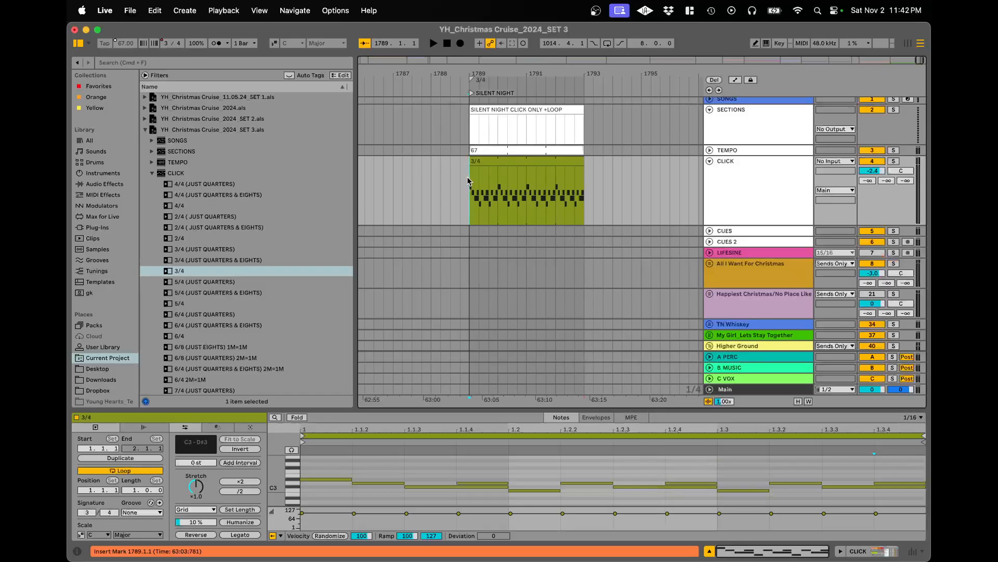
- Fold the CLICK and SECTIONS tracks and the Higher Ground group
click(710, 161)
click(710, 110)
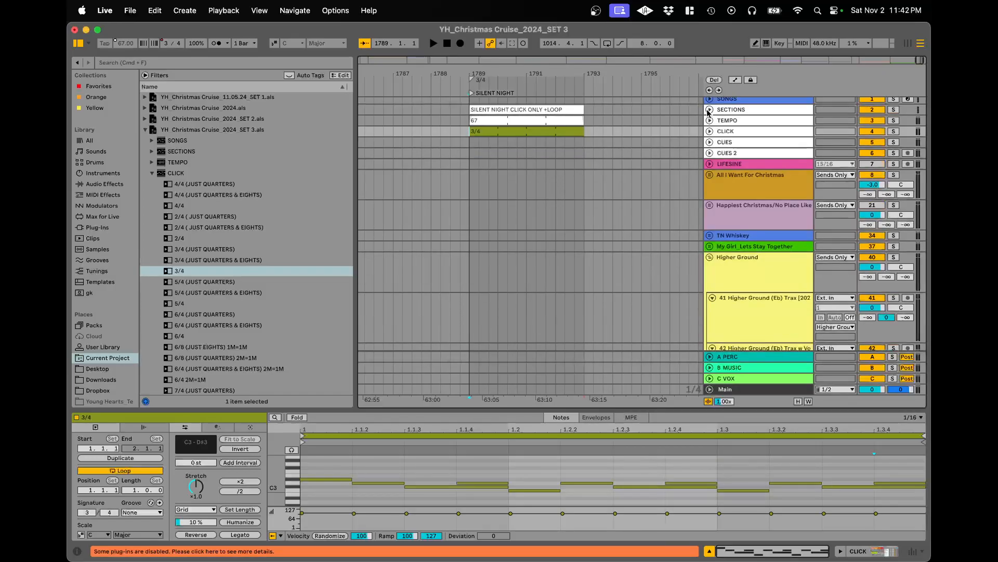
click(469, 163)
key(minus)
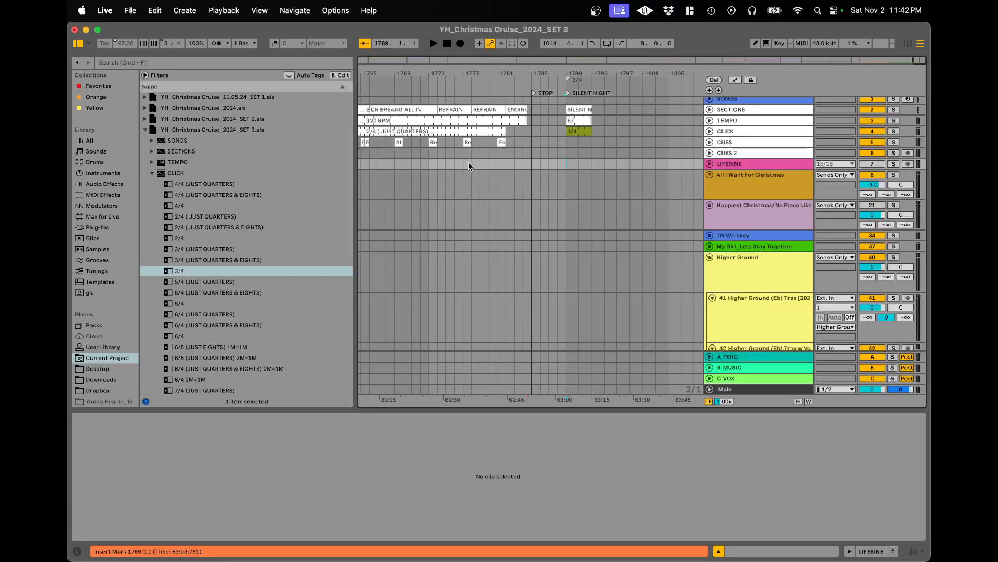
key(minus)
key(minus)
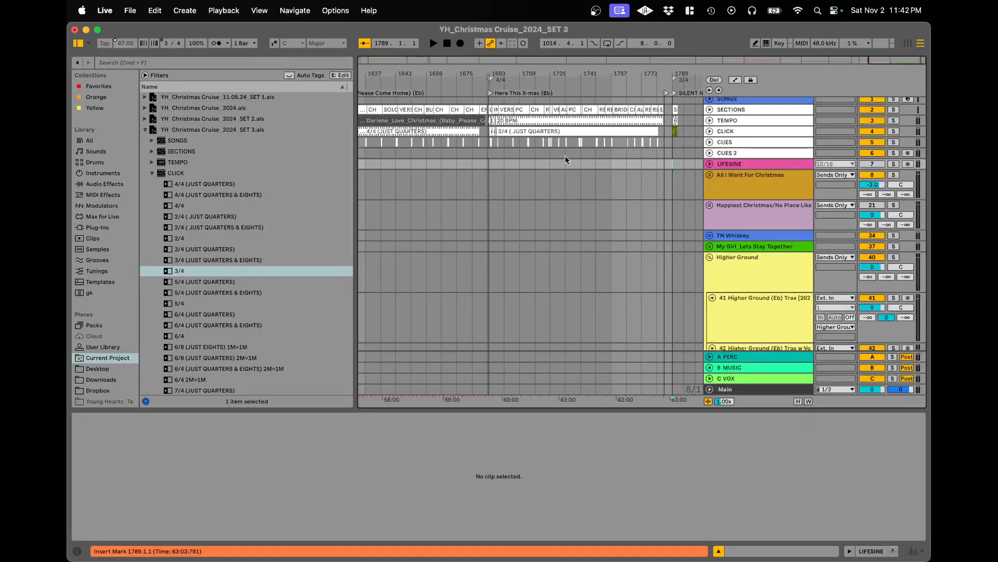
key(minus)
key(minus)
key(minus)
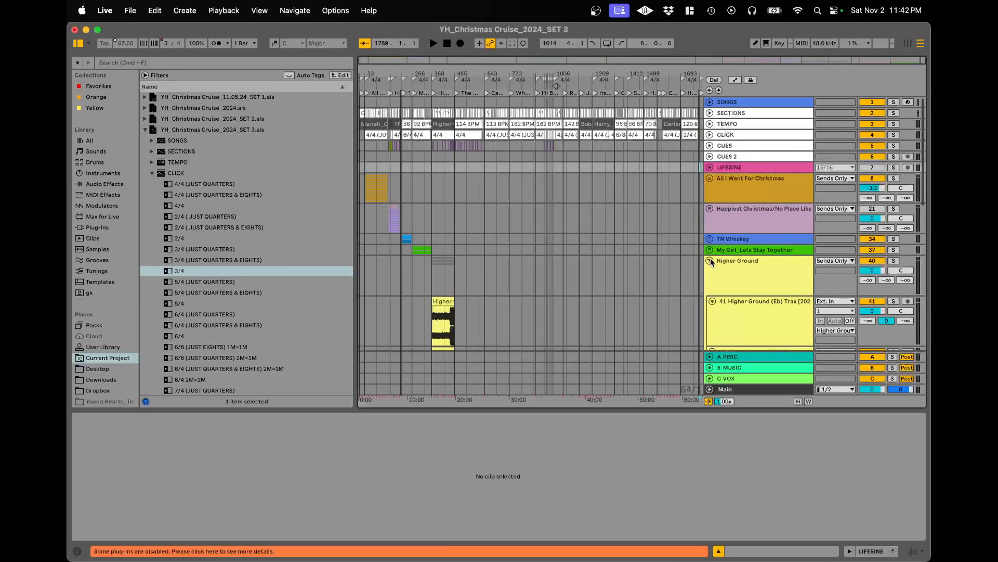
click(710, 260)
scroll(710, 261, down, 8)
scroll(711, 261, up, 8)
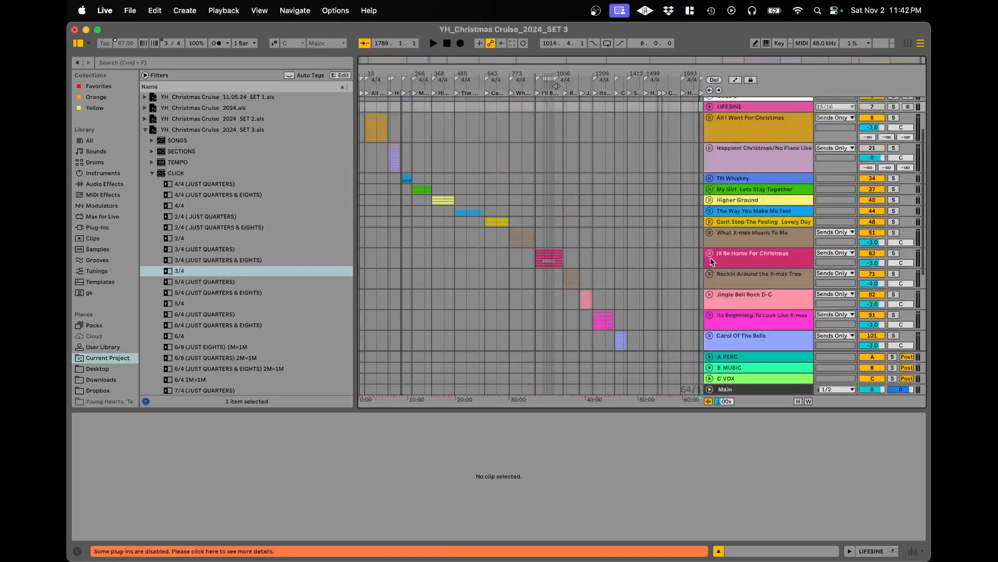
- Unfold the TN Whiskey group and examine its arrangement from the TN WHISKEY INTRO at bar 223 to the end of the song
click(734, 240)
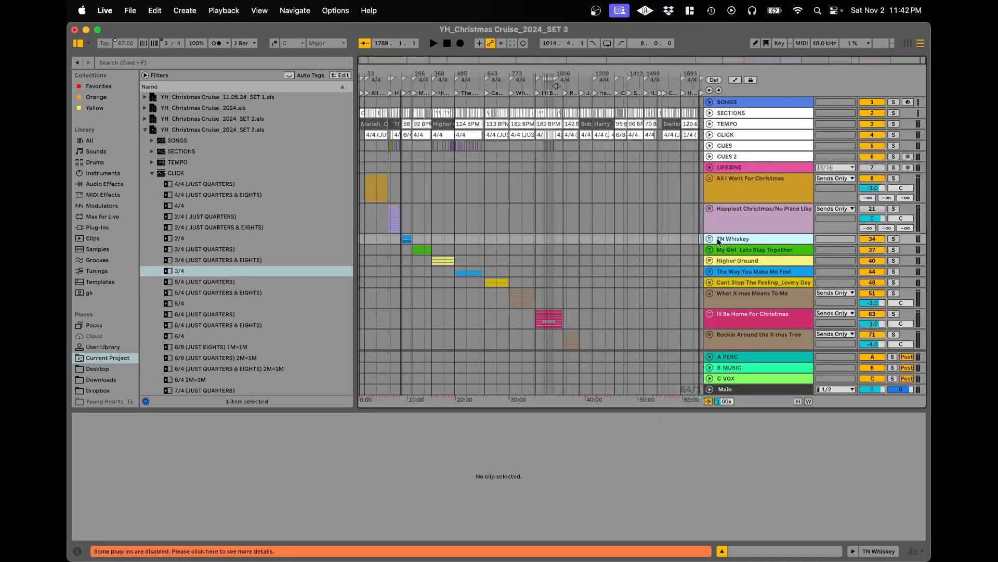
click(710, 238)
scroll(445, 248, up, 5)
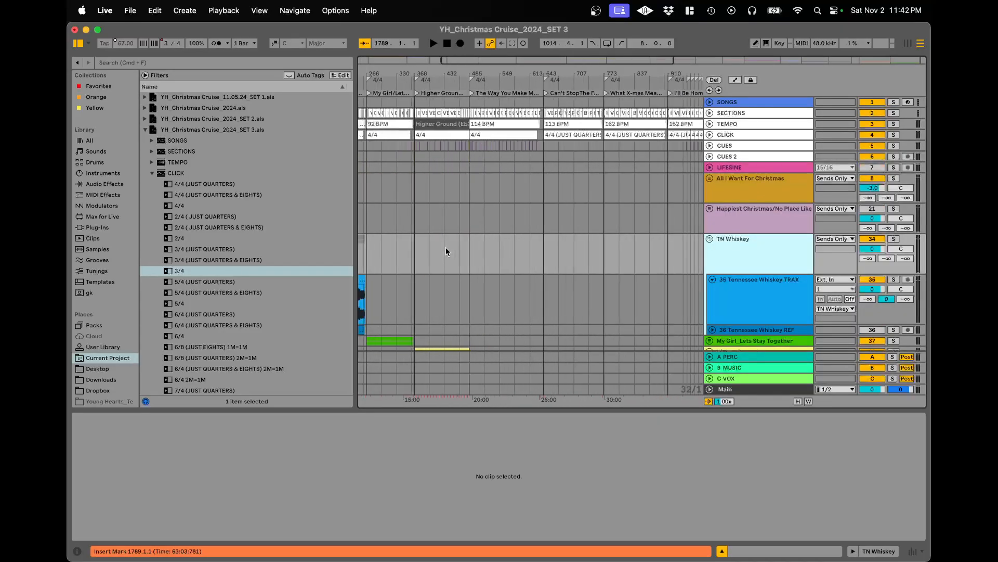
scroll(445, 248, up, 8)
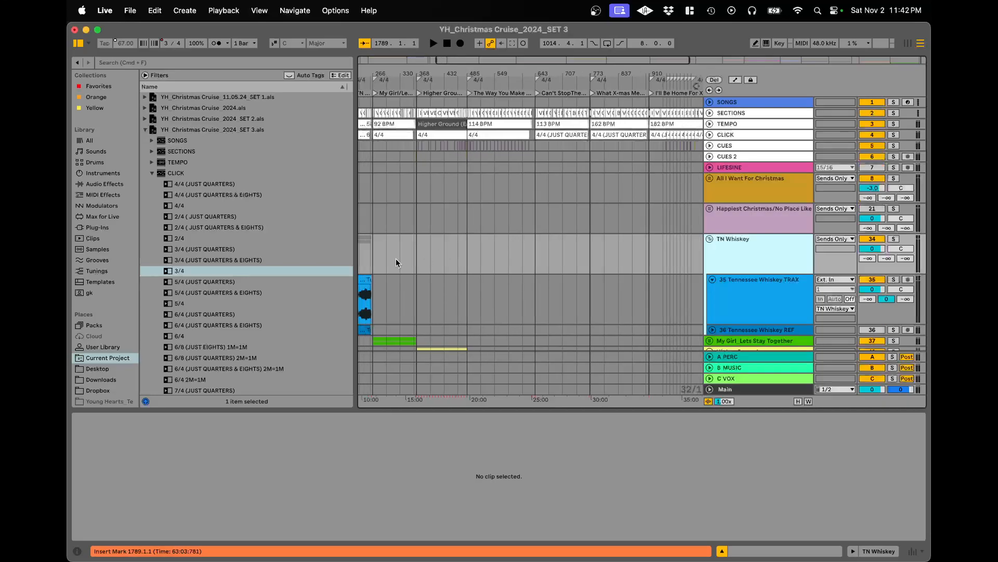
scroll(389, 244, left, 3)
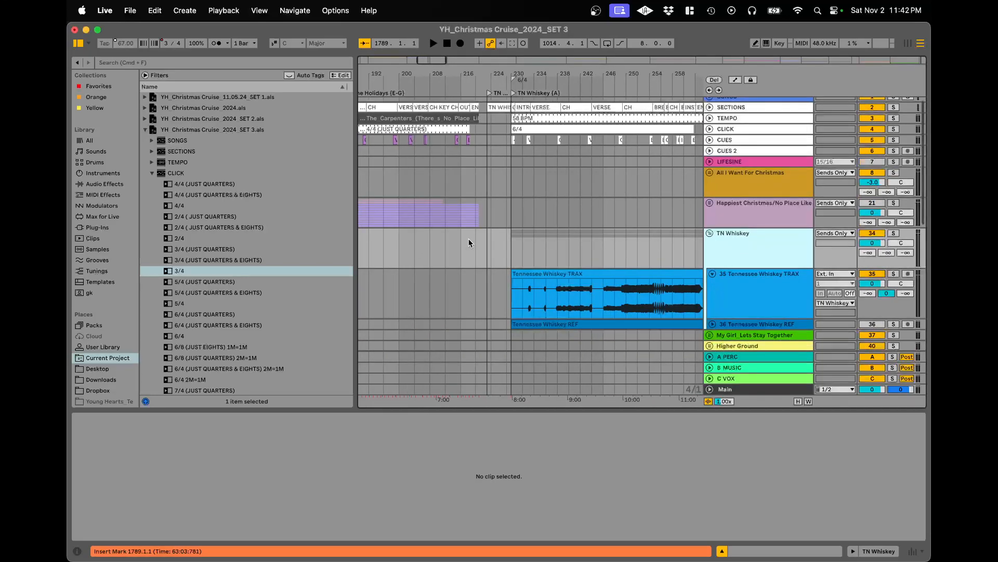
click(510, 181)
click(484, 136)
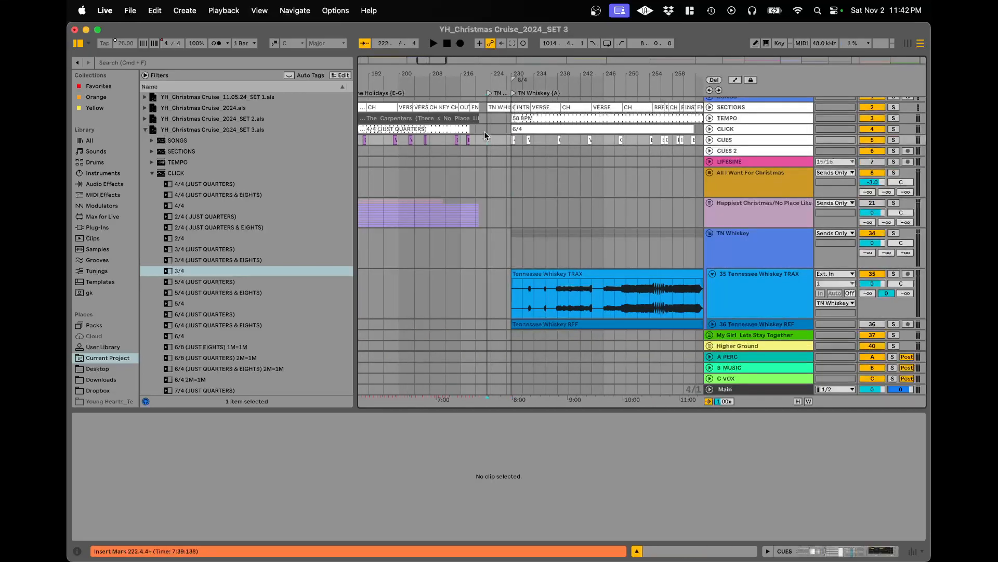
scroll(485, 134, up, 4)
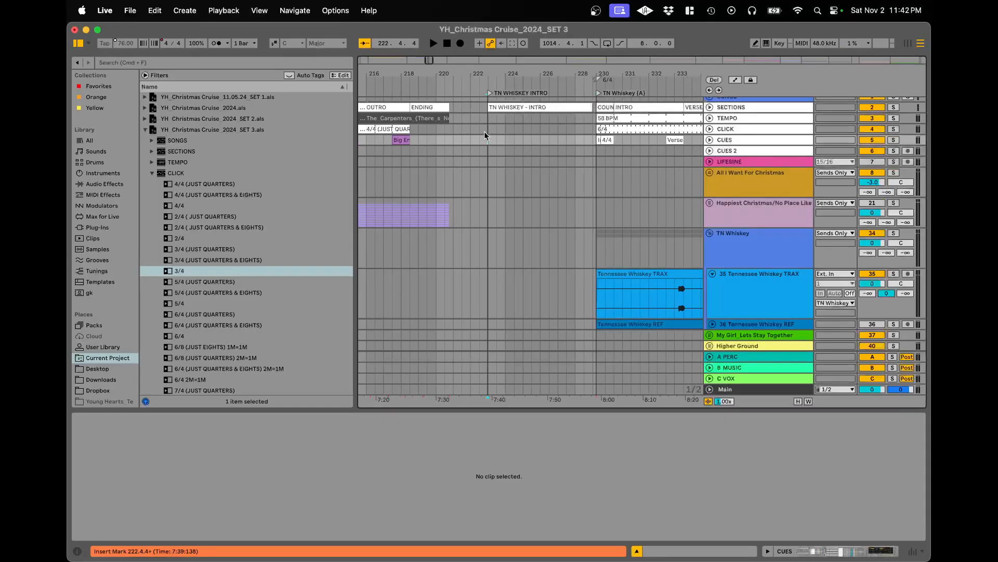
click(486, 132)
scroll(486, 132, down, 5)
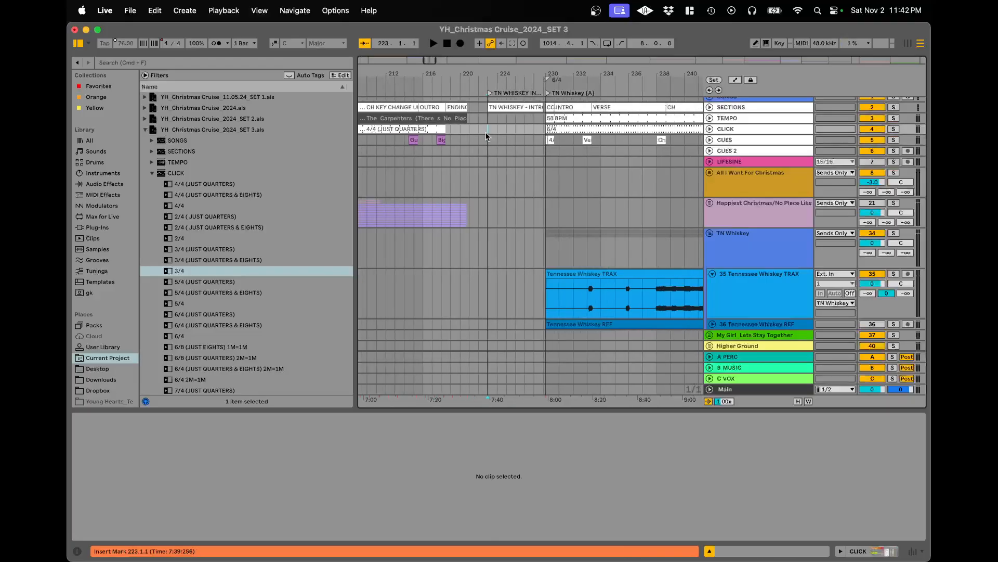
scroll(485, 132, right, 4)
scroll(595, 136, up, 6)
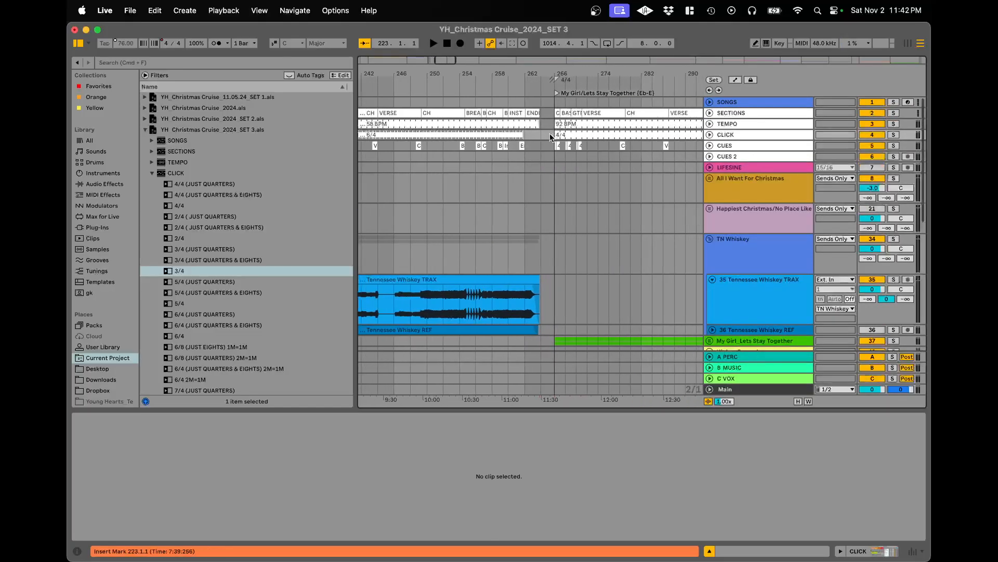
- Examine the TN WHISKEY - INTRO section clip and the gap between TN Whiskey and My Girl/Lets Stay Together
click(610, 157)
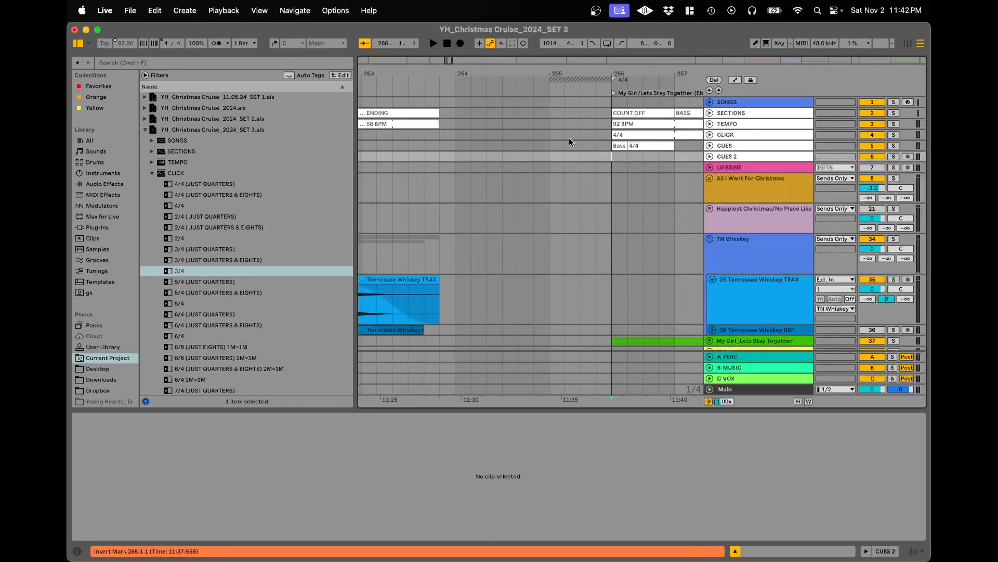
scroll(514, 138, down, 5)
scroll(417, 157, up, 5)
scroll(452, 118, left, 1)
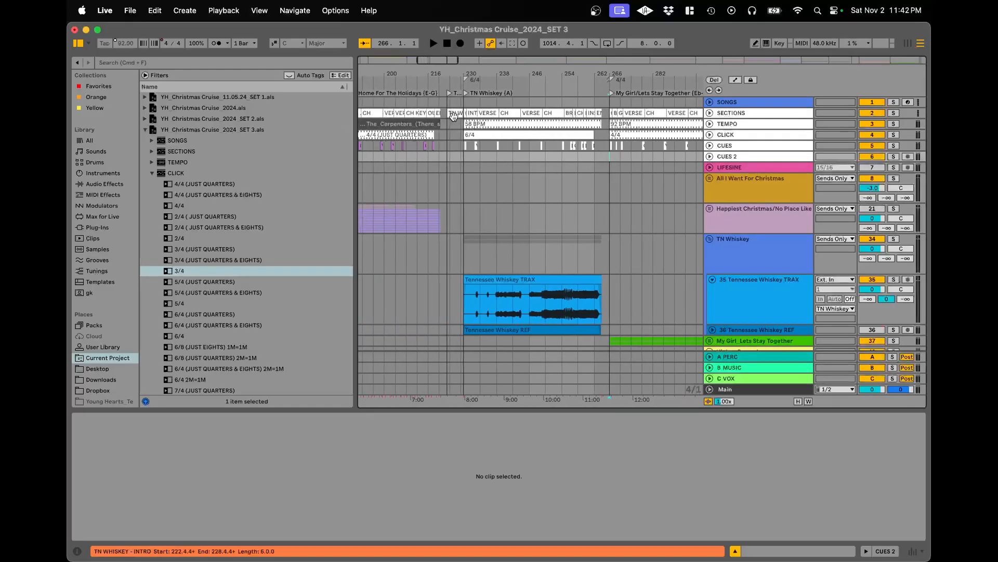
scroll(452, 116, up, 3)
click(452, 115)
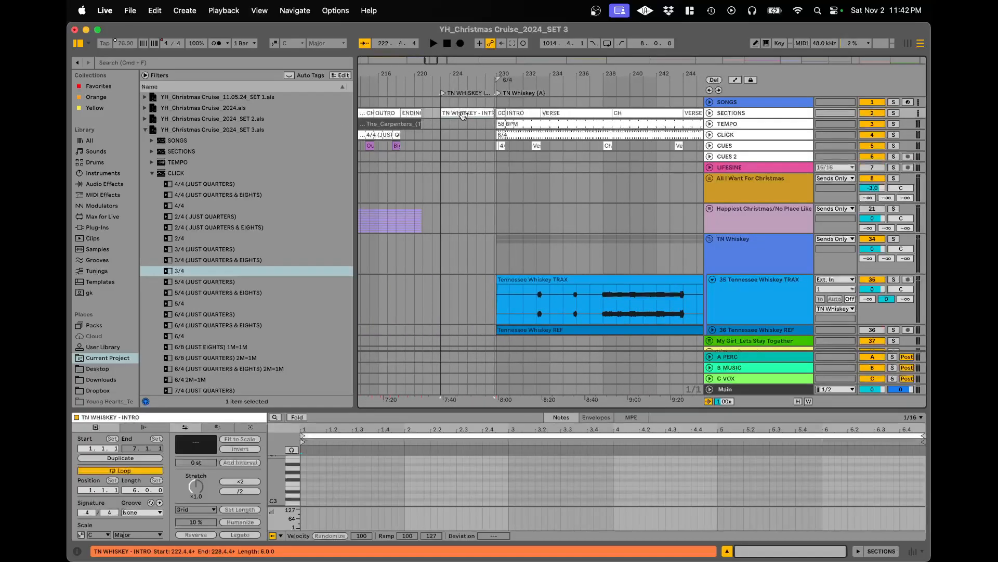
scroll(517, 147, right, 5)
scroll(485, 201, down, 3)
scroll(655, 204, right, 3)
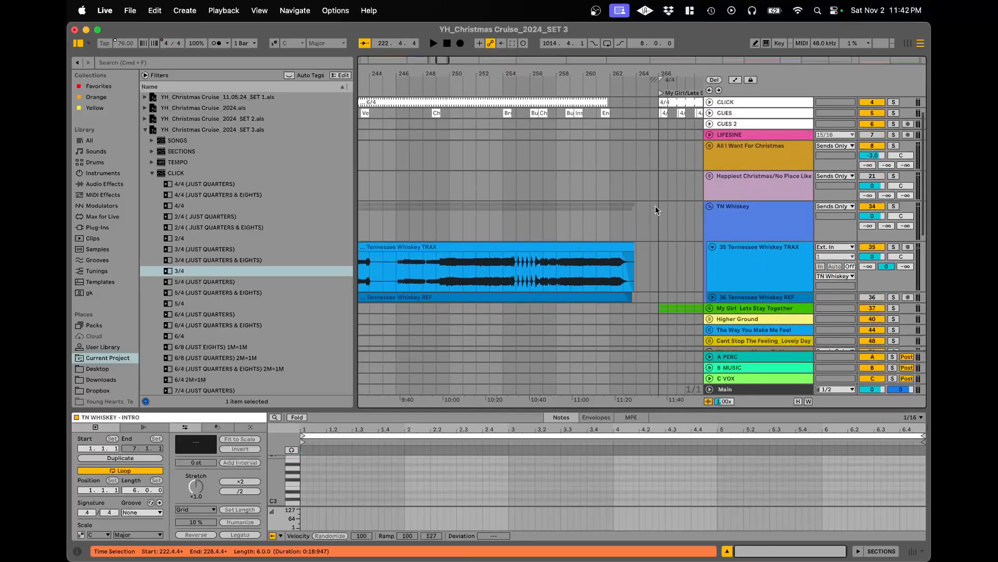
scroll(654, 261, down, 3)
scroll(647, 268, up, 6)
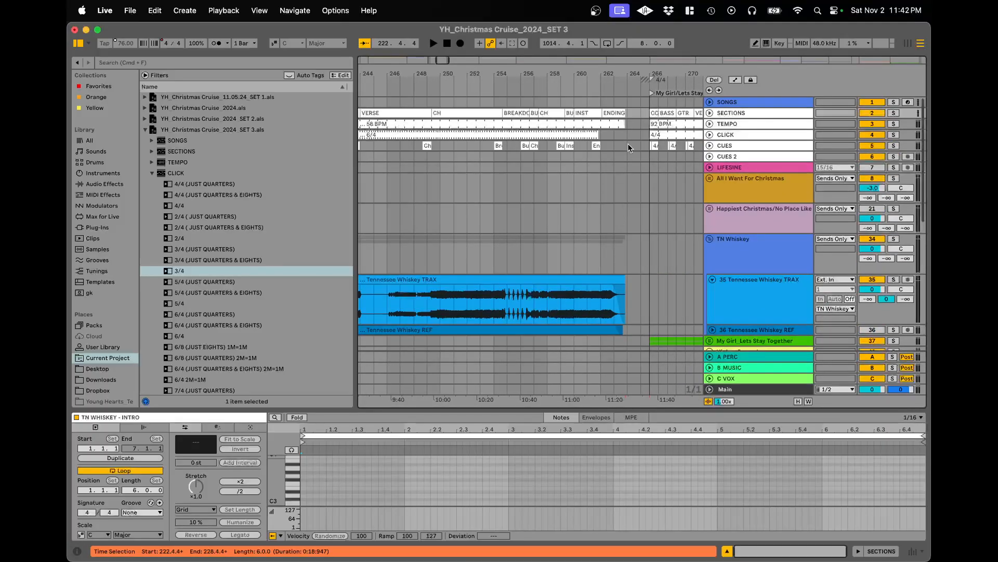
- Fold the TN Whiskey group and survey the set's songs from All I Want For X-mas through Jingle Bell Rock
click(711, 239)
scroll(607, 177, down, 5)
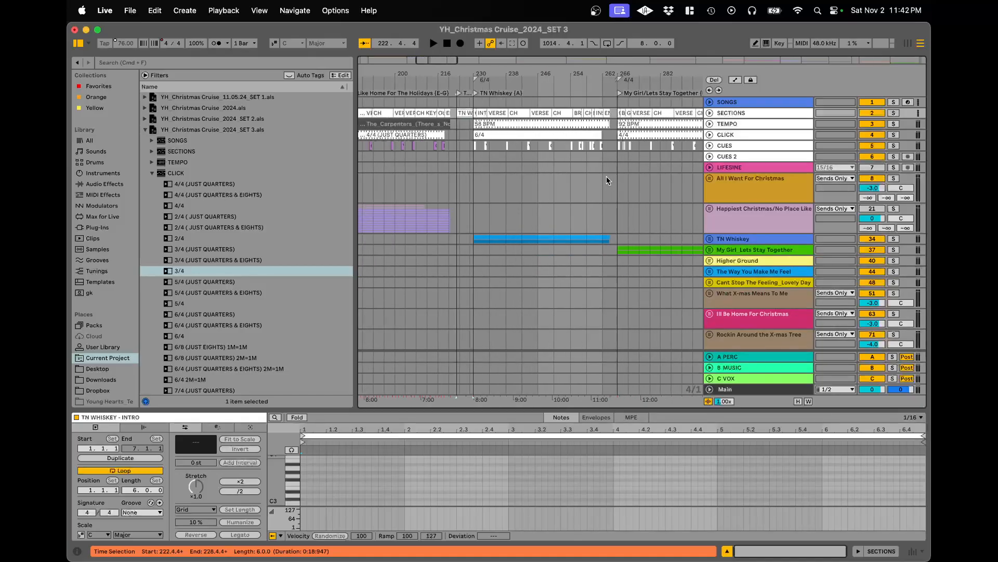
scroll(534, 175, down, 5)
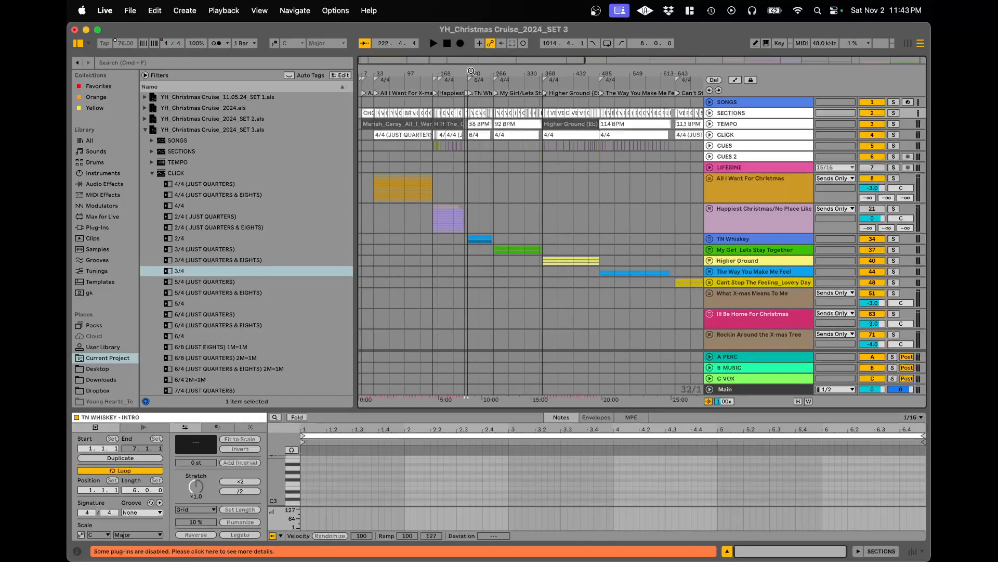
scroll(470, 71, up, 5)
scroll(444, 74, down, 5)
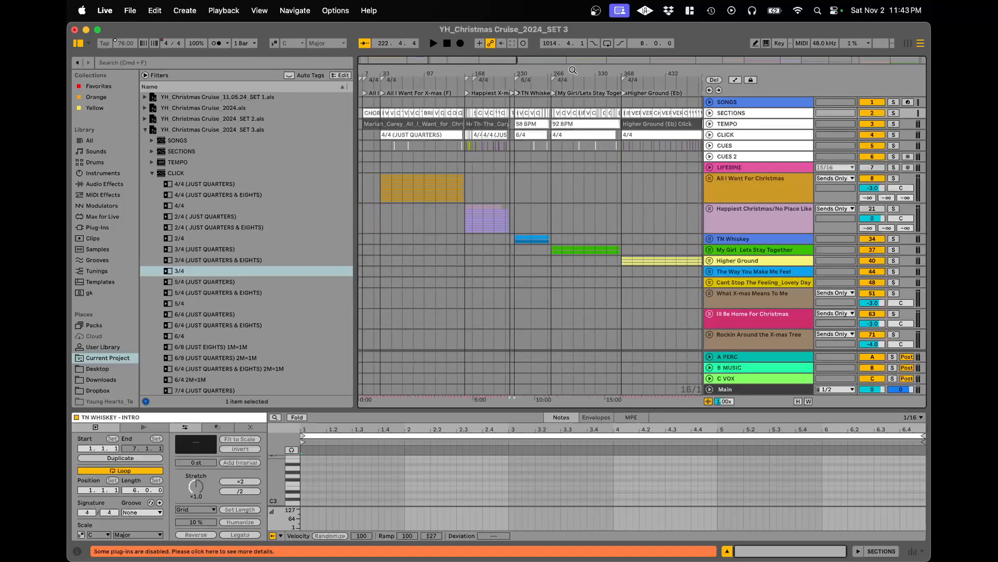
scroll(573, 70, right, 10)
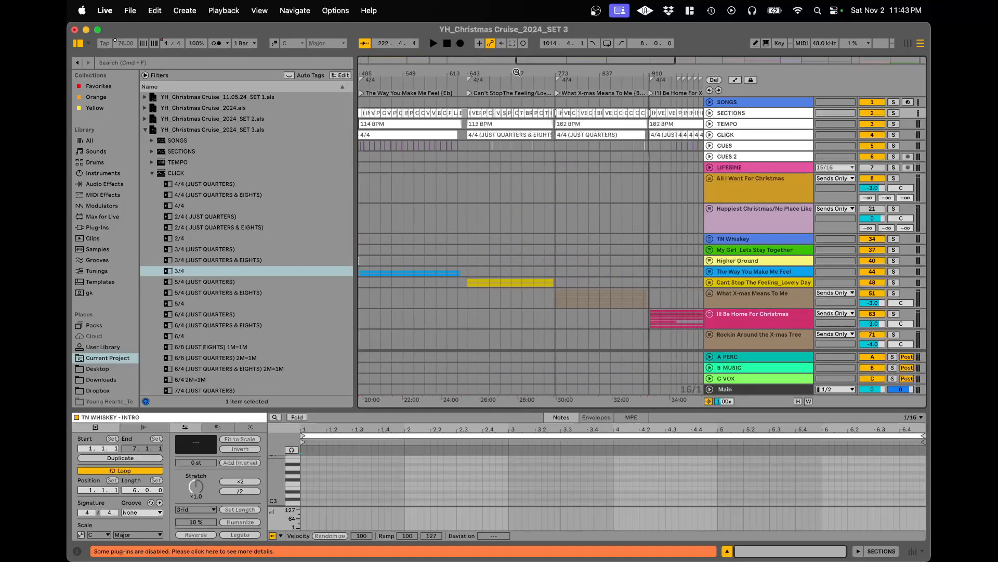
scroll(599, 67, right, 5)
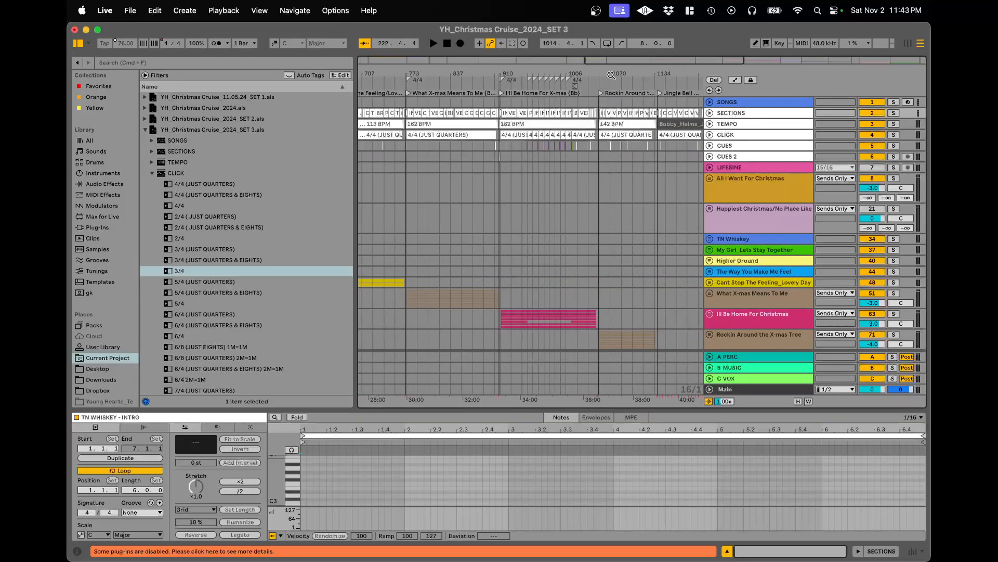
- Insert a 4/4 time signature change at the Rockin Around the X-mas Tree locator, bar 1053
scroll(612, 75, up, 10)
right_click(562, 78)
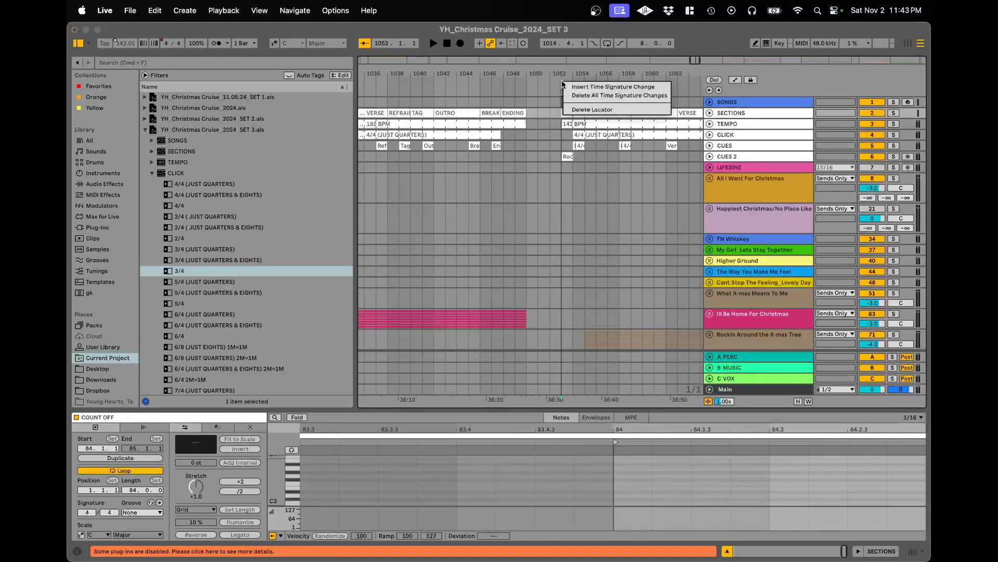
click(575, 84)
click(567, 136)
- Insert a 4/4 time signature change at the Jingle Bell Rock locator, where its COUNT OFF section begins
scroll(566, 136, right, 5)
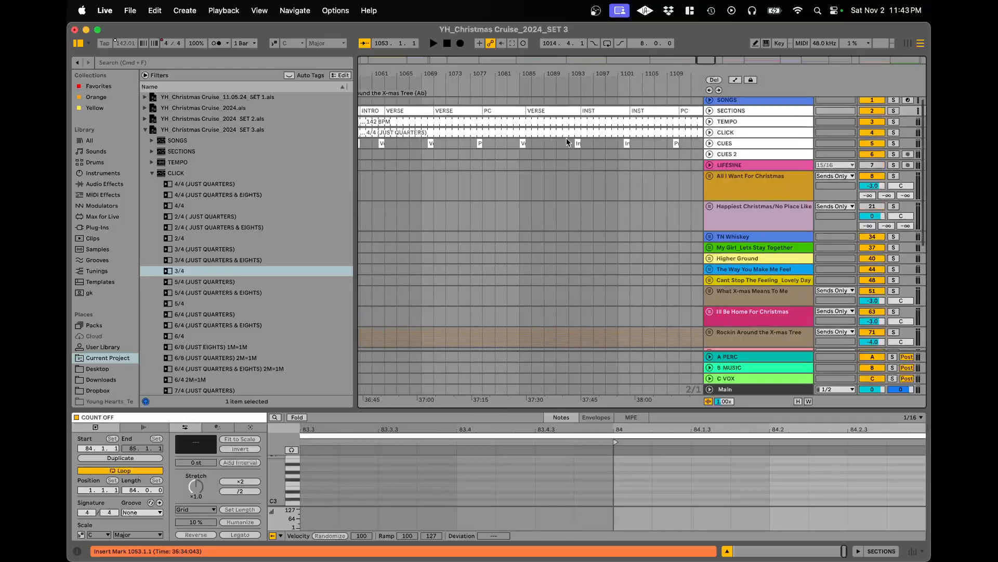
scroll(564, 132, right, 6)
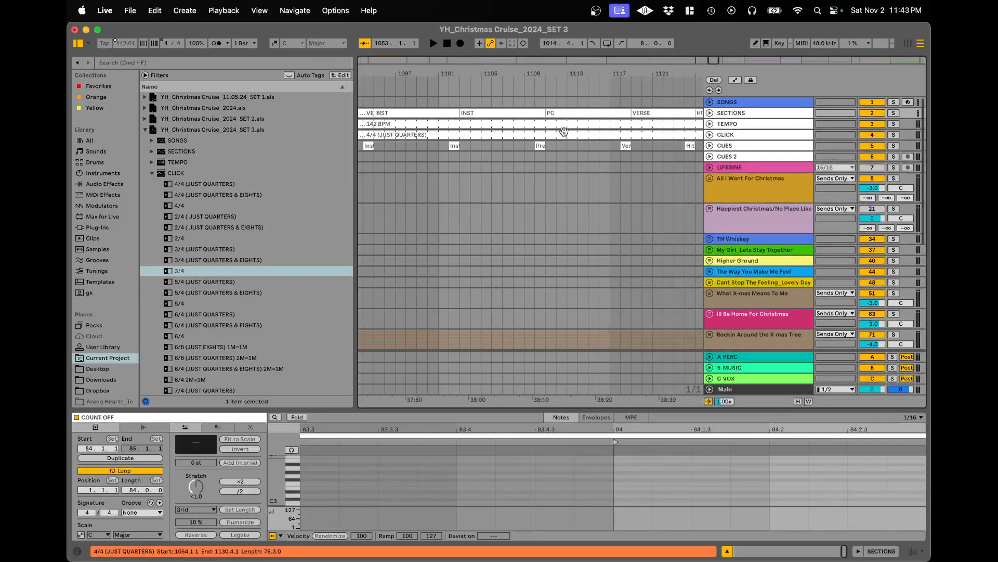
scroll(535, 130, up, 5)
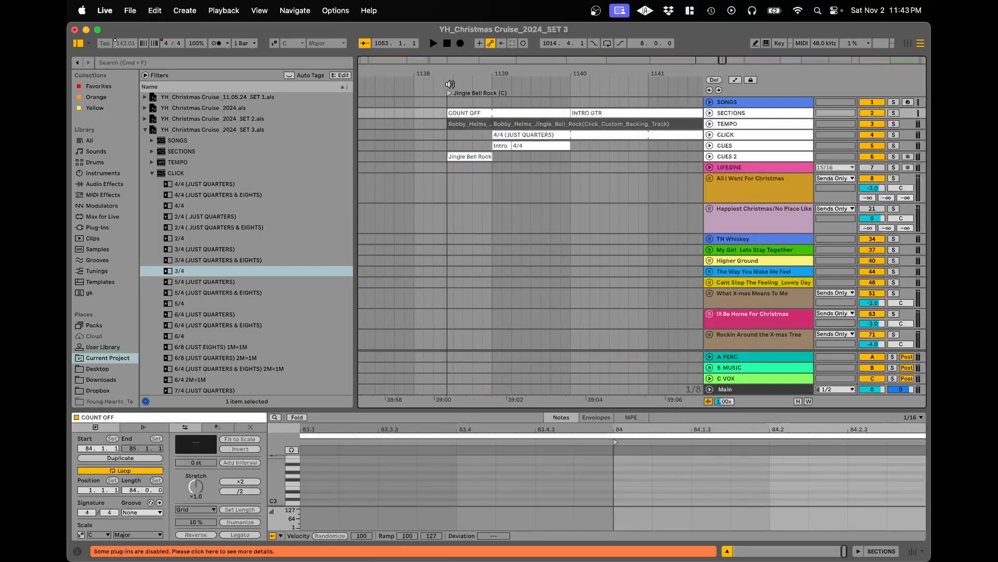
scroll(442, 140, up, 3)
right_click(480, 82)
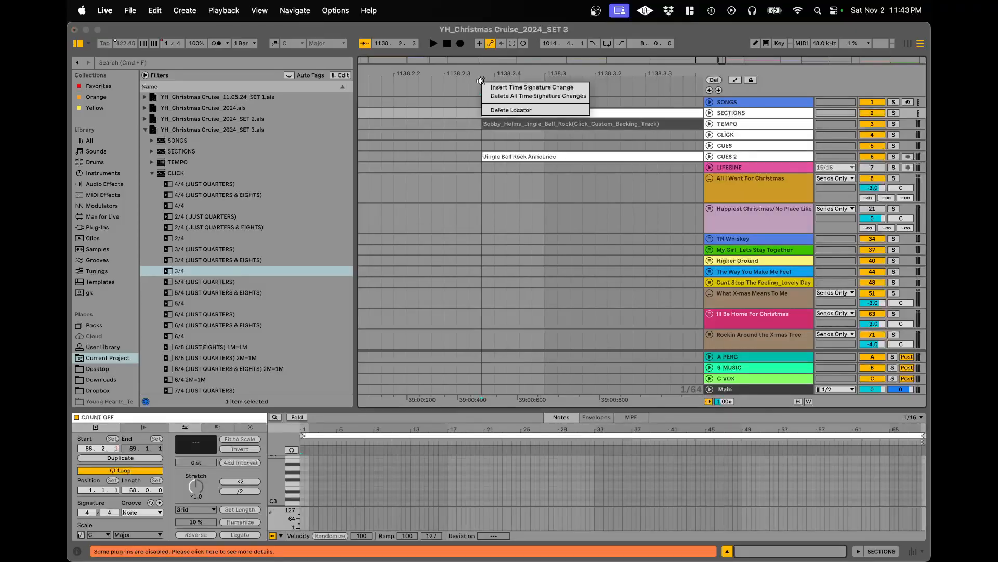
click(500, 88)
scroll(482, 154, down, 8)
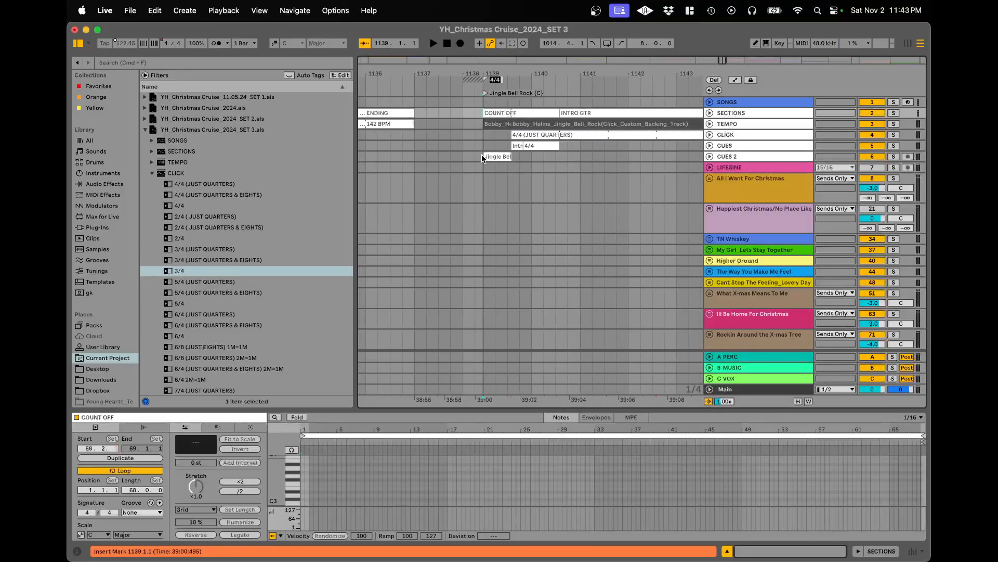
- Insert a 4/4 time signature change at the Its Beginning To Look Like X-mas locator, where its COUNT OFF begins
scroll(481, 154, down, 10)
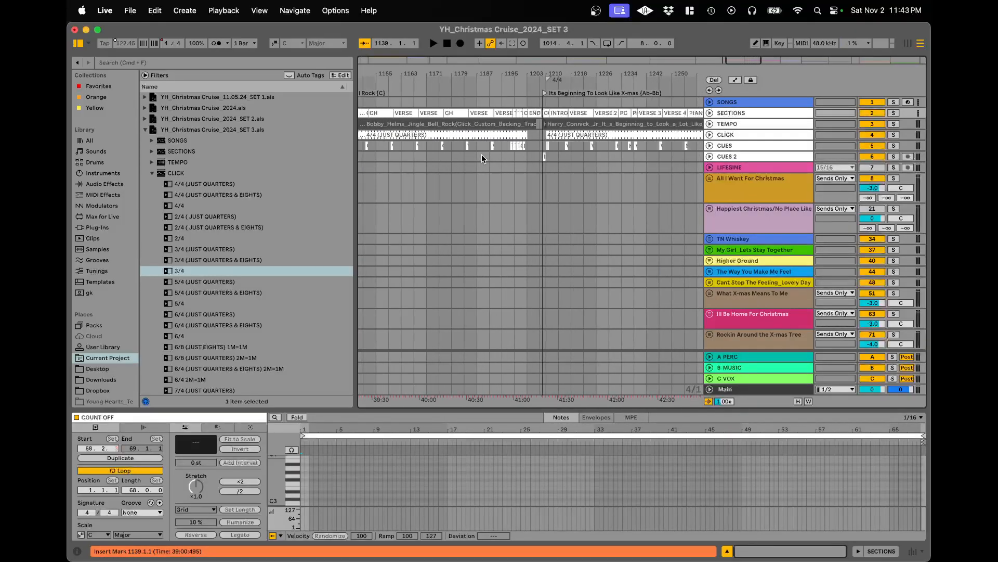
scroll(558, 147, up, 15)
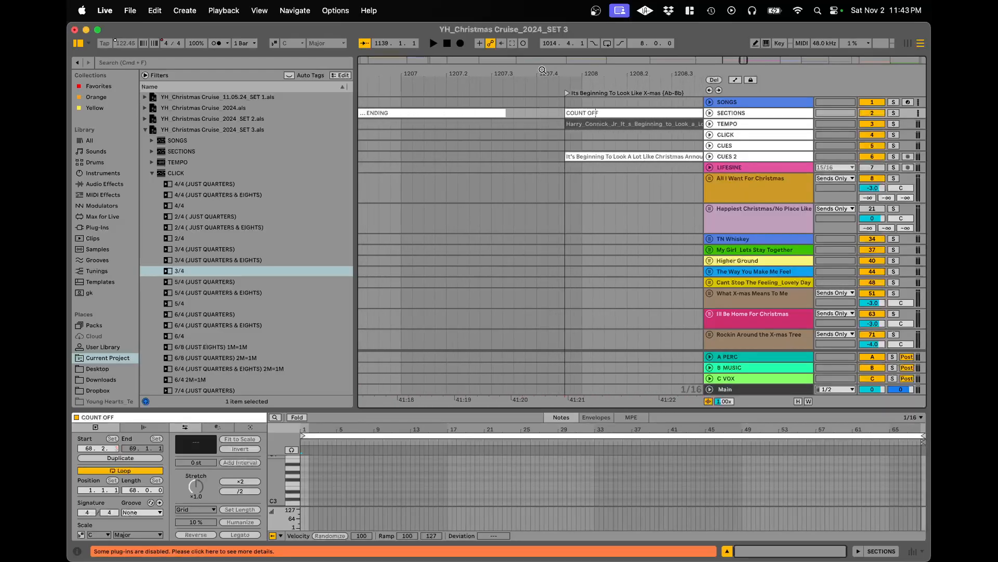
scroll(559, 142, right, 6)
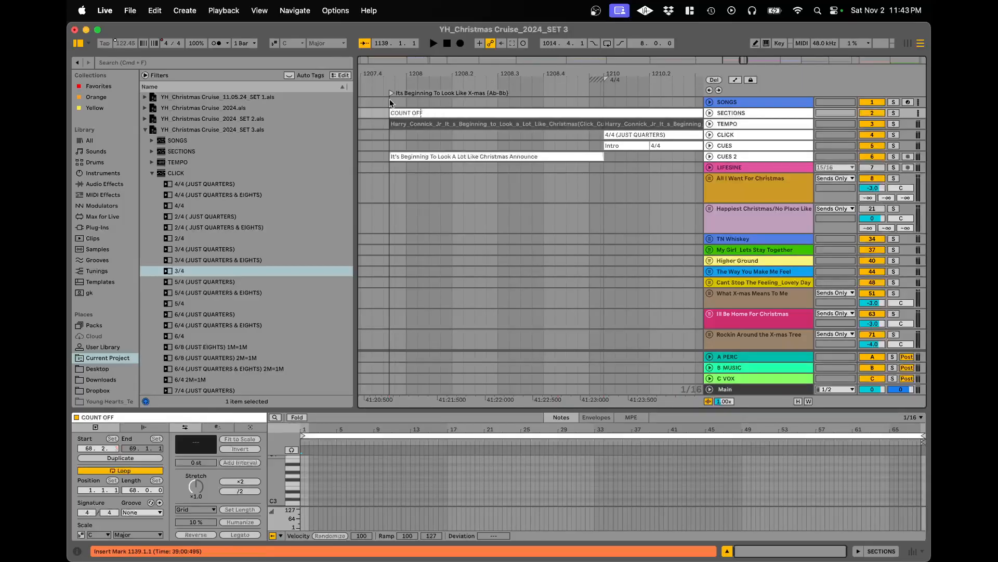
drag(390, 74, 390, 98)
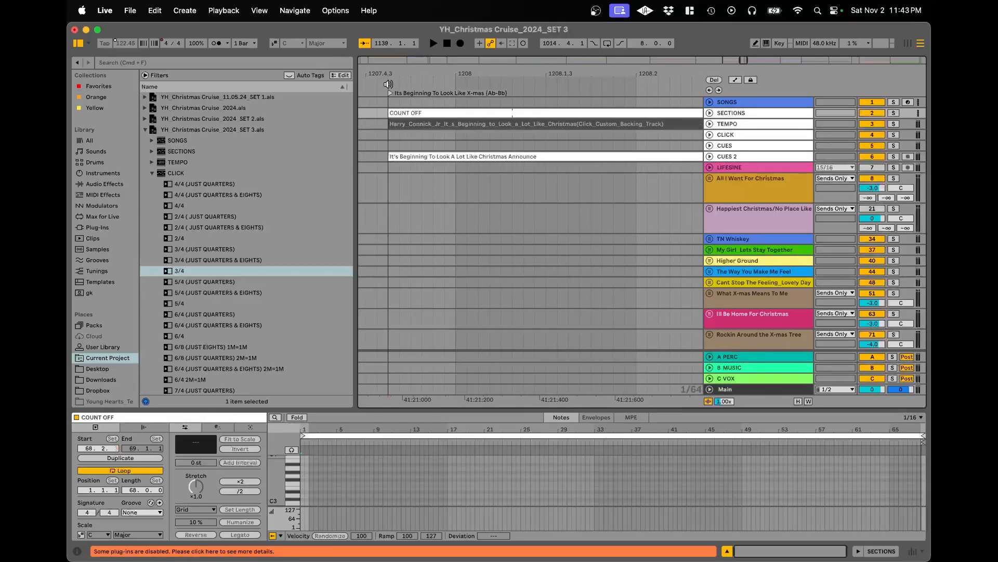
right_click(389, 85)
click(427, 90)
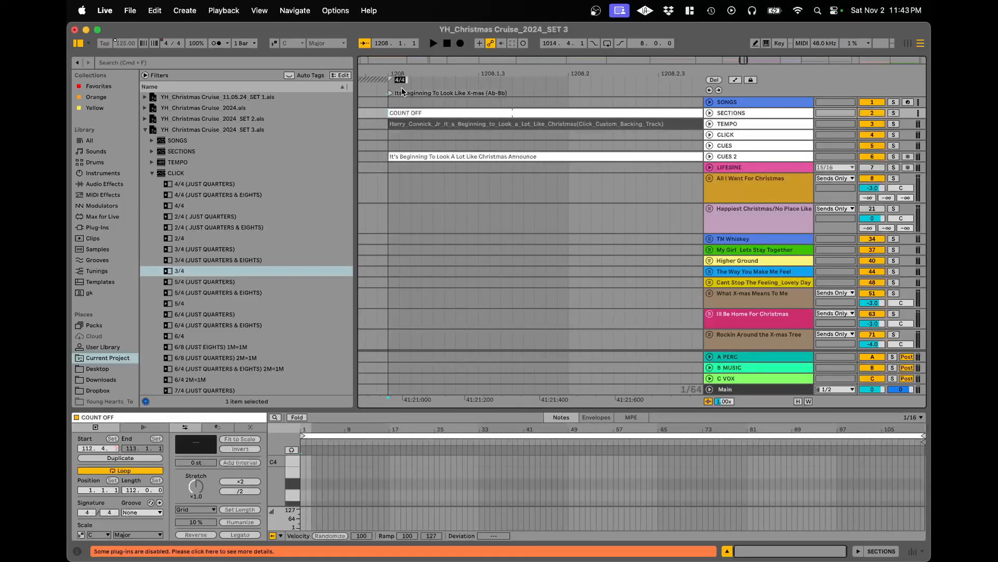
- Place the insert marker at bar 1290 and hide the browser to widen the arrangement
scroll(451, 133, down, 3)
scroll(559, 167, right, 5)
scroll(559, 166, down, 6)
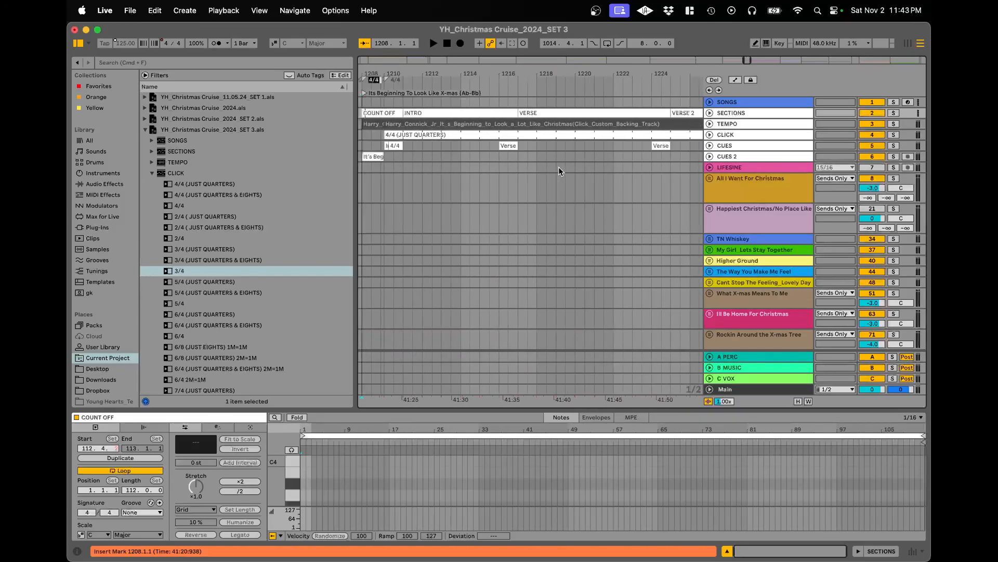
scroll(558, 167, right, 5)
scroll(558, 166, down, 5)
scroll(559, 167, right, 8)
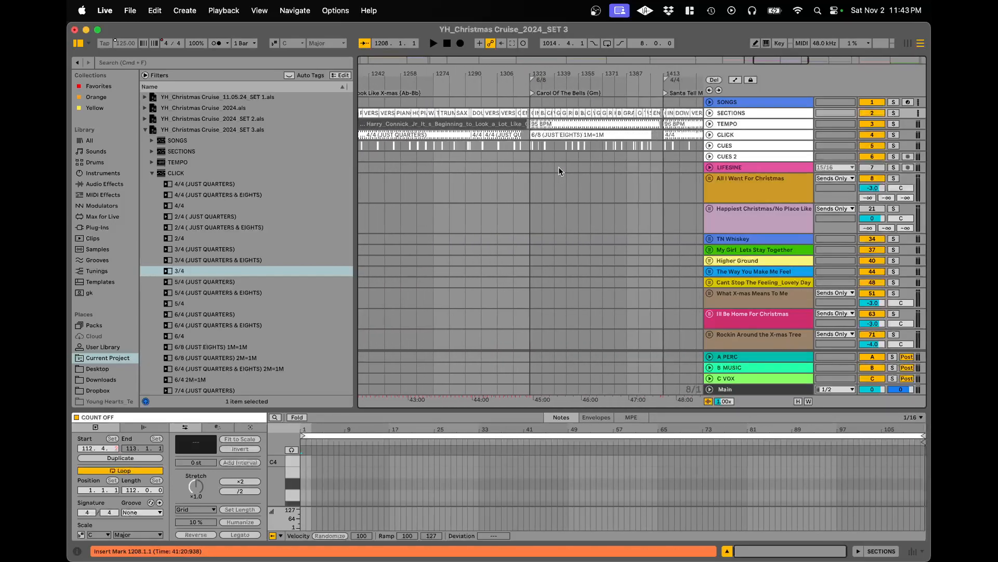
click(378, 204)
key(super+alt+b)
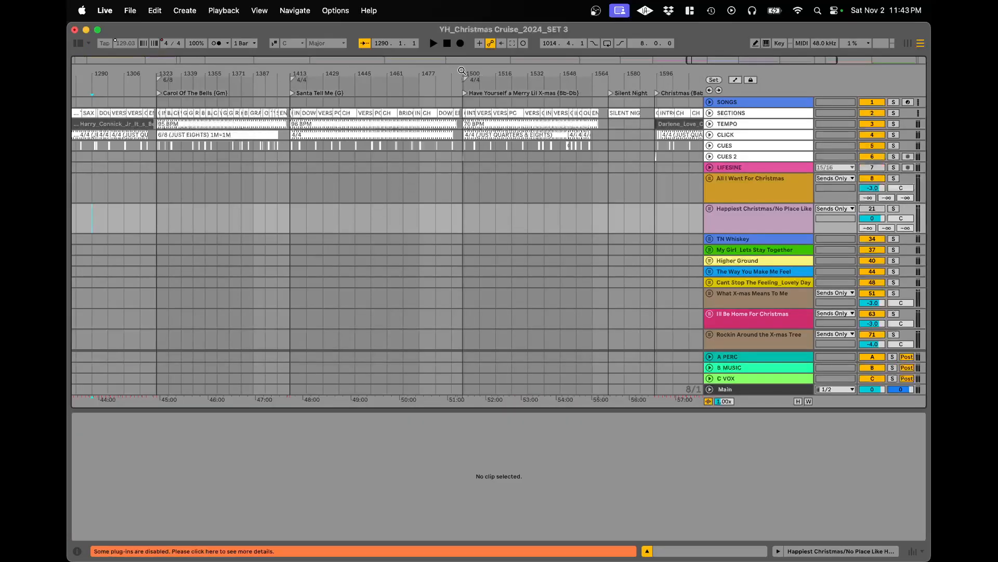
- Examine the SILENT NIGHT section between Have Yourself a Merry Lil X-mas and Christmas (Baby Please Come Home)
drag(462, 70, 462, 117)
scroll(493, 138, right, 10)
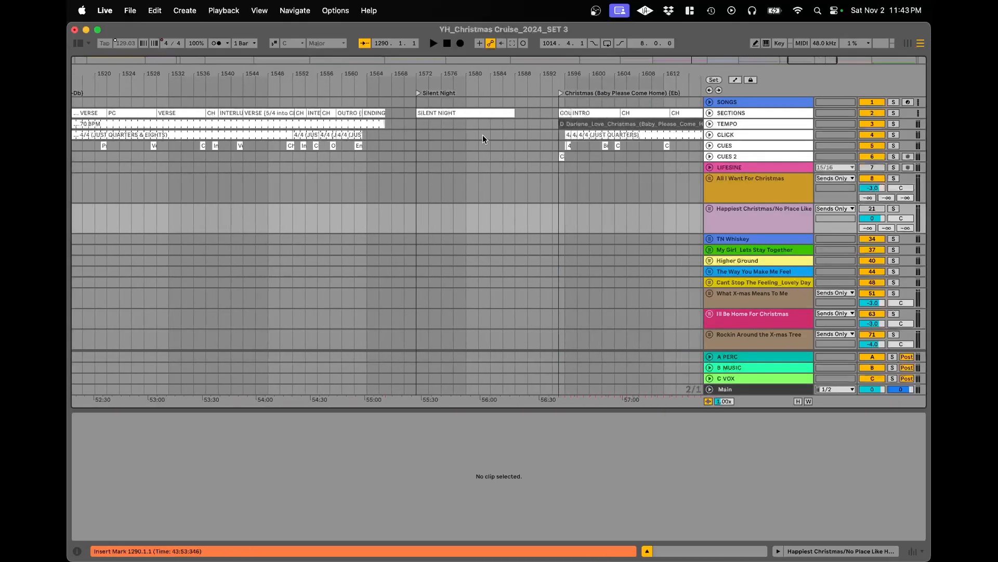
scroll(558, 145, right, 4)
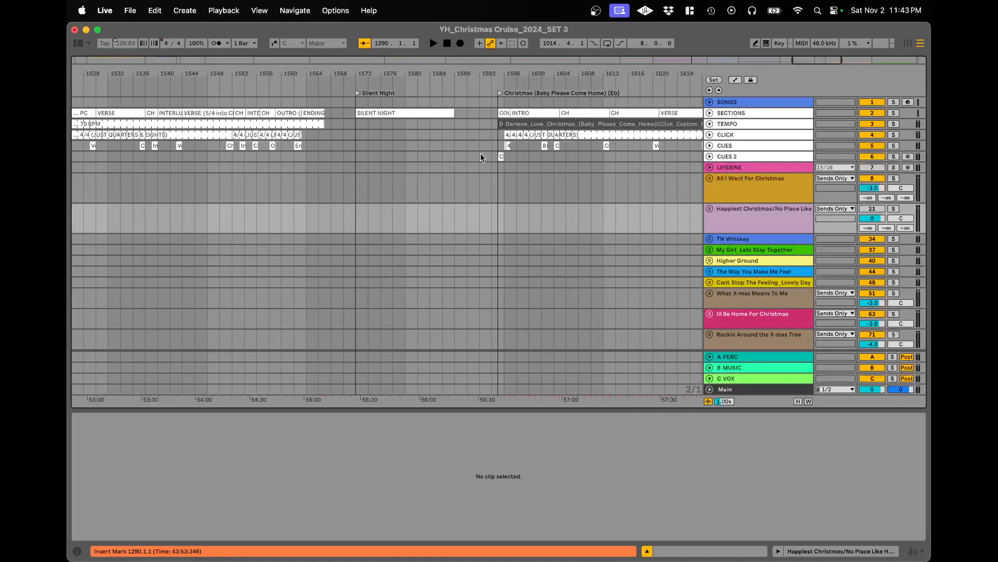
scroll(481, 156, down, 10)
scroll(586, 140, up, 5)
scroll(586, 139, up, 3)
- Look up Silent Night in the Young Hearts Show plan in Safari, and return to the full song arrangement in Live
key(super+Tab)
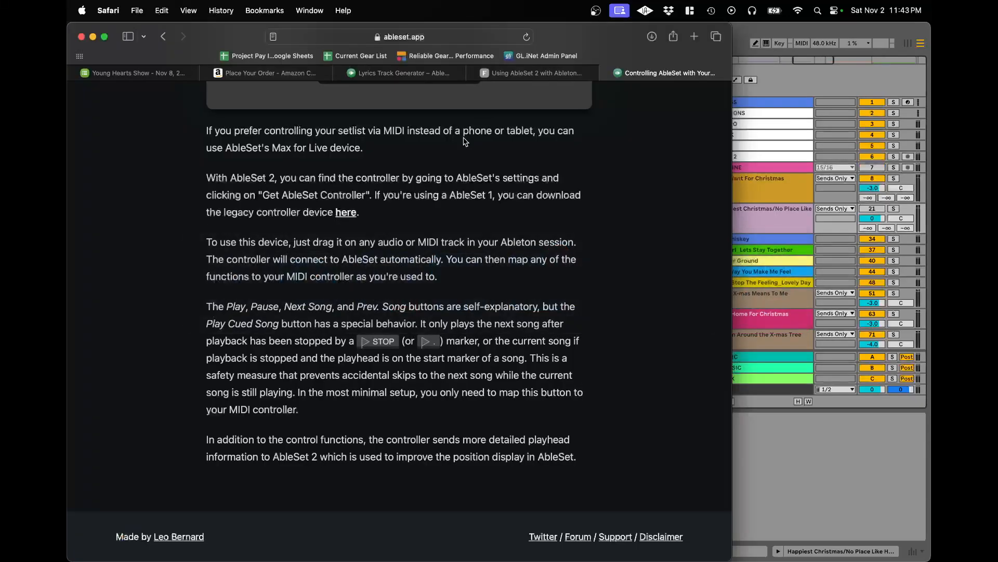
click(148, 74)
scroll(286, 291, down, 10)
scroll(286, 312, down, 5)
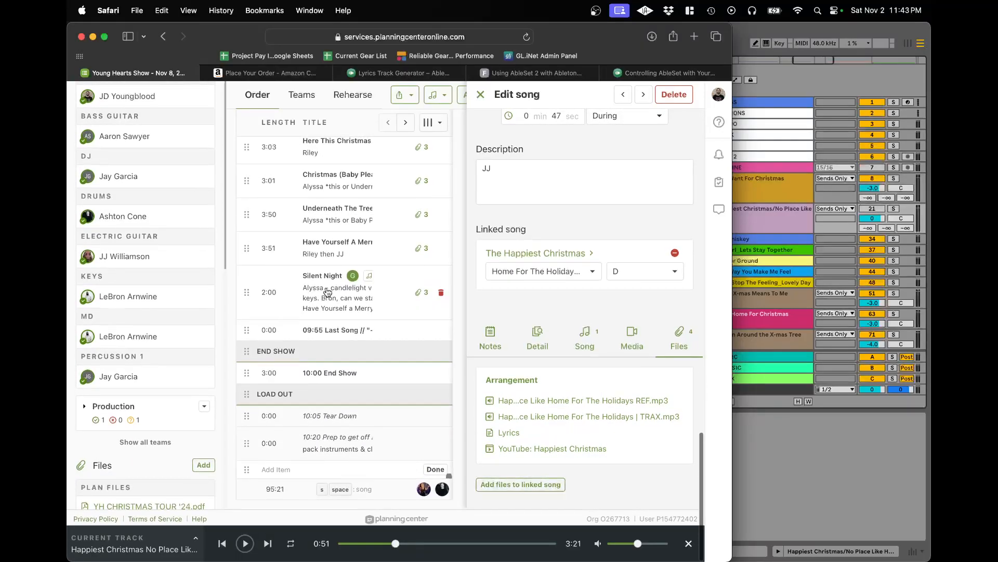
click(823, 443)
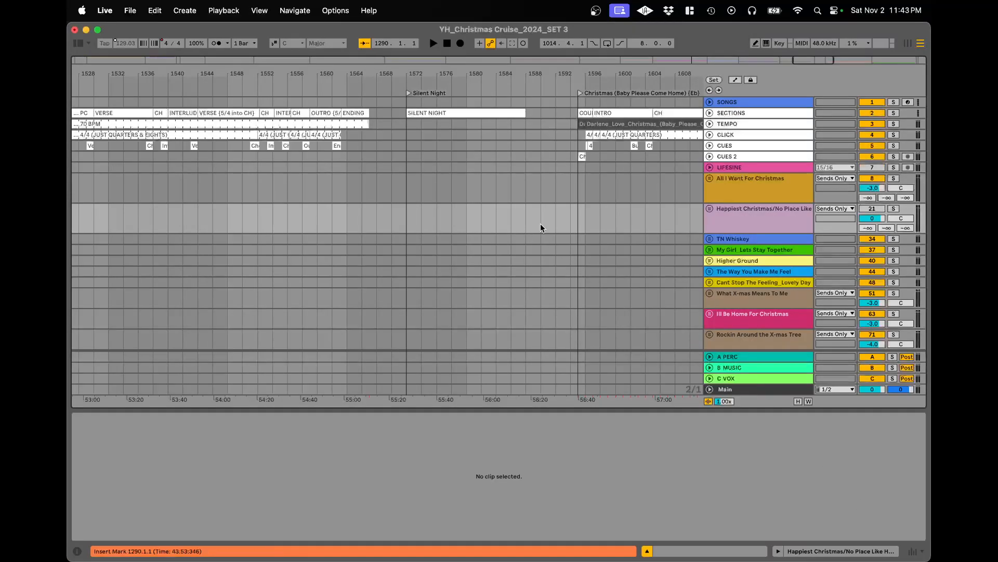
scroll(541, 224, down, 10)
scroll(541, 224, down, 1)
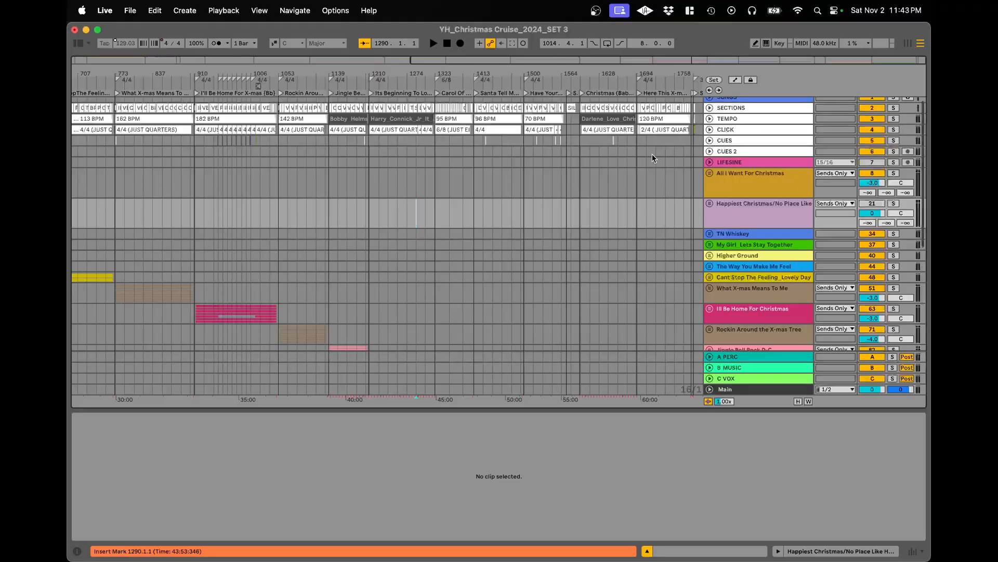
- Close the song editor in the Planning Center plan in Safari and compare the show's song order with the Live arrangement
key(super+Tab)
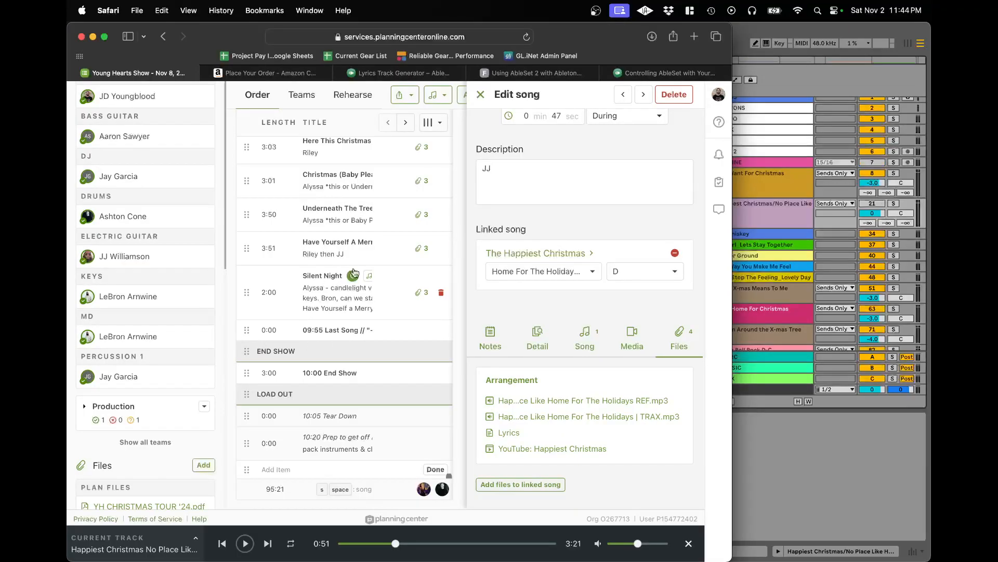
click(480, 94)
scroll(398, 225, up, 10)
scroll(399, 225, down, 5)
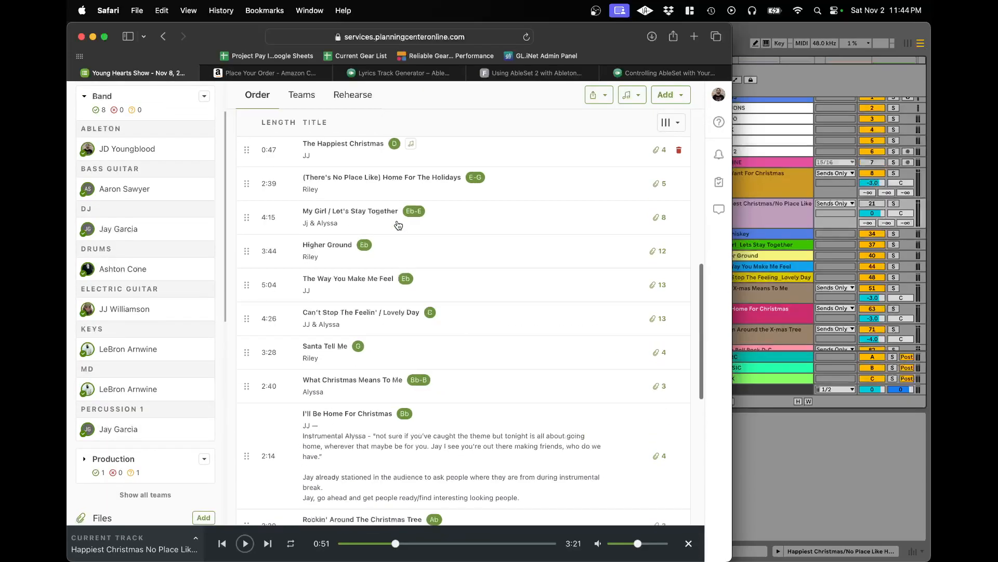
scroll(398, 225, down, 5)
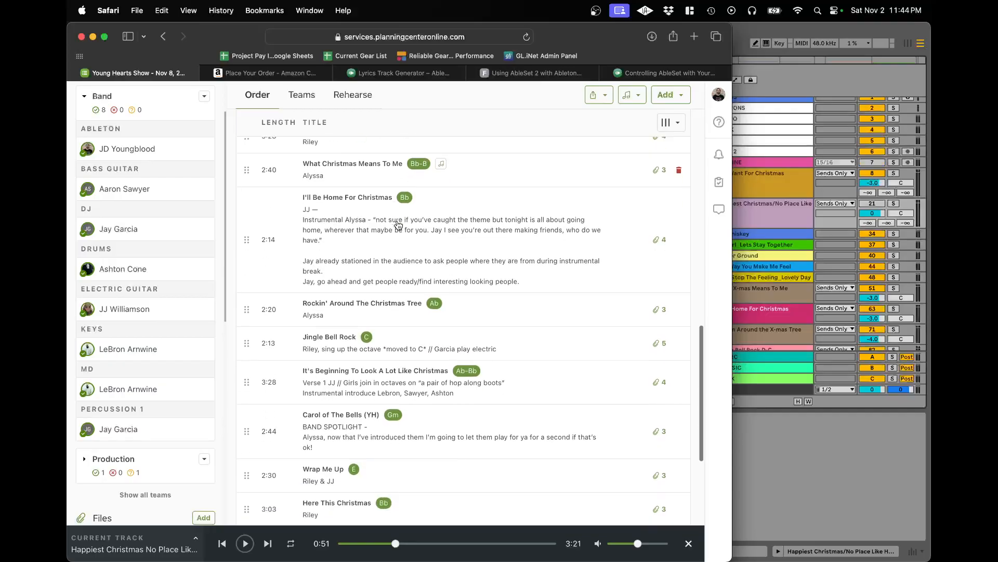
click(775, 452)
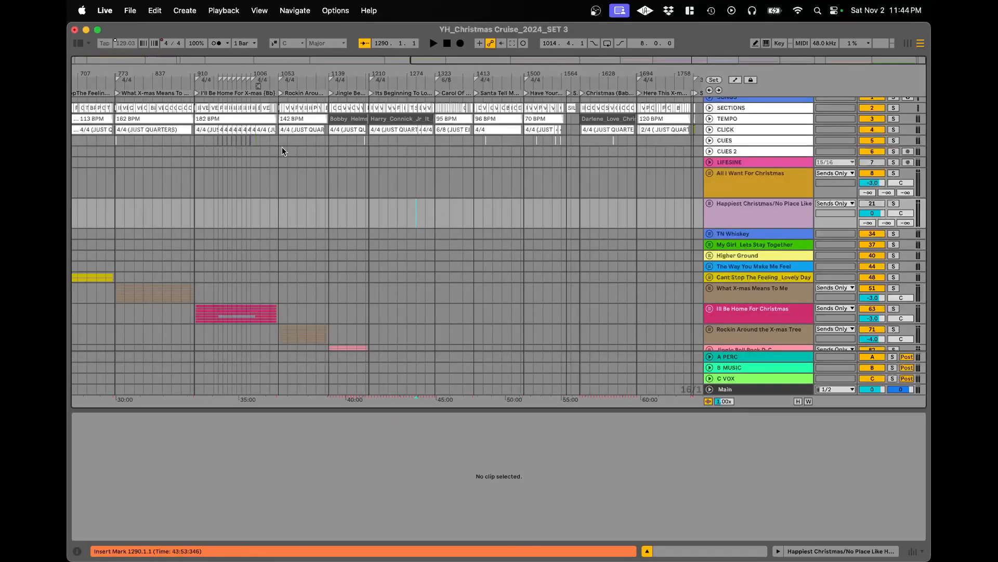
scroll(347, 151, right, 5)
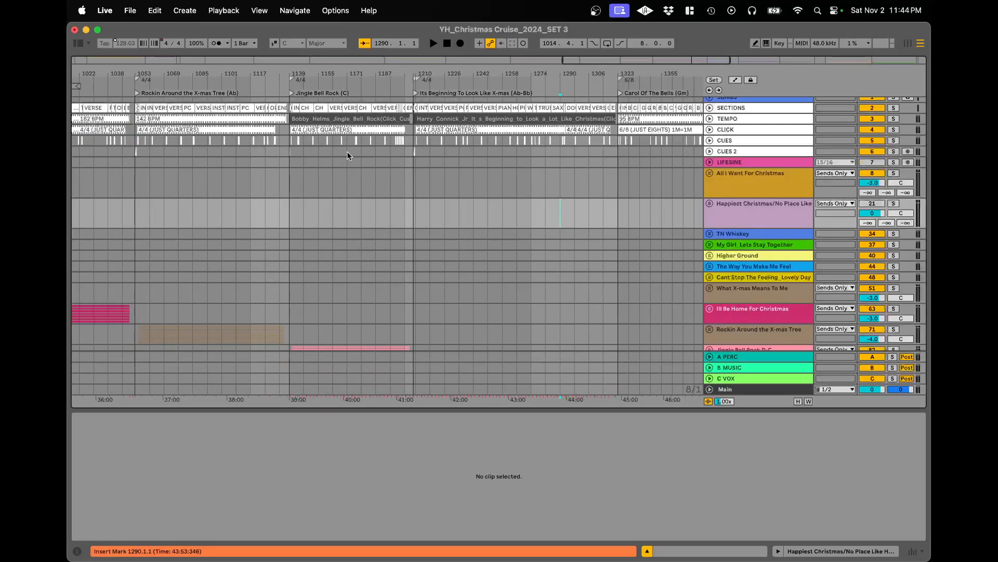
- Arrange the Planning Center plan in Safari and the Live set side by side, narrowing Live's track headers and hiding the clip detail view
key(super+Tab)
drag(593, 42, 69, 52)
drag(253, 38, 66, 186)
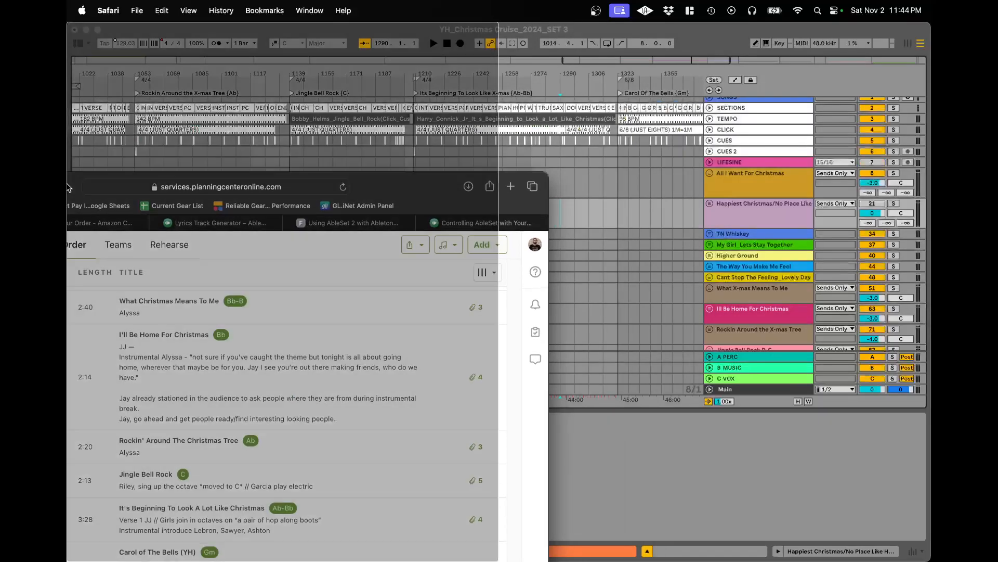
drag(625, 31, 929, 184)
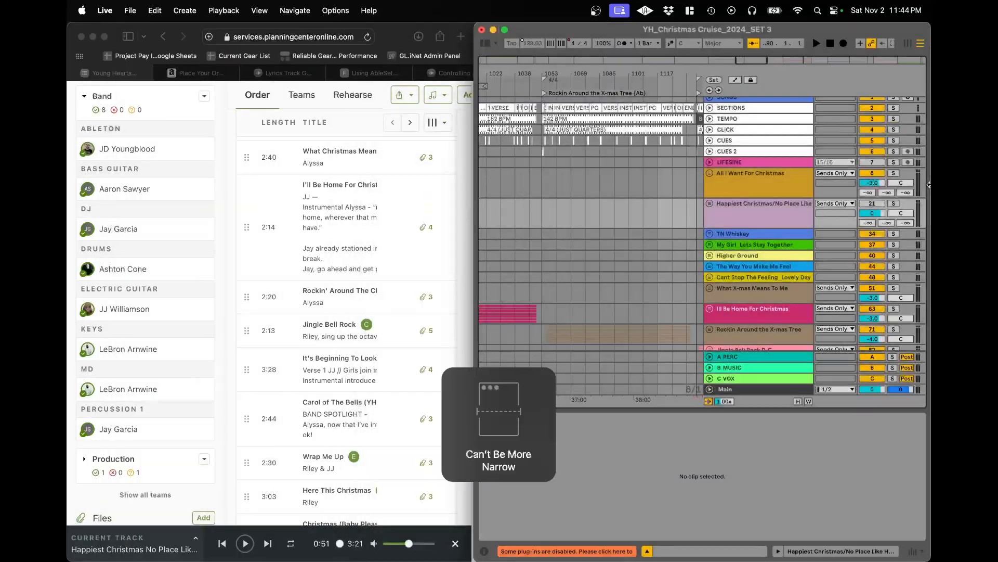
drag(704, 181, 747, 198)
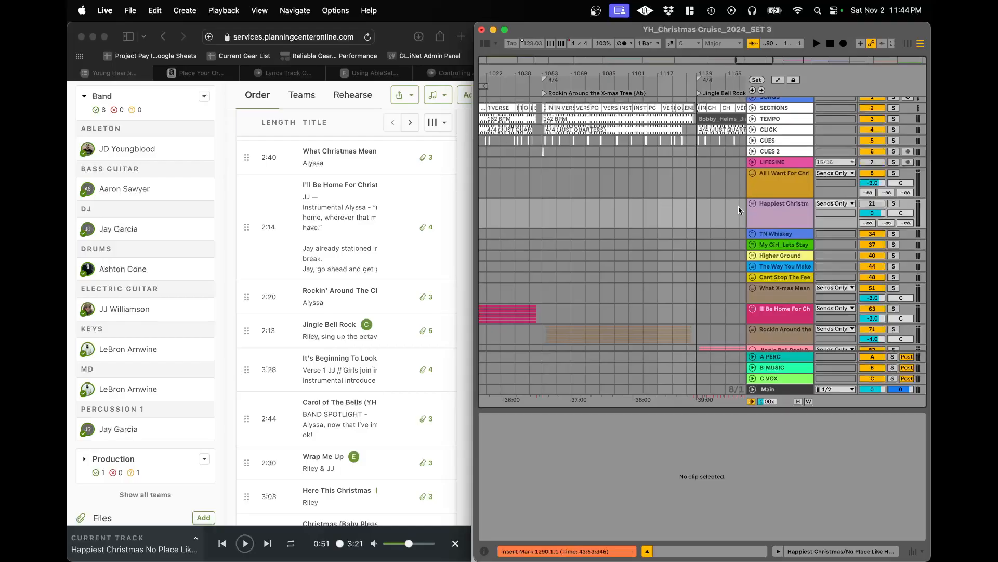
click(579, 414)
- Compare the song order and track list in the Live arrangement with the song order in the Planning Center plan
scroll(603, 204, right, 10)
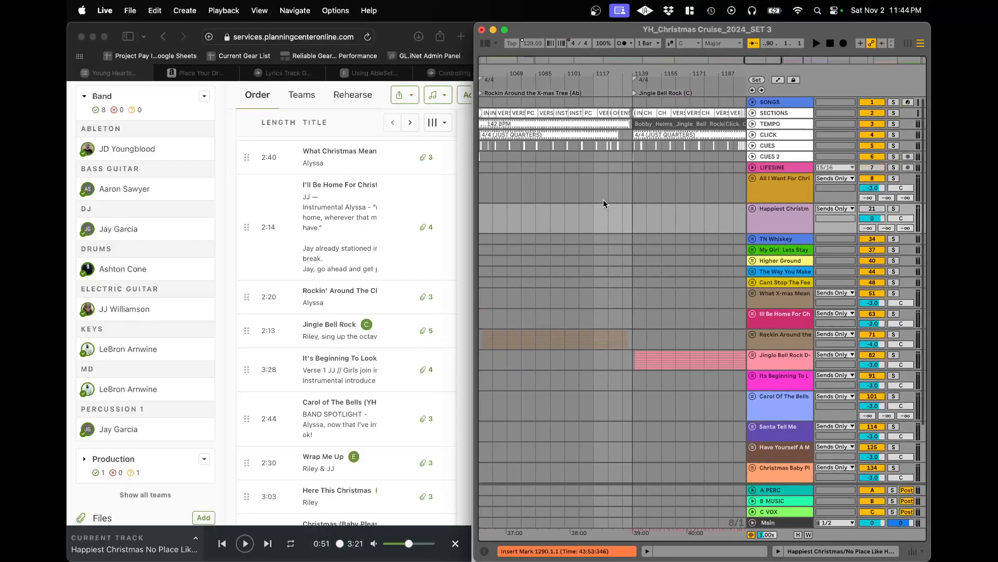
scroll(603, 203, right, 8)
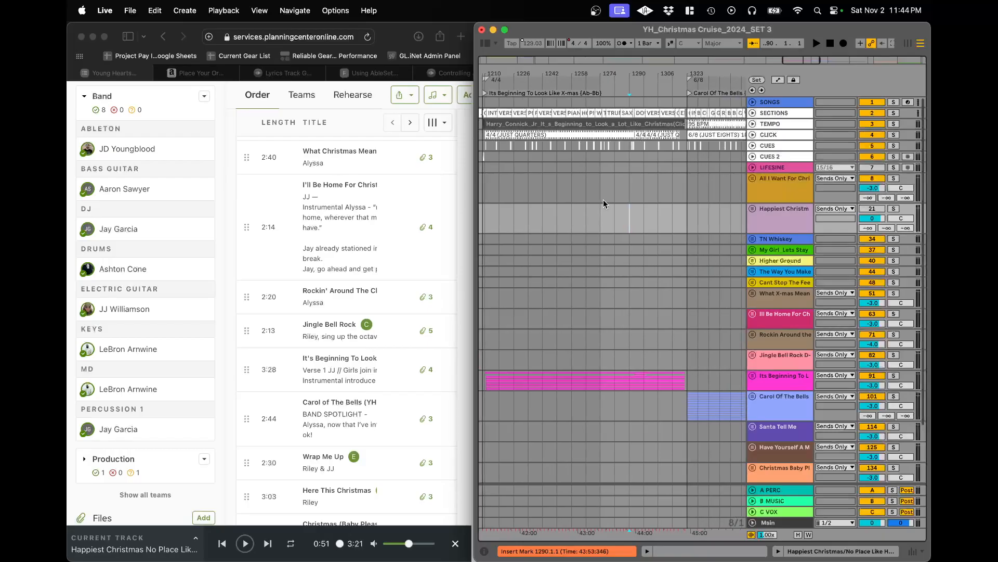
scroll(603, 204, right, 5)
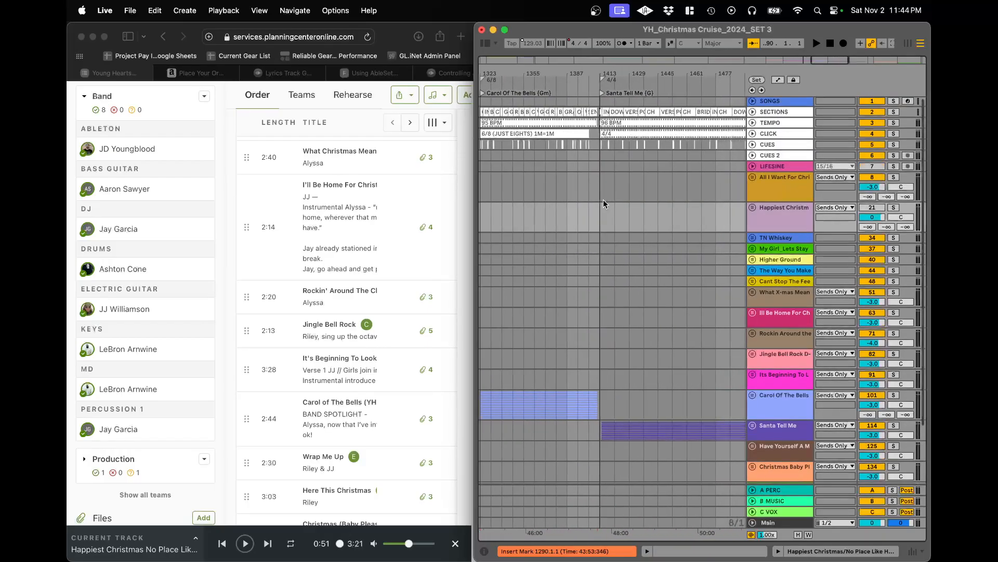
scroll(605, 199, down, 6)
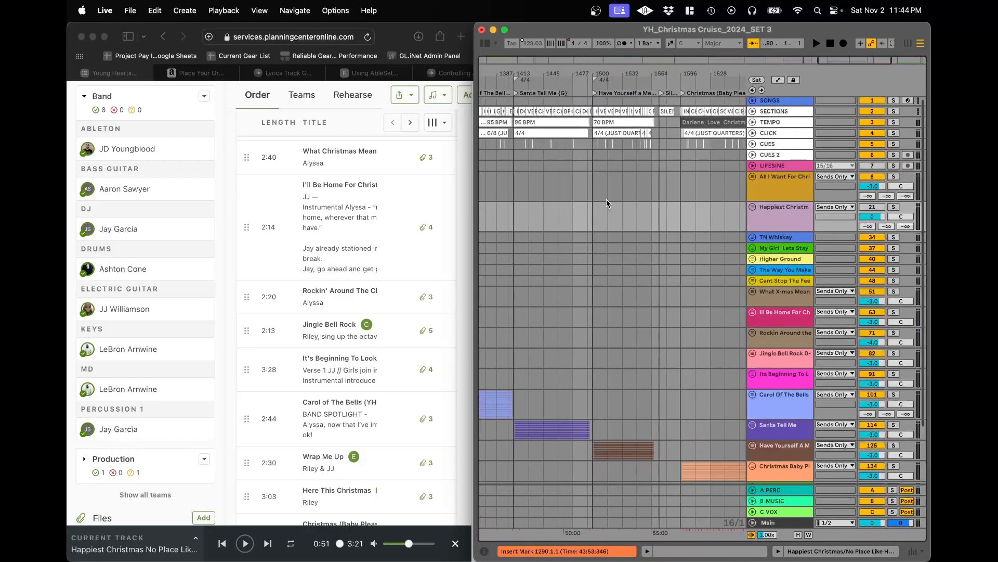
scroll(609, 202, down, 2)
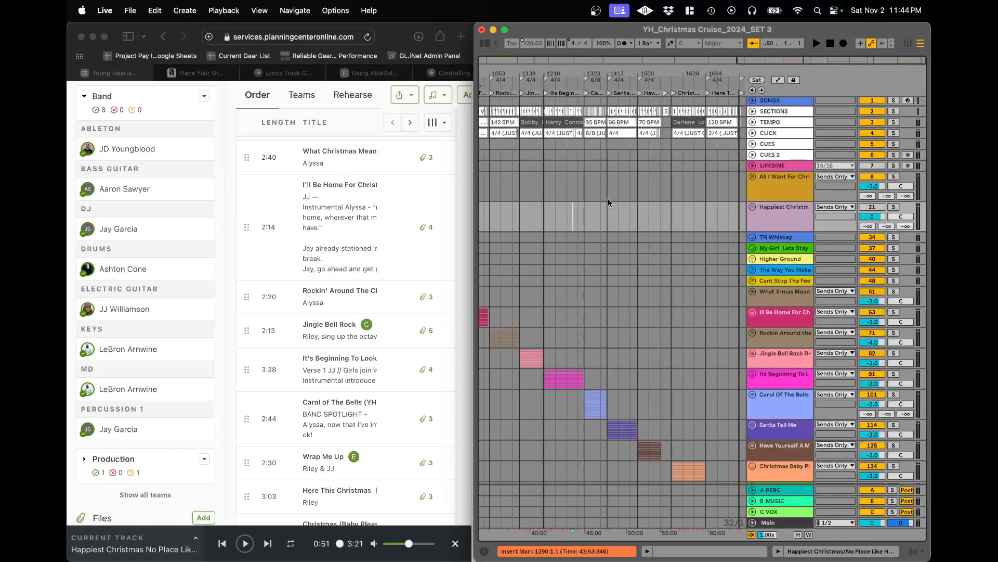
scroll(335, 416, down, 2)
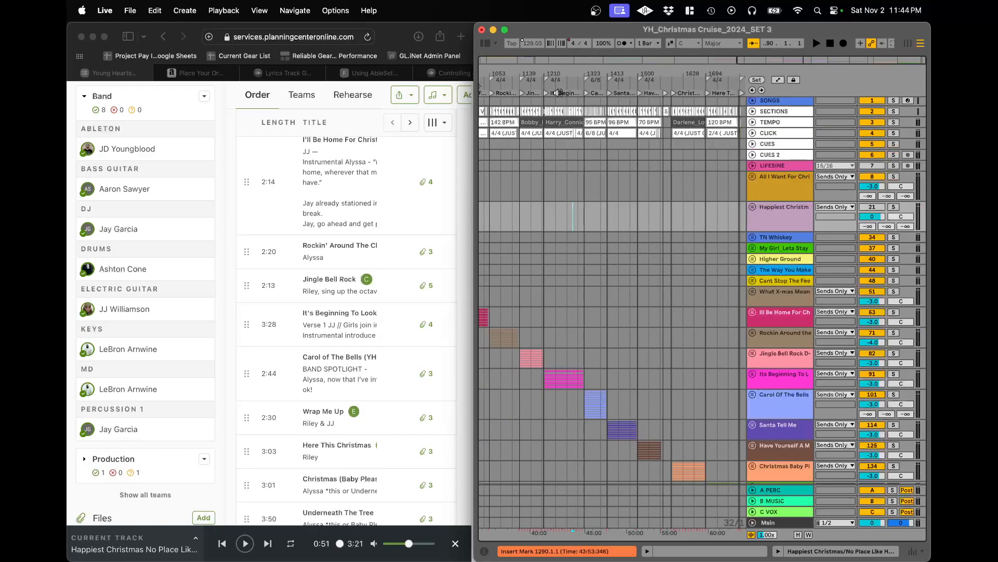
scroll(552, 158, left, 10)
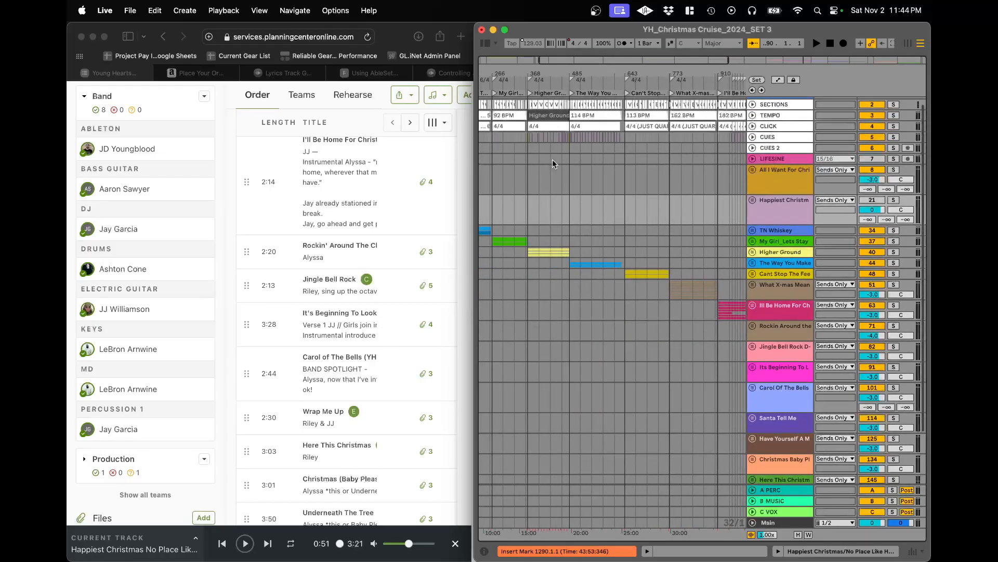
scroll(556, 168, down, 4)
scroll(556, 168, up, 4)
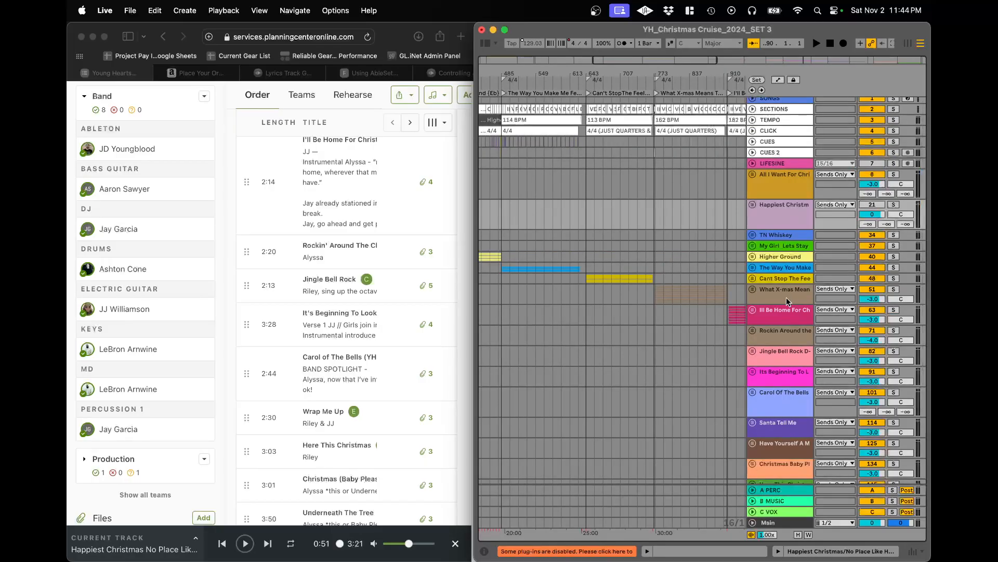
scroll(788, 299, down, 3)
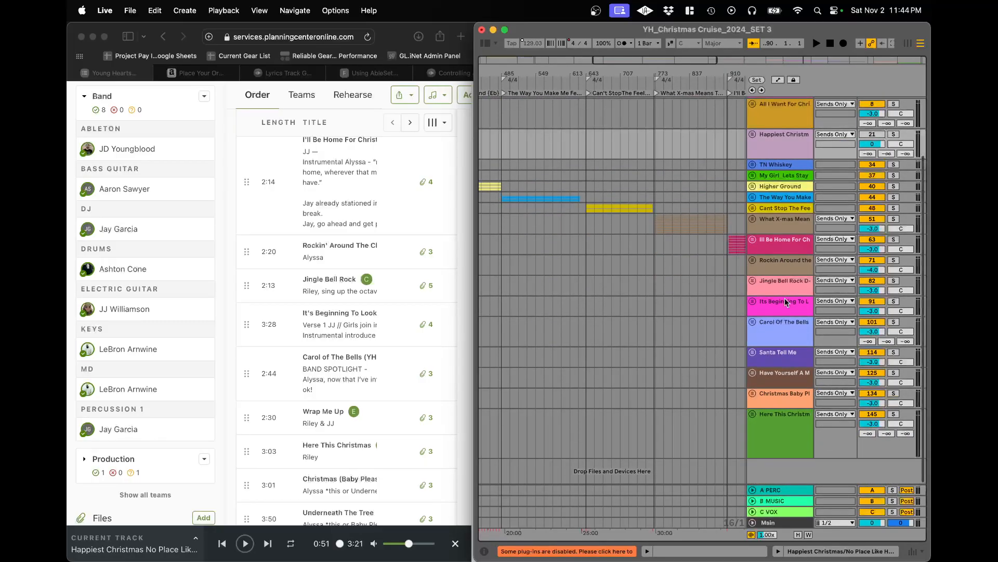
scroll(788, 185, up, 3)
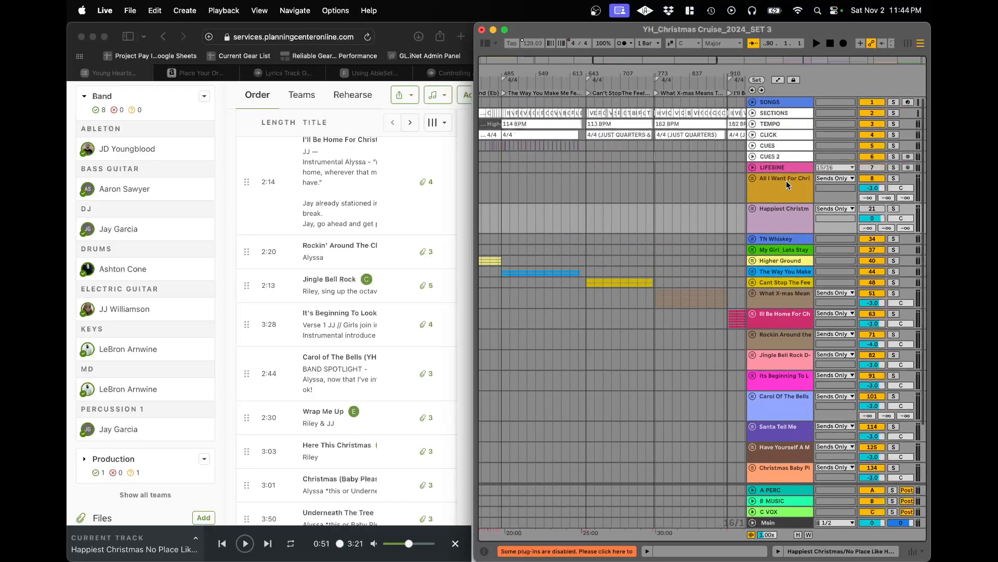
- Show Live's browser, collapse the expanded set files and open the YH_Christmas Formatted Songs folder
click(485, 44)
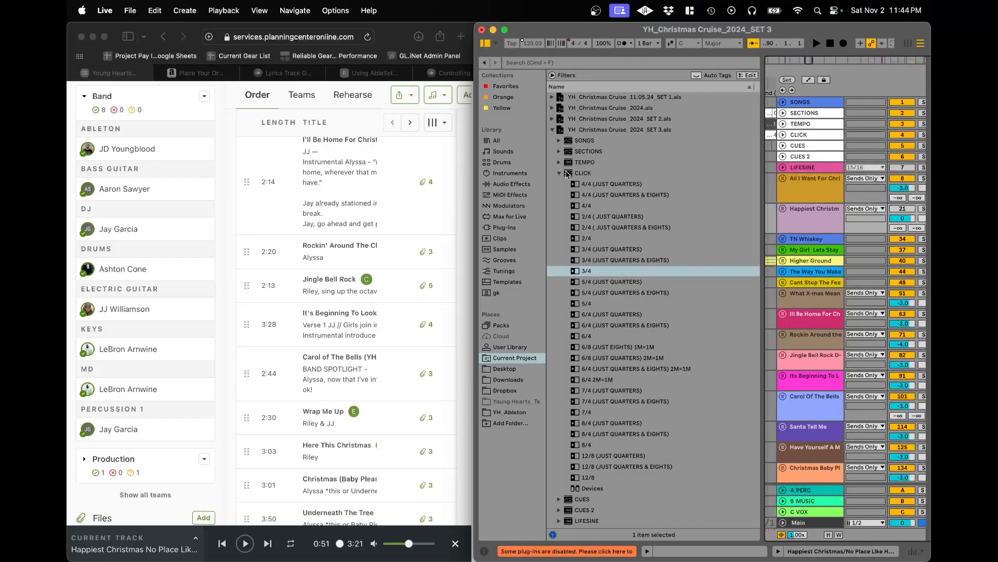
click(560, 175)
click(553, 207)
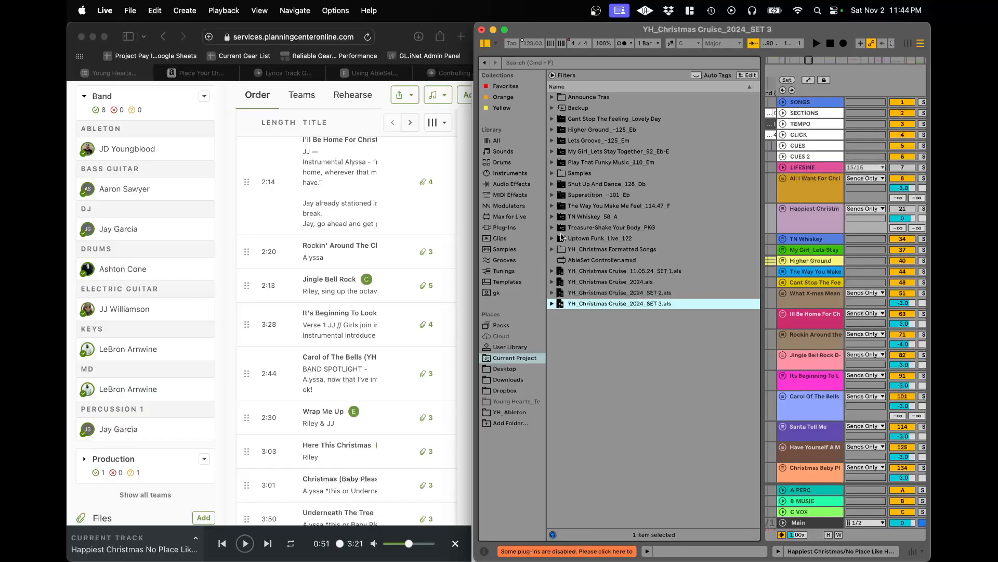
click(552, 250)
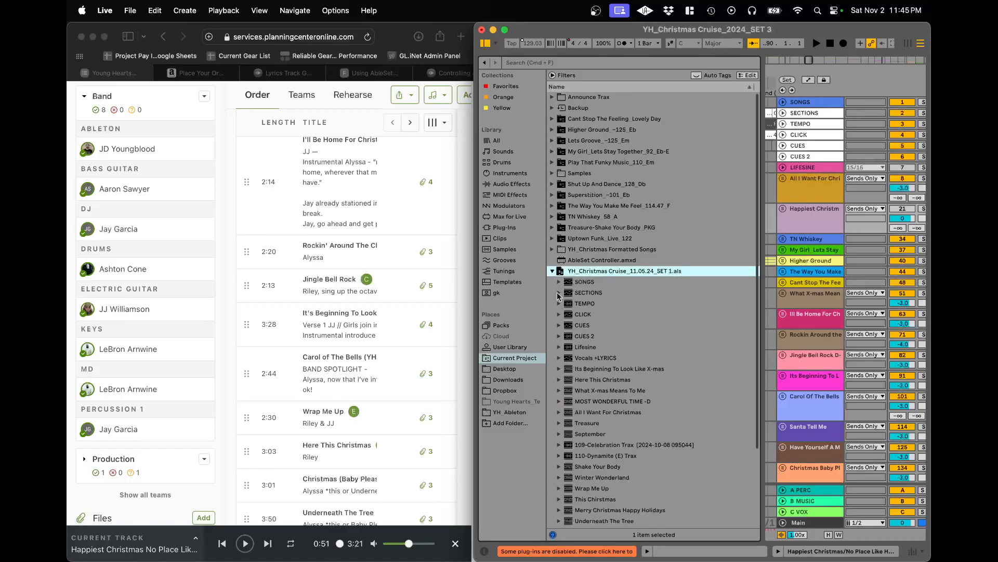
click(553, 272)
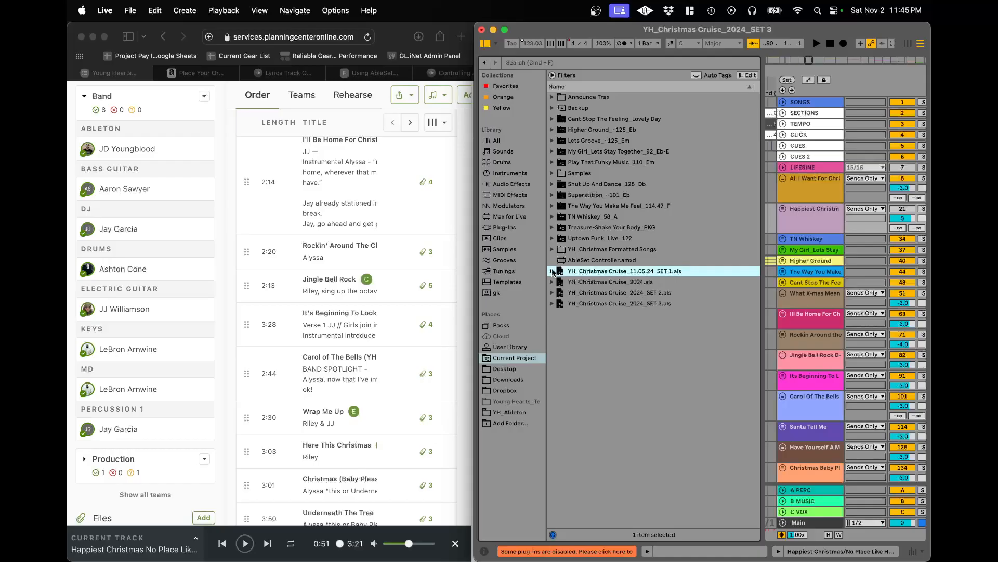
click(553, 250)
- Import Wrap Me Up_~148_E.als from its song folder into the set below the Here This Christmas track
scroll(818, 315, down, 3)
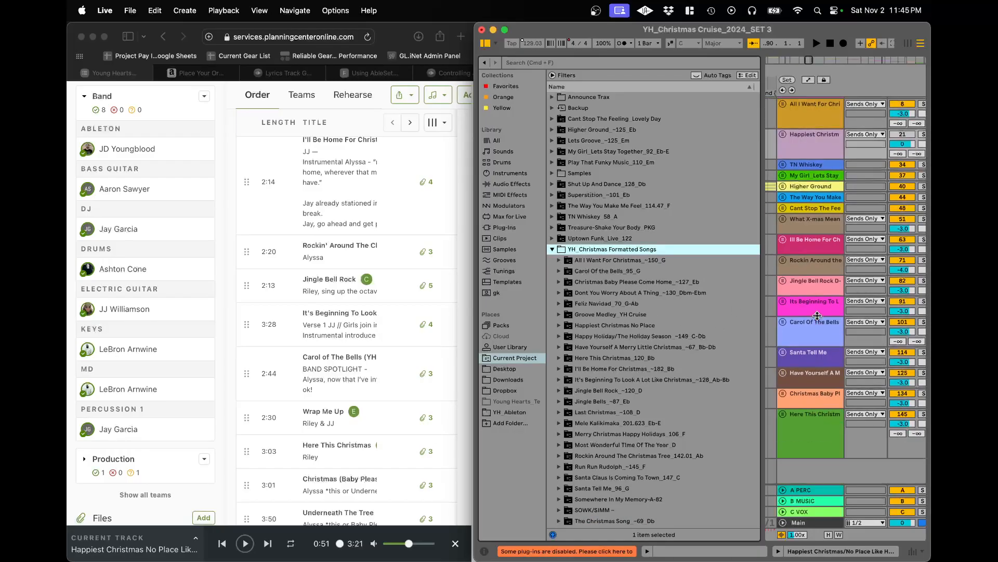
scroll(595, 413, down, 5)
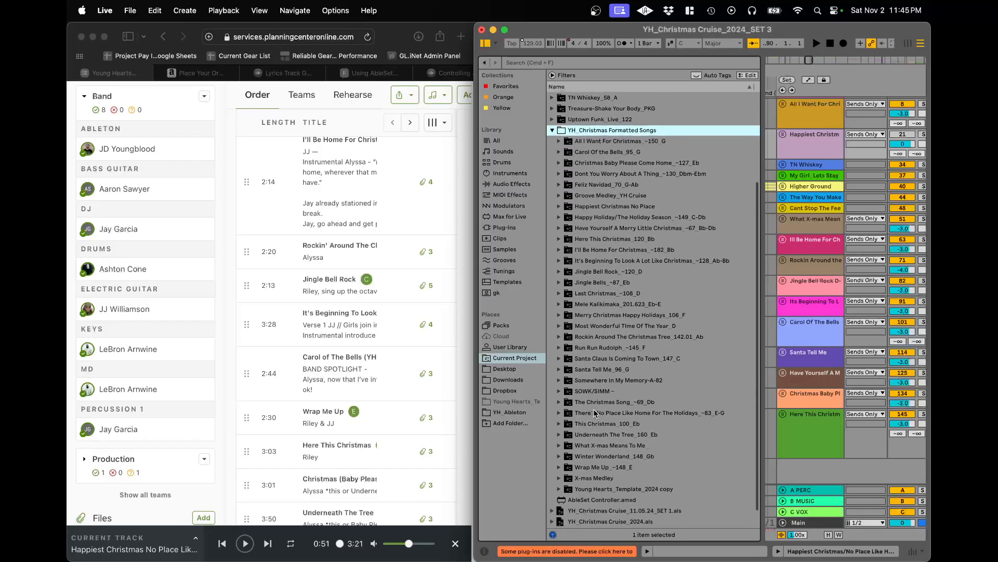
click(559, 446)
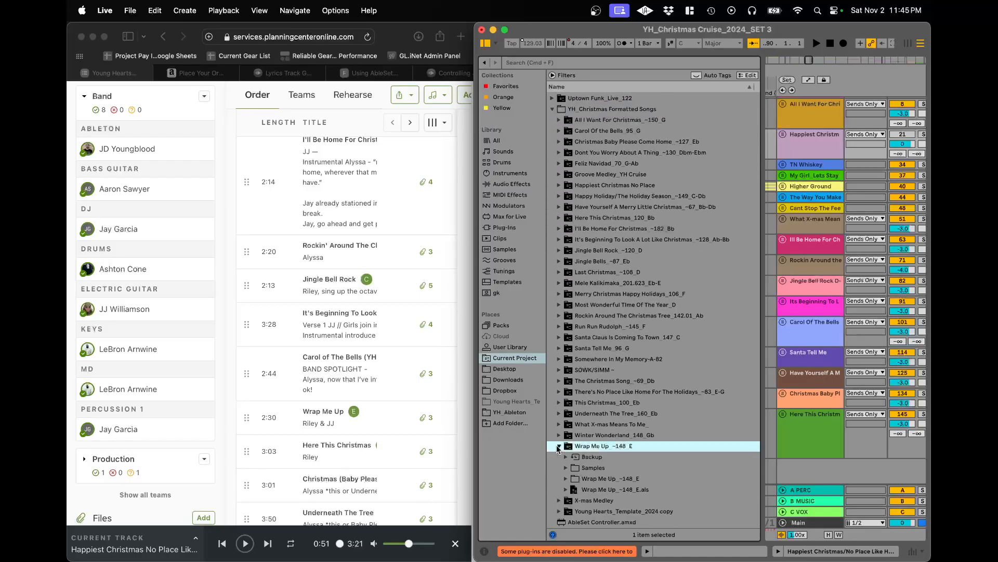
double_click(574, 490)
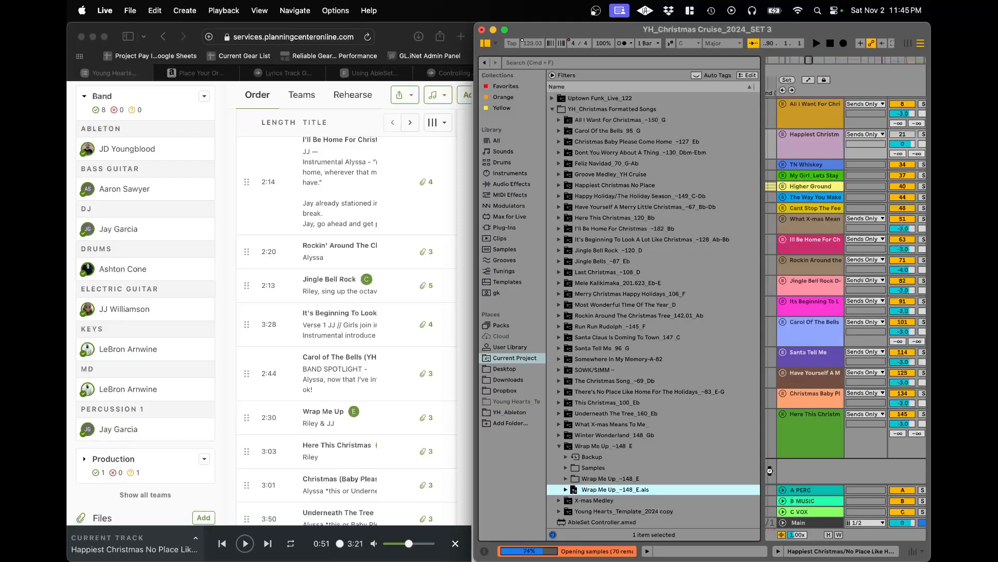
- Widen the Live window over the plan and fold the imported Wrap Me Up group at the start of the arrangement
drag(474, 304, 157, 272)
click(752, 278)
scroll(520, 284, left, 15)
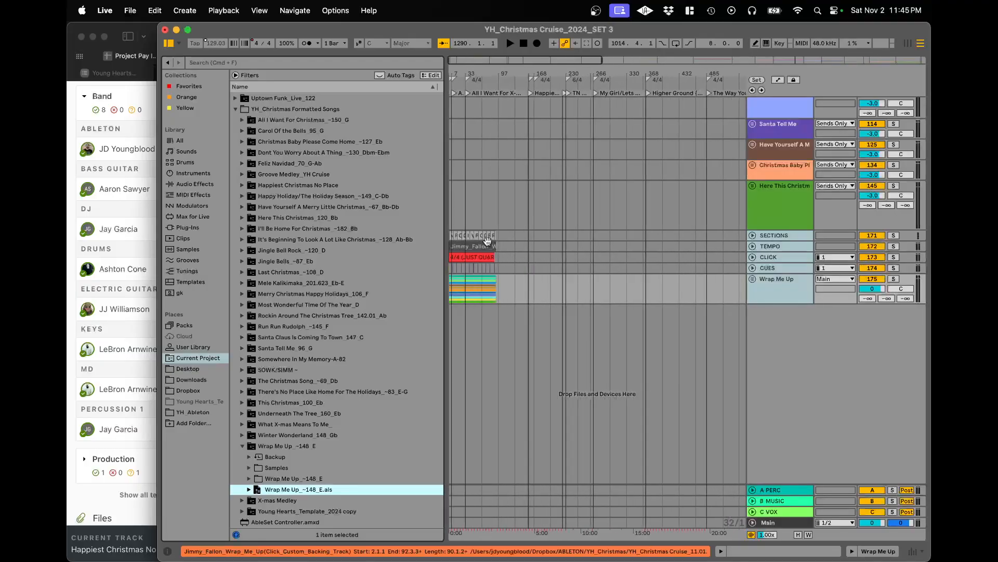
- Select the imported Wrap Me Up song from 1.1.1 to 93.2.1 across its SECTIONS, TEMPO, CLICK, CUES and group tracks
scroll(496, 242, up, 5)
click(491, 235)
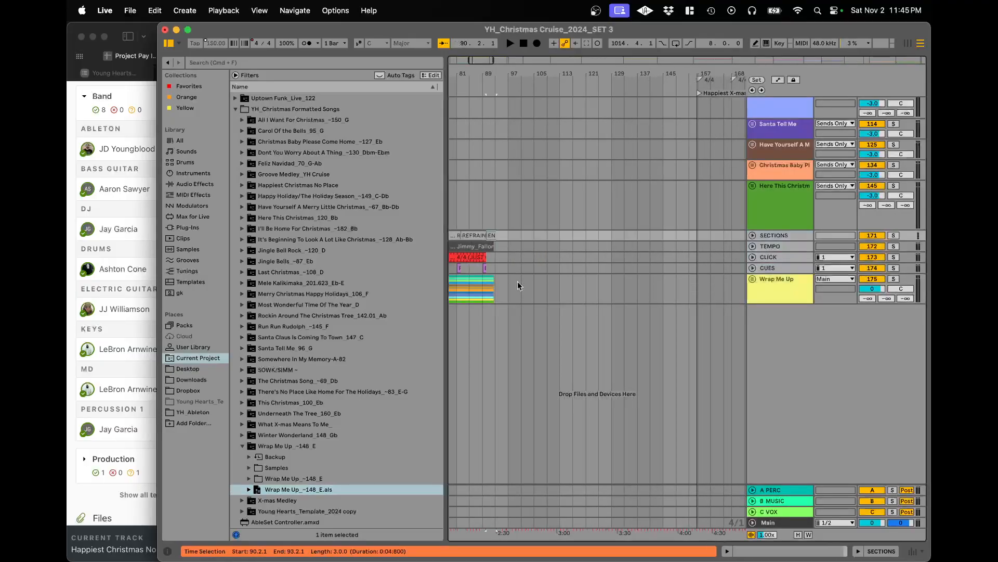
scroll(518, 285, left, 10)
scroll(447, 303, up, 5)
shift+click(452, 302)
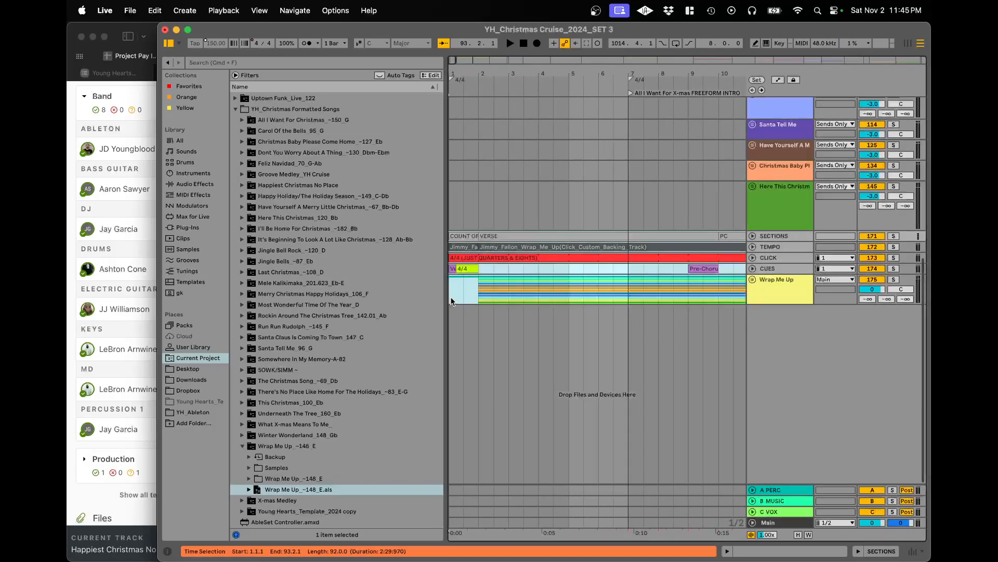
scroll(549, 276, down, 5)
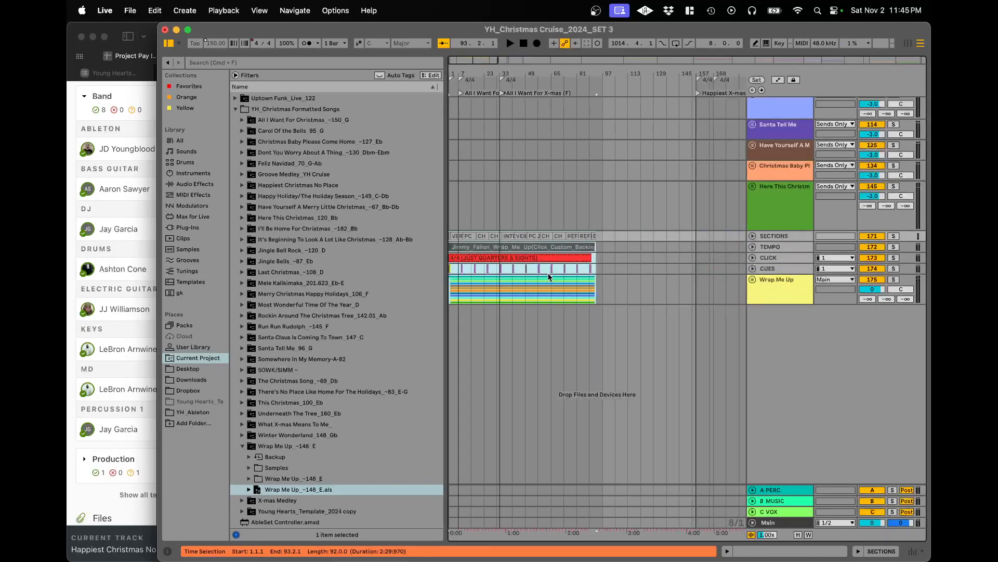
- Switch to the Planning Center plan in Safari, check Wrap Me Up's place in the order and collapse the Band team
scroll(548, 277, right, 10)
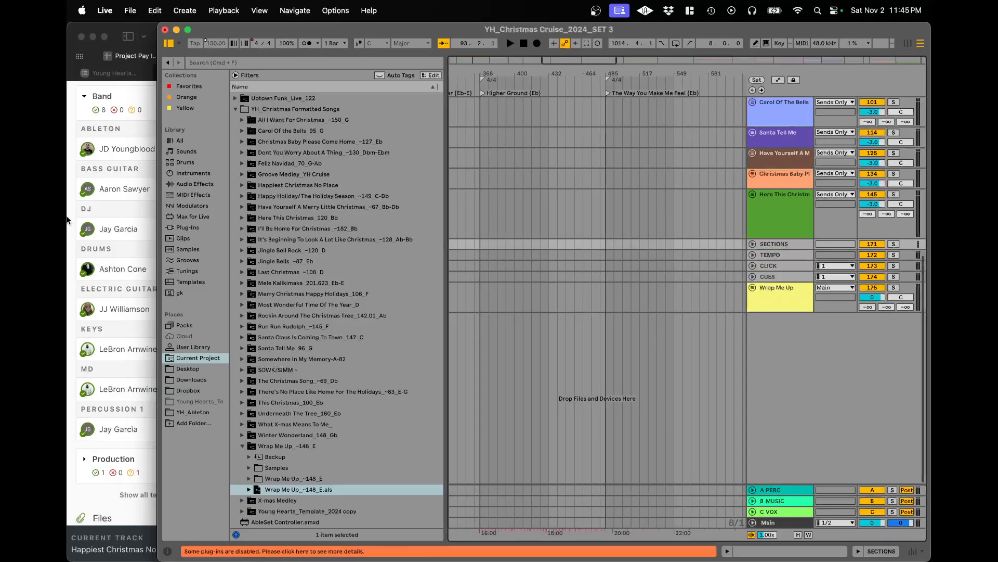
click(137, 209)
scroll(328, 348, up, 2)
click(641, 318)
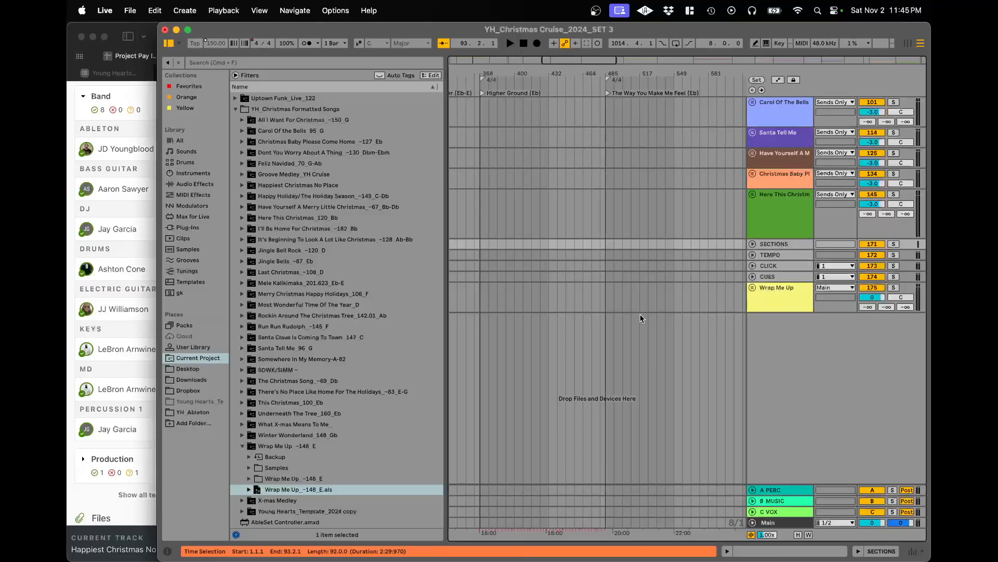
click(129, 267)
click(202, 96)
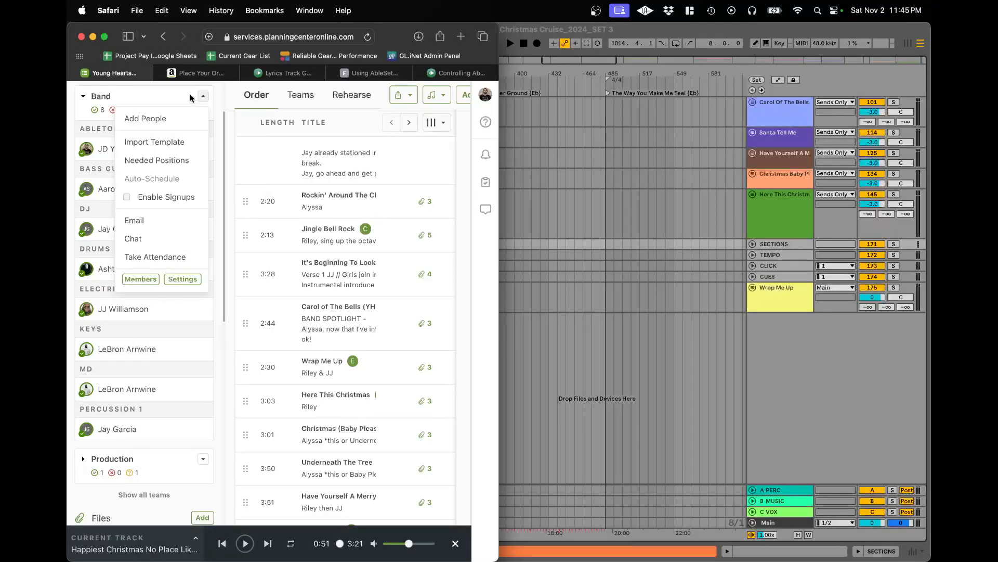
click(114, 95)
click(83, 97)
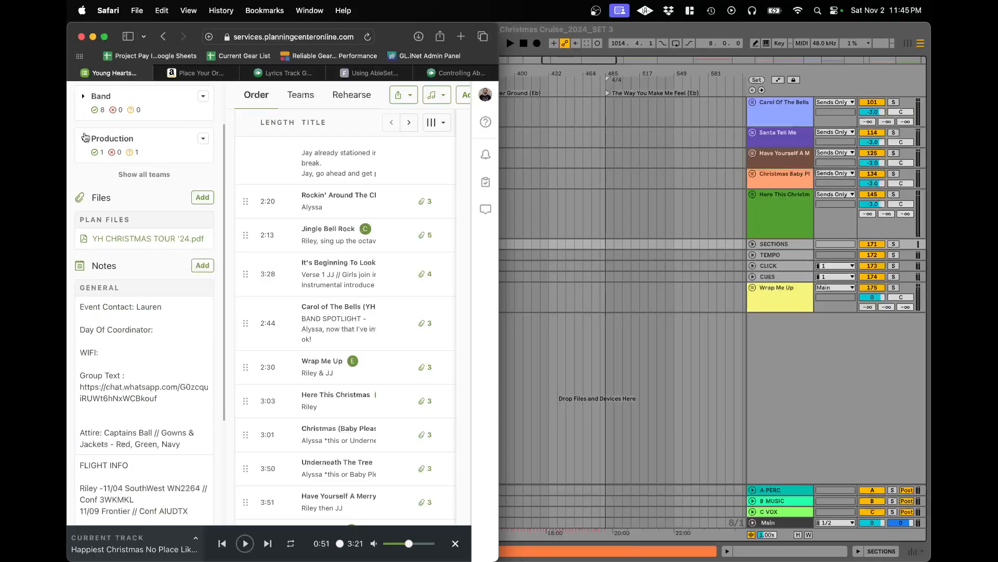
scroll(92, 325, up, 3)
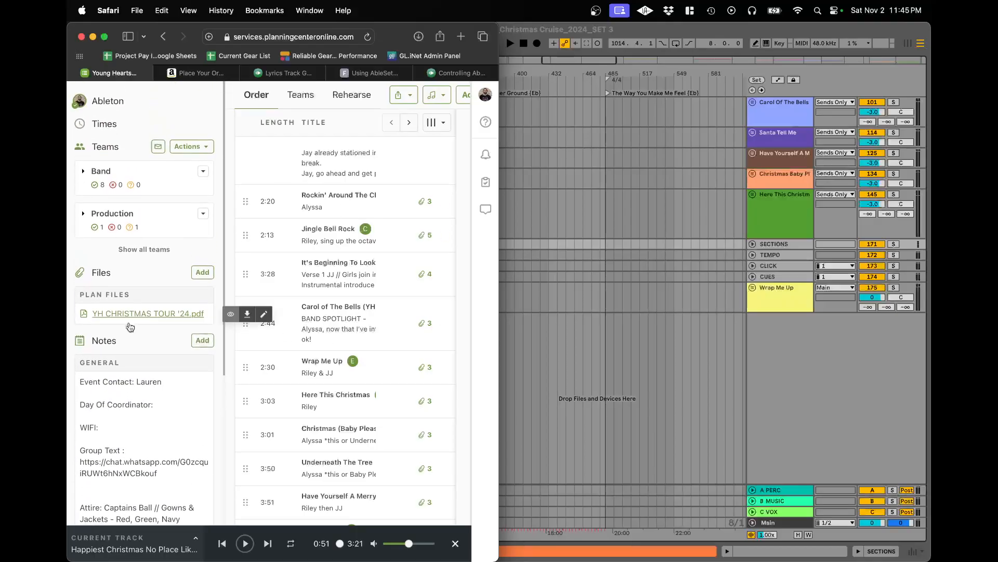
- Return to Live and place the insert marker at 1409.5.1 on the SECTIONS track, between Carol Of The Bells and Santa Tell Me
scroll(646, 224, right, 10)
click(647, 225)
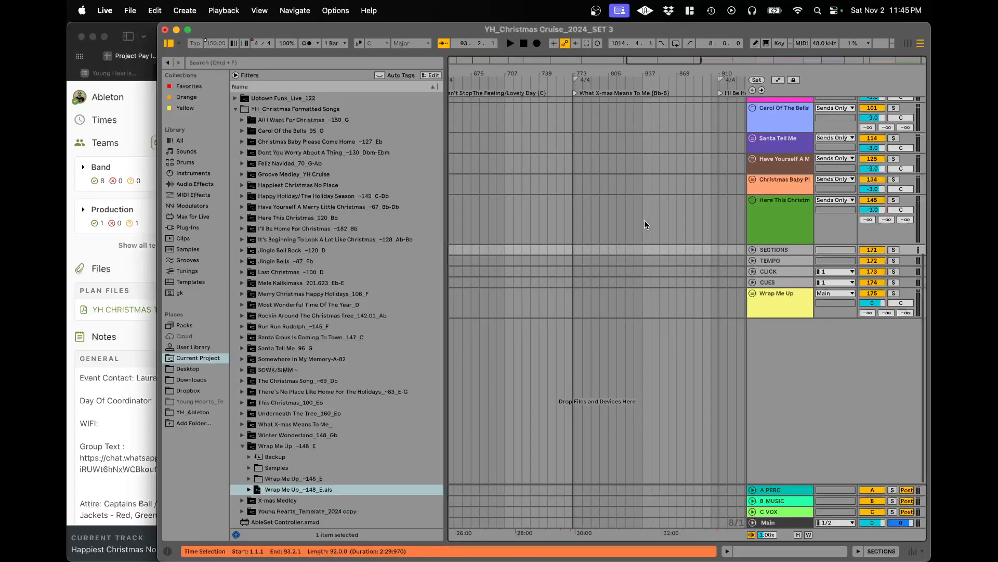
scroll(644, 225, right, 10)
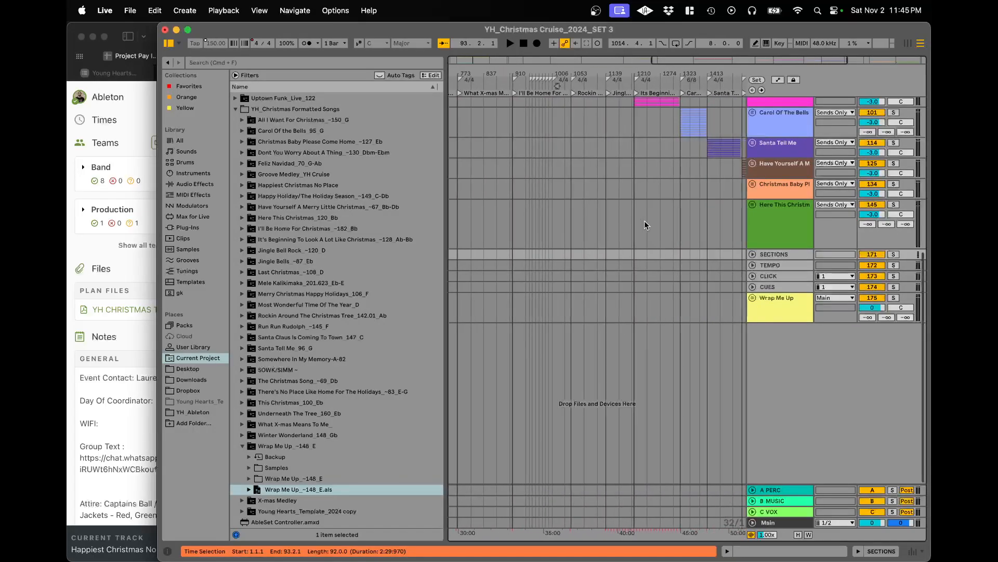
scroll(645, 221, up, 10)
scroll(520, 180, up, 10)
scroll(517, 147, up, 5)
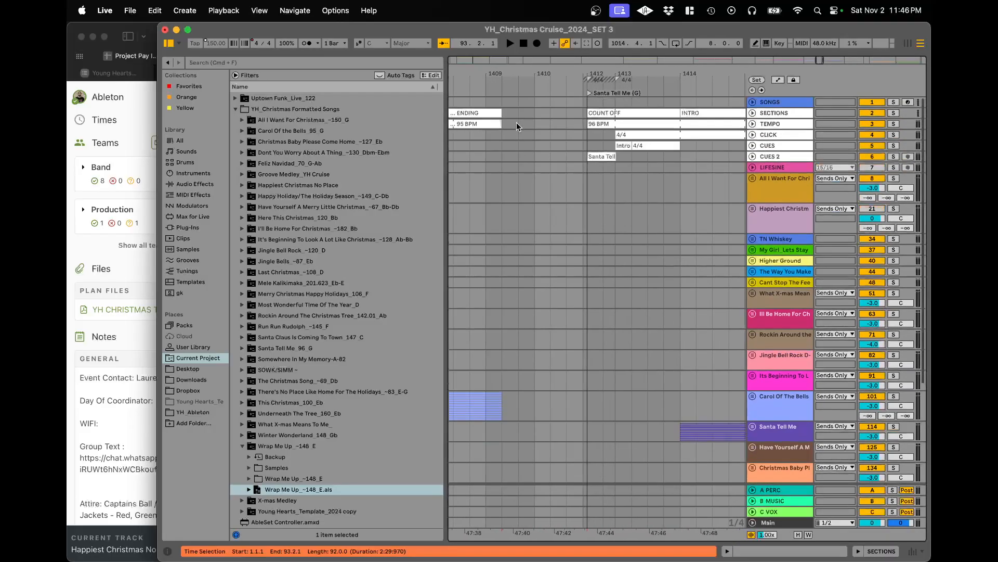
click(517, 113)
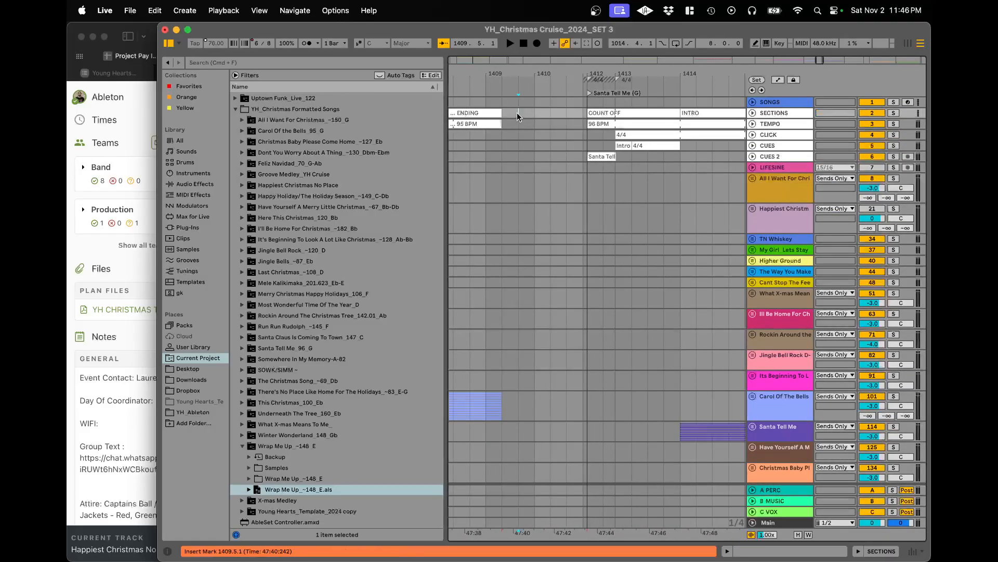
scroll(516, 113, down, 10)
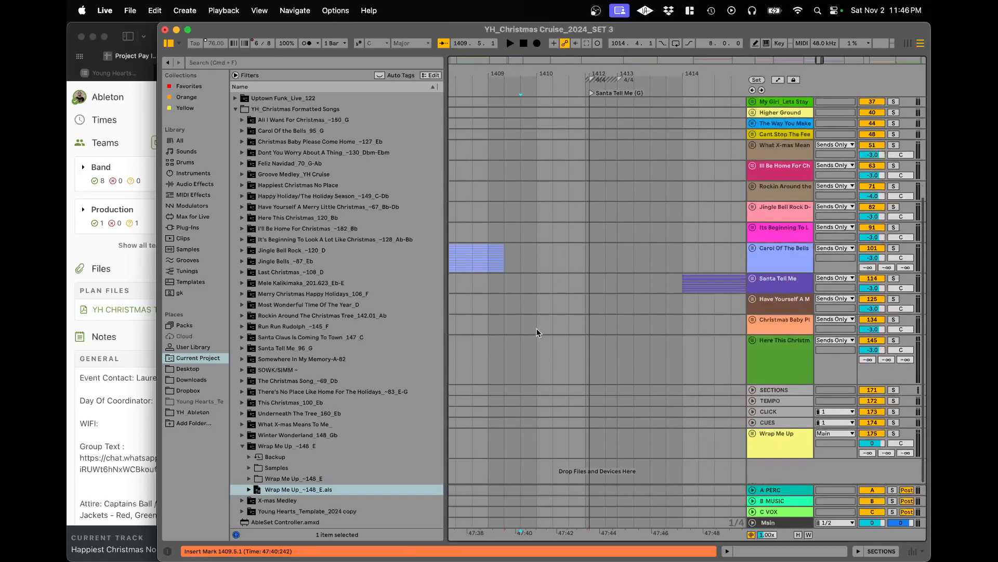
scroll(527, 385, up, 5)
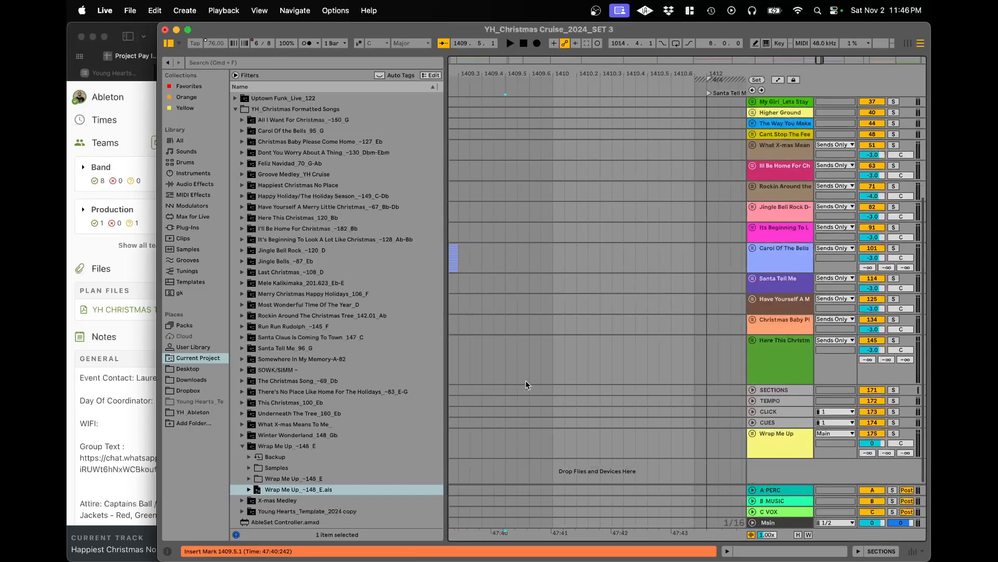
click(482, 390)
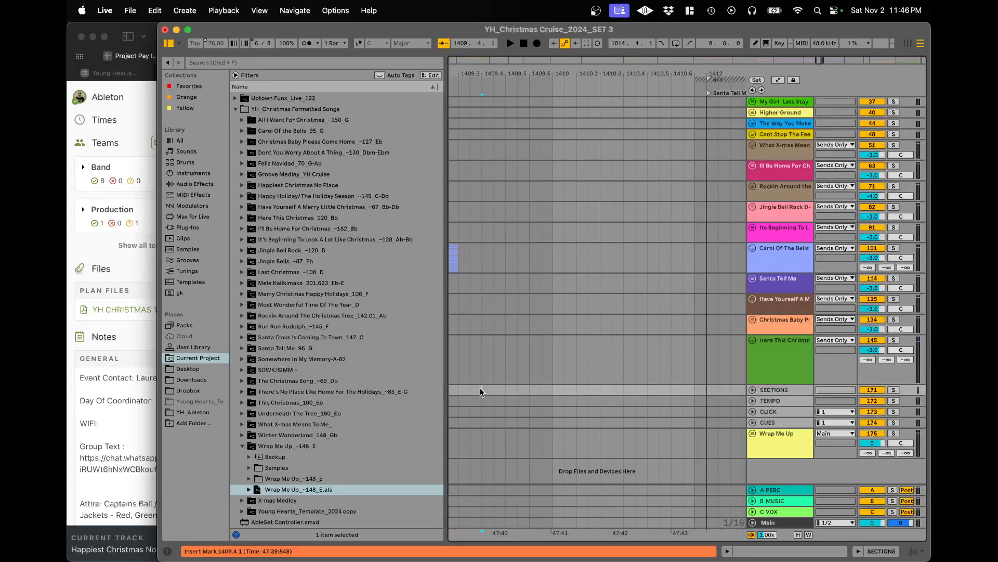
scroll(482, 391, down, 15)
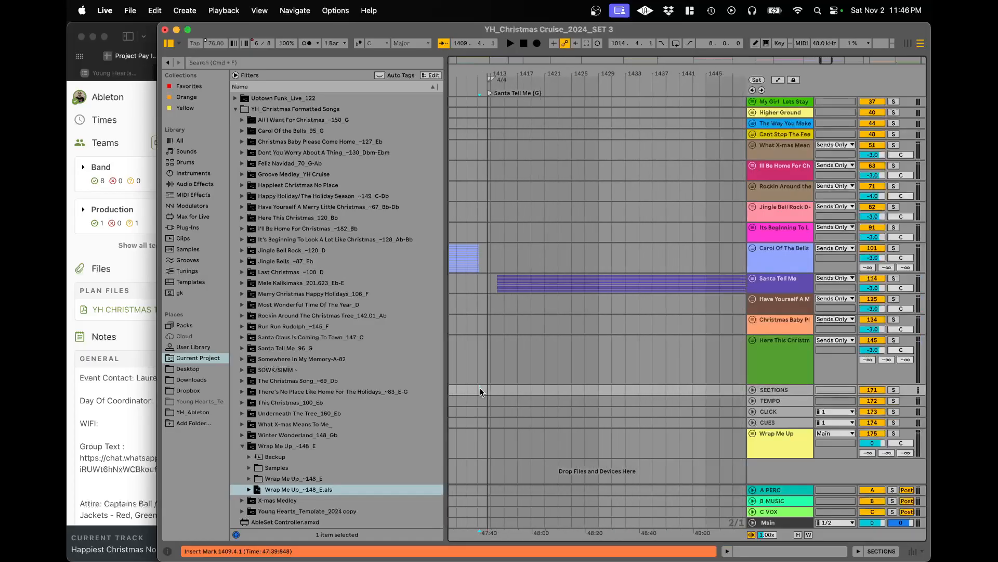
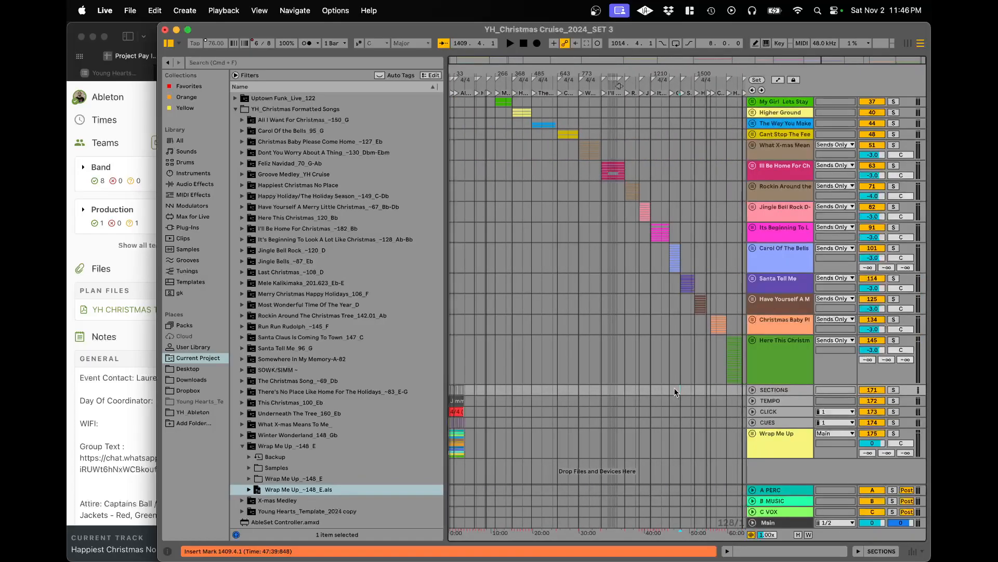
- Copy the imported Wrap Me Up song from 1.1.1 to 168.1.1 across its SECTIONS, TEMPO, CLICK, CUES and group tracks
drag(475, 391, 411, 455)
scroll(481, 431, up, 6)
key(super+c)
- Paste the copied Wrap Me Up song as inserted time at 1409.5.1 on the imported SECTIONS track, after Carol Of The Bells
scroll(581, 403, down, 6)
scroll(581, 402, right, 4)
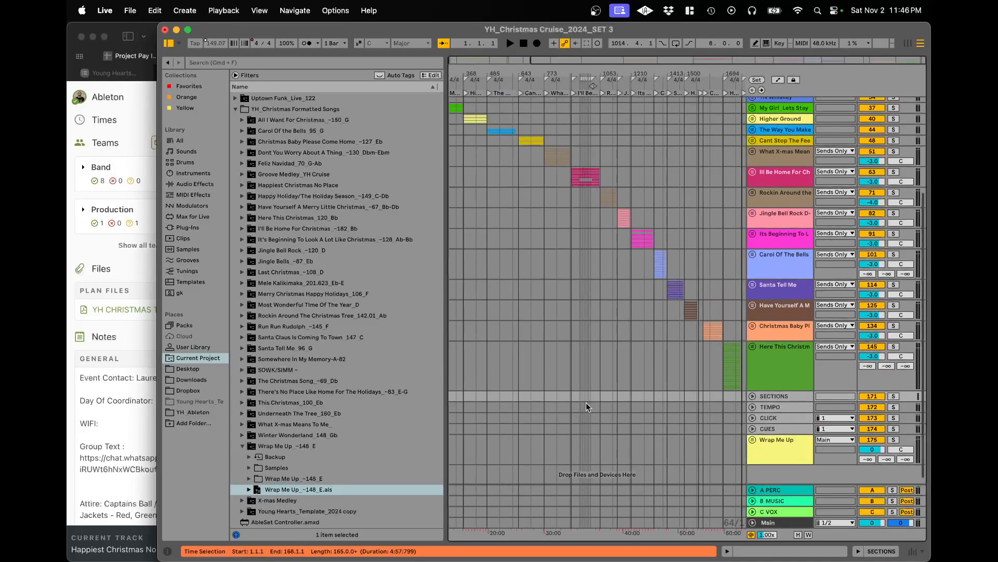
scroll(680, 397, up, 6)
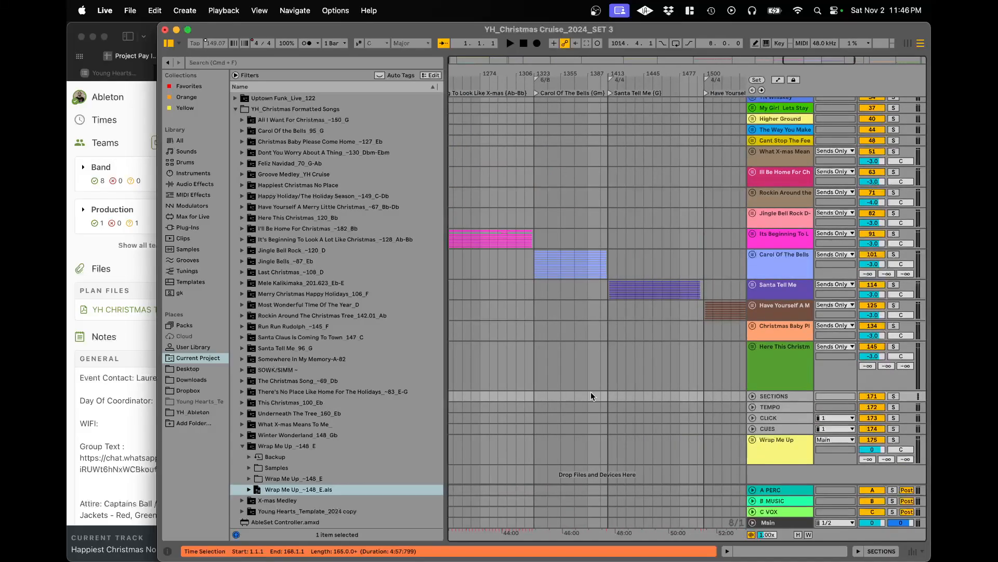
scroll(599, 388, up, 6)
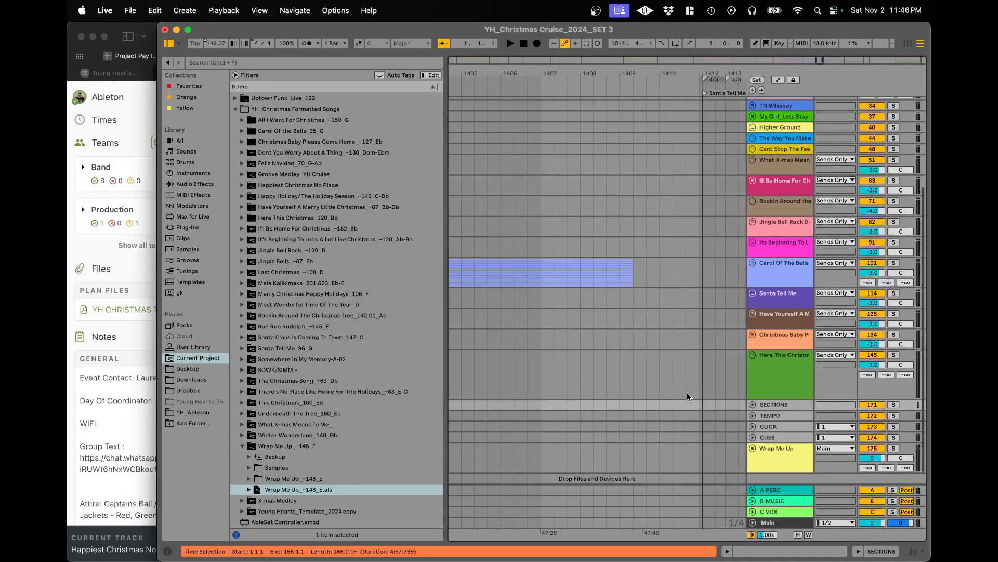
click(637, 405)
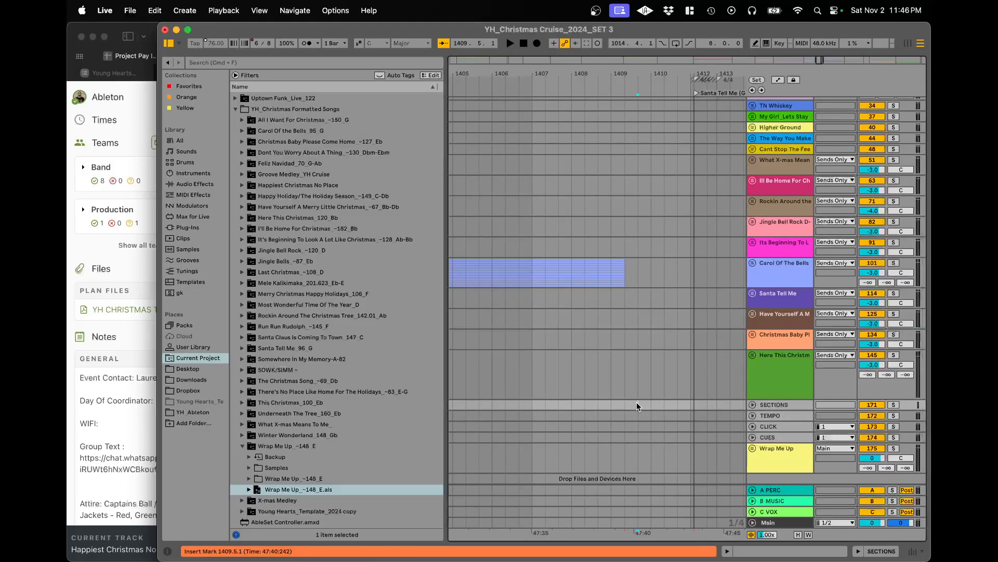
key(shift+super+v)
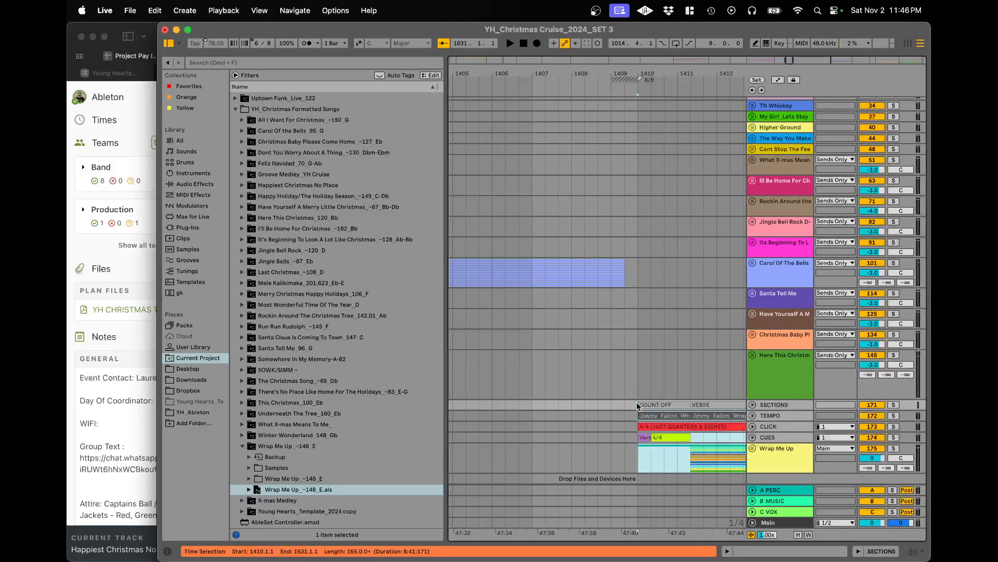
- Delete the surplus empty time from 1538.1.1 to 1618.1.1 between the end of Wrap Me Up and Santa Tell Me
scroll(637, 353, down, 3)
scroll(638, 353, down, 5)
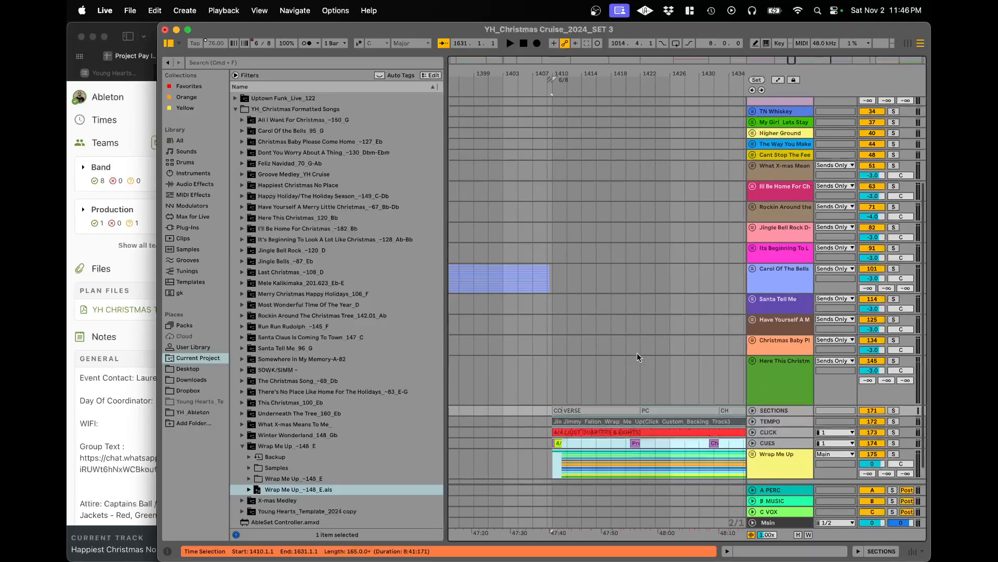
scroll(638, 352, down, 2)
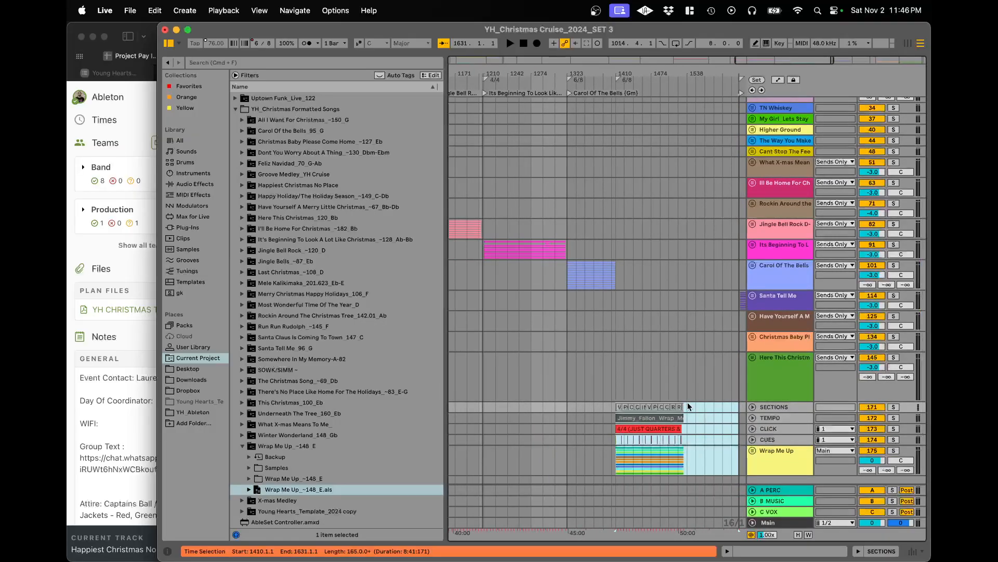
click(731, 376)
scroll(733, 377, up, 3)
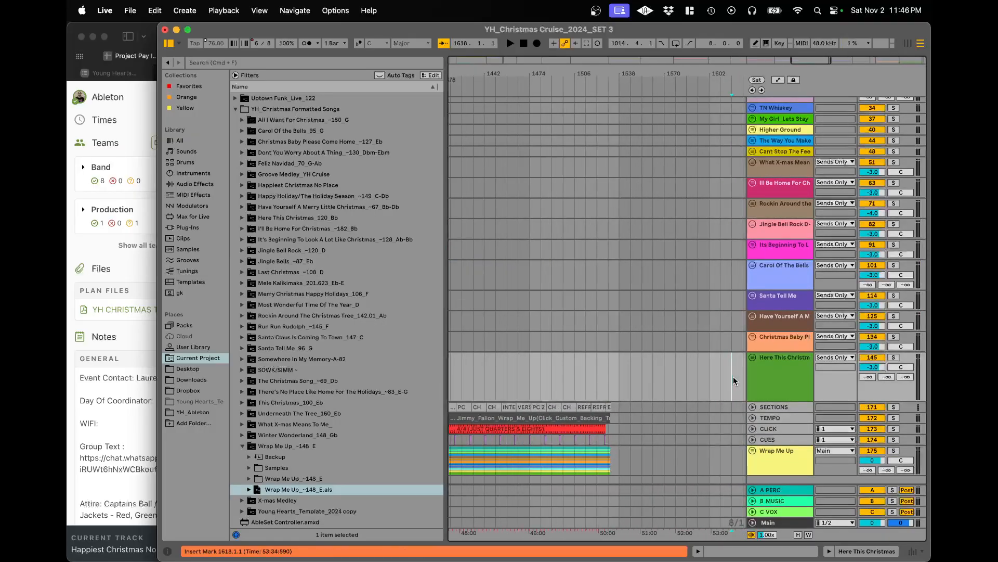
drag(729, 381, 618, 384)
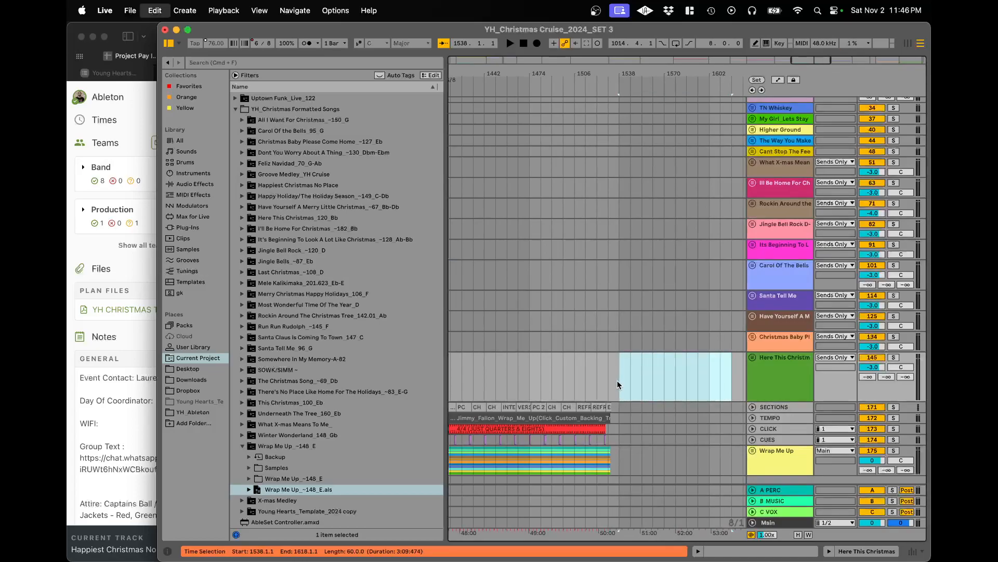
scroll(637, 352, up, 5)
- Cut the Wrap Me Up clips from 1410.1.1 to 1532.5.1 on the imported SECTIONS, TEMPO, CLICK and CUES tracks, and hide the browser
scroll(638, 352, down, 5)
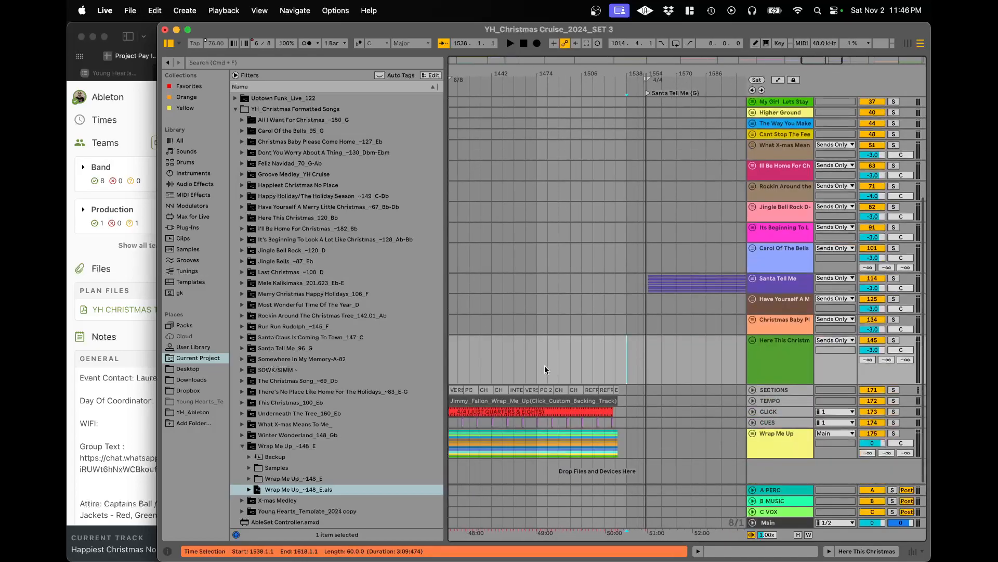
scroll(543, 369, left, 3)
scroll(543, 369, left, 3)
click(617, 396)
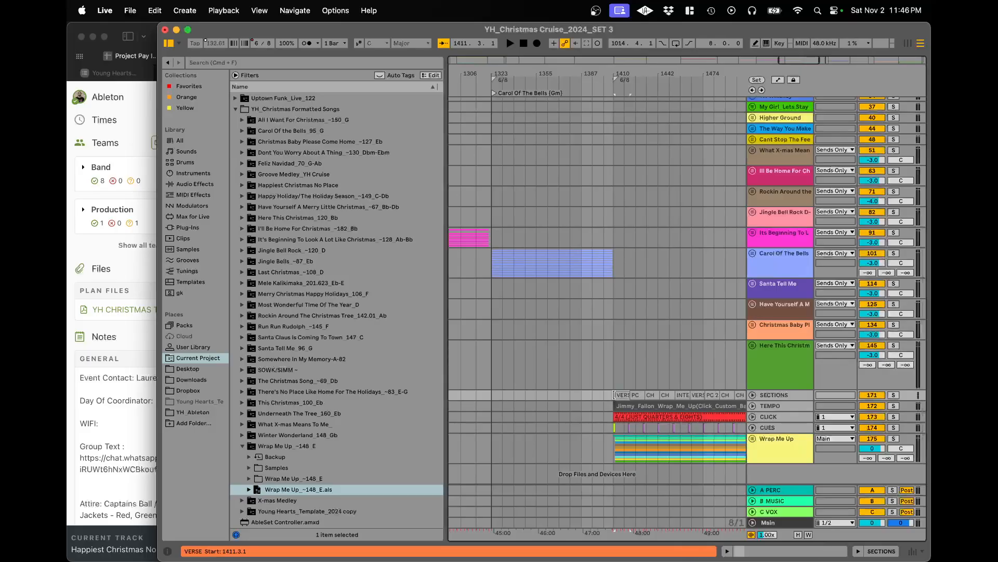
scroll(617, 404, up, 5)
click(611, 395)
scroll(612, 396, down, 5)
scroll(615, 401, right, 10)
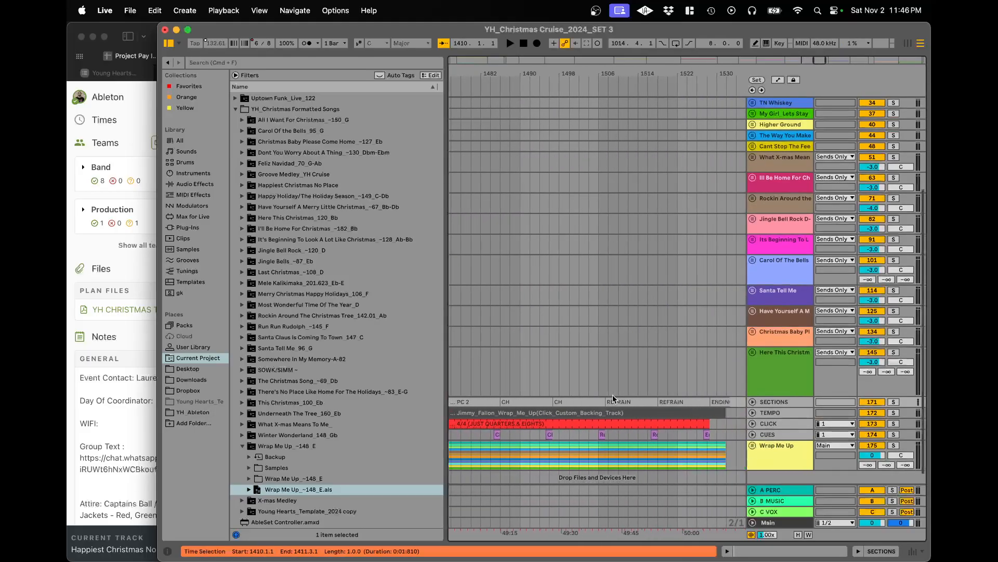
scroll(593, 416, left, 6)
scroll(564, 420, up, 5)
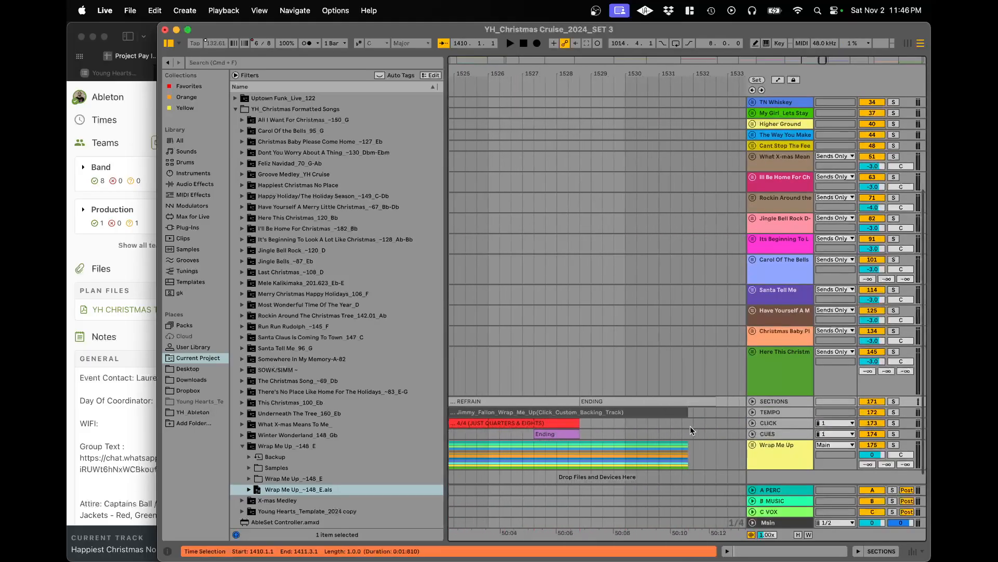
shift+click(716, 433)
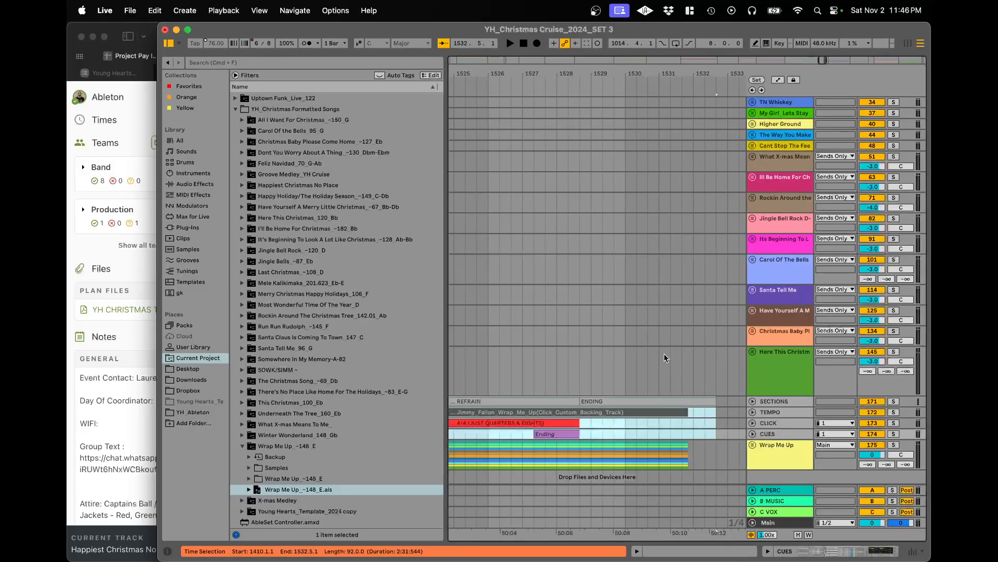
scroll(647, 328, down, 5)
scroll(647, 329, left, 10)
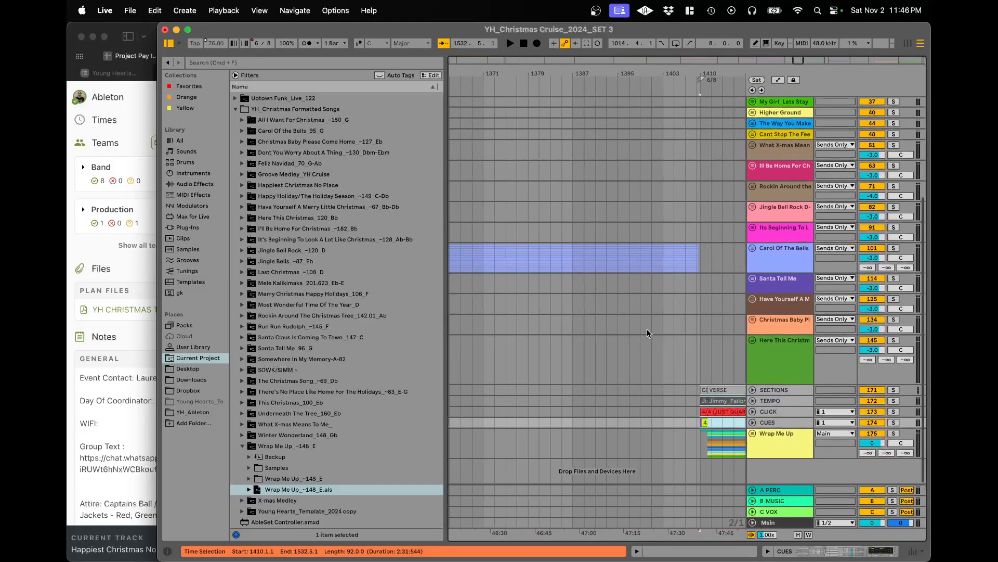
key(super+alt+b)
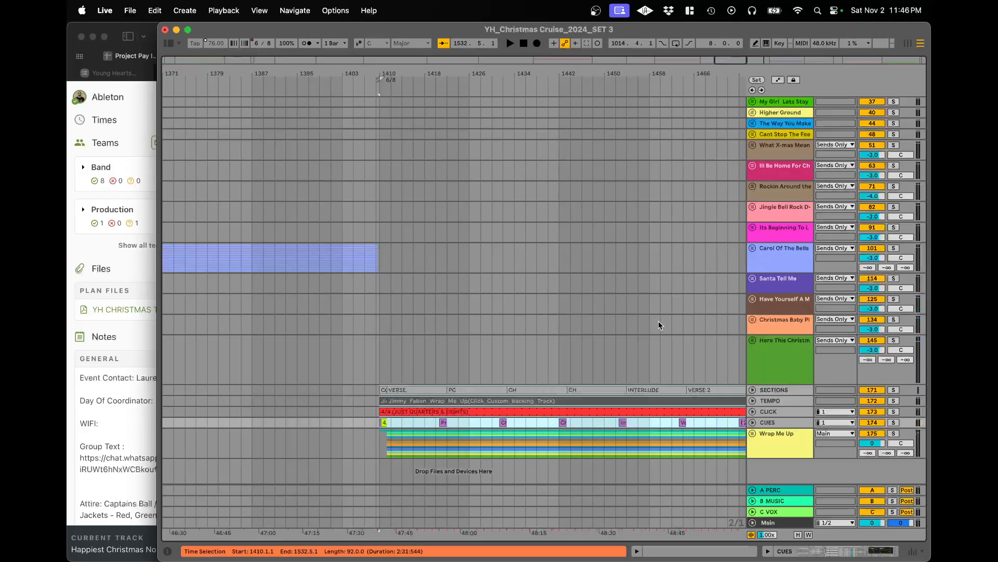
key(Delete)
- Paste the cut Wrap Me Up guide clips at 1410.1.1 onto the set's main SECTIONS, TEMPO, CLICK and CUES tracks
scroll(400, 157, up, 5)
scroll(319, 151, up, 6)
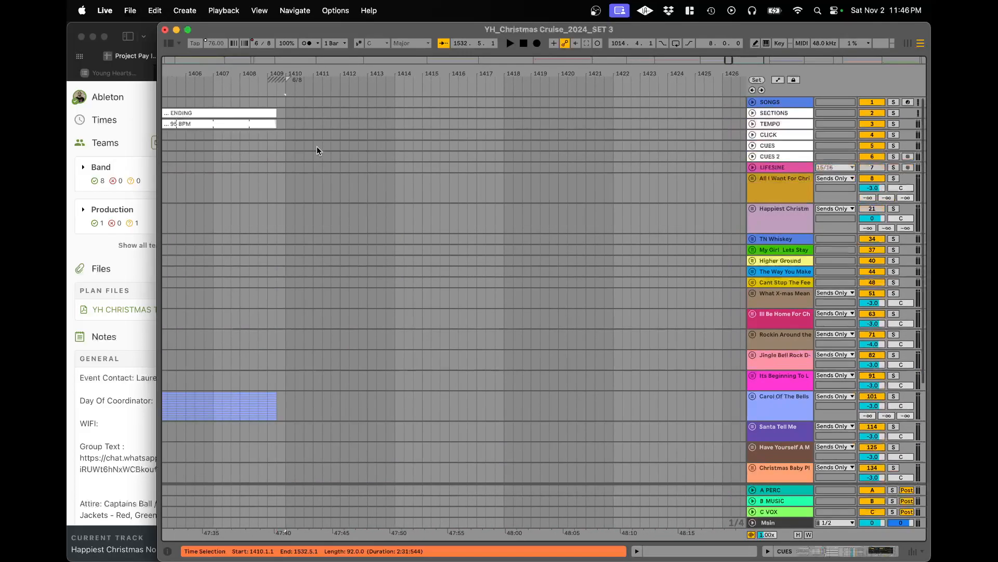
click(285, 115)
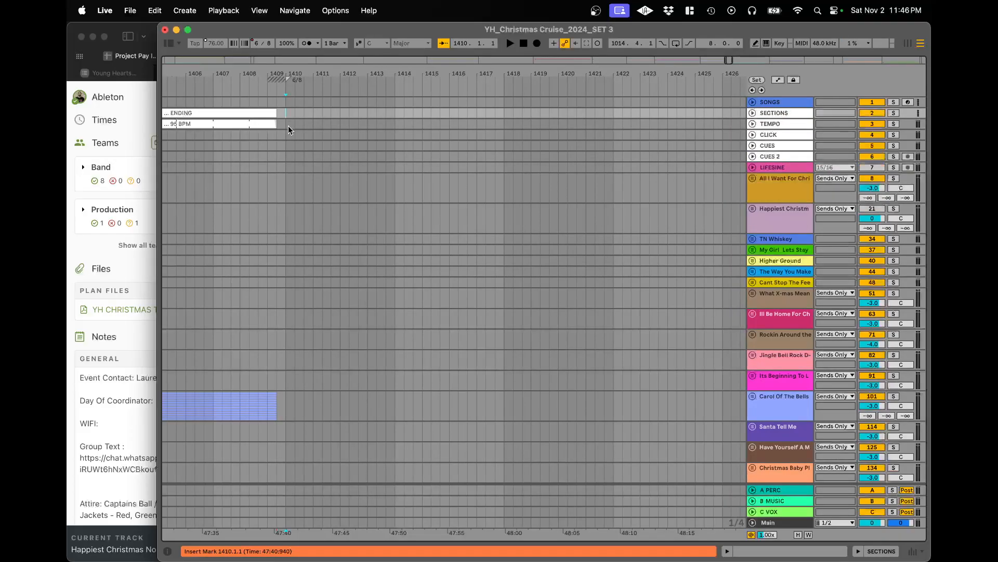
key(super+v)
scroll(432, 314, down, 5)
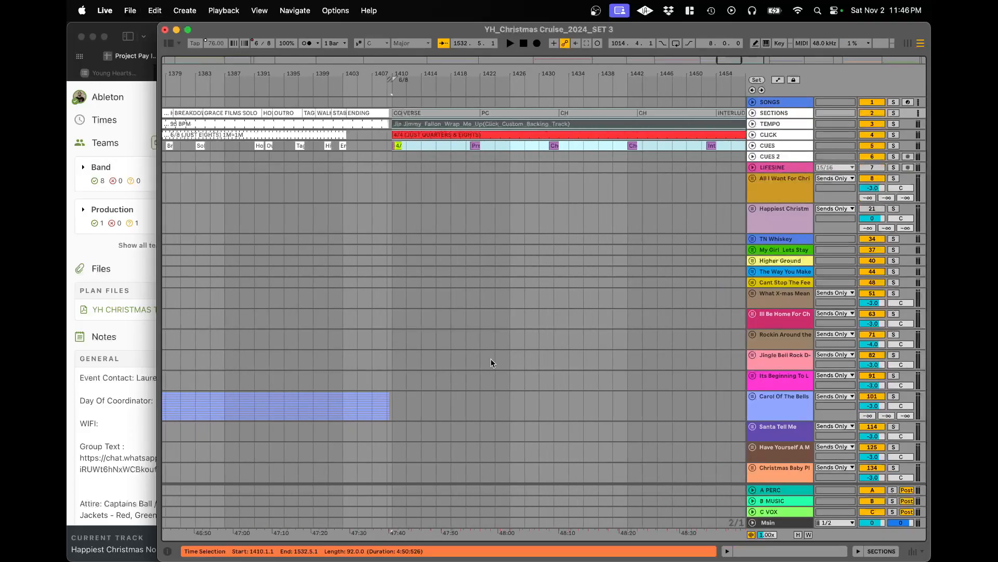
- Delete the four emptied imported guide tracks and move the Wrap Me Up group between Carol Of The Bells and Santa Tell Me
scroll(692, 431, down, 5)
click(783, 390)
shift+click(780, 422)
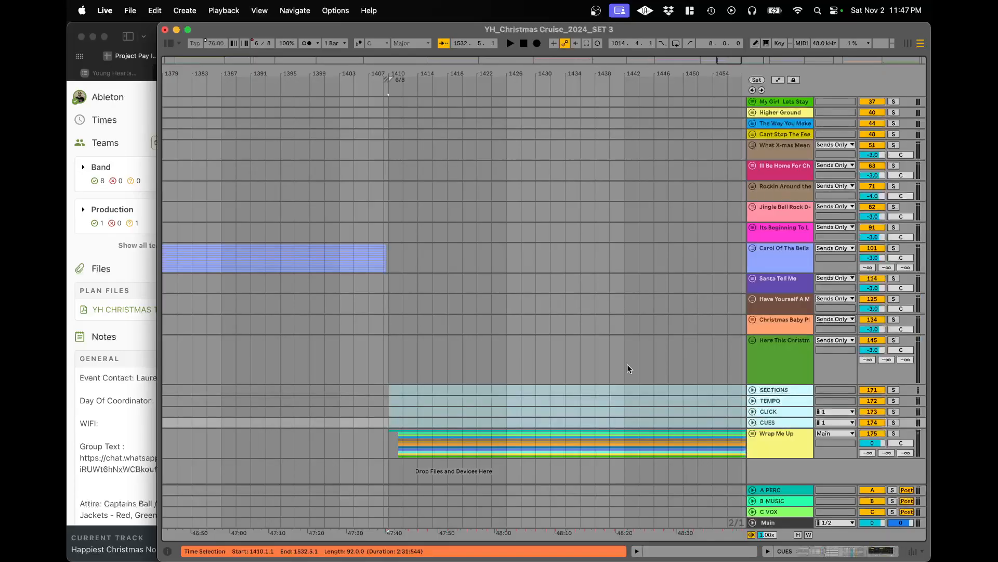
key(Delete)
scroll(776, 380, down, 5)
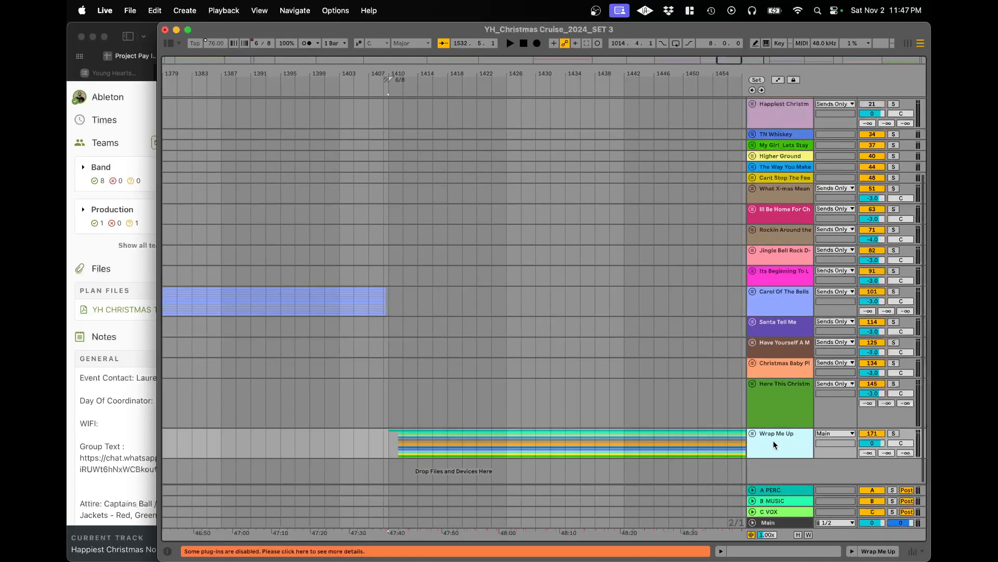
drag(774, 445, 790, 322)
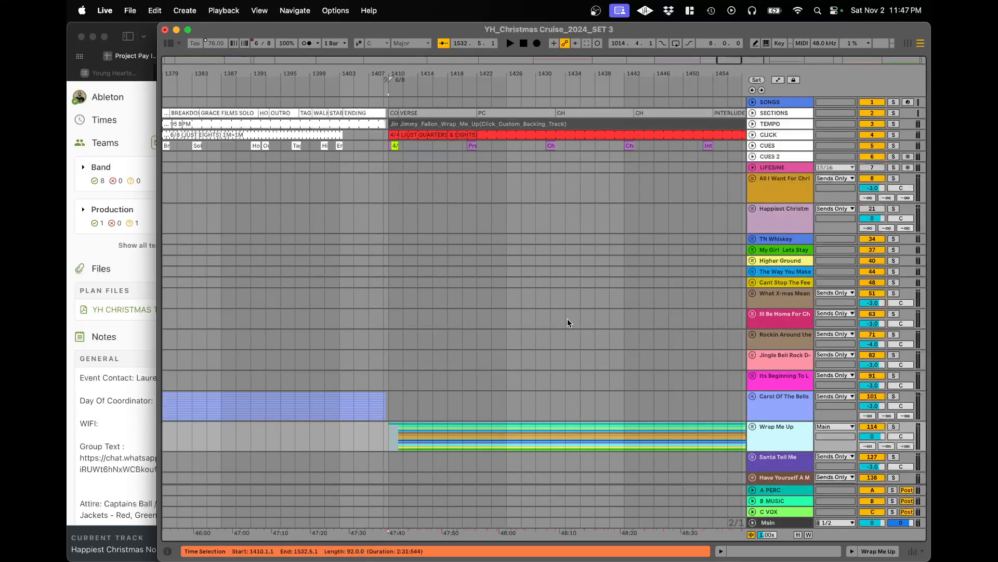
- Color the Wrap Me Up group green and assign that color to its grouped tracks and clips
right_click(794, 450)
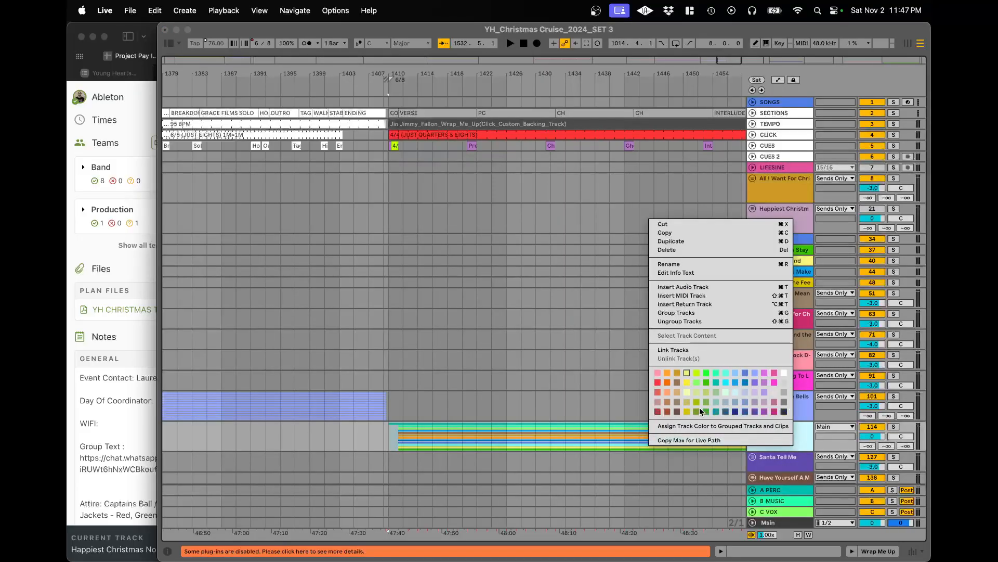
click(706, 406)
right_click(786, 437)
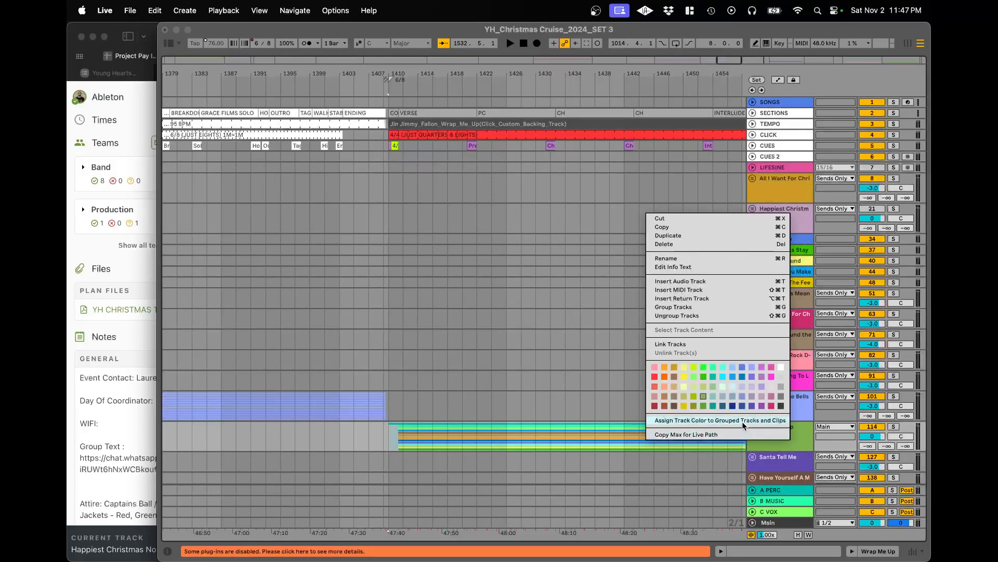
click(723, 426)
- Select the Wrap Me Up guide clips from 1410.1.1 to 1532.5.1 and assign the track color to clips on SECTIONS, TEMPO and CLICK
scroll(502, 370, down, 3)
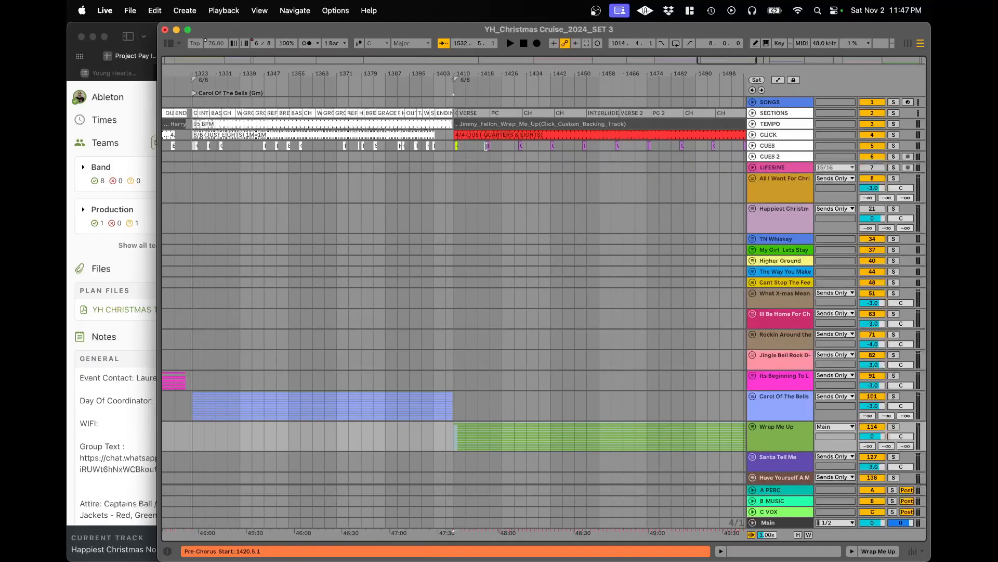
click(456, 113)
scroll(503, 133, right, 4)
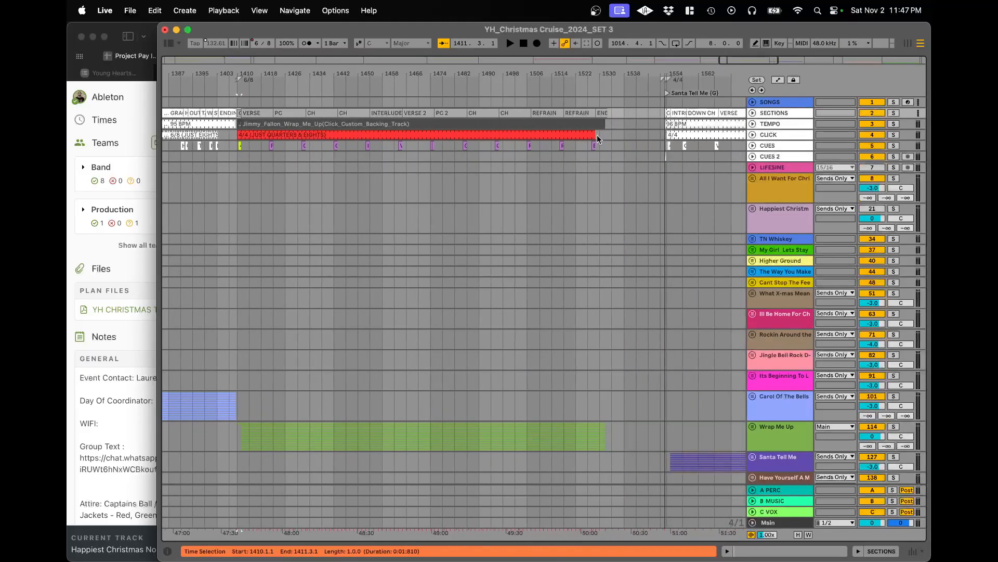
scroll(598, 137, up, 4)
shift+click(633, 148)
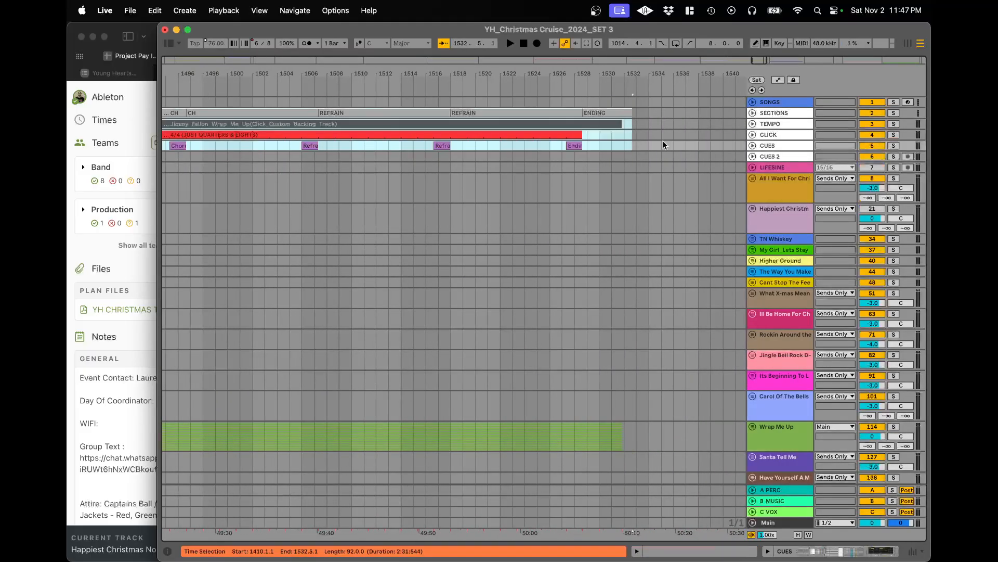
right_click(764, 147)
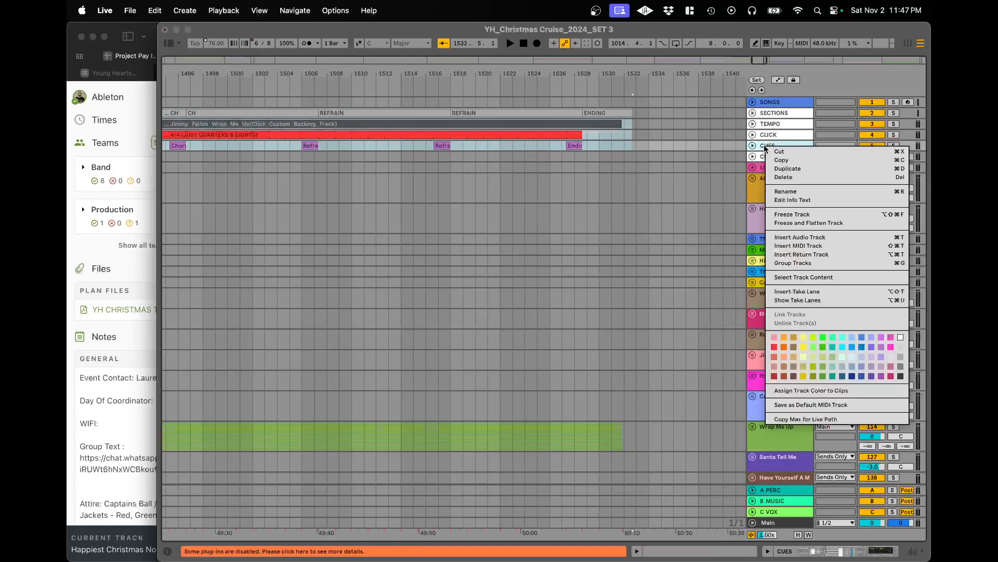
shift+click(771, 113)
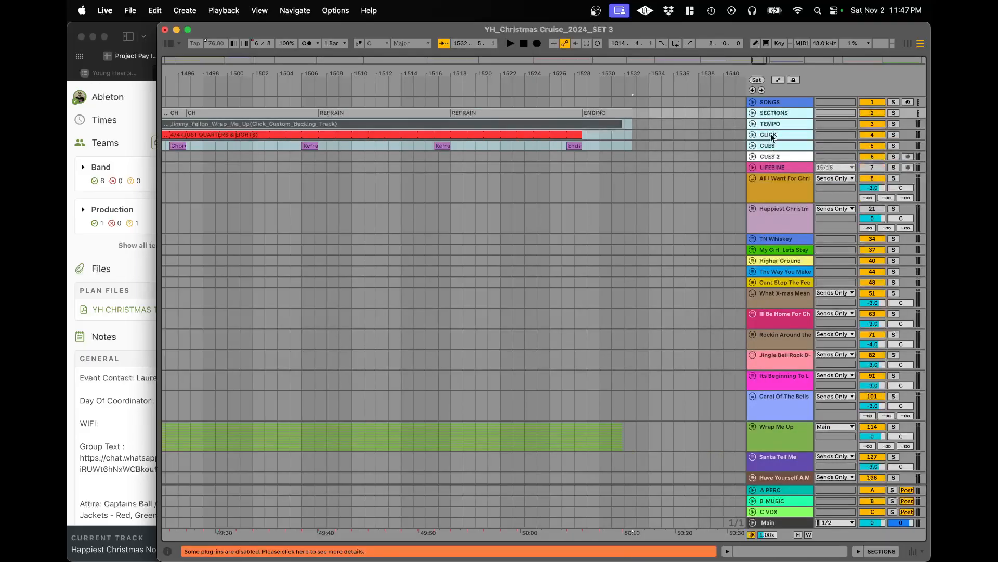
right_click(771, 115)
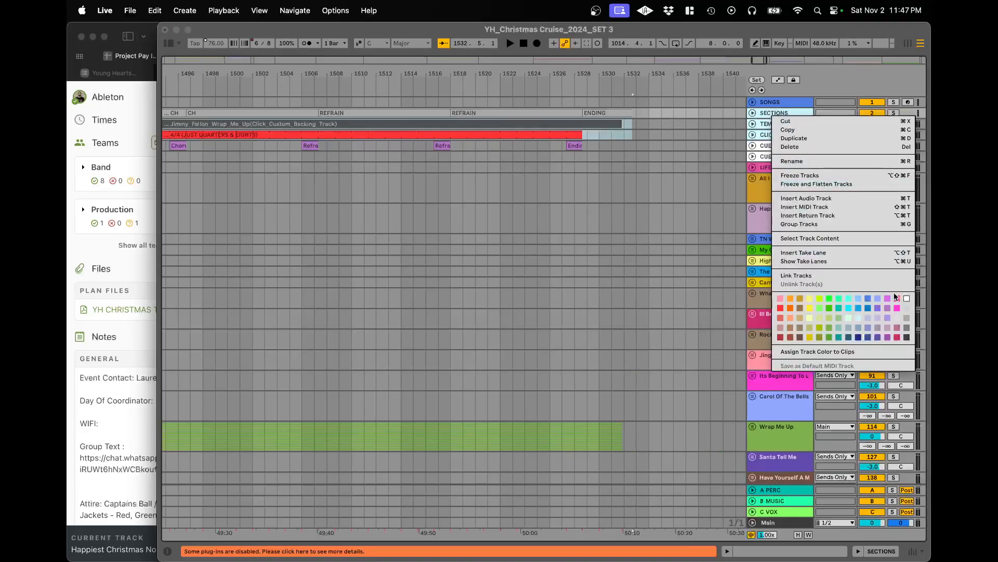
click(836, 352)
scroll(538, 223, down, 10)
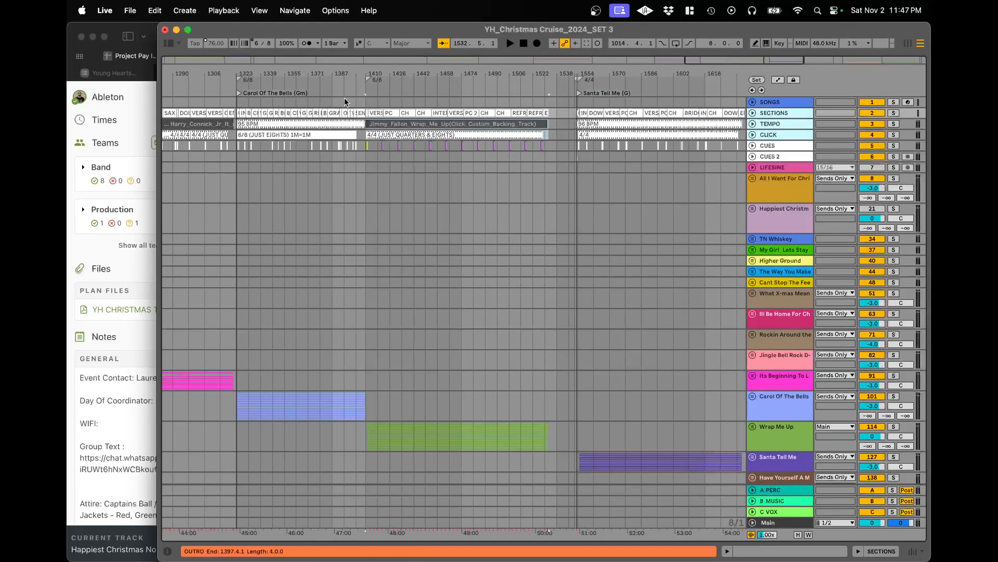
- Add a locator at 1410.1.1, where the Wrap Me Up guide clips begin, and name it "WRAP ME UP"
scroll(357, 154, up, 10)
click(506, 102)
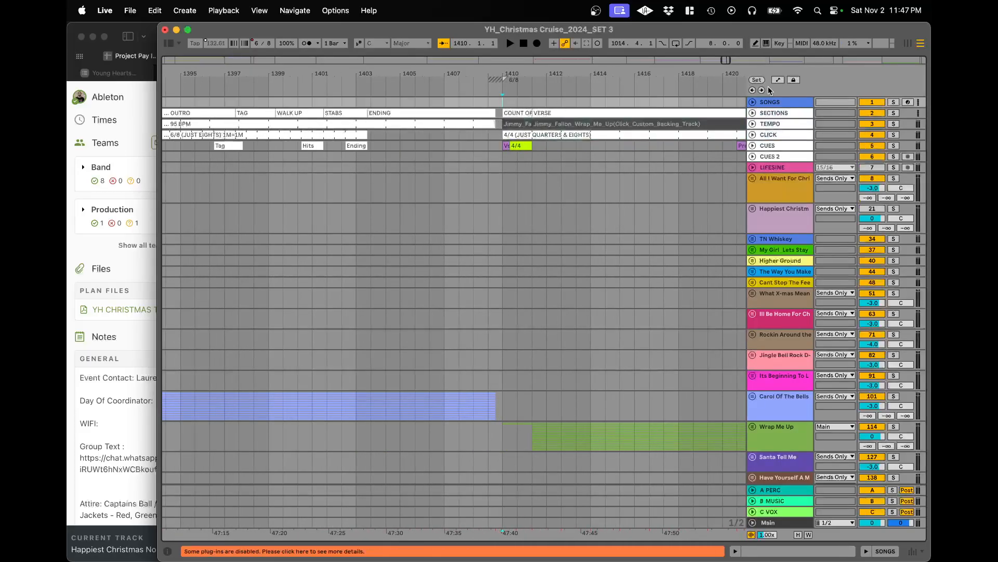
click(756, 80)
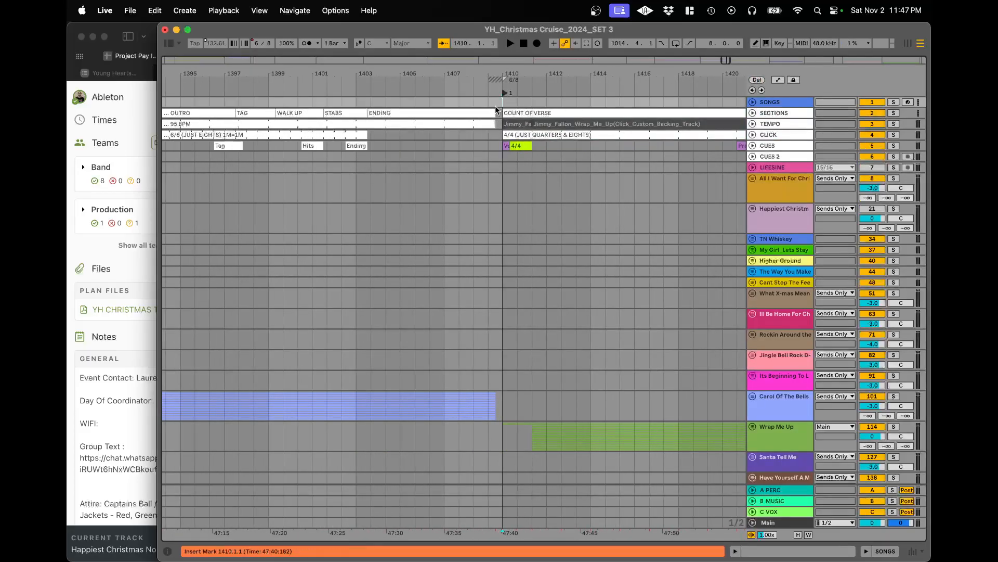
text(WRAP M)
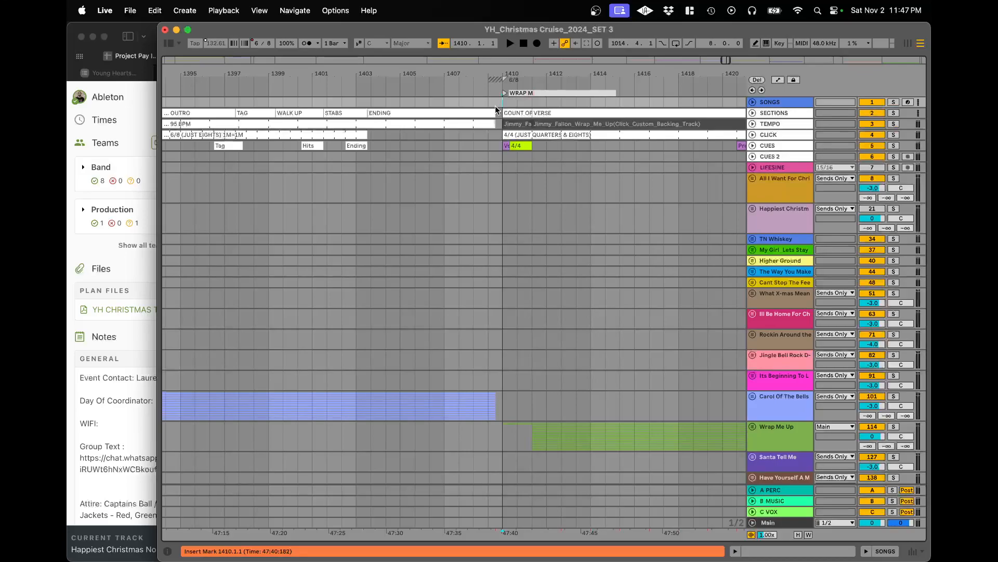
text(E UP)
key(Return)
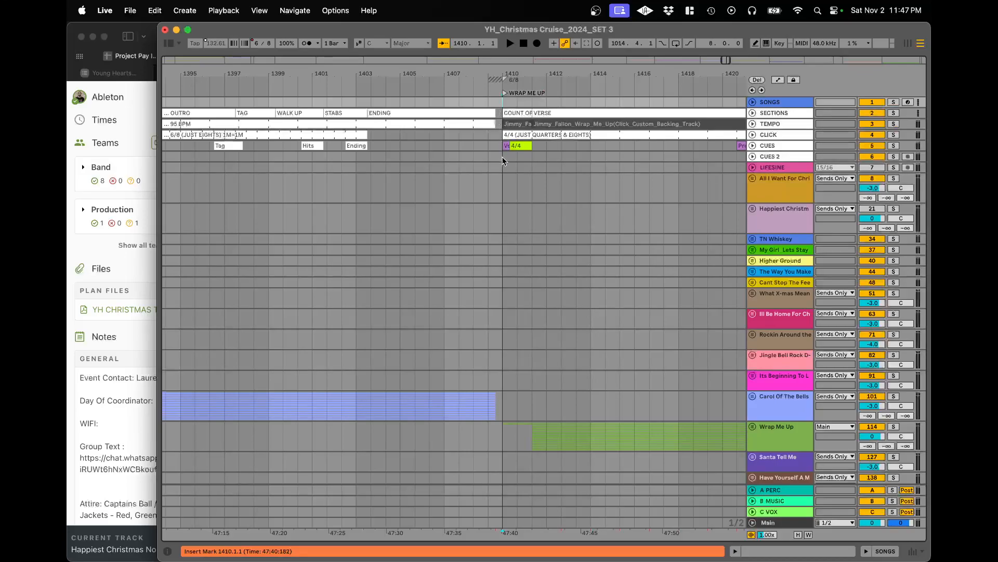
- Insert silent time at 1409.4.1, in the gap between the end of Carol Of The Bells and Wrap Me Up
key(plus)
key(plus)
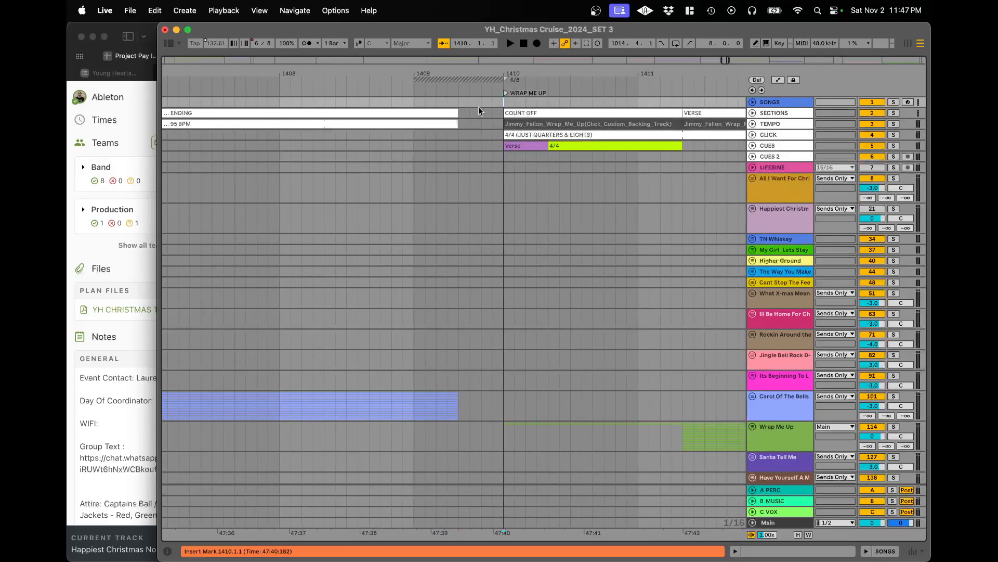
click(481, 109)
key(super+i)
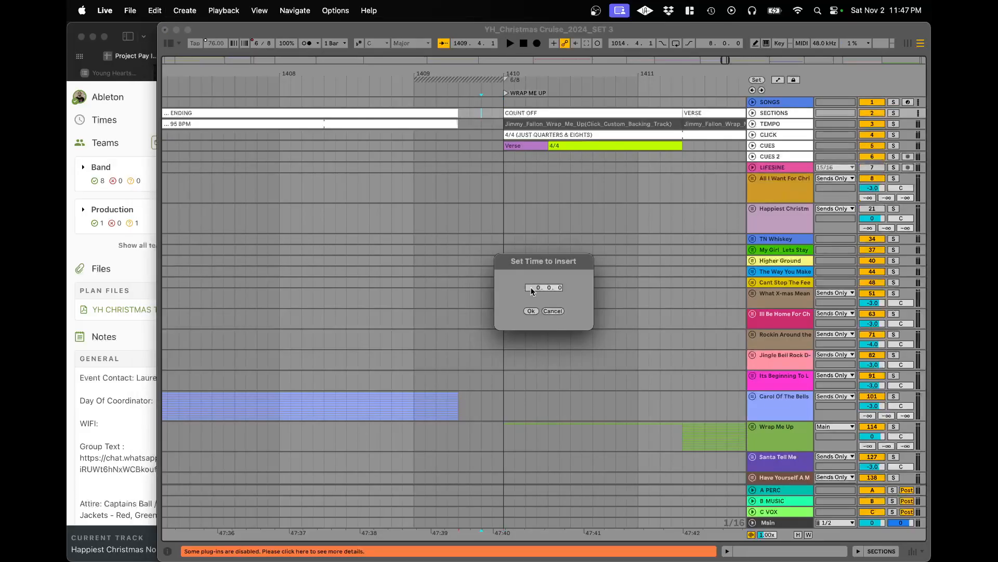
click(531, 311)
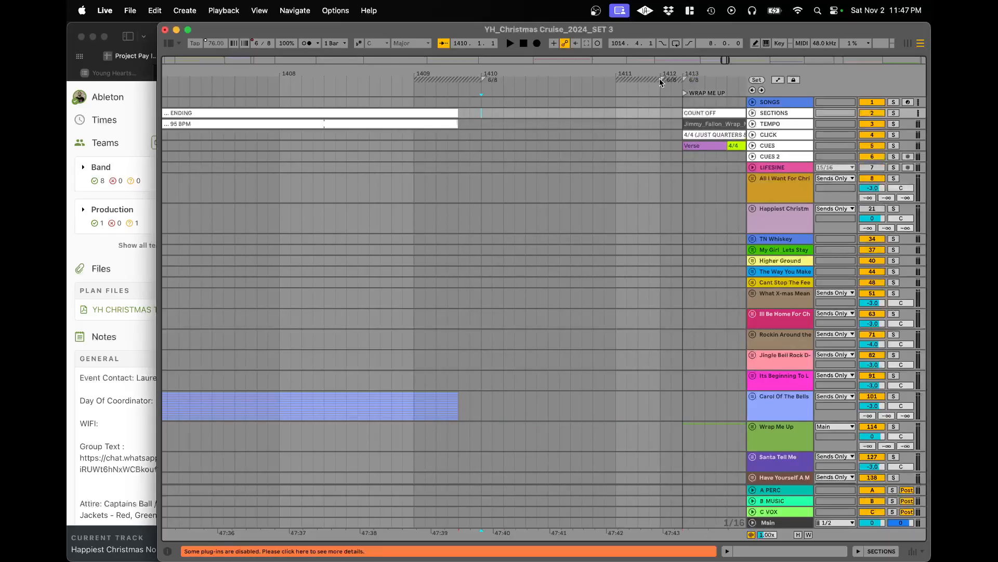
- Move the stray 6/8 change at 1412 onto the WRAP ME UP locator's position and set the time signature there to 4/4
drag(660, 78, 684, 78)
right_click(685, 80)
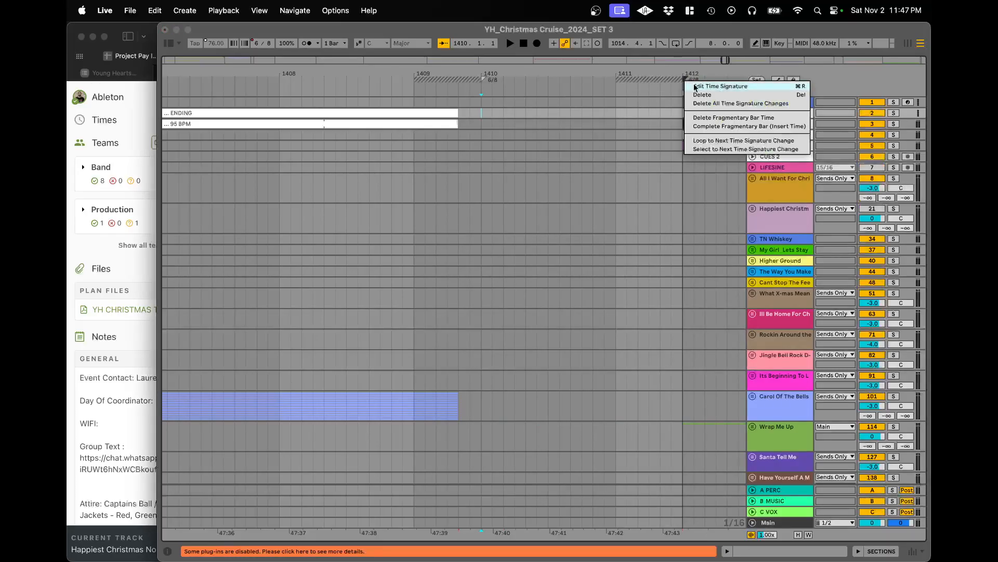
click(720, 86)
text(4/4)
key(Return)
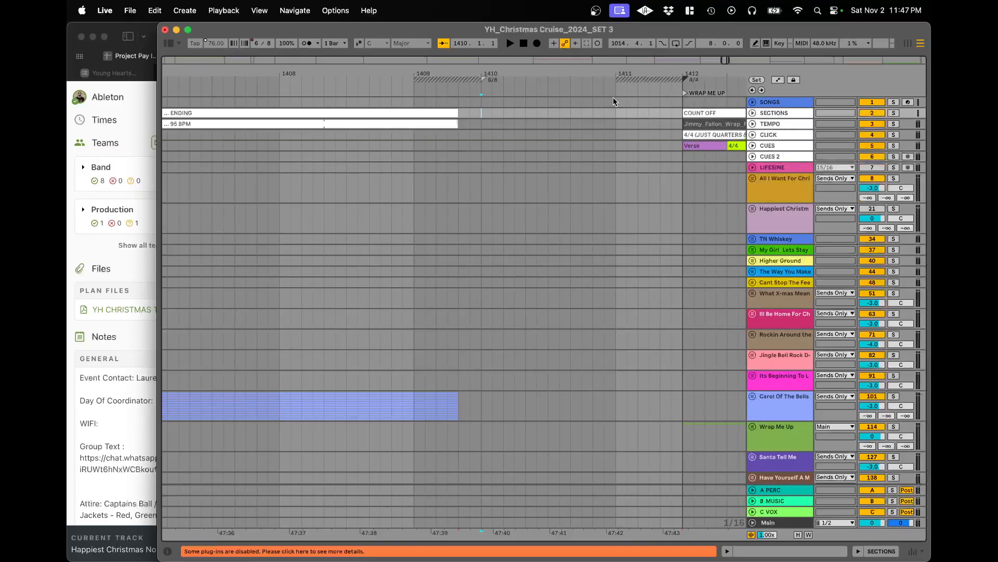
- Delete the leftover 6/8 time signature change at 1410 in the gap before Wrap Me Up
click(483, 80)
key(Delete)
scroll(540, 143, down, 1)
scroll(540, 142, down, 1)
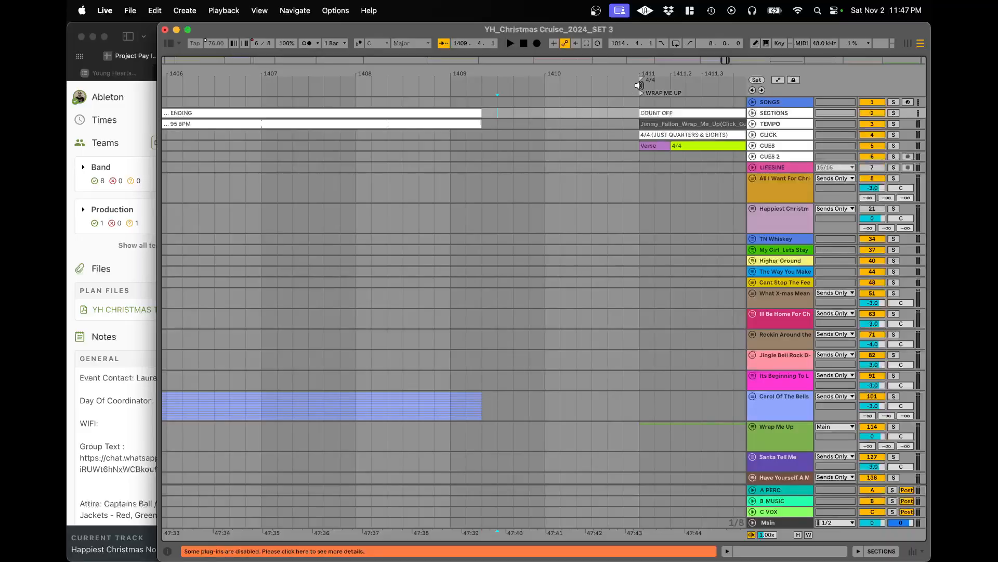
- Insert a 4/4 time signature change at 1411.1.1, ahead of the WRAP ME UP locator
mouse_move(643, 82)
mouse_down()
mouse_move(579, 82)
mouse_move(643, 82)
mouse_up()
click(564, 101)
right_click(562, 85)
click(582, 88)
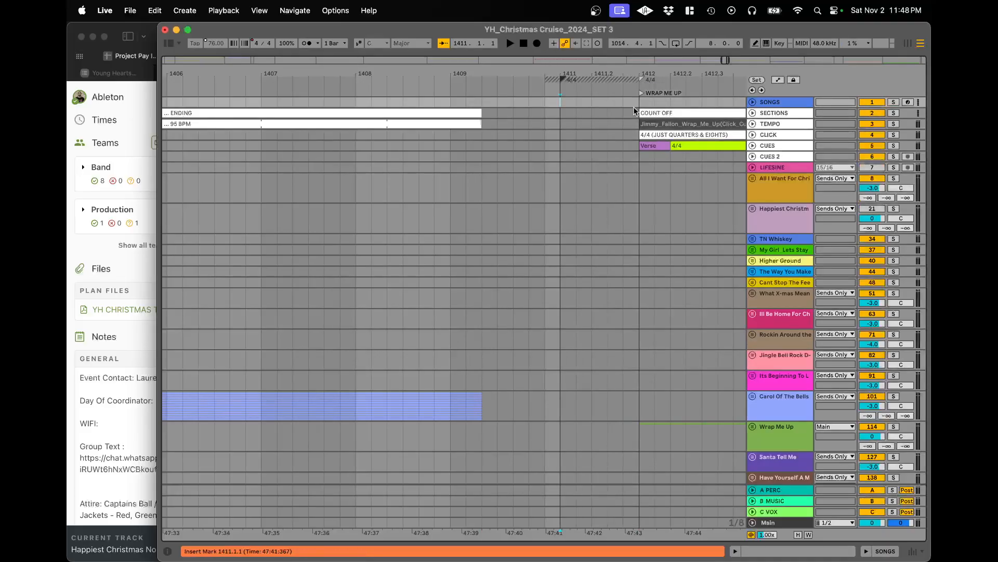
- Extend Wrap Me Up's COUNT OFF and first TEMPO clips back to 1409.5.1 and move the 4/4 change to their start
drag(640, 112, 561, 111)
click(640, 125)
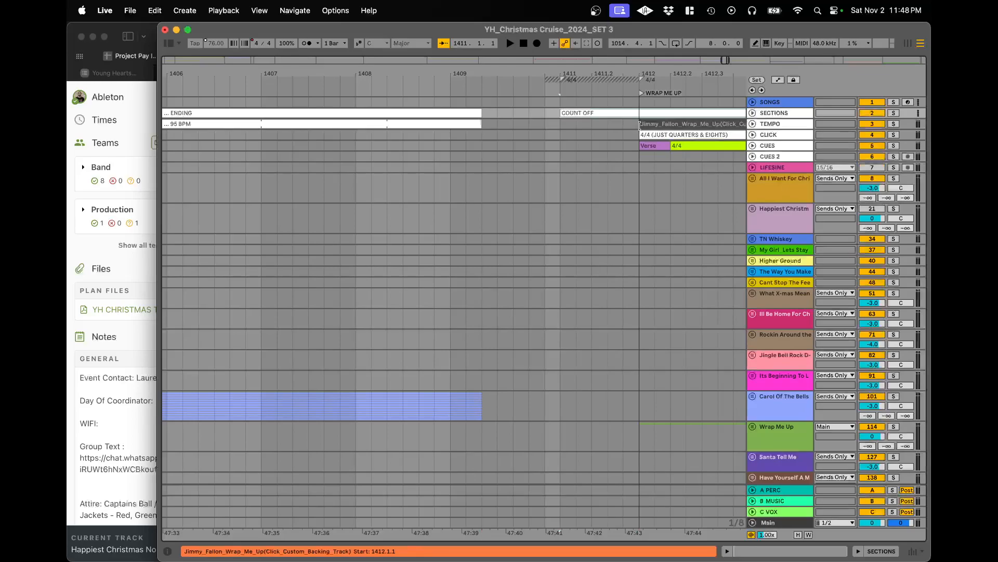
click(753, 124)
scroll(597, 148, right, 3)
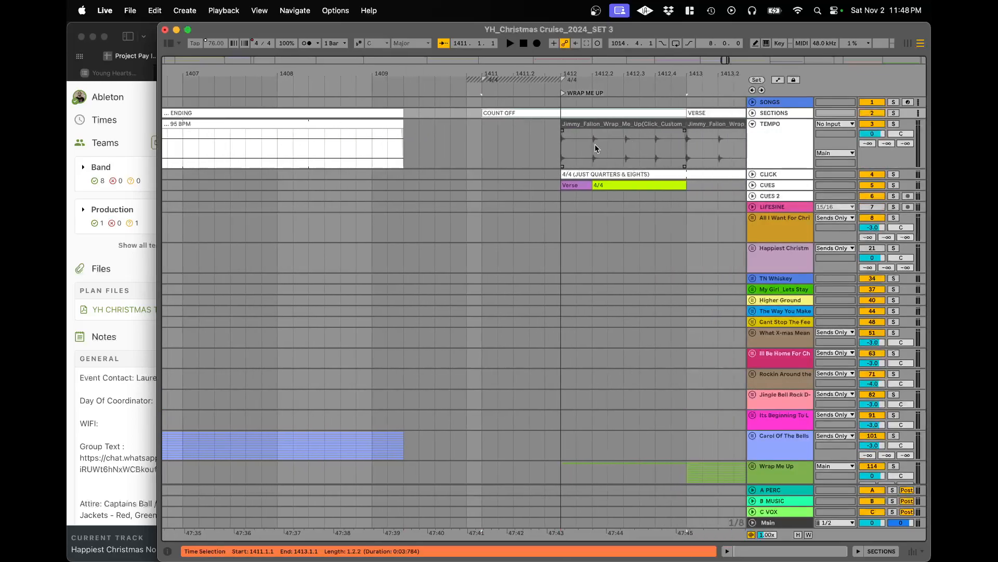
drag(565, 151, 436, 113)
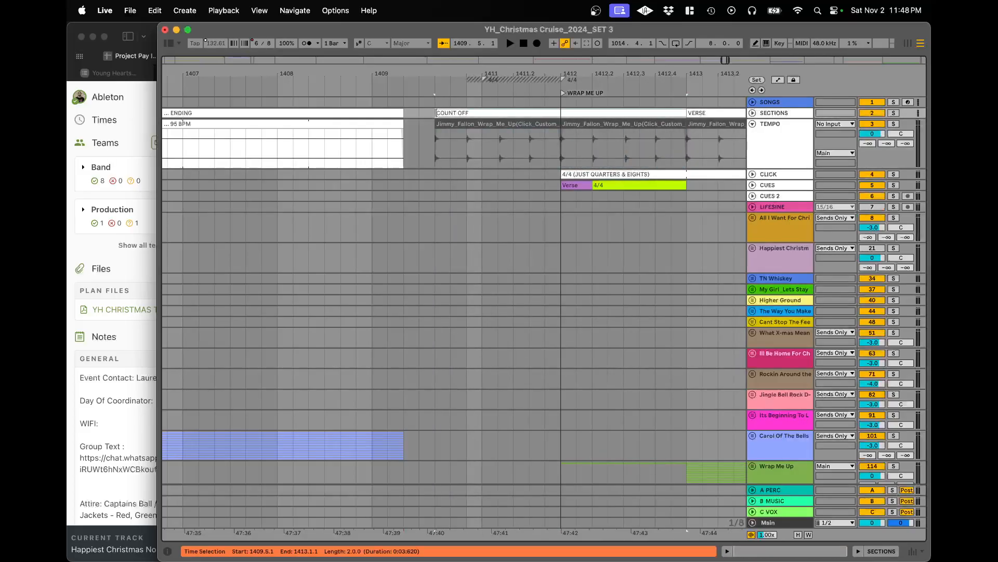
drag(486, 81, 437, 82)
scroll(448, 134, down, 5)
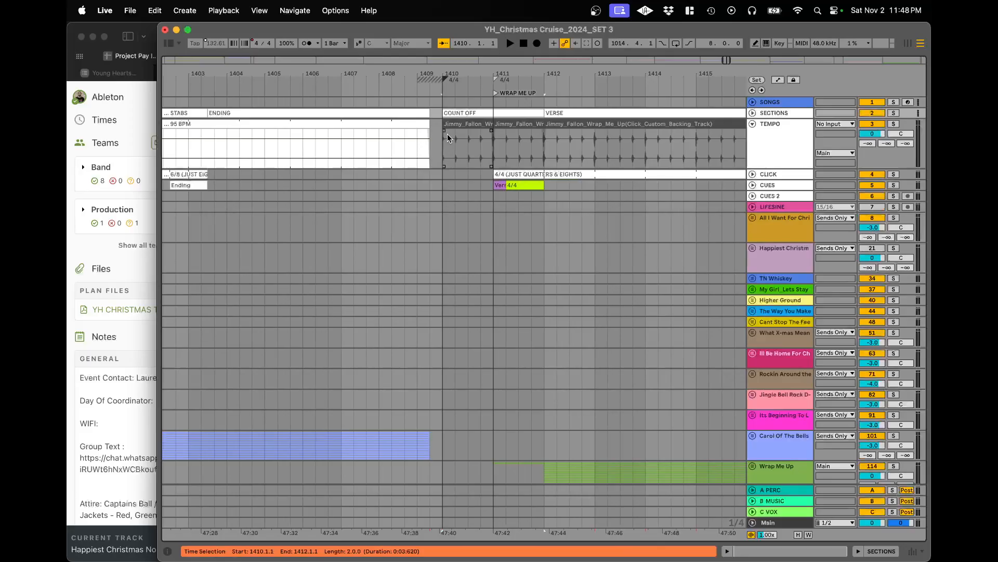
- Place Wrap Me Up Announce.mp3 from the Announce Trax folder on the CUES 2 track at 1410.1.1
click(442, 182)
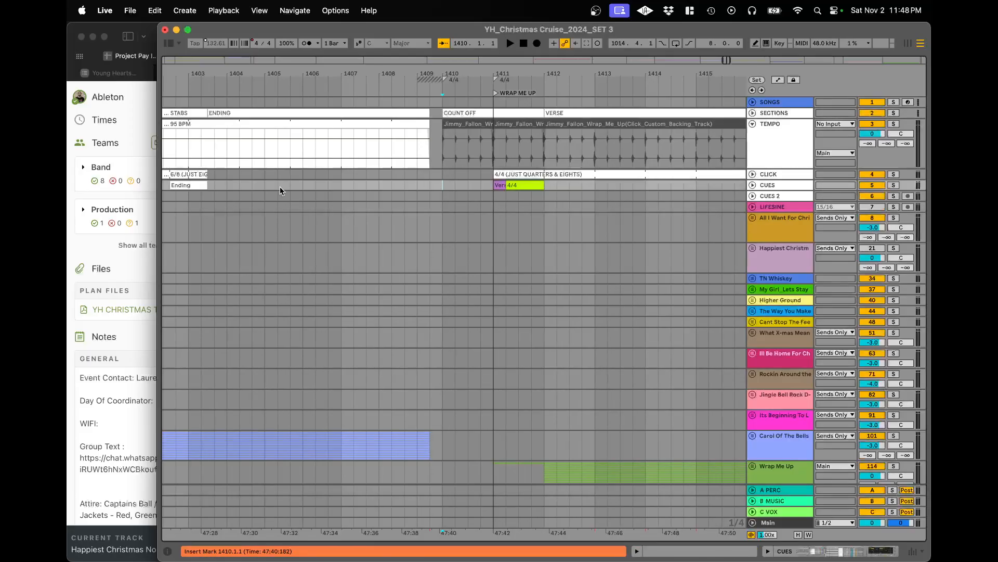
click(169, 44)
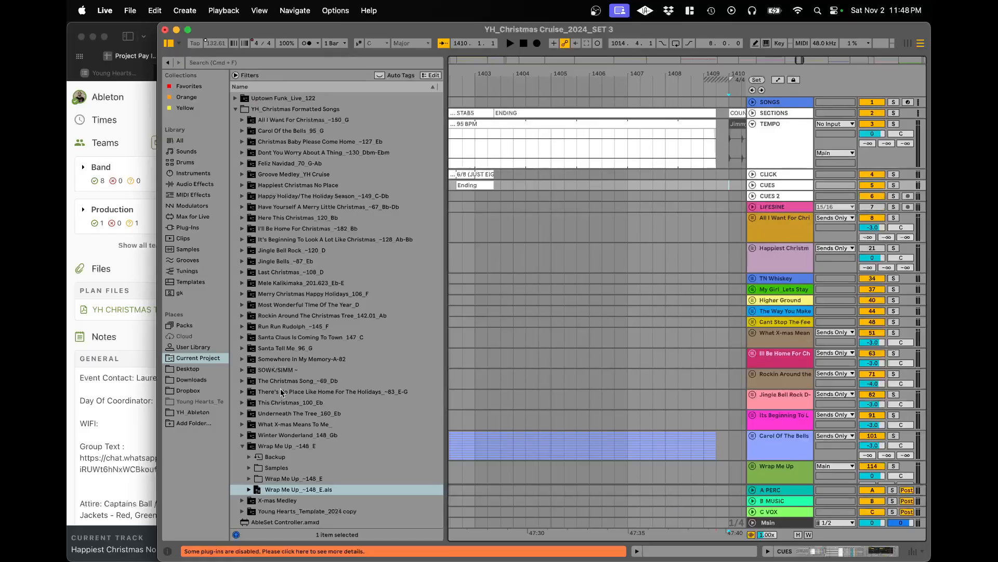
scroll(282, 393, down, 2)
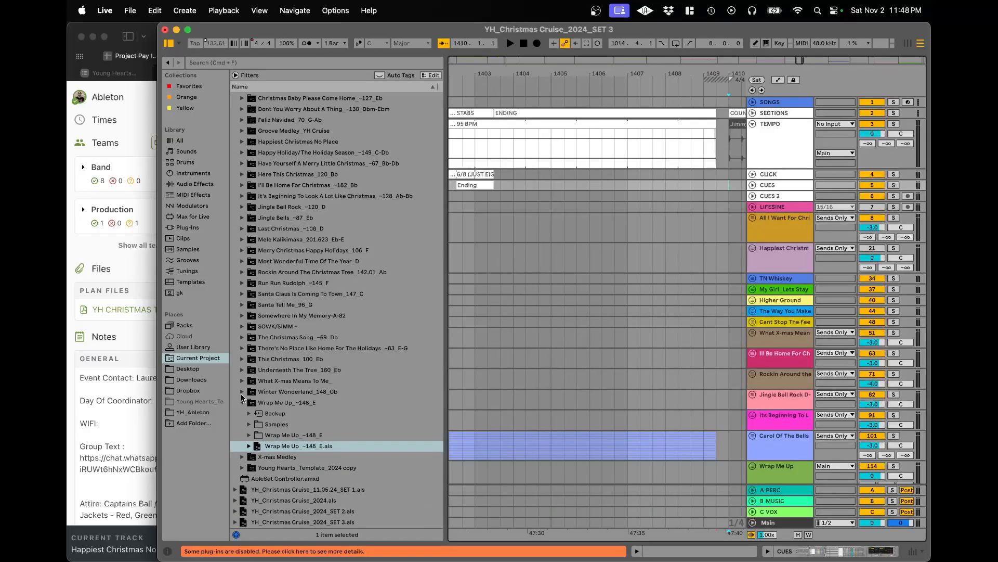
scroll(256, 295, up, 8)
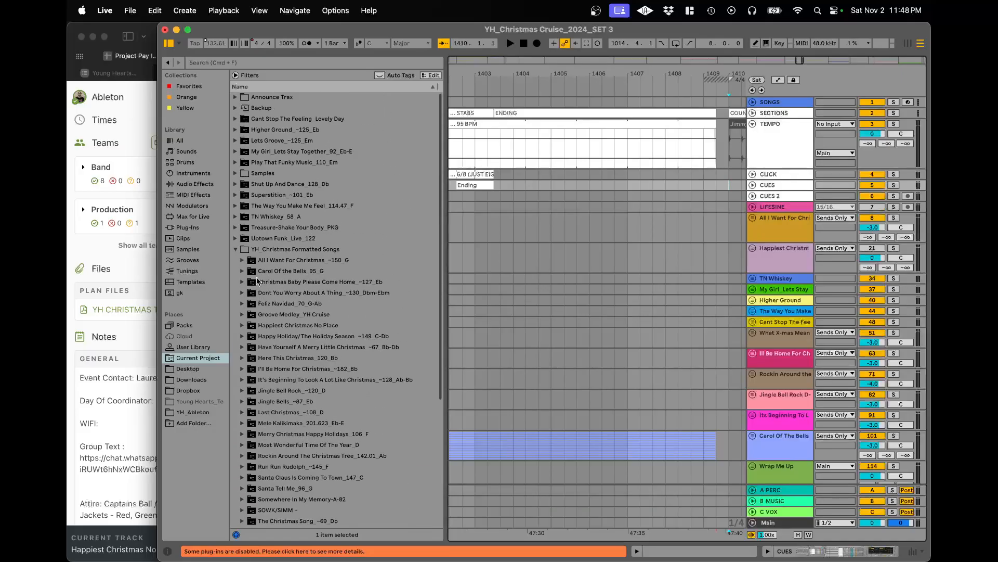
click(235, 97)
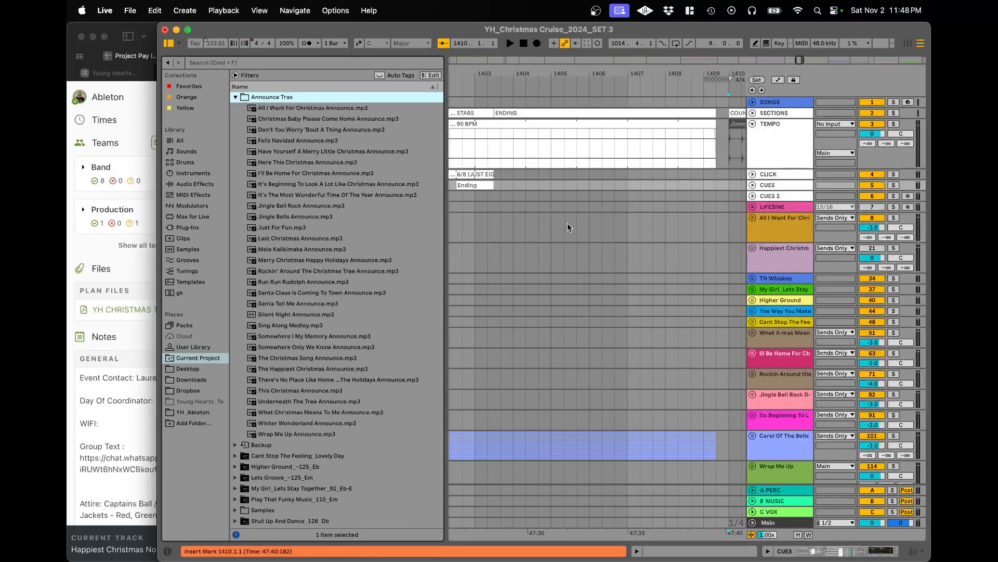
scroll(293, 321, down, 2)
drag(270, 411, 728, 195)
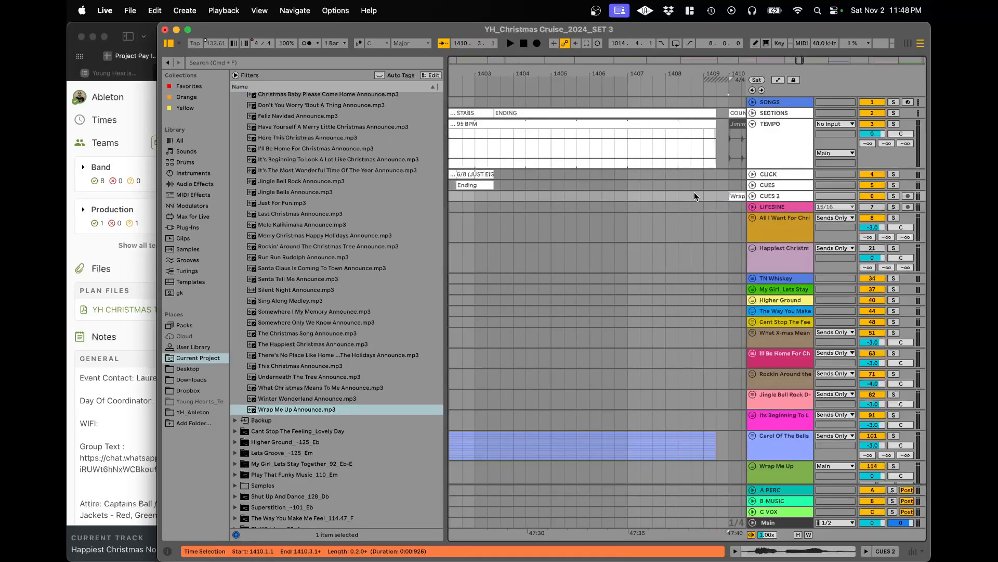
- Move the Wrap Me Up announce clip to 1410.3.1 and trim the COUNT OFF and TEMPO clips to start there
scroll(694, 192, right, 5)
click(753, 195)
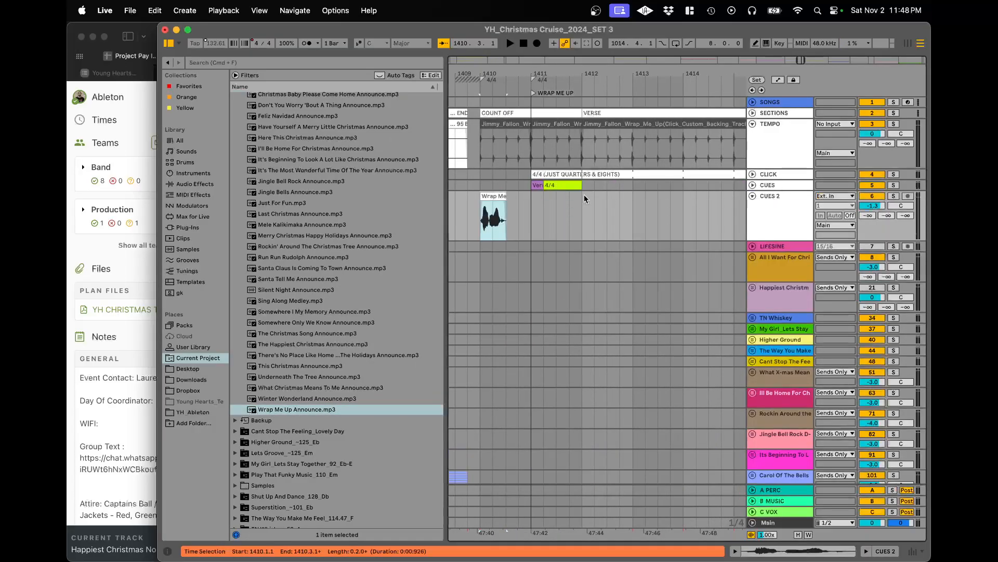
scroll(527, 193, up, 5)
drag(527, 192, 657, 191)
scroll(651, 192, down, 3)
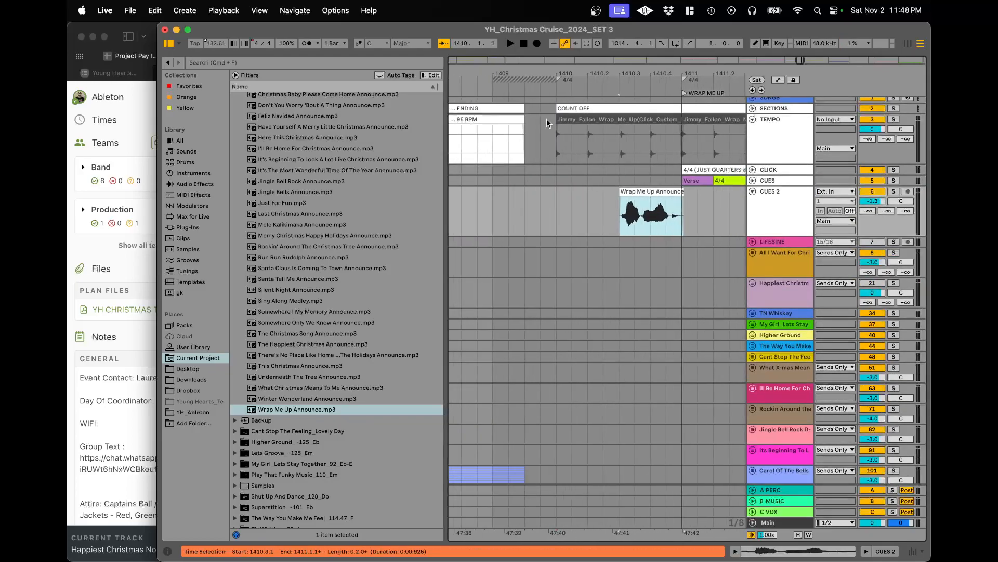
drag(558, 118, 619, 119)
drag(557, 108, 619, 108)
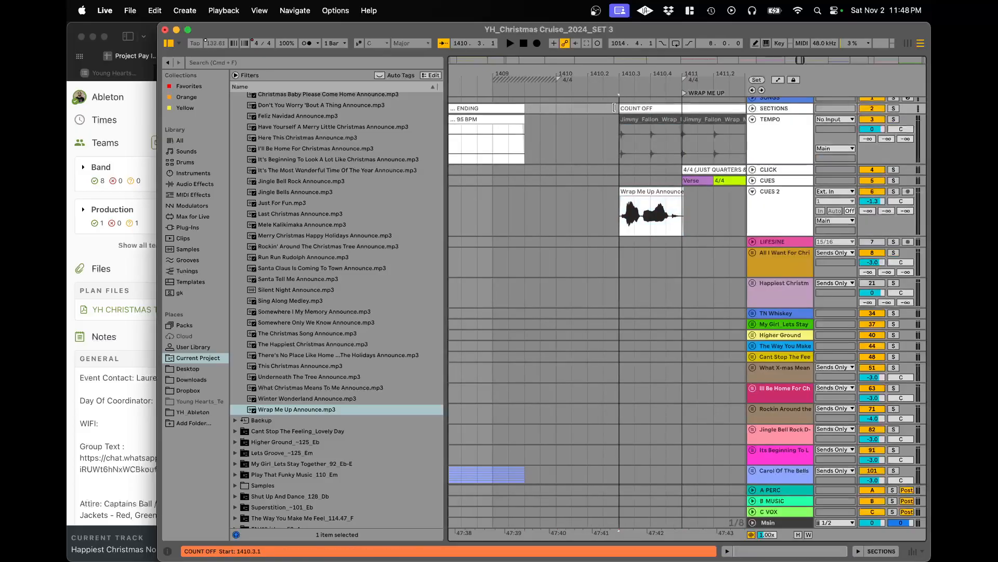
- Play back the Wrap Me Up announcement and count-off into the verse at a lower system volume to check the timing
click(612, 137)
key(space)
scroll(614, 137, down, 6)
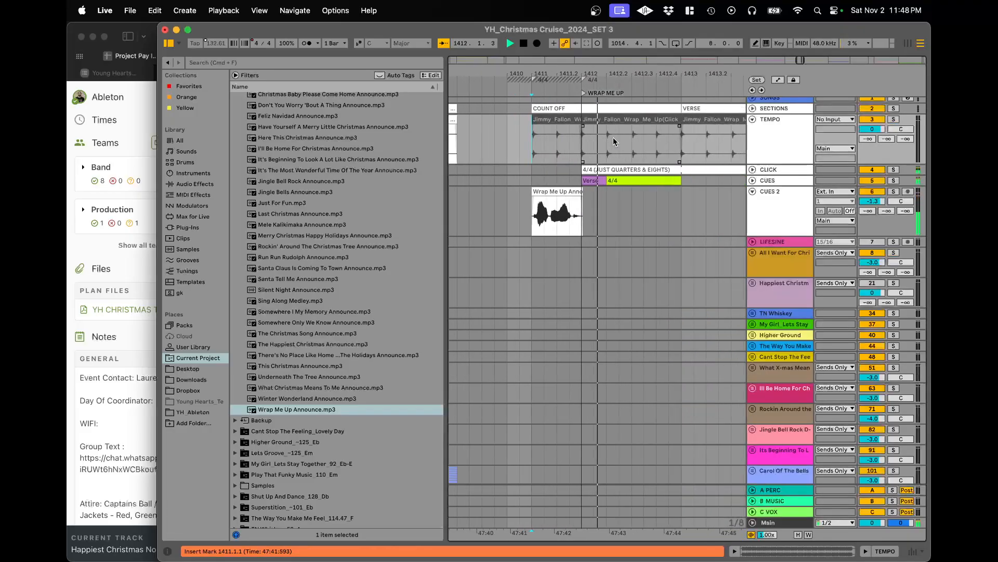
scroll(572, 186, up, 3)
scroll(571, 189, up, 5)
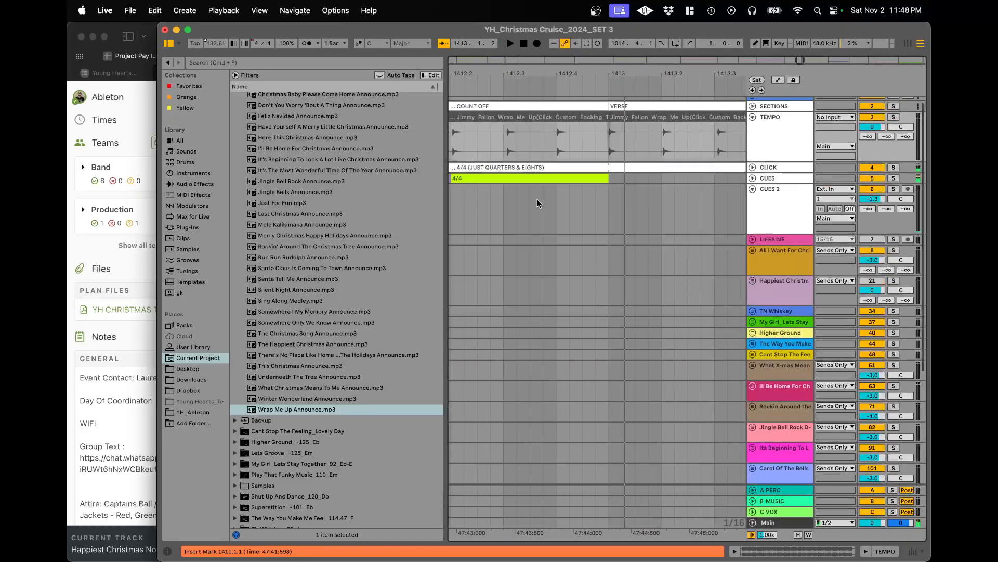
key(space)
key(XF86AudioLowerVolume)
key(XF86AudioLowerVolume)
key(space)
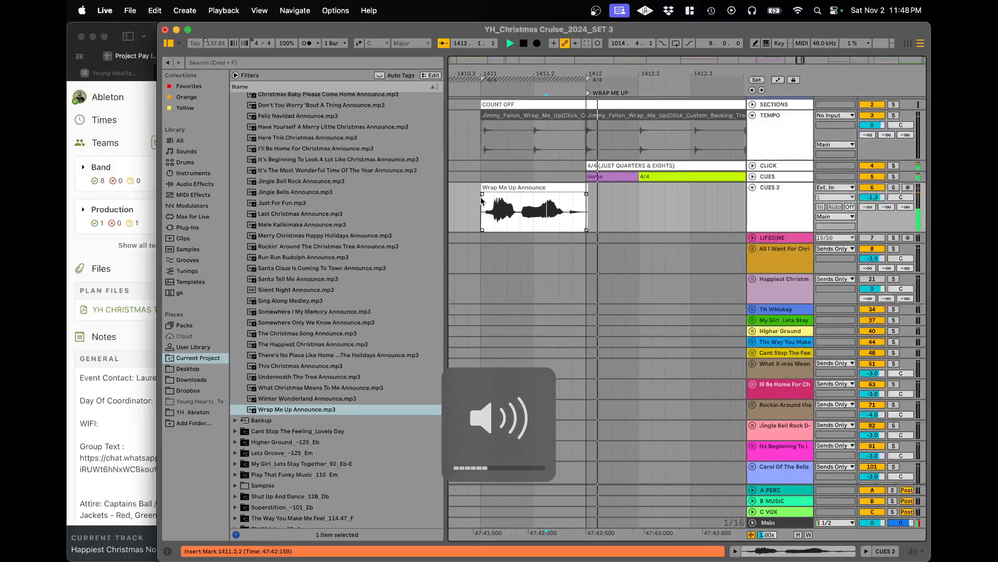
scroll(544, 196, down, 4)
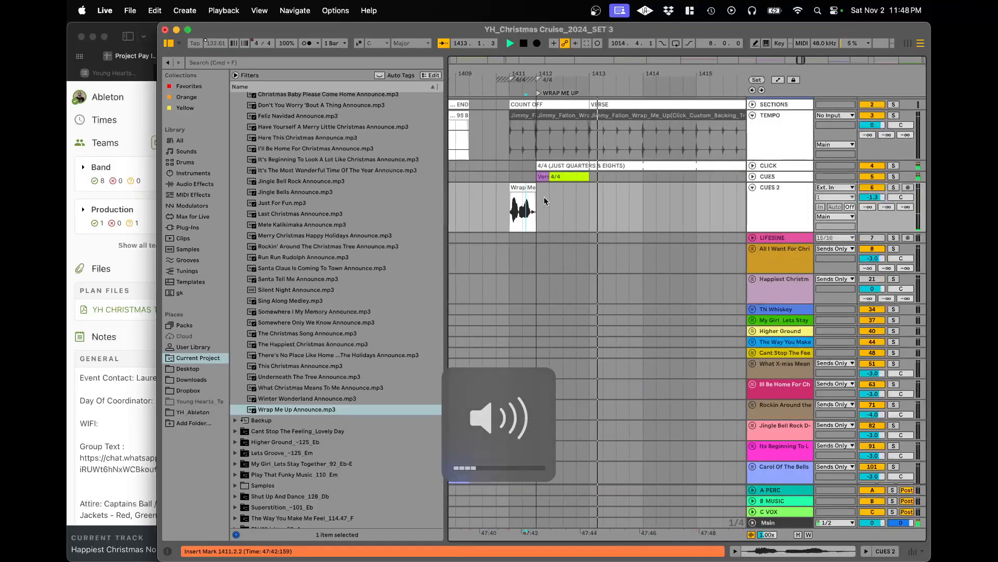
key(space)
- Fold the TEMPO and CUES 2 tracks and move the WRAP ME UP locator to the count-off start at 1411.1.1
click(753, 115)
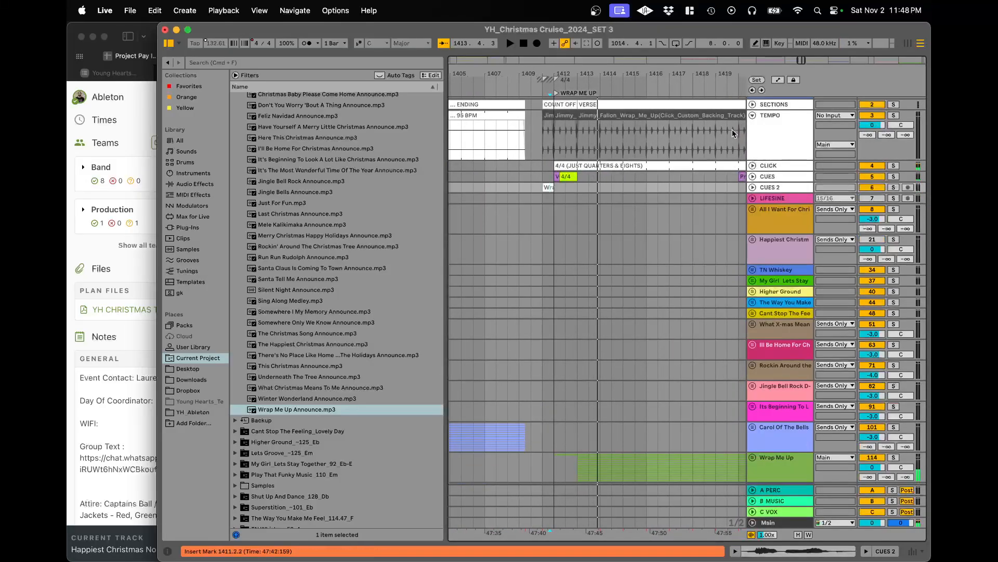
click(752, 148)
scroll(525, 135, up, 5)
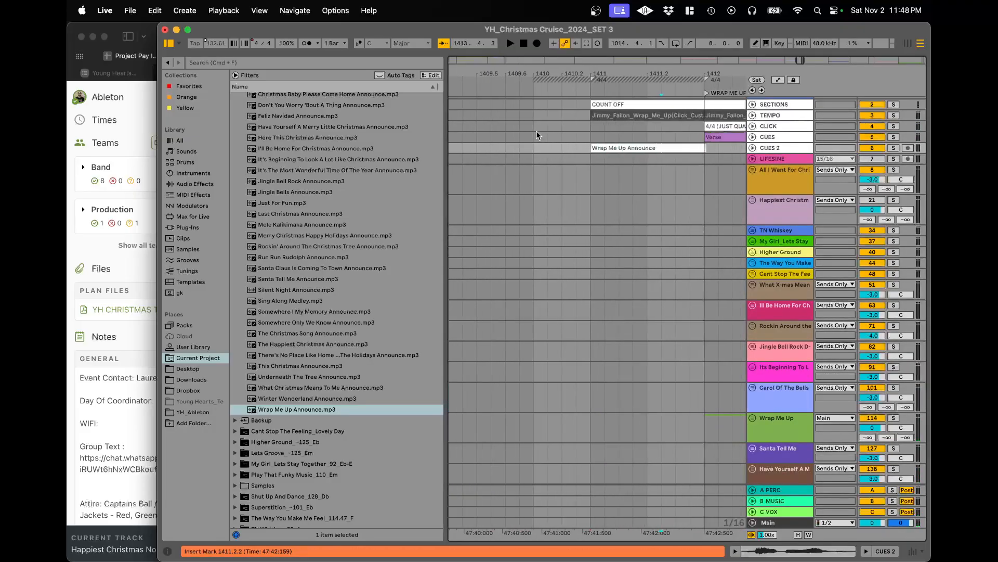
click(584, 136)
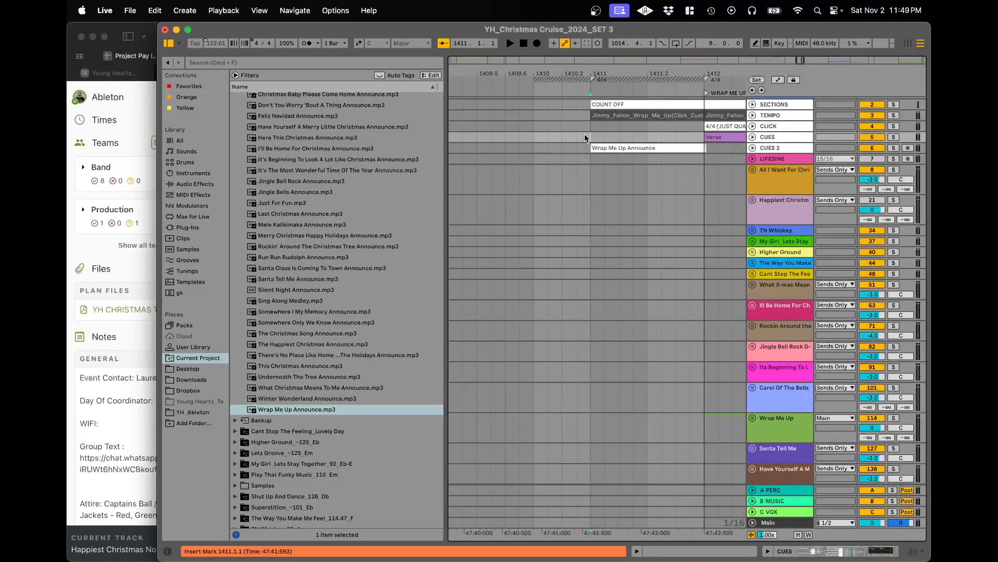
scroll(585, 133, down, 3)
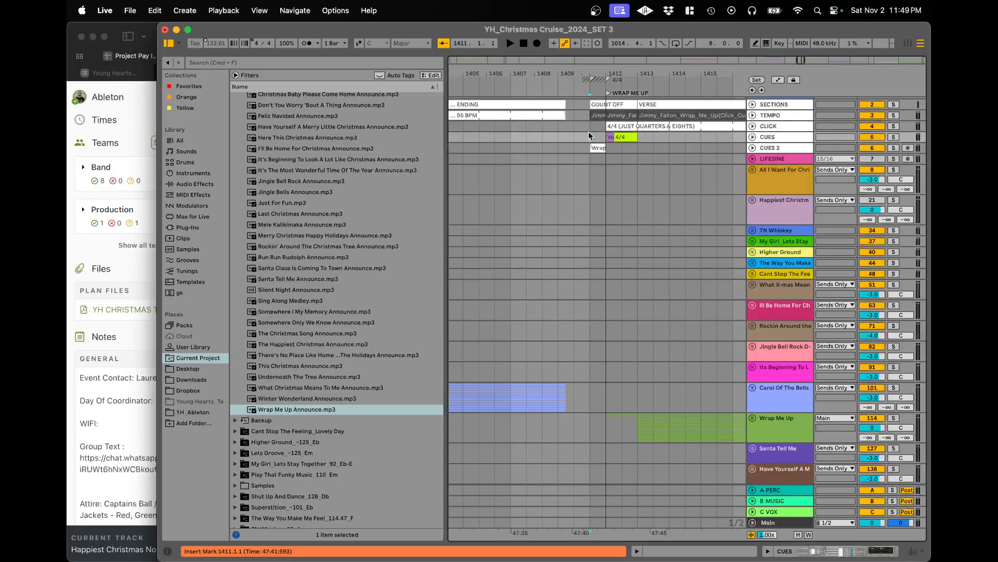
scroll(569, 92, up, 5)
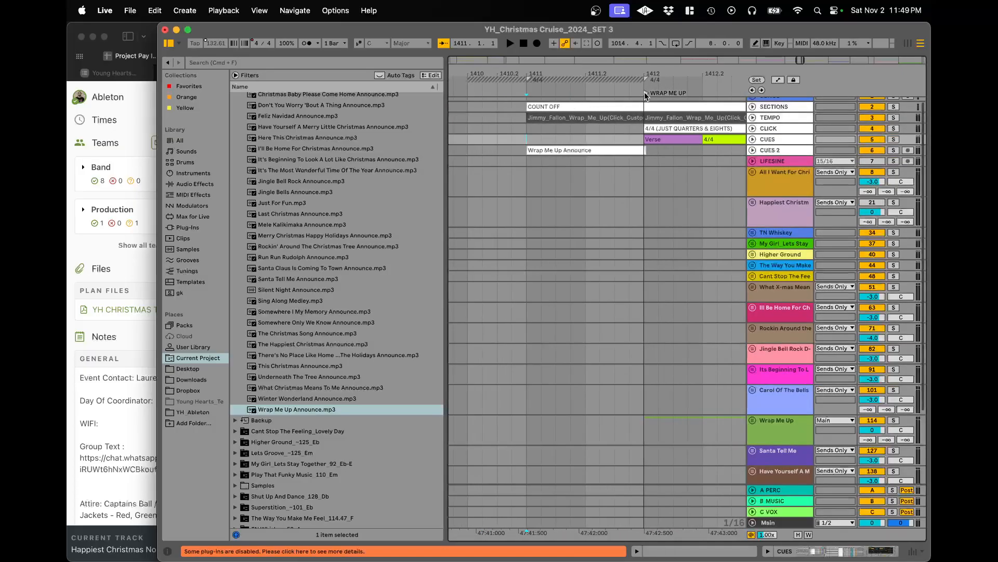
click(533, 94)
scroll(539, 128, down, 3)
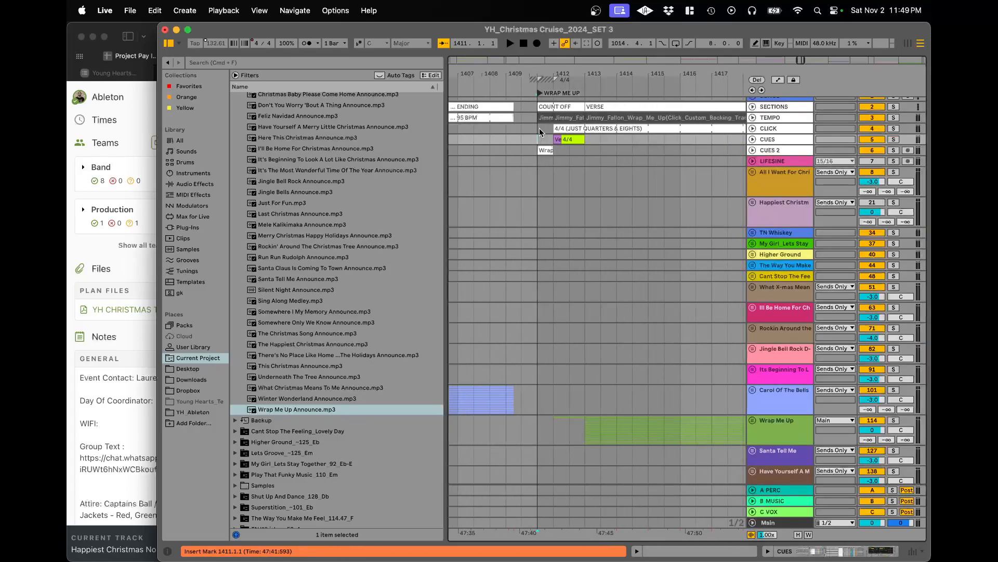
scroll(554, 130, up, 6)
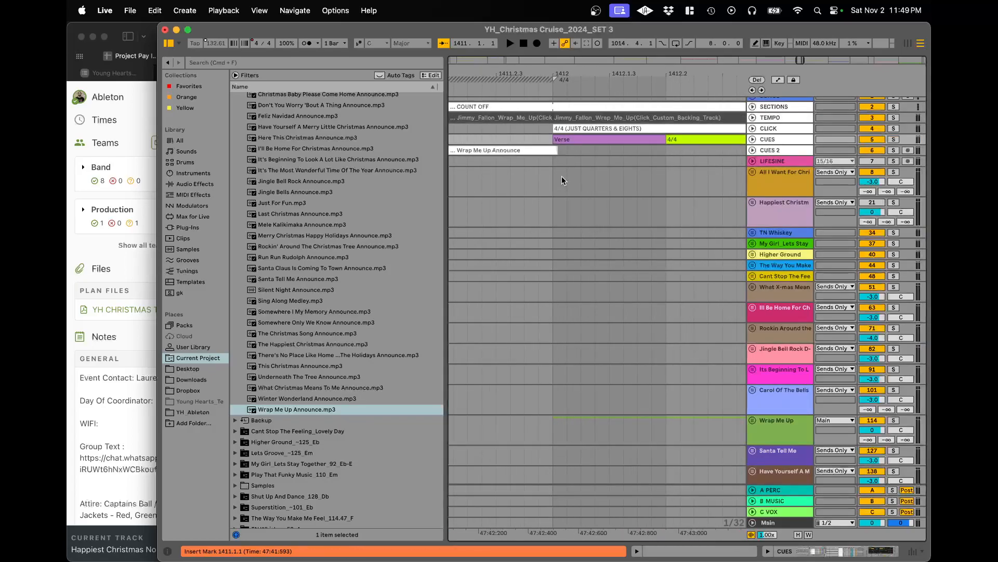
- Check the Wrap Me Up sections and cues between Carol Of The Bells and Santa Tell Me, and save the set
scroll(562, 175, up, 3)
scroll(557, 165, down, 10)
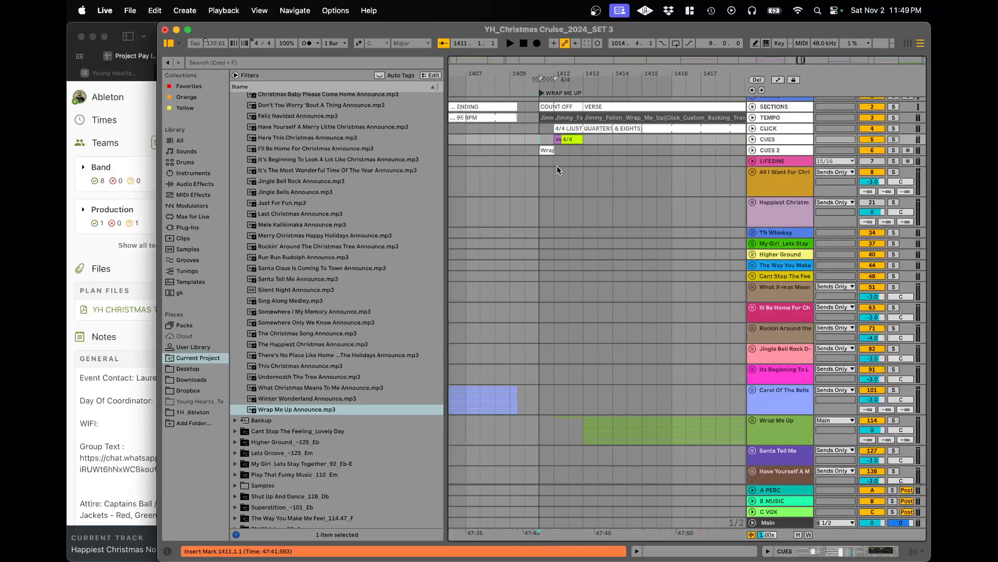
scroll(728, 139, up, 8)
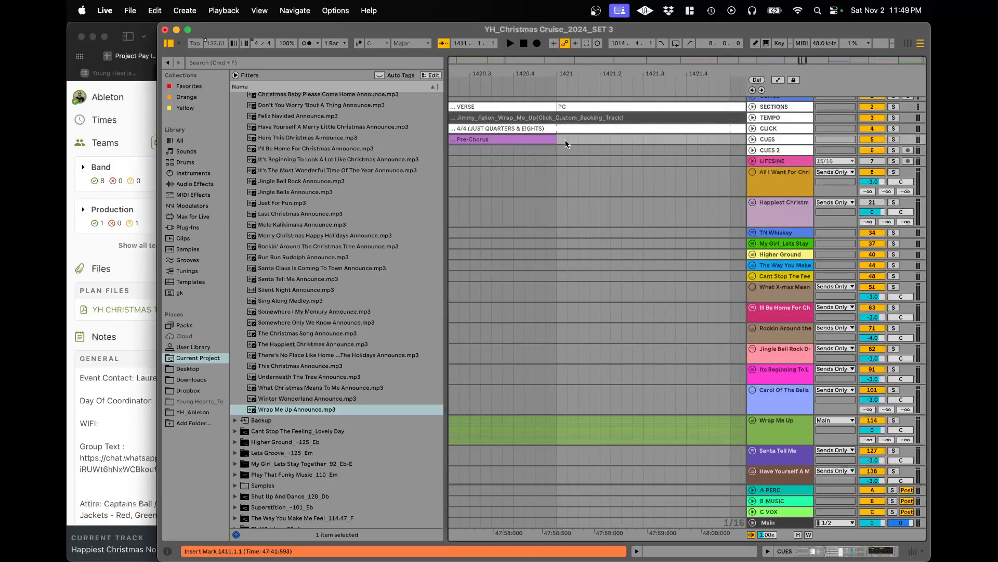
scroll(514, 123, down, 2)
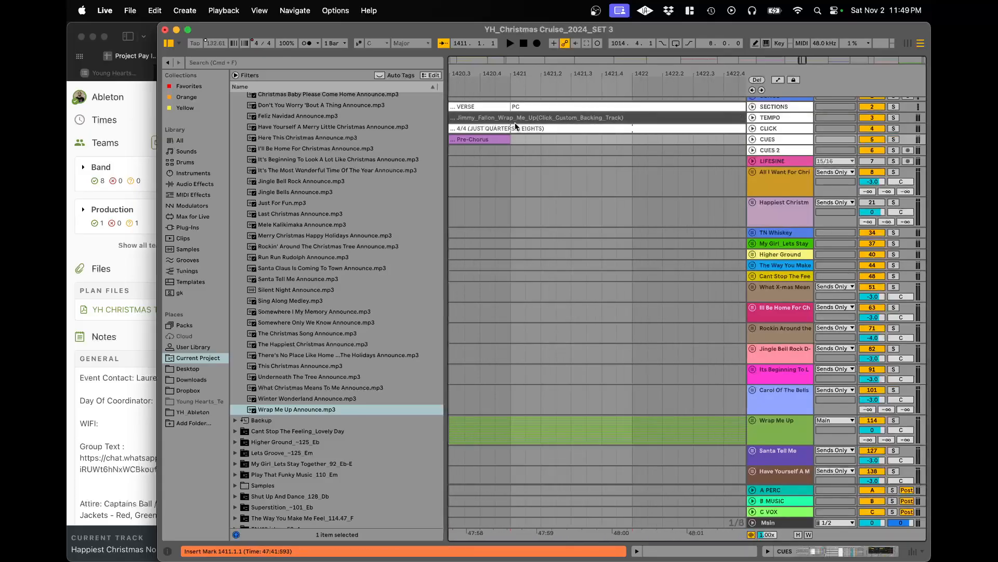
scroll(515, 123, down, 8)
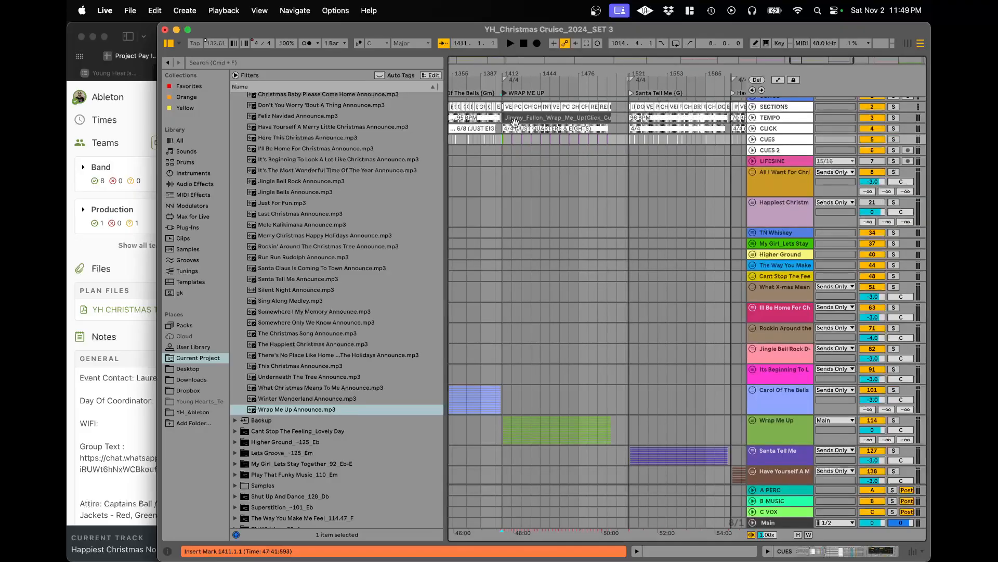
key(super+s)
key(Return)
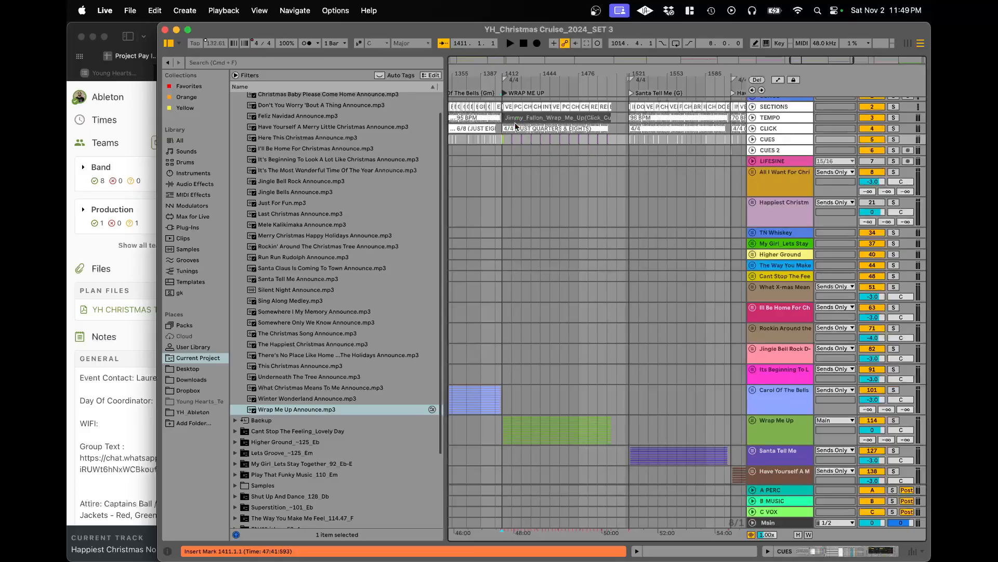
- Switch to the Planning Center plan in Safari and compare its song order around Wrap Me Up and Santa Tell Me with the Live arrangement
click(133, 121)
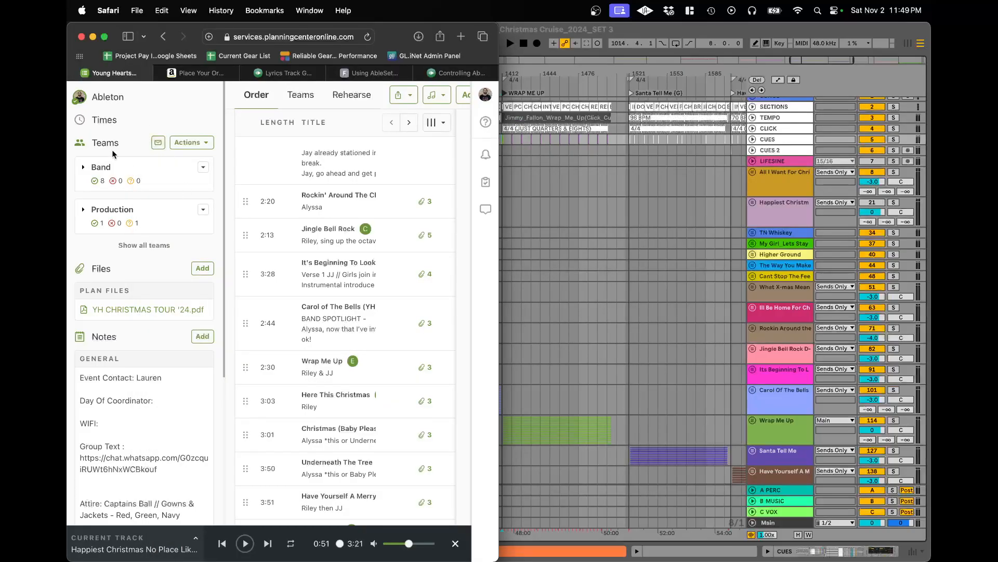
scroll(352, 334, down, 1)
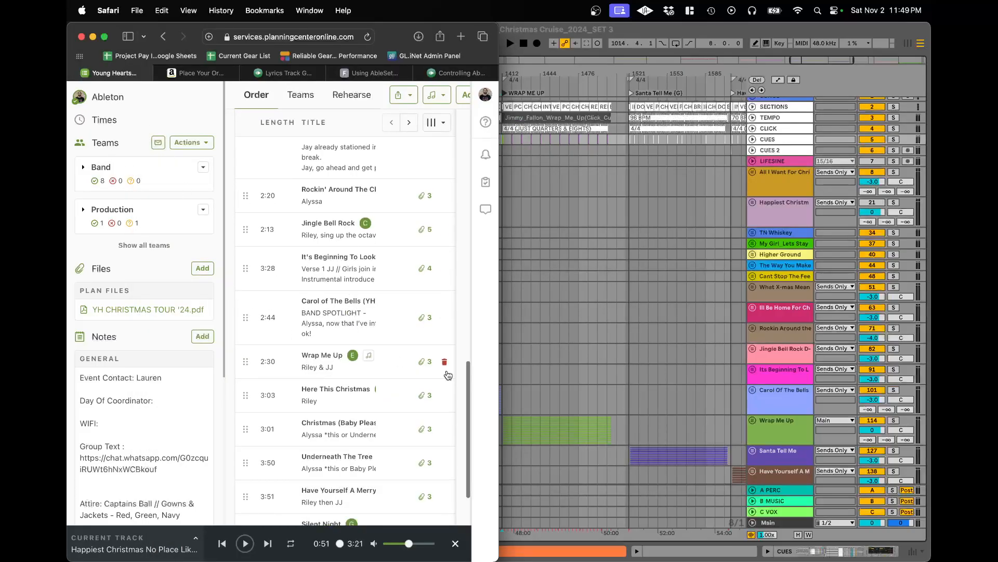
scroll(607, 233, right, 3)
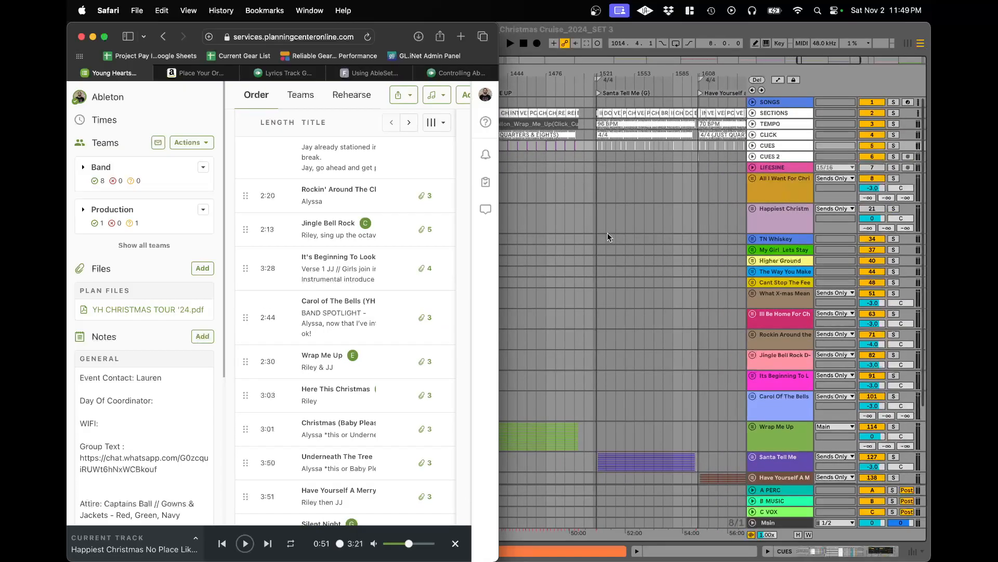
scroll(325, 270, down, 5)
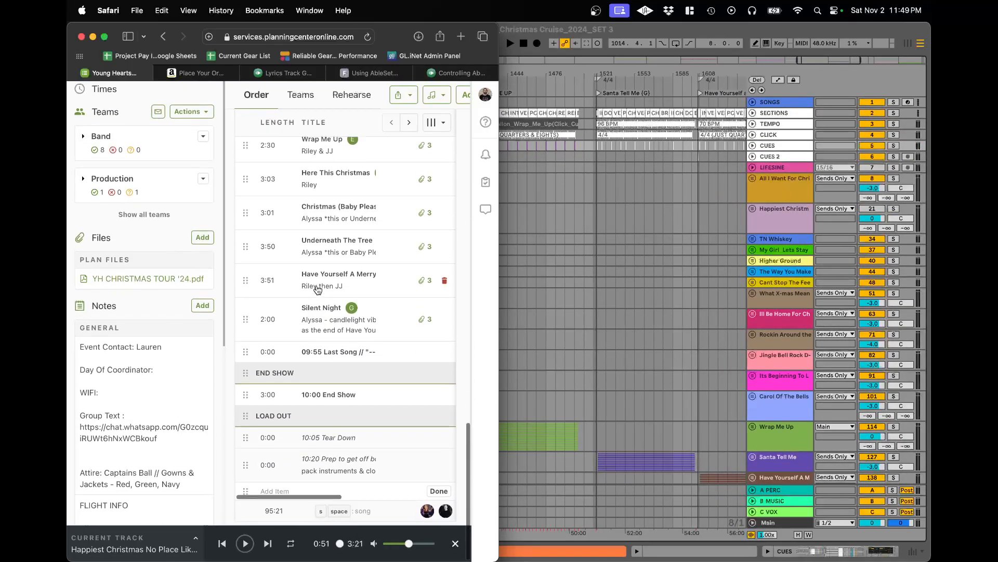
scroll(317, 290, up, 5)
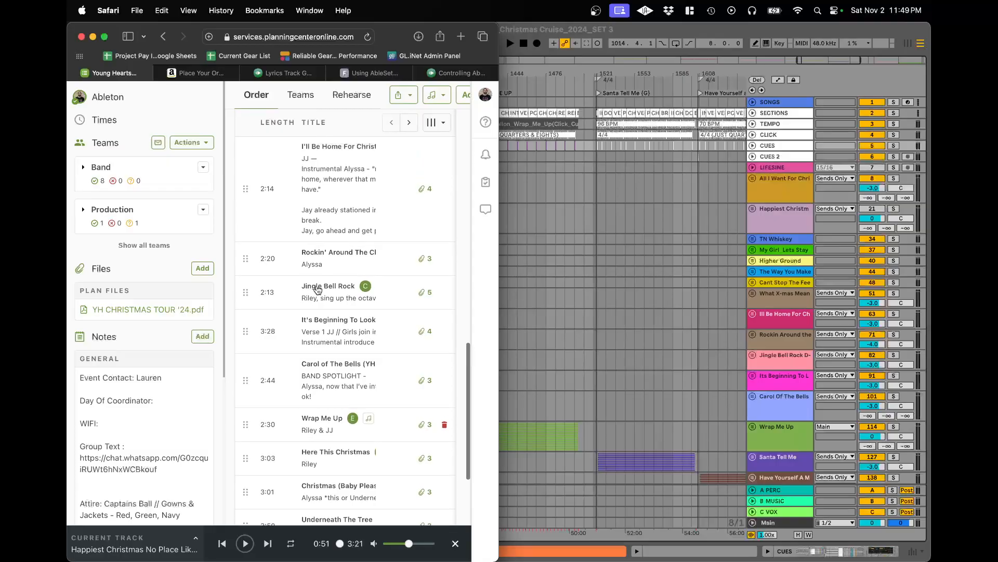
scroll(318, 290, up, 5)
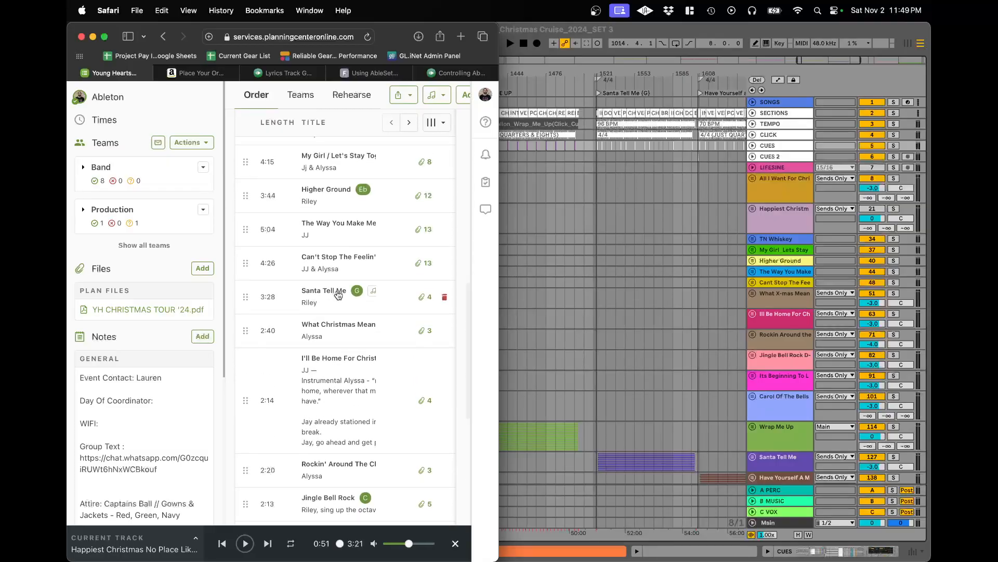
- Return to Live and rename the WRAP ME UP locator to "Wrap Me Up"
scroll(564, 226, left, 5)
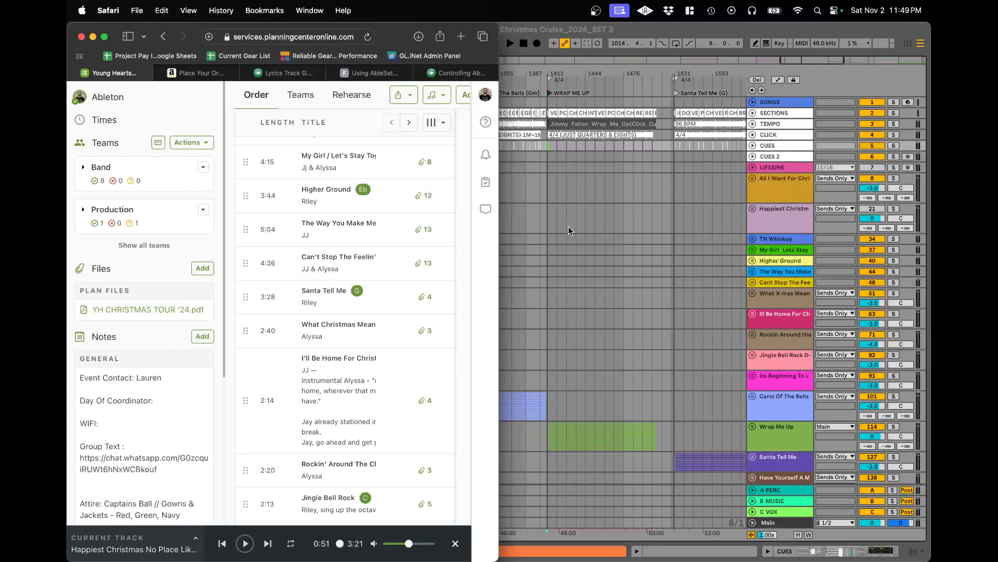
click(550, 91)
scroll(550, 89, left, 3)
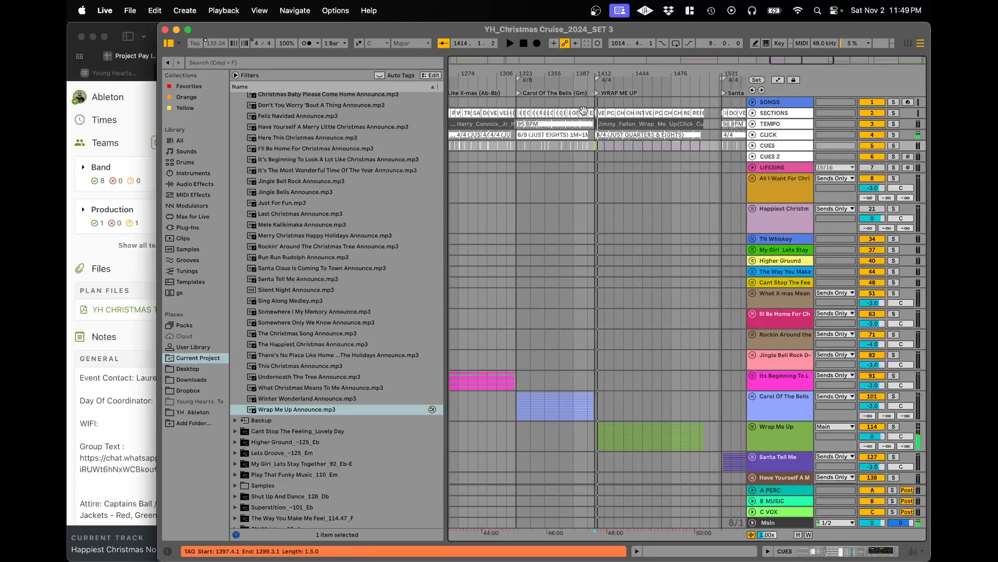
key(super+r)
text(W)
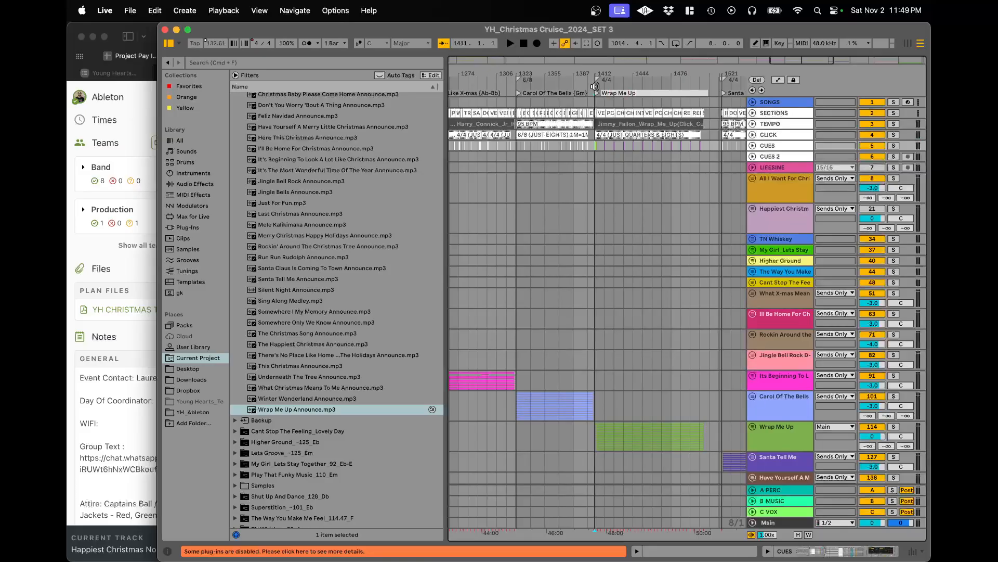
key(Return)
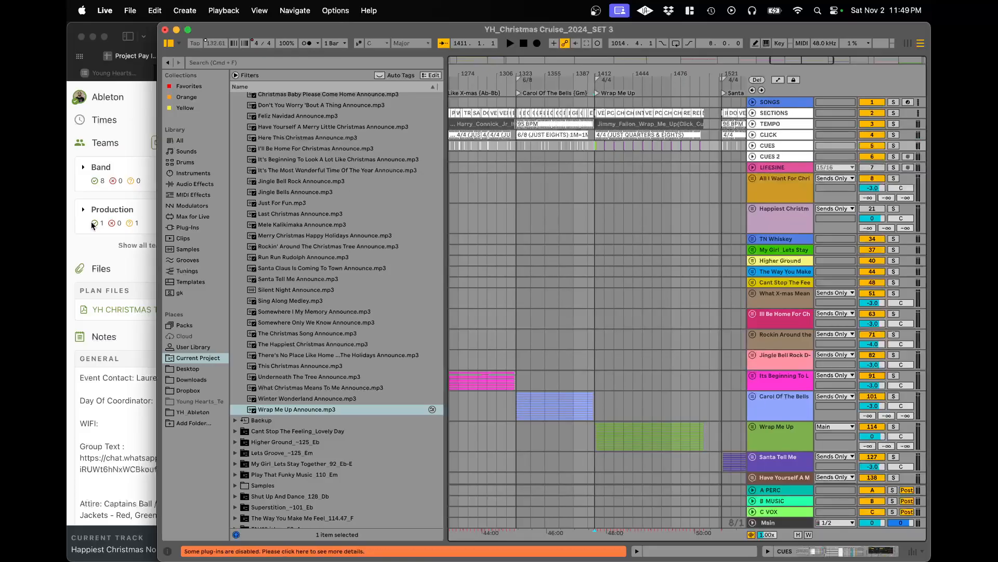
- Compare the song order in the Planning Center plan in Safari with the songs in the Ableton Live arrangement
click(133, 114)
scroll(214, 188, up, 10)
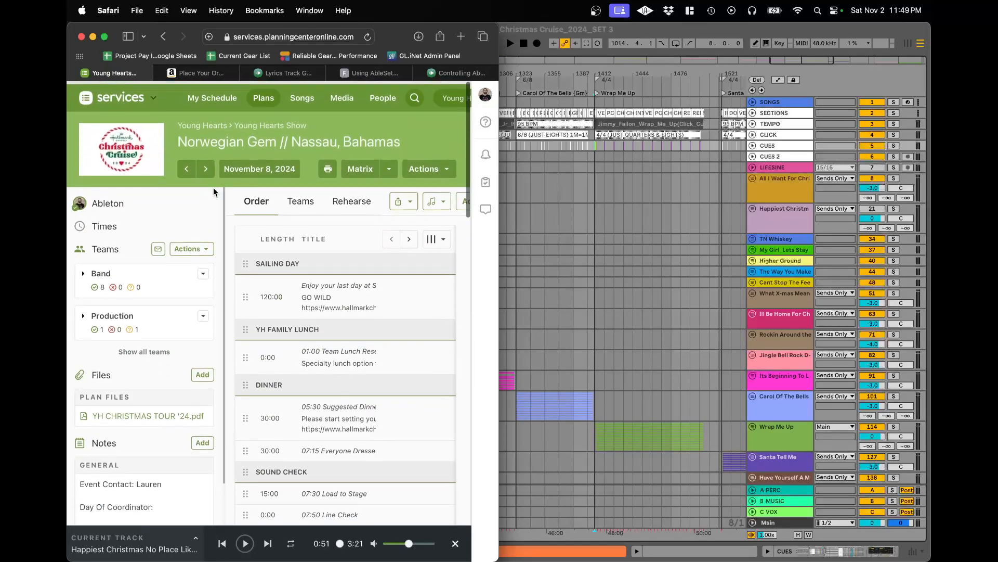
click(624, 196)
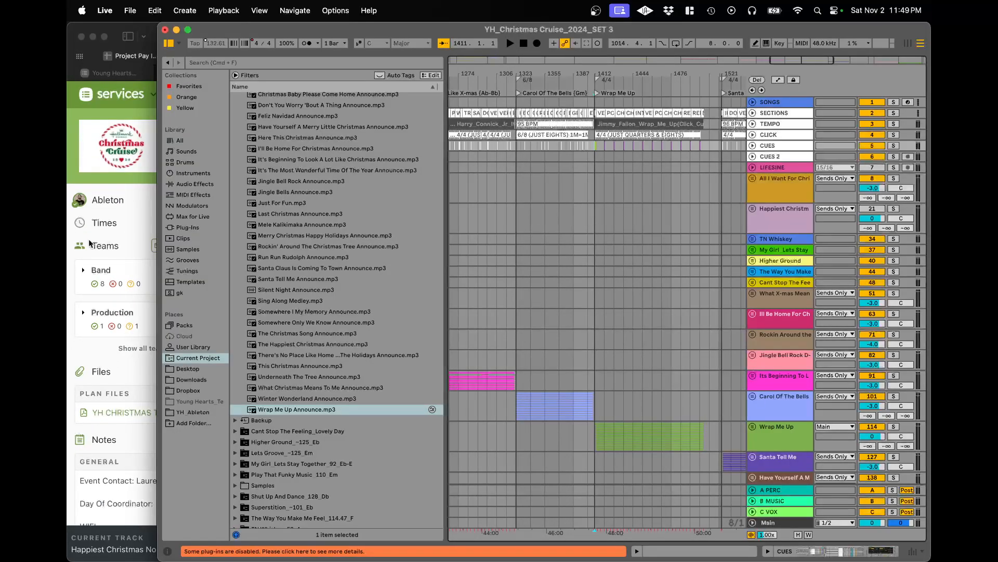
click(133, 195)
scroll(298, 353, down, 10)
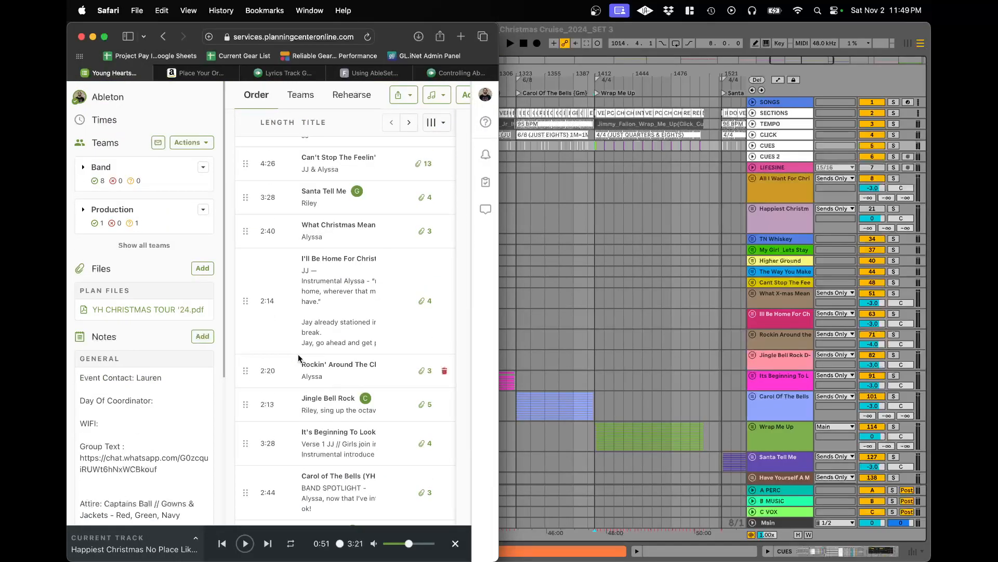
scroll(616, 226, left, 15)
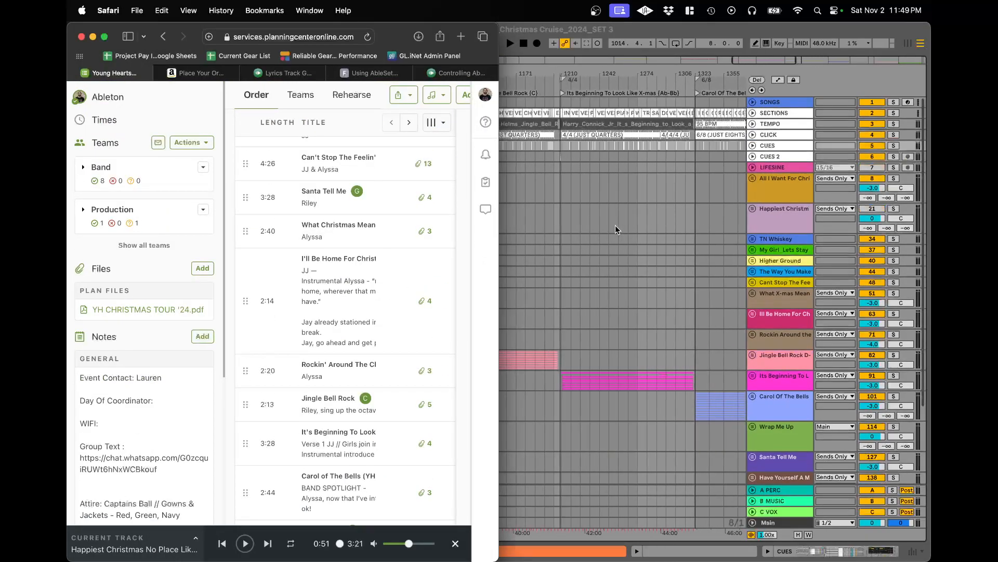
scroll(616, 226, left, 20)
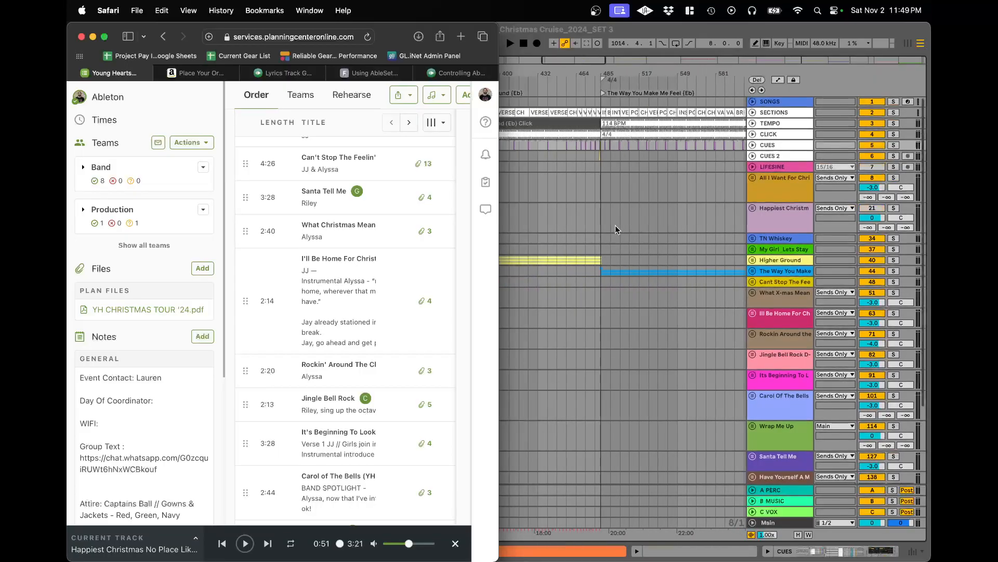
scroll(615, 225, right, 20)
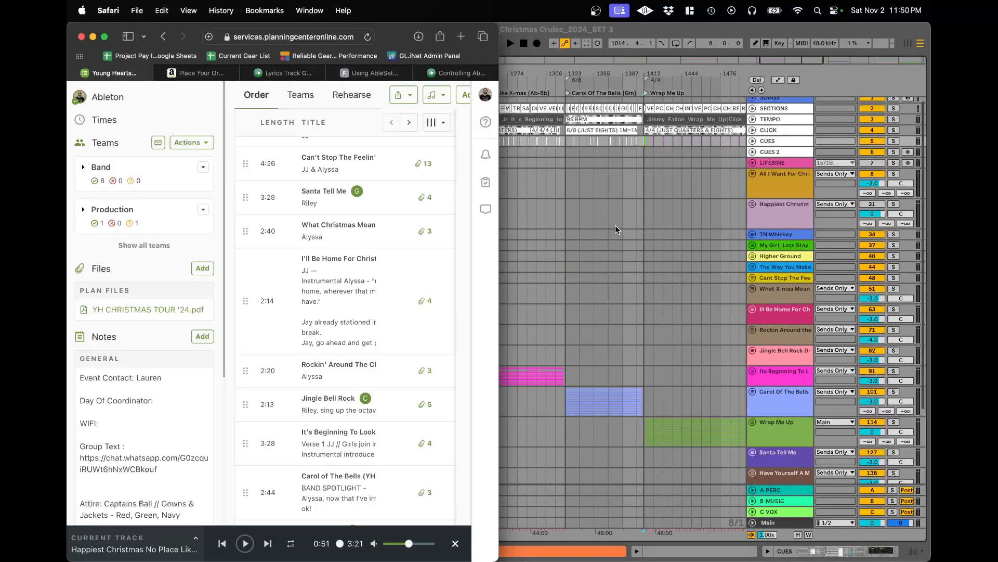
click(616, 226)
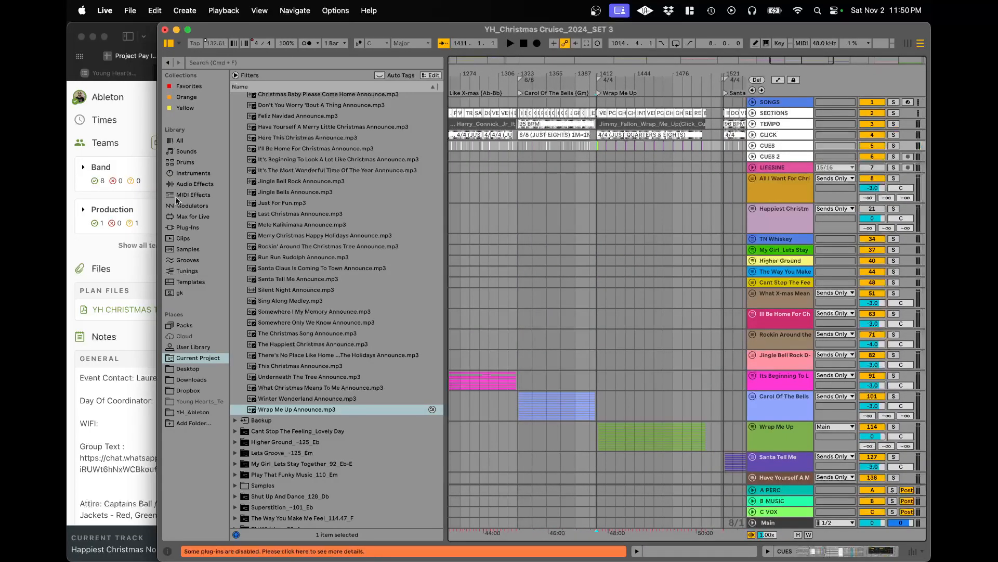
- Check Wrap Me Up's key in the Planning Center plan and rename its Ableton Live locator to Wrap Me Up (E)
click(136, 191)
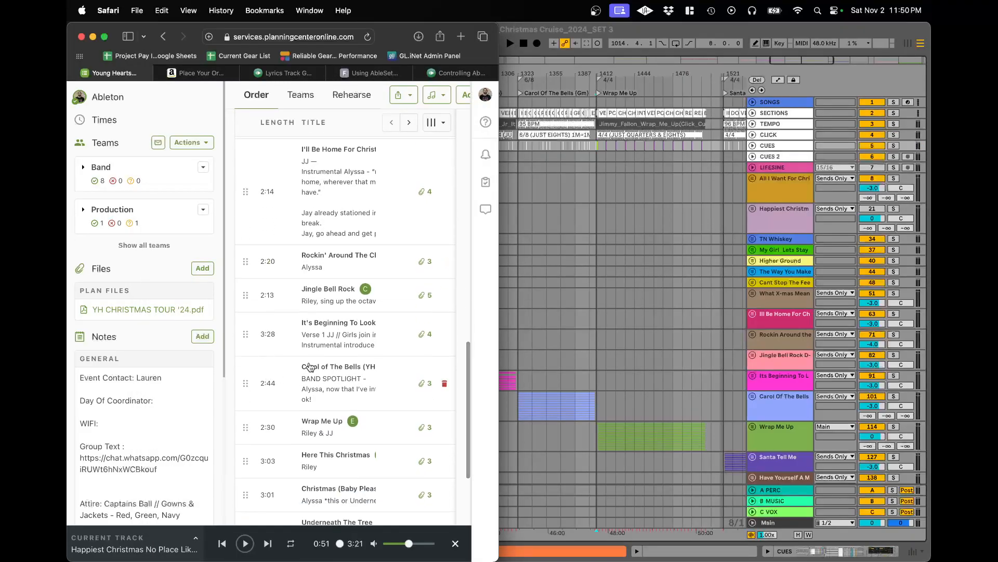
click(597, 93)
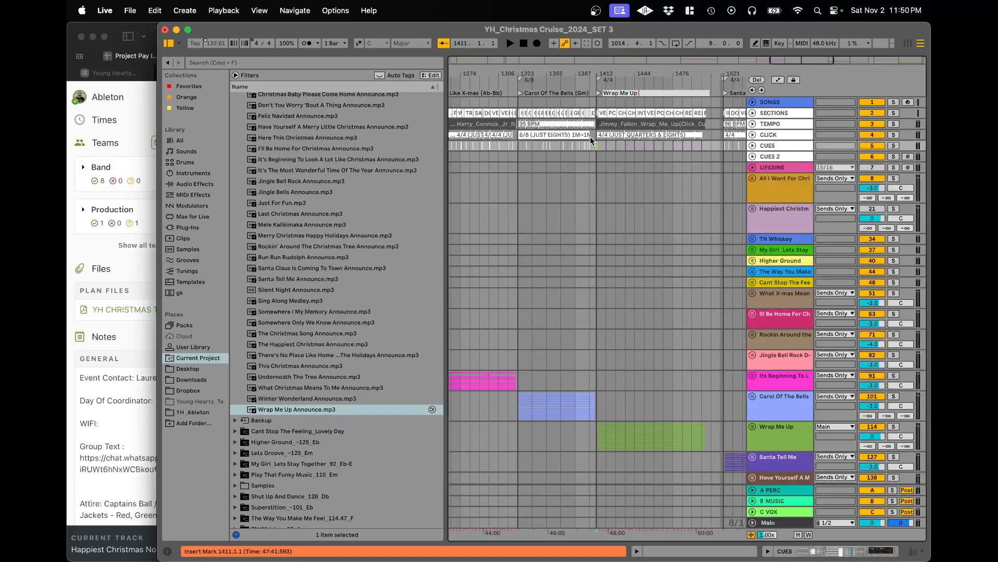
text(()
text(E})
key(Return)
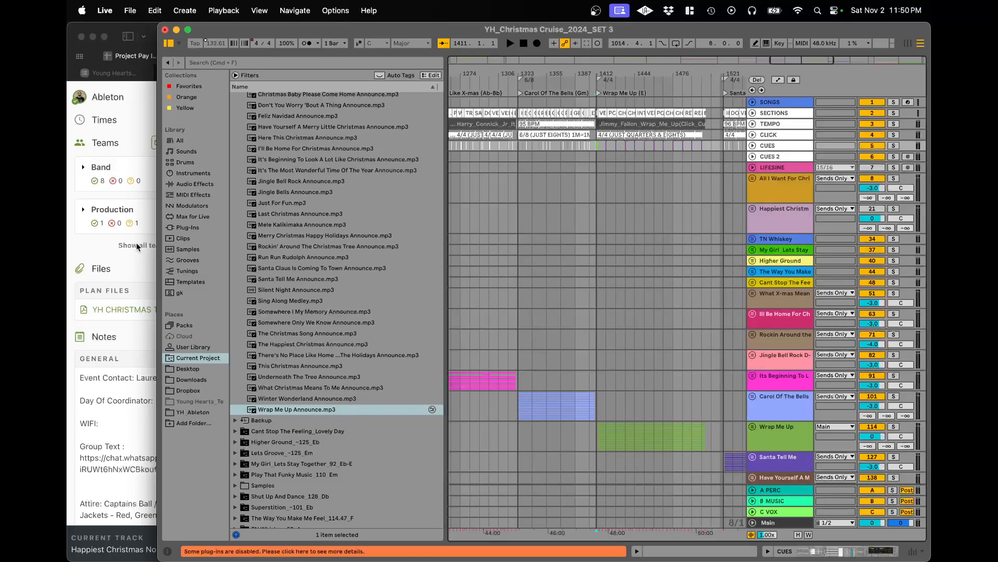
- Check which song follows Wrap Me Up in the Planning Center plan and locate Here This X-mas in the Ableton Live arrangement
click(132, 266)
scroll(308, 299, down, 2)
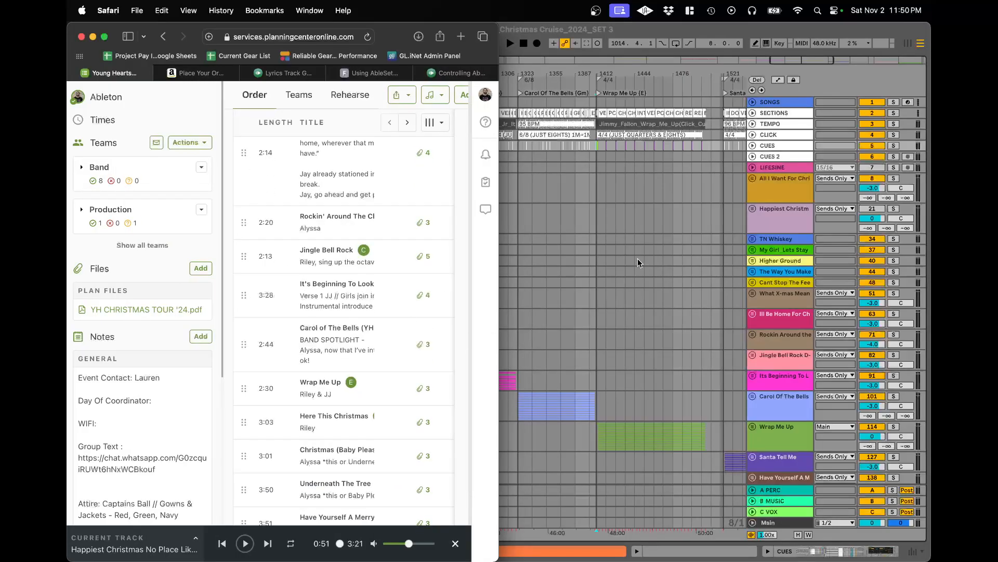
scroll(678, 169, right, 5)
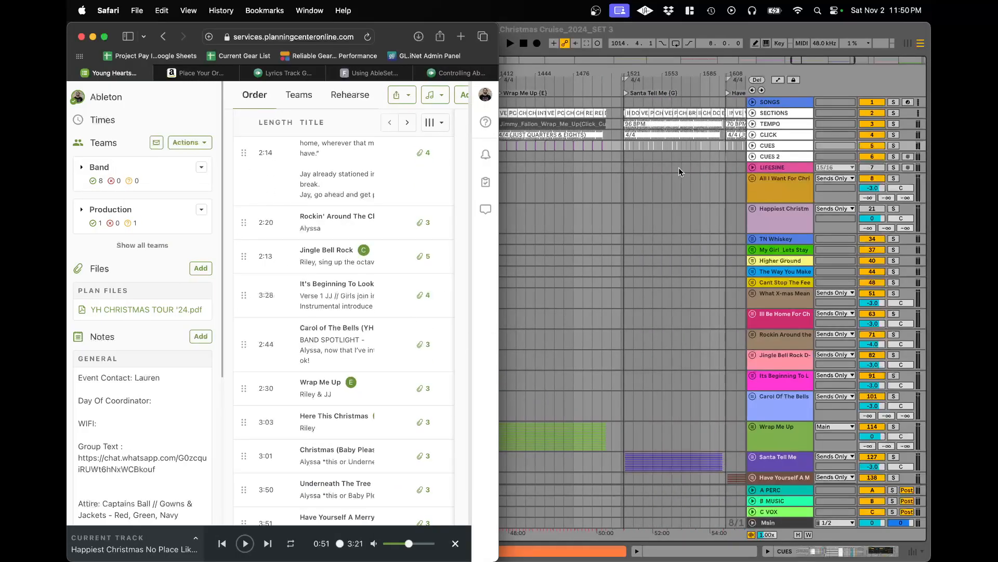
click(614, 179)
scroll(613, 179, down, 3)
scroll(613, 179, right, 3)
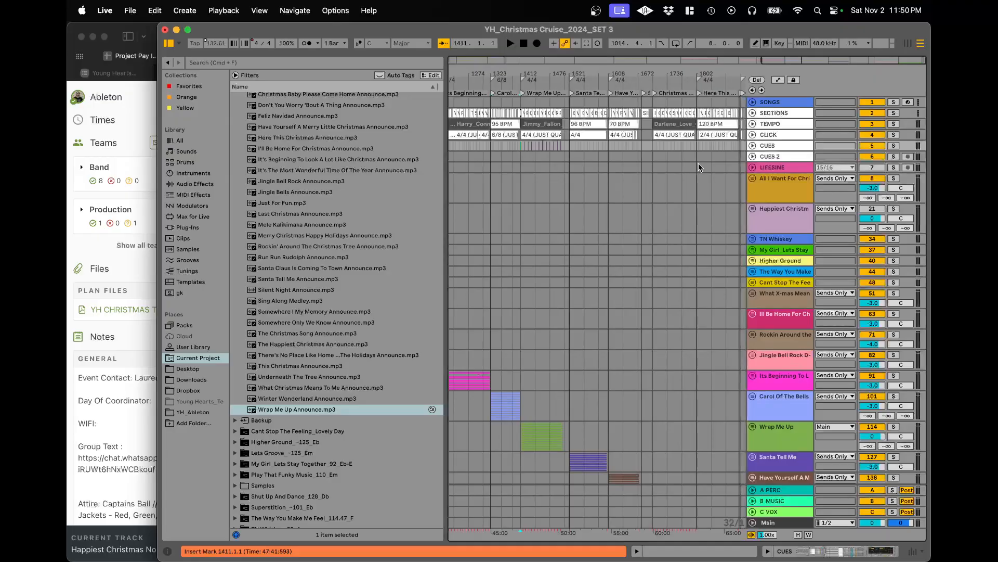
scroll(696, 122, up, 5)
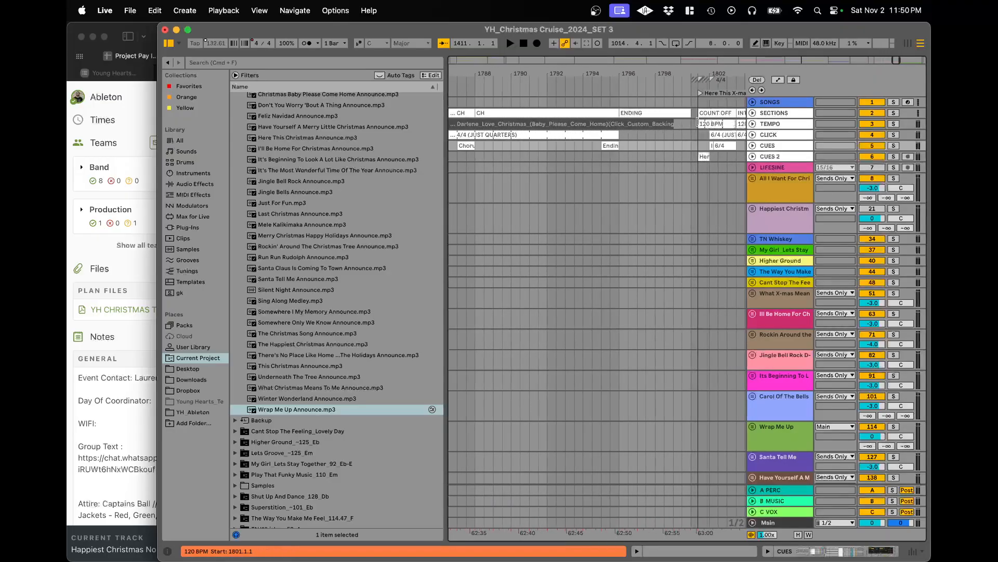
- Hide the browser and copy the whole Here This X-mas song on all tracks, from its count off to the STOP locator at bar 1894
click(705, 115)
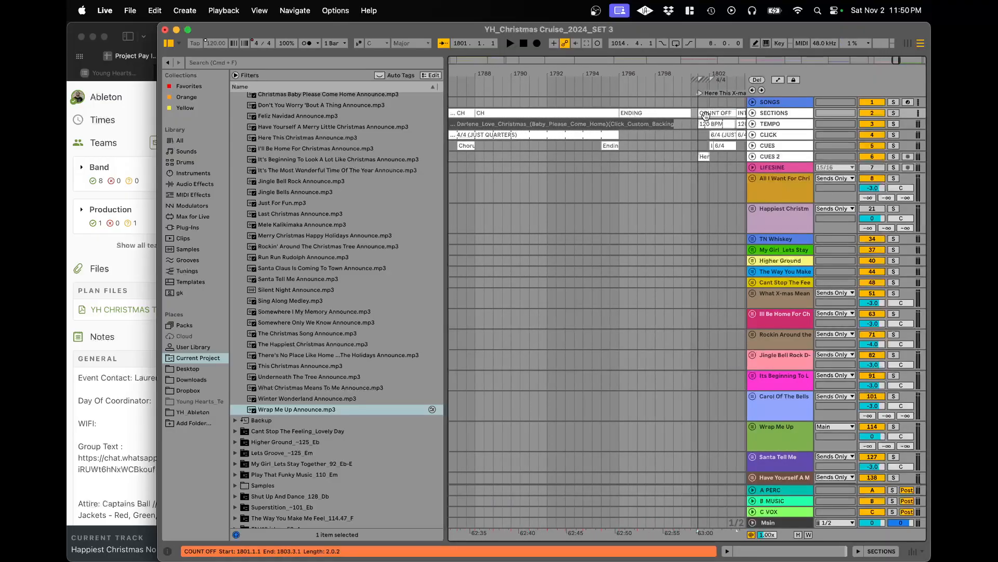
scroll(677, 174, right, 10)
key(minus)
key(minus)
key(minus)
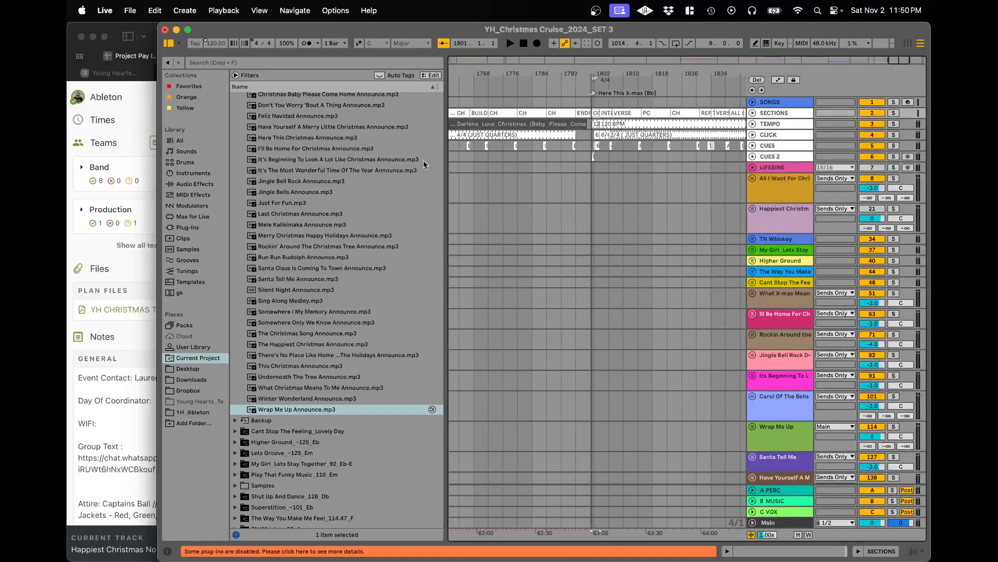
key(super+alt+b)
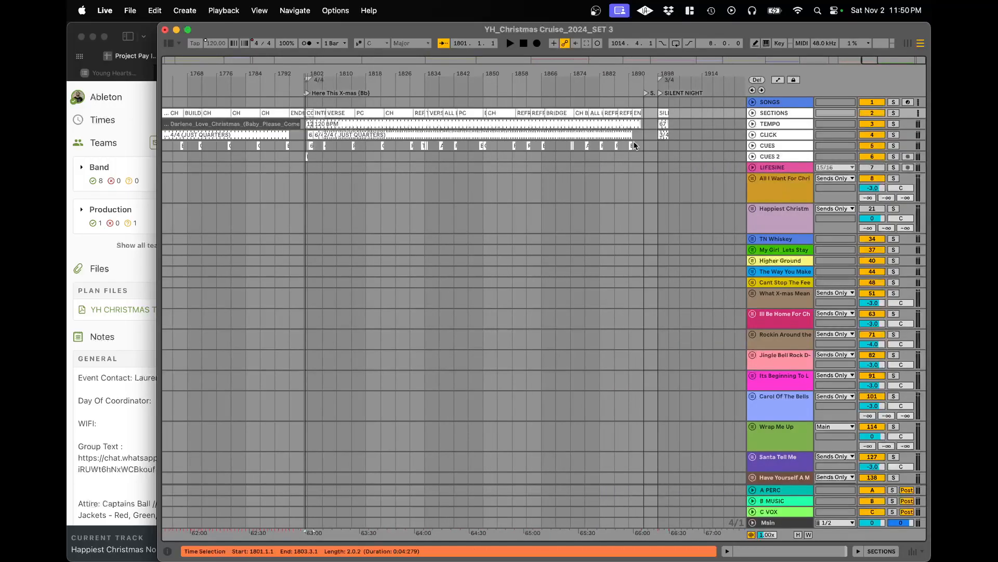
scroll(666, 197, down, 5)
scroll(650, 427, up, 3)
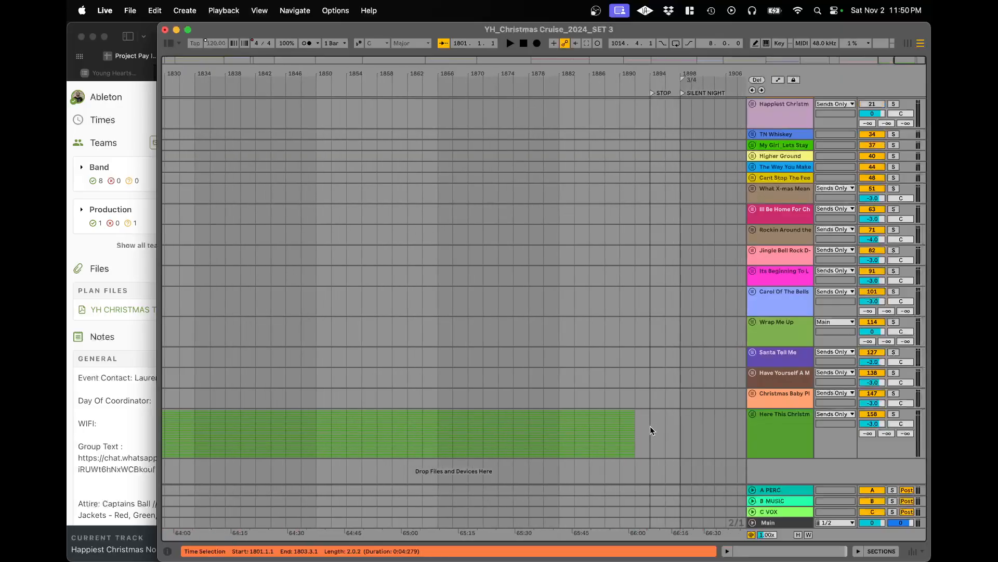
scroll(647, 435, up, 5)
shift+click(644, 449)
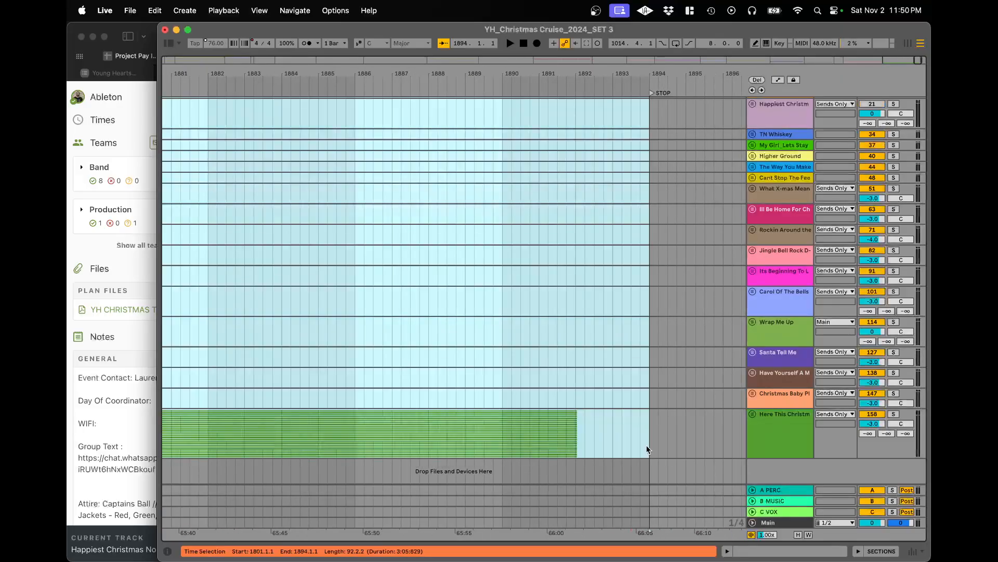
key(super+c)
- Move the Here This X-mas clips to bar 1505 after Wrap Me Up, inserting their time before Santa Tell Me
scroll(500, 265, down, 10)
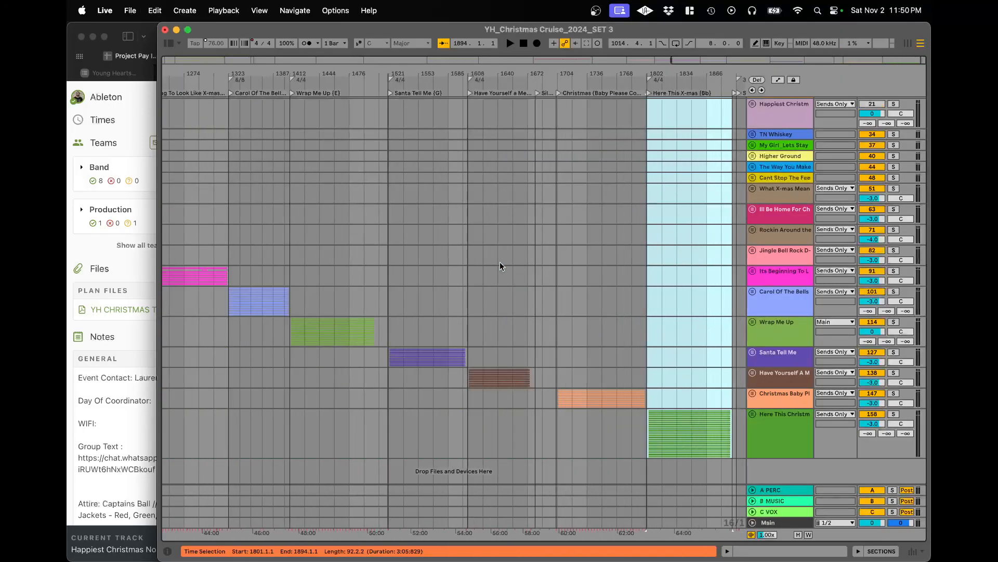
scroll(500, 265, up, 4)
scroll(500, 261, up, 2)
key(super+Tab)
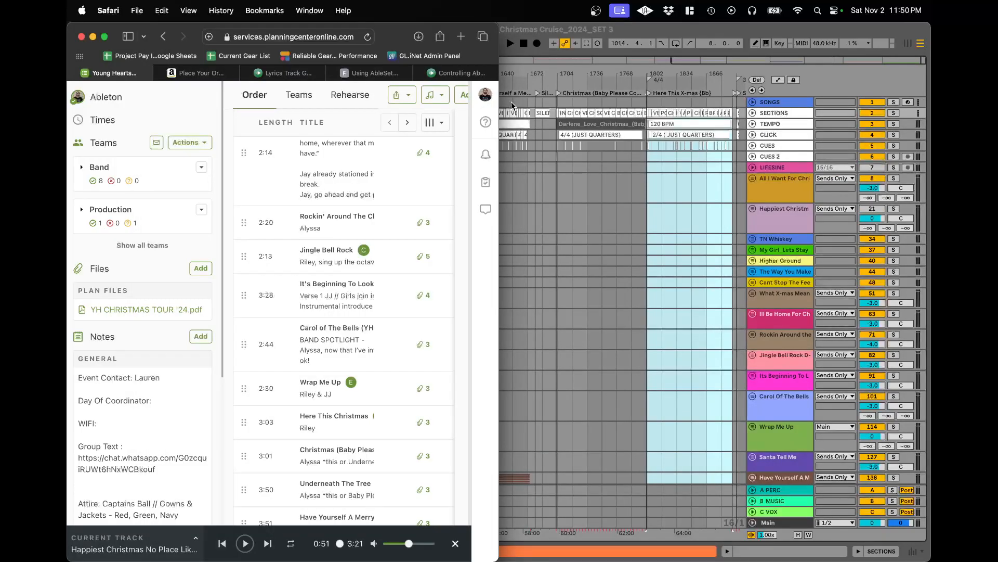
key(super+Tab)
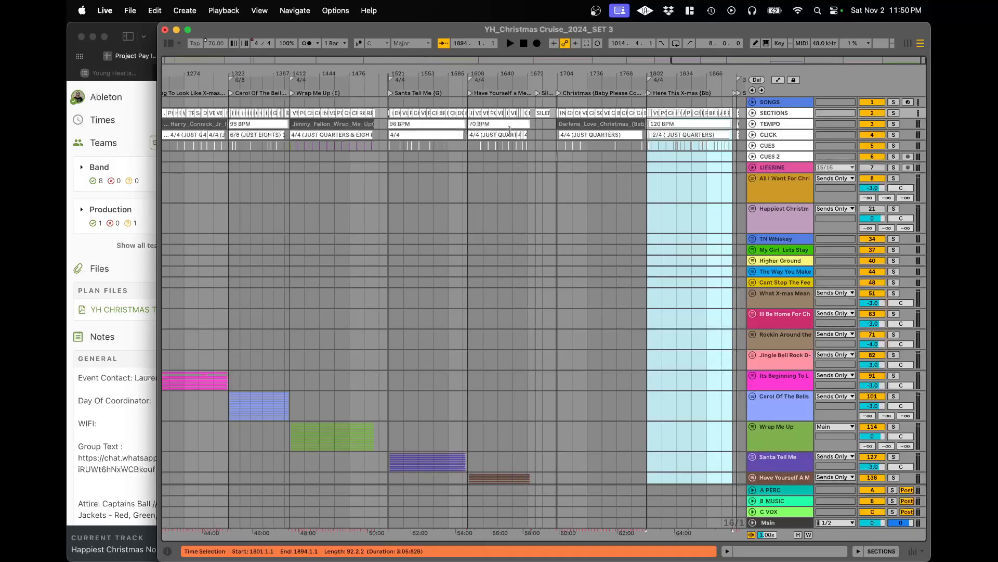
scroll(368, 131, up, 10)
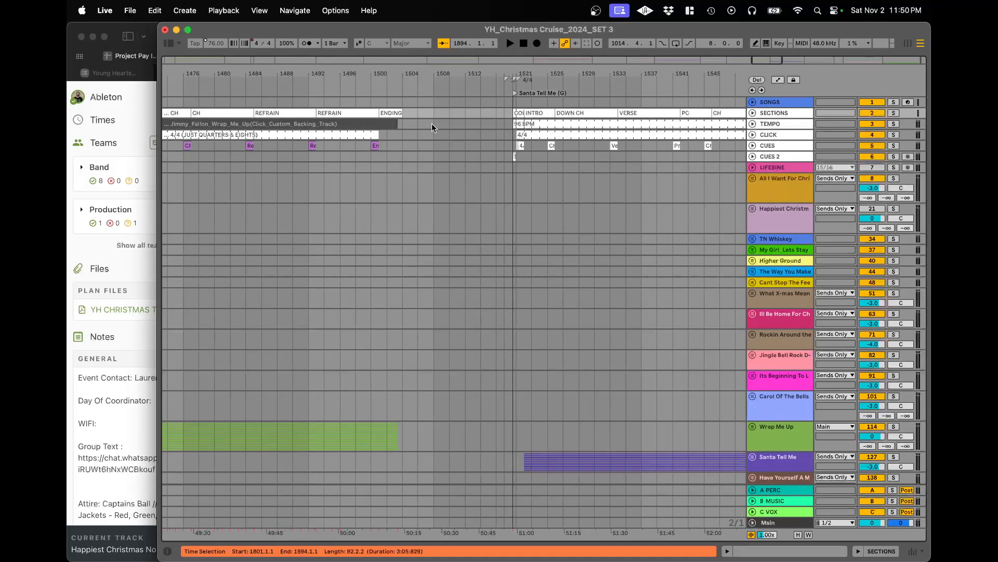
scroll(432, 124, down, 10)
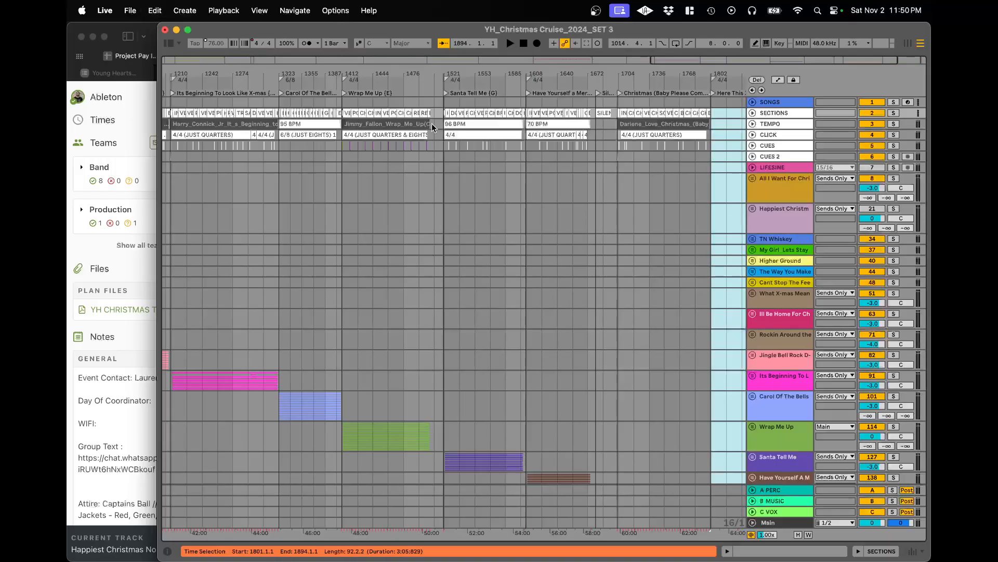
scroll(432, 123, up, 10)
click(385, 117)
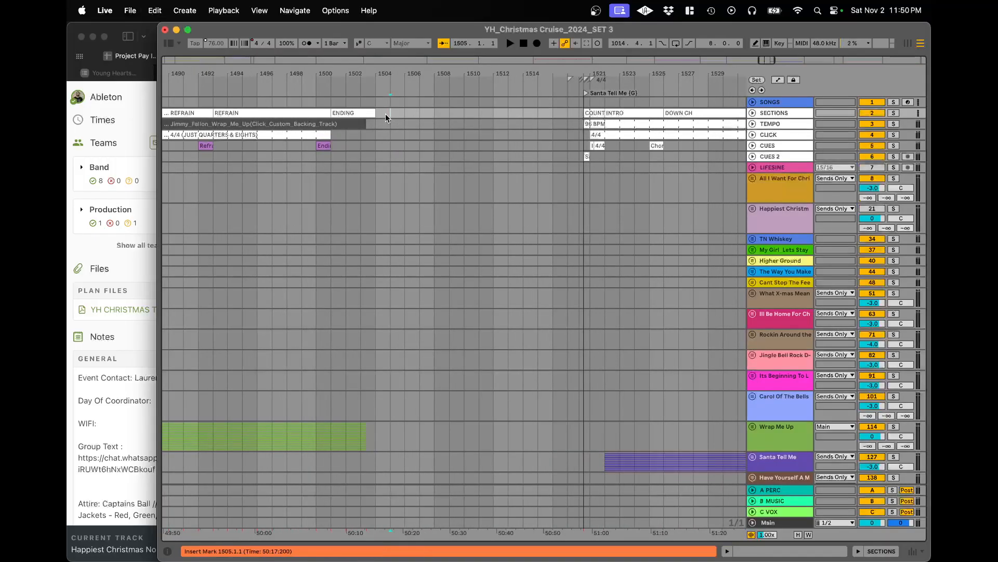
key(super+v)
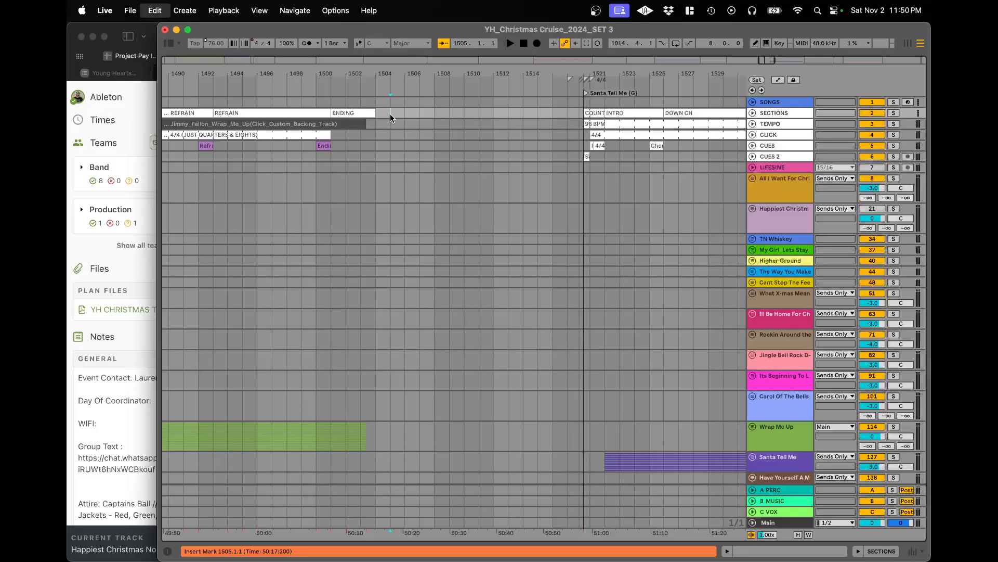
click(391, 98)
- Move the Here This X-mas locator from bar 1895 to bar 1505 and insert a 4/4 time signature change there
scroll(391, 98, down, 10)
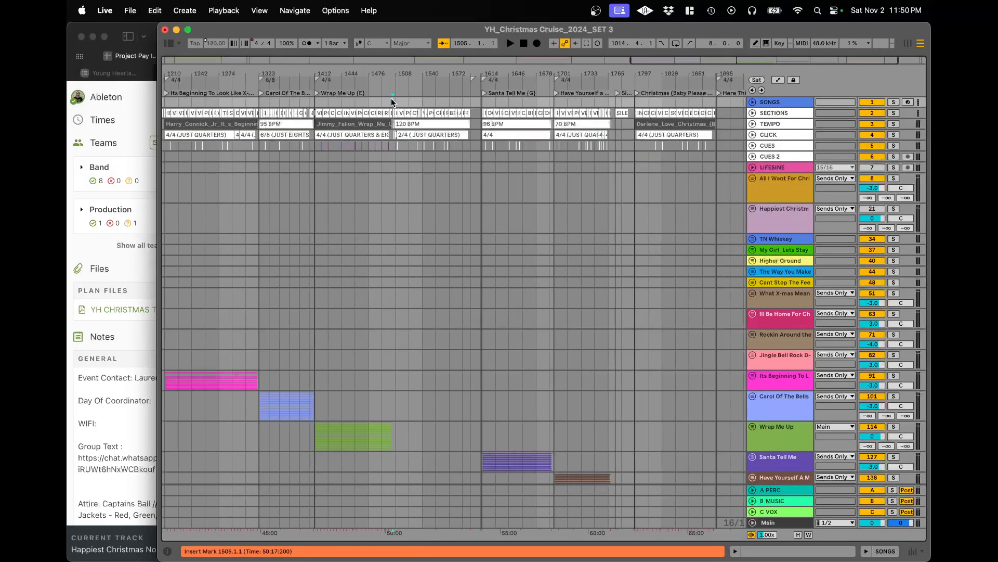
scroll(697, 110, right, 3)
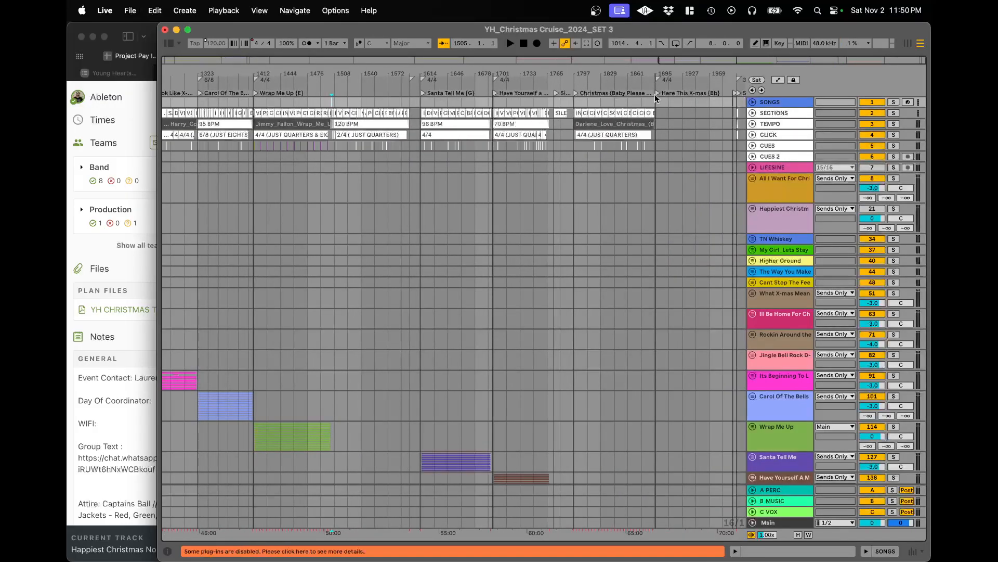
drag(656, 94, 312, 89)
scroll(337, 112, up, 10)
key(space)
drag(482, 93, 448, 91)
right_click(448, 80)
click(454, 85)
- Insert a 4/4 time signature change where the 6/4 click and Intro cue begin in the Here This X-mas count off
scroll(475, 136, down, 5)
scroll(476, 137, up, 8)
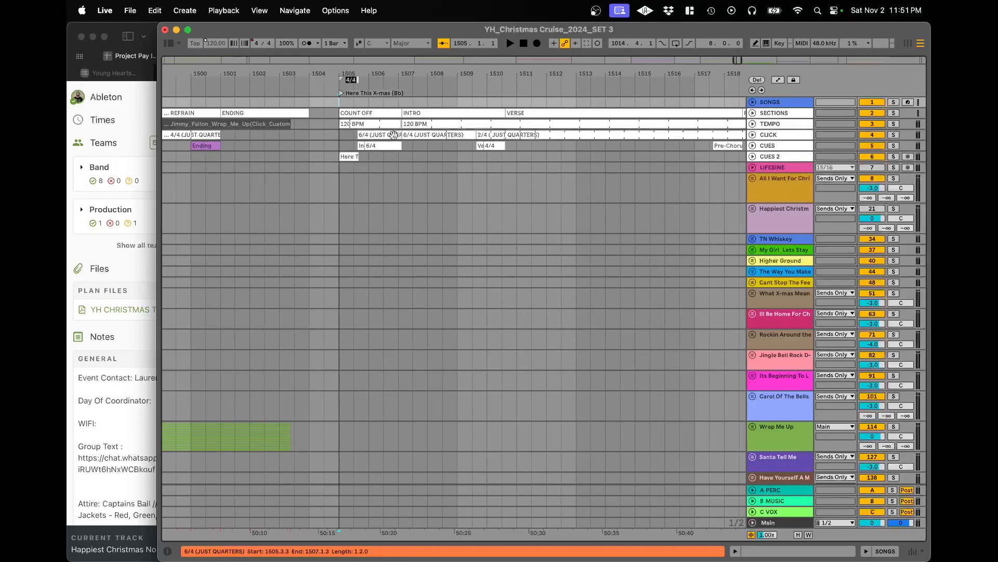
scroll(392, 135, up, 8)
scroll(425, 157, left, 5)
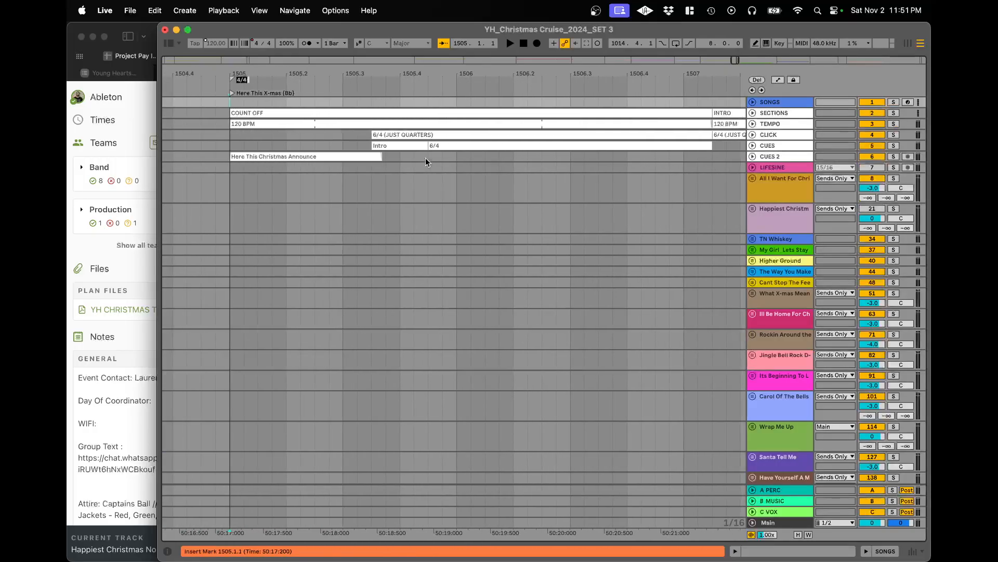
scroll(368, 137, up, 6)
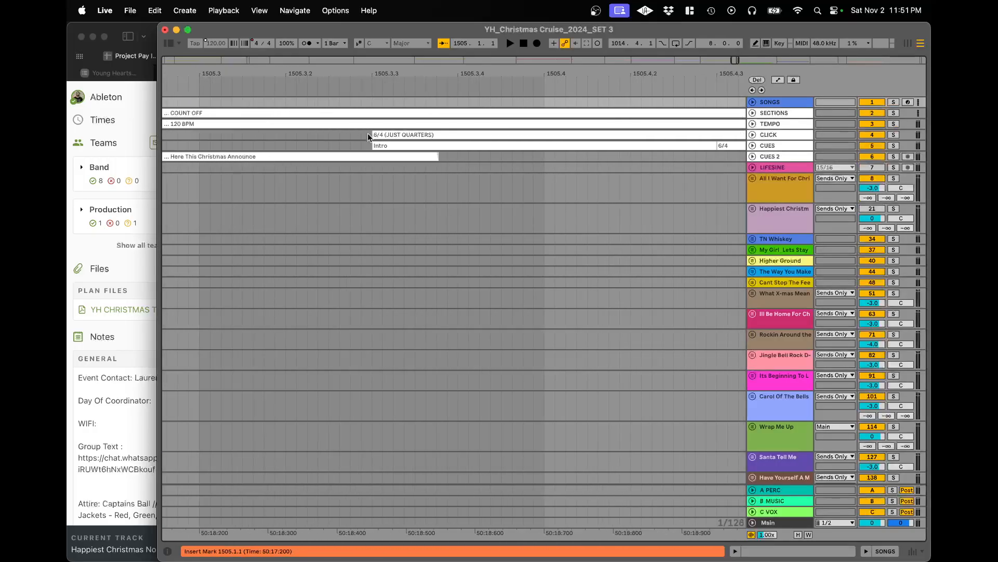
right_click(371, 87)
click(382, 92)
- Delete the leftover 4/4 time signature marker at bar 1895, after Christmas (Baby Please Come Home)
scroll(380, 163, down, 12)
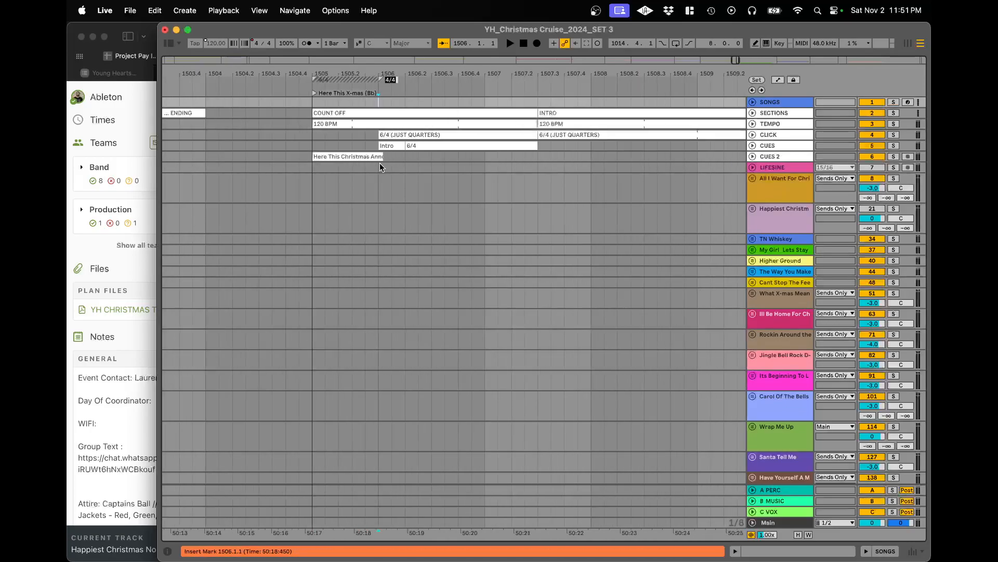
scroll(380, 164, down, 8)
scroll(496, 163, right, 9)
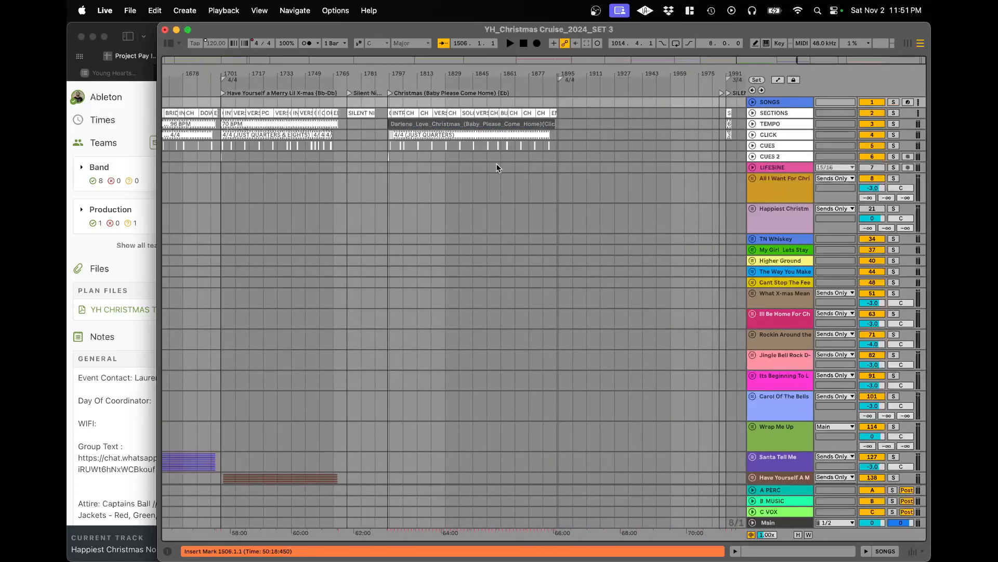
click(560, 80)
key(Delete)
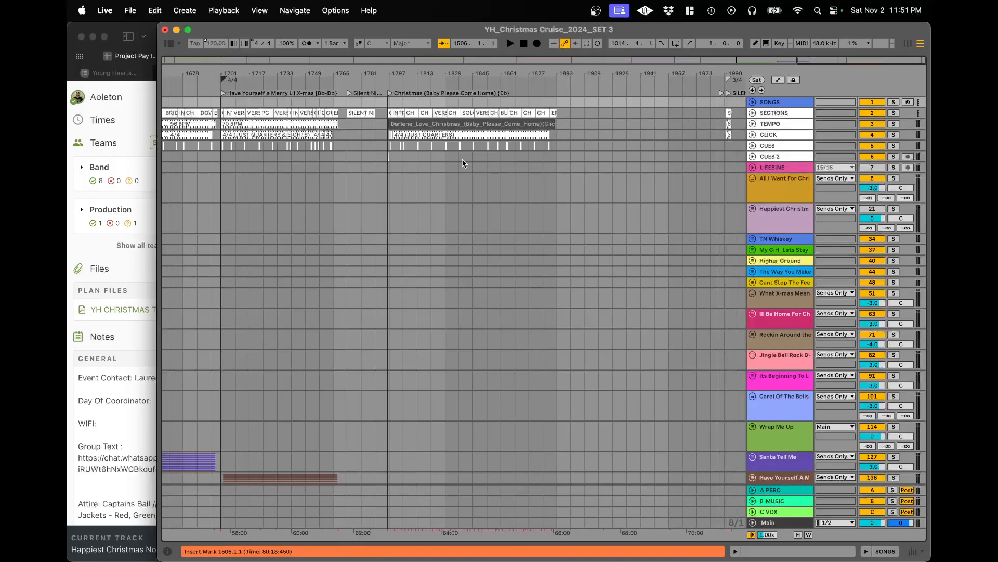
- Compare the Planning Center songs from Wrap Me Up through Silent Night with the end of the Ableton Live arrangement
key(super+Tab)
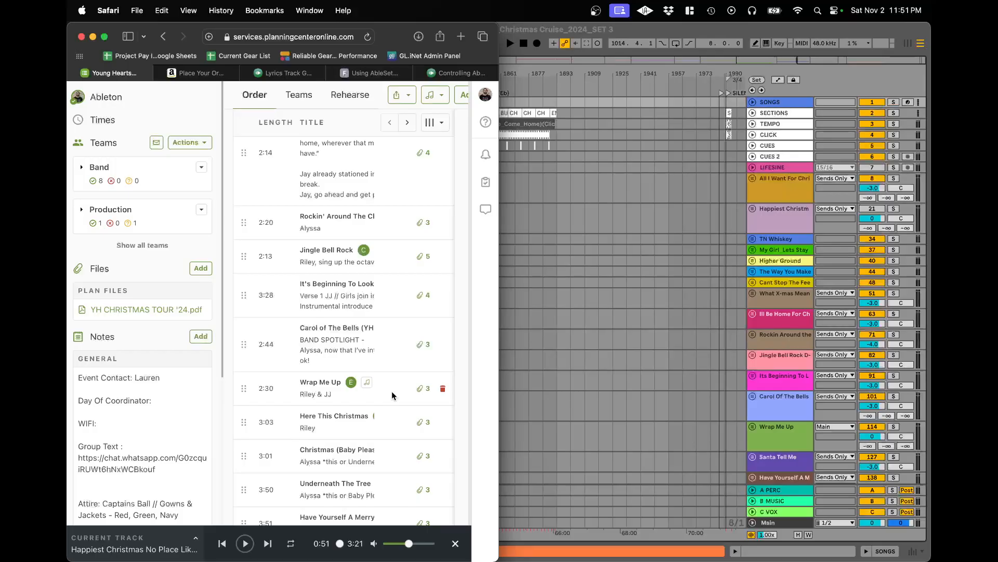
click(557, 192)
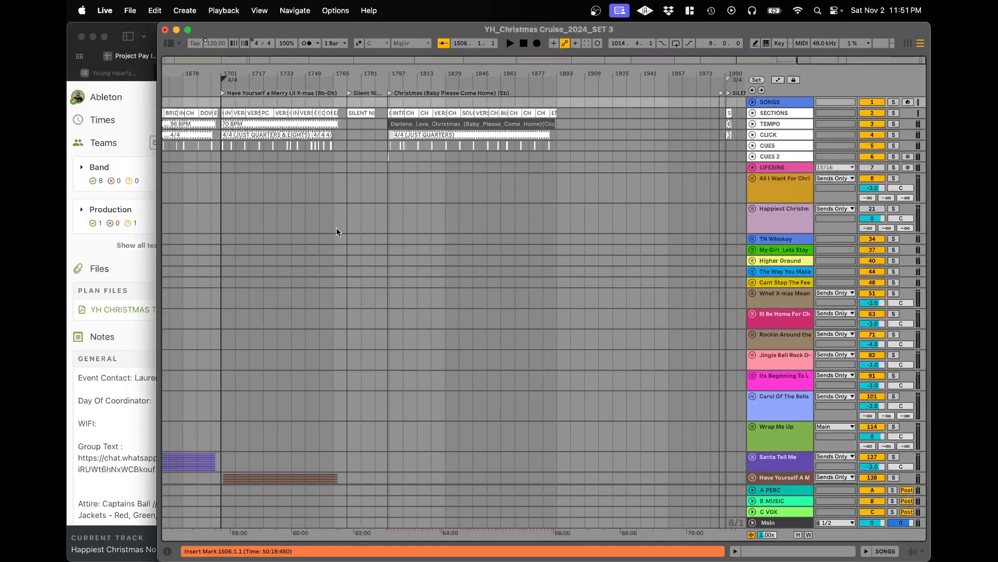
key(super+Tab)
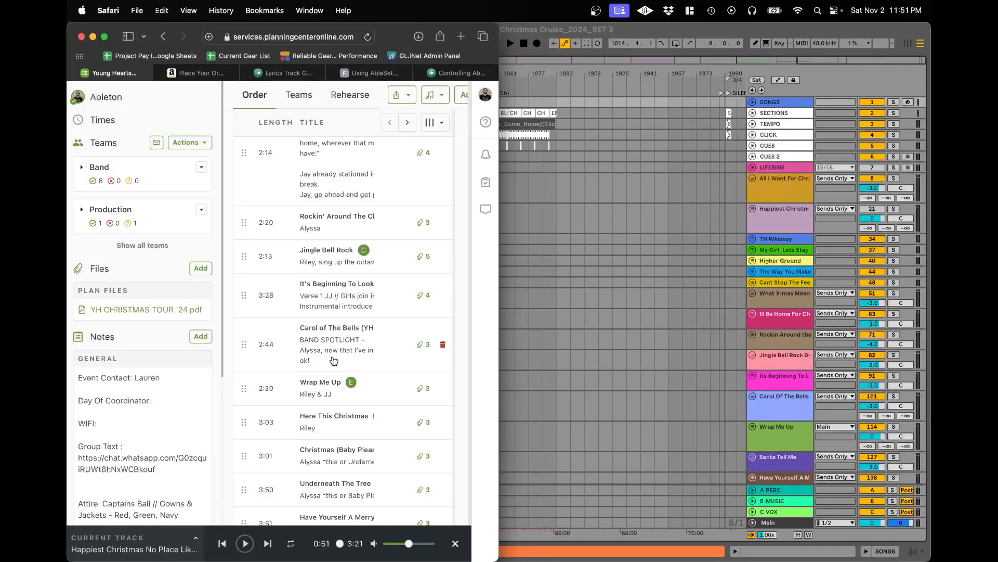
click(558, 187)
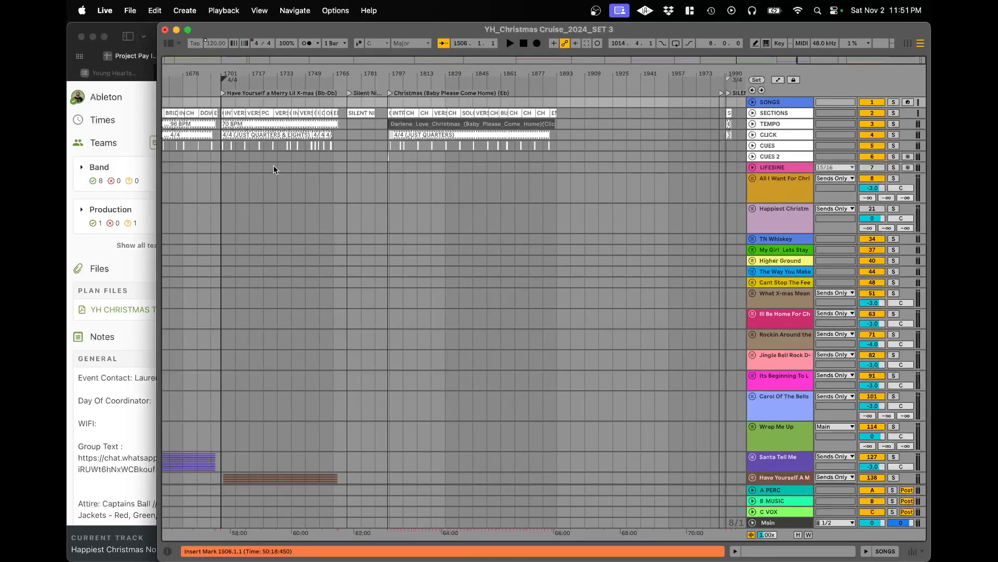
scroll(275, 155, up, 5)
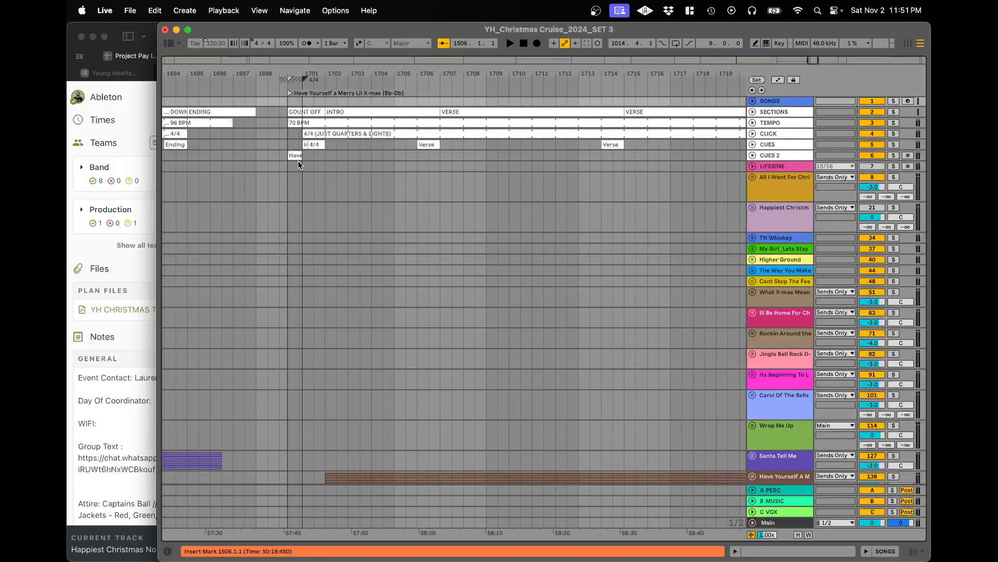
scroll(301, 174, down, 2)
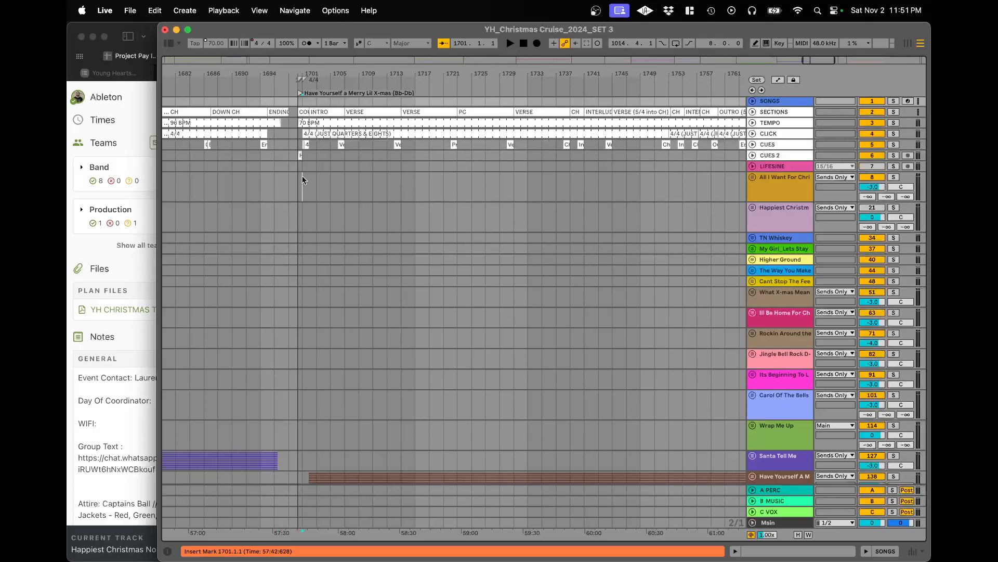
click(302, 180)
key(super+Tab)
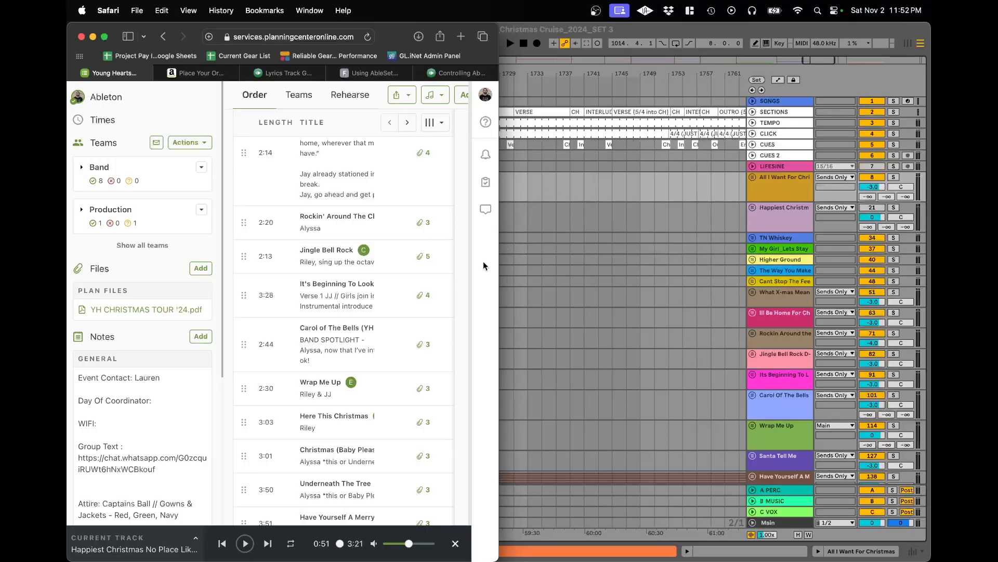
scroll(316, 288, down, 3)
scroll(316, 287, down, 1)
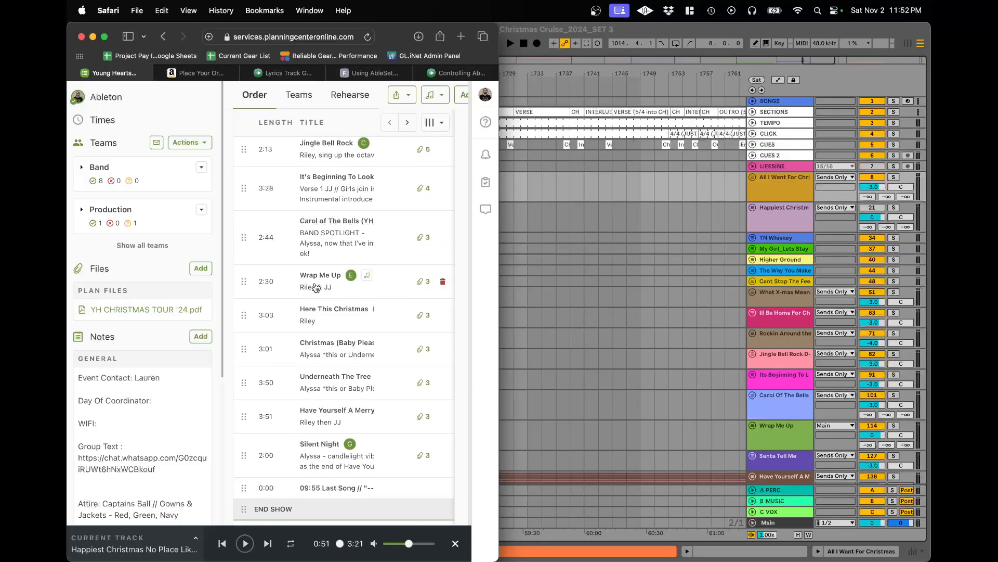
scroll(298, 342, down, 1)
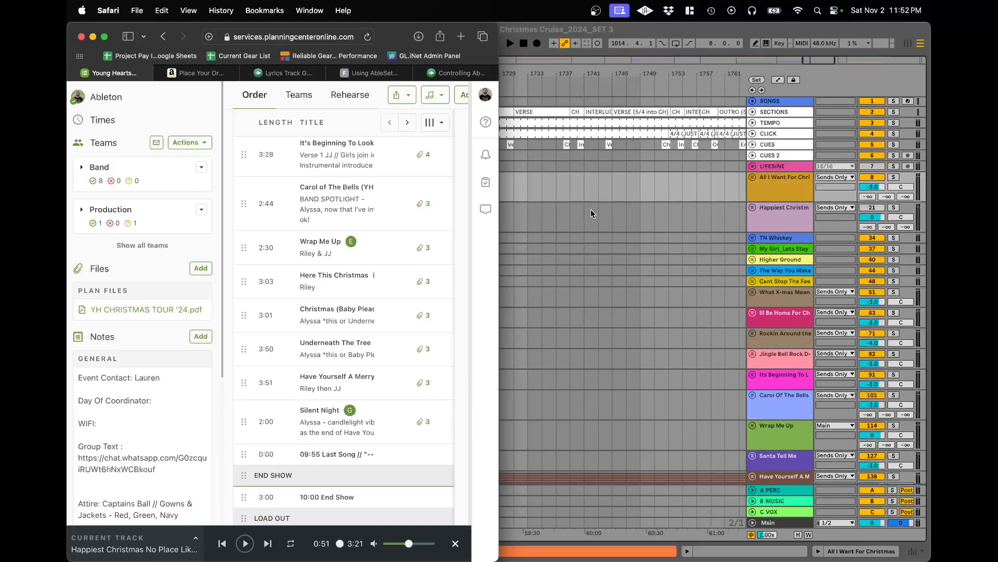
click(581, 242)
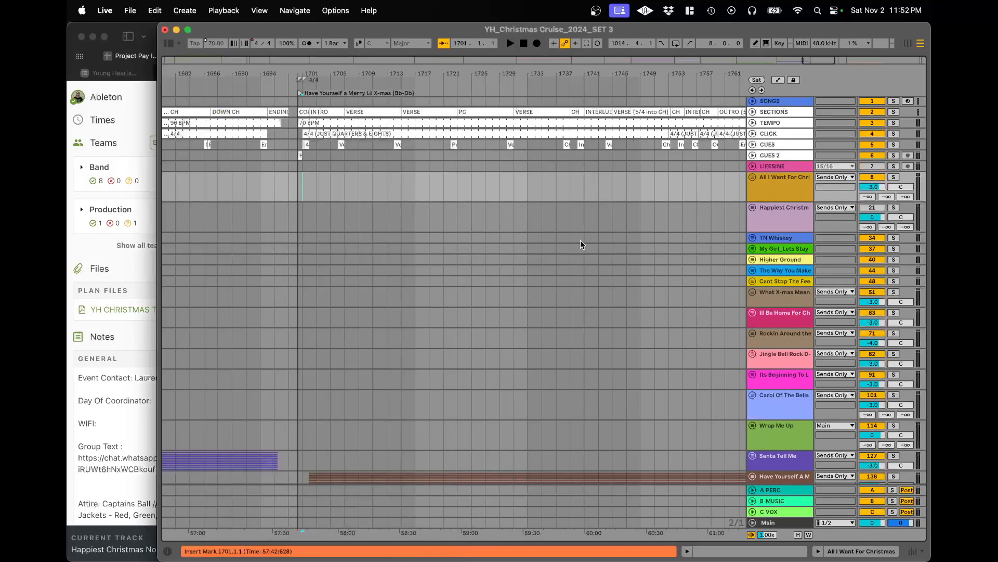
- Delete the Silent Night section clip and its locator after Have Yourself a Merry Lil X-mas
key(minus)
key(minus)
key(minus)
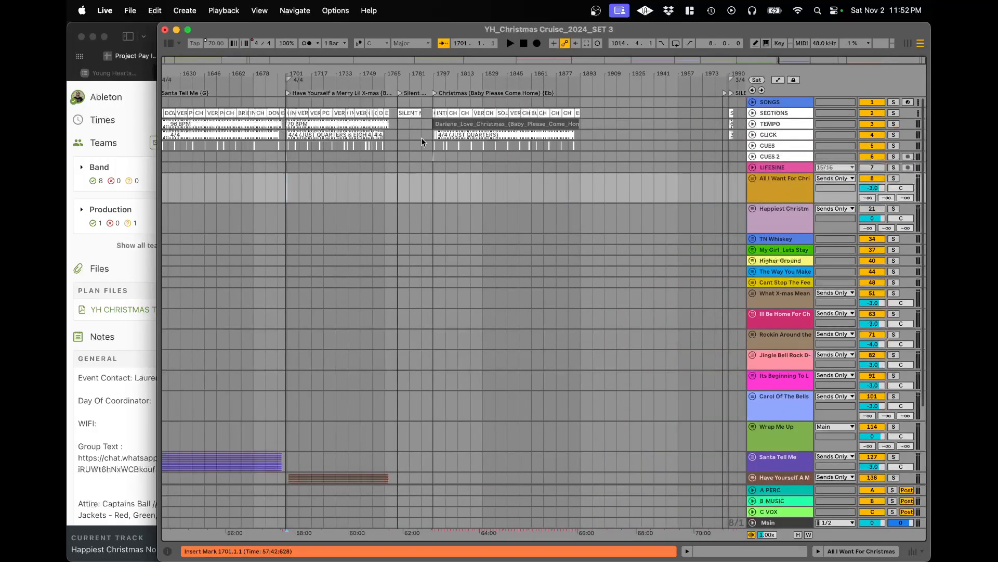
click(412, 112)
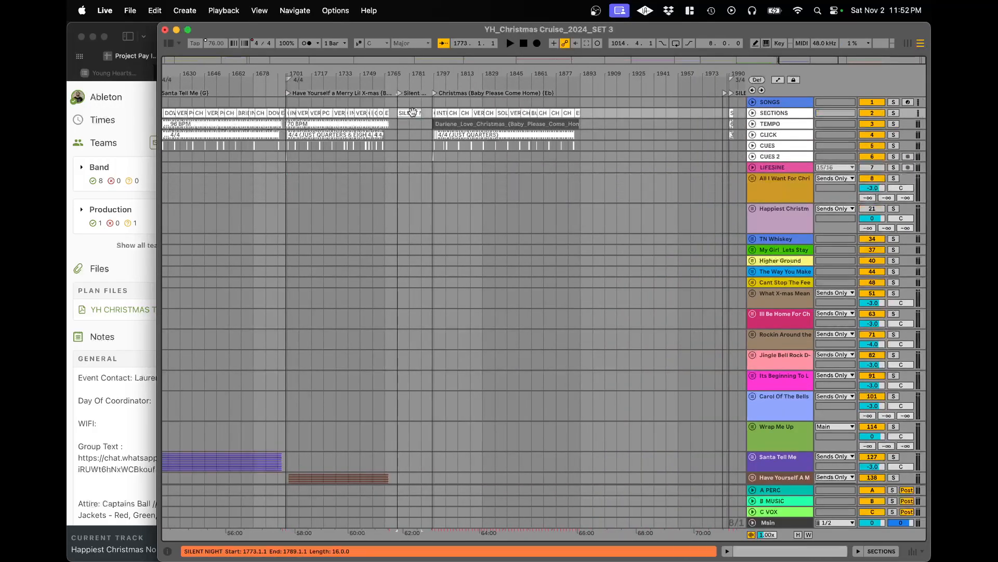
key(Delete)
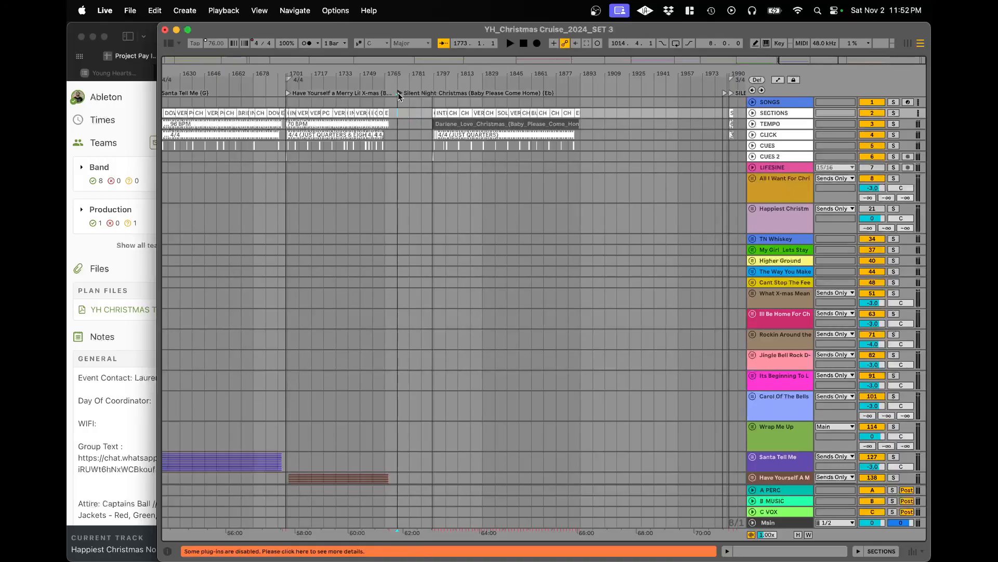
key(Delete)
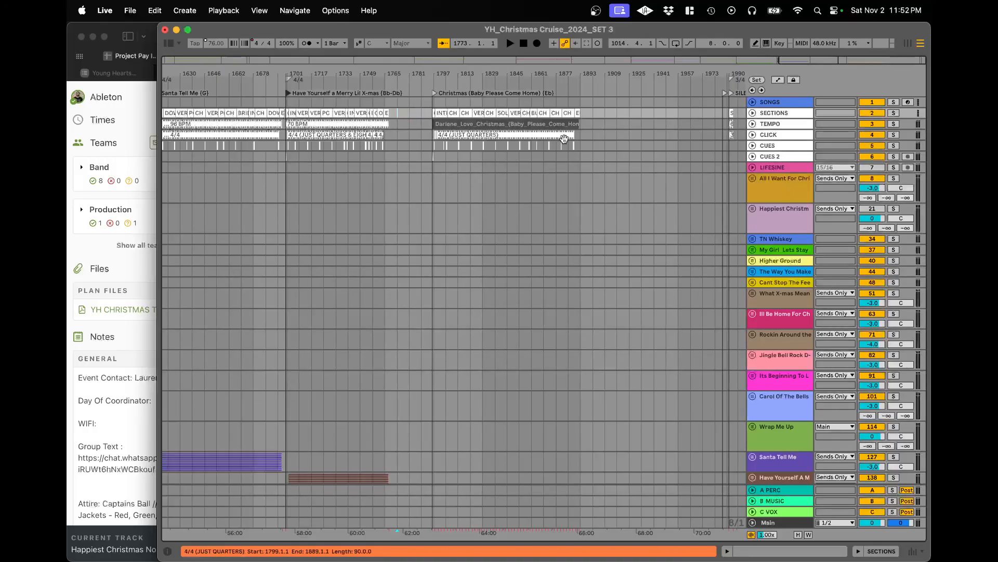
- Check the Live arrangement's songs and tracks against the Planning Center order, going back to the start of the Big Show
key(super+Tab)
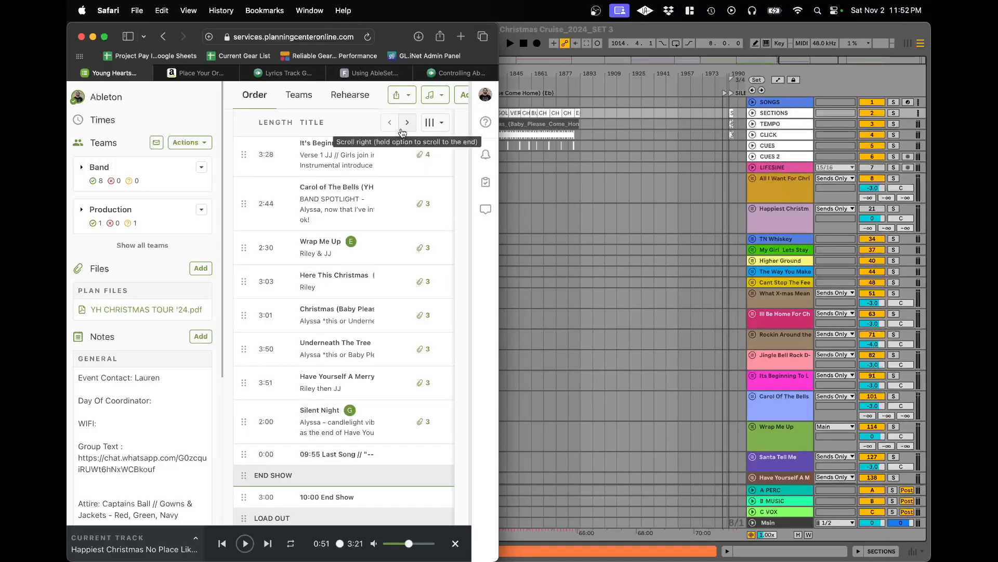
key(super+Tab)
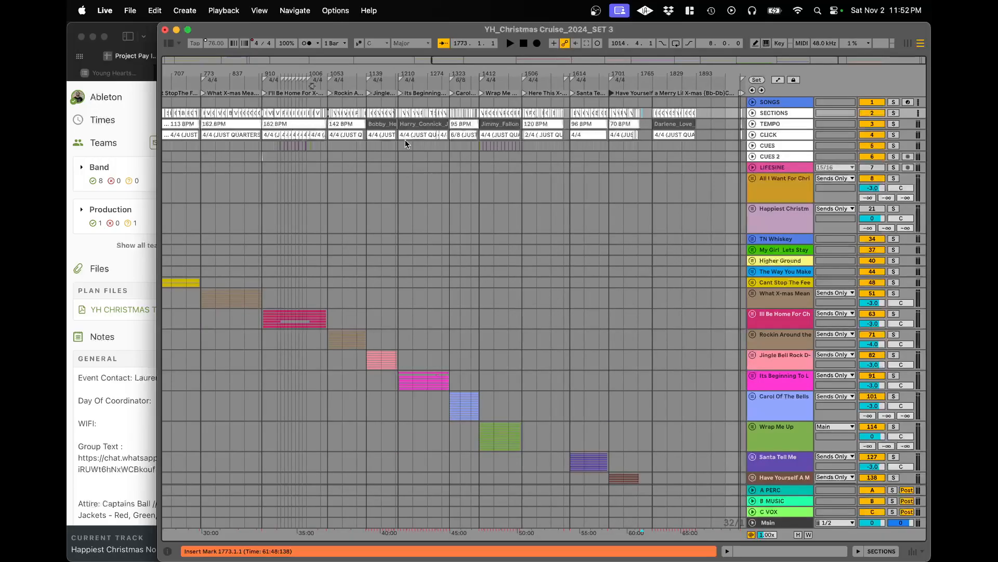
scroll(692, 279, down, 5)
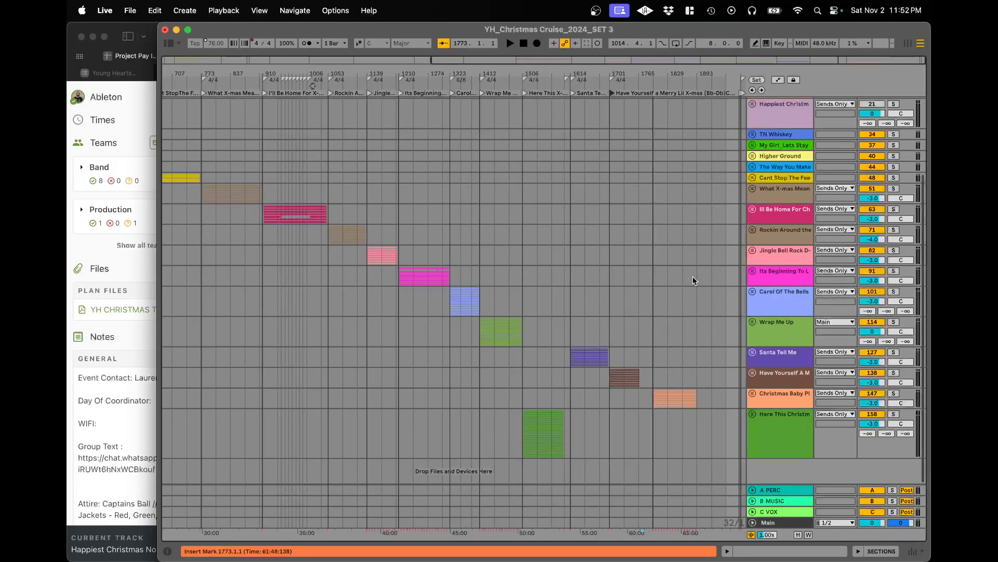
scroll(692, 279, up, 5)
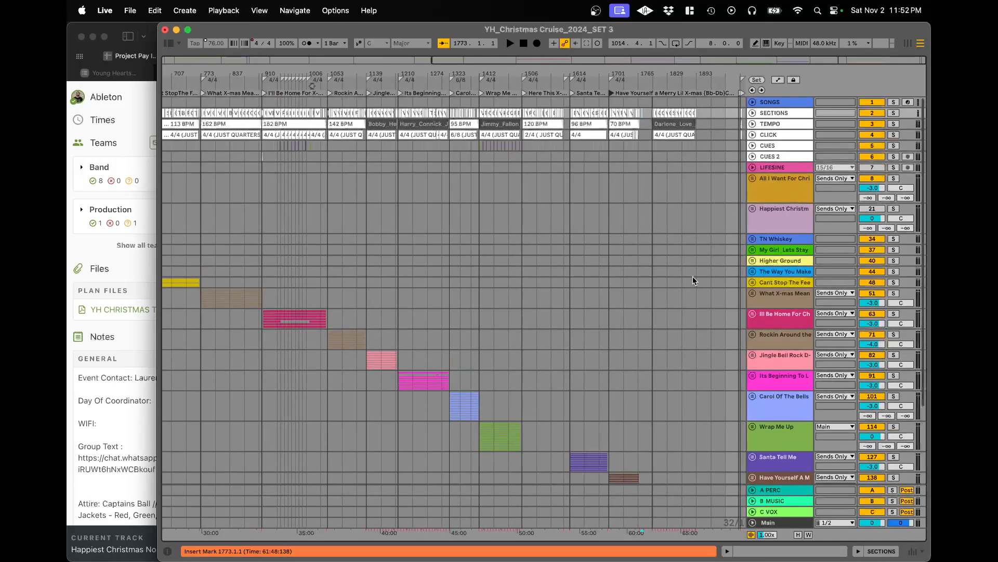
key(super+Tab)
scroll(424, 253, up, 7)
scroll(335, 263, up, 4)
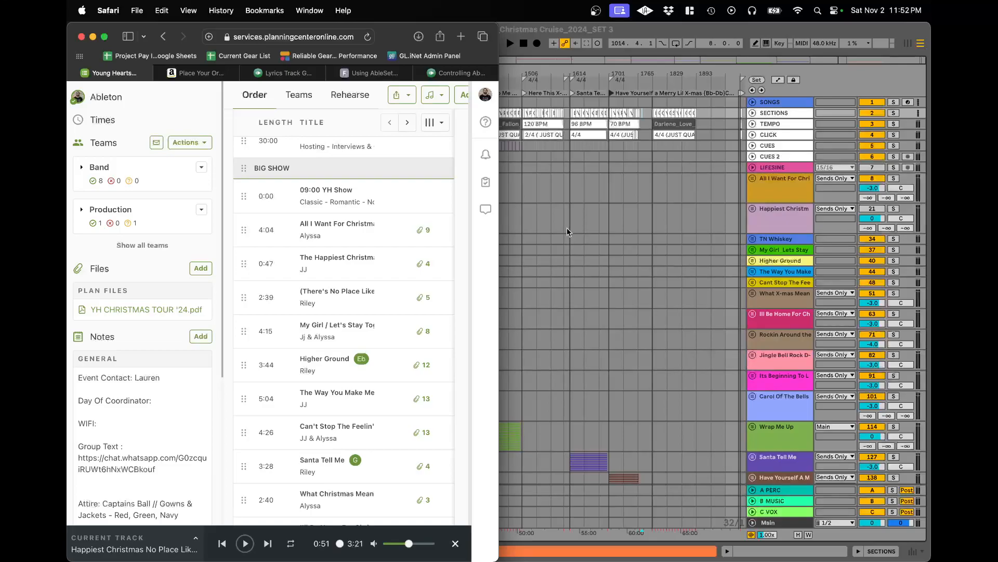
scroll(567, 230, down, 1)
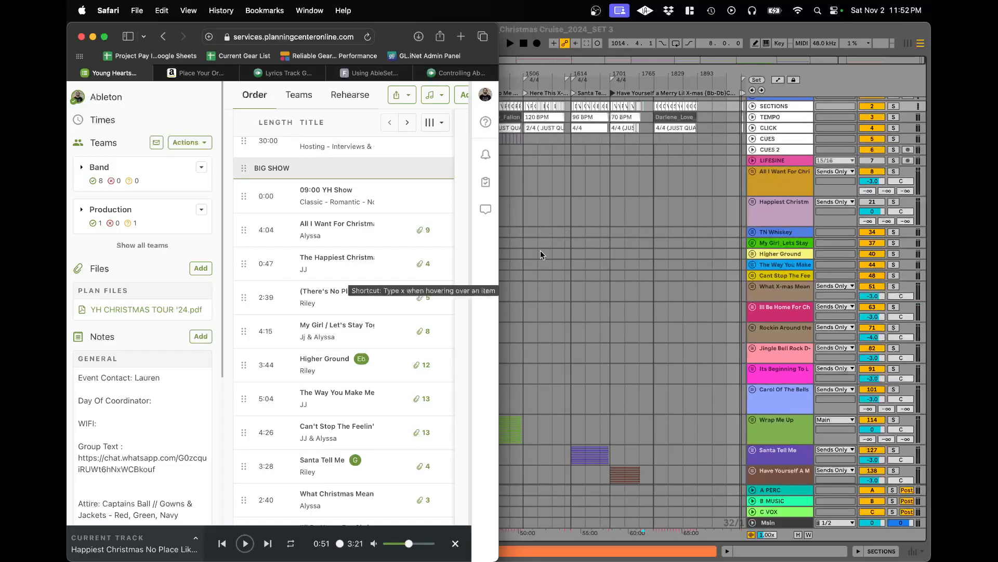
- Delete the TN Whiskey song together with its time, from bar 230 to bar 264, ahead of My Girl/Lets Stay Together
click(584, 235)
scroll(333, 226, up, 5)
scroll(333, 225, left, 5)
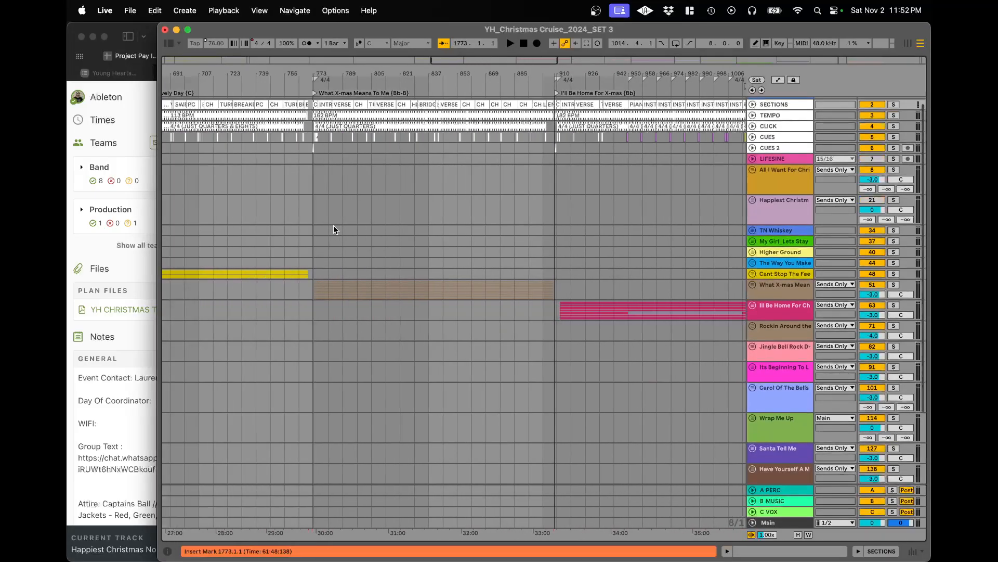
scroll(333, 226, down, 5)
scroll(333, 225, left, 10)
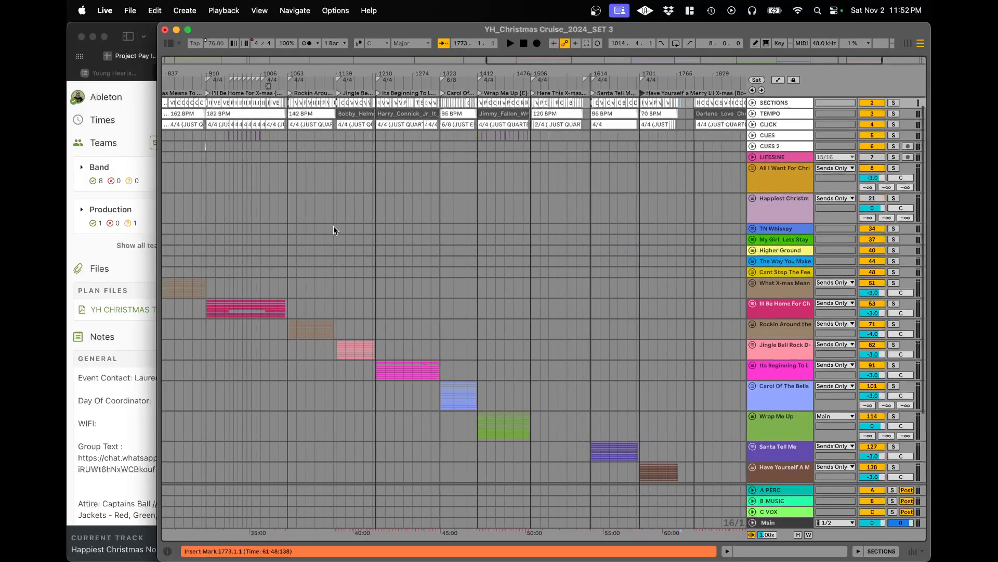
scroll(291, 130, up, 10)
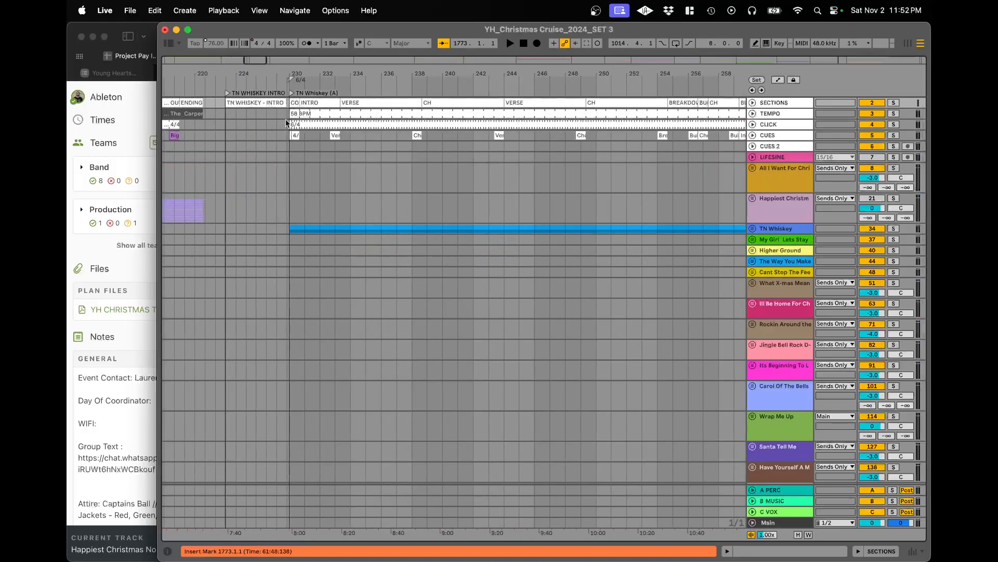
click(291, 94)
scroll(277, 236, right, 10)
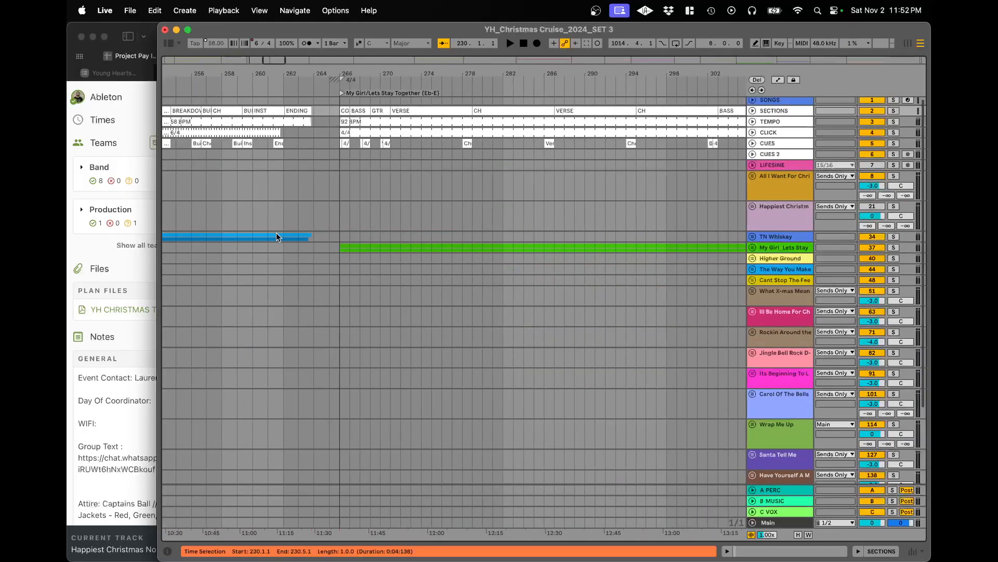
shift+click(317, 234)
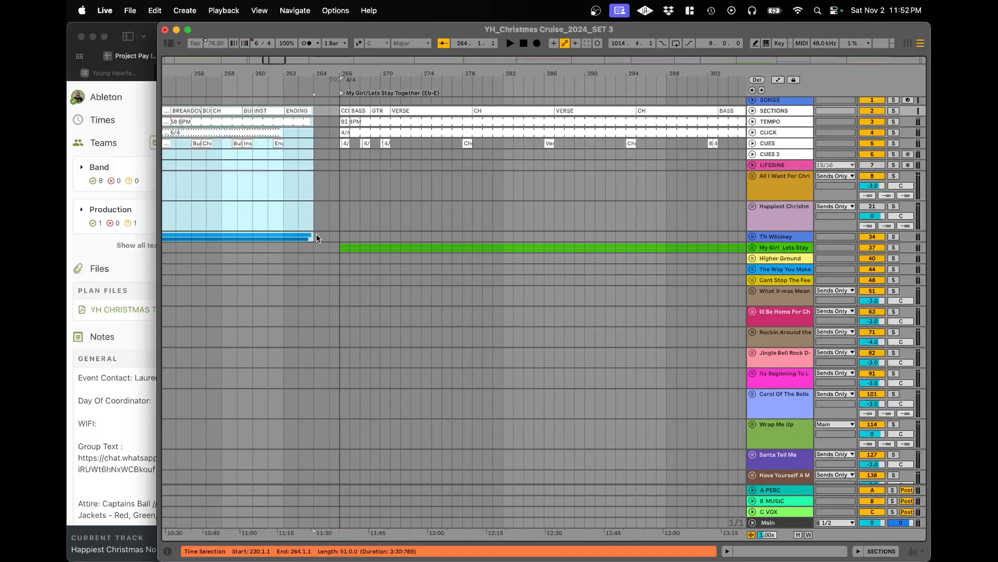
key(shift+super+BackSpace)
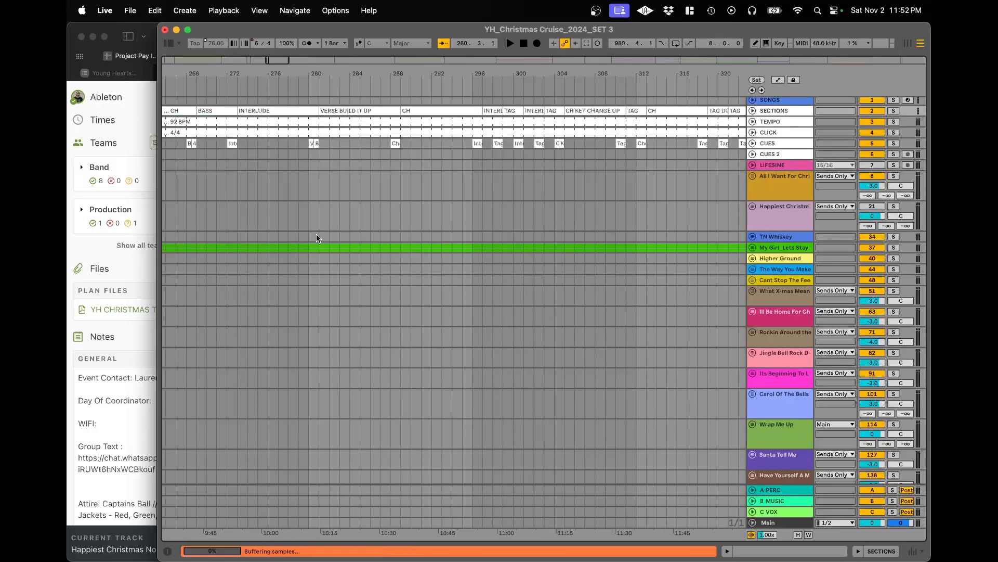
- Delete the leftover TN Whiskey intro section clip and its locator
scroll(305, 203, down, 10)
scroll(306, 201, left, 5)
click(284, 111)
key(BackSpace)
click(279, 93)
key(BackSpace)
- Delete the leftover 6/4 time signature marker before My Girl/Lets Stay Together and save the set
scroll(286, 142, up, 5)
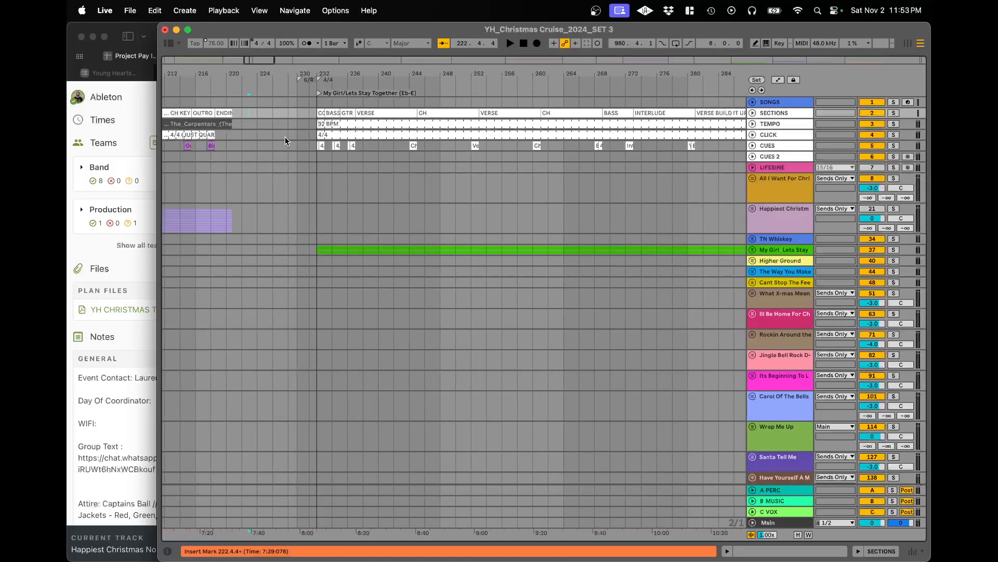
key(BackSpace)
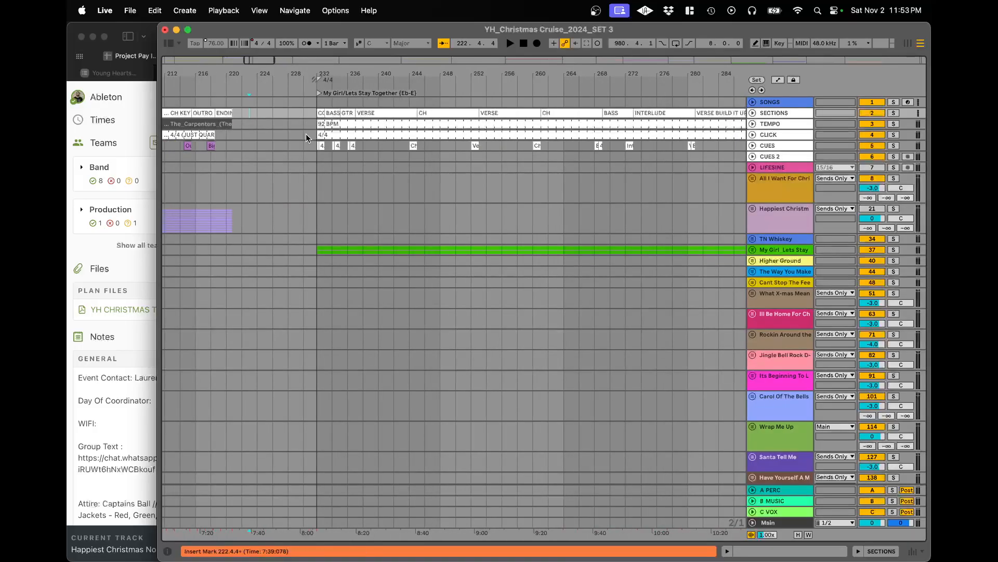
scroll(305, 133, up, 5)
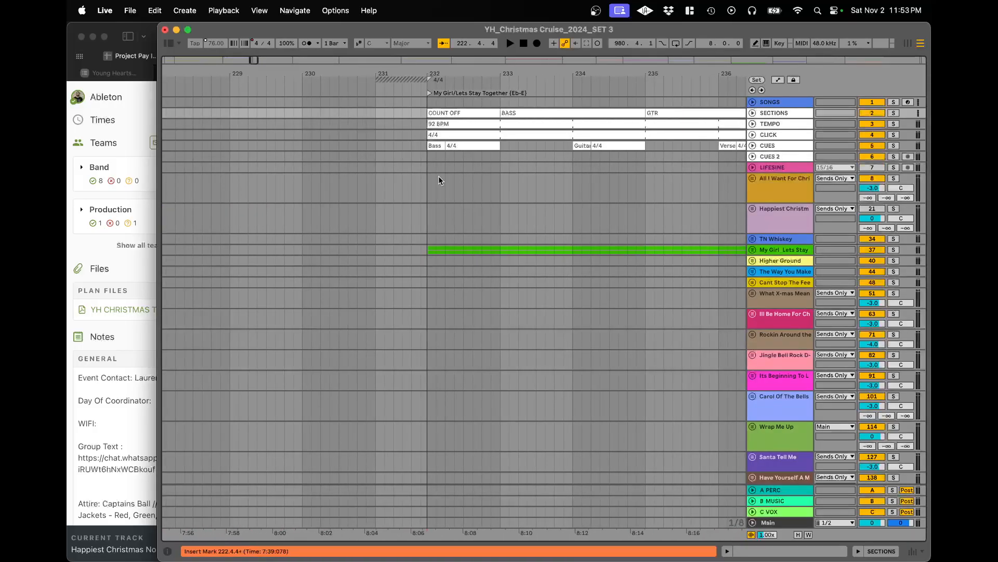
key(super+s)
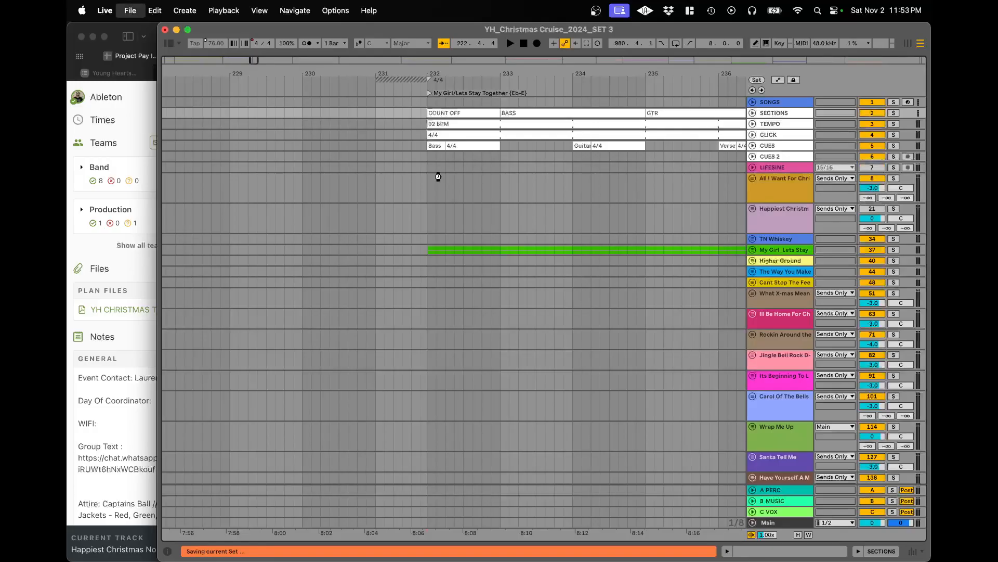
- Compare the Planning Center Big Show song order with the songs across the Live arrangement
click(135, 150)
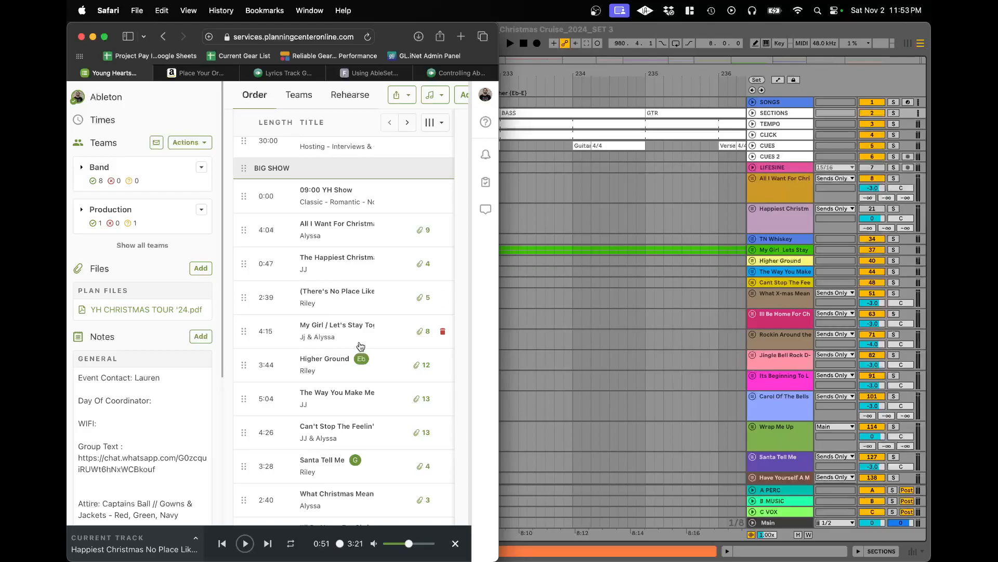
scroll(361, 346, down, 5)
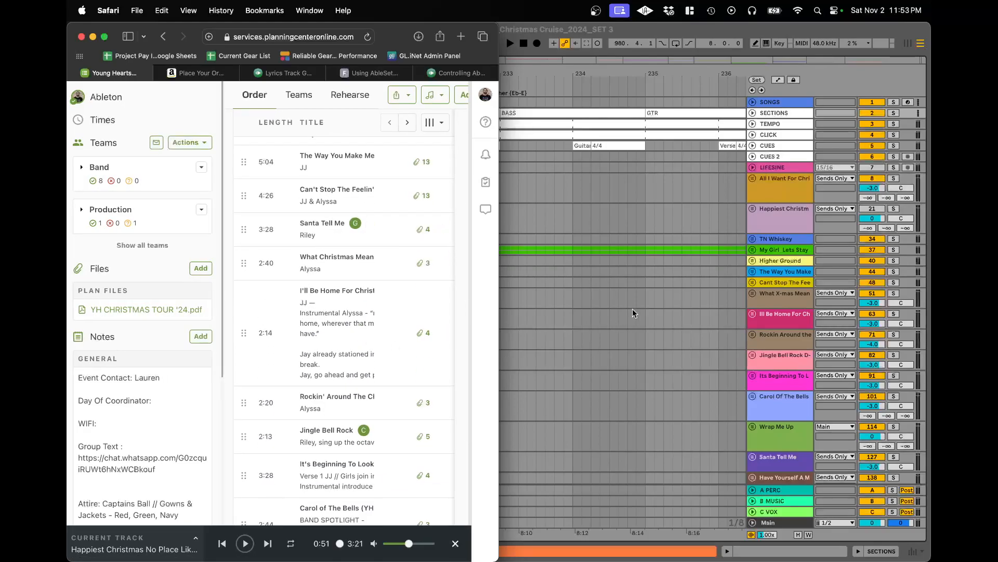
click(605, 187)
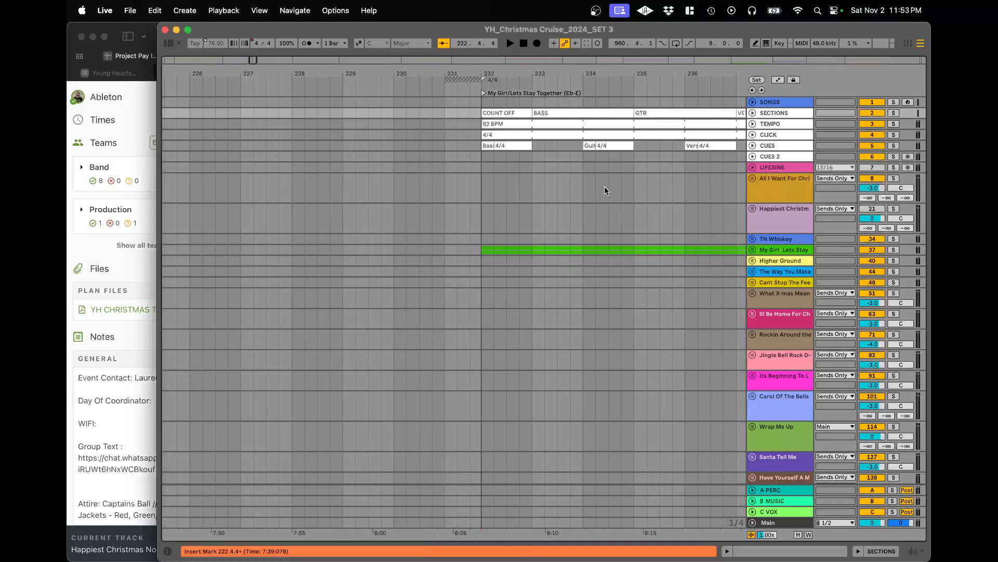
scroll(604, 187, right, 20)
scroll(604, 186, down, 10)
scroll(604, 187, right, 7)
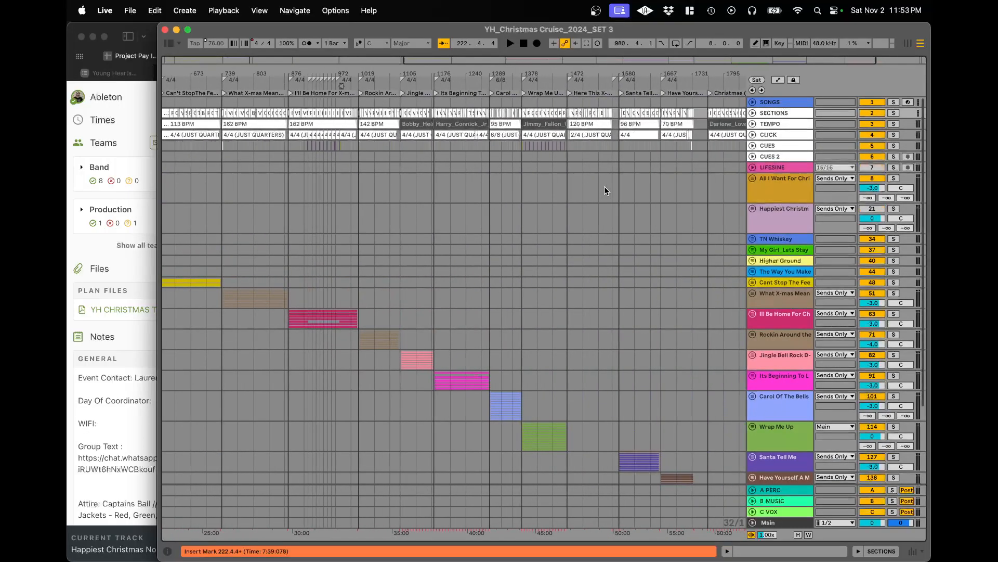
key(super+Tab)
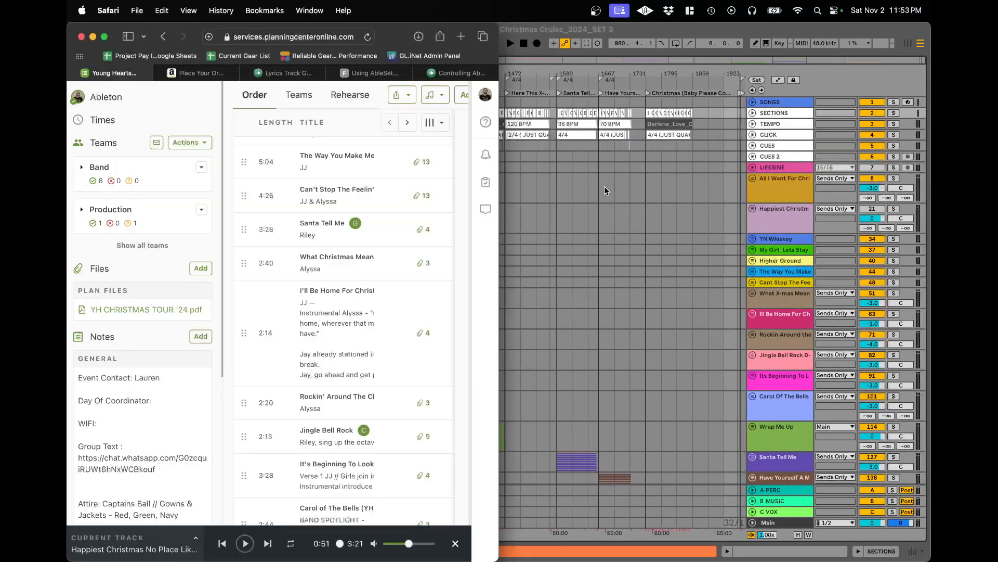
scroll(333, 273, up, 1)
scroll(333, 273, up, 15)
click(619, 218)
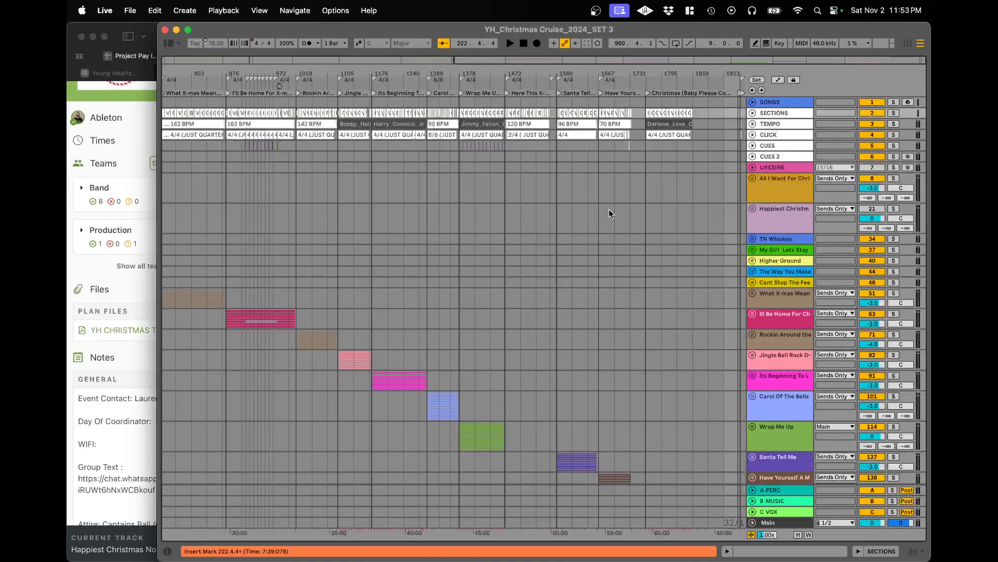
scroll(416, 157, down, 4)
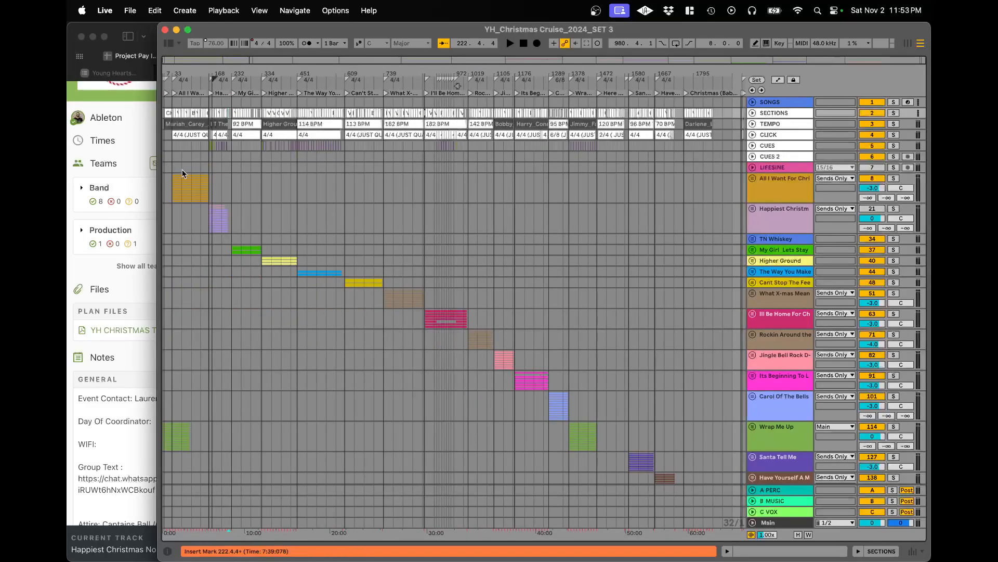
- Check the opening Big Show songs in Planning Center against the start of the Live arrangement
key(super+Tab)
scroll(353, 213, down, 5)
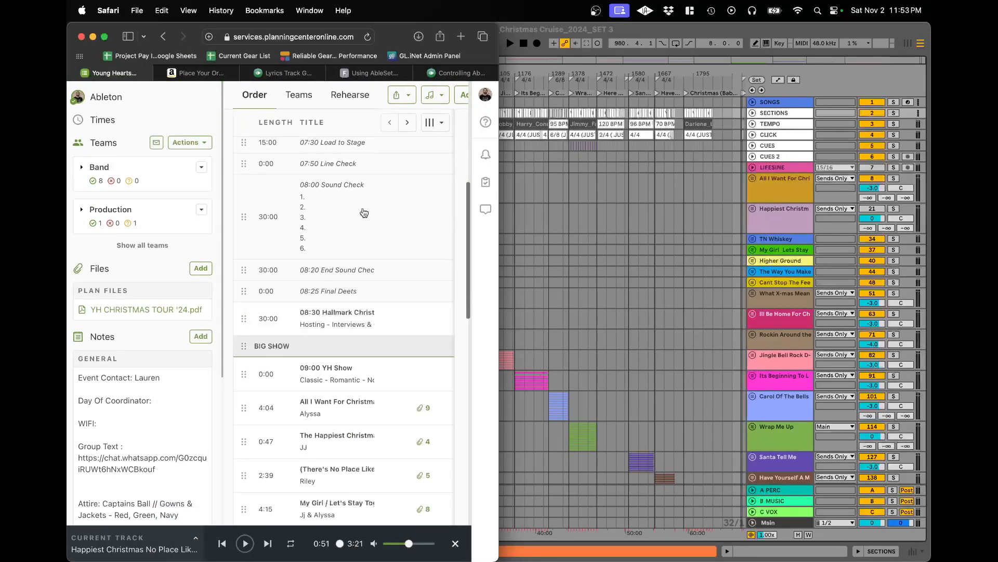
scroll(364, 212, down, 2)
click(536, 239)
click(240, 171)
key(plus)
key(plus)
key(plus)
key(plus)
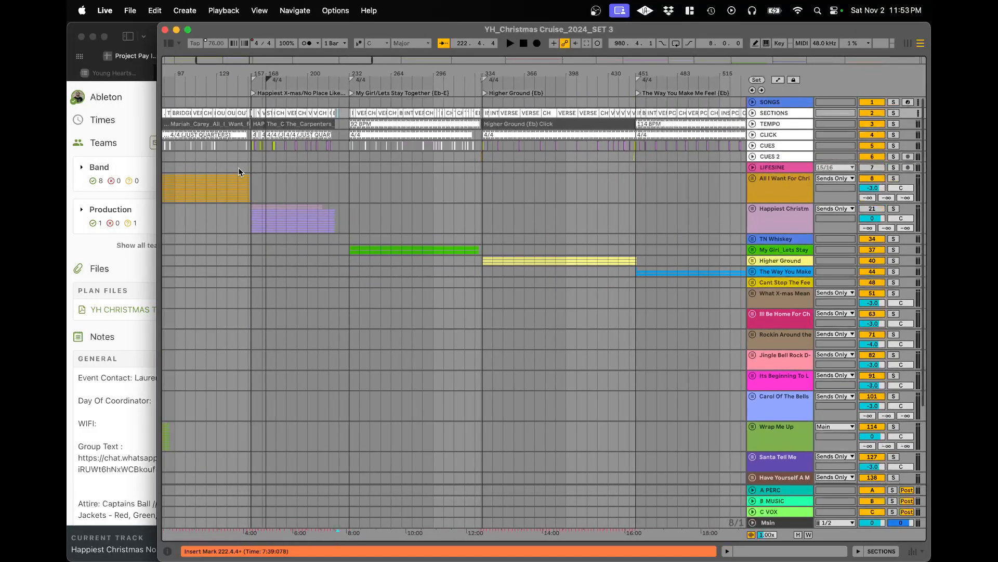
- Compare the order from My Girl / Let's Stay Together through What Christmas Means To Me between Planning Center and the Live arrangement
key(super+Tab)
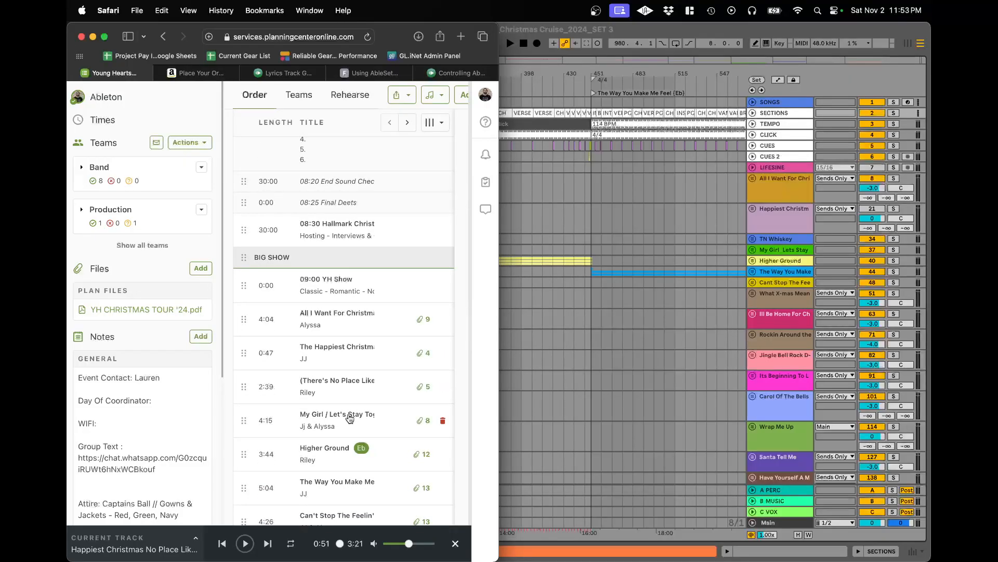
scroll(338, 382, up, 3)
scroll(338, 382, down, 3)
scroll(356, 426, down, 2)
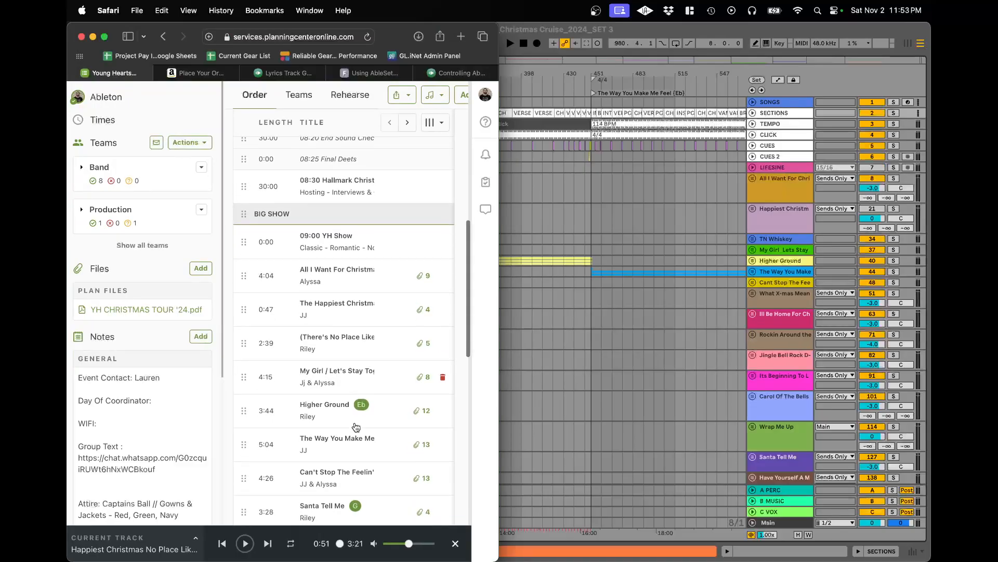
click(593, 201)
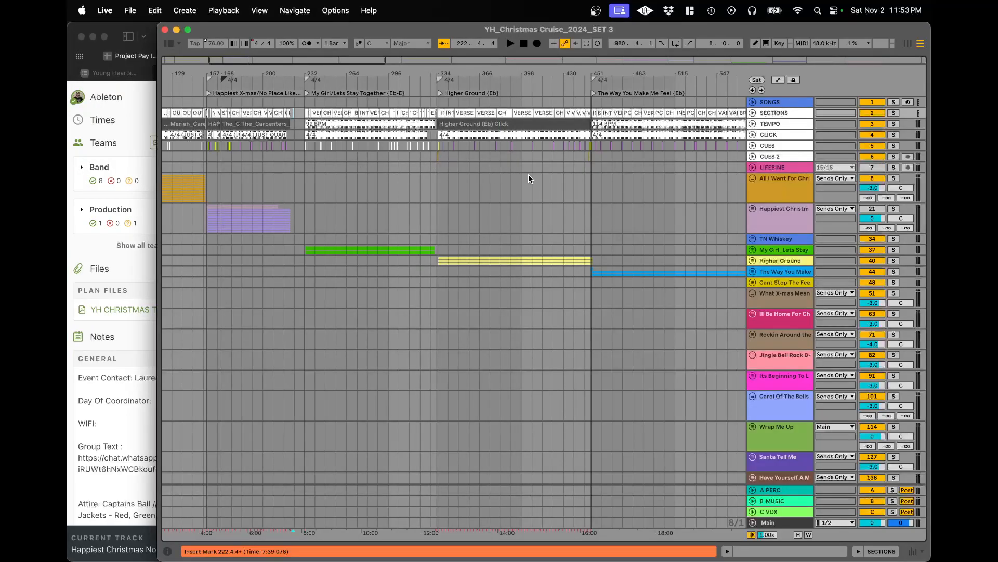
scroll(528, 175, right, 4)
key(super+Tab)
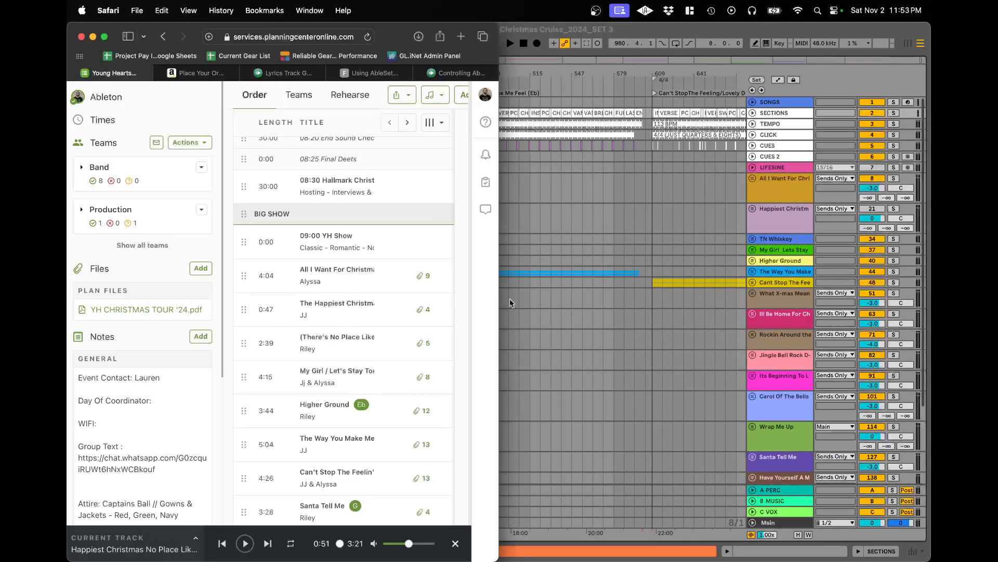
scroll(335, 349, down, 4)
scroll(622, 211, right, 5)
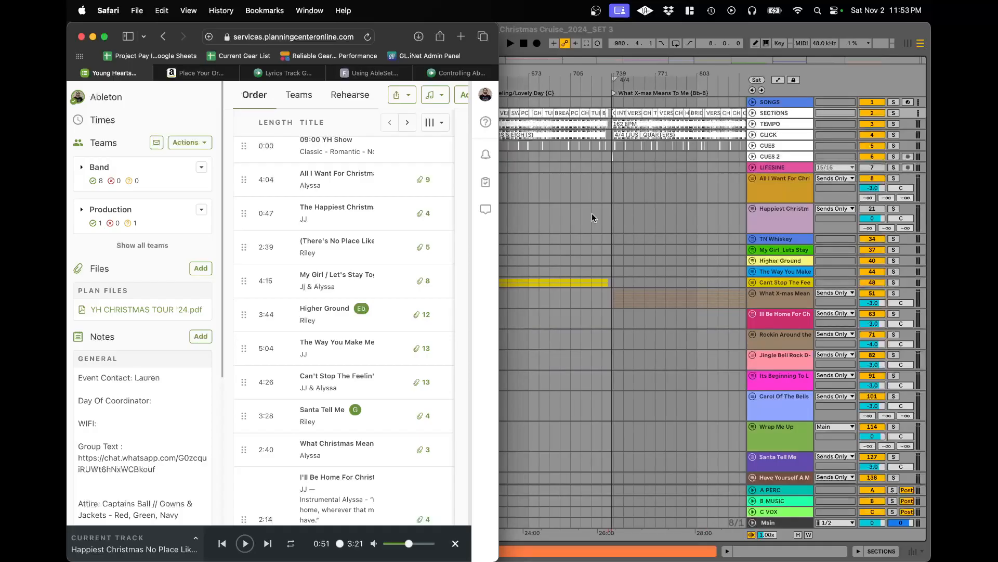
key(super+Tab)
scroll(618, 196, down, 4)
scroll(619, 195, right, 4)
scroll(619, 195, right, 4)
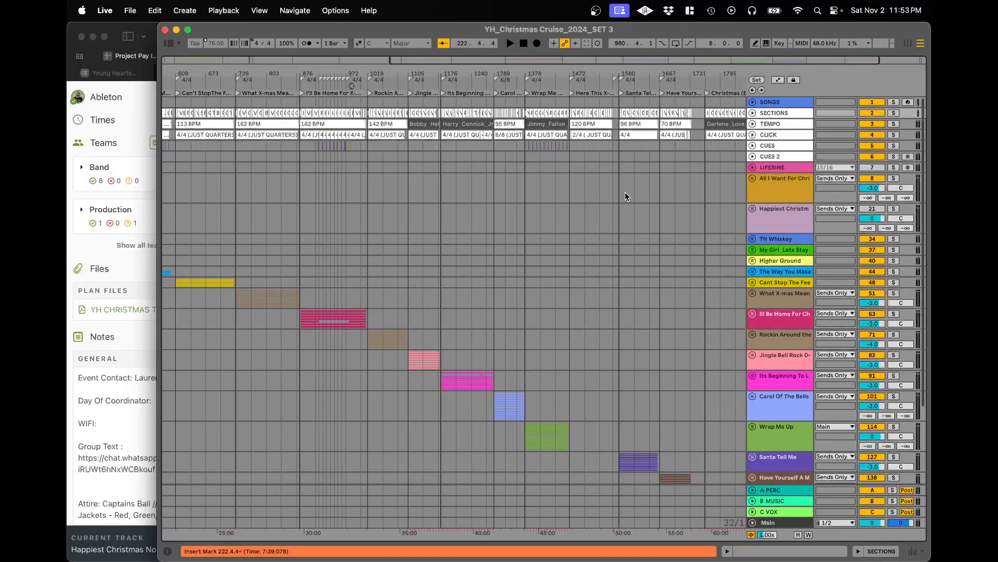
- Select the Santa Tell Me count off section at bar 1579 and check the song's place in the Planning Center order
scroll(614, 156, up, 5)
click(586, 113)
scroll(589, 135, up, 4)
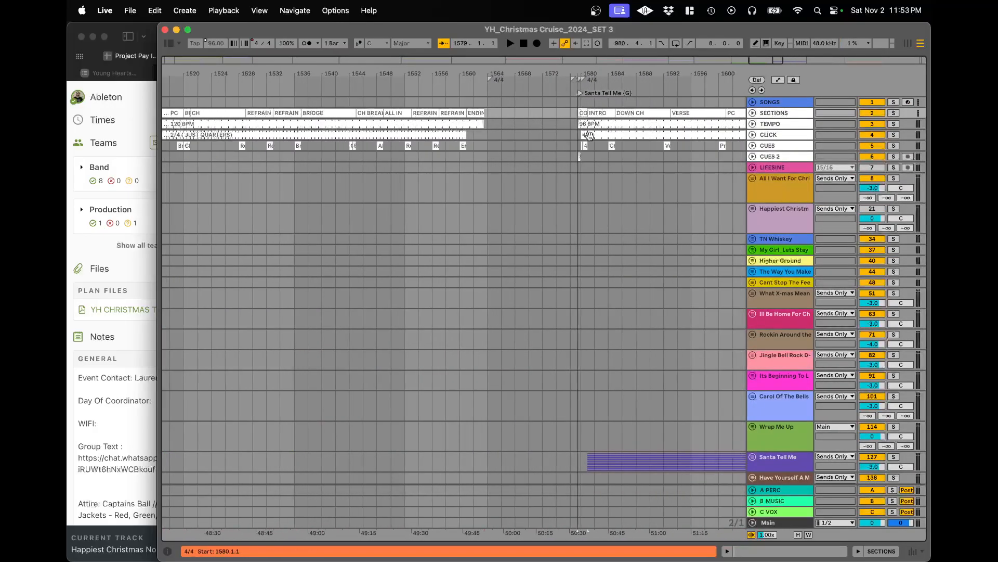
scroll(590, 136, right, 3)
scroll(590, 135, down, 5)
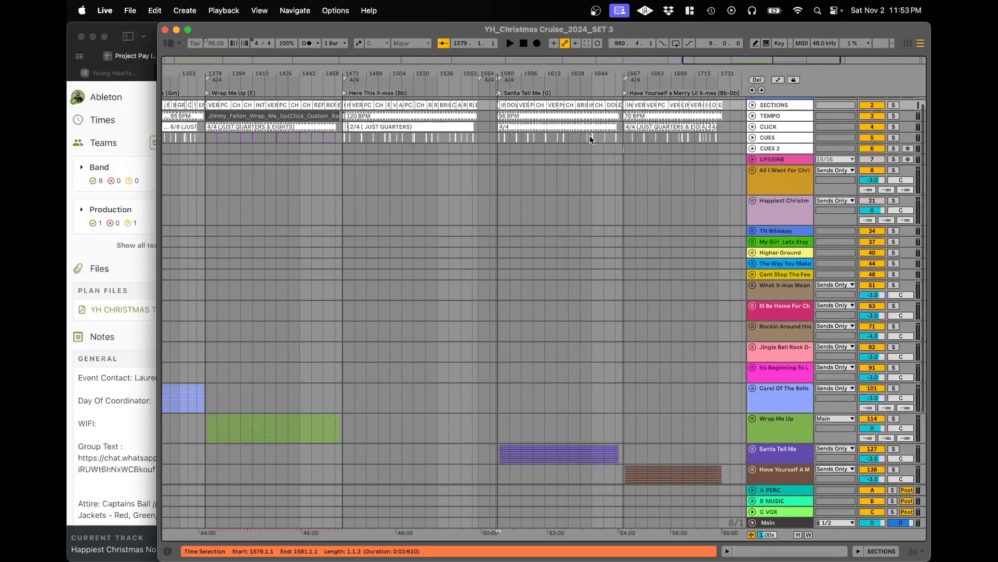
key(super+Tab)
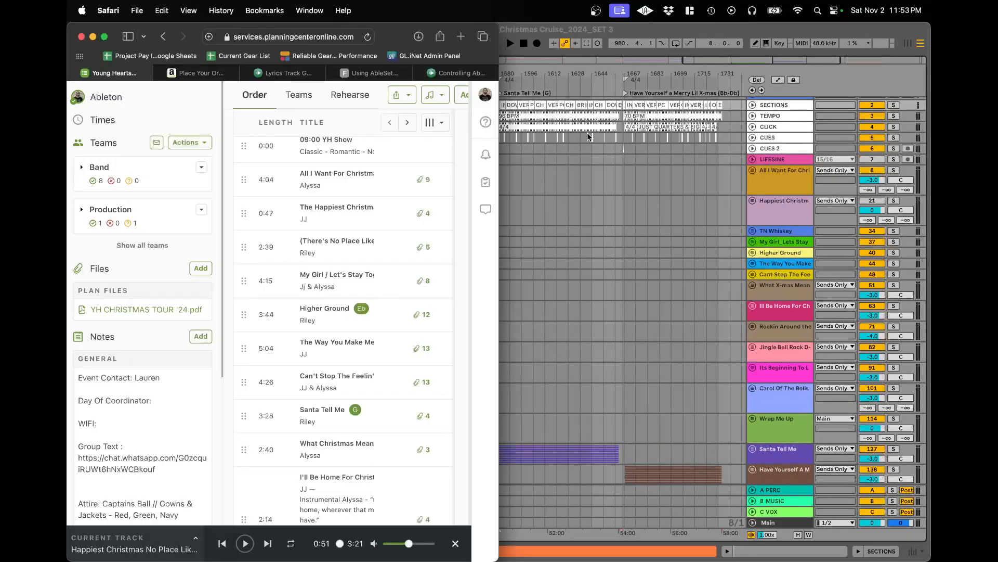
scroll(303, 359, down, 3)
scroll(303, 359, down, 5)
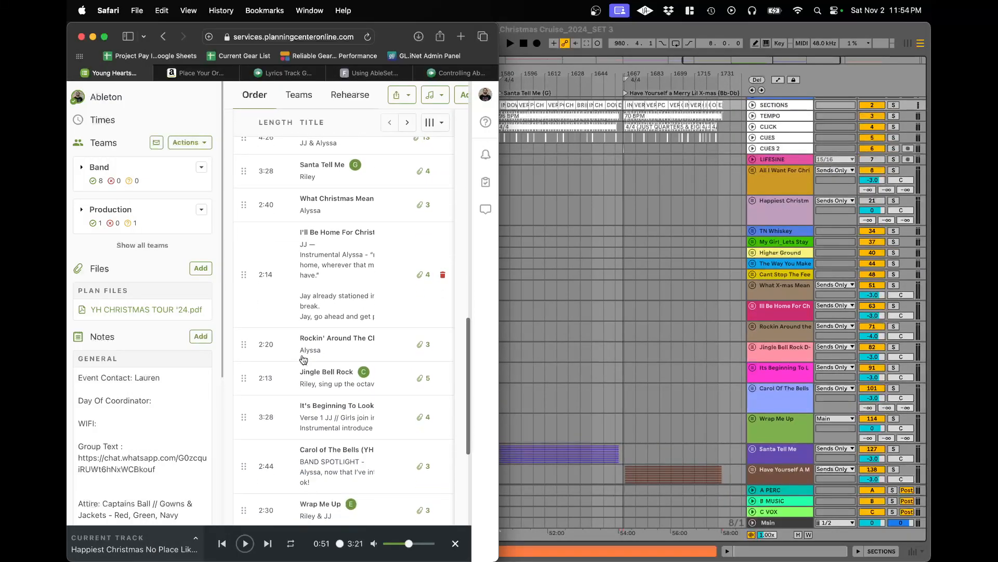
scroll(303, 359, down, 3)
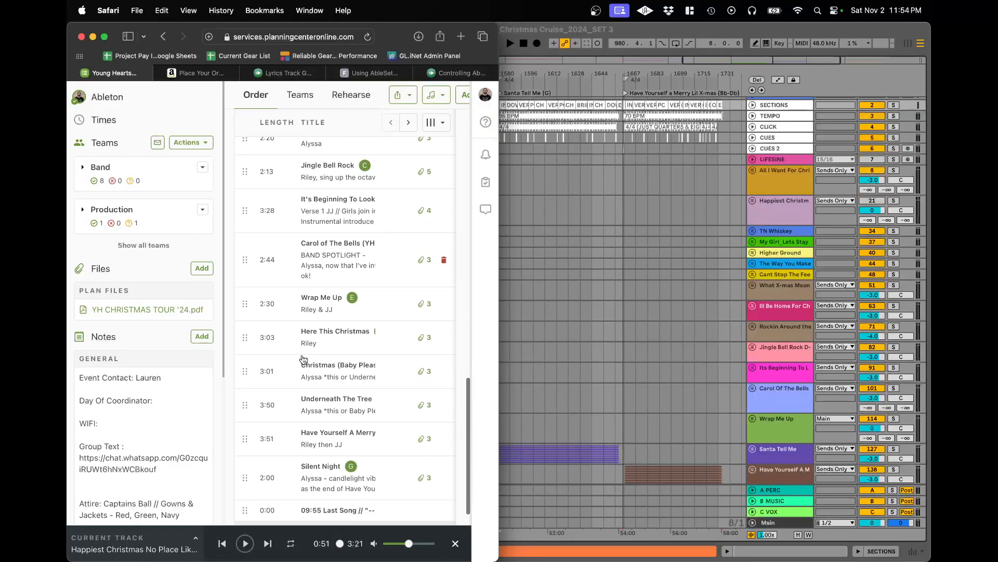
scroll(303, 358, up, 5)
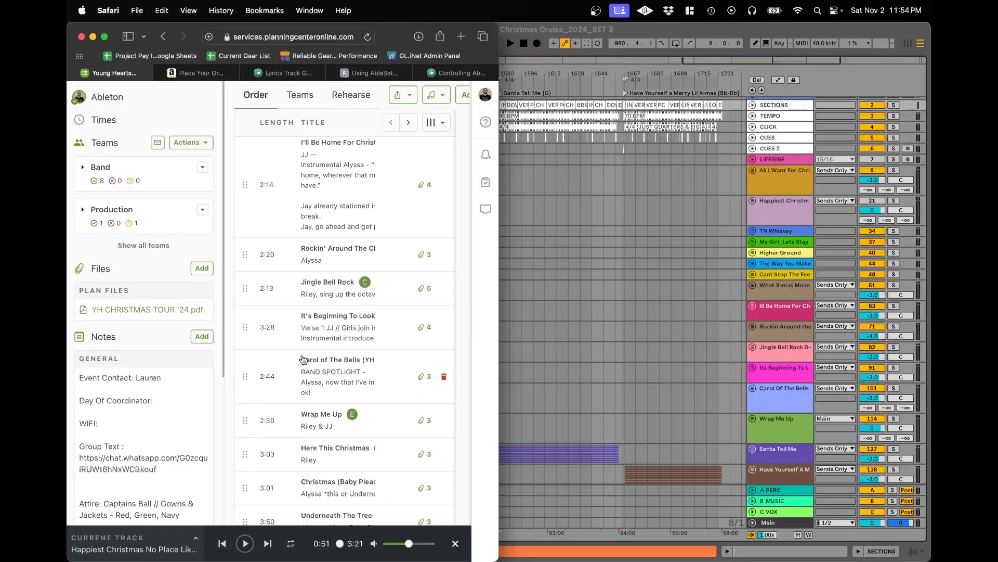
scroll(368, 359, up, 4)
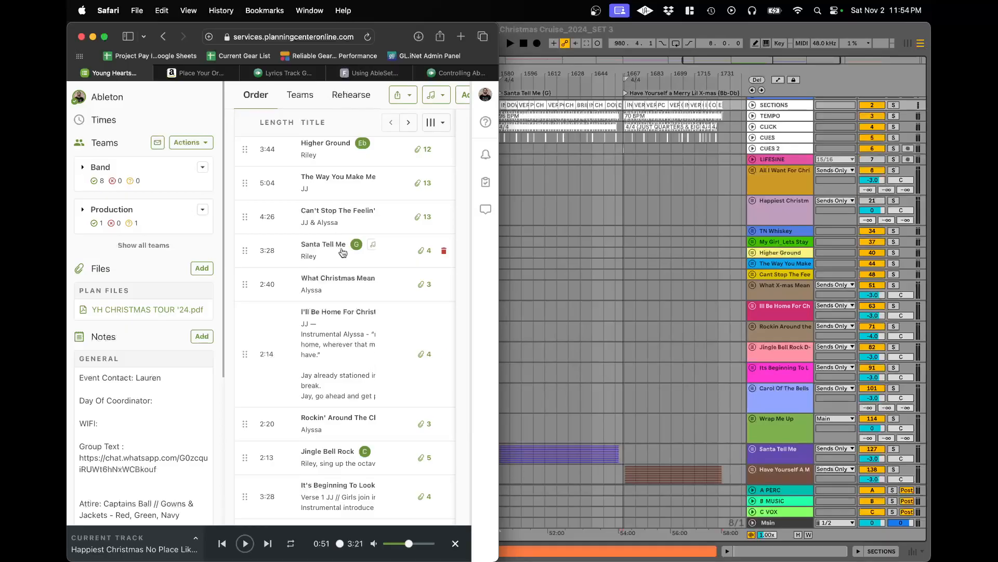
- Cut the whole Santa Tell Me song from bar 1579 to bar 1664, from the sections track through the Santa Tell Me track
click(613, 239)
scroll(511, 127, up, 5)
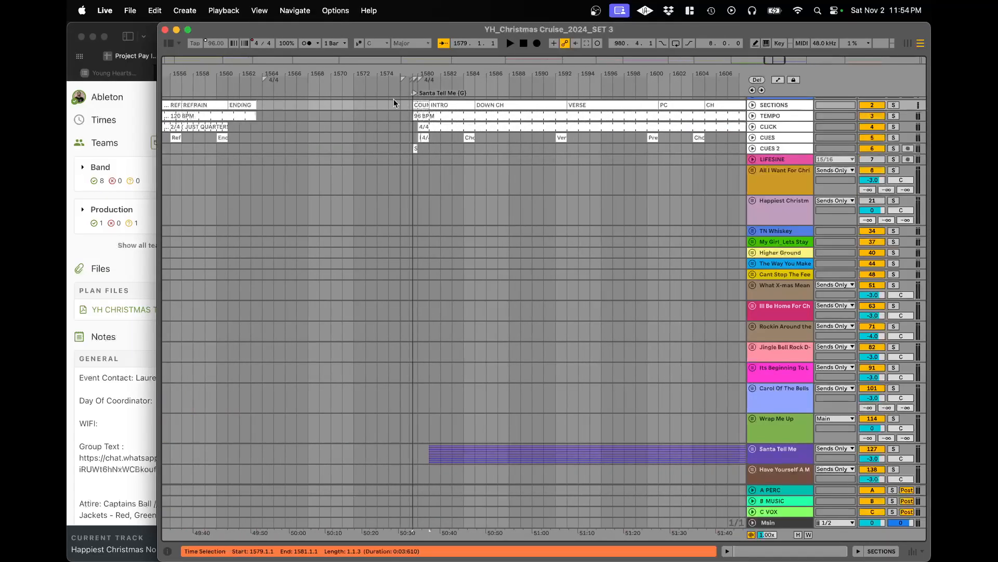
scroll(583, 173, right, 10)
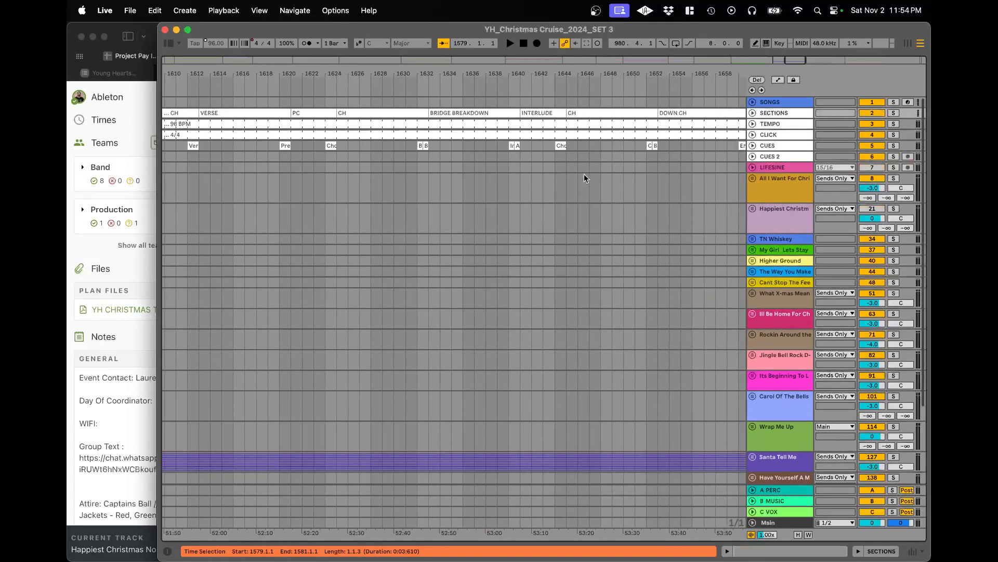
scroll(576, 211, up, 5)
scroll(576, 211, down, 6)
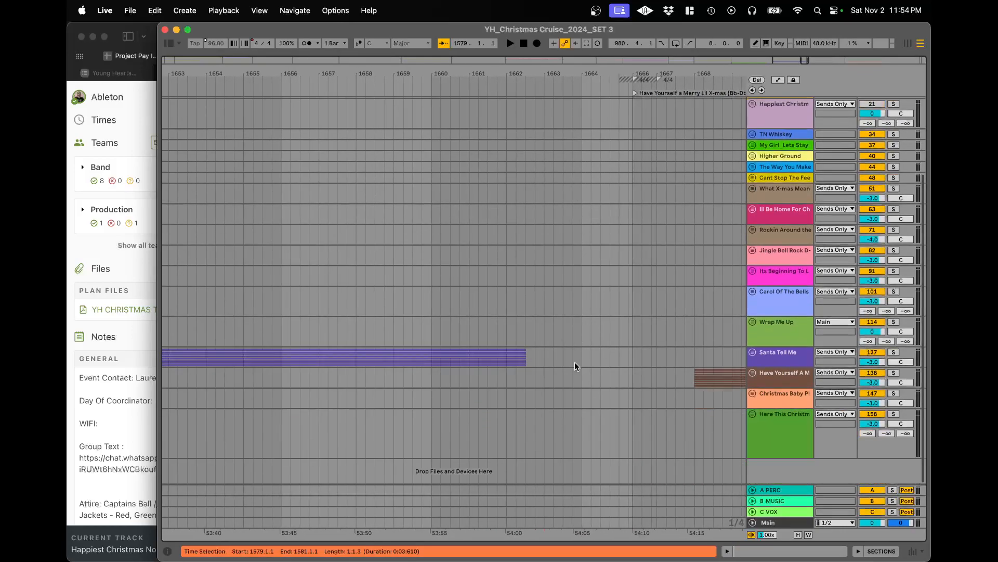
shift+click(581, 363)
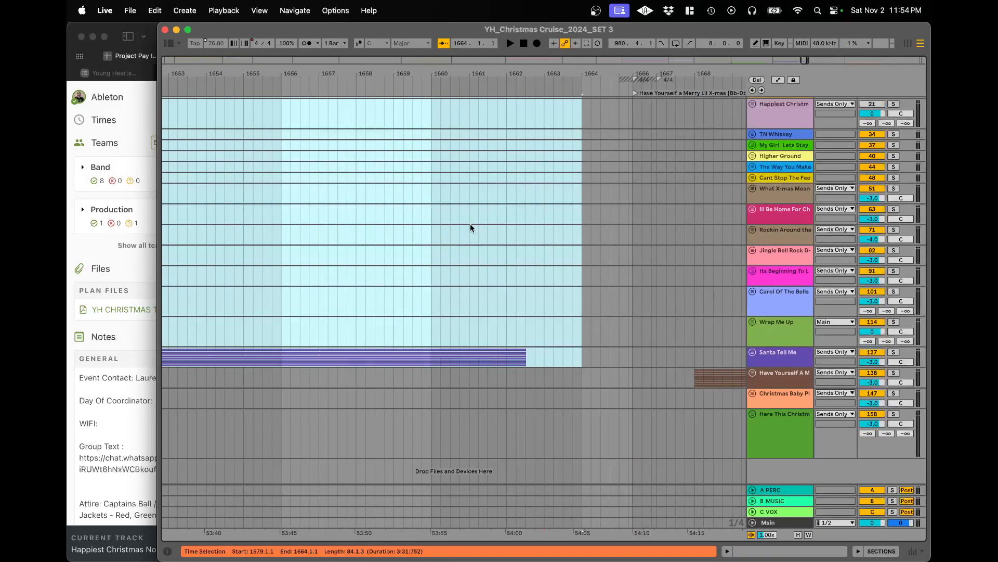
scroll(470, 223, down, 8)
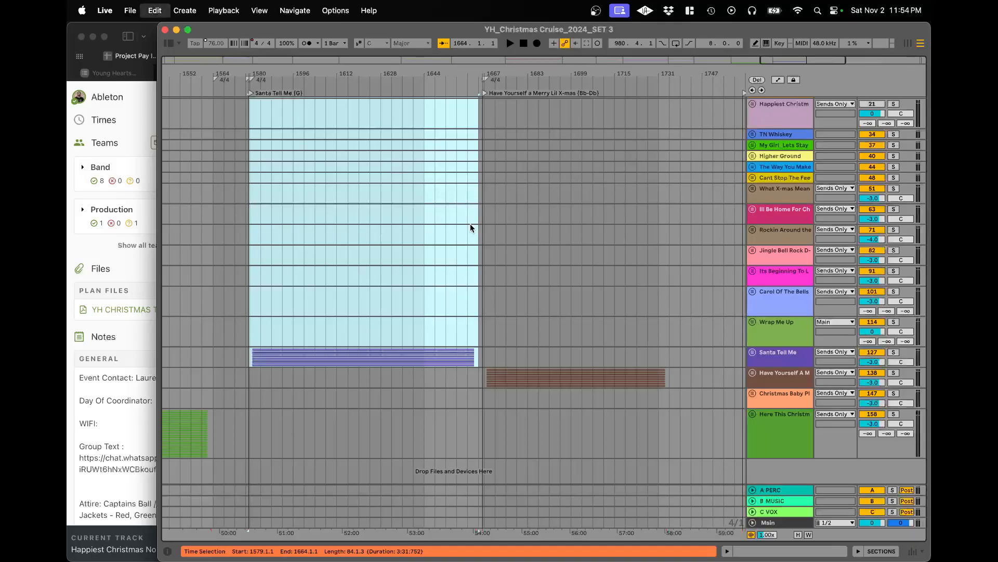
- Paste the cut Santa Tell Me song as inserted time after Can't Stop The Feeling, at 734.3.1 ahead of What X-mas Means To Me
scroll(242, 155, down, 10)
scroll(241, 155, left, 5)
scroll(241, 155, up, 2)
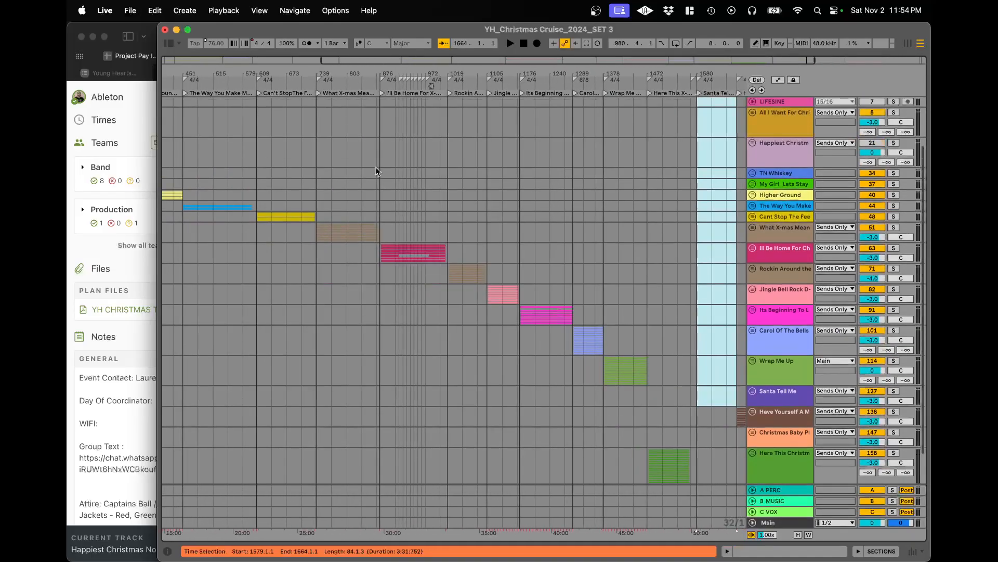
scroll(333, 145, up, 15)
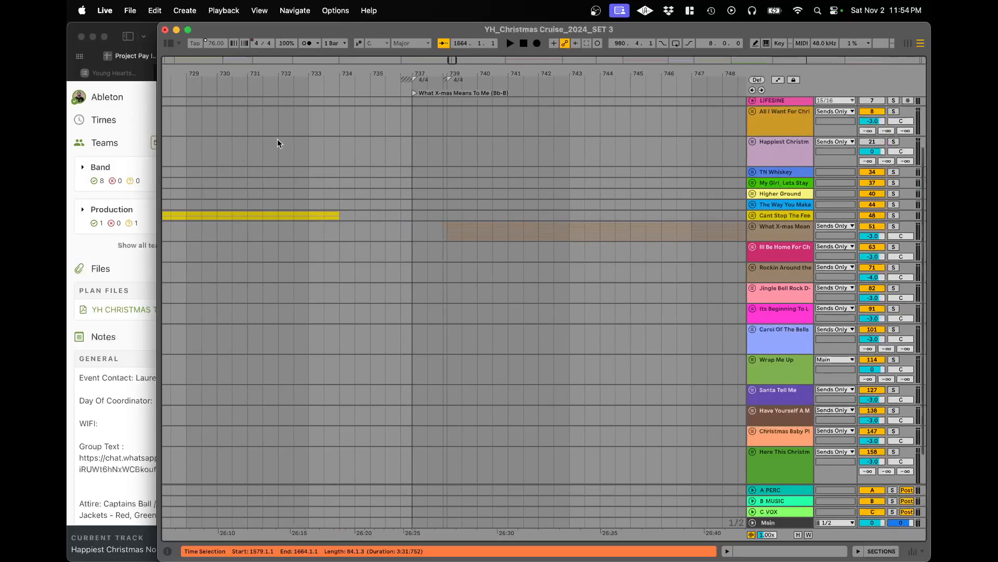
scroll(349, 150, up, 4)
click(351, 114)
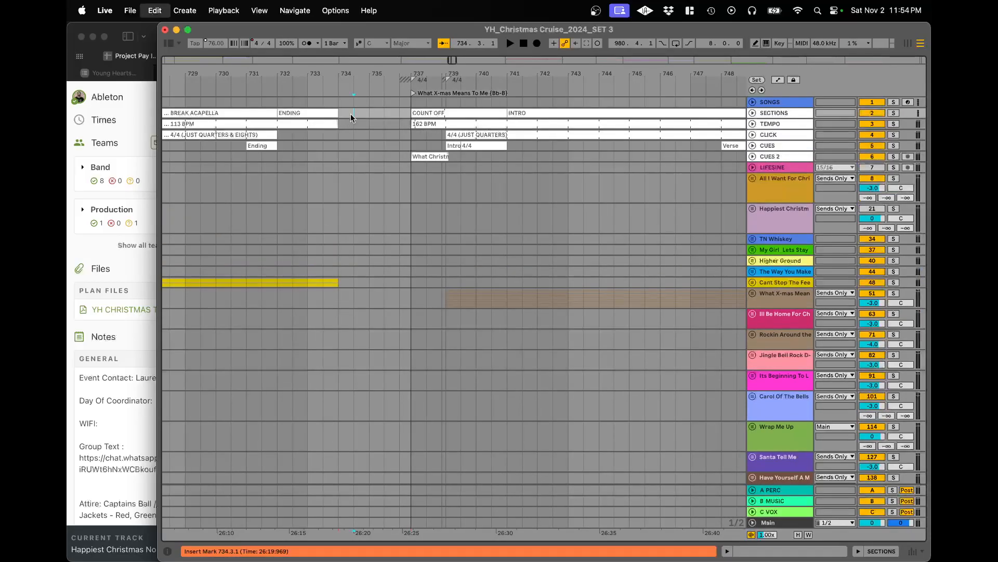
key(super+v)
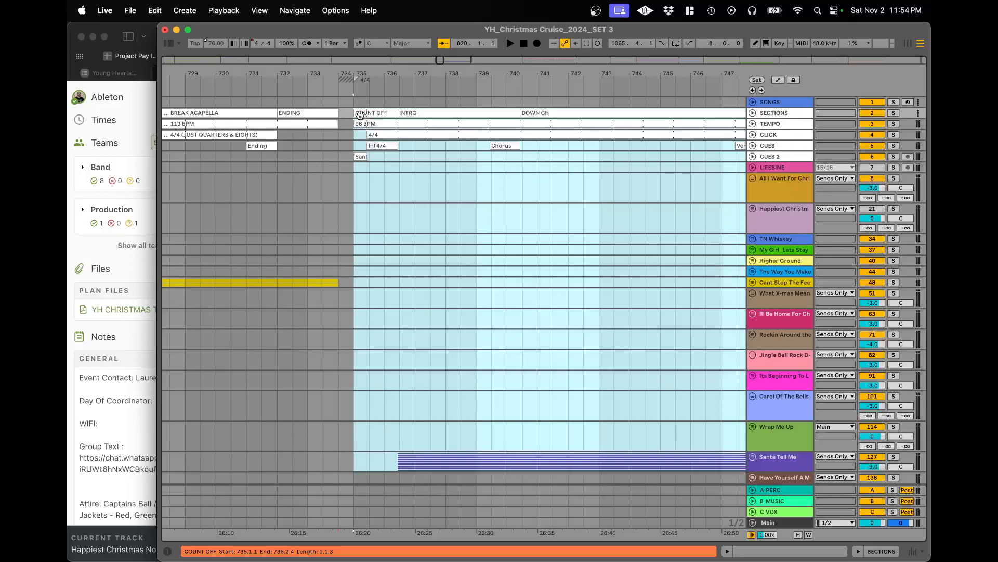
click(361, 115)
click(757, 80)
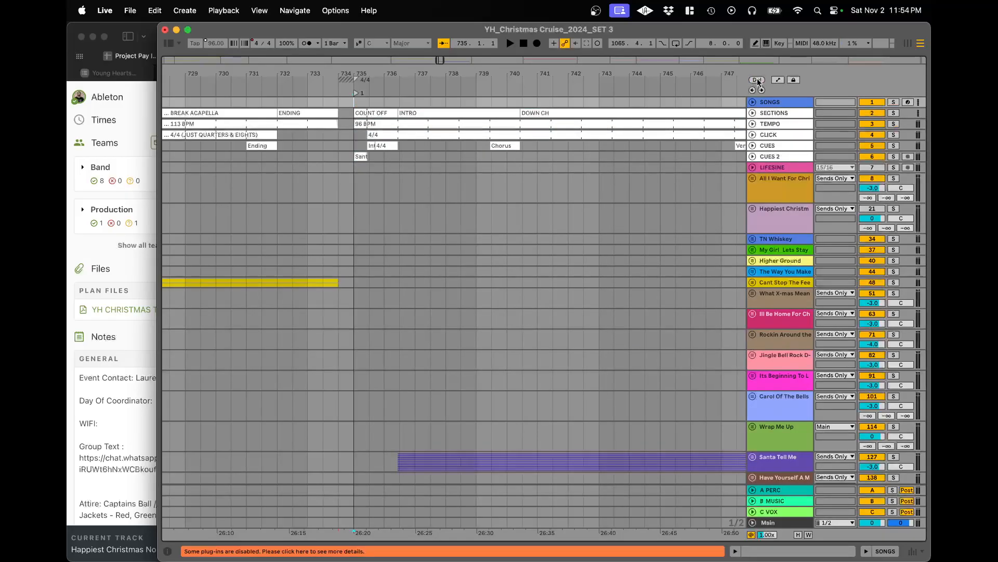
scroll(368, 101, up, 5)
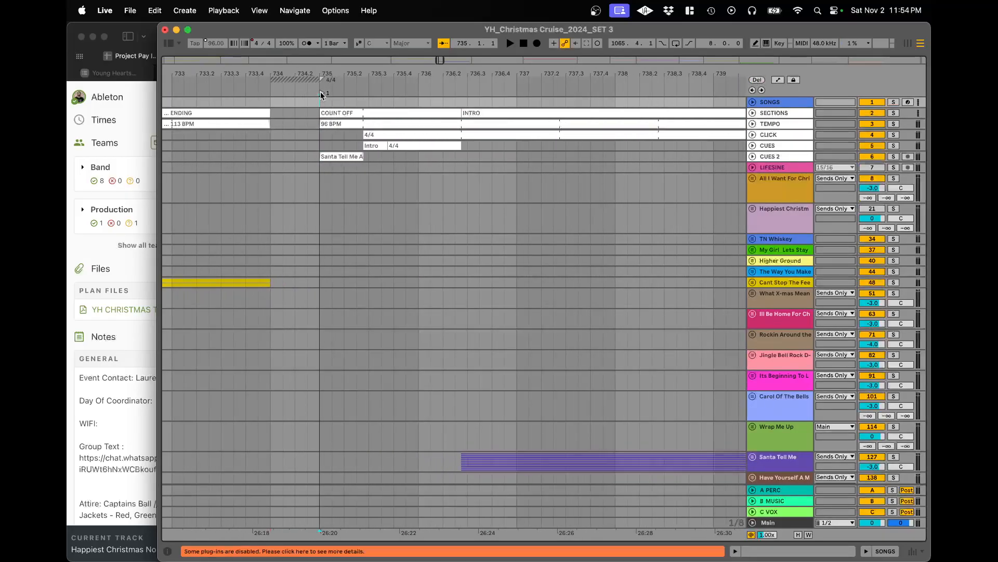
click(321, 94)
key(Delete)
- Insert a 4/4 time signature change right after the Santa Tell Me count off, where the intro cue starts
scroll(398, 148, down, 10)
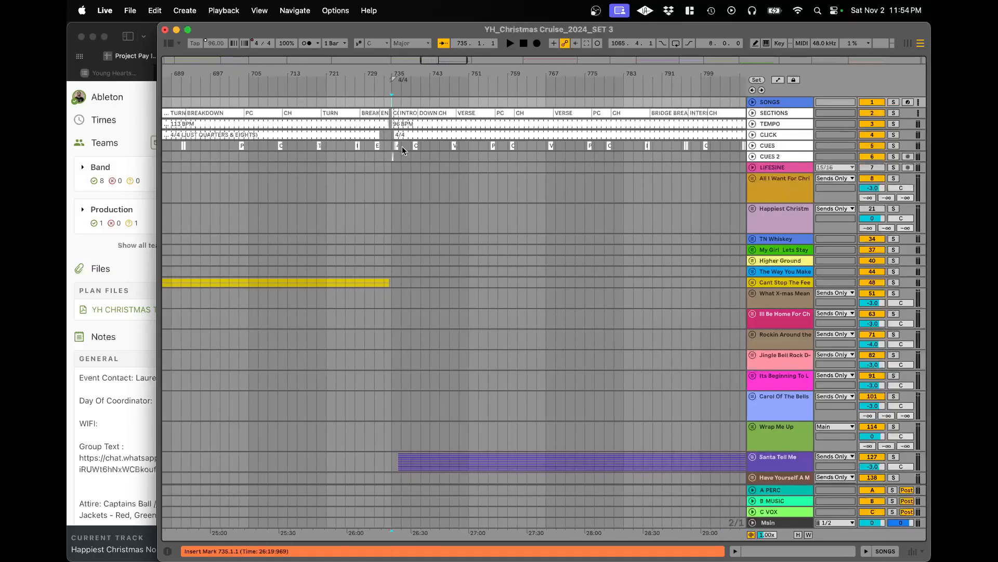
scroll(403, 150, up, 10)
scroll(259, 90, up, 10)
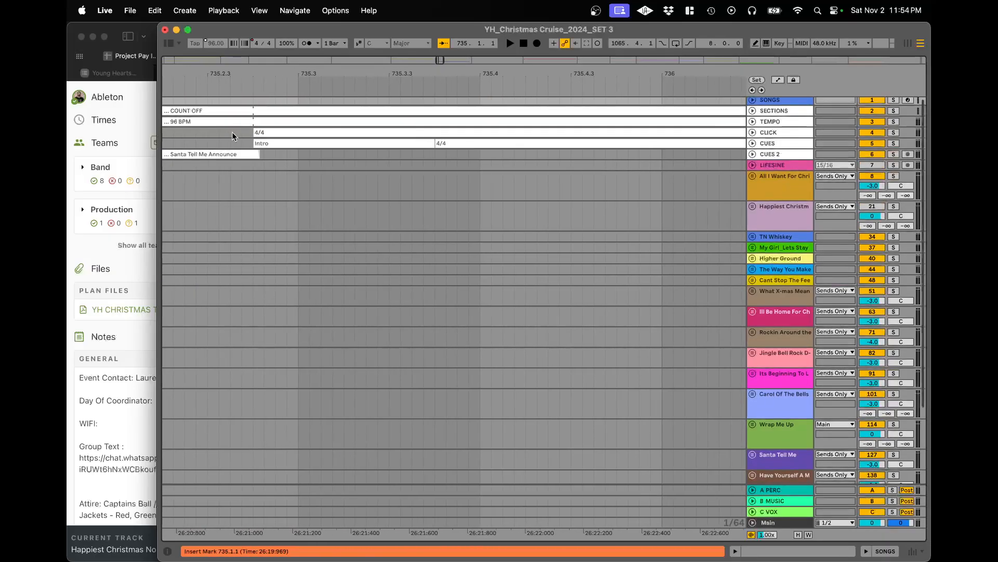
right_click(259, 90)
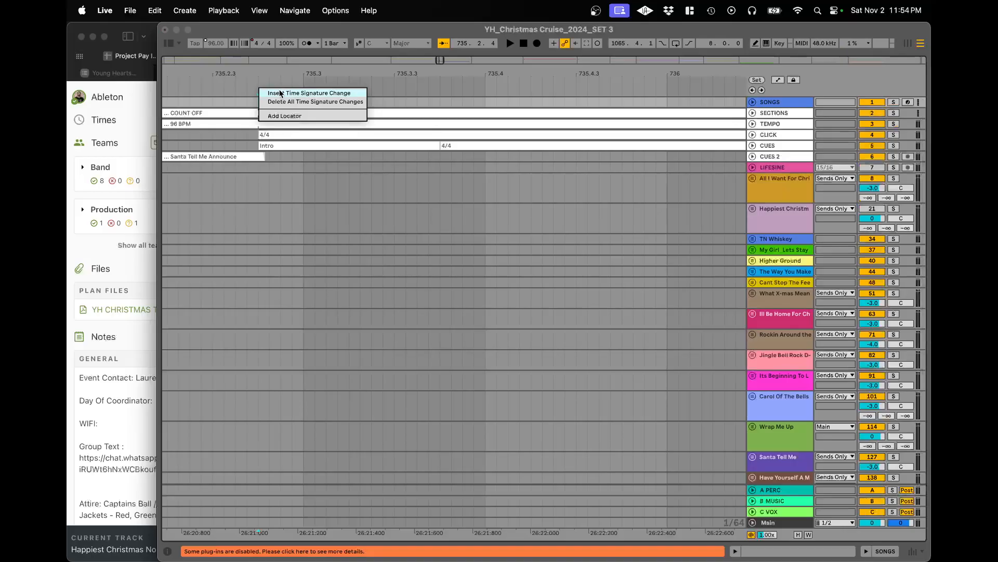
click(280, 89)
scroll(296, 131, down, 10)
scroll(296, 131, down, 15)
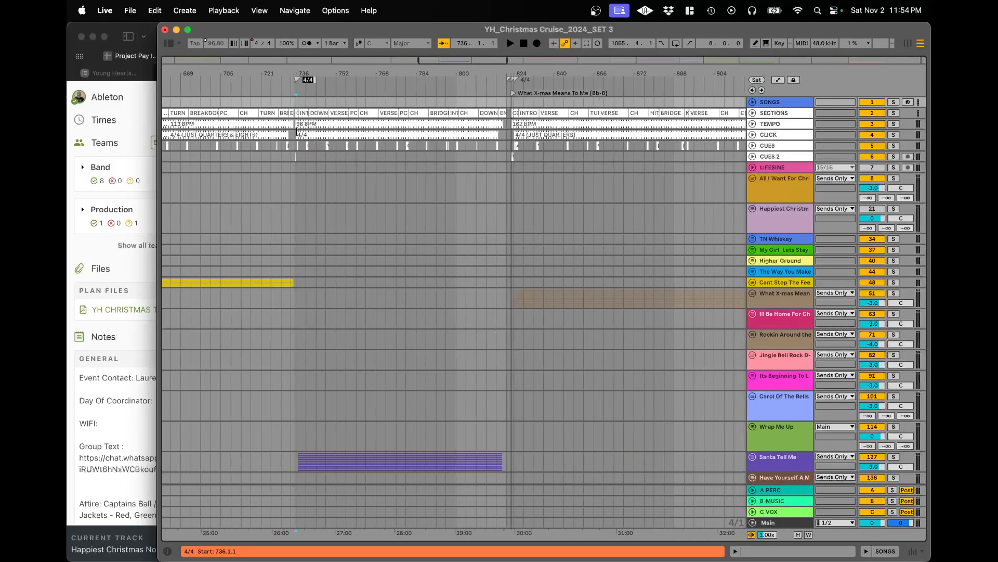
- Delete the leftover Santa Tell Me (G) locator and the time signature changes at the song's old position around bars 1662 to 1664
scroll(562, 155, right, 5)
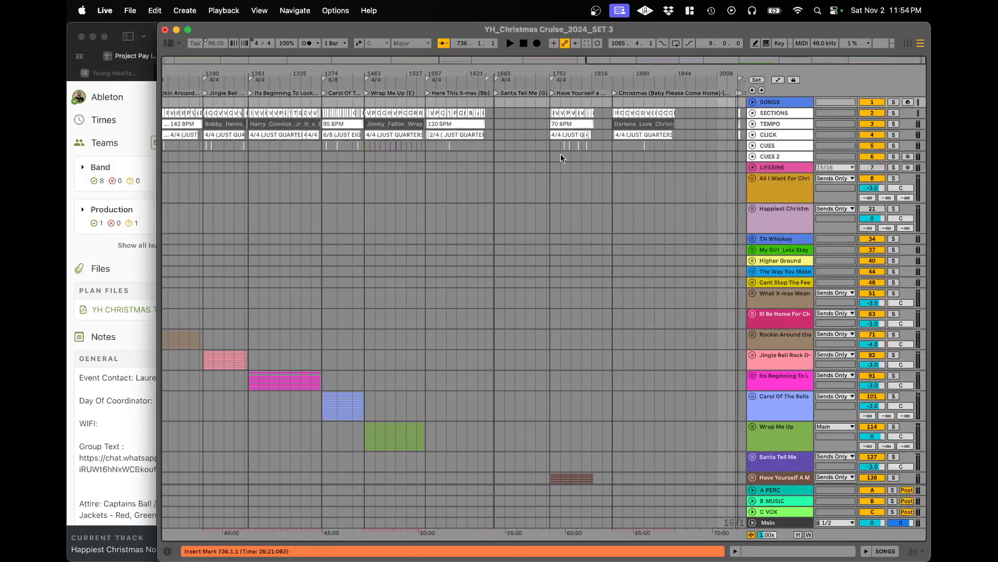
scroll(477, 110, up, 10)
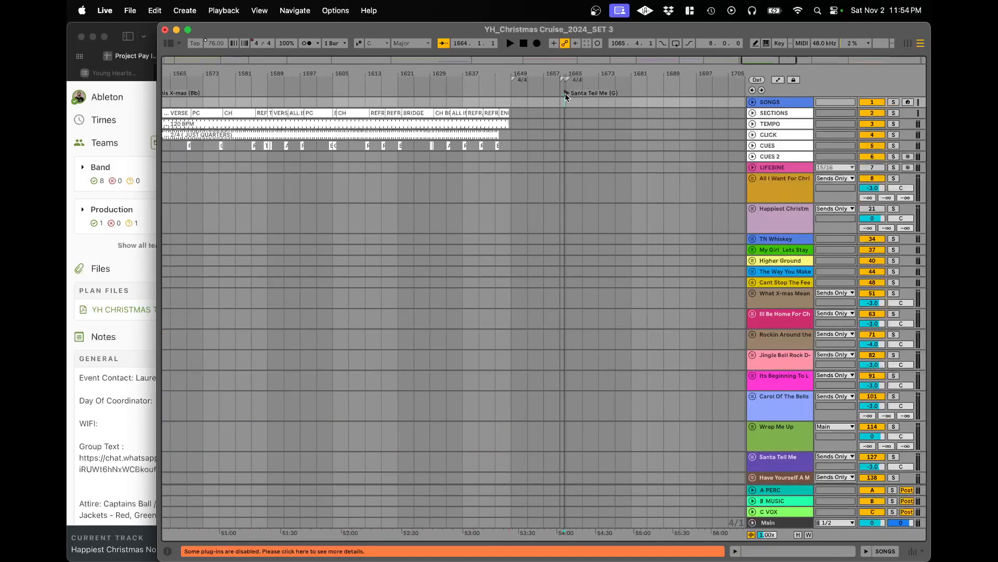
key(Delete)
click(567, 82)
key(Delete)
key(Delete)
click(567, 82)
key(Delete)
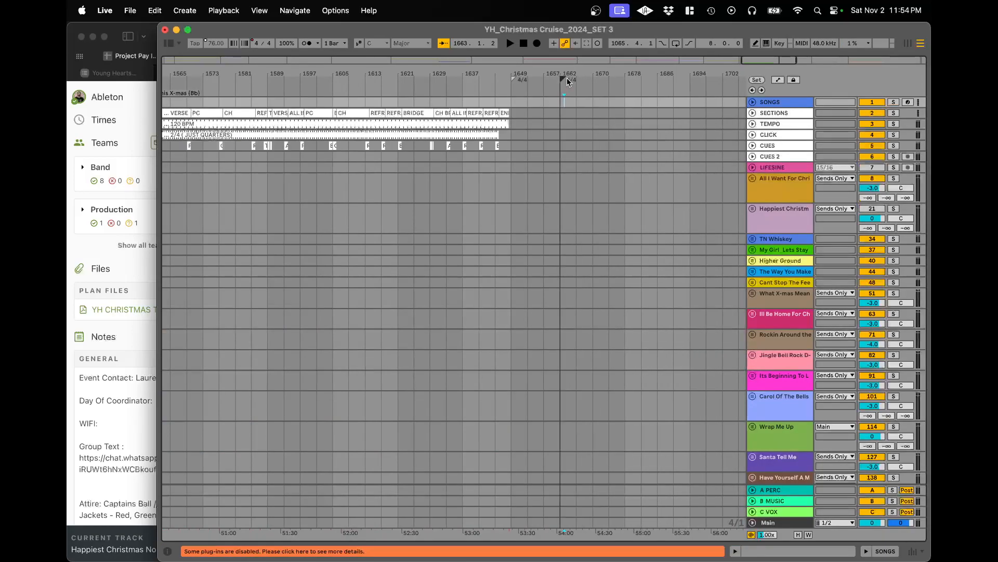
key(Delete)
scroll(553, 122, down, 10)
scroll(552, 125, left, 1)
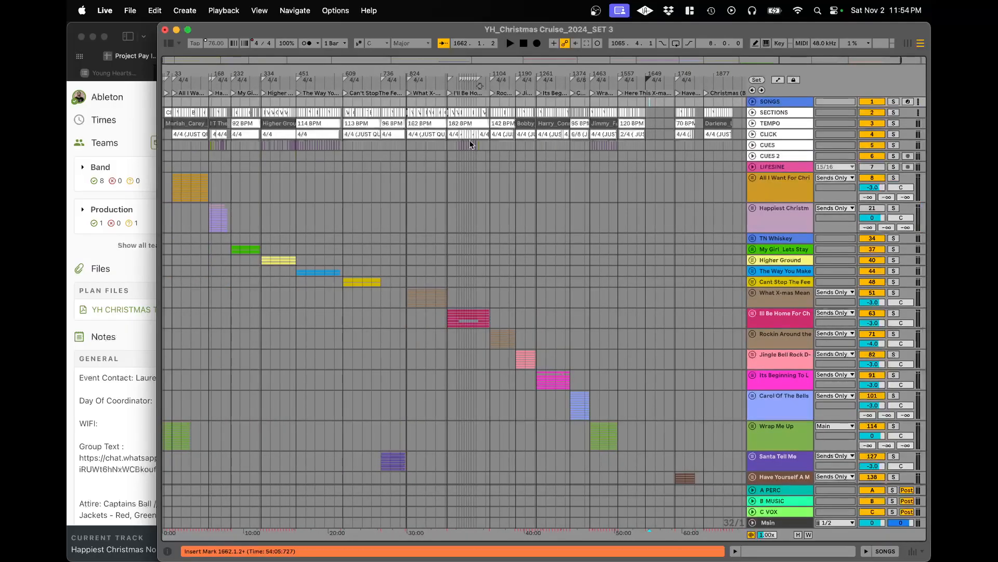
- Add a locator at 735.1.1, at the start of the Santa Tell Me count off, and name it Santa Tell Me (G)
scroll(516, 139, up, 5)
scroll(516, 140, left, 10)
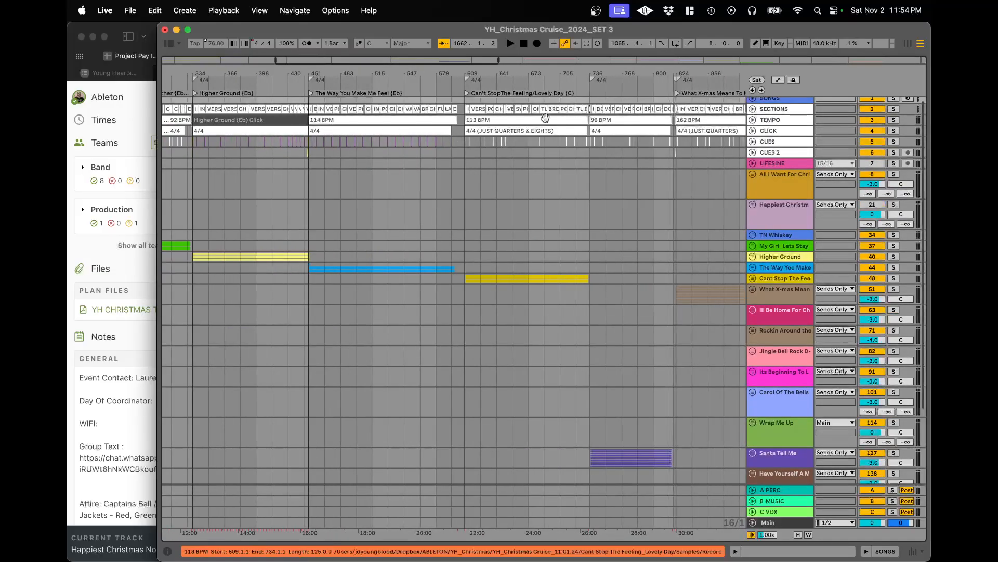
drag(600, 69, 599, 208)
scroll(317, 119, right, 5)
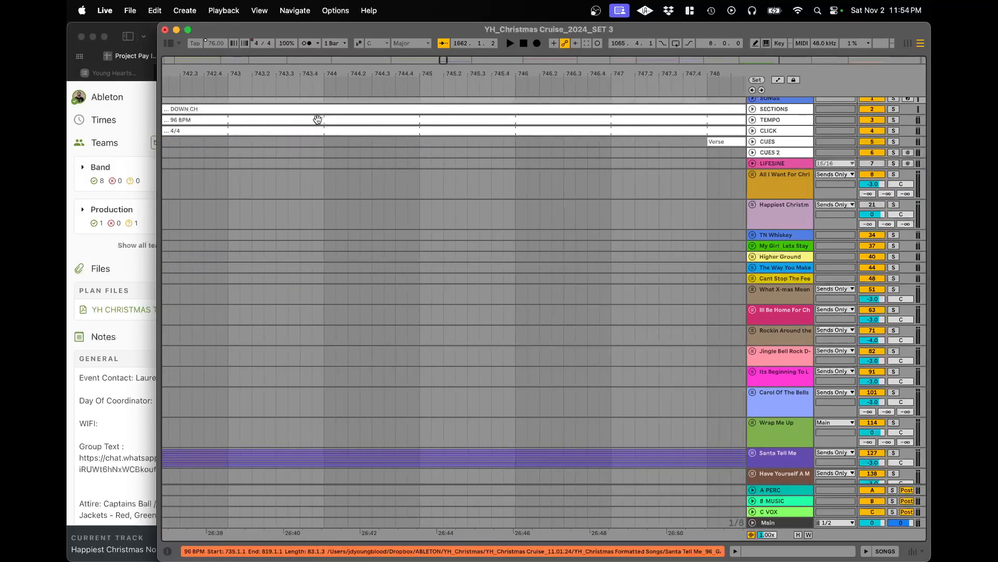
scroll(318, 119, left, 5)
click(280, 127)
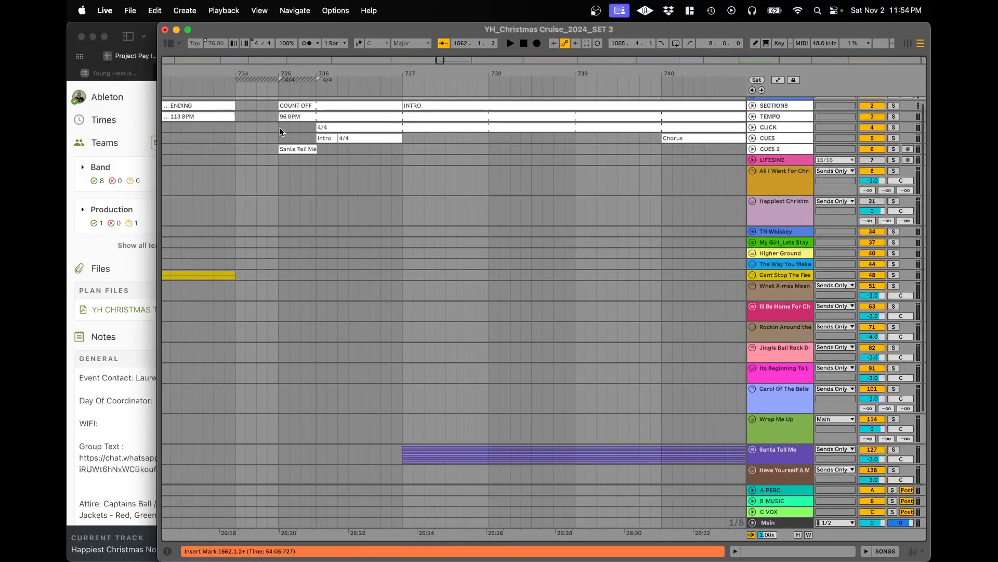
scroll(279, 127, down, 1)
click(757, 80)
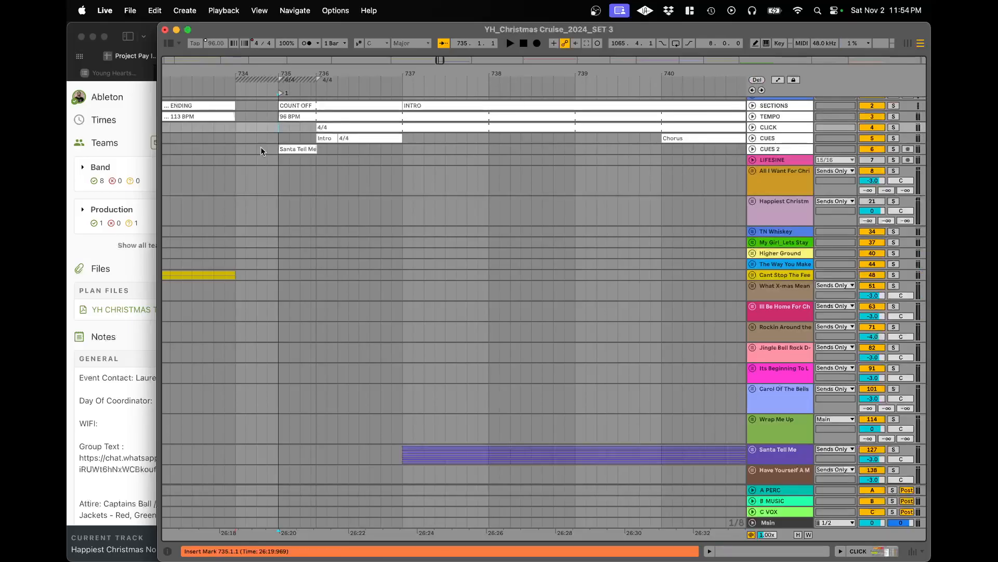
click(281, 94)
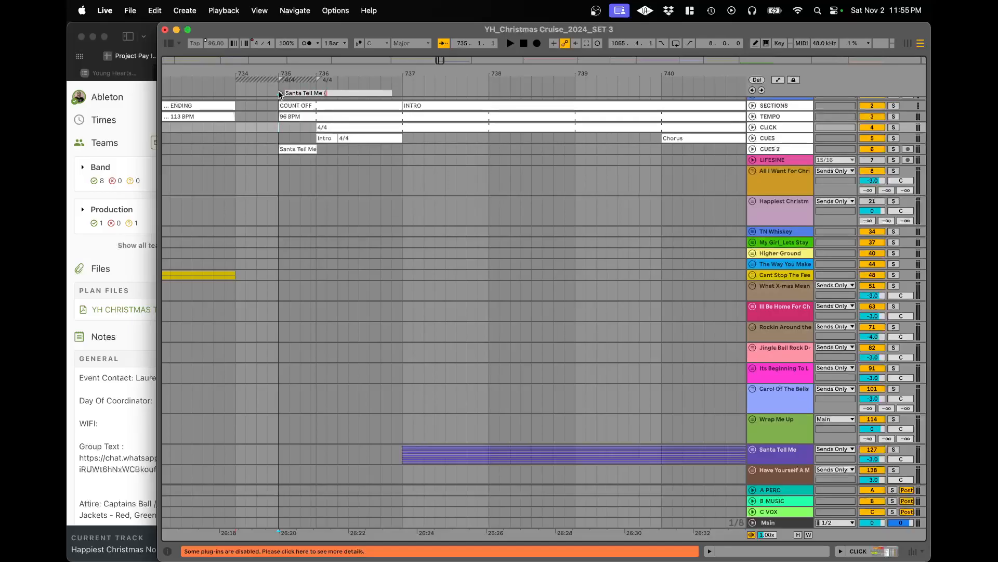
text())
key(Return)
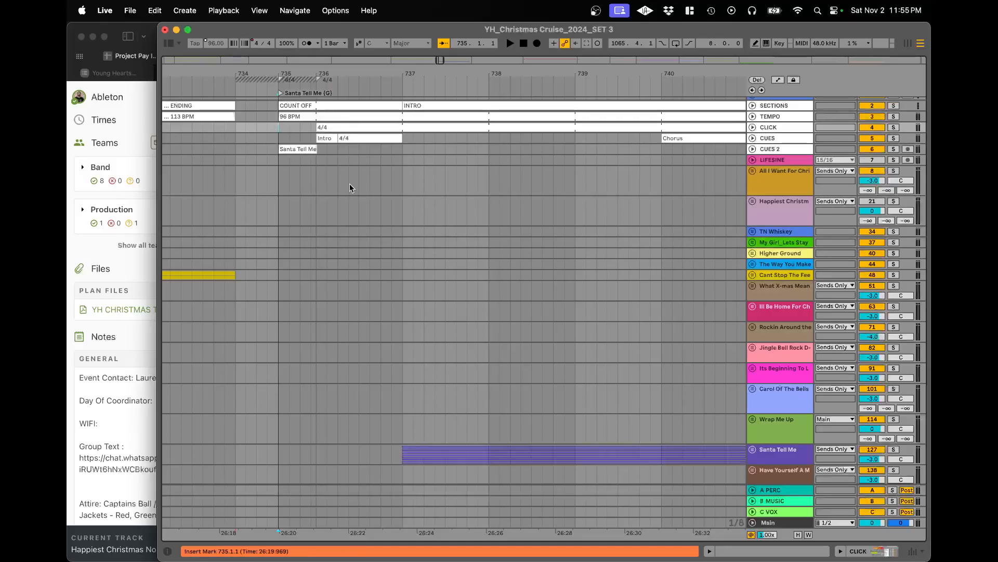
- Save the current Live set with the relocated Santa Tell Me song
key(minus)
key(minus)
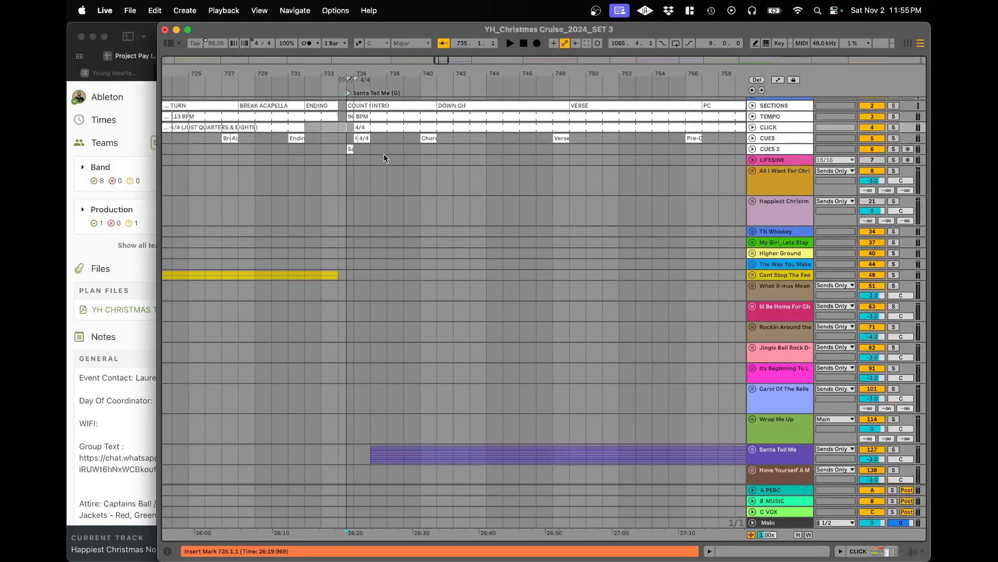
double_click(349, 149)
click(438, 170)
key(minus)
key(minus)
key(minus)
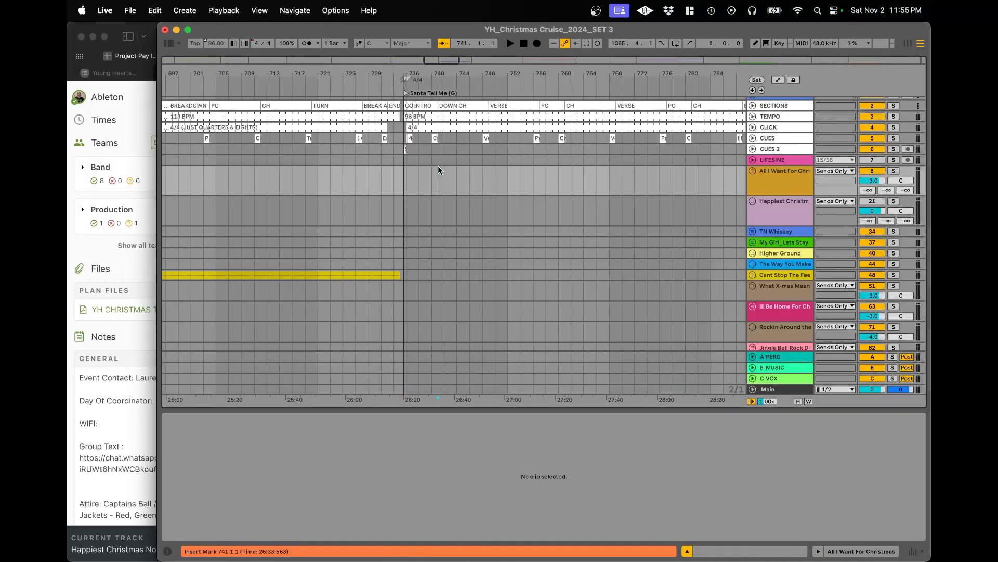
key(super+s)
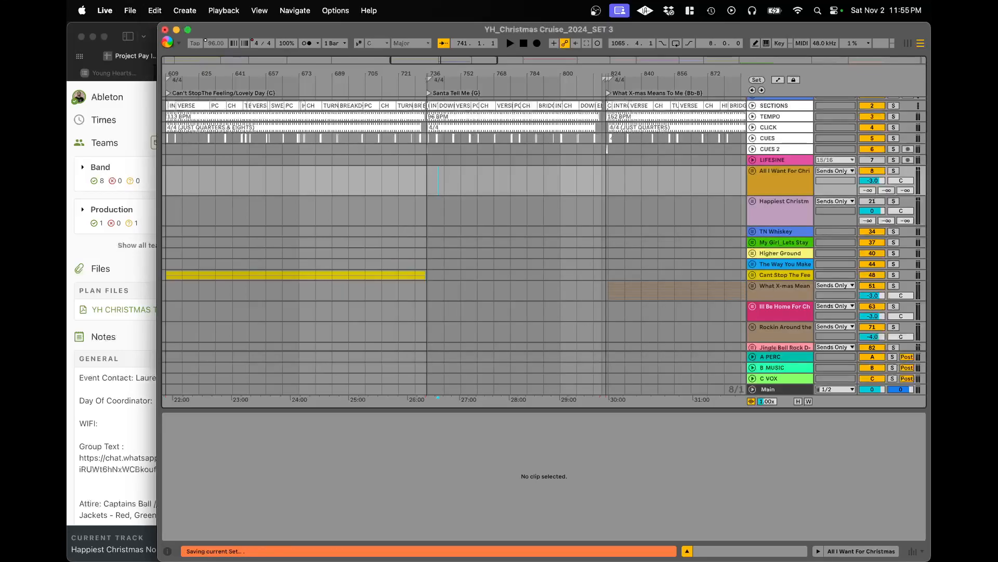
click(168, 44)
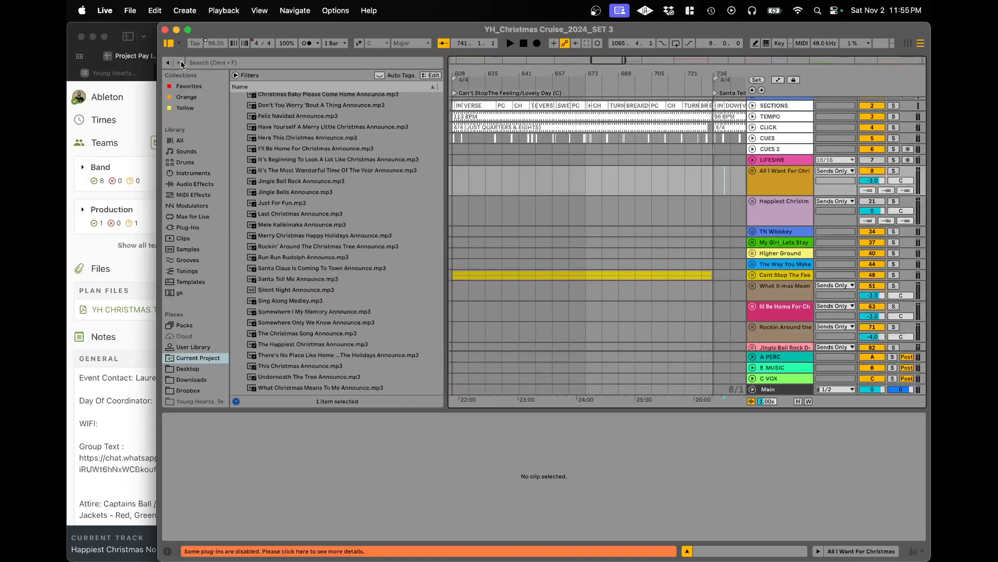
- Compare the order from Santa Tell Me through Have Yourself A Merry Little Christmas between Planning Center and the Live arrangement
click(111, 252)
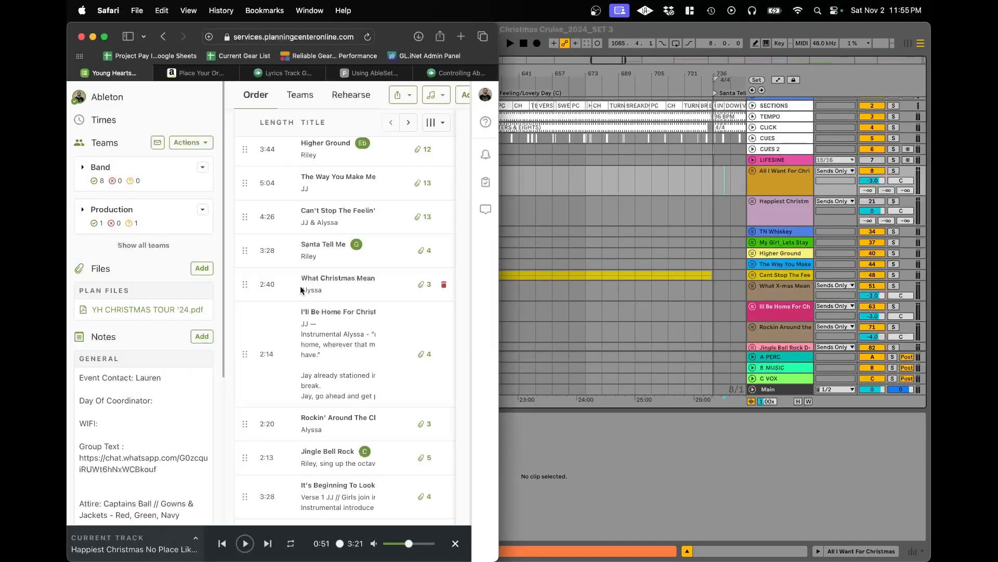
scroll(331, 400, down, 2)
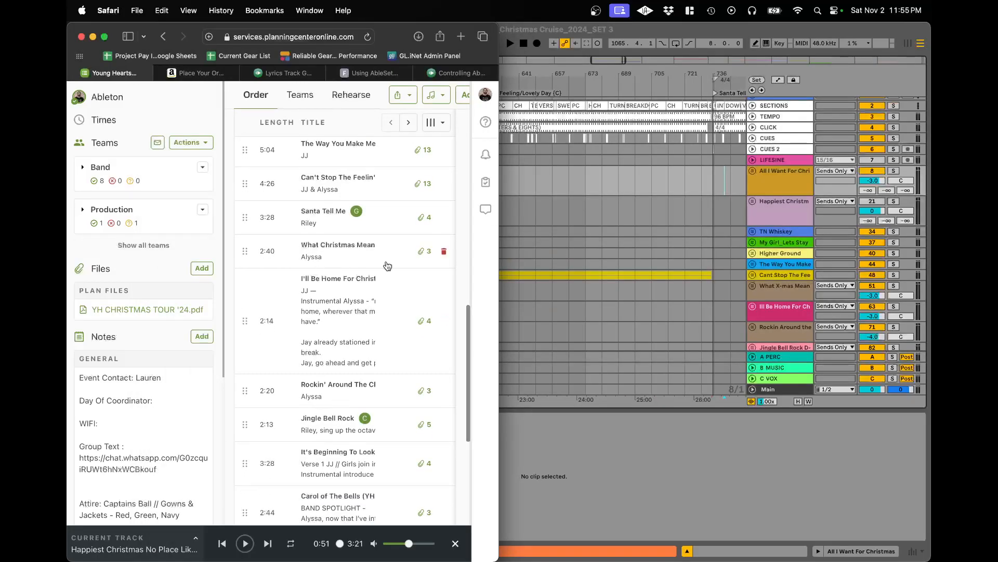
click(530, 217)
scroll(553, 199, down, 3)
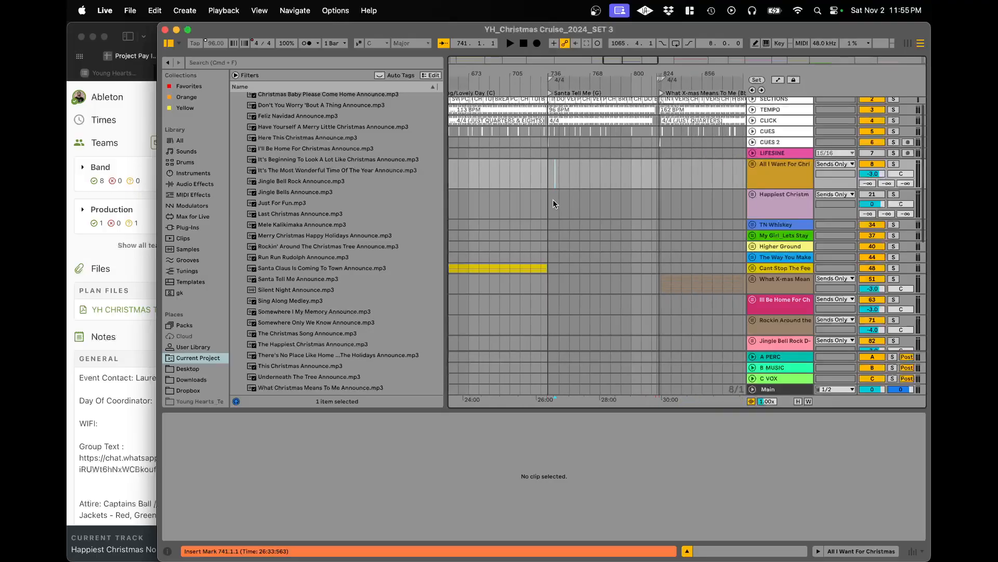
scroll(554, 198, right, 10)
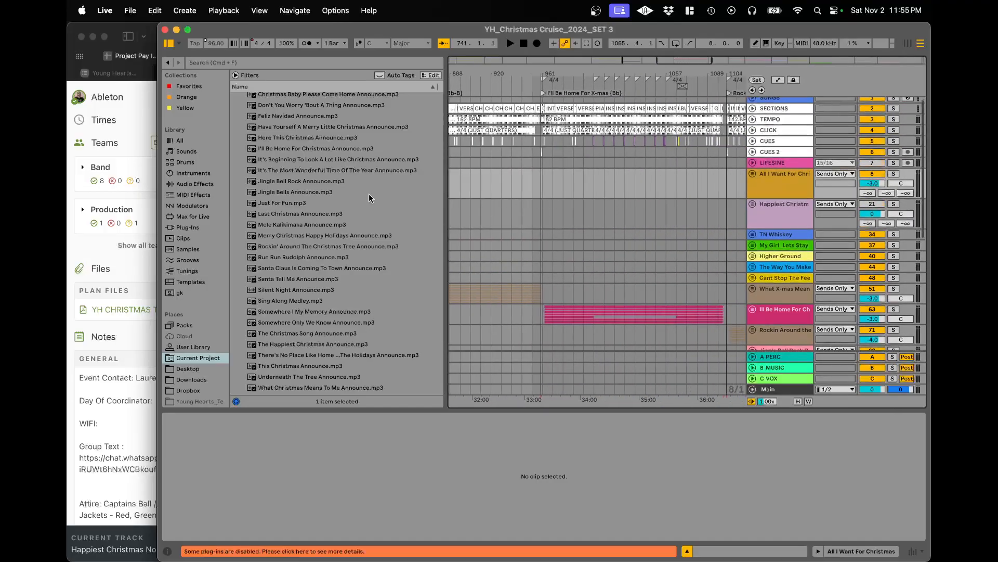
click(135, 257)
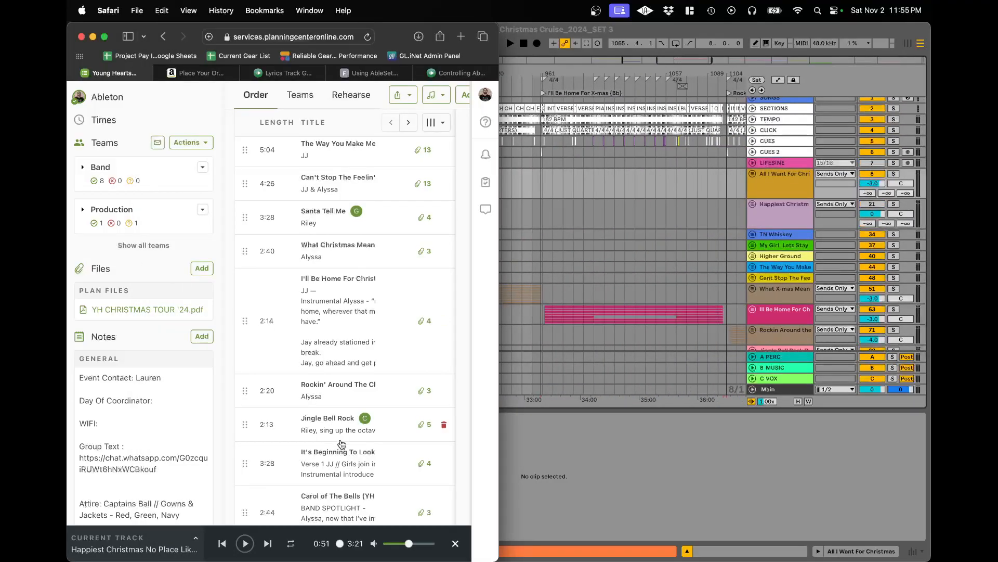
scroll(342, 444, down, 1)
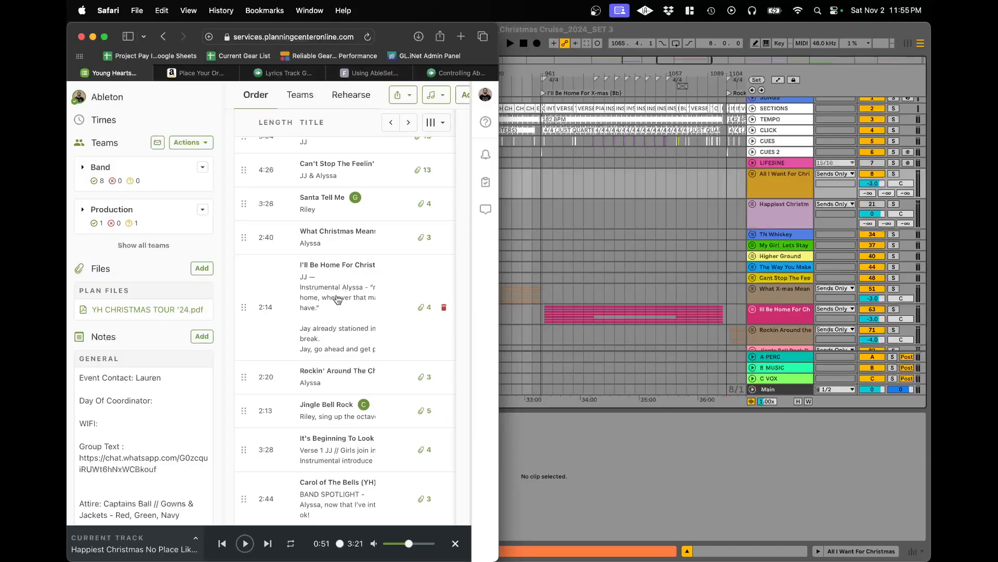
scroll(616, 186, right, 6)
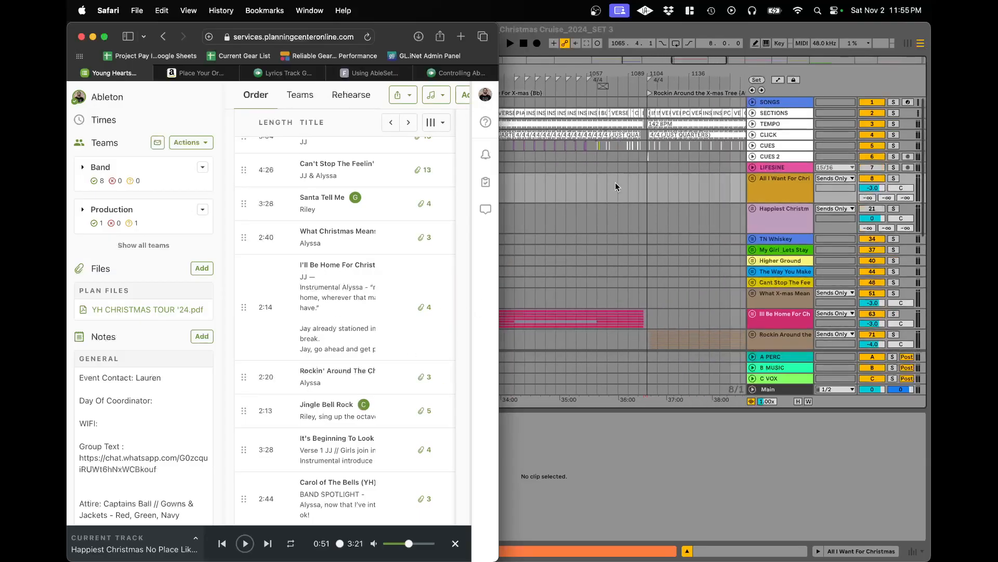
scroll(616, 184, right, 5)
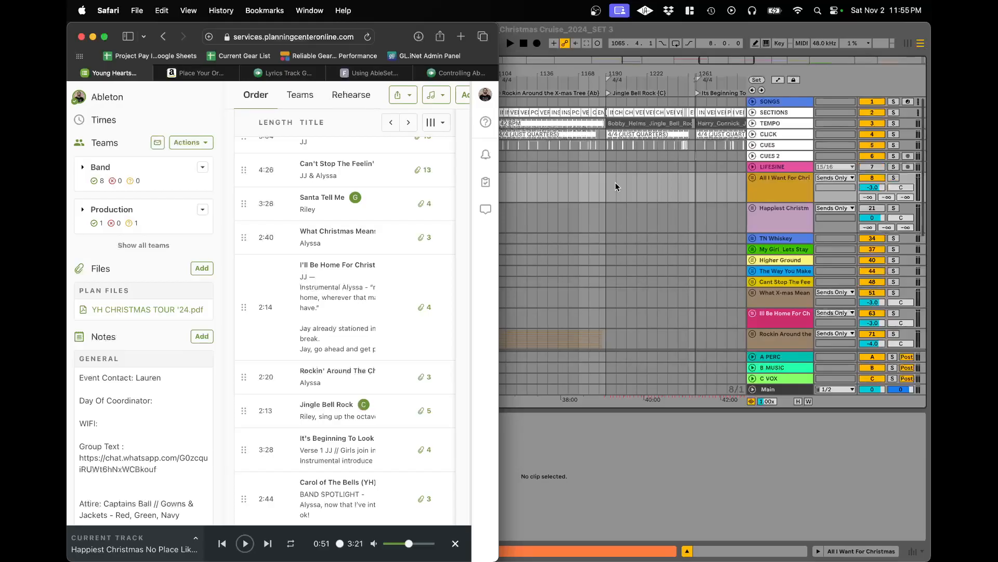
scroll(615, 186, right, 4)
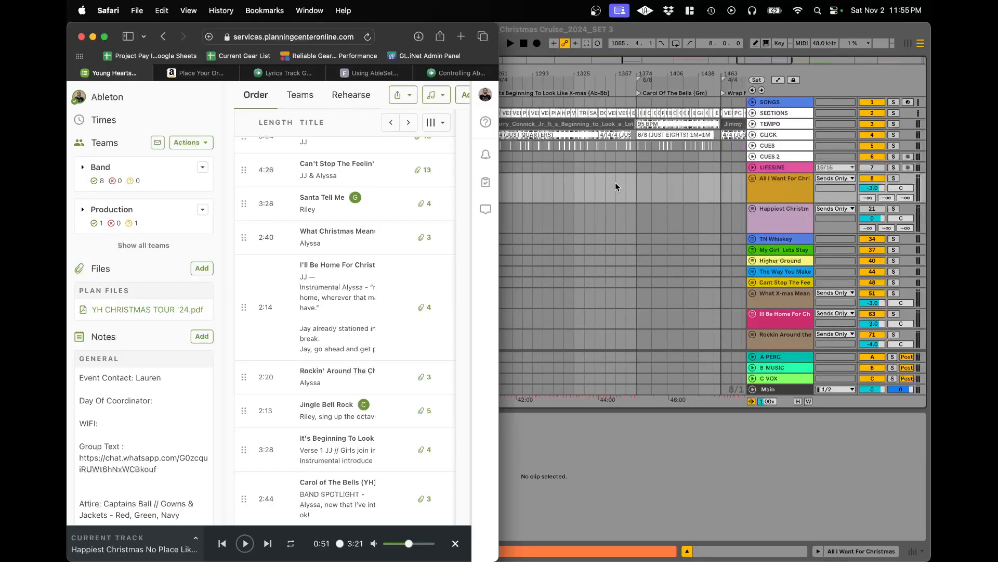
scroll(466, 214, down, 3)
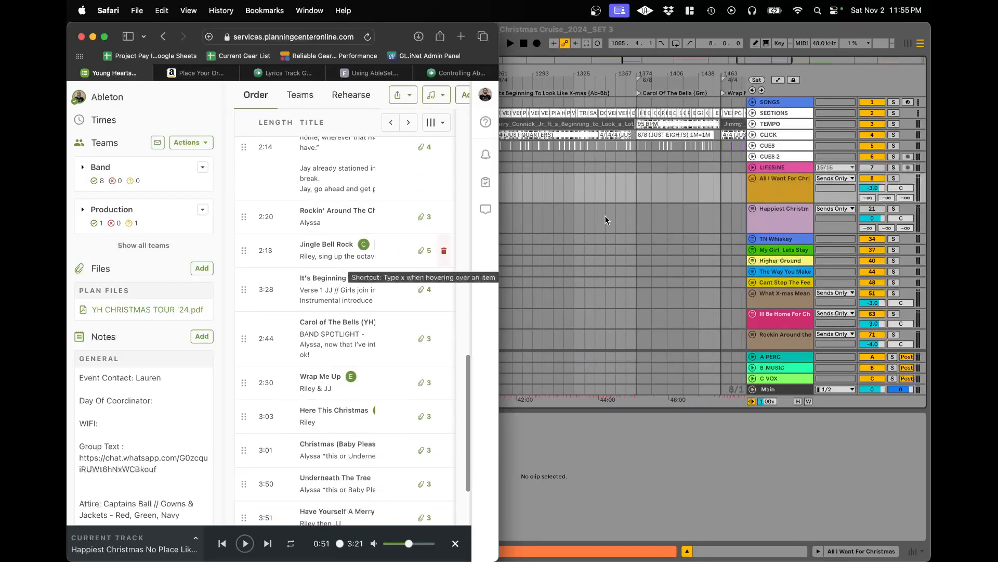
scroll(610, 215, right, 5)
scroll(361, 298, down, 2)
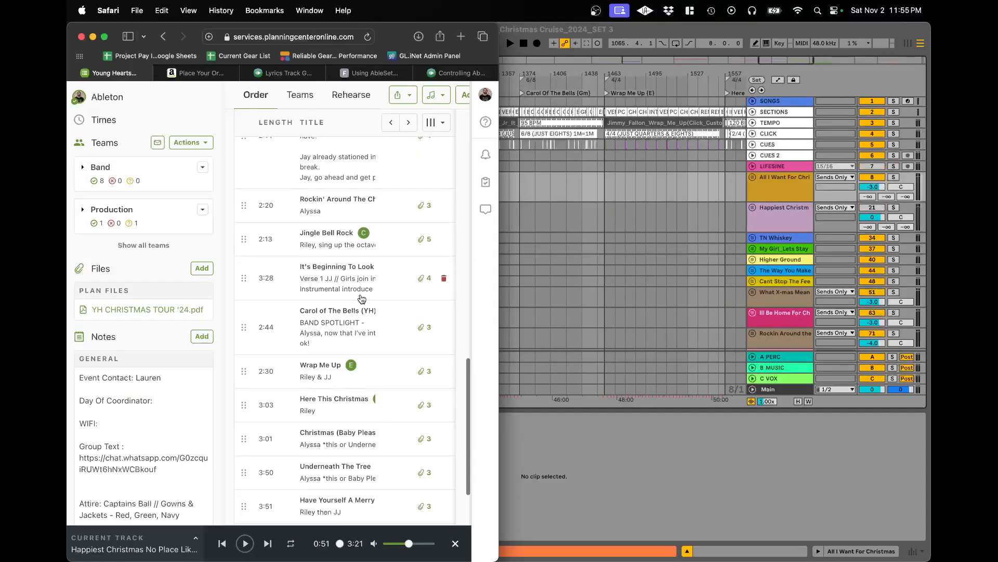
scroll(619, 239, right, 3)
scroll(619, 239, right, 5)
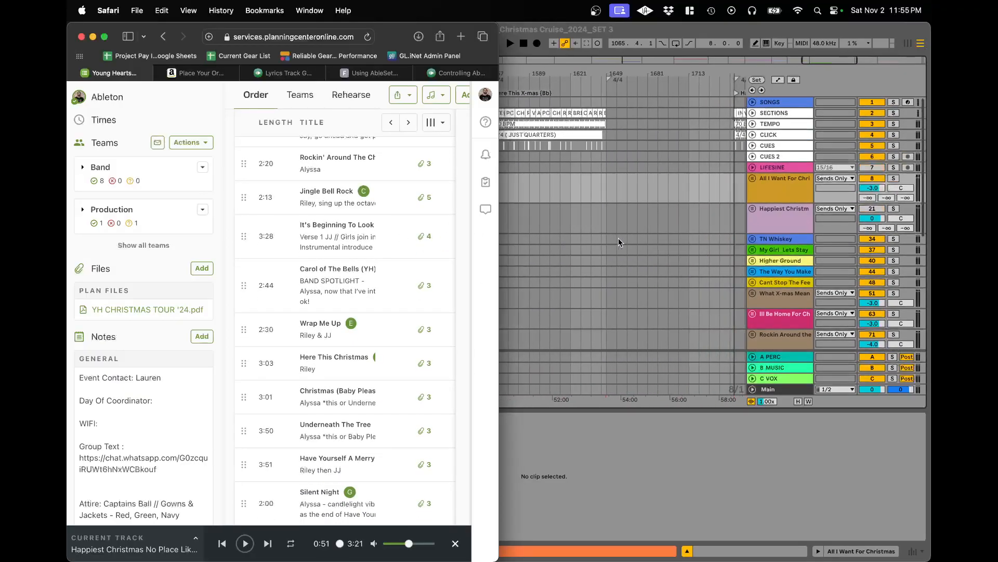
scroll(641, 199, right, 3)
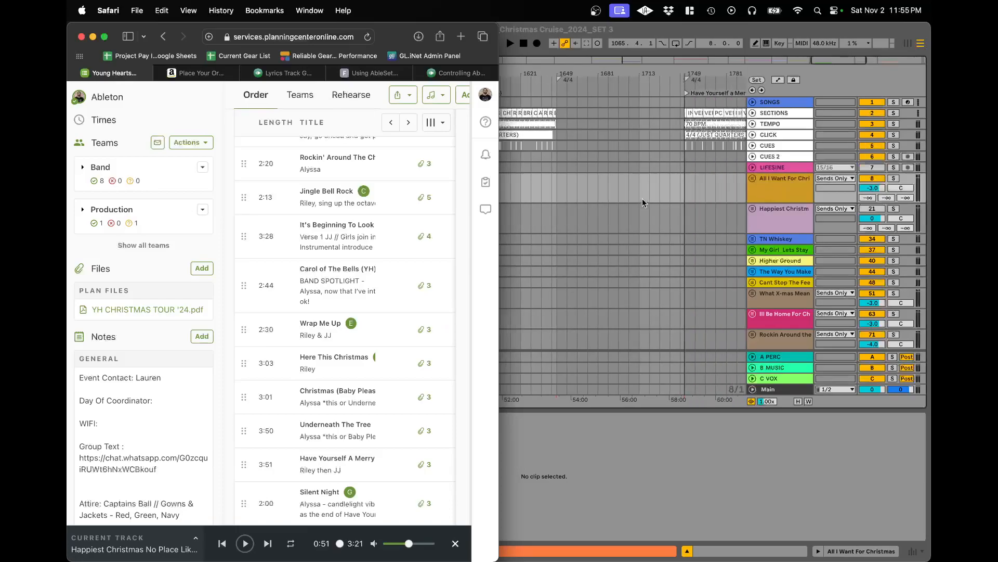
- Select the Christmas (Baby Please Come Home) song across all tracks from 1844.1.1 to 1941.1.1 and cut it
click(565, 180)
scroll(586, 172, down, 3)
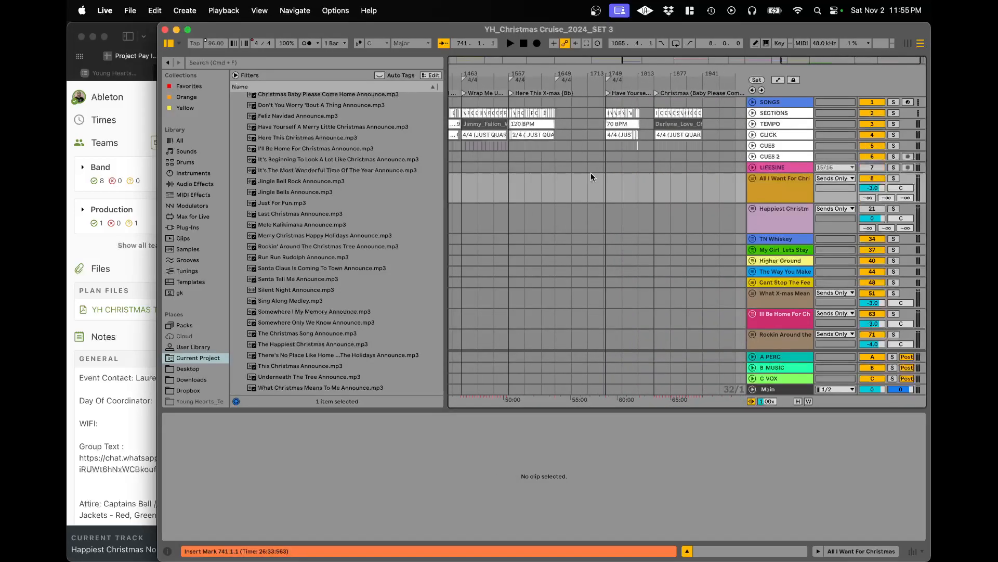
scroll(653, 157, up, 10)
click(652, 157)
scroll(679, 172, right, 10)
scroll(638, 203, down, 3)
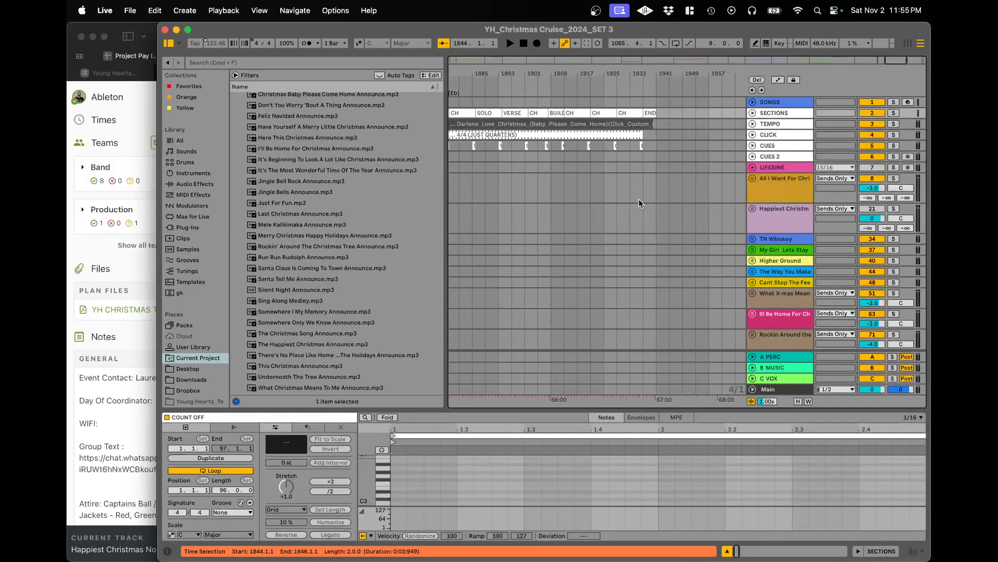
scroll(655, 206, down, 5)
shift+click(656, 267)
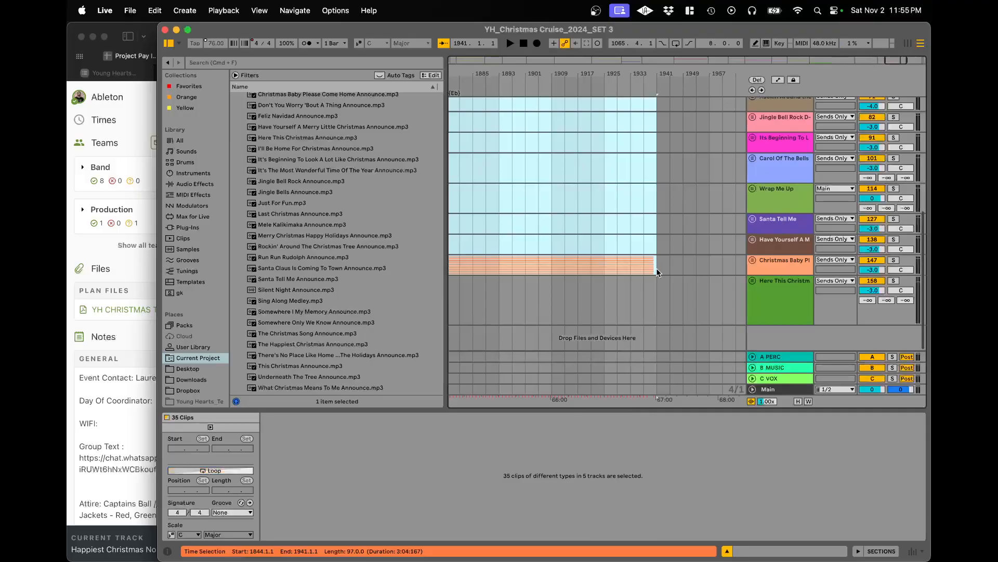
scroll(638, 142, up, 10)
scroll(637, 139, down, 3)
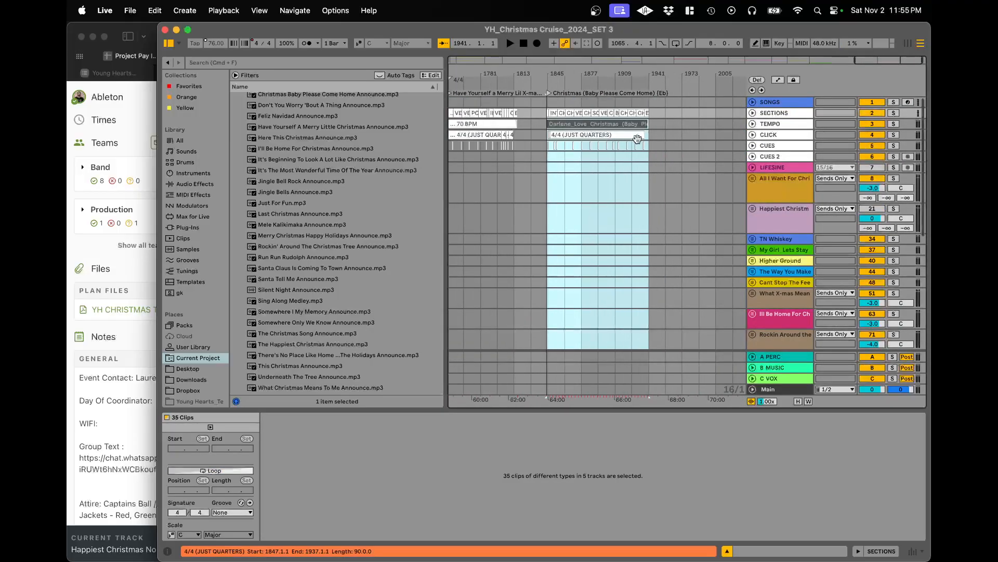
key(super+c)
- Paste the Christmas (Baby Please Come Home) song at 1650.1.1, after the ending of Here This X-mas
click(523, 139)
scroll(523, 138, left, 6)
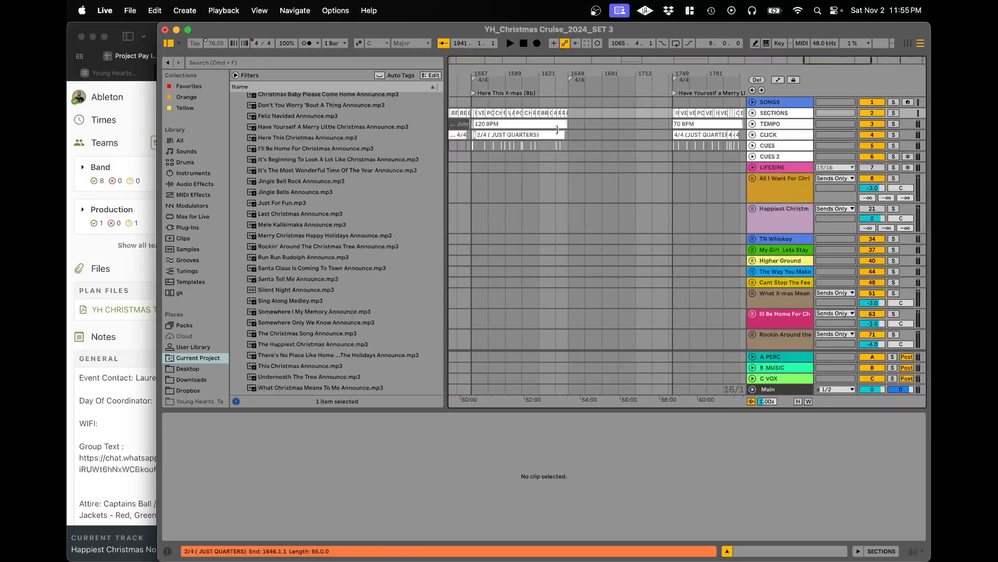
scroll(557, 129, up, 5)
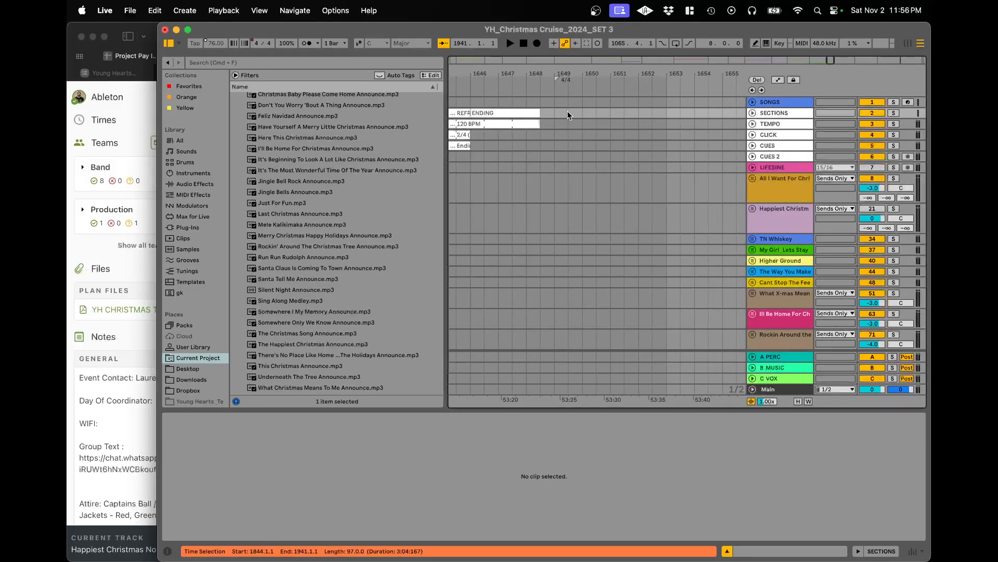
click(581, 112)
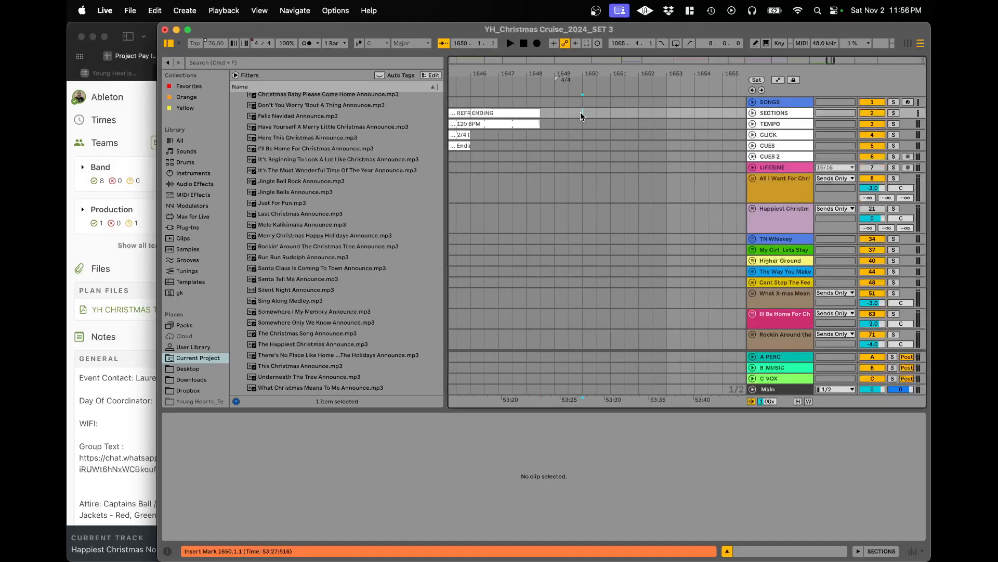
key(shift+End)
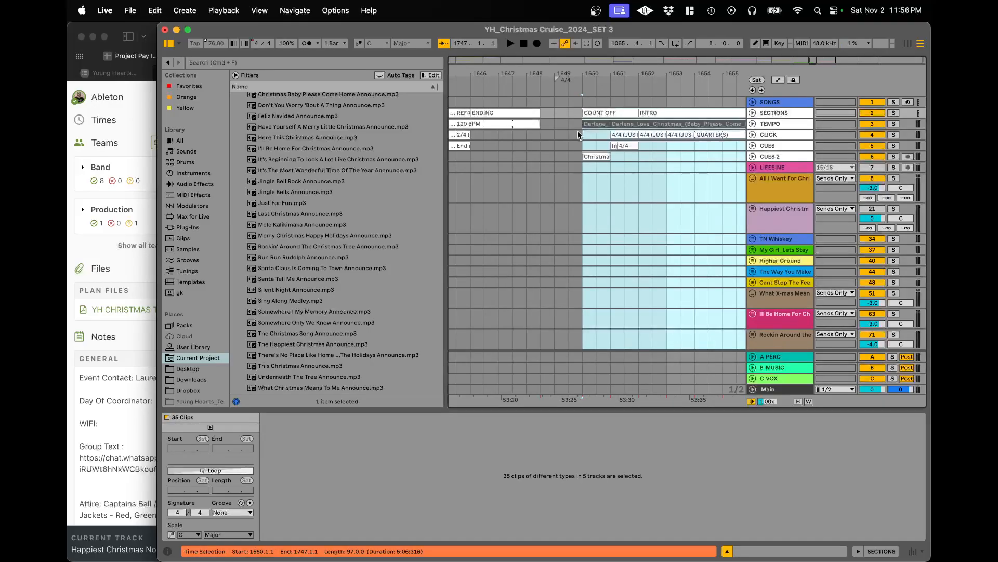
click(579, 134)
- Move the Christmas (Baby Please Come Home) (Eb) locator to the start of its count off at 1650.1.1
scroll(580, 135, down, 5)
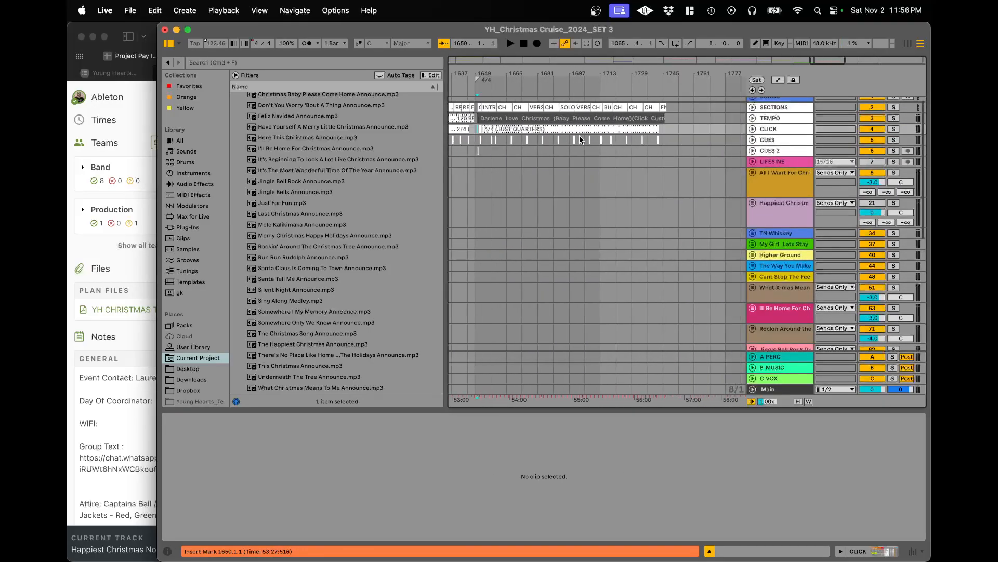
scroll(581, 139, right, 3)
drag(450, 156, 317, 156)
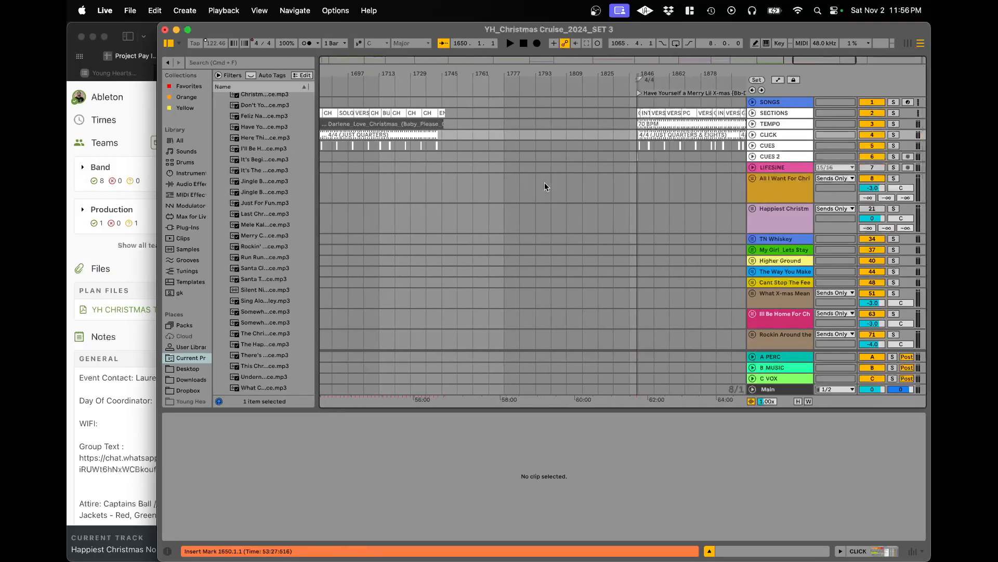
scroll(545, 182, down, 3)
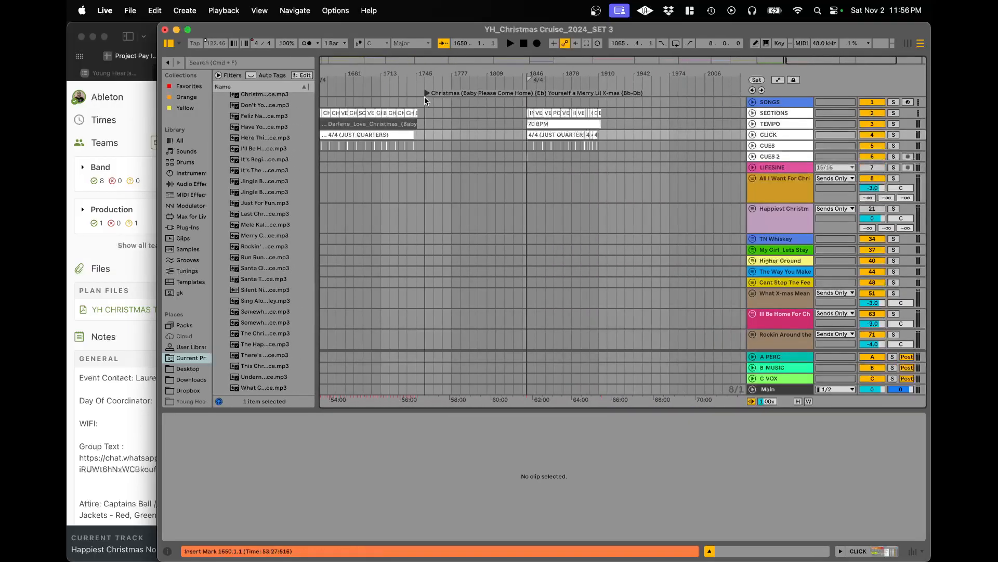
scroll(473, 105, left, 3)
drag(505, 94, 400, 95)
scroll(390, 112, up, 10)
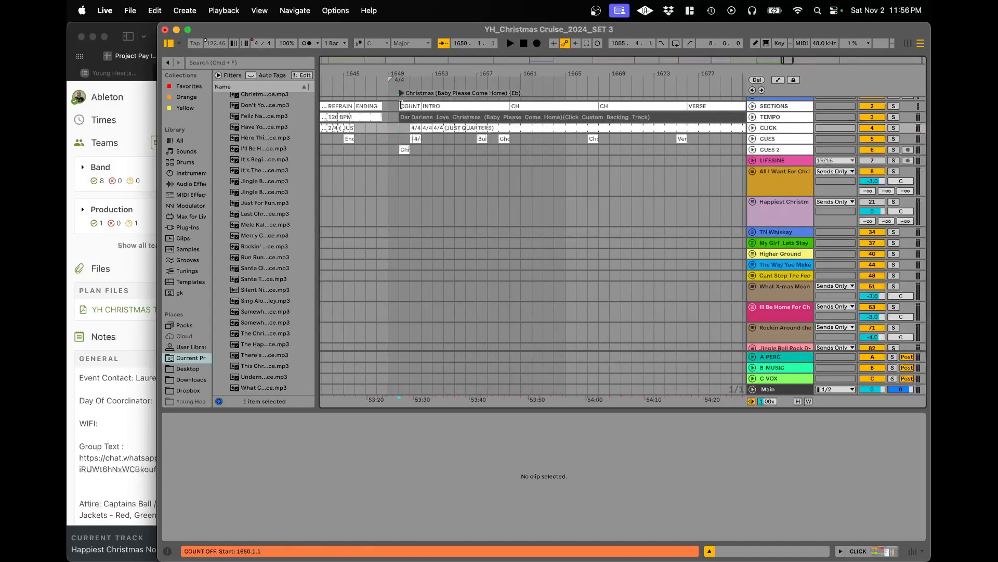
- Move the time signature change at bar 1649 to the song's count off at 1650 and insert a 4/4 change where its click begins
scroll(400, 112, up, 5)
scroll(400, 112, up, 3)
drag(345, 79, 396, 79)
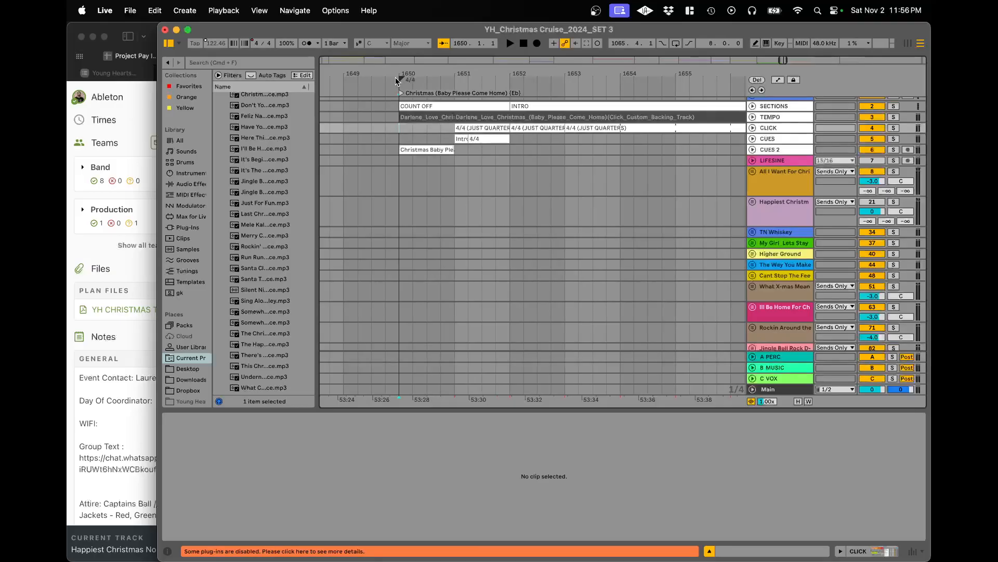
right_click(456, 83)
click(481, 88)
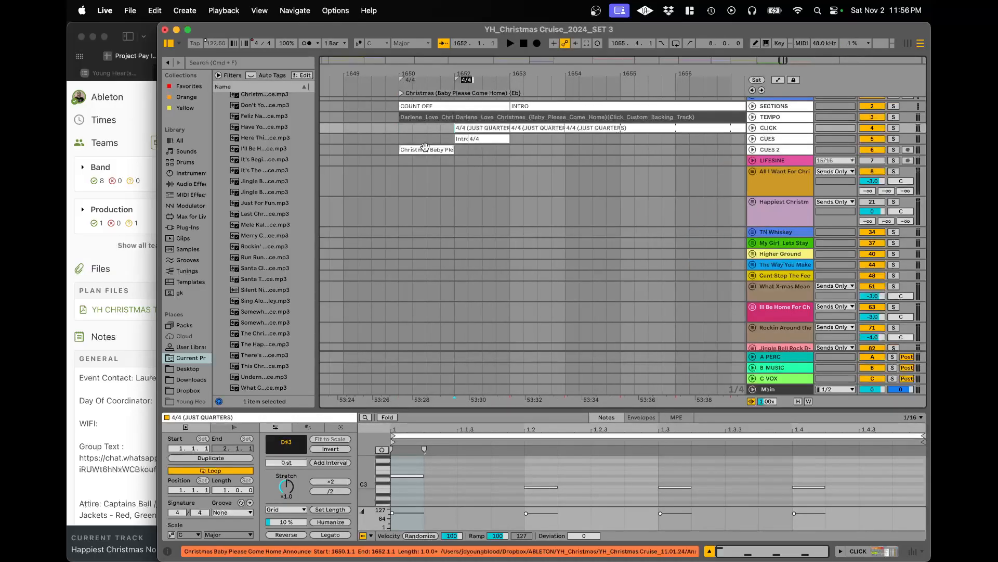
- Play back the start of Christmas (Baby Please Come Home) from 1650.1.1 to check its announcement and count off
click(400, 138)
key(space)
key(minus)
key(minus)
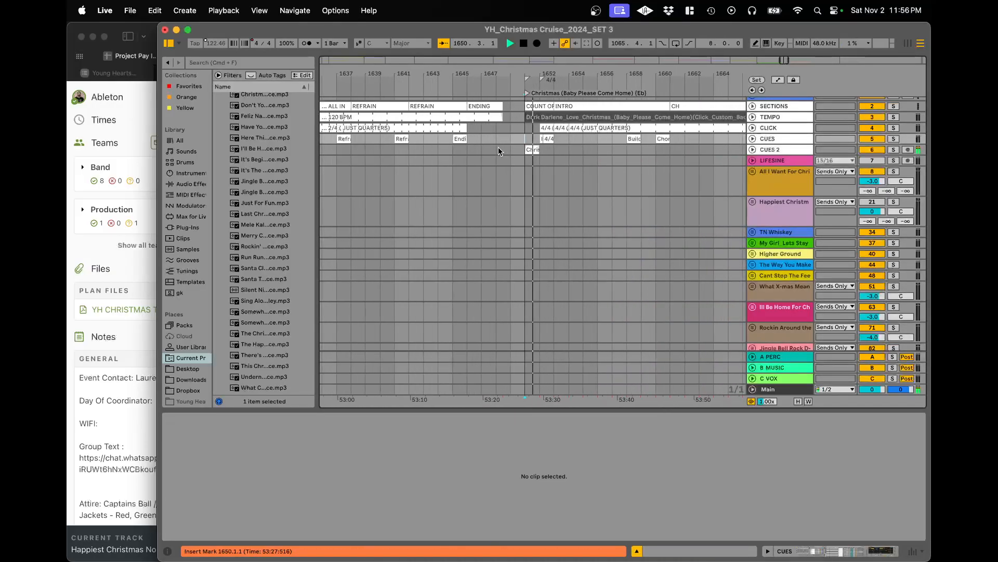
key(space)
- Compare the Planning Center order after Christmas (Baby Please Come Home) with the Live arrangement and look for Underneath The Tree
scroll(592, 176, down, 5)
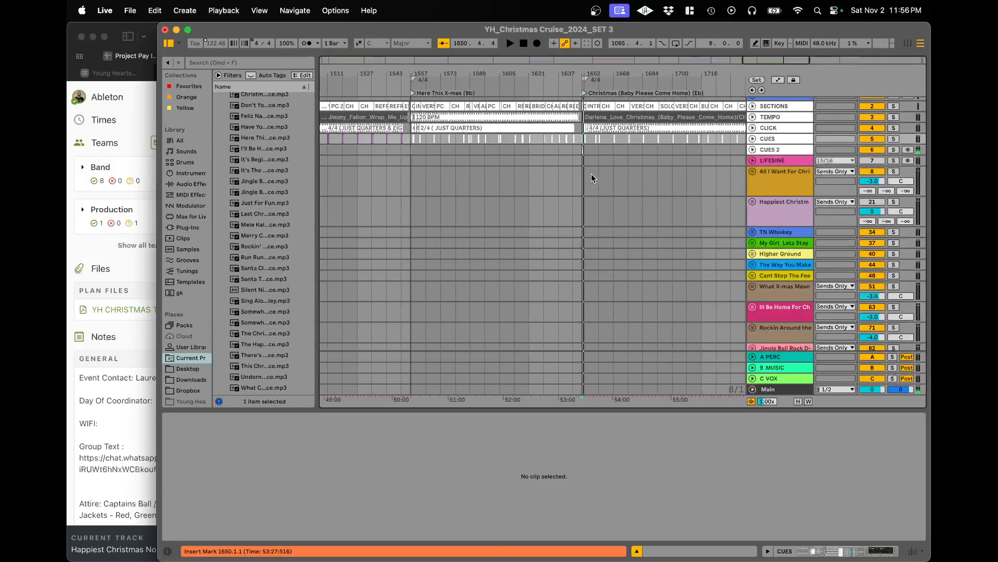
scroll(591, 176, right, 6)
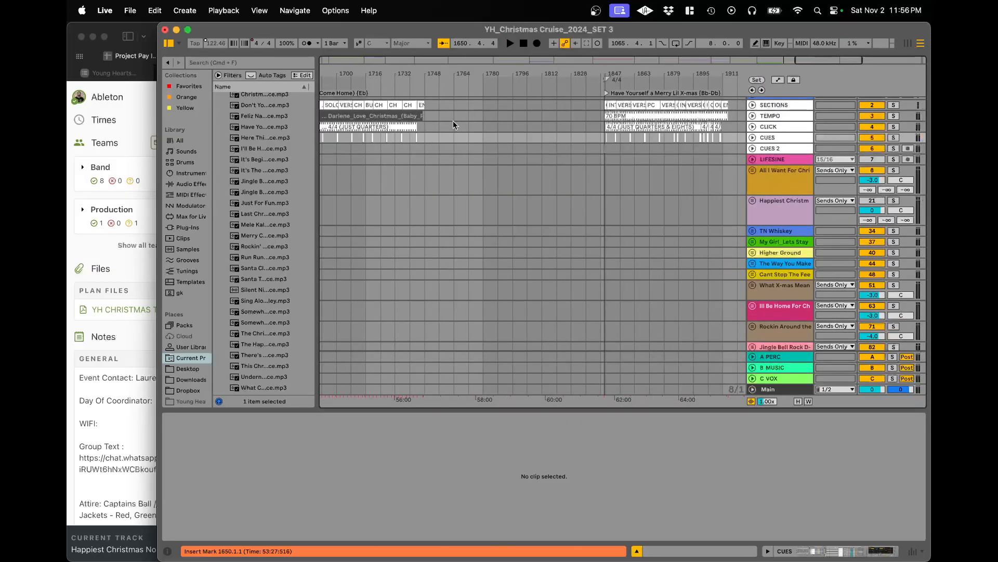
key(super+Tab)
scroll(355, 349, down, 3)
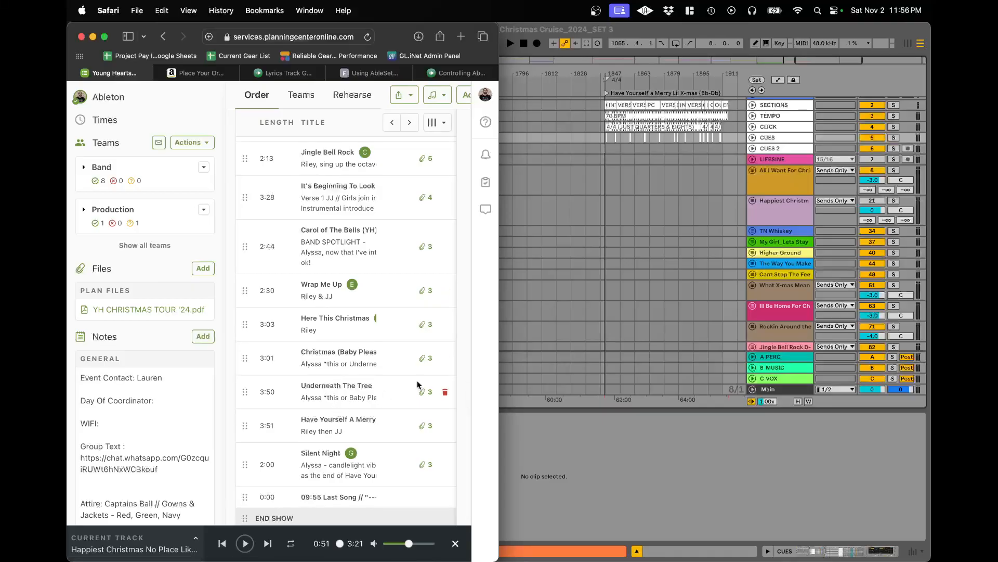
click(578, 143)
scroll(578, 144, down, 5)
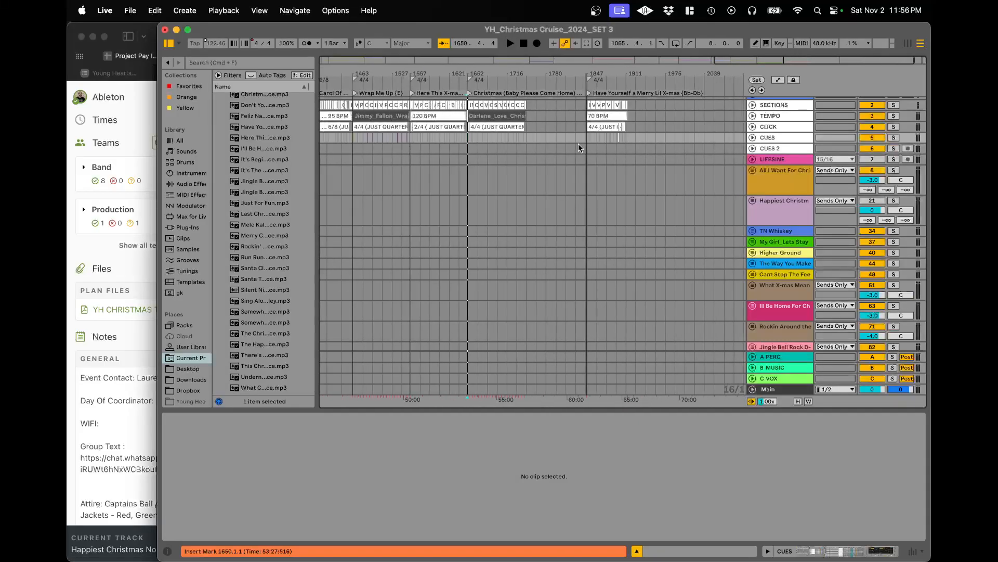
scroll(438, 148, left, 15)
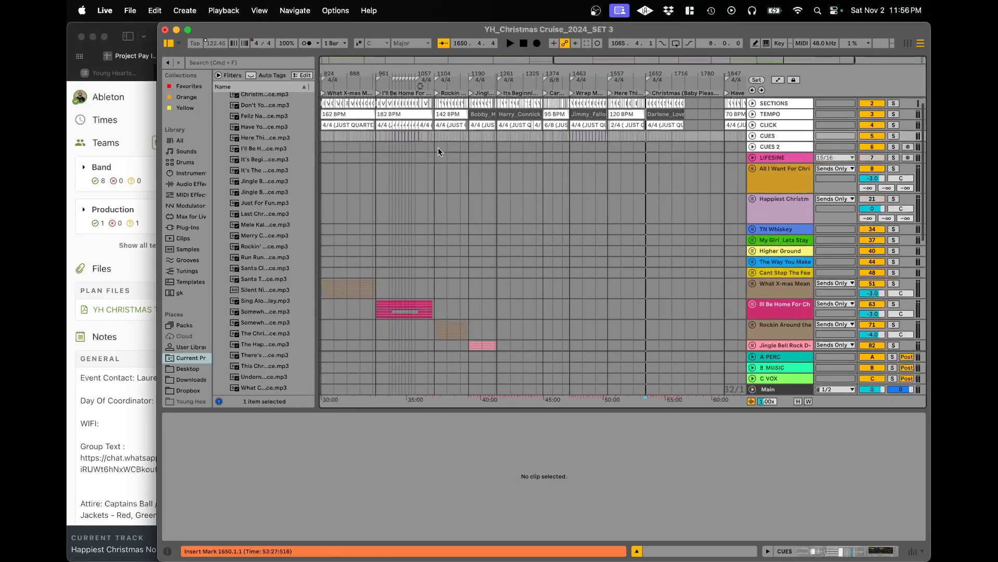
scroll(425, 162, left, 8)
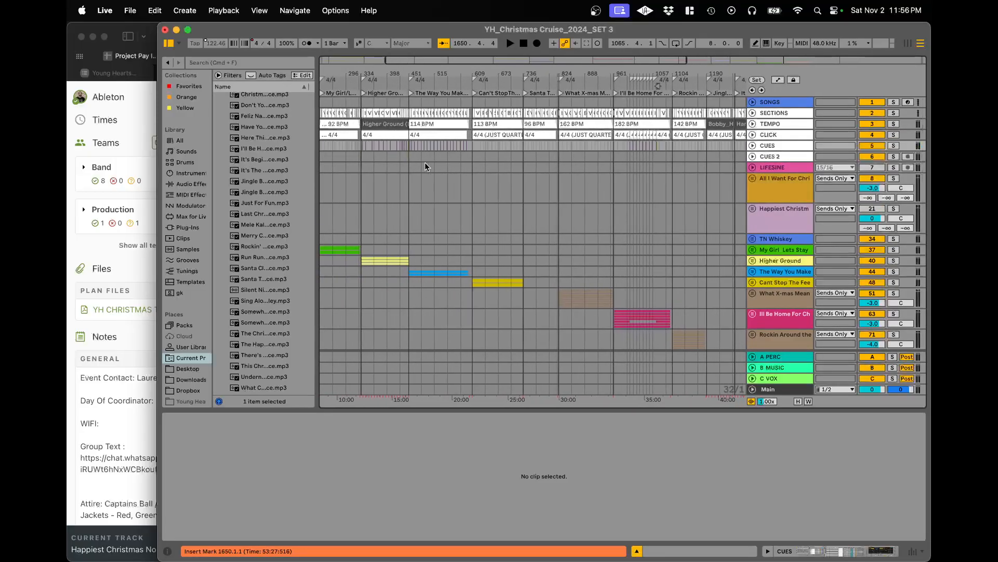
scroll(425, 166, right, 12)
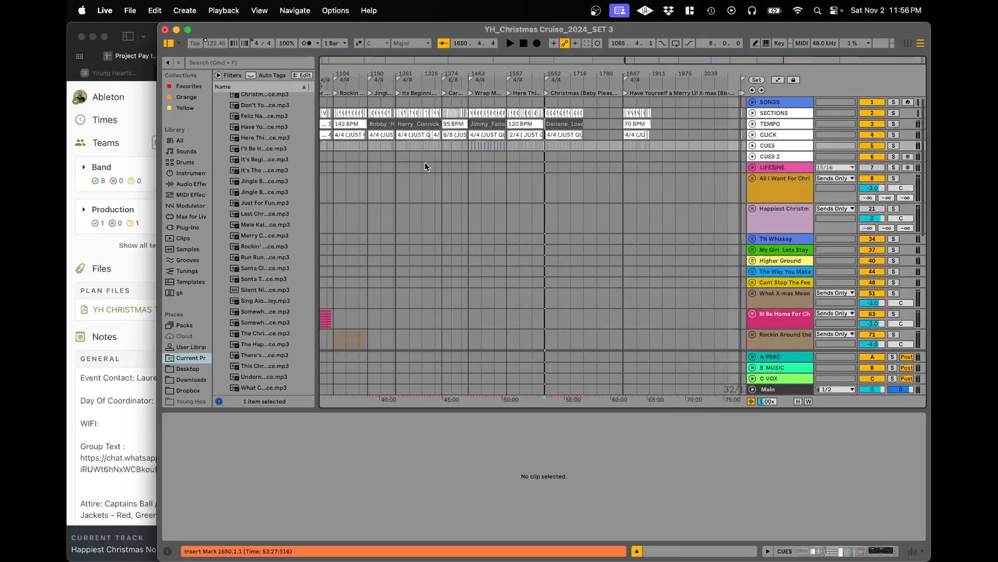
- Expand the YH_Christmas Formatted Songs folder in the current project and open the Underneath The Tree_160_Eb project folder
scroll(236, 182, up, 2)
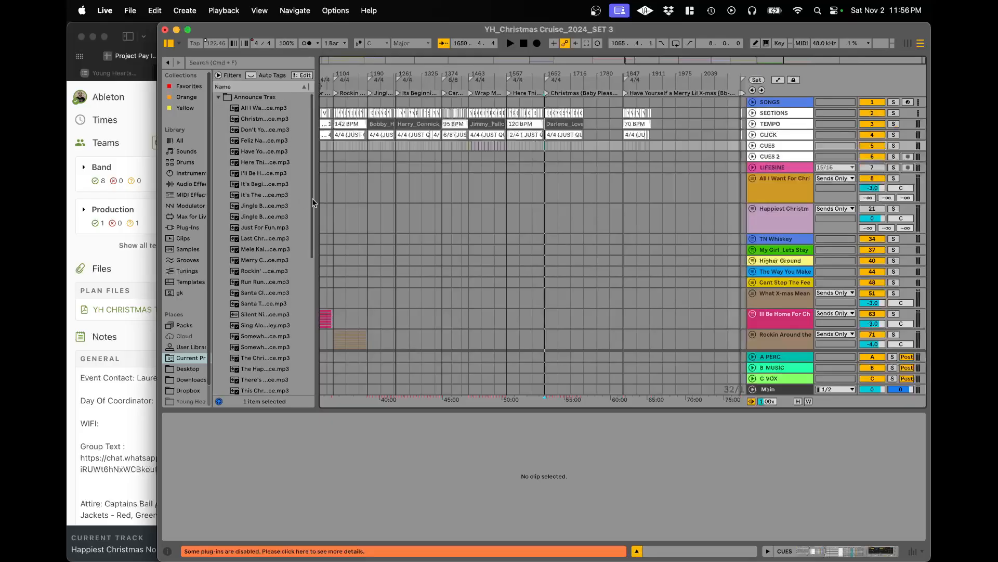
drag(316, 201, 442, 203)
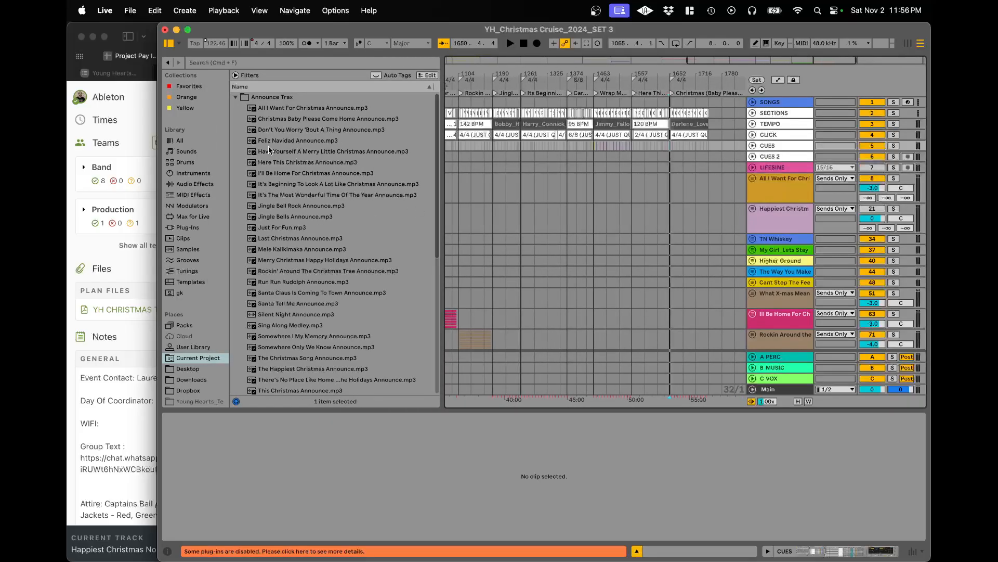
scroll(270, 149, down, 8)
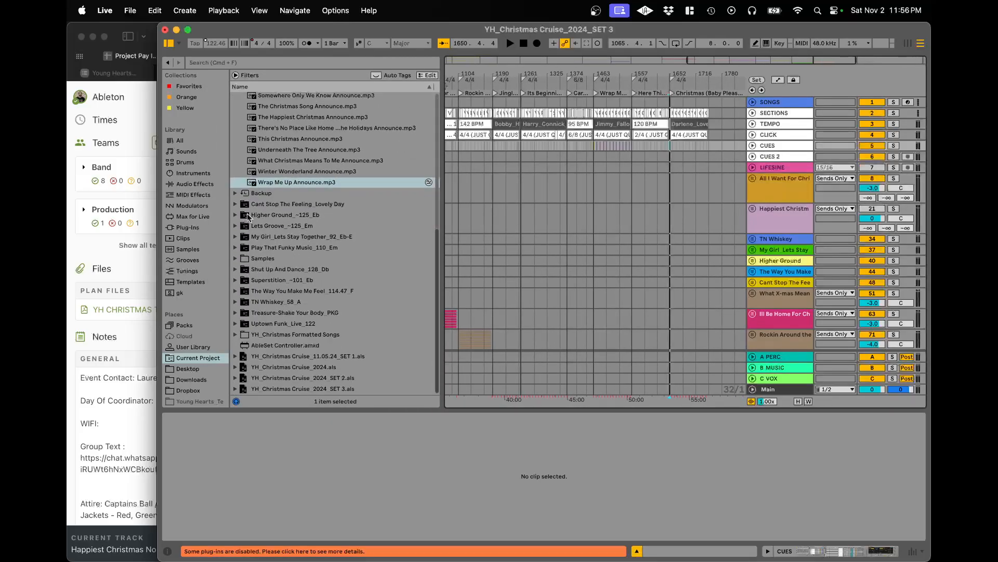
click(235, 334)
scroll(292, 316, down, 10)
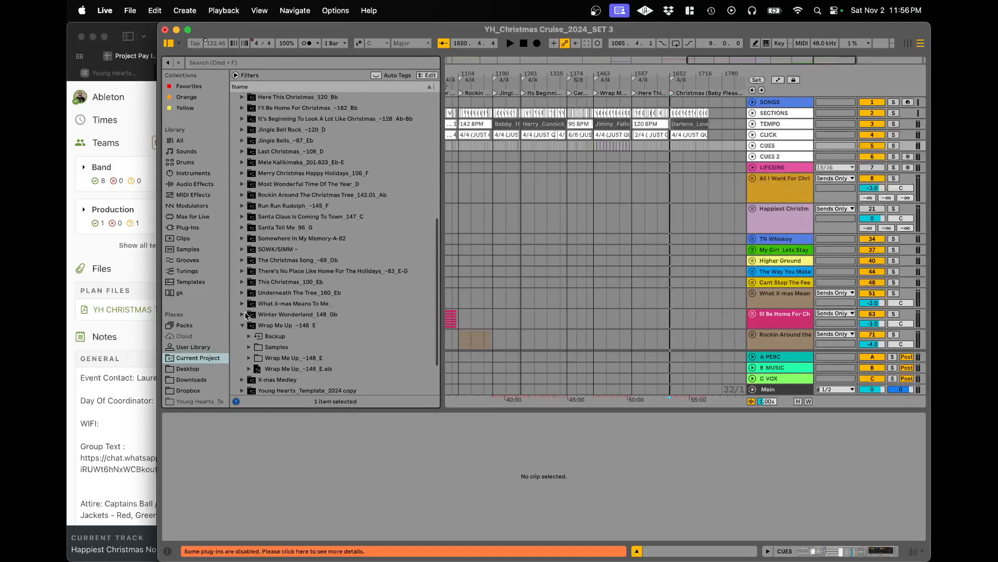
click(245, 294)
- Move the Here This Christmas group track above the Christmas Baby Please Come Home group track
scroll(592, 237, down, 10)
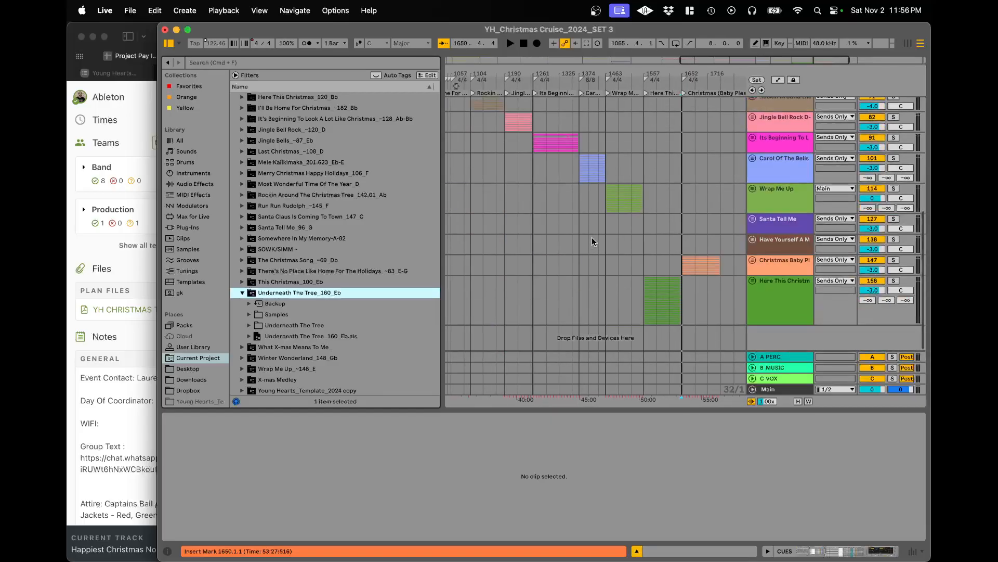
click(775, 288)
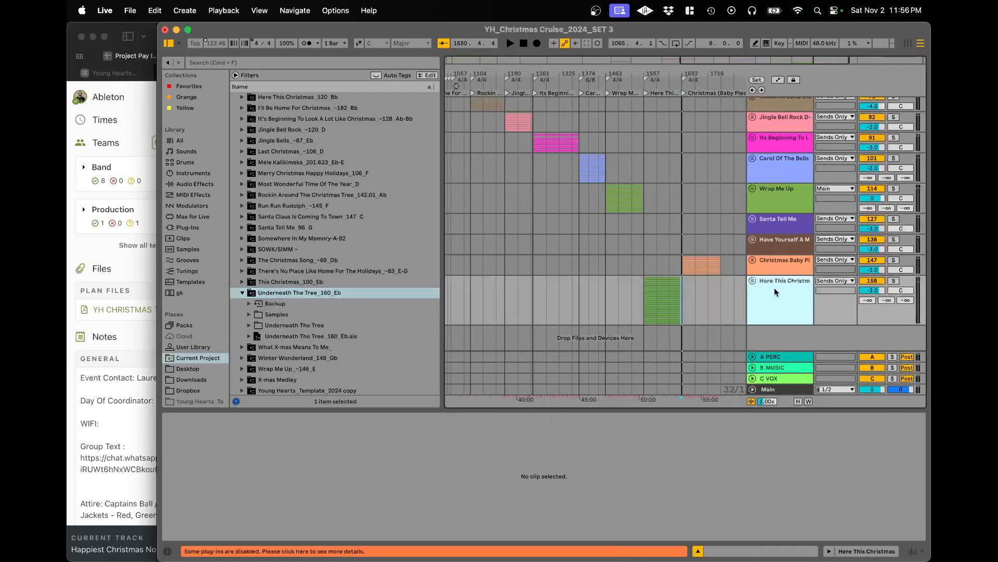
drag(778, 258, 778, 259)
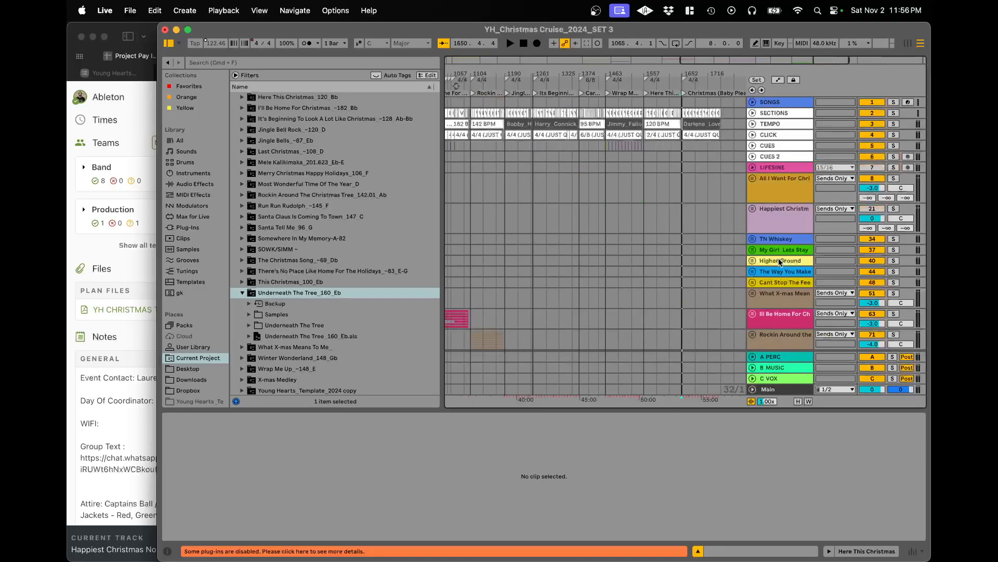
- Import Underneath The Tree_160_Eb.als into the set below the last group track
drag(258, 335, 521, 357)
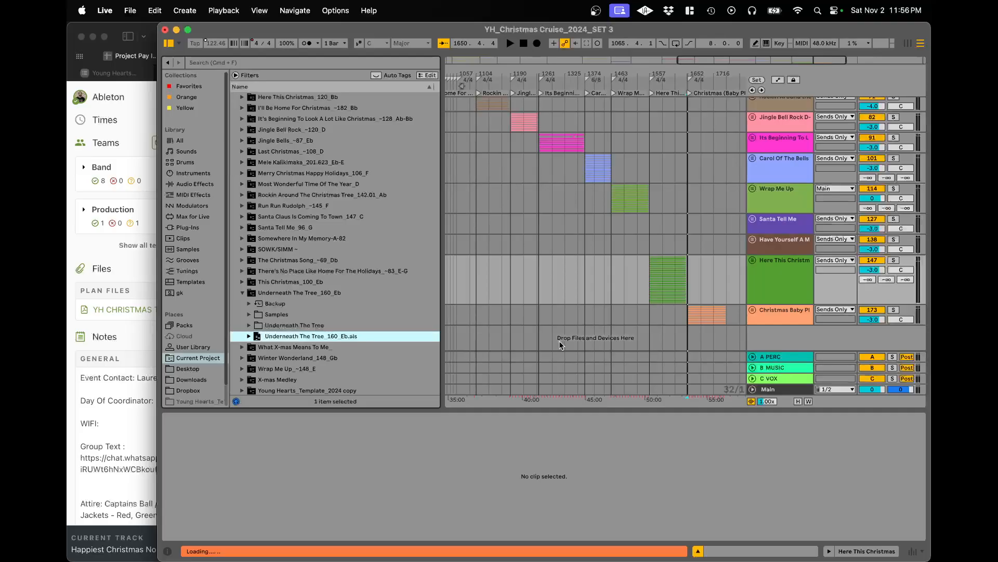
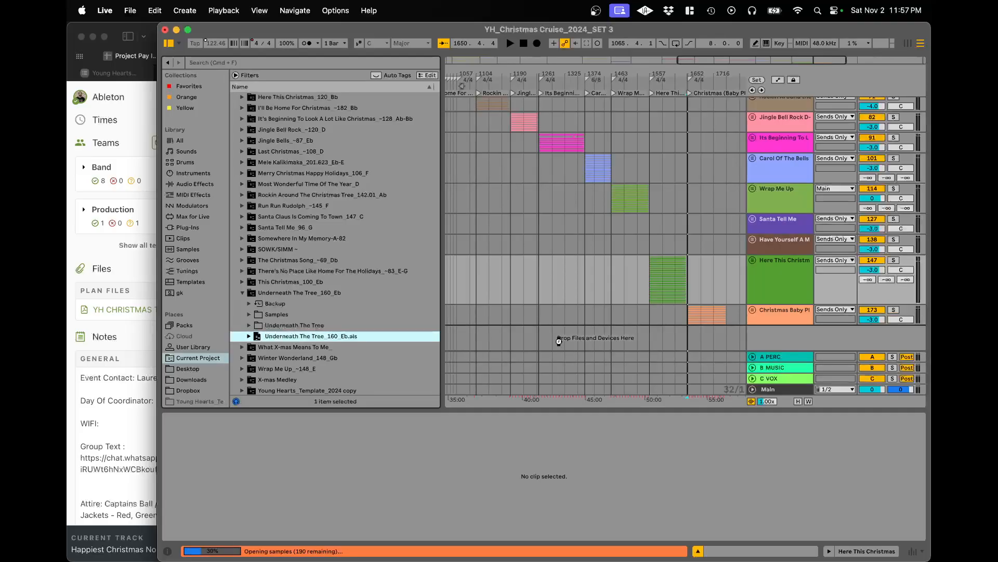
drag(559, 340, 559, 340)
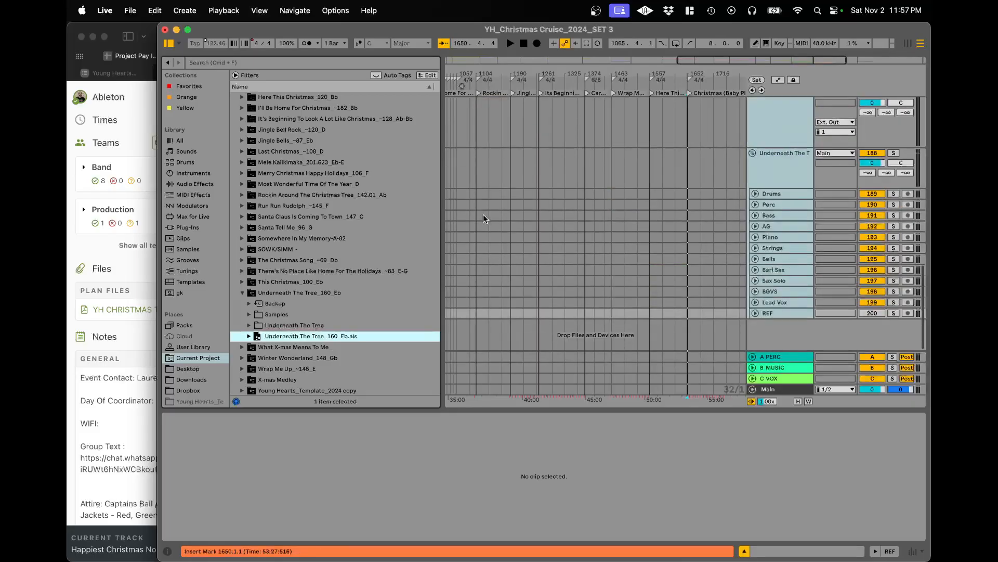
- Cut all imported Underneath The Tree clips from bar 1 to bar 156, from the imported SECTIONS track through REF
scroll(482, 215, left, 15)
scroll(484, 215, up, 8)
scroll(519, 200, up, 6)
scroll(519, 200, left, 10)
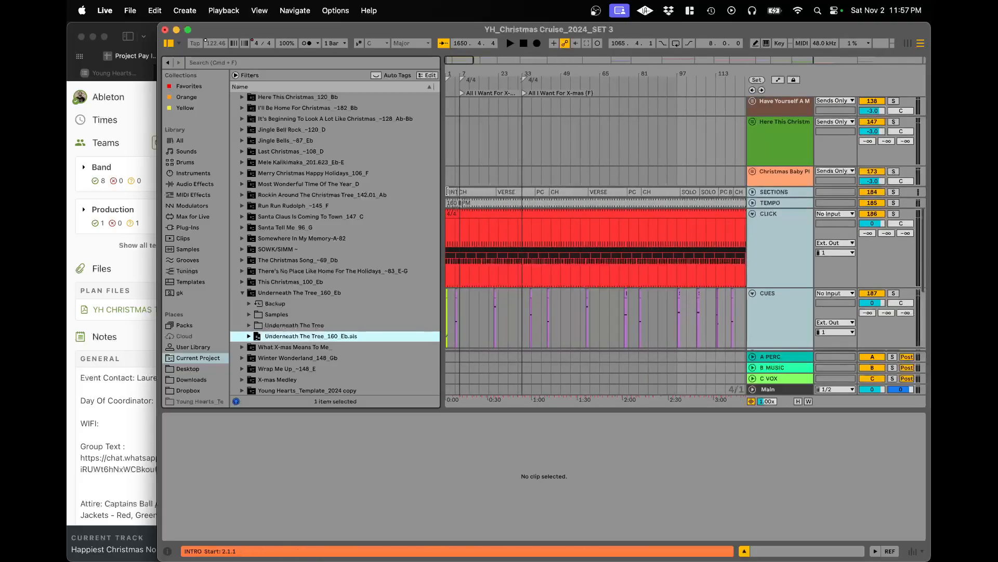
click(447, 191)
scroll(448, 190, up, 3)
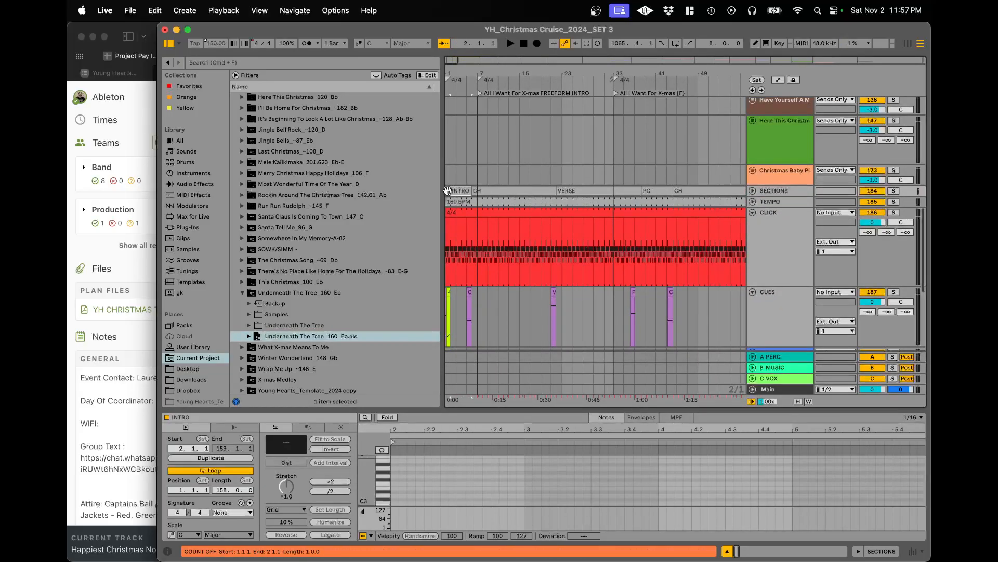
click(447, 190)
scroll(531, 230, right, 20)
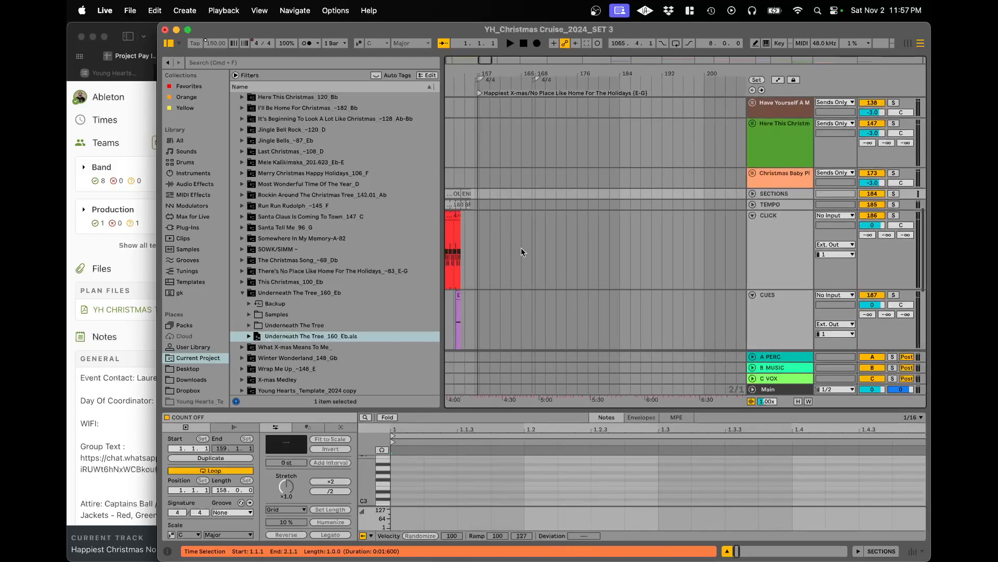
scroll(521, 248, down, 10)
scroll(494, 321, up, 4)
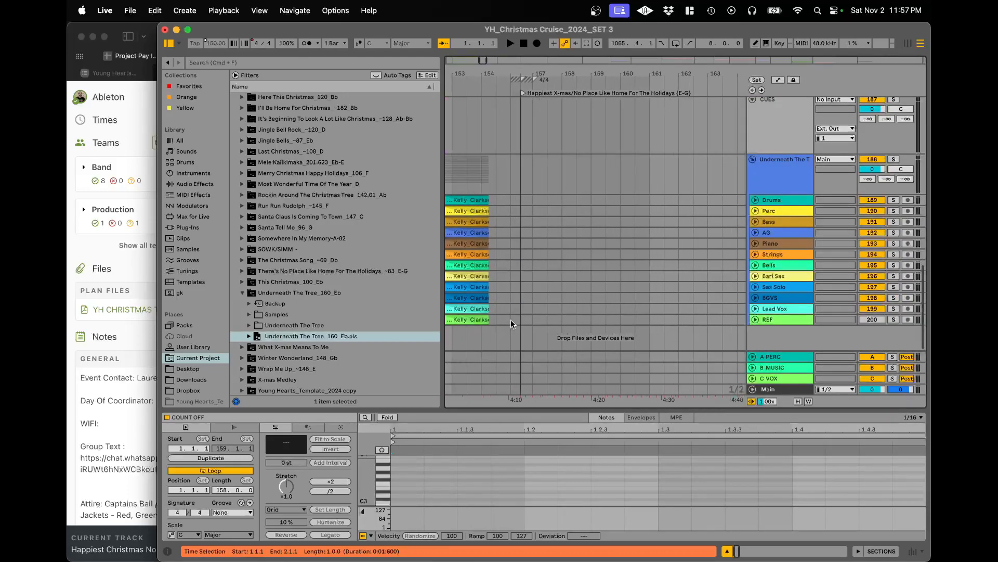
shift+click(520, 315)
scroll(520, 315, up, 5)
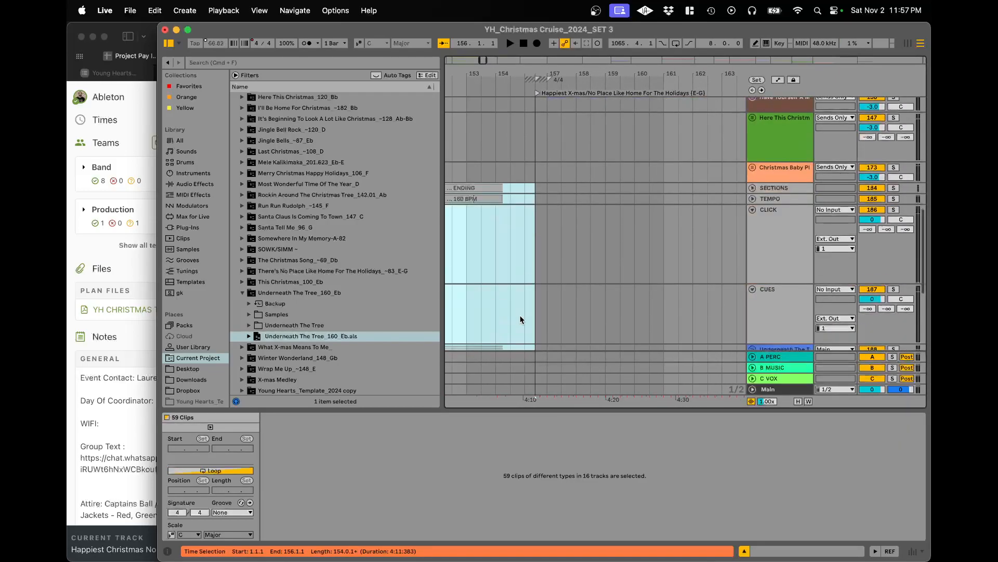
key(Delete)
- Compare the arrangement with the Planning Center order to check where Underneath The Tree belongs
scroll(557, 241, down, 2)
scroll(557, 241, down, 6)
scroll(681, 209, up, 5)
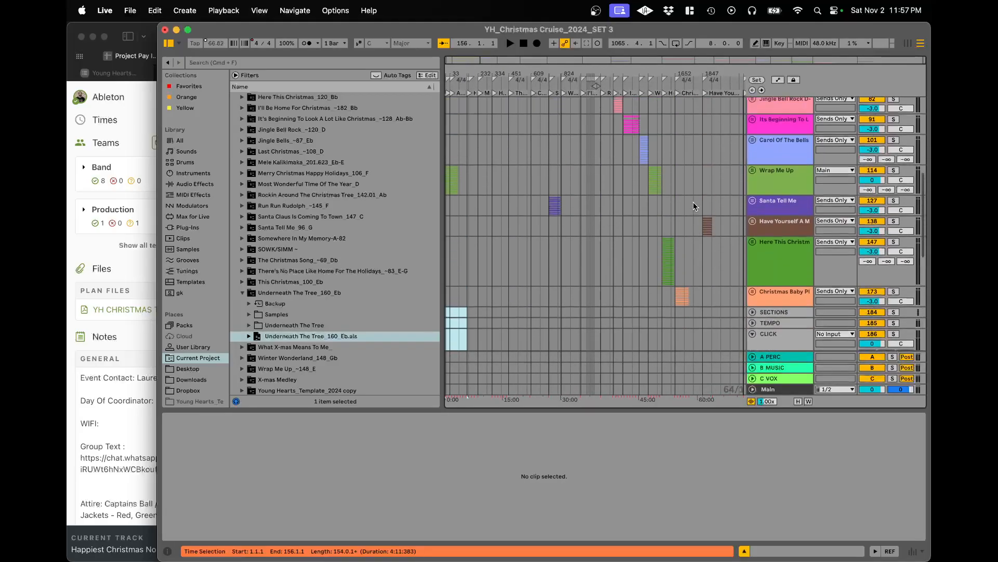
scroll(678, 241, up, 5)
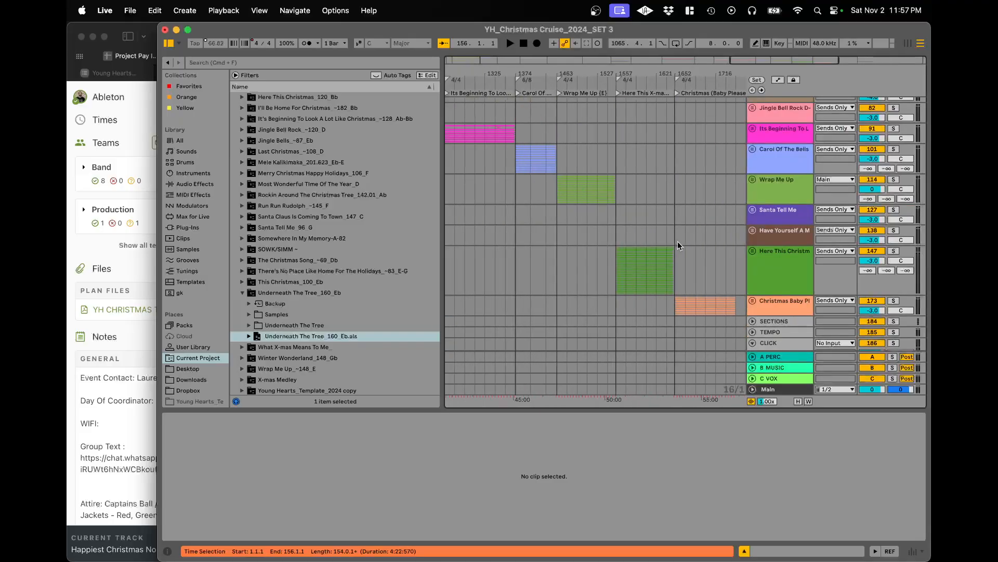
key(super+Tab)
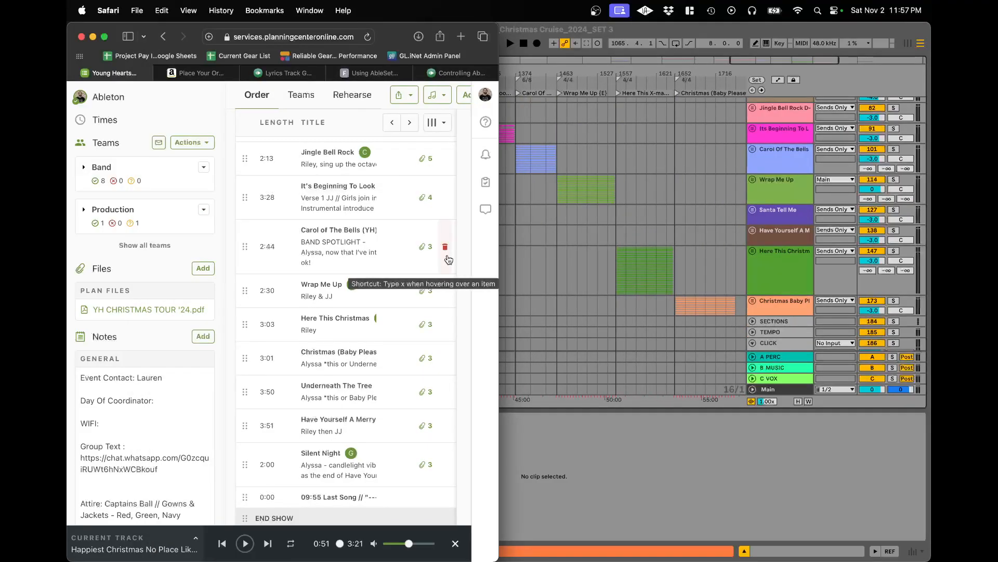
key(super+Tab)
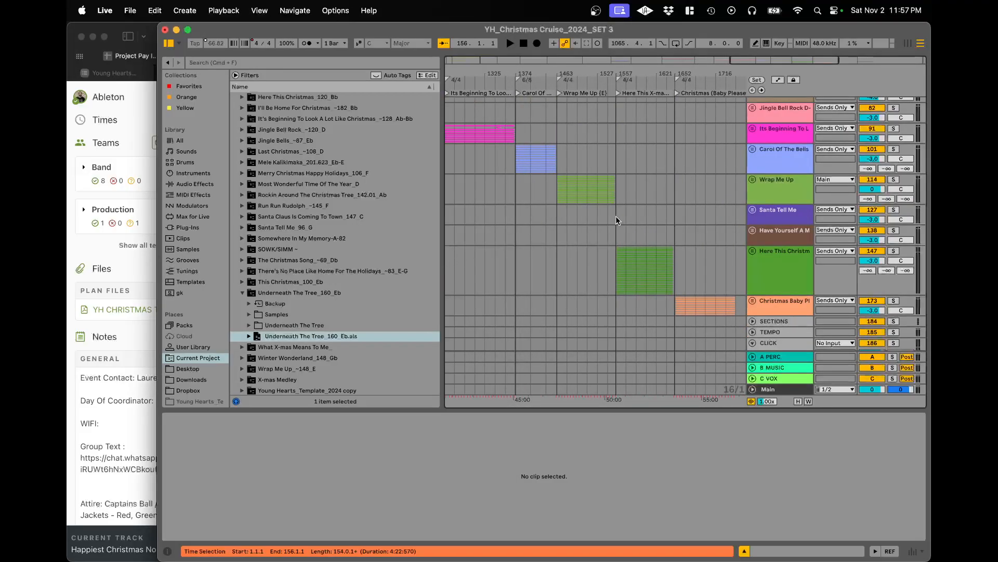
- Place the insert marker at bar 1749 on the imported SECTIONS track, just after the Christmas Baby Please Come Home clips
scroll(615, 217, right, 4)
scroll(662, 239, up, 5)
scroll(604, 246, down, 2)
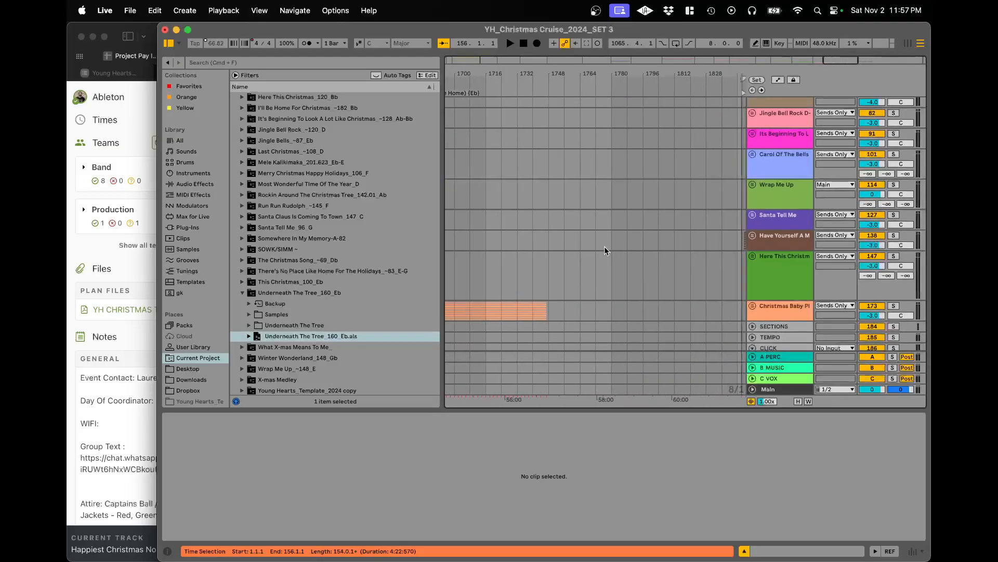
scroll(604, 245, up, 10)
scroll(579, 215, up, 3)
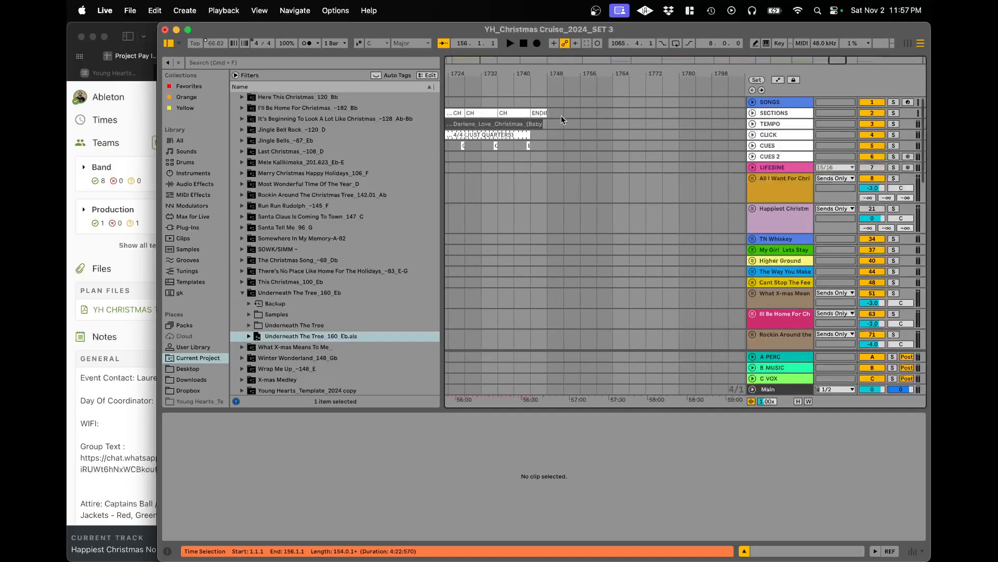
scroll(566, 127, down, 15)
scroll(555, 185, up, 6)
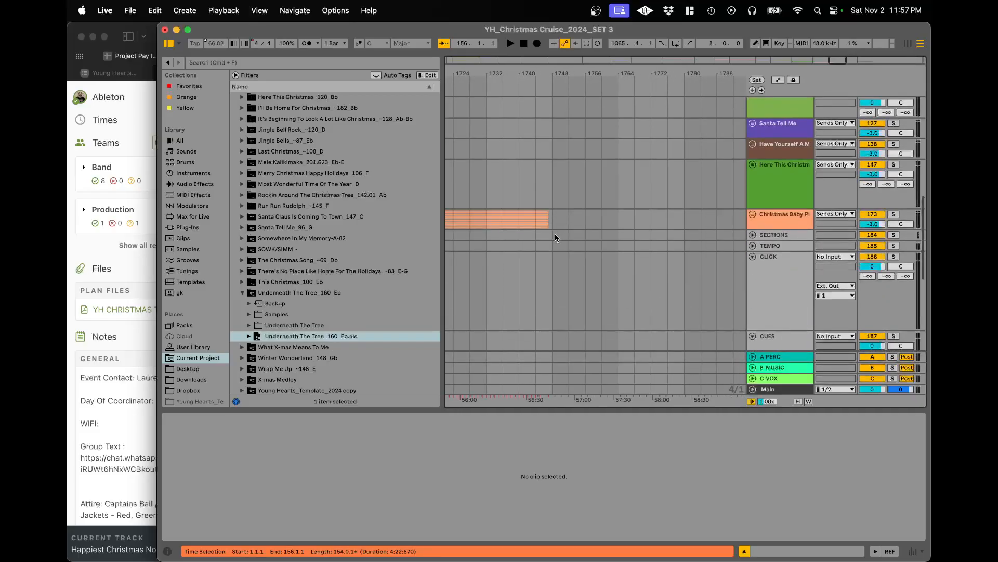
click(555, 237)
scroll(557, 237, up, 3)
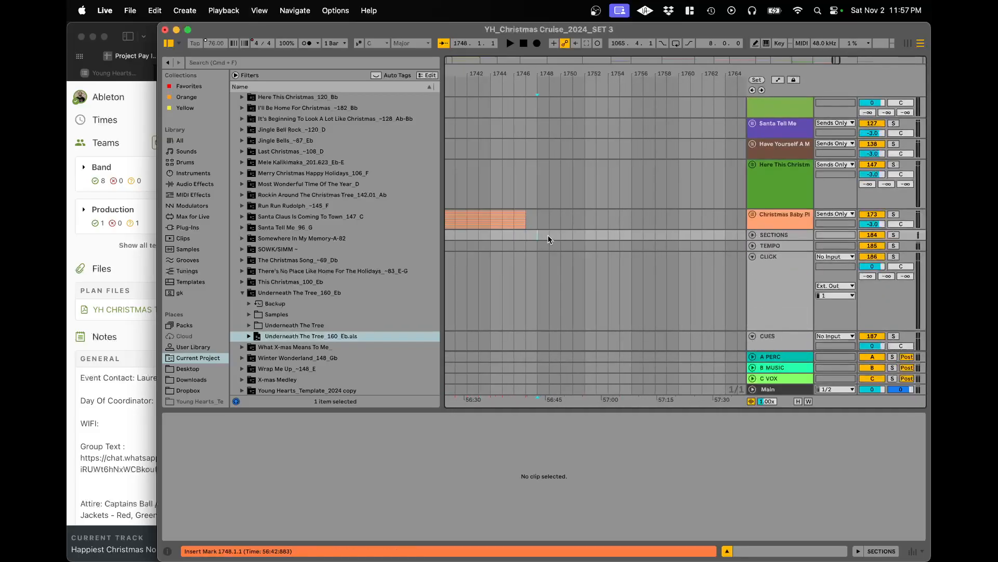
scroll(550, 238, down, 3)
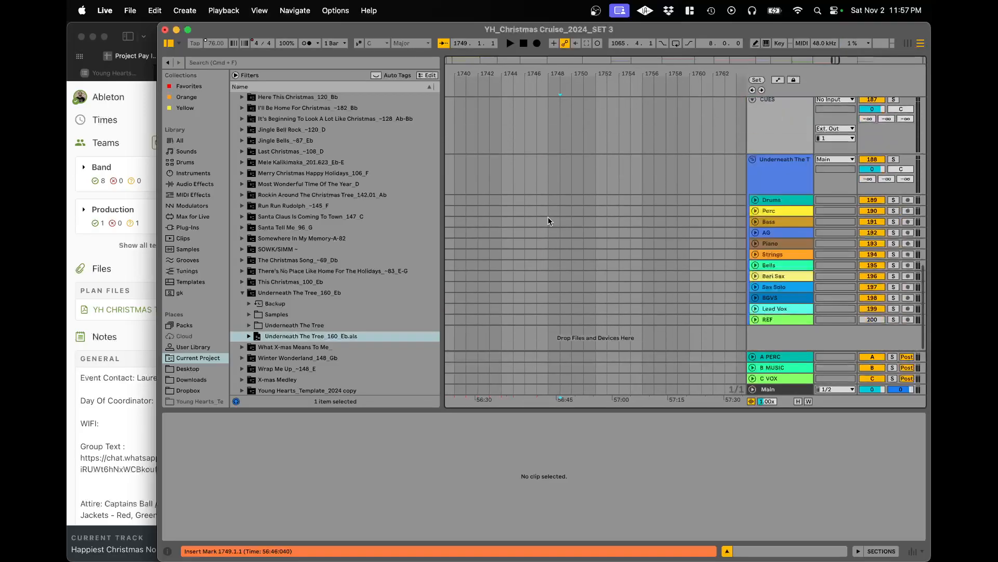
scroll(549, 220, up, 3)
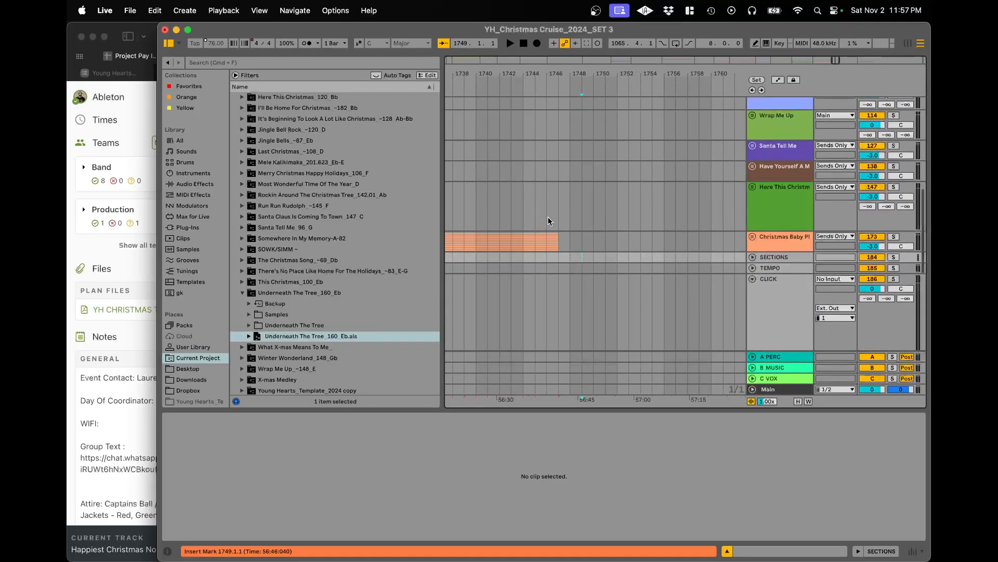
- Try to paste the cut Underneath The Tree clips at bar 1749 without inserting time
key(super+v)
scroll(579, 214, down, 5)
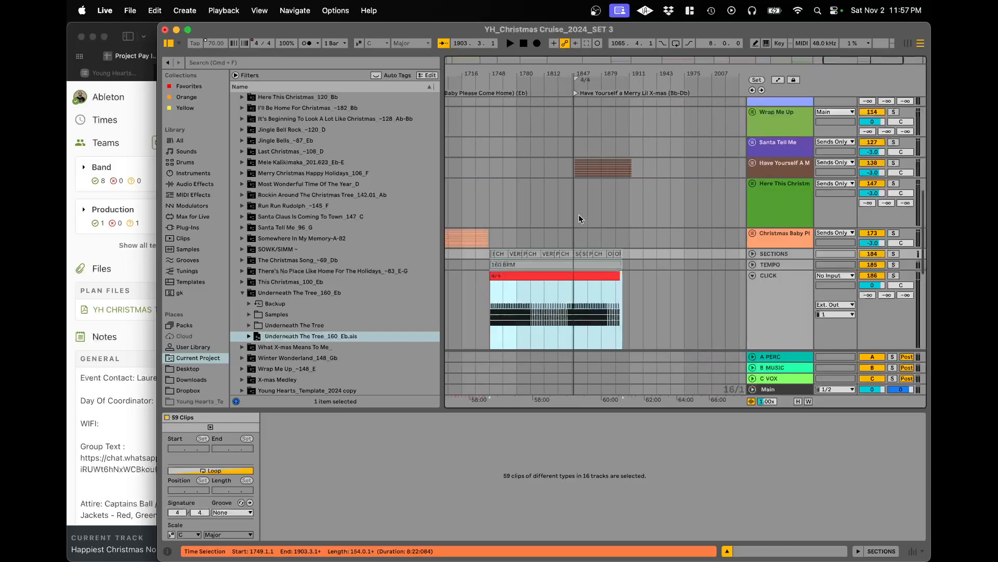
key(super+z)
scroll(483, 255, up, 5)
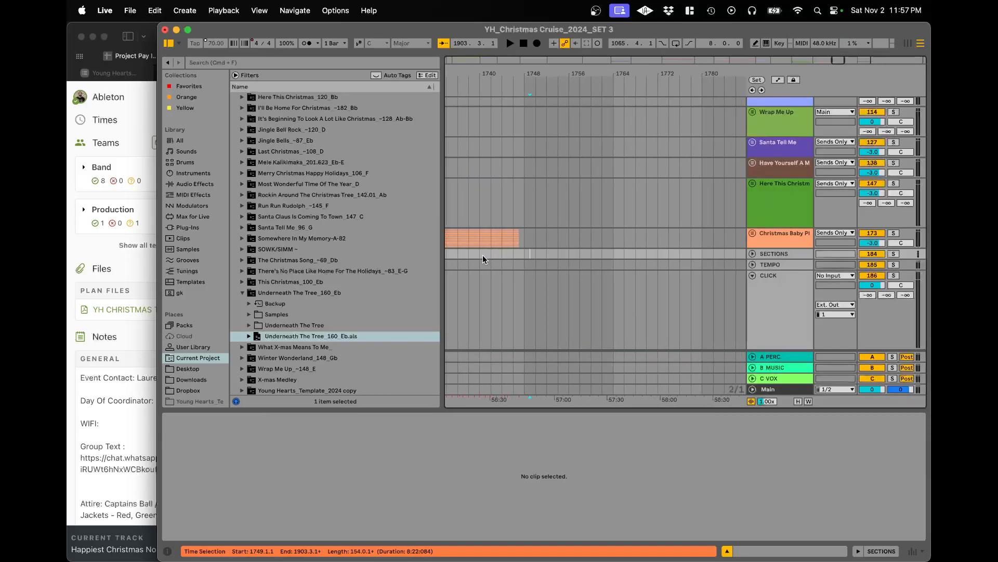
- Paste the Underneath The Tree clips at bar 1749 with their time, pushing Have Yourself A Merry Lil X-mas back
scroll(528, 242, up, 3)
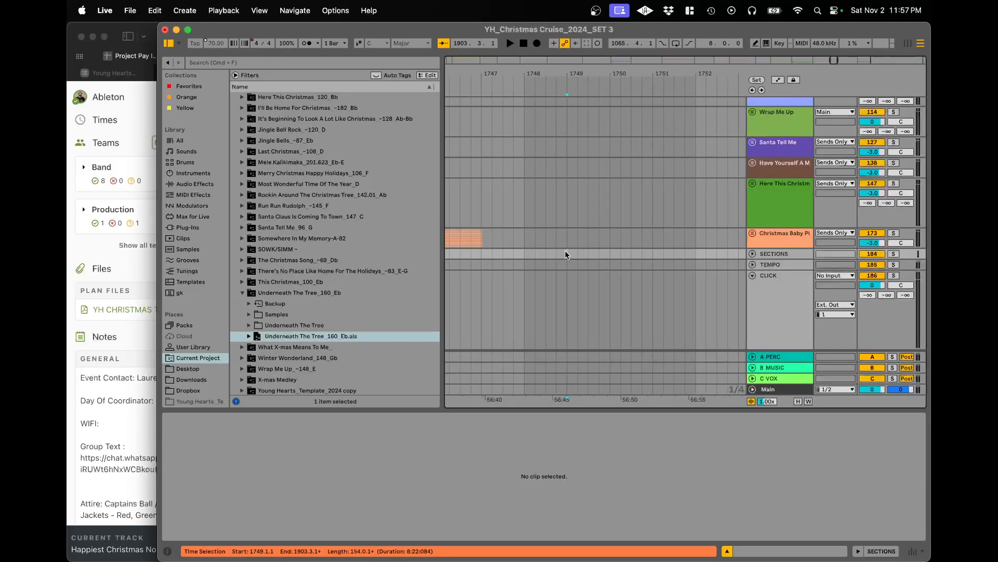
key(super+v)
scroll(550, 204, down, 5)
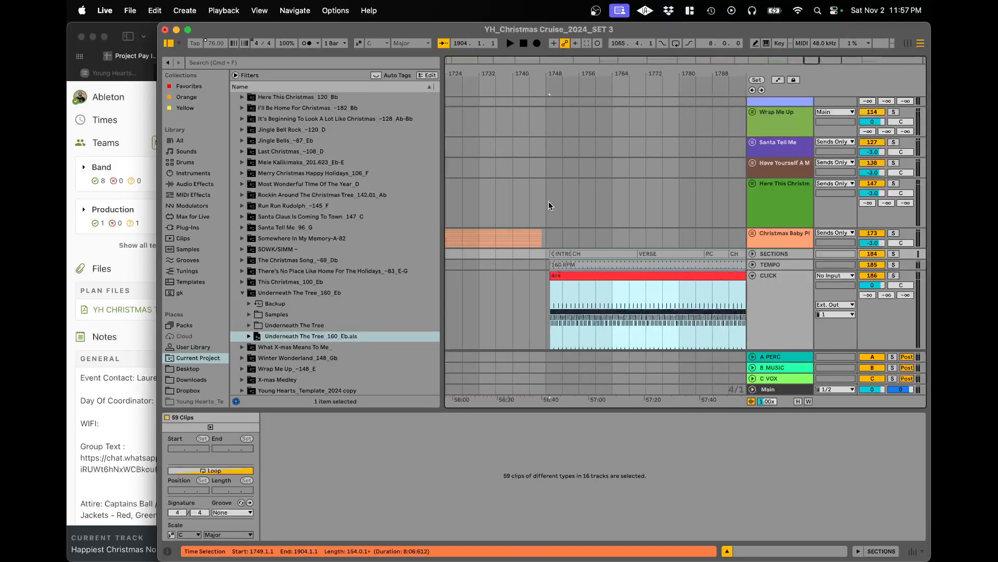
scroll(549, 204, down, 3)
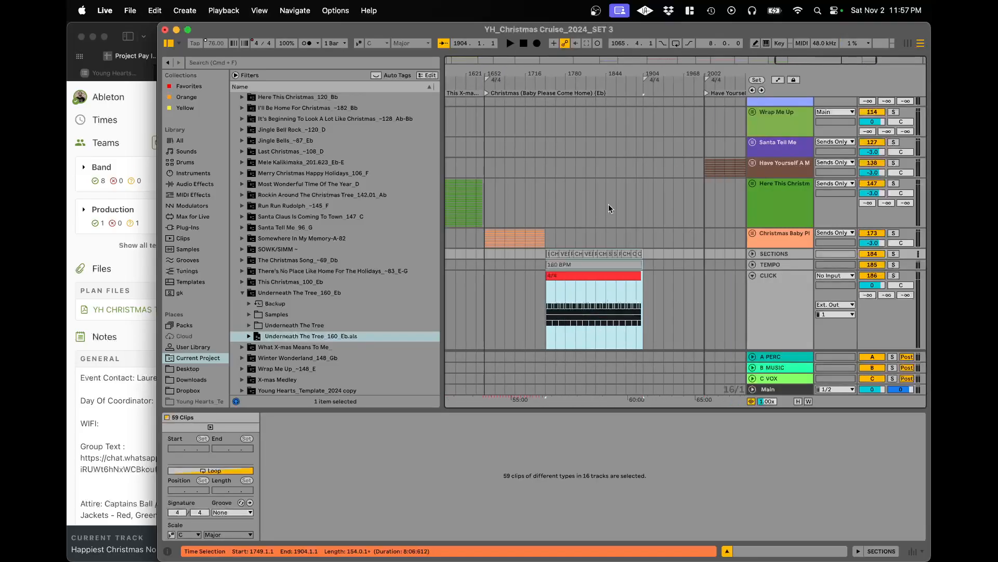
- Cut the Underneath The Tree clips on the imported SECTIONS, TEMPO, CLICK and CUES tracks from bar 1749 to bar 1903
scroll(615, 207, up, 15)
scroll(614, 208, down, 20)
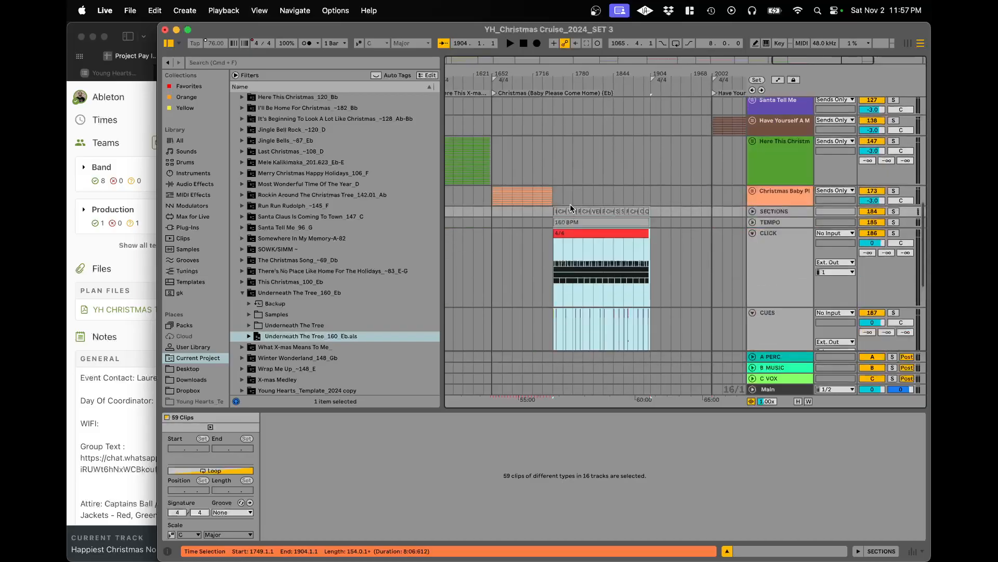
scroll(570, 201, up, 5)
scroll(521, 166, up, 7)
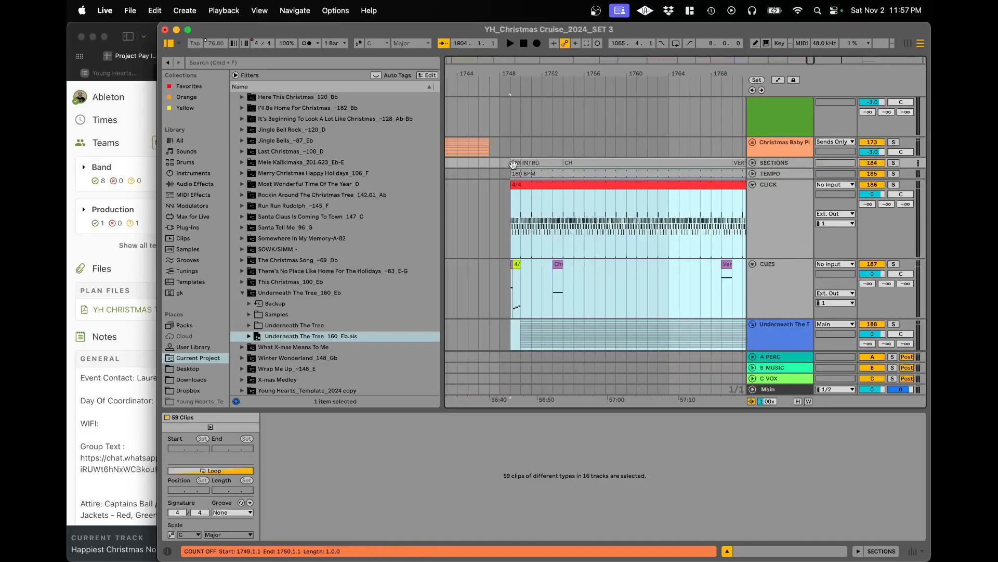
click(516, 163)
scroll(606, 201, down, 5)
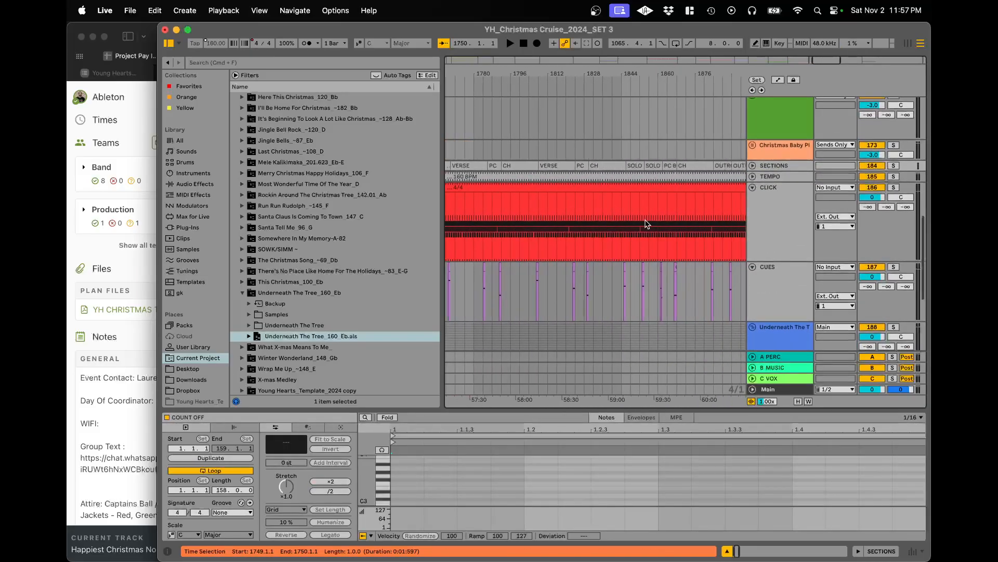
scroll(688, 219, down, 3)
scroll(688, 219, down, 6)
scroll(650, 198, up, 5)
scroll(642, 142, up, 3)
scroll(642, 142, up, 3)
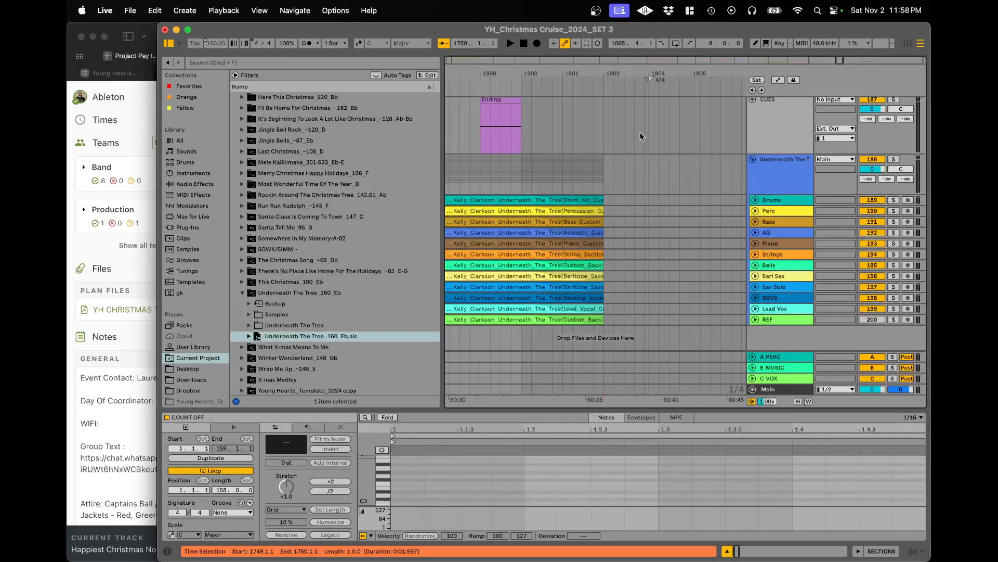
shift+click(643, 136)
scroll(643, 136, down, 3)
scroll(643, 137, up, 6)
scroll(643, 137, down, 3)
scroll(643, 136, left, 7)
scroll(643, 136, down, 3)
key(super+c)
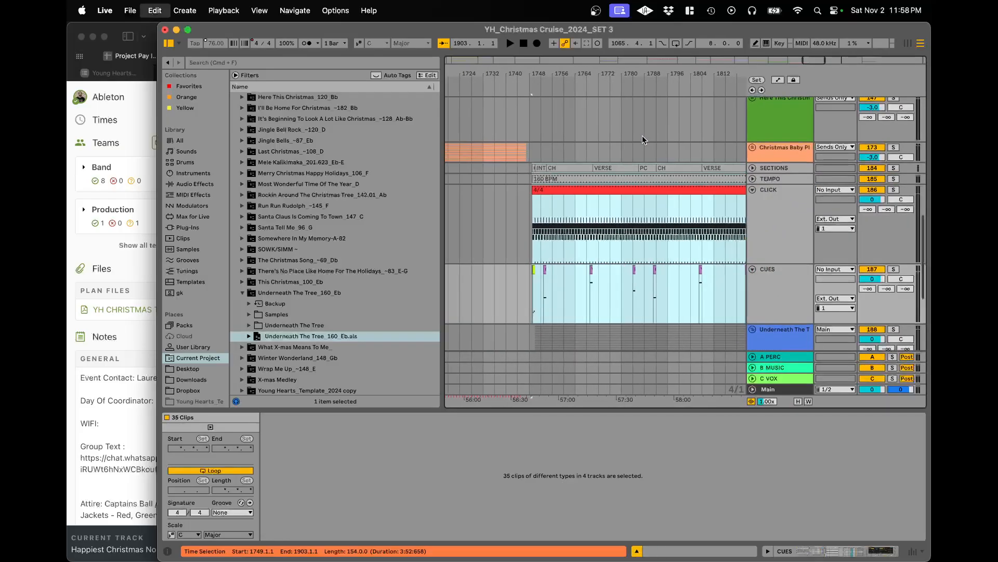
key(super+x)
- Paste the cut guide clips at bar 1749 onto the set's main SECTIONS, TEMPO, CLICK and CUES tracks
scroll(535, 175, up, 15)
scroll(527, 125, up, 5)
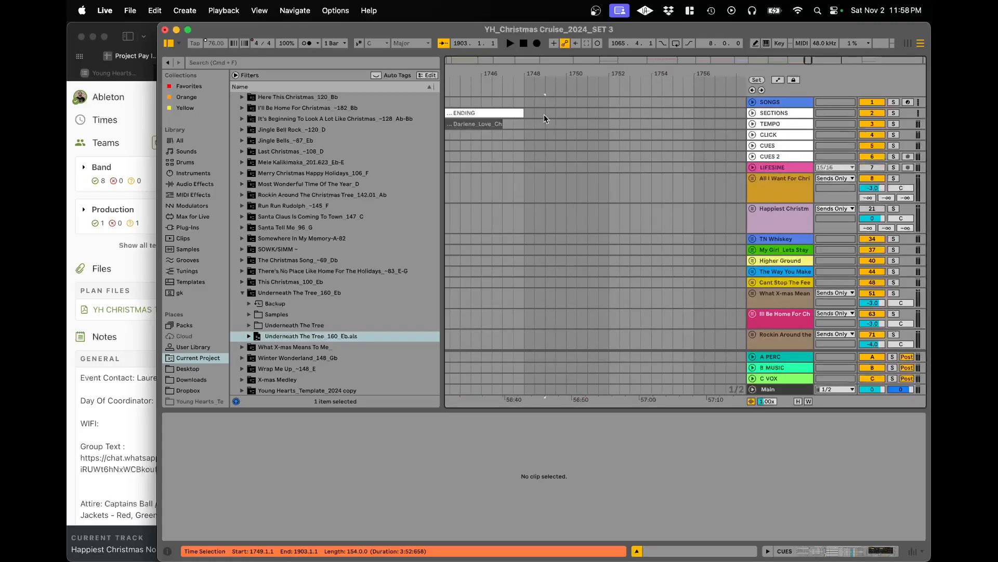
click(544, 114)
key(super+v)
scroll(562, 147, down, 5)
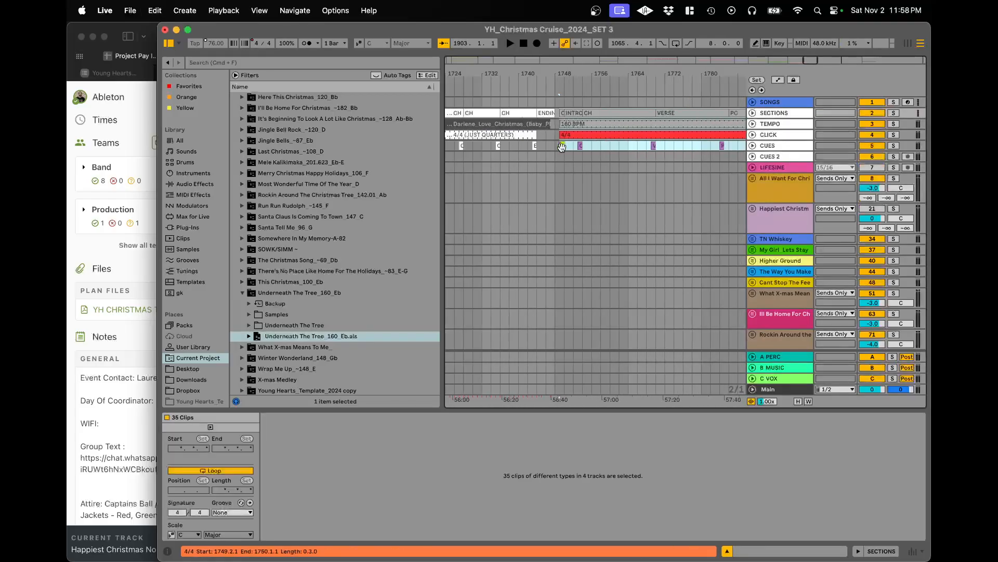
- Fold the Underneath The Tree group and delete the emptied imported SECTIONS, TEMPO, CLICK and CUES tracks above it
key(z)
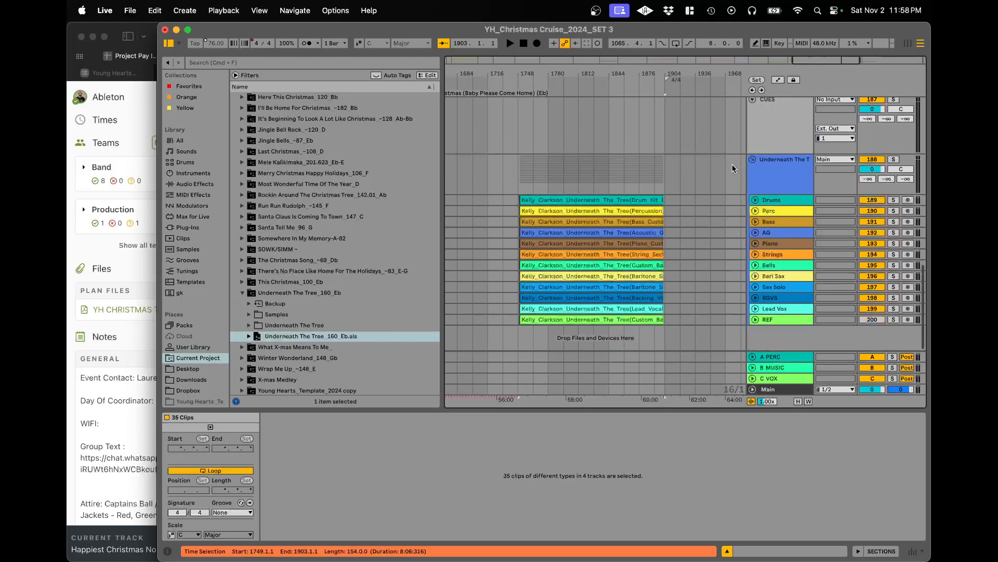
alt+click(753, 239)
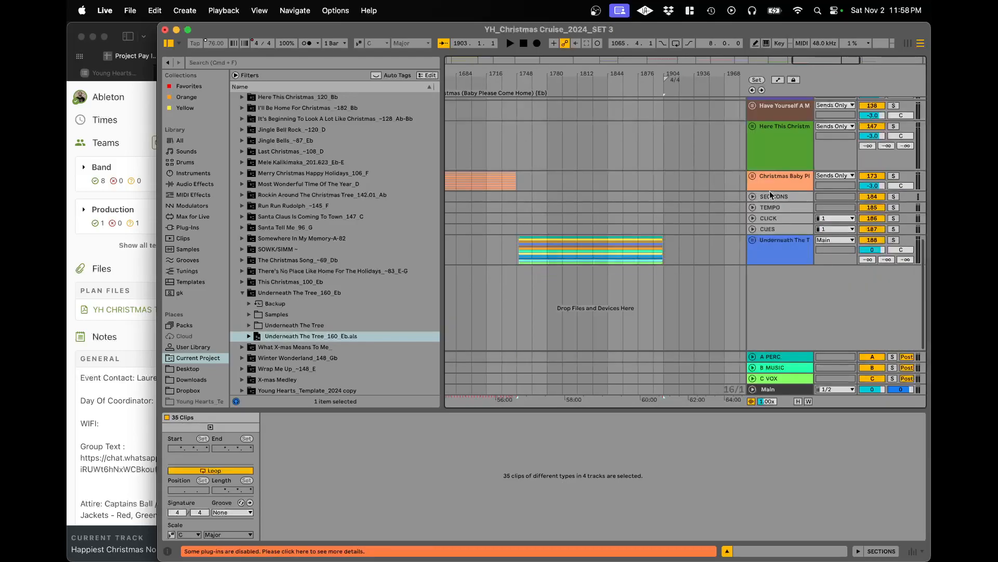
click(771, 195)
shift+click(772, 230)
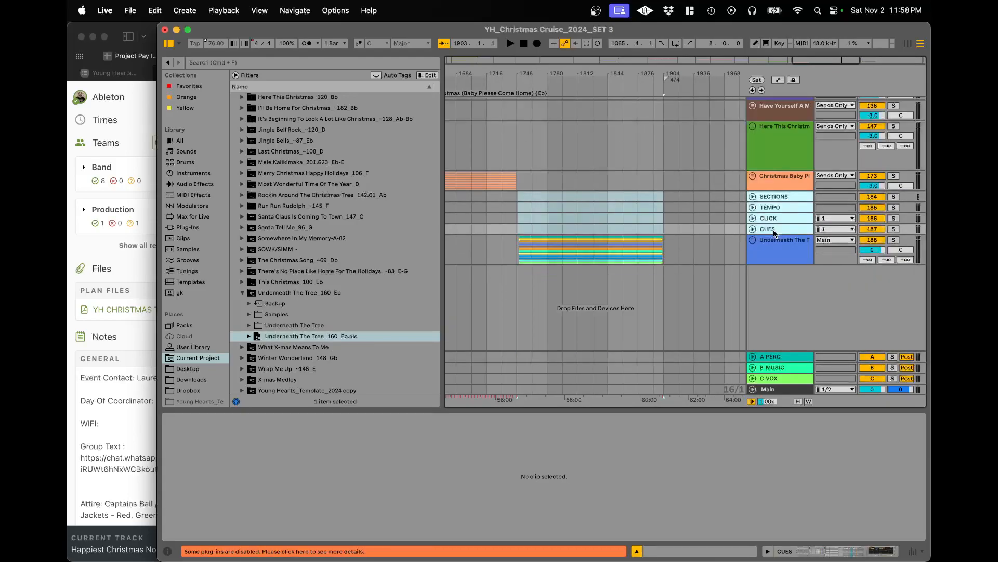
key(Delete)
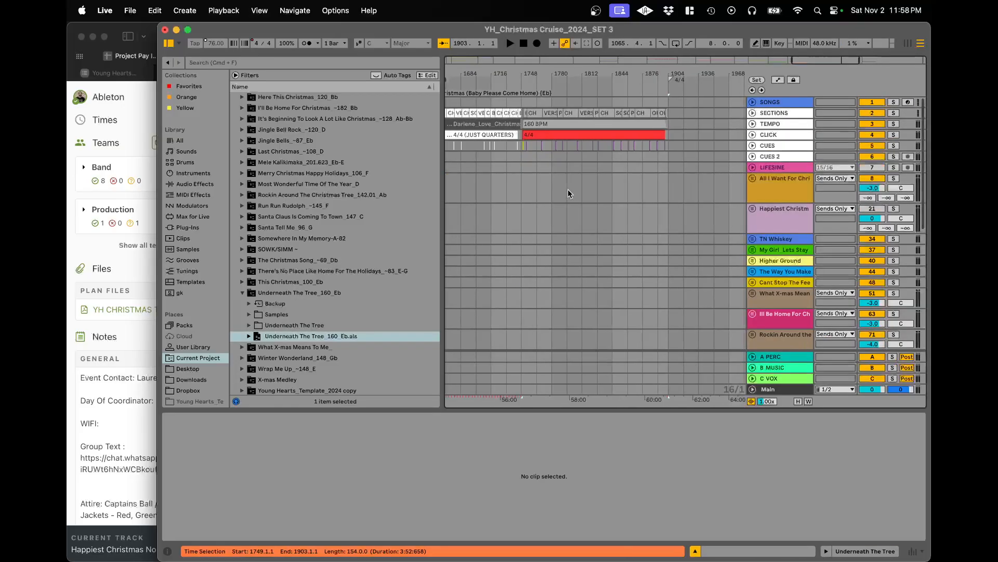
- Apply the white track color to the clips on the main SECTIONS, TEMPO and CLICK tracks
scroll(567, 192, down, 3)
scroll(567, 192, up, 3)
click(776, 136)
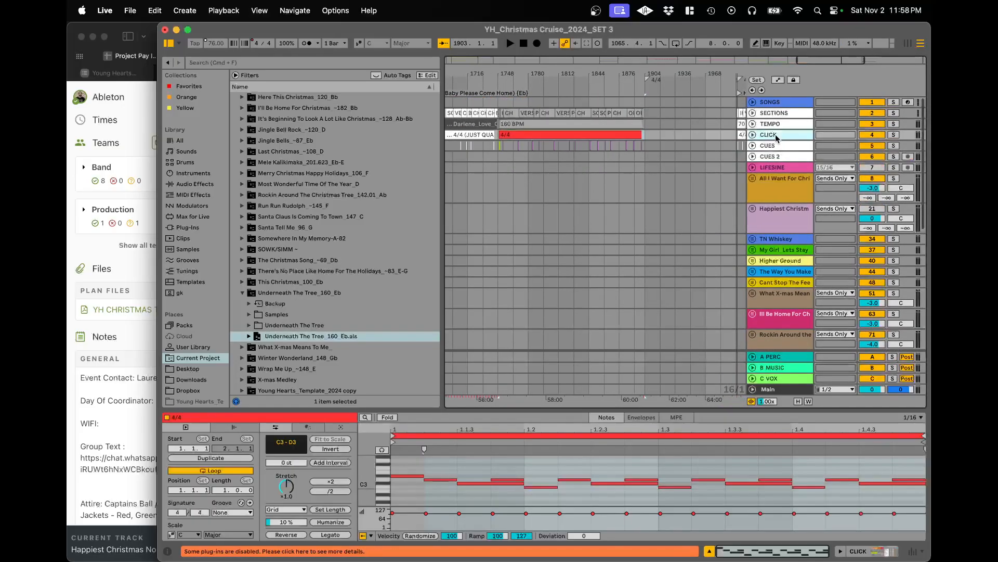
shift+click(776, 111)
right_click(776, 111)
click(842, 345)
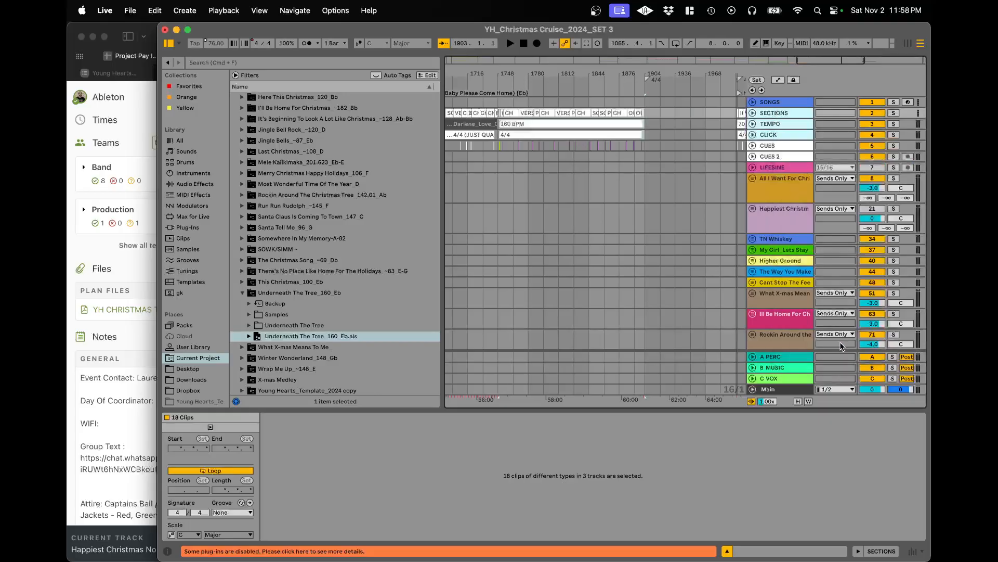
- Color the Underneath The Tree group teal and assign that color to its grouped tracks and clips
scroll(619, 211, down, 5)
scroll(619, 209, up, 5)
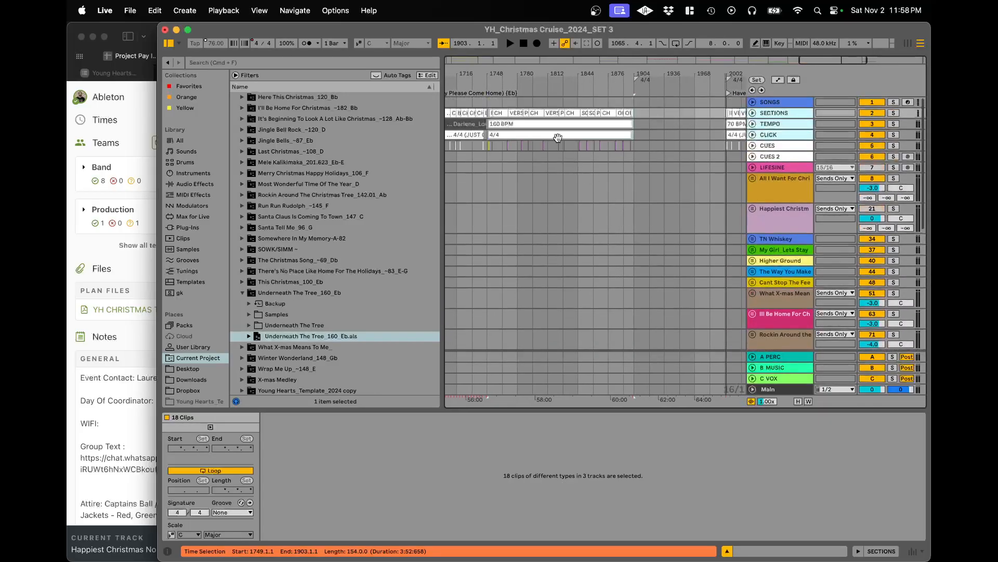
click(557, 125)
scroll(650, 260, down, 5)
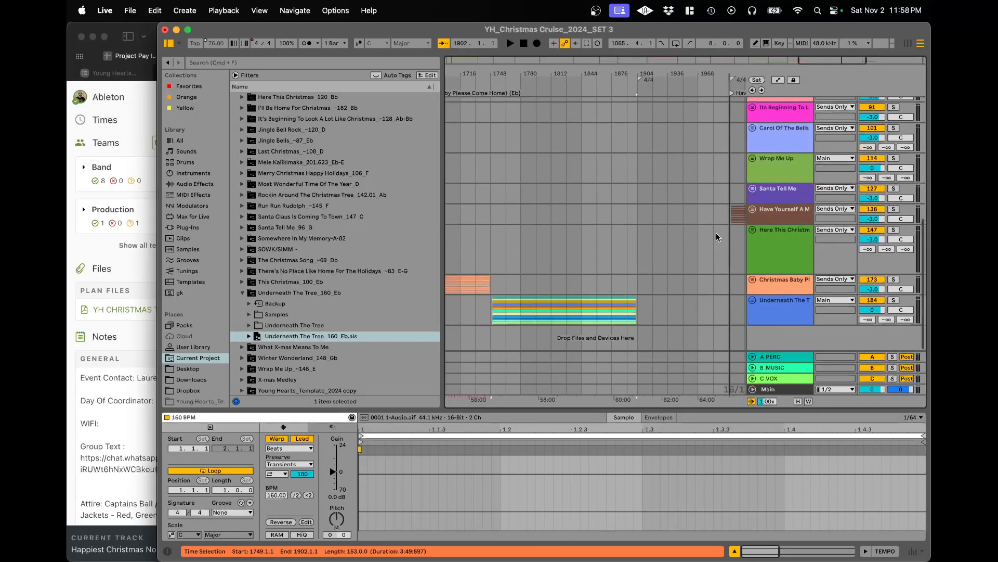
mouse_move(769, 302)
mouse_down()
mouse_move(769, 281)
mouse_move(776, 307)
mouse_up()
right_click(777, 311)
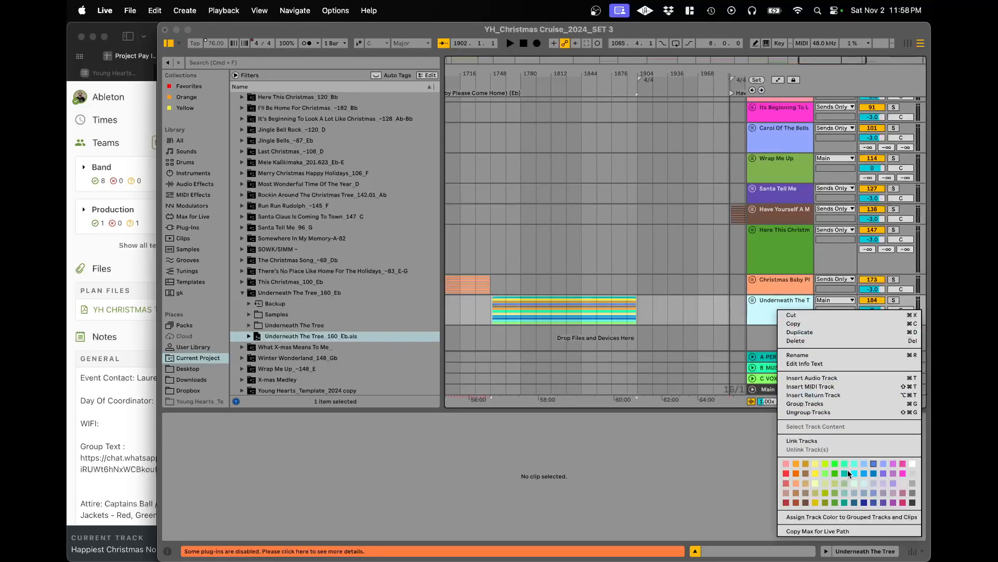
click(844, 473)
right_click(781, 307)
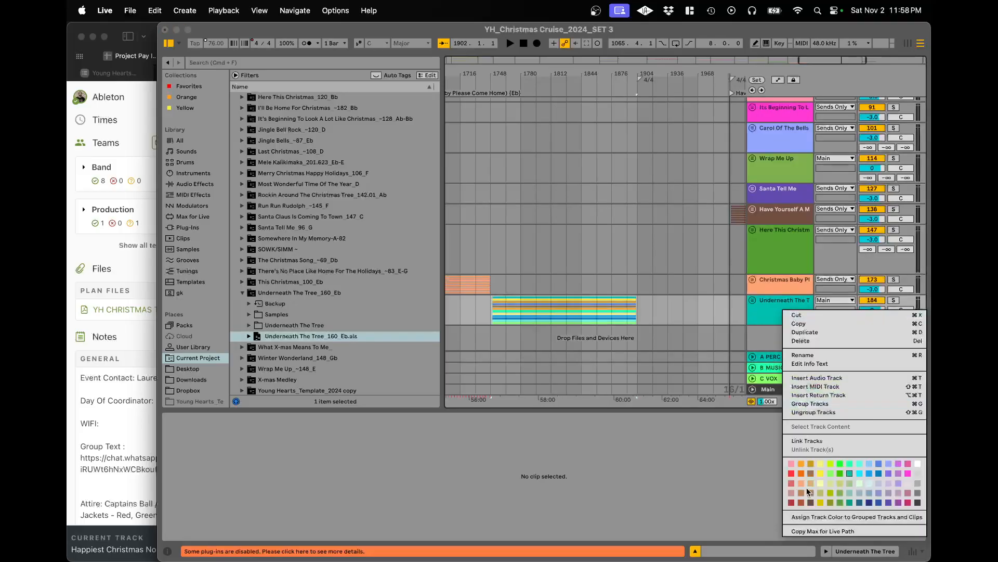
click(810, 517)
- Add a locator at bar 1749 and name it Underneath The Tree (Eb)
click(773, 357)
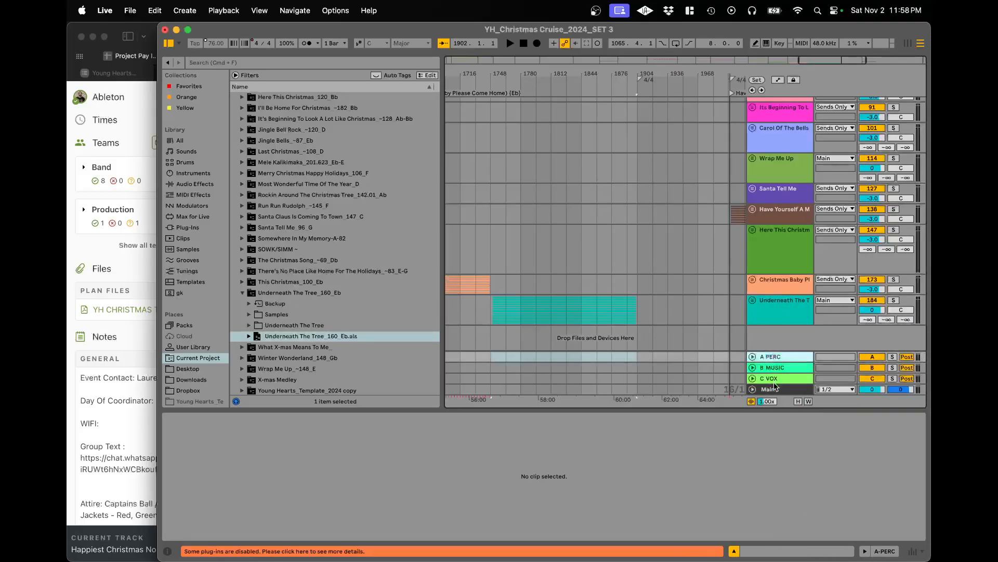
click(595, 306)
key(minus)
scroll(575, 257, up, 10)
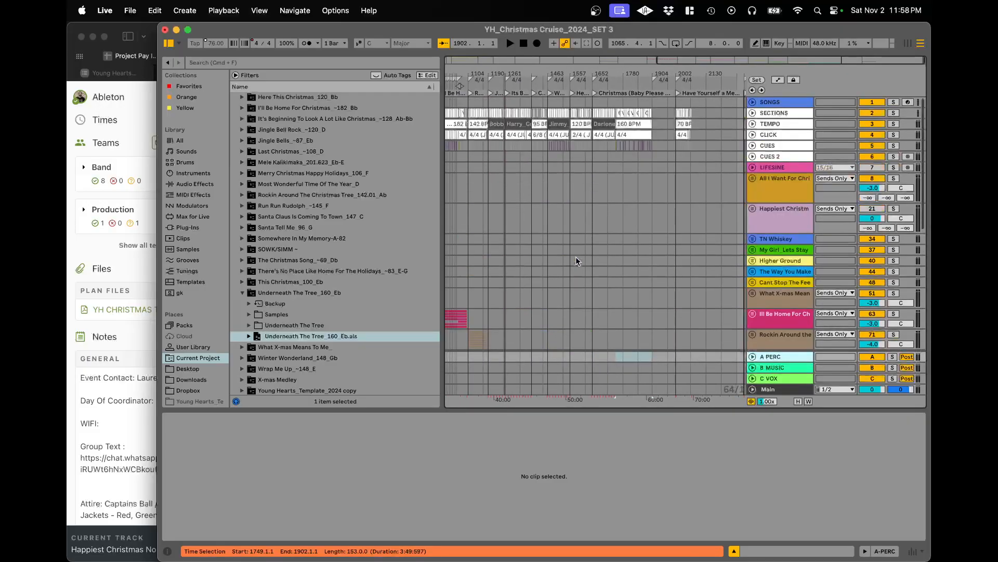
key(plus)
key(plus)
key(plus)
key(plus)
key(plus)
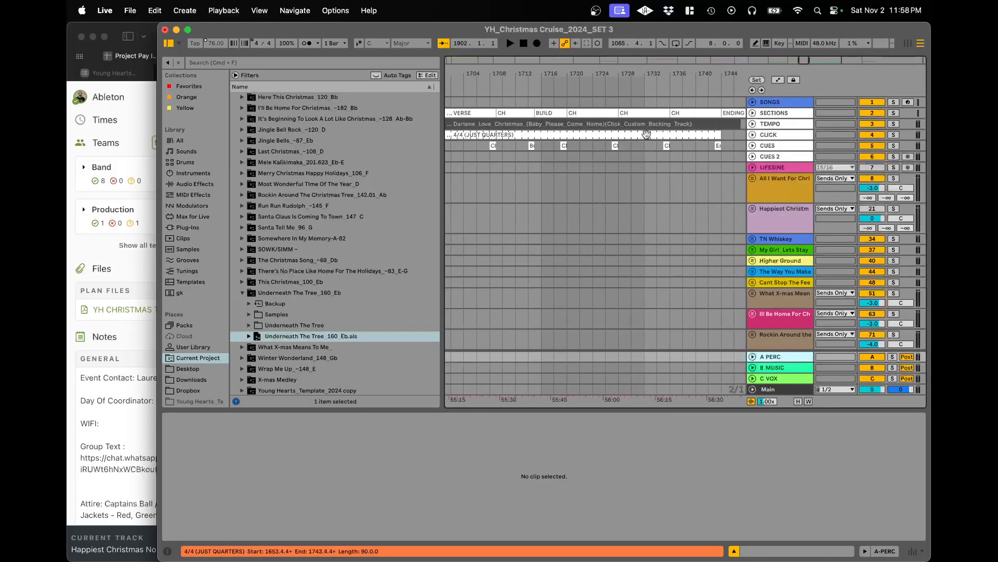
key(plus)
click(646, 156)
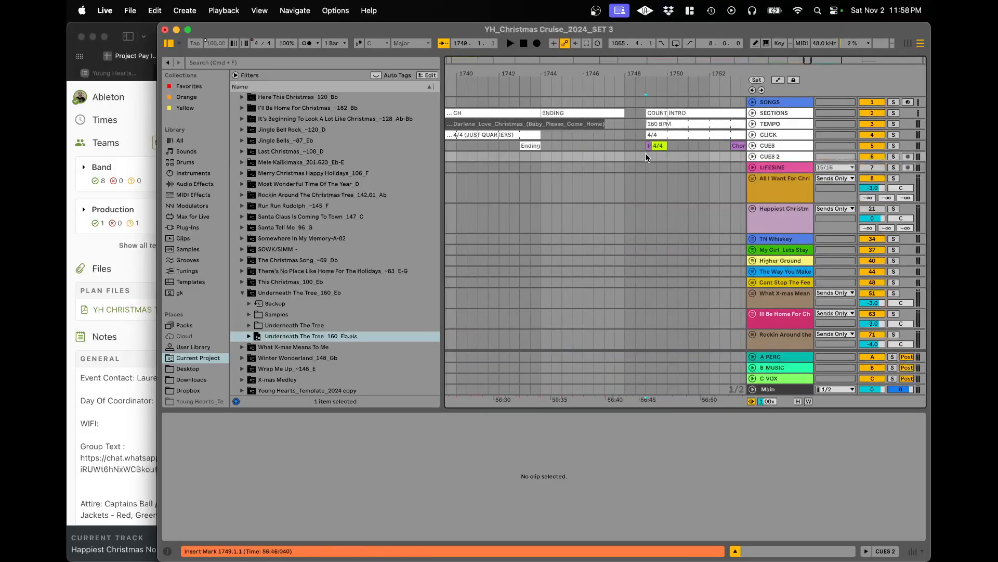
click(758, 80)
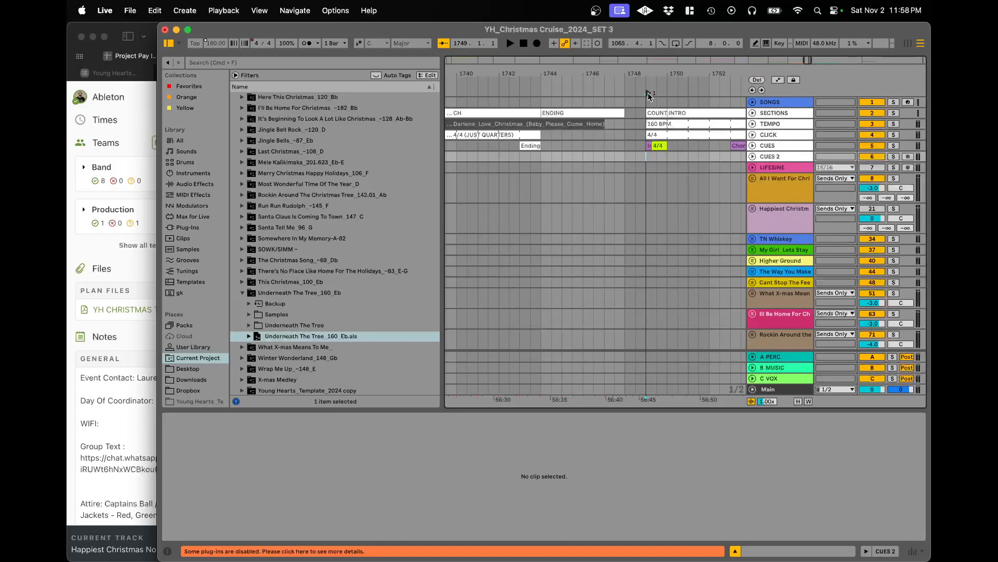
text(Underneath The Tree)
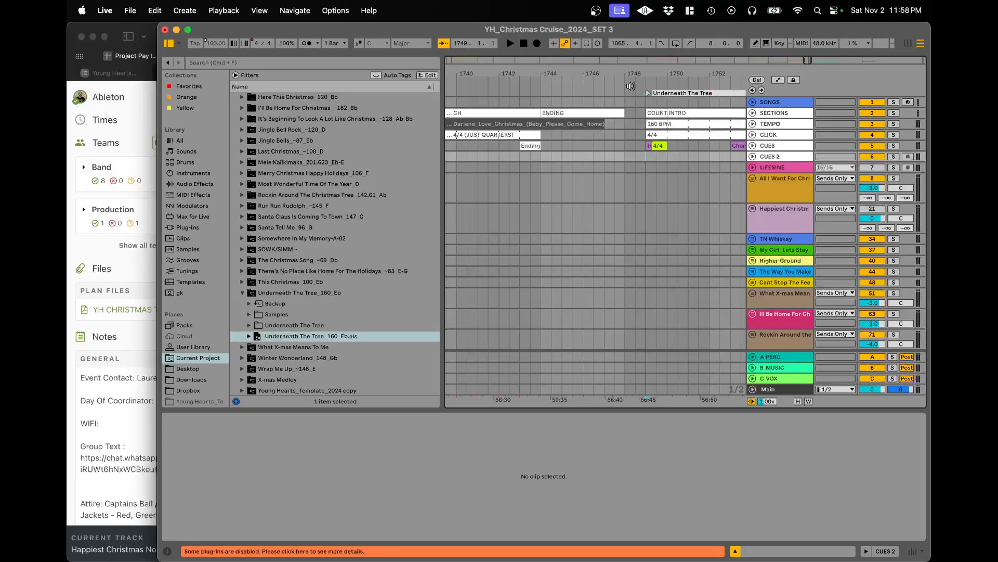
key(Return)
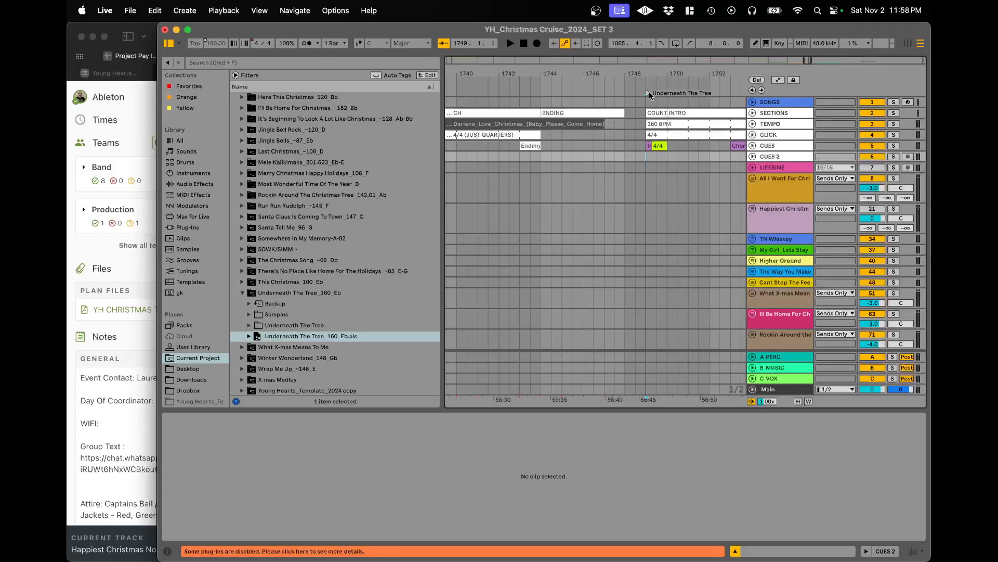
text((Eb))
key(Return)
- Check the key of Underneath The Tree in the Planning Center order and change the key in its locator name to (Db)
click(144, 215)
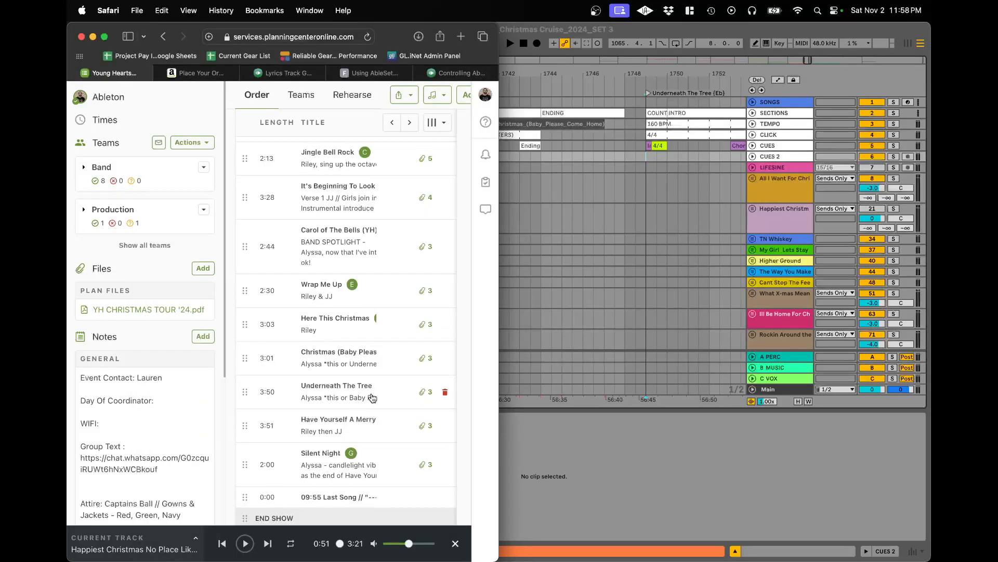
drag(493, 389, 649, 387)
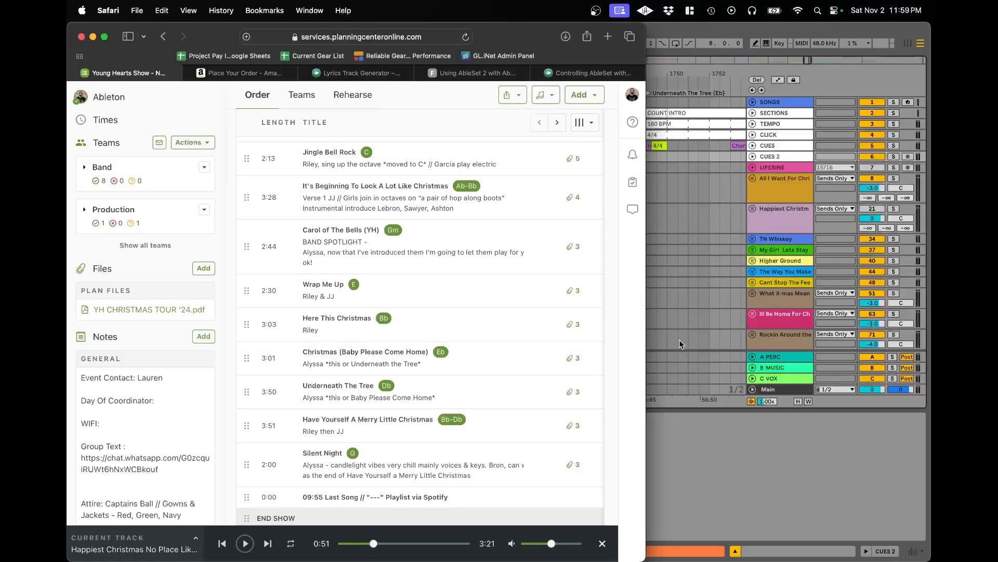
click(747, 198)
click(649, 89)
key(cmd+r)
key(BackSpace)
key(BackSpace)
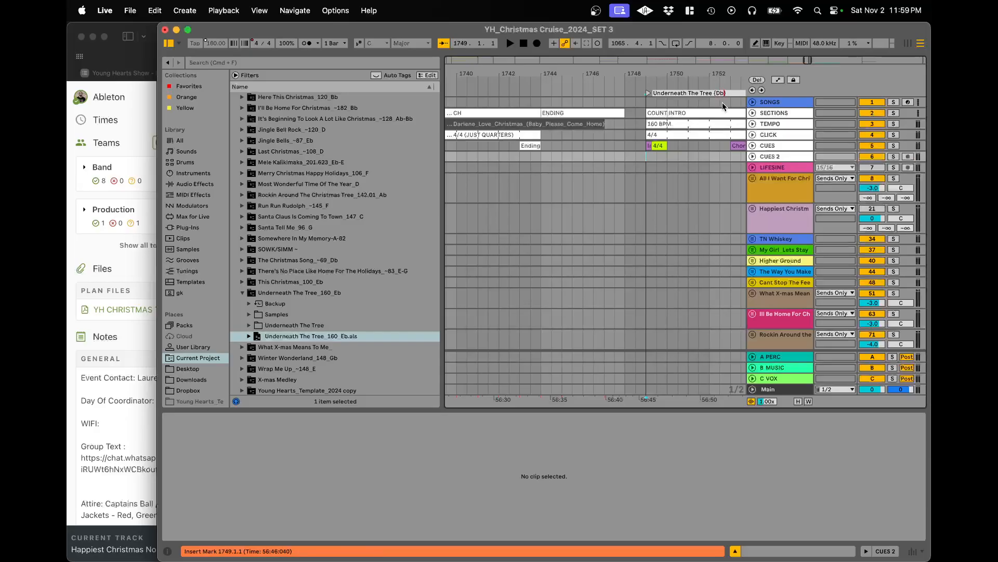
key(Return)
- Check the next song in Planning Center and delete the empty time from bar 1912 to 1992 before Have Yourself a Merry Lil X-mas
click(134, 350)
scroll(310, 355, down, 3)
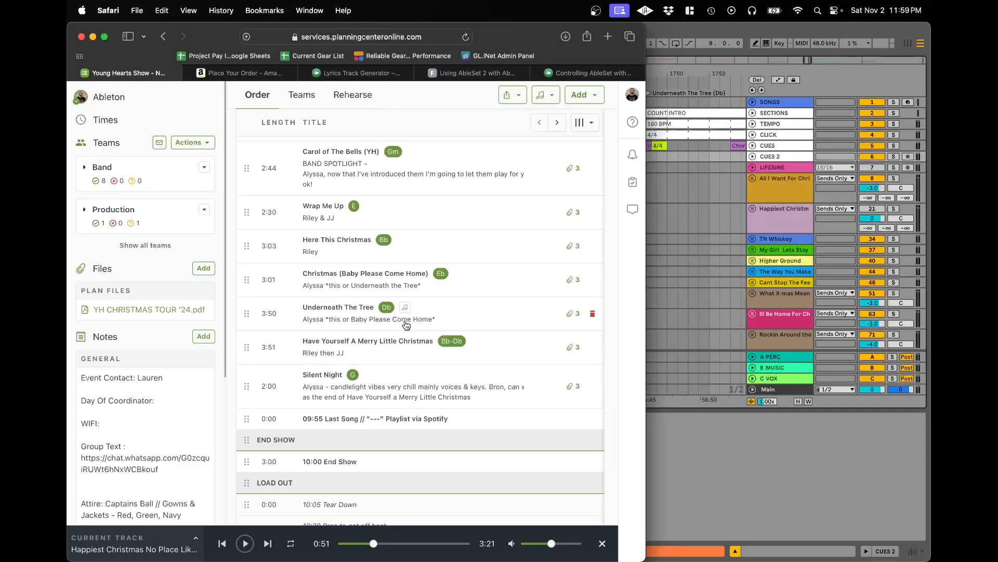
click(668, 229)
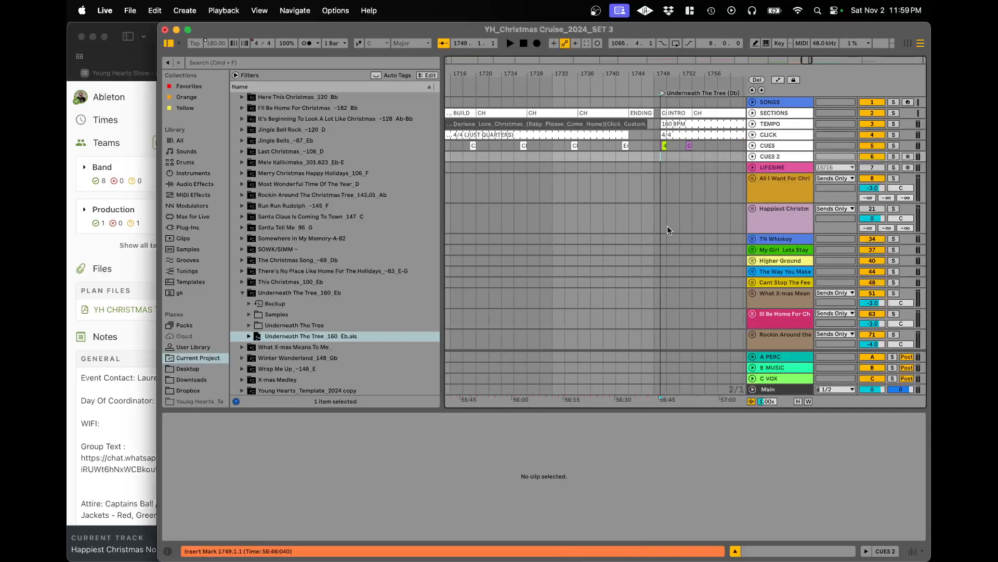
key(minus)
key(minus)
key(minus)
key(minus)
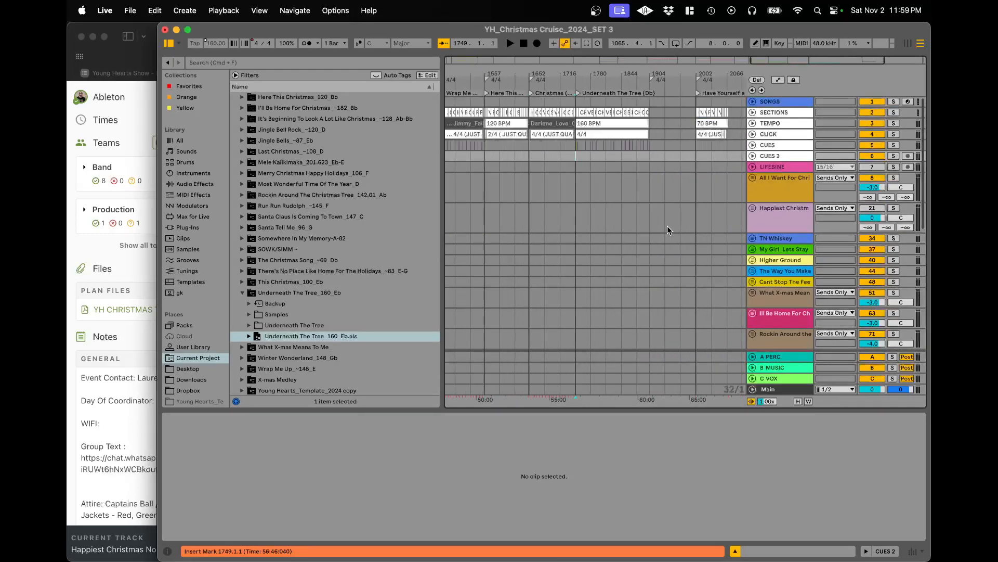
key(plus)
key(plus)
key(plus)
scroll(667, 180, right, 8)
key(minus)
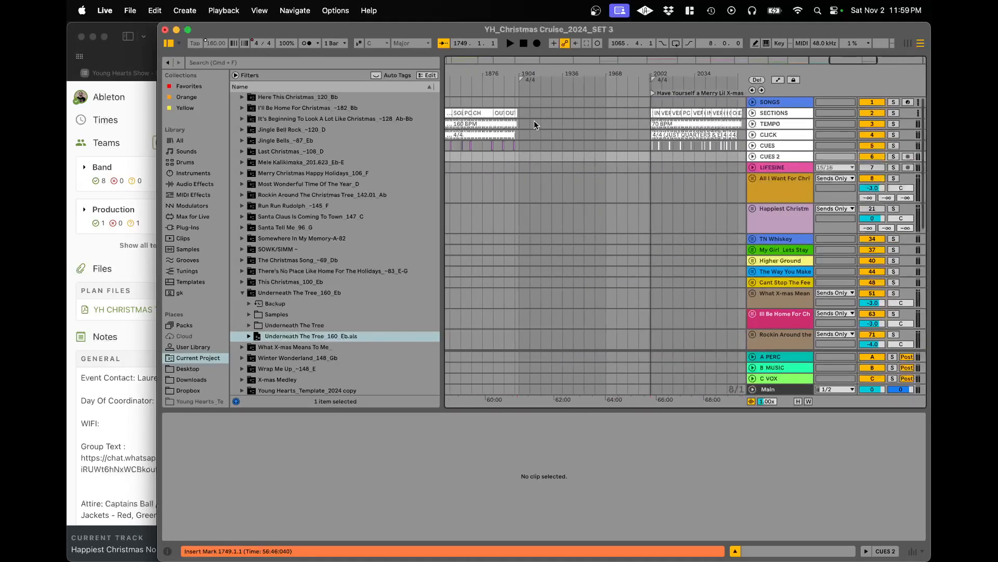
drag(532, 101, 637, 103)
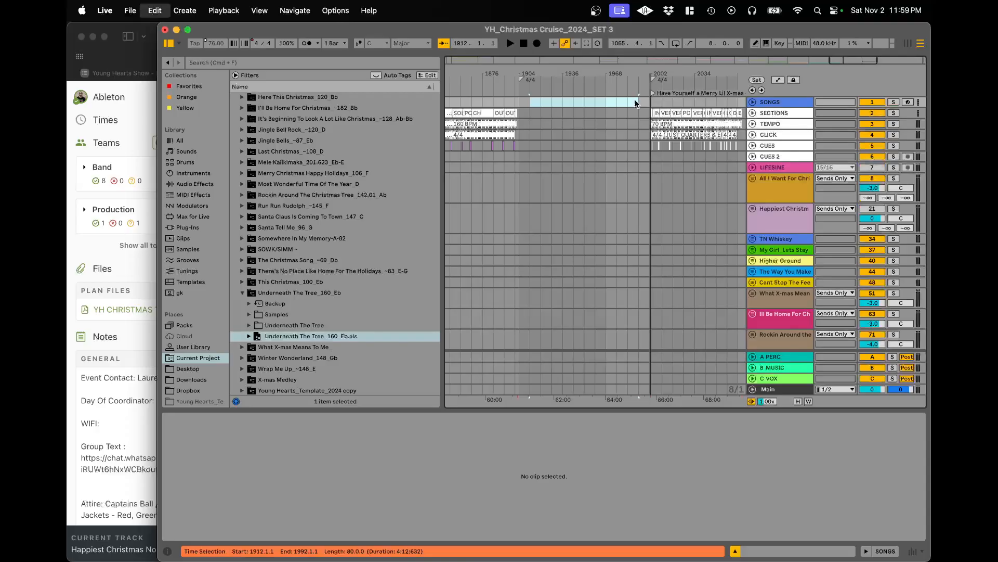
key(super+Tab)
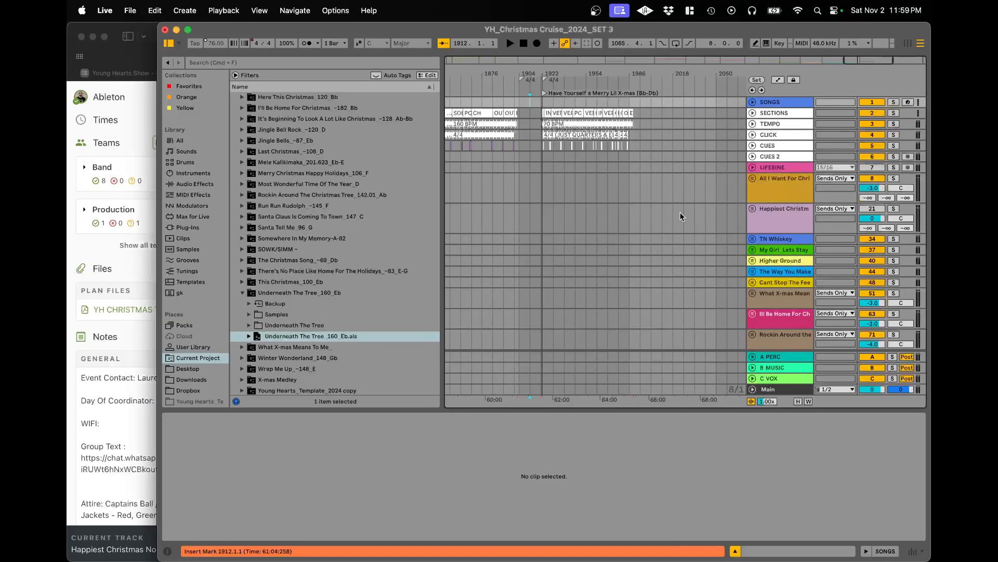
- Delete the empty time from bar 1 to bar 7 before the All I Want For X-mas FREEFORM INTRO and save the set
click(680, 212)
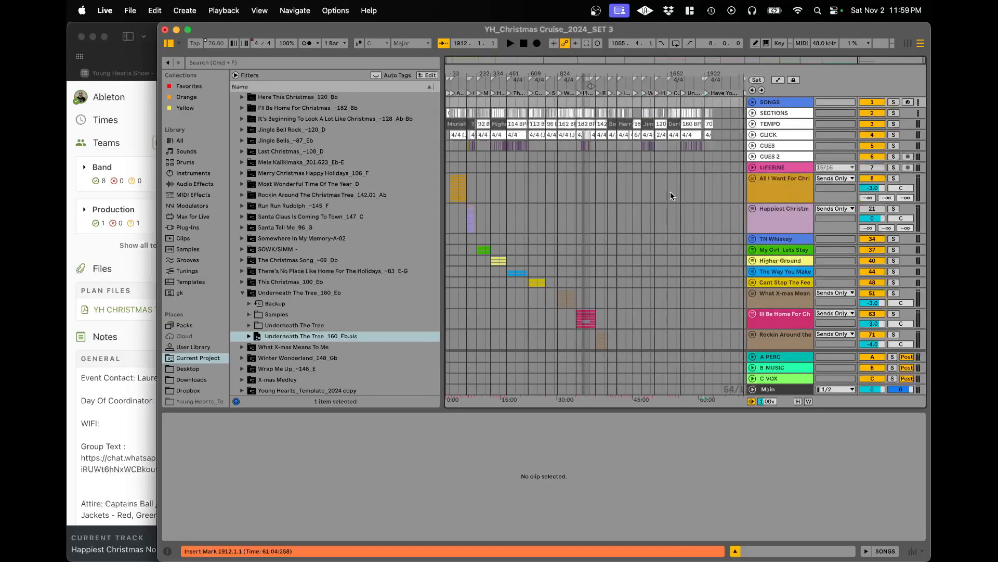
scroll(528, 144, up, 5)
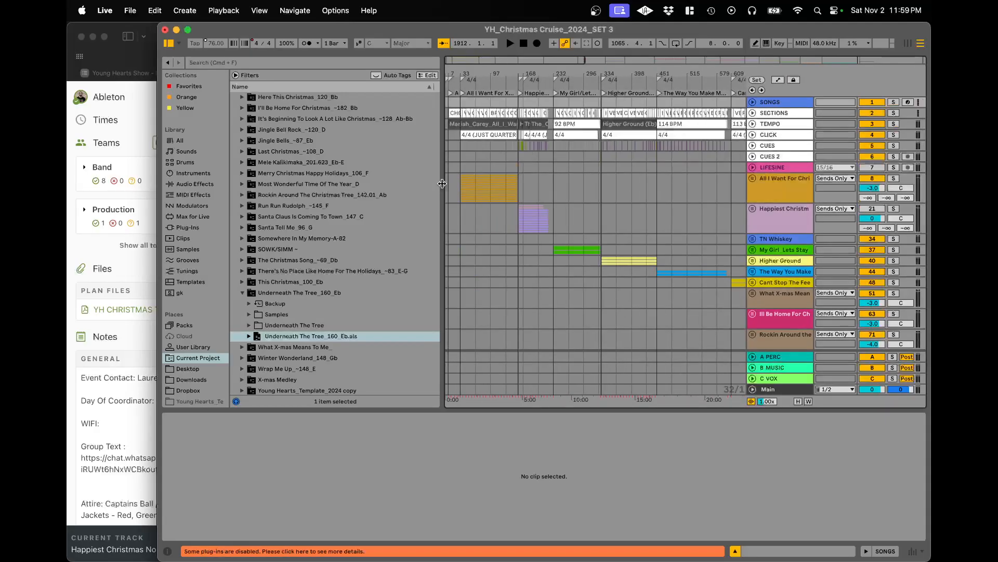
scroll(466, 178, up, 5)
scroll(466, 172, left, 15)
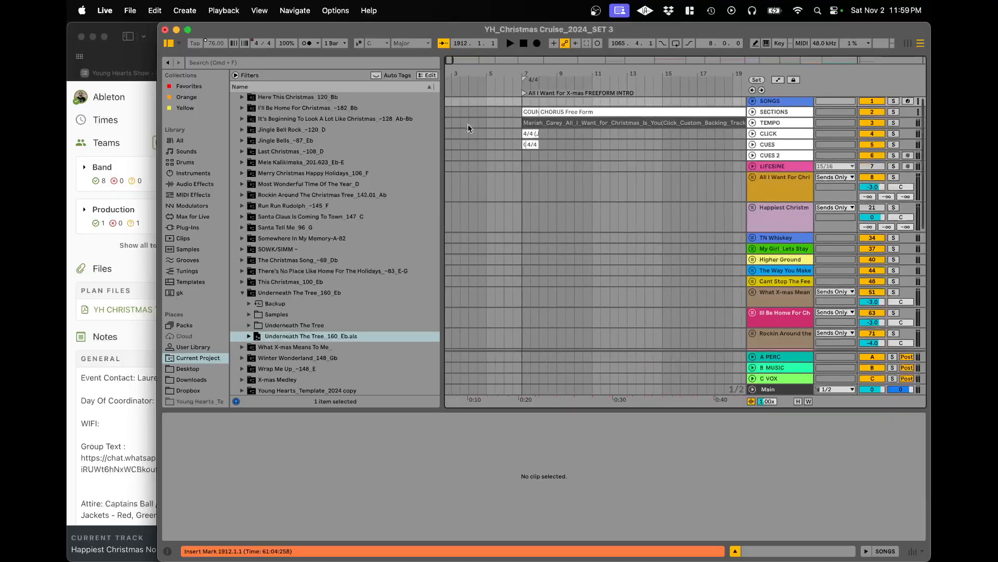
drag(548, 114, 443, 114)
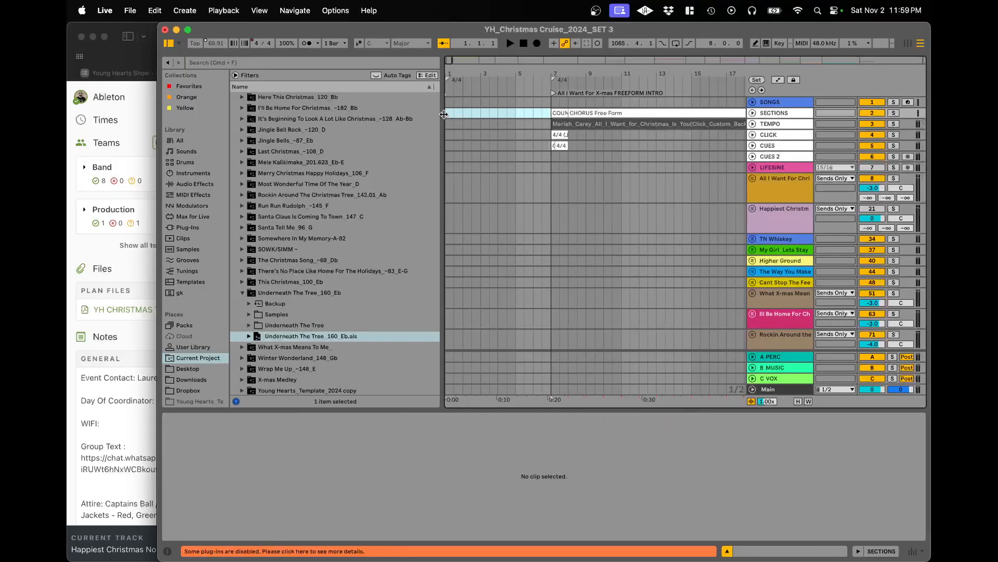
key(super+shift+BackSpace)
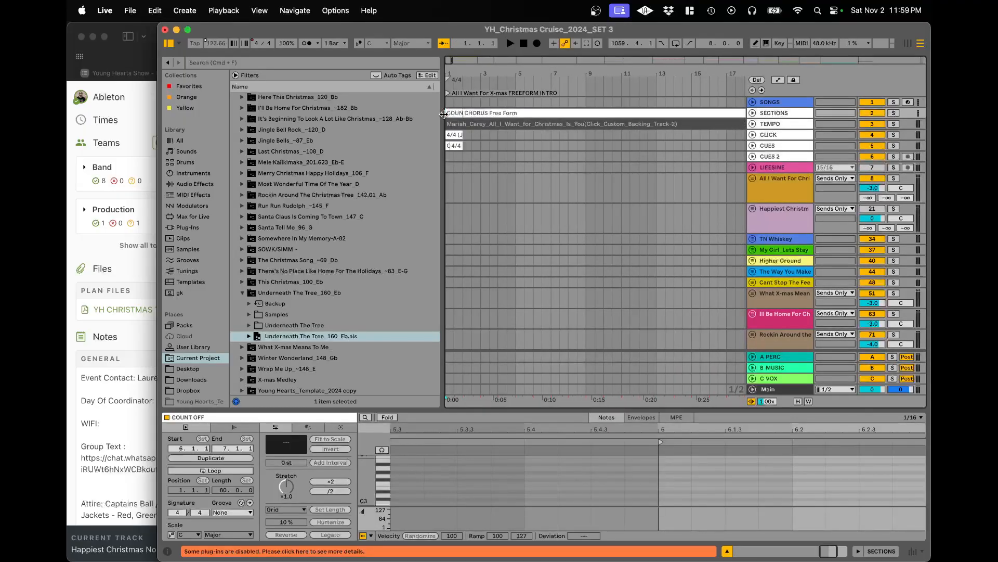
key(super+s)
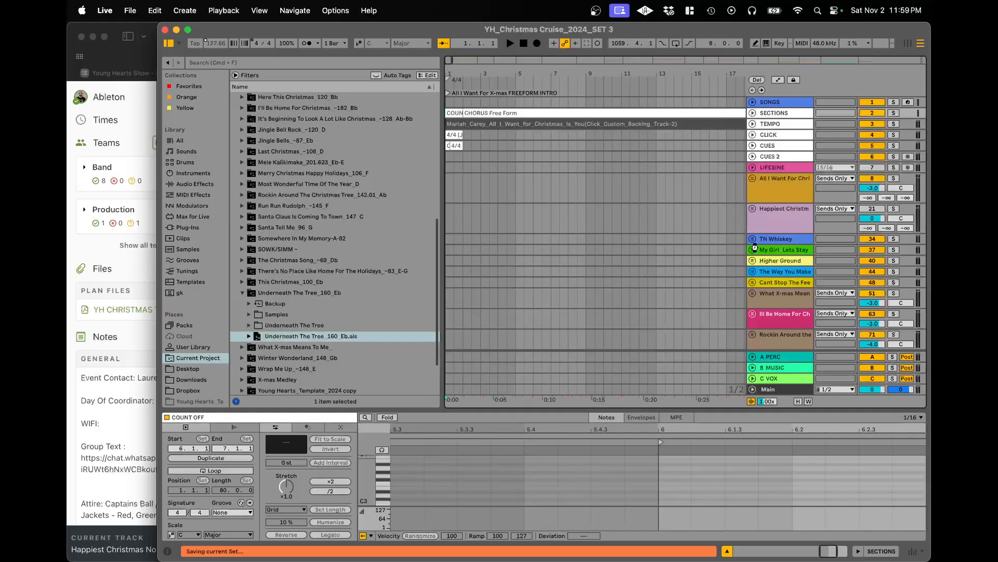
- Examine the song groups across the whole arrangement and the mixer controls of the A PERC, B MUSIC and C VOX return tracks
scroll(775, 294, down, 3)
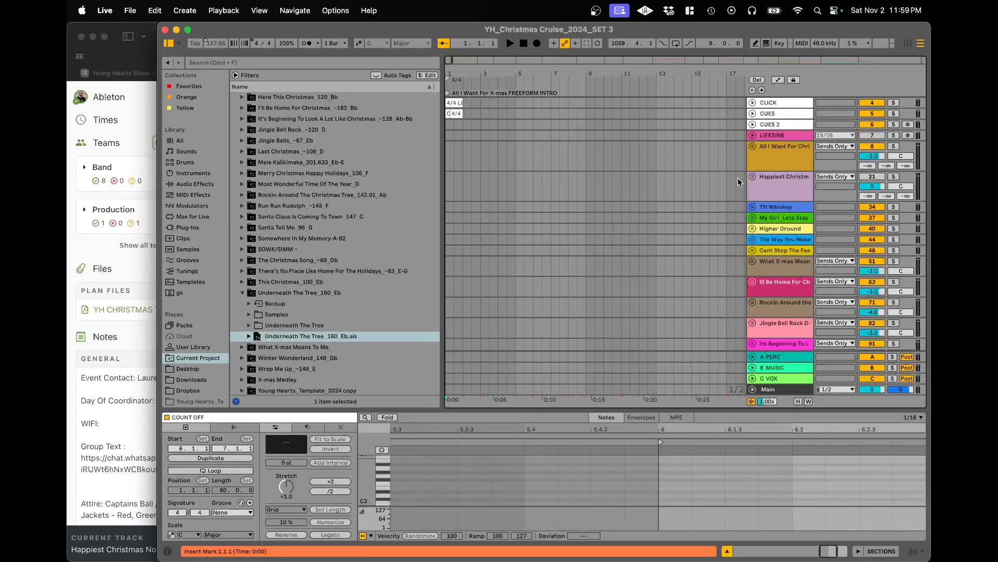
key(w)
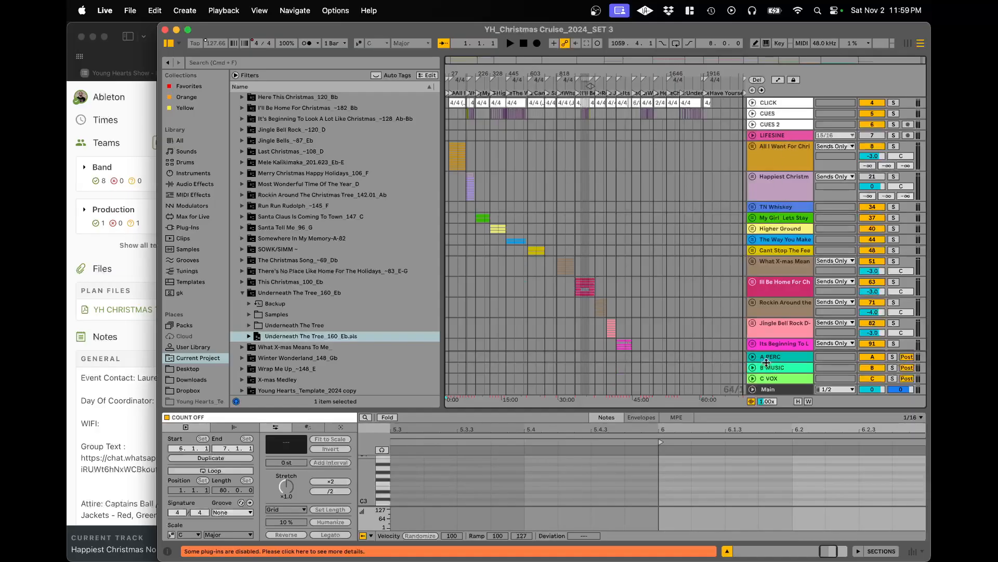
click(772, 380)
click(777, 360)
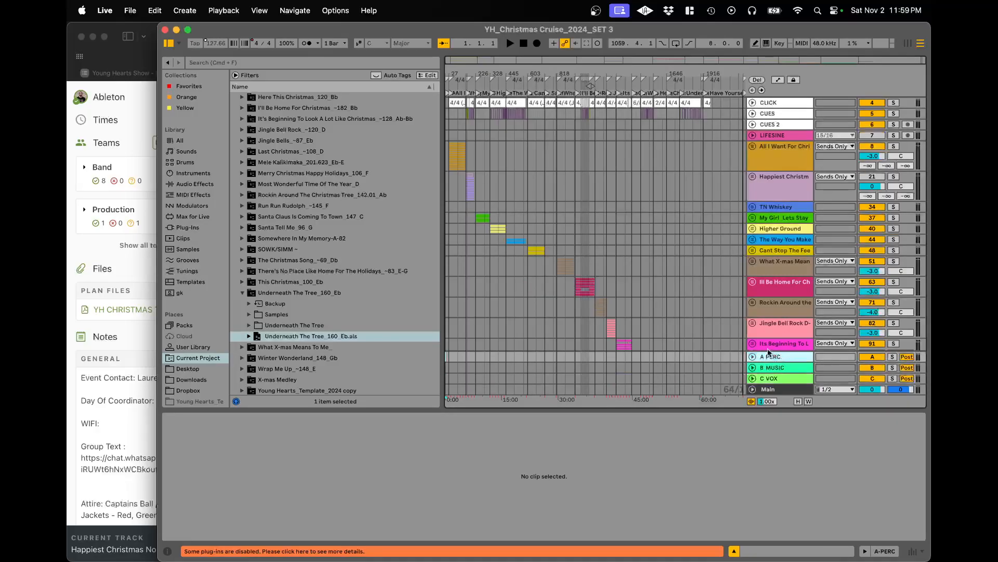
scroll(765, 339, down, 3)
scroll(765, 339, down, 5)
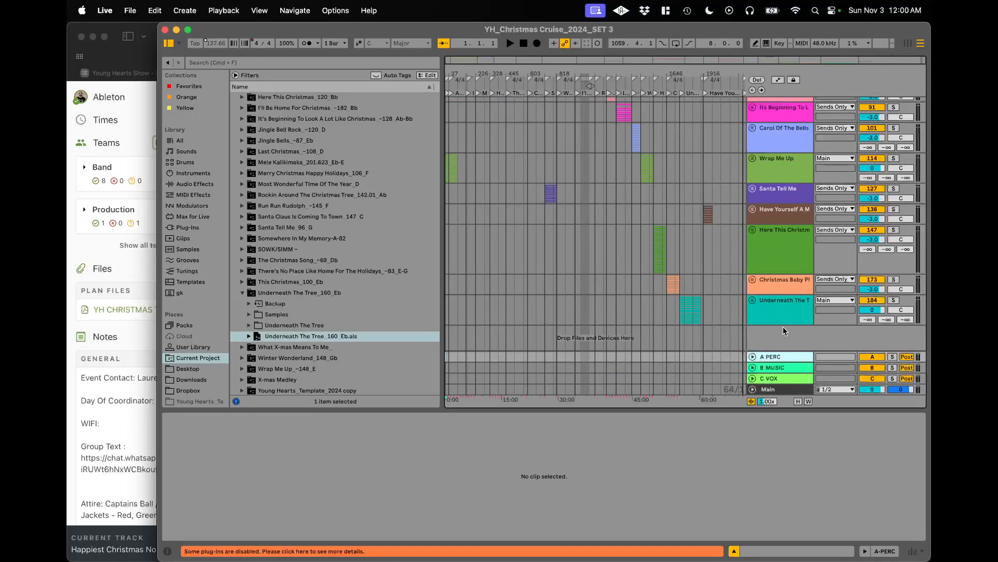
click(789, 314)
click(777, 357)
shift+click(780, 381)
click(752, 367)
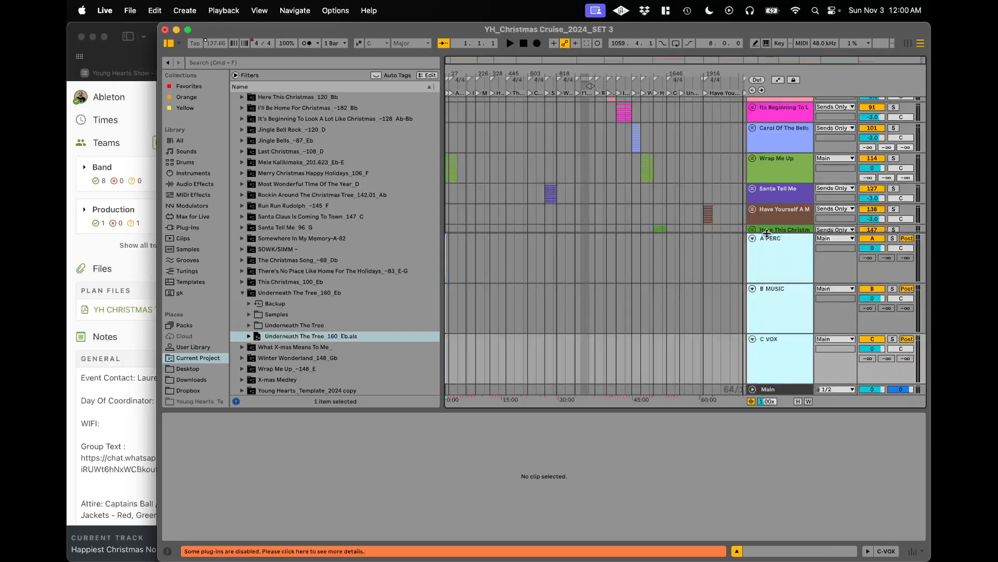
click(753, 234)
click(753, 234)
- Unfold the Underneath The Tree group and expand its stem tracks until their output routing and send controls are exposed
scroll(786, 246, down, 4)
click(753, 124)
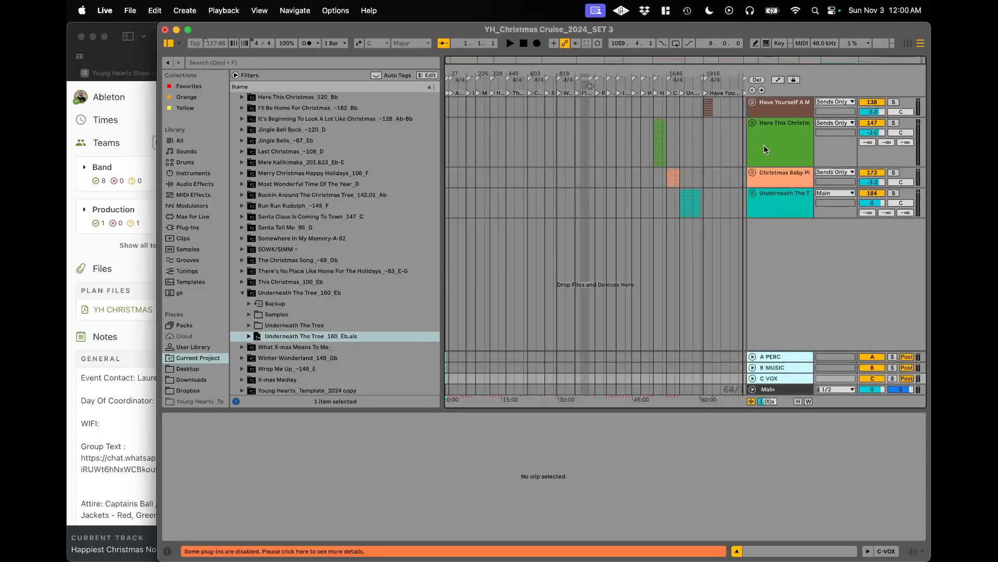
click(843, 196)
click(830, 196)
click(827, 194)
click(753, 206)
click(752, 193)
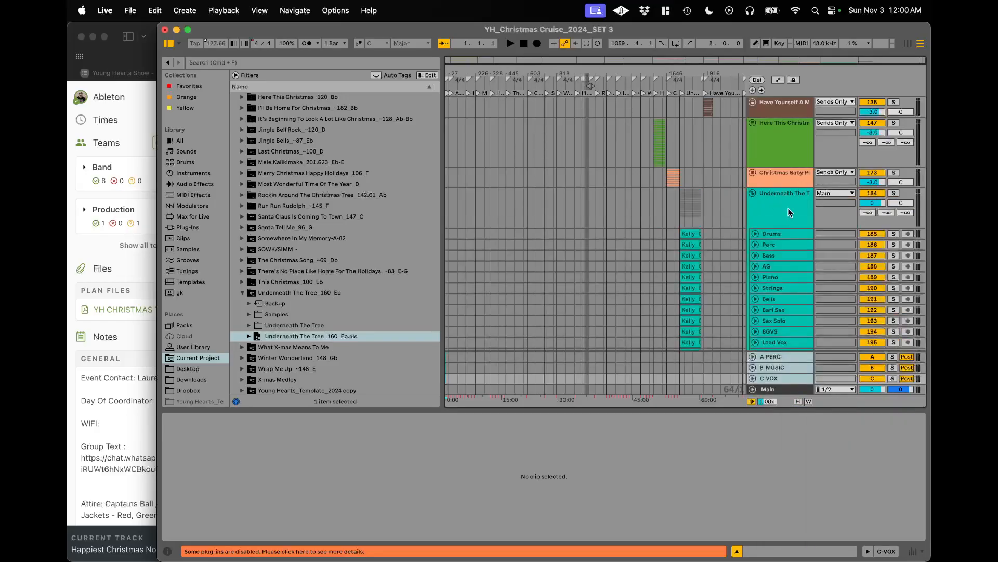
scroll(789, 209, down, 2)
alt+click(755, 202)
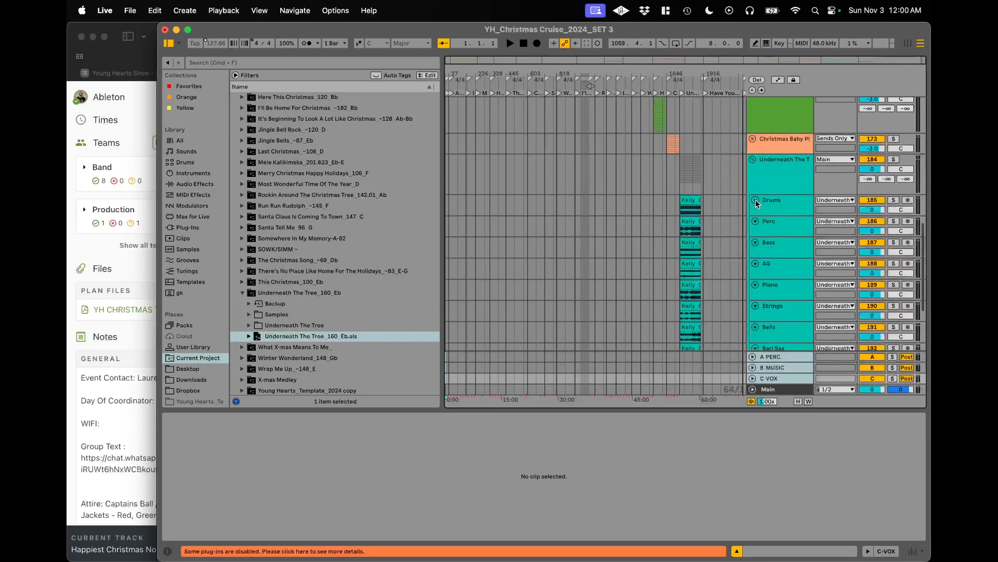
drag(775, 214, 775, 241)
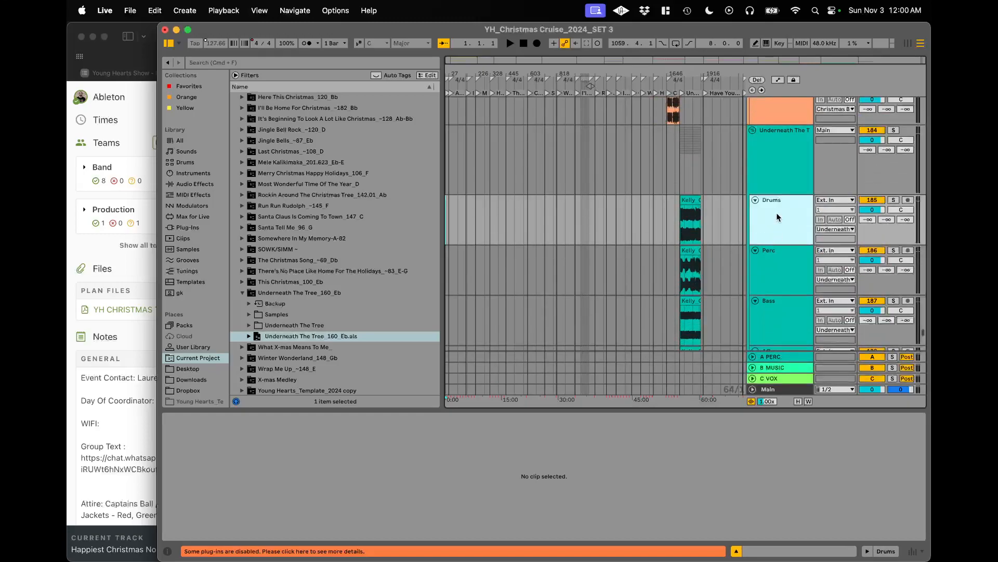
- In the Underneath The Tree group, deactivate the Drums track and set the Perc track's A PERC send to 0 dB
scroll(777, 208, down, 2)
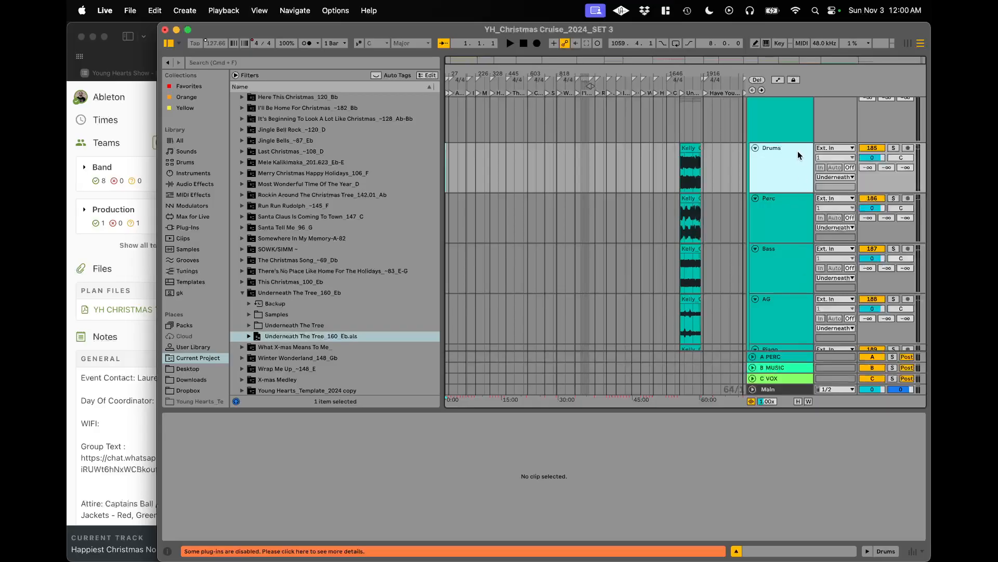
scroll(799, 169, down, 2)
scroll(781, 131, up, 3)
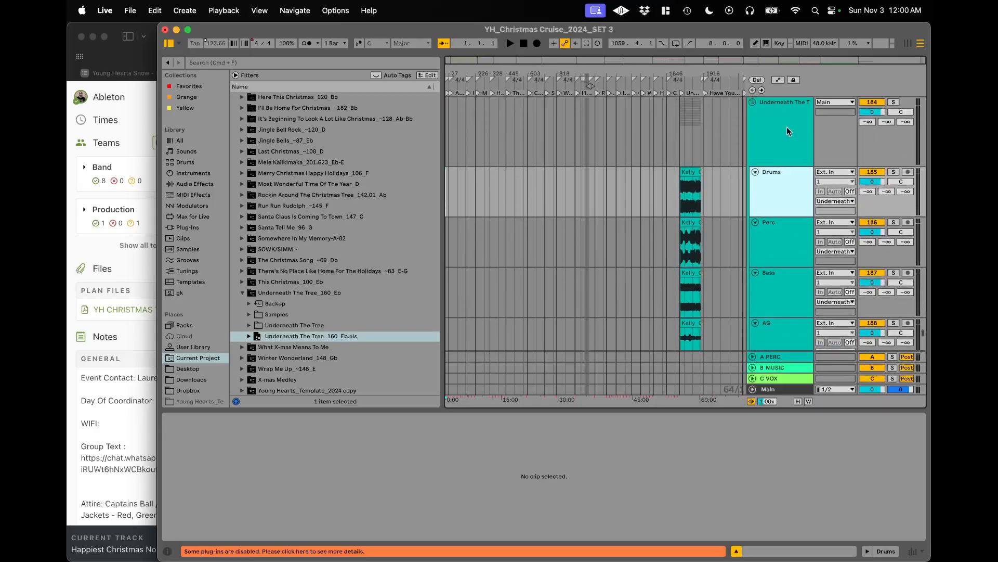
scroll(802, 193, down, 2)
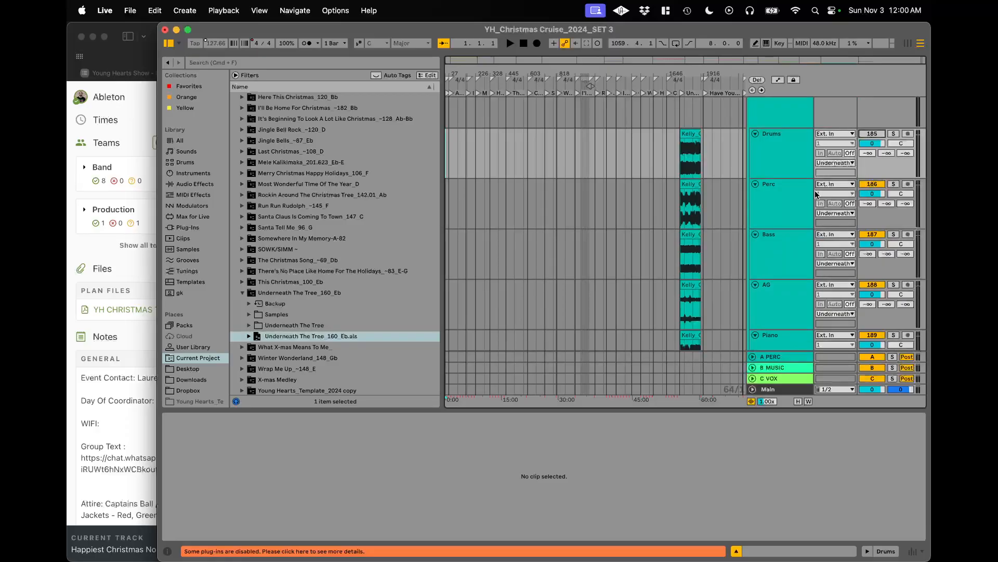
drag(869, 205, 869, 188)
scroll(772, 208, down, 3)
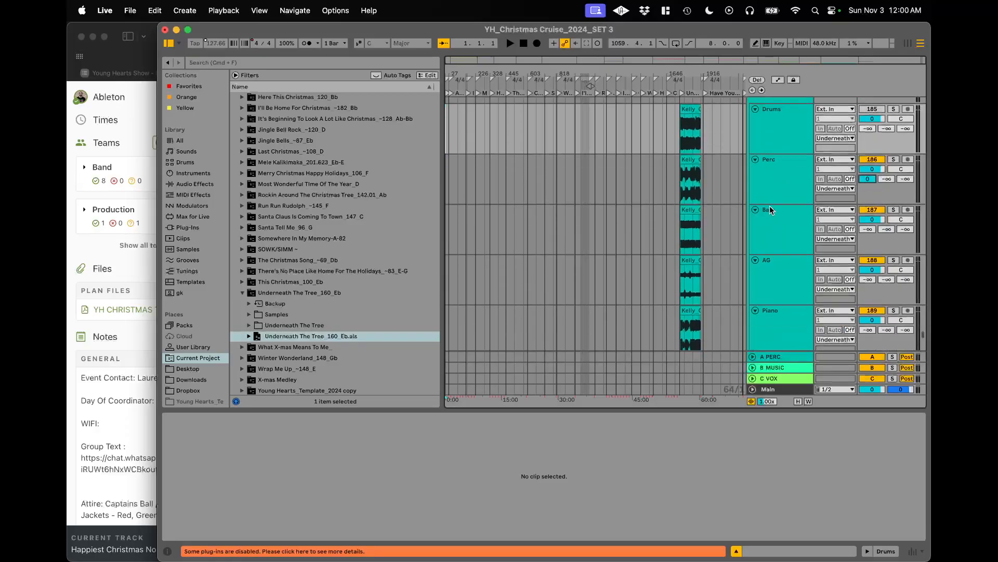
- Set the B MUSIC send to 0 dB on the Bass through Sax Solo tracks of Underneath The Tree and fold them
click(772, 208)
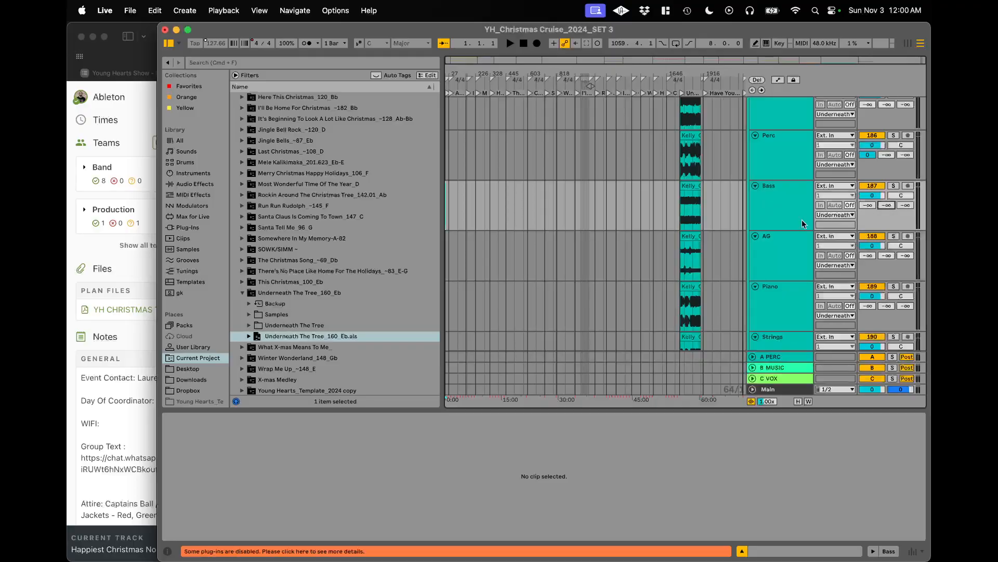
scroll(802, 219, down, 3)
scroll(769, 249, down, 10)
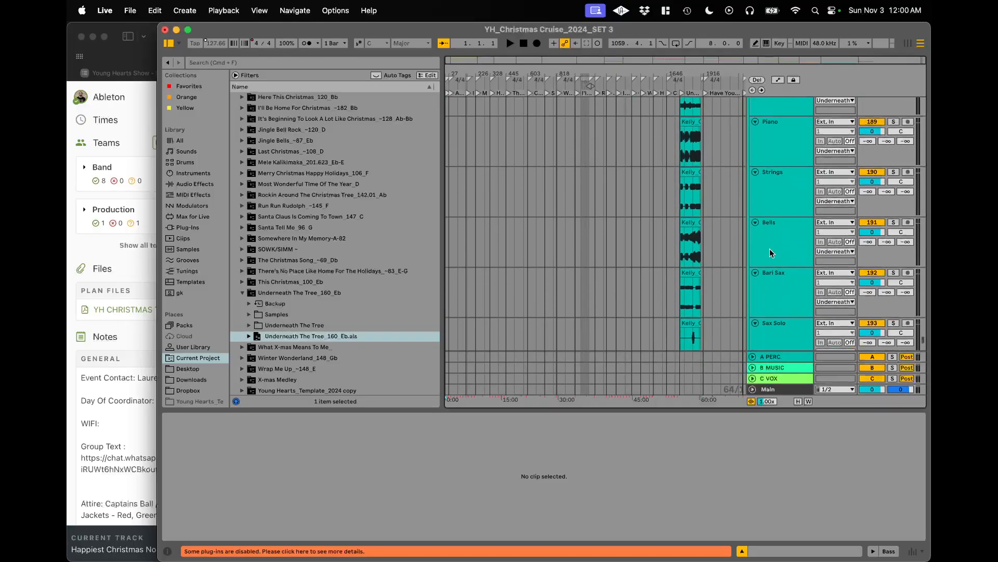
scroll(774, 233, down, 5)
shift+click(779, 210)
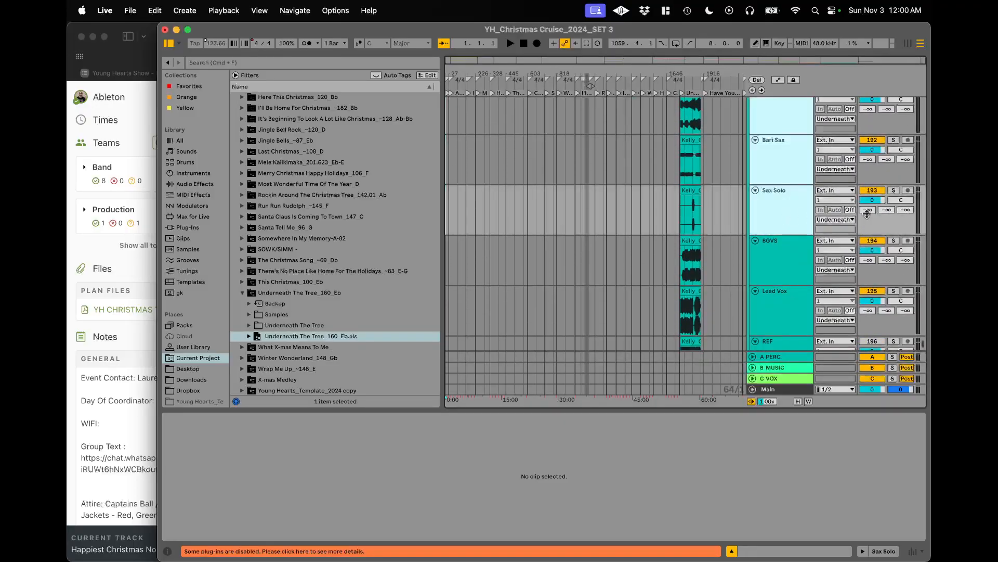
double_click(886, 212)
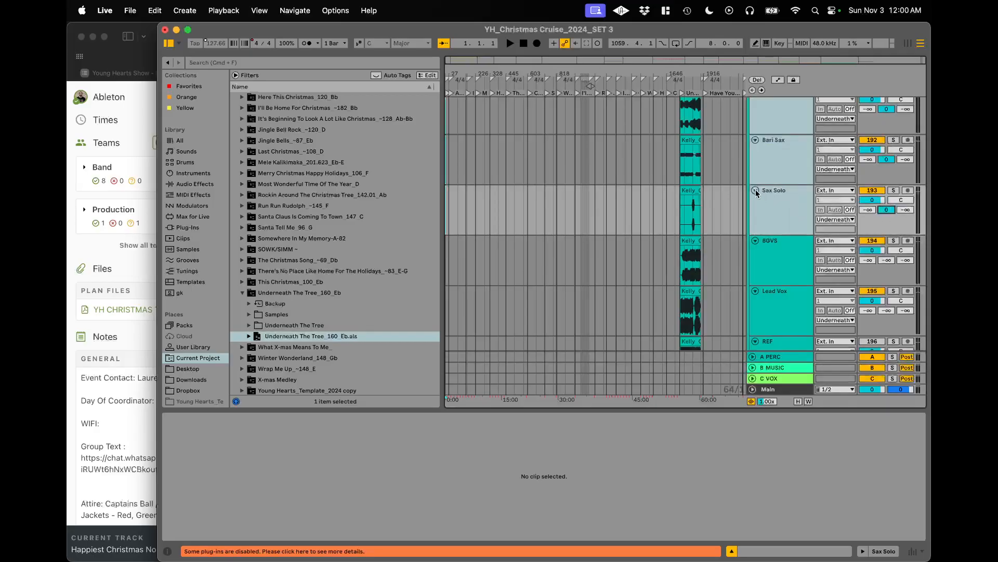
scroll(756, 193, down, 10)
- Deactivate the Piano and Bass tracks in the Underneath The Tree group
scroll(764, 175, up, 3)
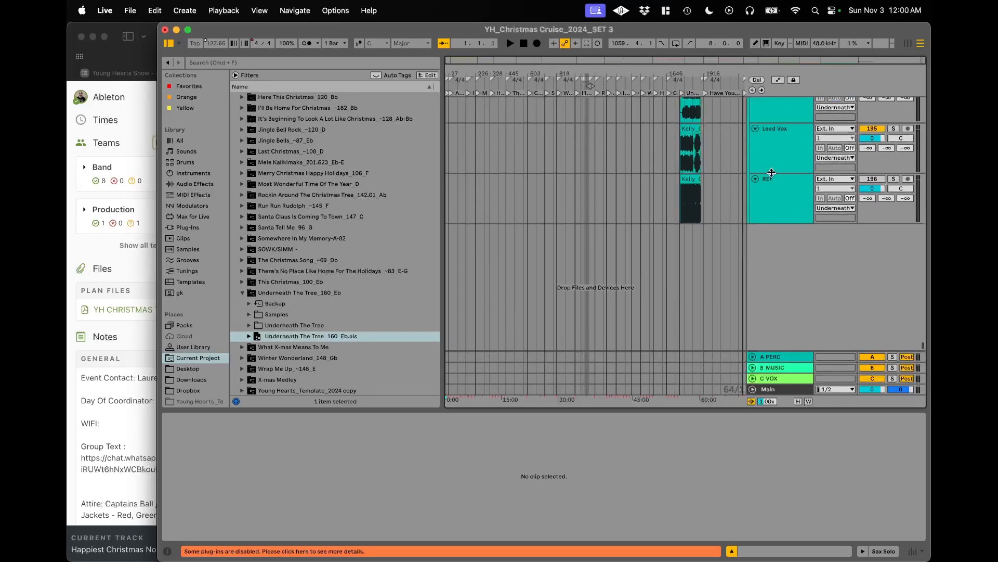
scroll(771, 173, up, 6)
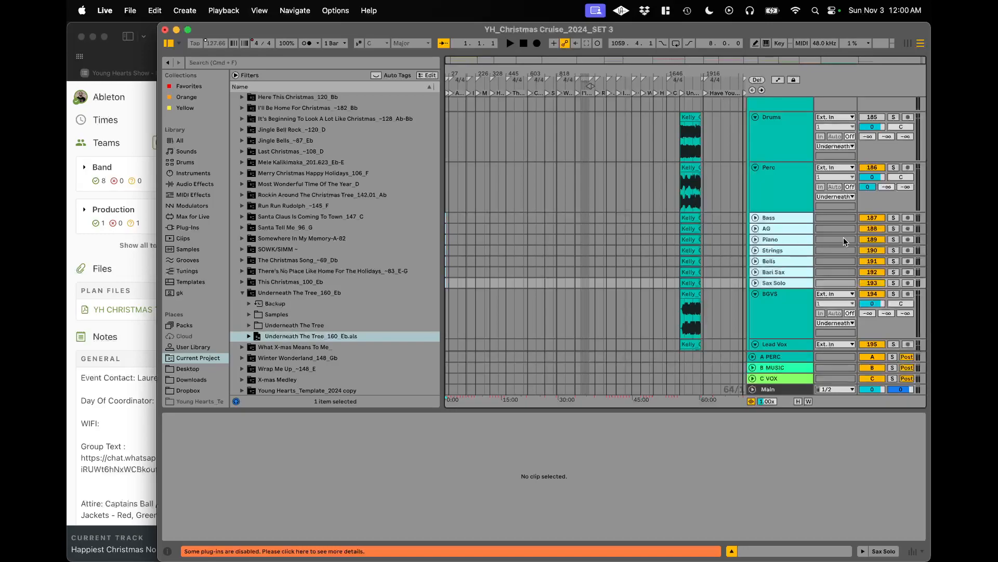
click(785, 239)
click(867, 240)
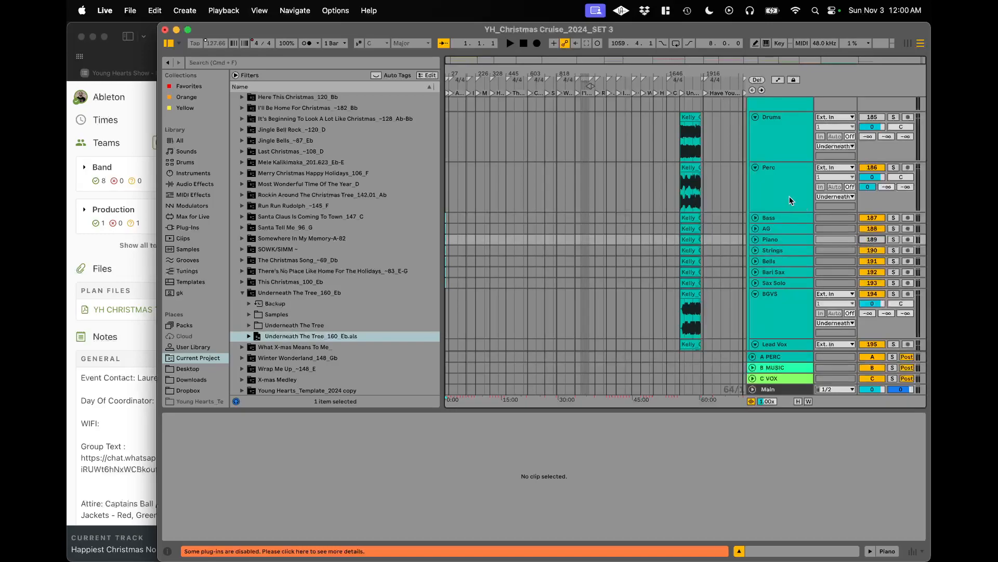
click(862, 218)
- Set the C VOX send of BGVS and Lead Vox and the B MUSIC send of REF to 0 dB, and deactivate Lead Vox
scroll(773, 281, down, 1)
click(785, 291)
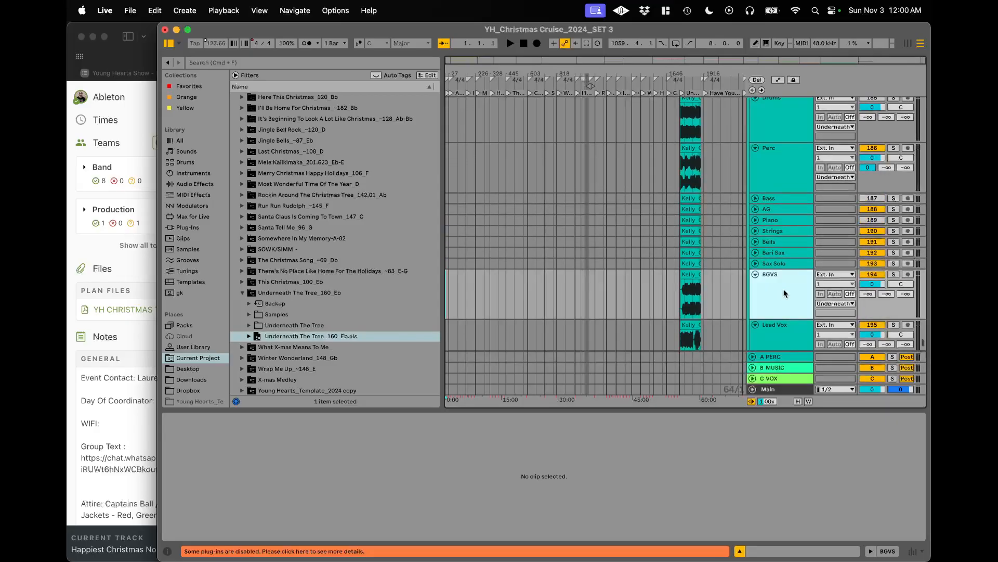
scroll(785, 293, down, 1)
scroll(872, 236, down, 2)
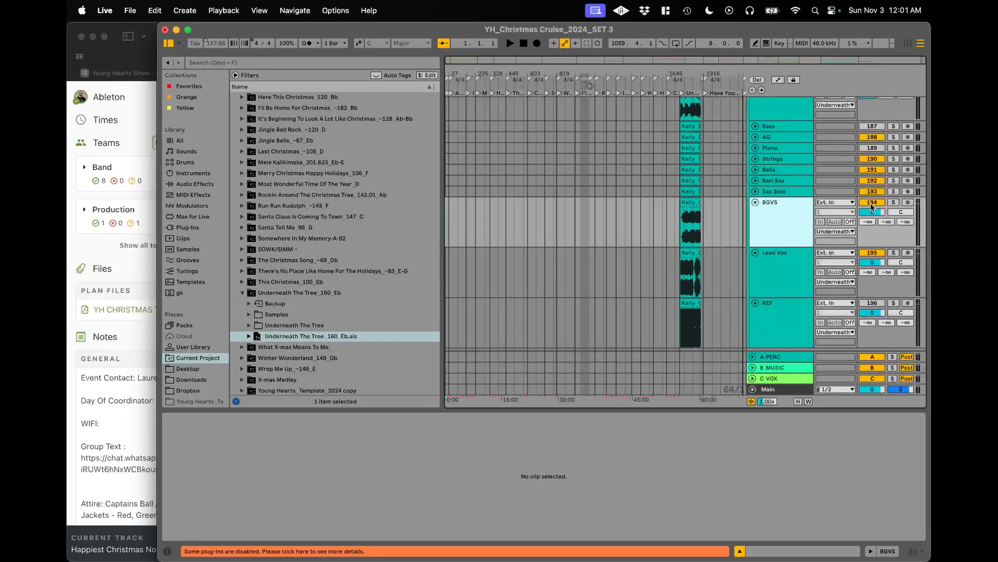
drag(899, 221, 899, 169)
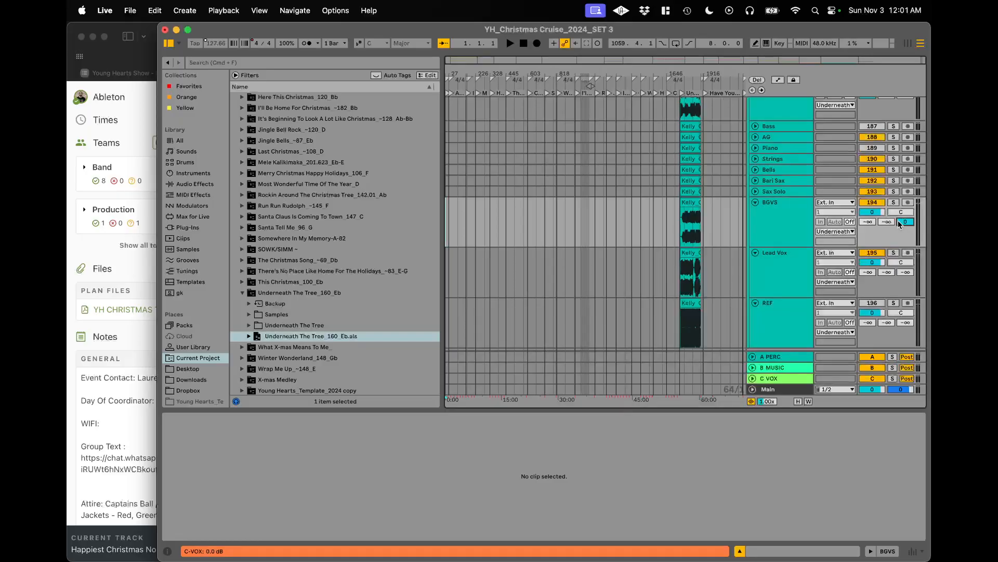
scroll(900, 225, down, 1)
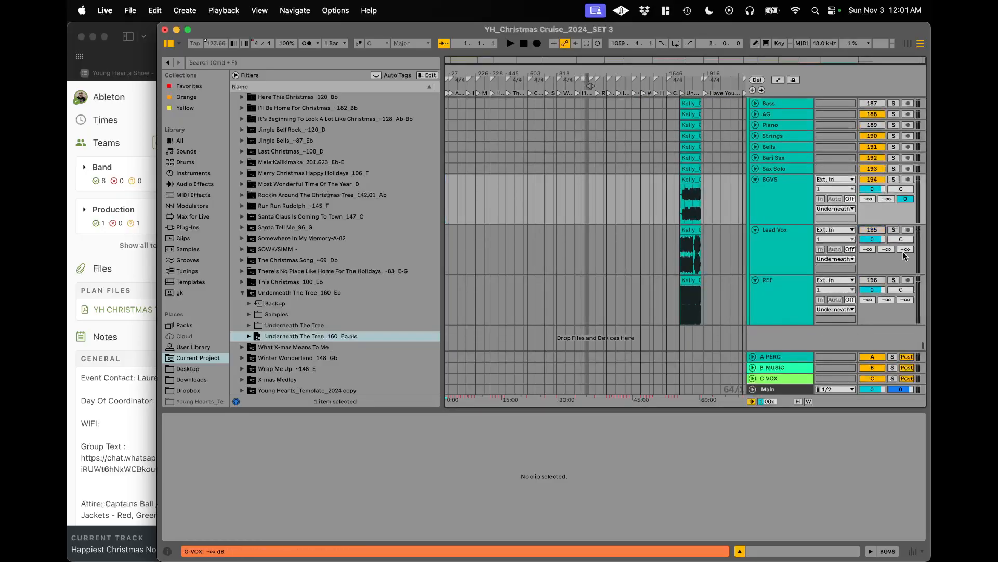
drag(906, 251, 906, 208)
drag(887, 299, 886, 258)
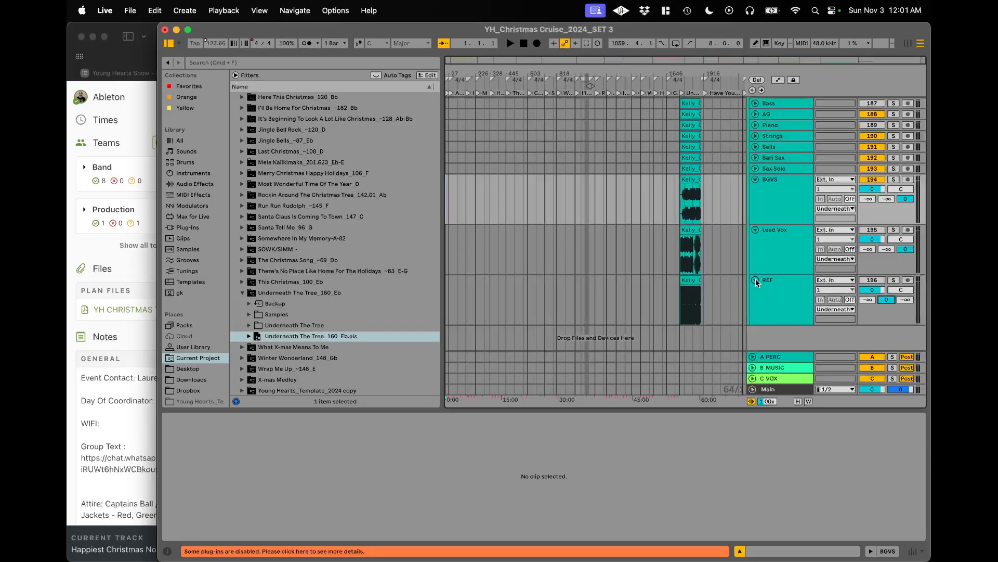
- Route the Underneath The Tree group's output to Sends Only and fold its stem tracks and the group
scroll(756, 277, up, 8)
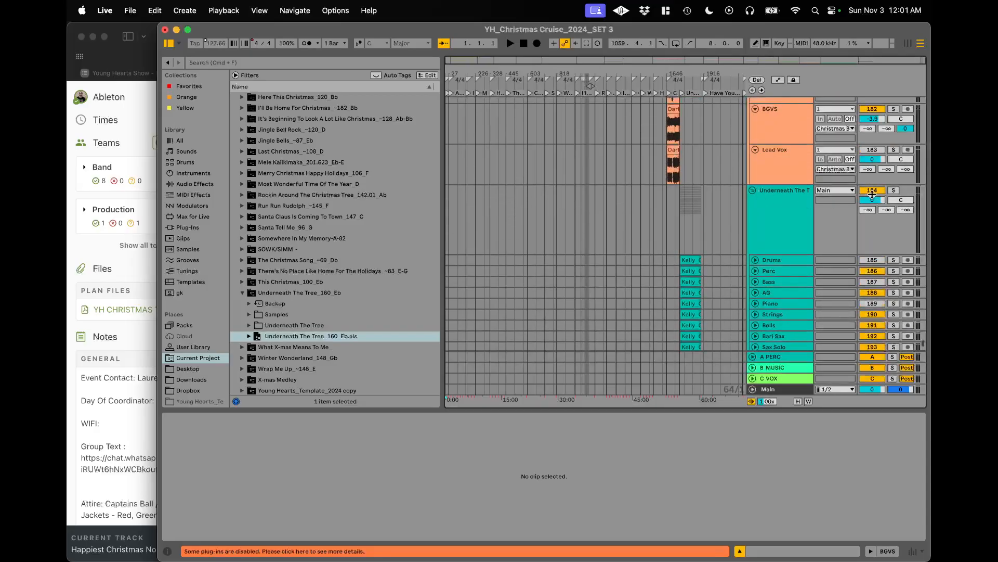
click(844, 191)
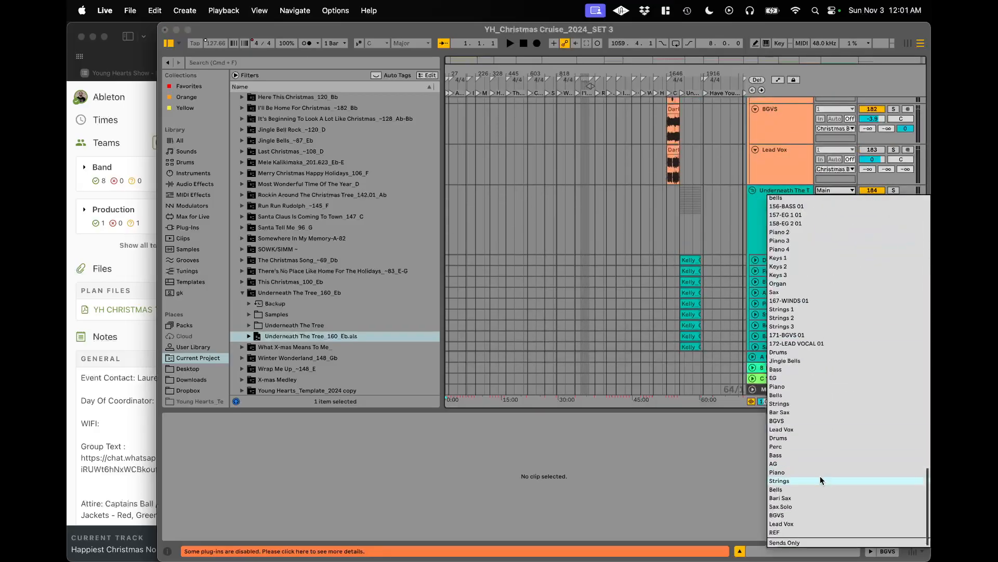
click(824, 543)
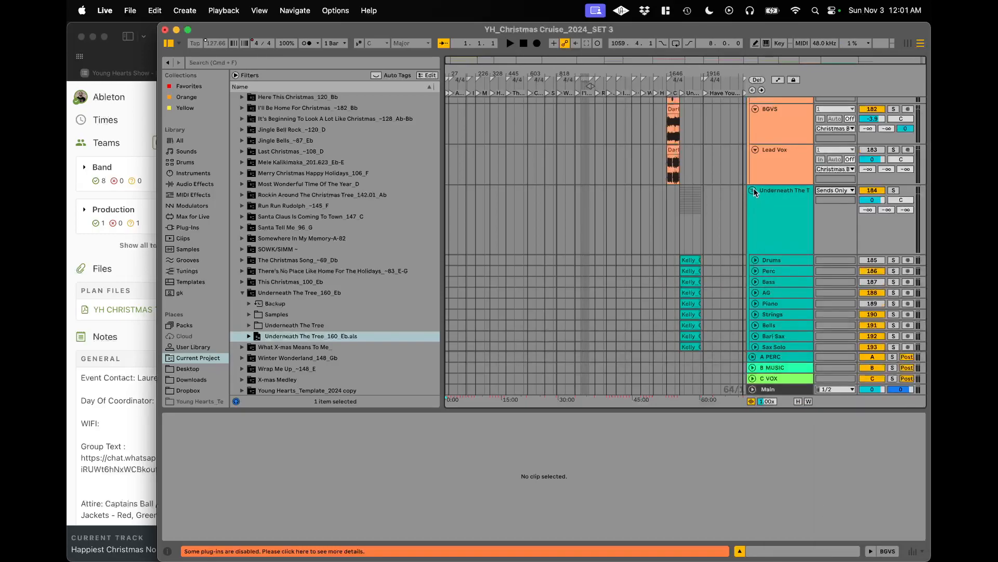
click(754, 190)
- Unfold the Wrap Me Up group and route its Intro Count track to Ext. Out channel 2, leaving that track folded
scroll(751, 192, up, 10)
scroll(751, 273, up, 15)
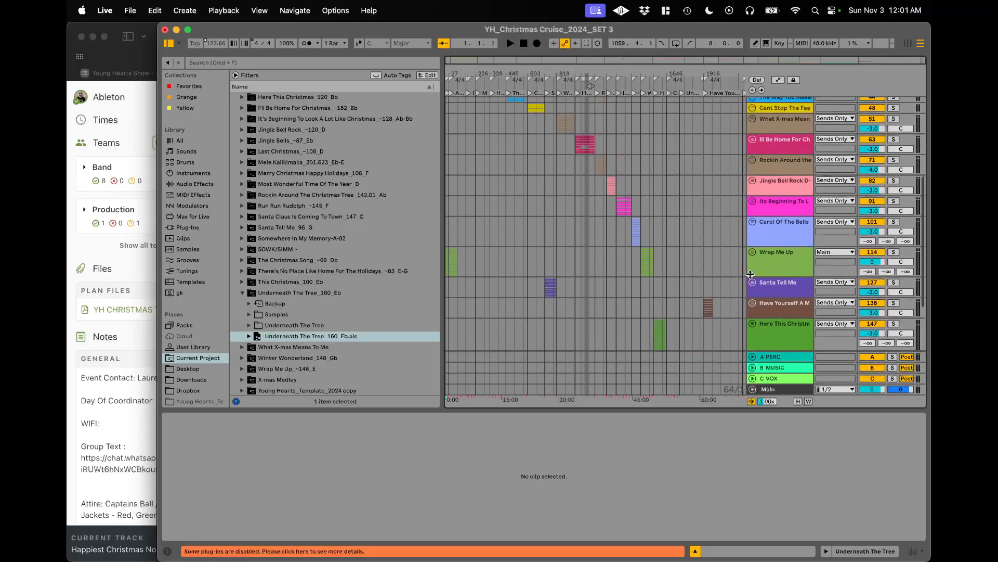
double_click(775, 258)
scroll(780, 234, down, 5)
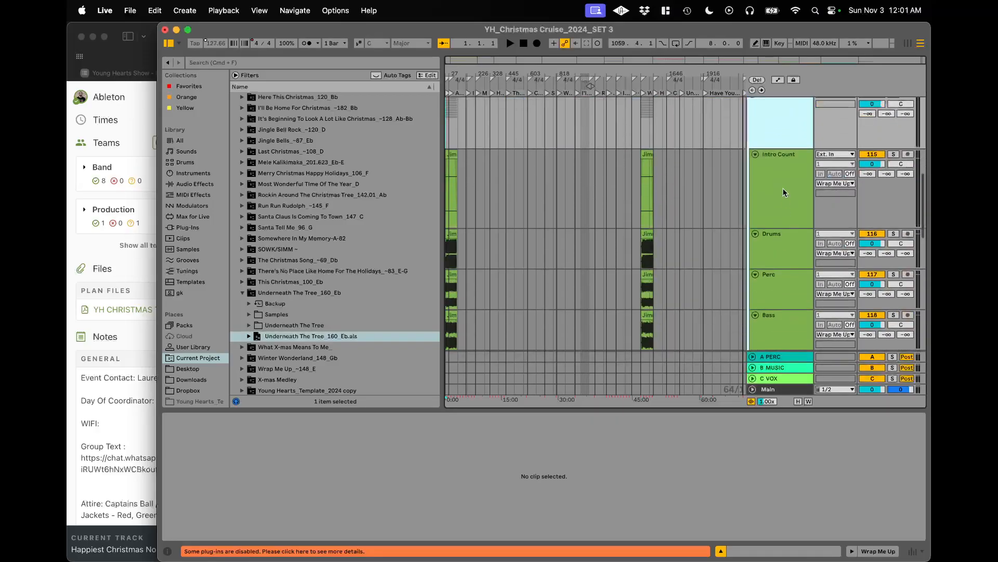
click(775, 194)
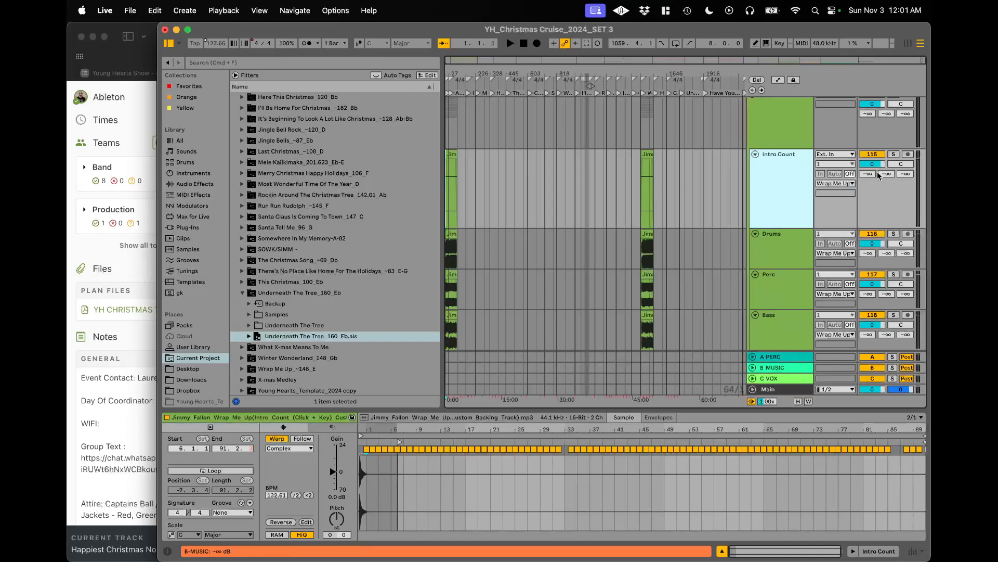
click(755, 154)
click(755, 154)
scroll(657, 177, up, 8)
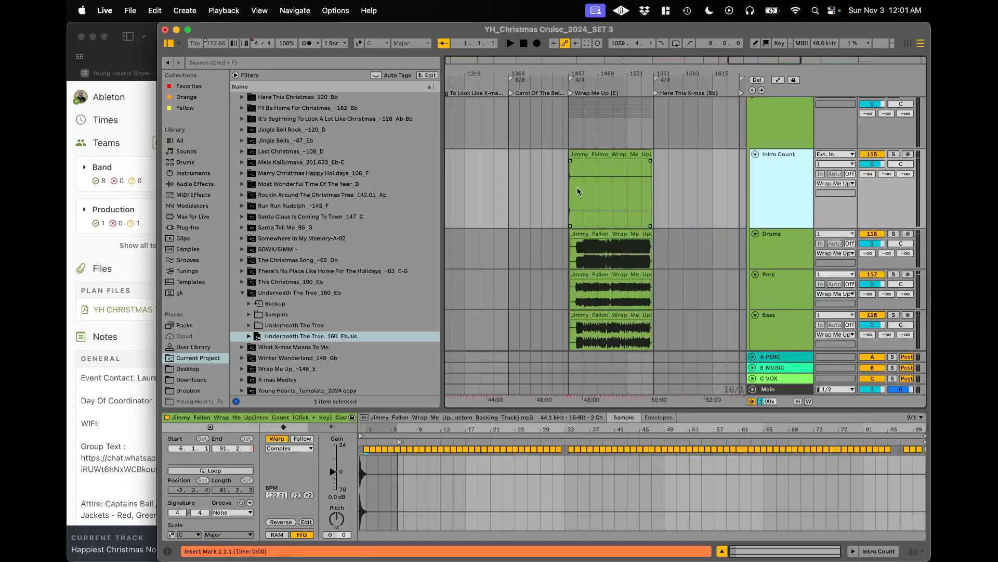
click(830, 183)
click(812, 190)
click(832, 193)
click(829, 220)
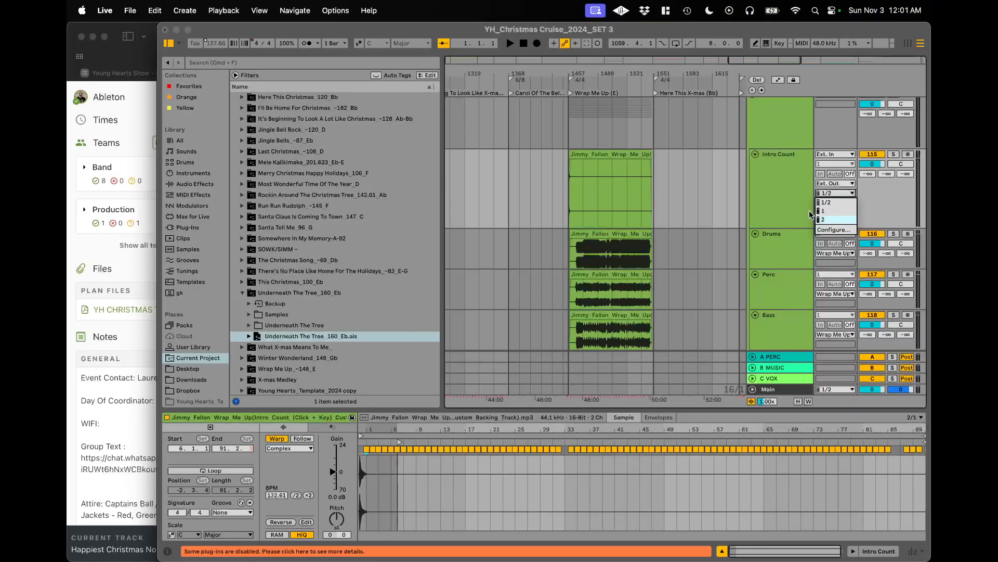
click(755, 154)
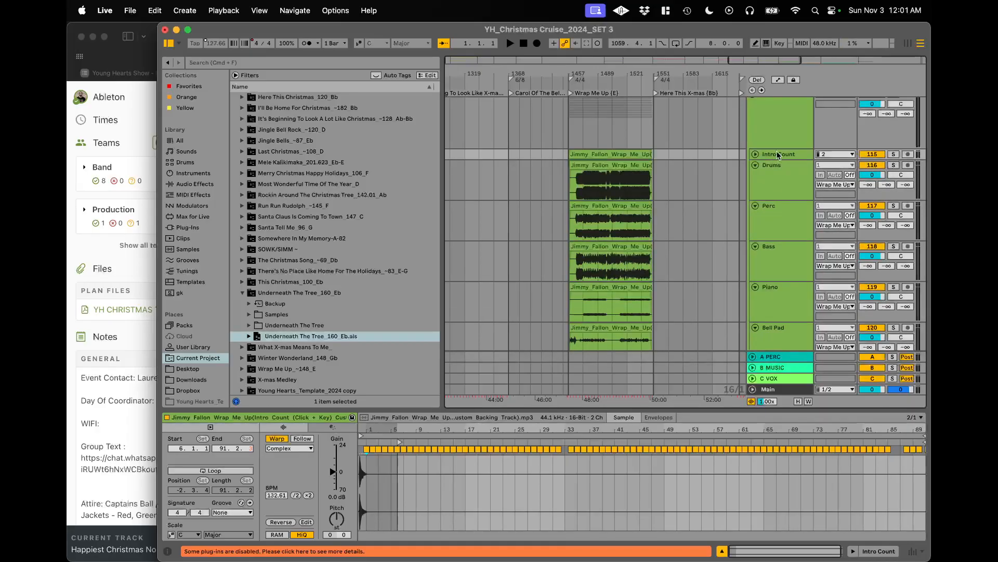
- Route the Wrap Me Up group's output to Sends Only
click(779, 132)
scroll(779, 132, up, 2)
click(828, 127)
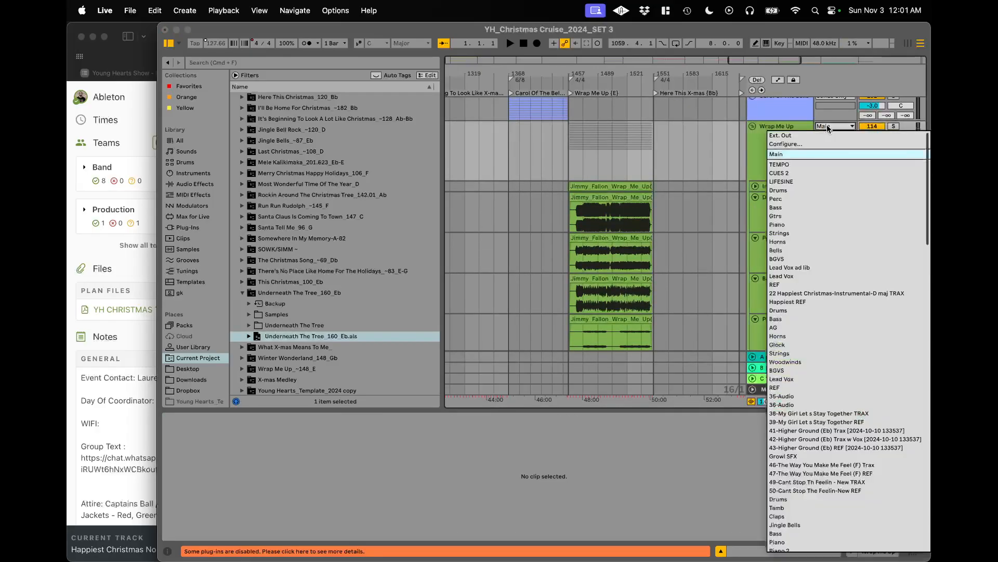
key(Escape)
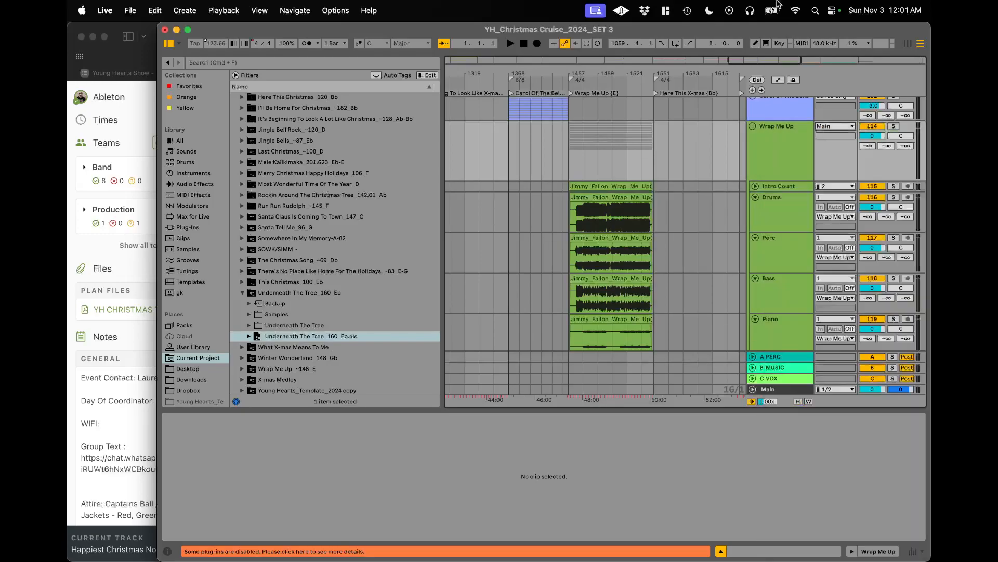
click(828, 127)
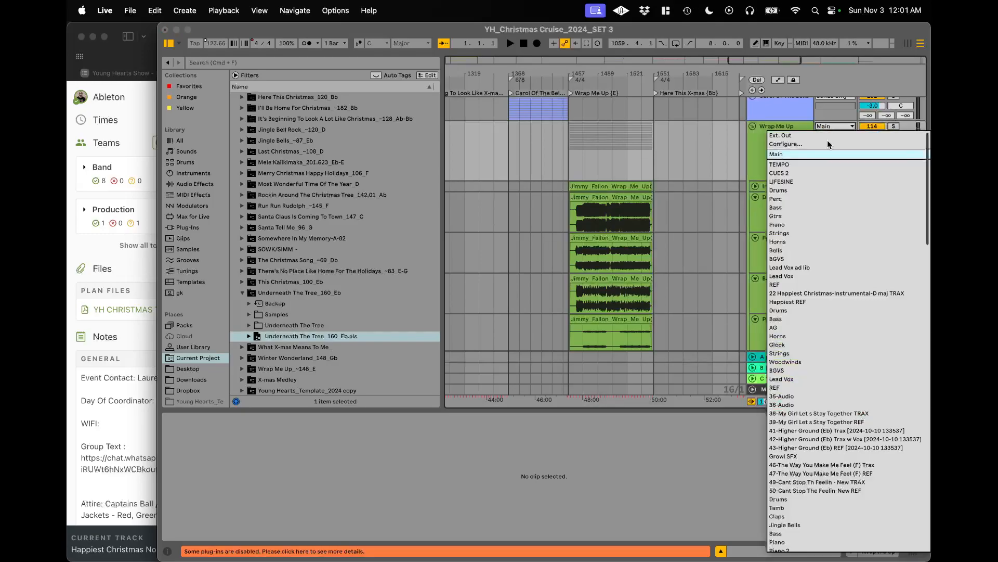
scroll(785, 499, down, 10)
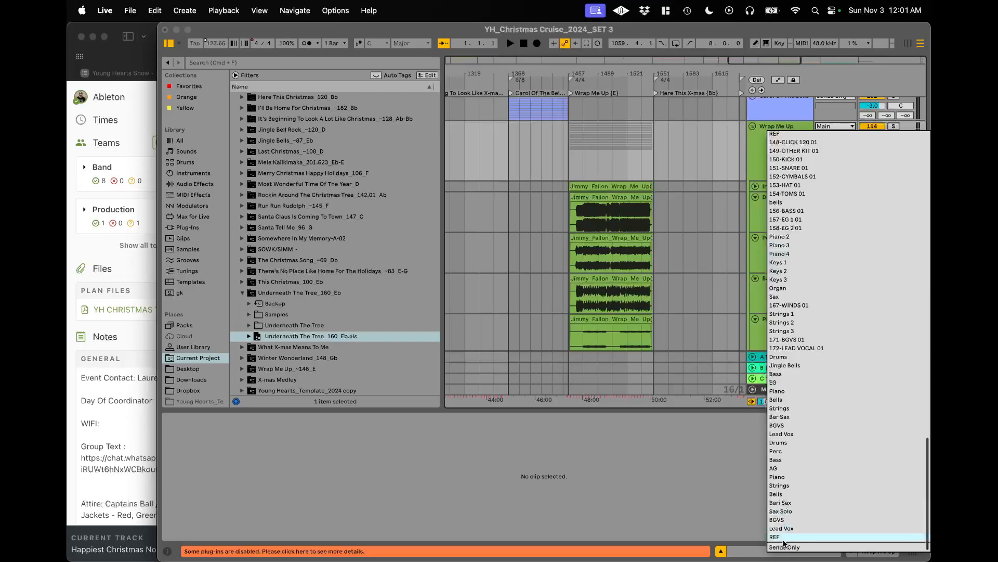
key(Escape)
- In the Wrap Me Up group, deactivate the Drums track and set the Perc track's A PERC send to 0 dB
click(785, 218)
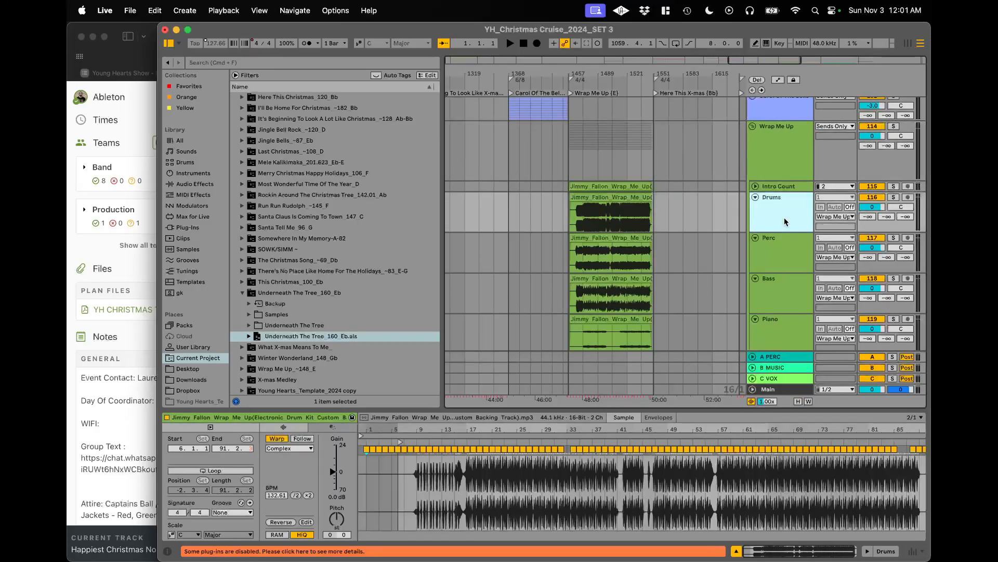
scroll(785, 218, down, 2)
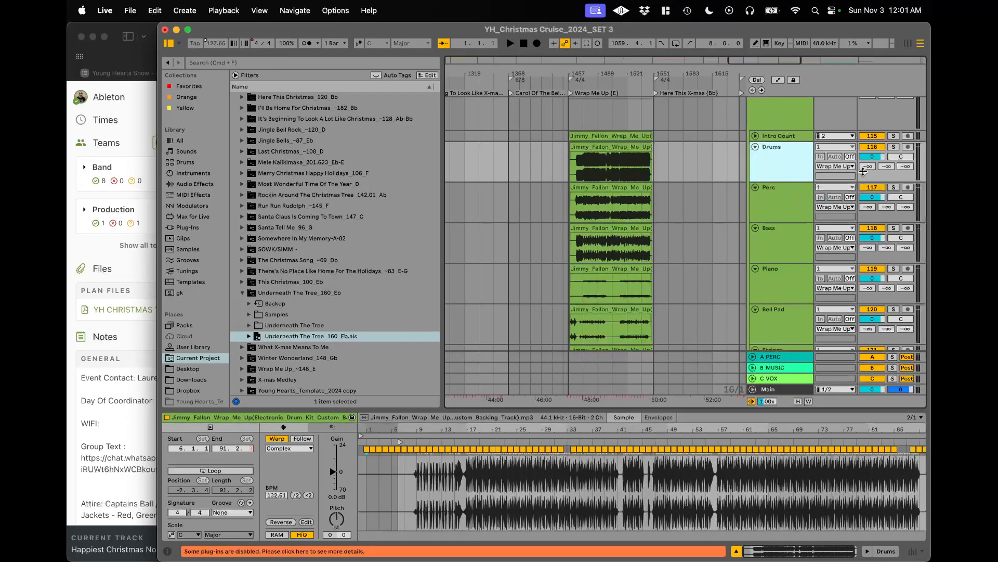
click(872, 148)
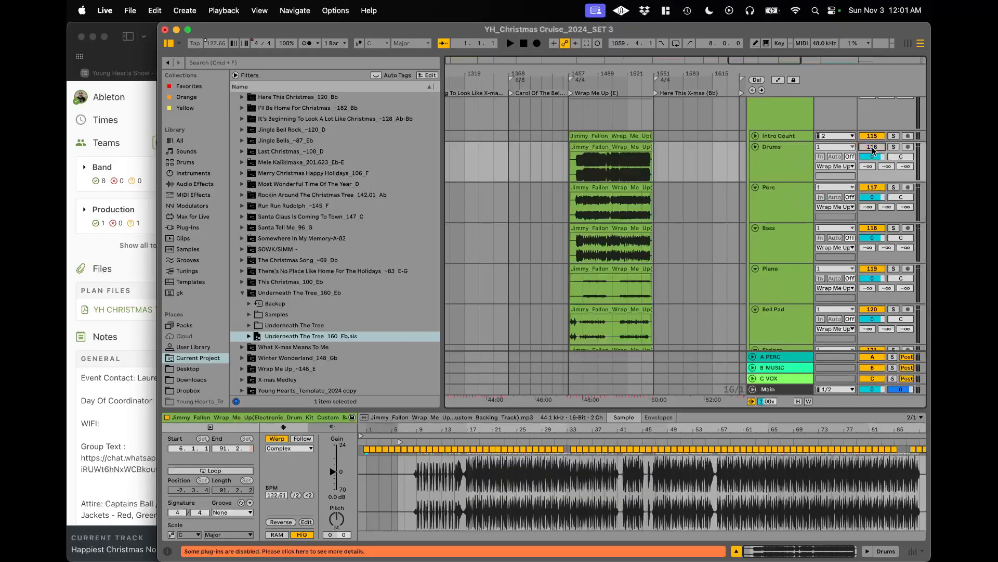
click(796, 211)
- Set the B MUSIC send to 0 dB on the Wrap Me Up tracks from Bass through Bar Sax
click(757, 252)
scroll(779, 240, down, 3)
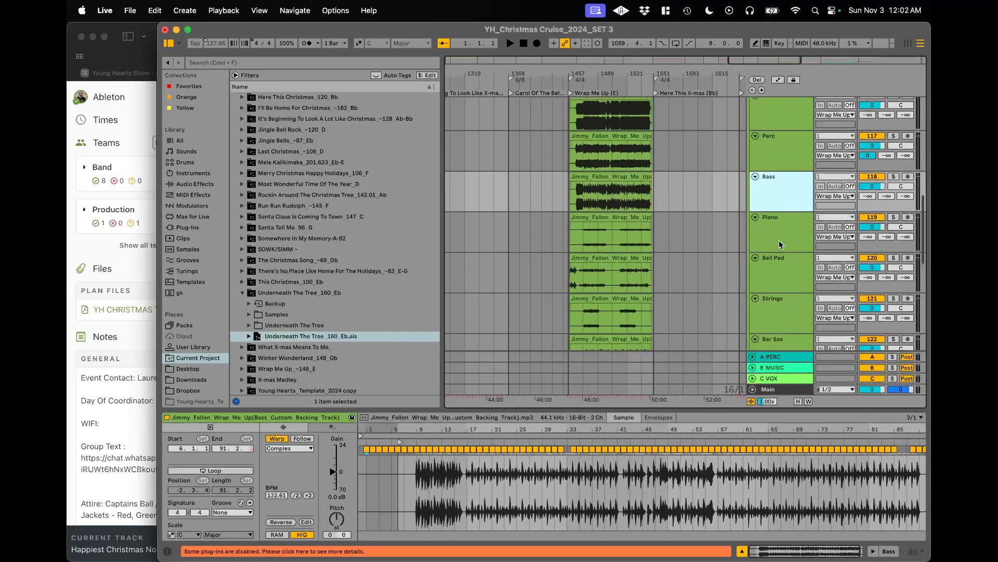
scroll(784, 233, down, 2)
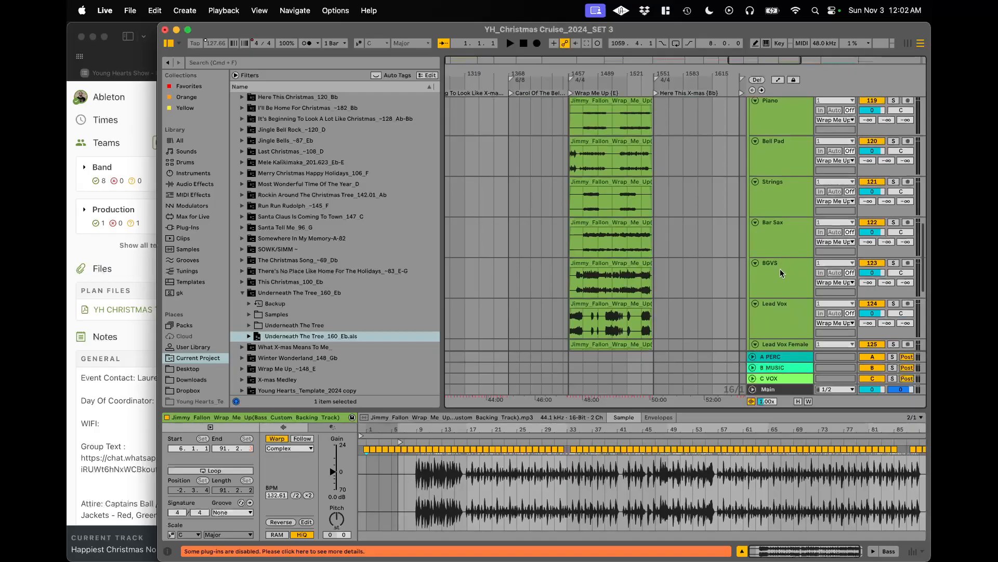
shift+click(780, 237)
drag(880, 240, 880, 208)
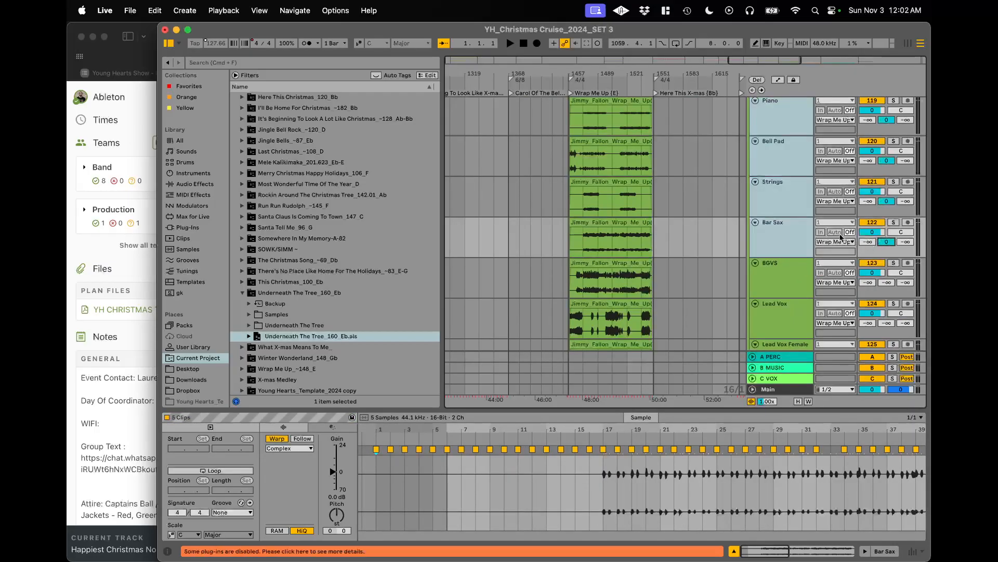
- Deactivate the Piano and Bass tracks in the Wrap Me Up group
click(784, 127)
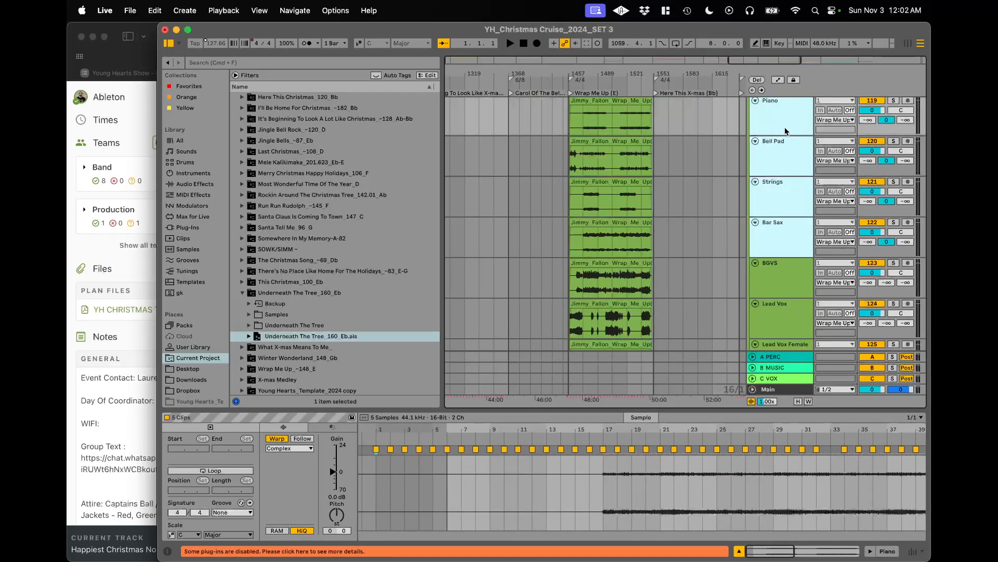
scroll(784, 127, up, 2)
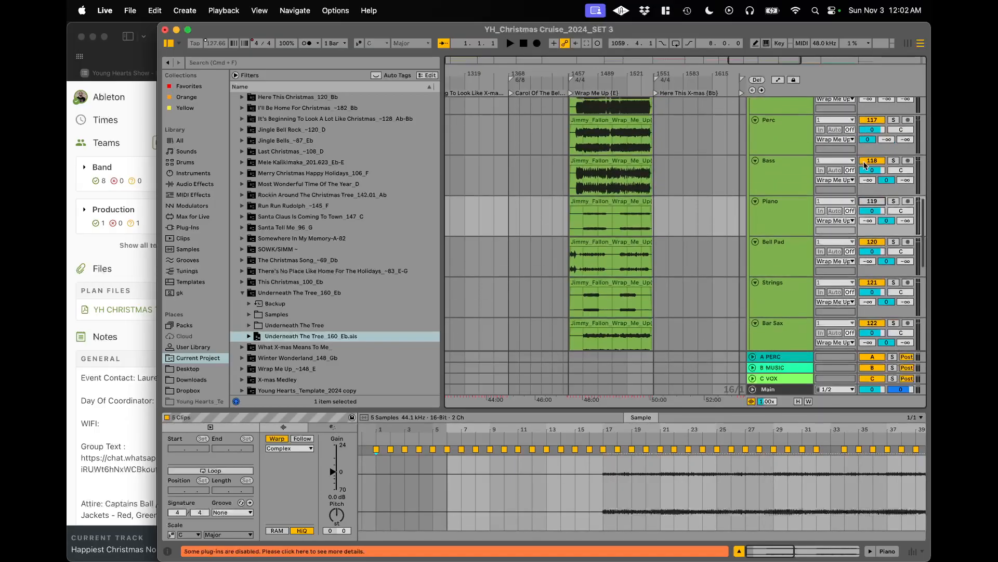
- Set the C VOX send to 0 dB on the Wrap Me Up group's BGVS and Lead Vox tracks
scroll(793, 191, down, 3)
scroll(794, 192, down, 3)
click(791, 219)
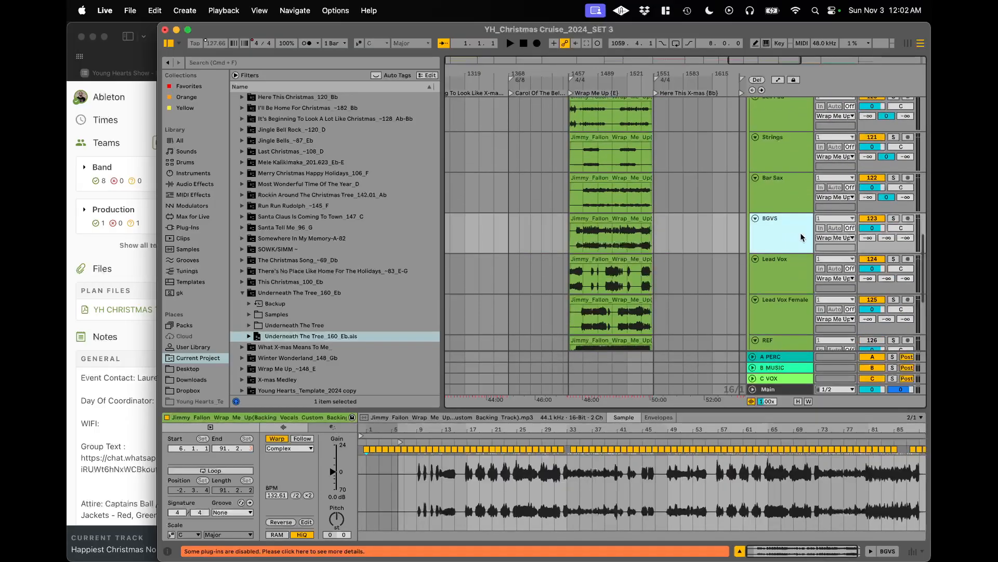
drag(902, 237, 904, 195)
scroll(792, 255, down, 6)
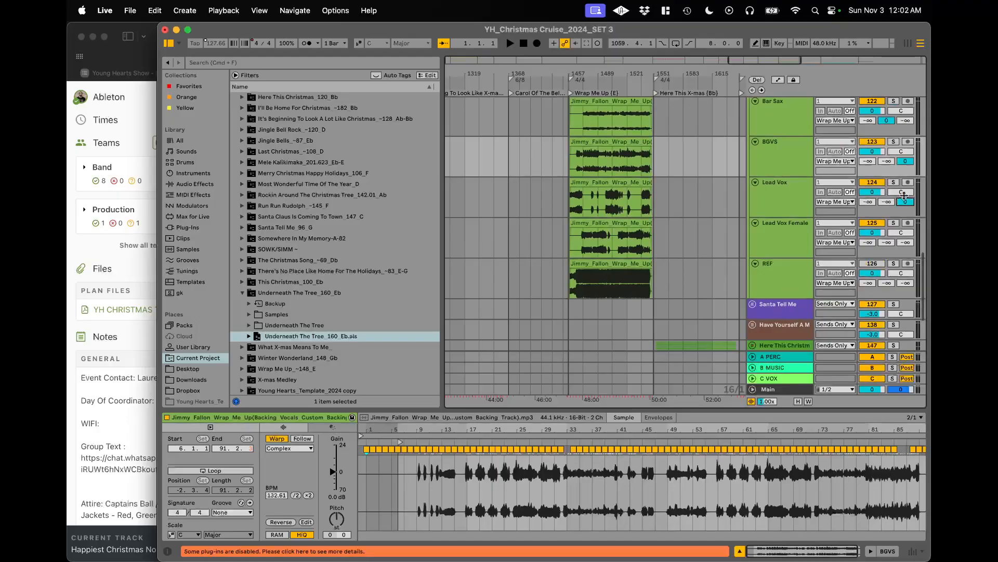
- Raise the C VOX send on Wrap Me Up's Lead Vox Female track and deactivate that track and the REF track
click(800, 234)
click(871, 223)
drag(905, 243, 905, 235)
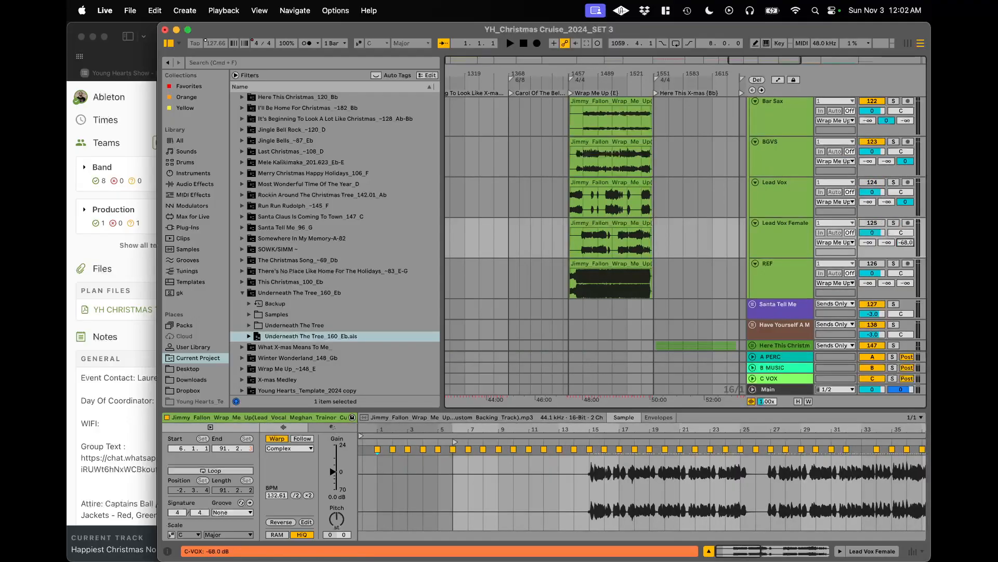
click(872, 262)
click(871, 264)
- Fold all Wrap Me Up tracks and the group itself, and save the set
alt+click(754, 262)
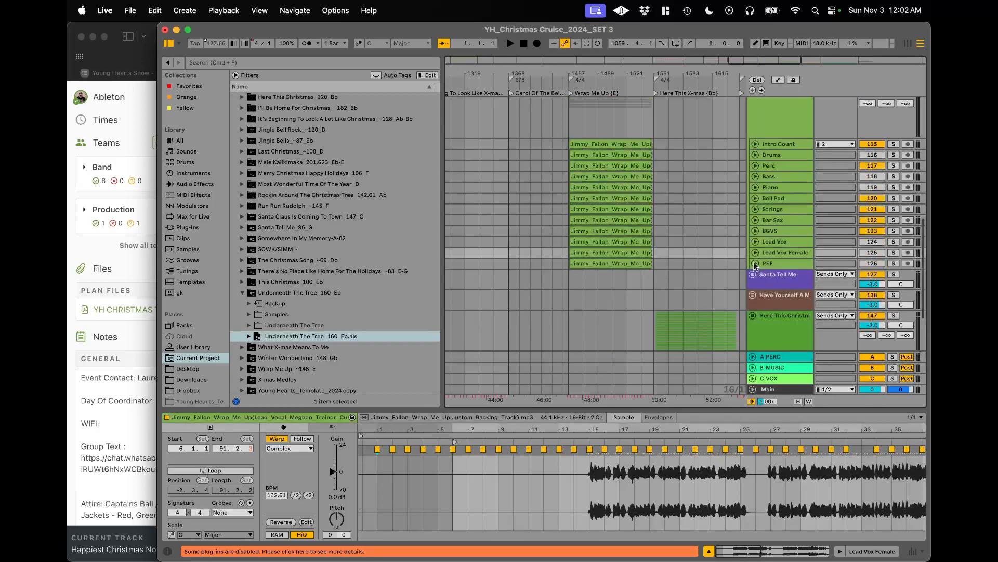
scroll(753, 258, up, 6)
click(753, 257)
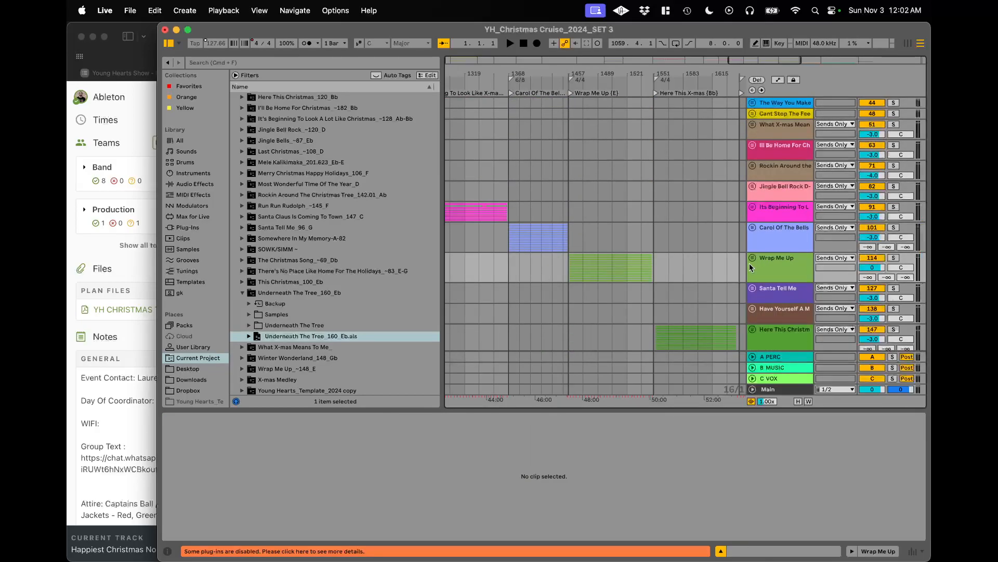
key(super+s)
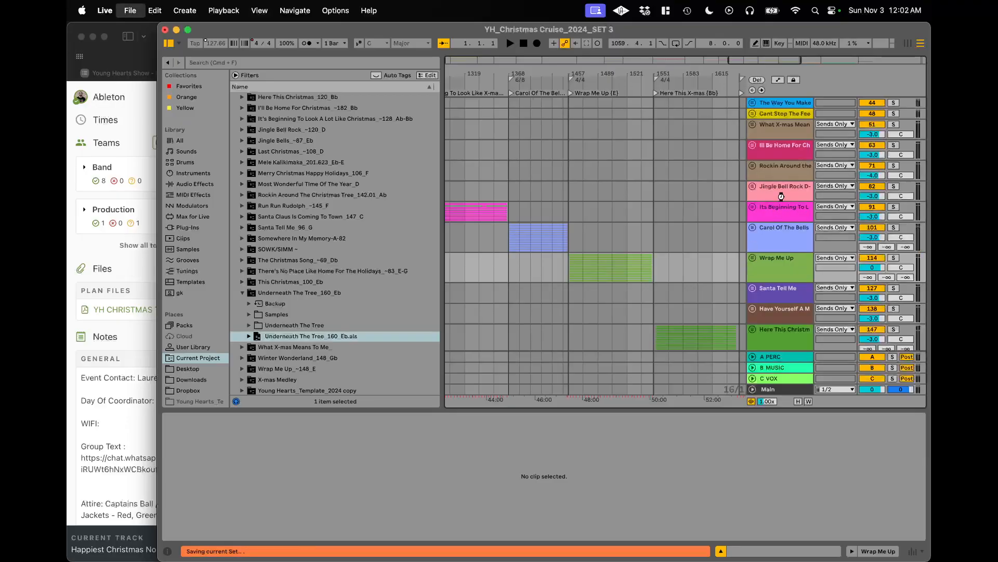
- Unfold the TN Whiskey, My Girl and Higher Ground groups to examine the send routing of their tracks
scroll(782, 197, up, 5)
scroll(783, 200, down, 2)
click(753, 201)
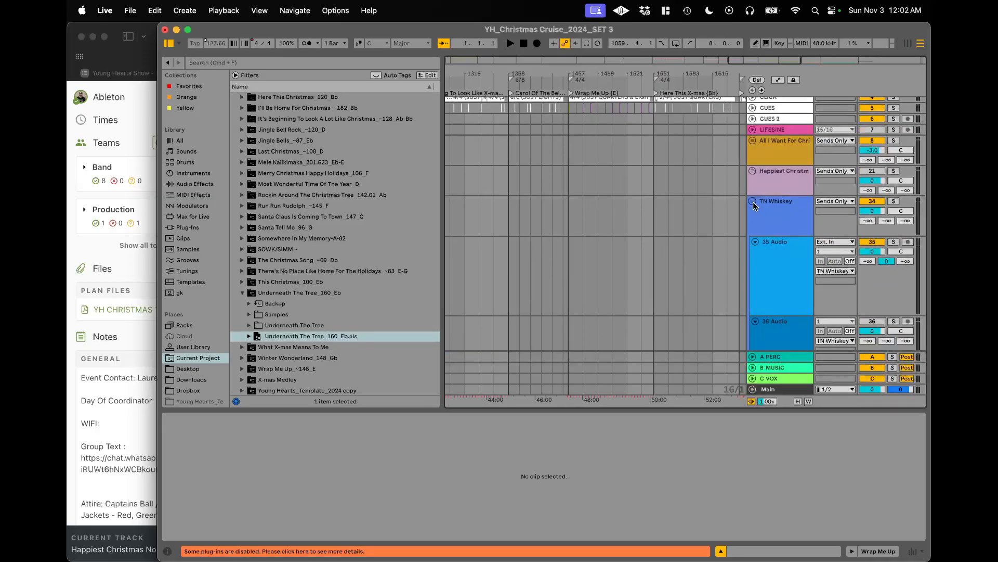
click(753, 201)
click(751, 213)
click(752, 213)
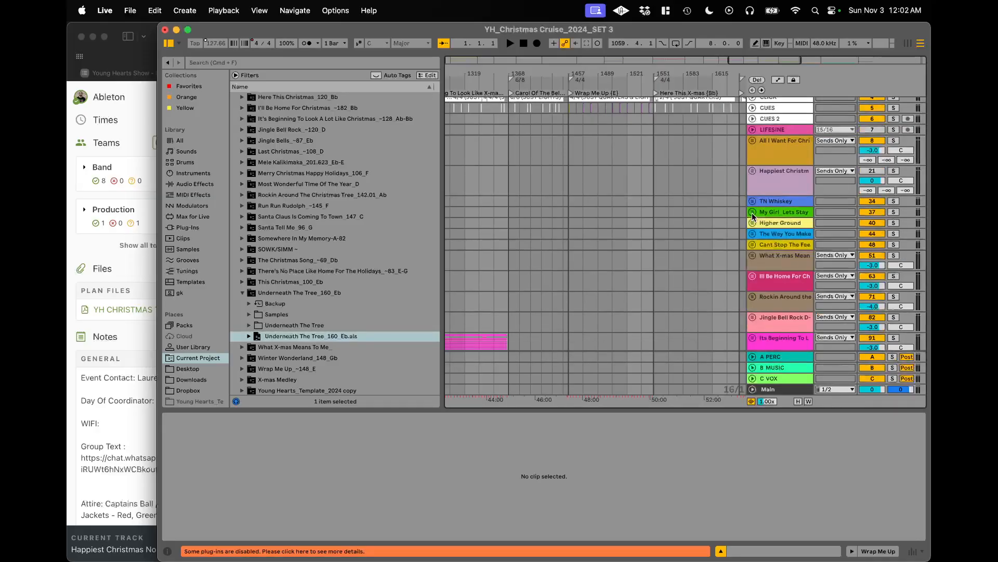
click(752, 223)
scroll(786, 237, up, 2)
alt+click(756, 264)
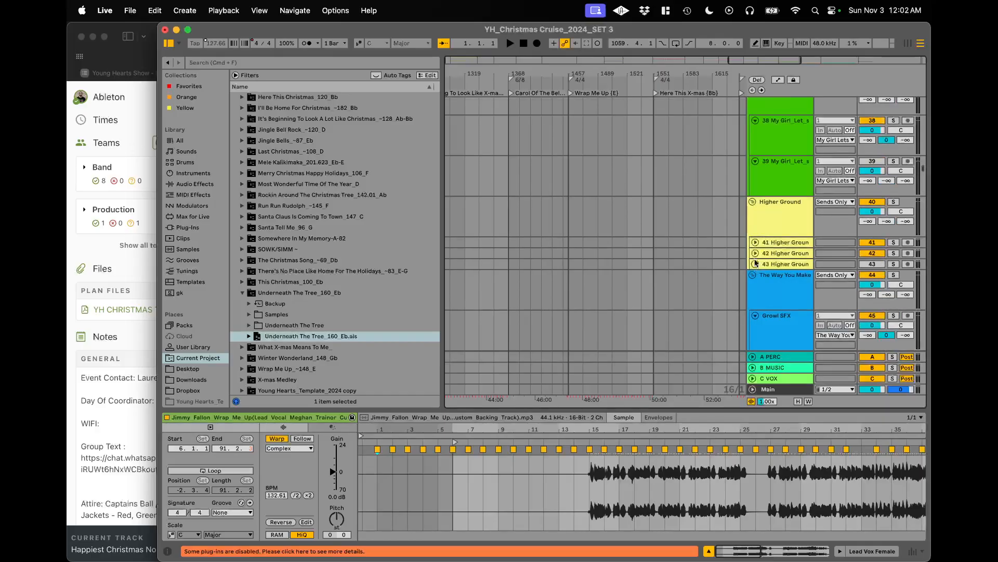
- Fold the Higher Ground, The Way You Make and Cant Stop The Feeling groups
click(752, 202)
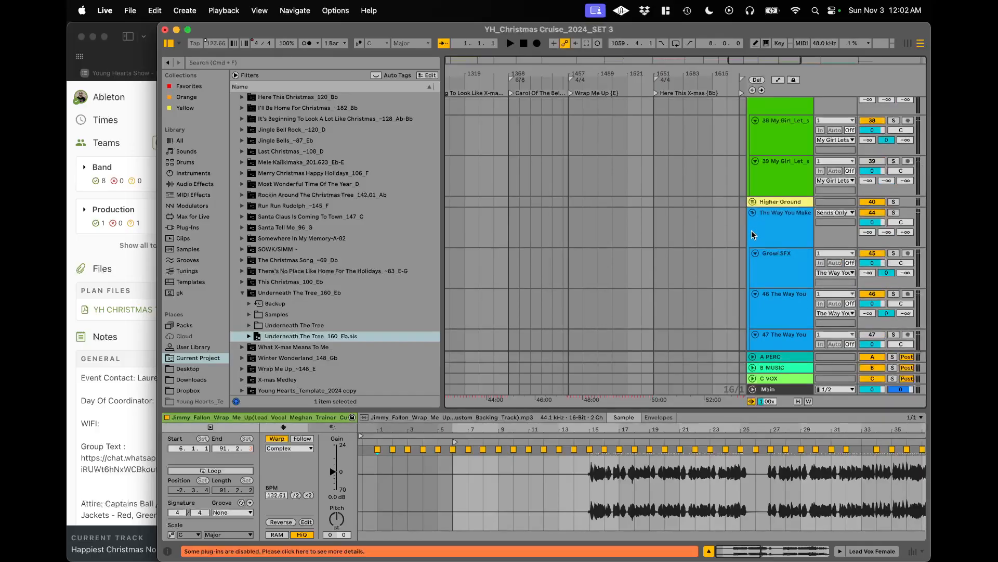
click(752, 213)
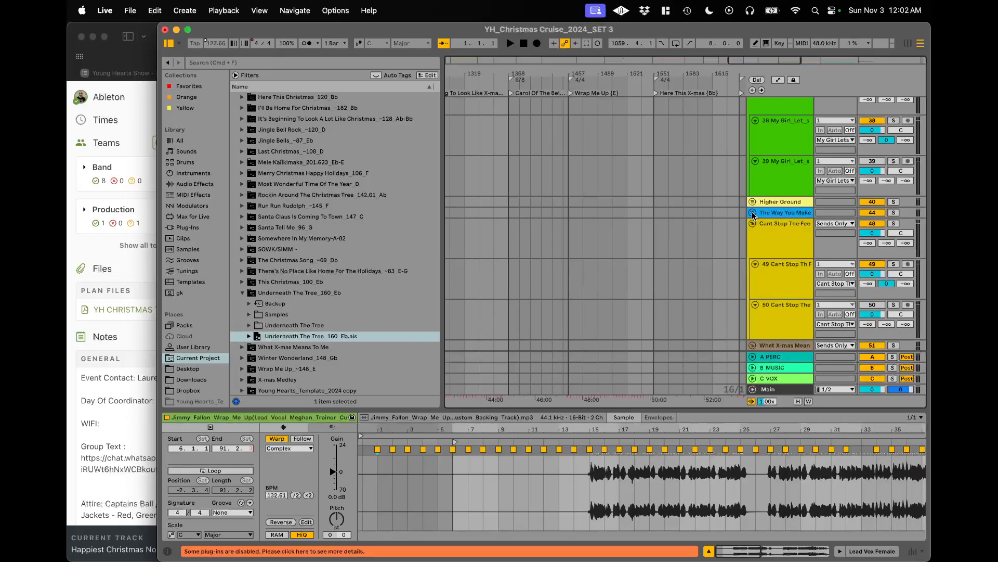
click(755, 223)
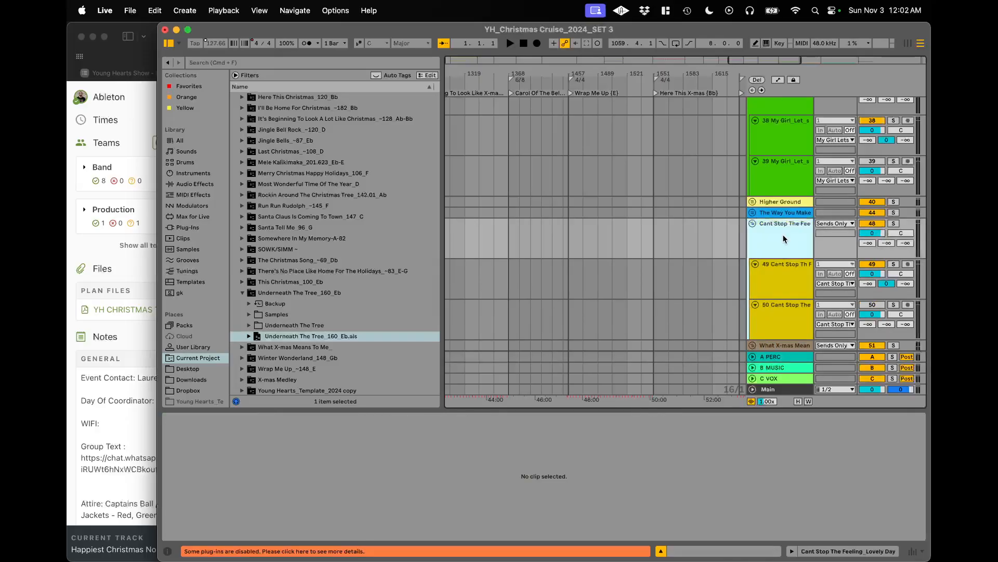
scroll(782, 234, down, 3)
click(752, 168)
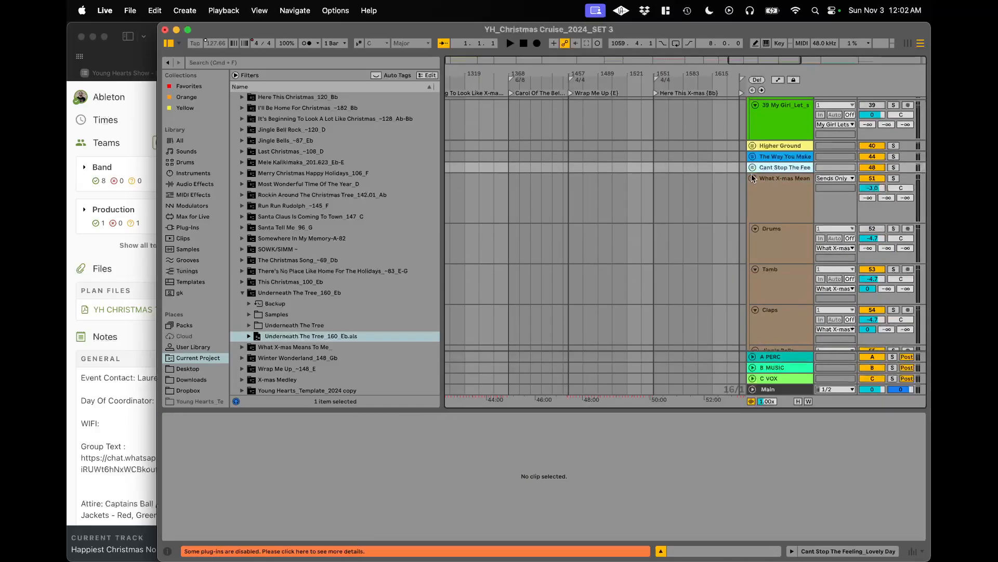
- Look inside the What X-mas Means group and fold it along with the Ill Be Home For Christmas group
click(752, 178)
click(752, 179)
click(752, 178)
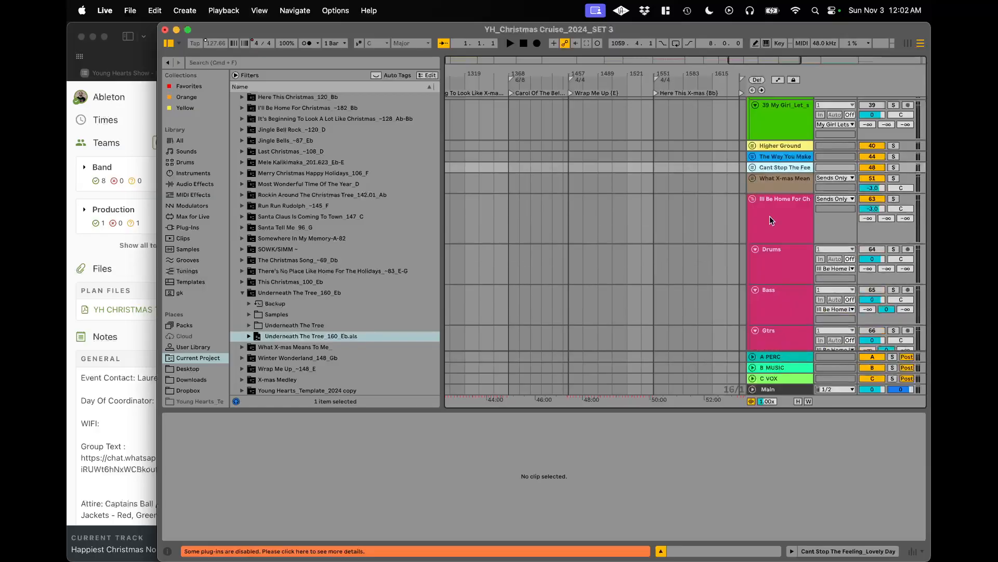
click(752, 178)
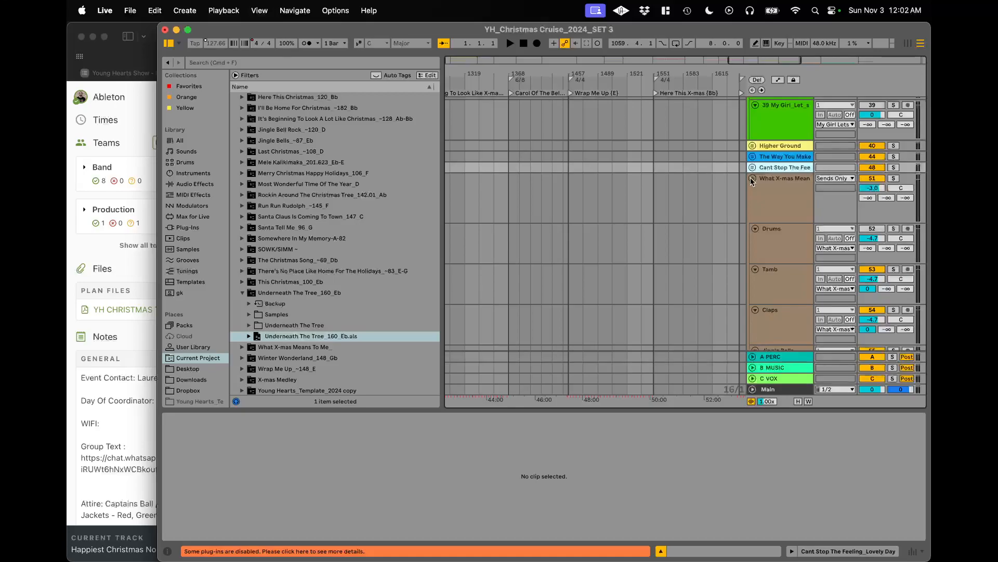
click(752, 178)
scroll(756, 183, down, 3)
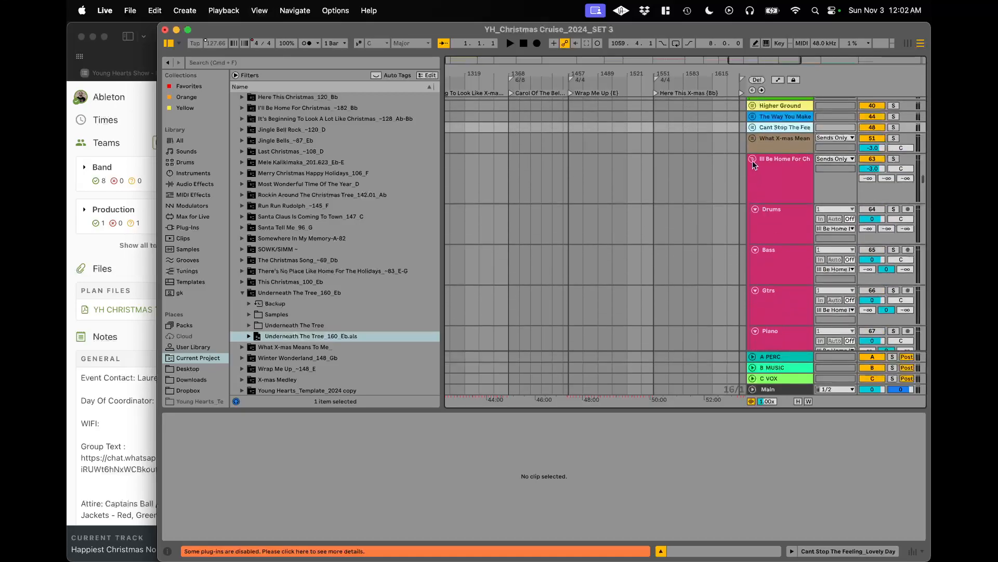
click(753, 159)
- Set the arrangement's waveform vertical zoom to 1.10x and try the optimize height and width view options
scroll(752, 159, up, 5)
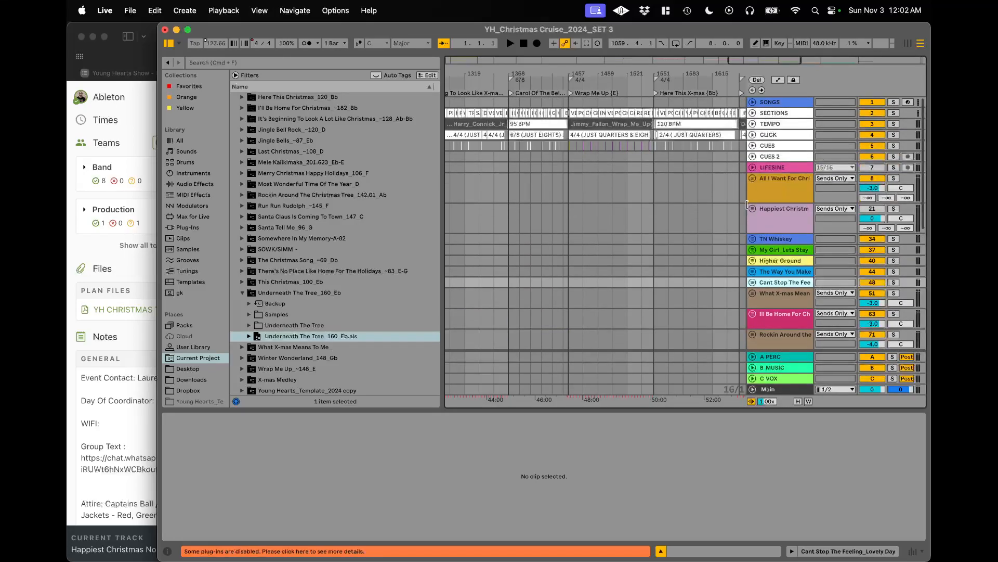
scroll(749, 208, down, 10)
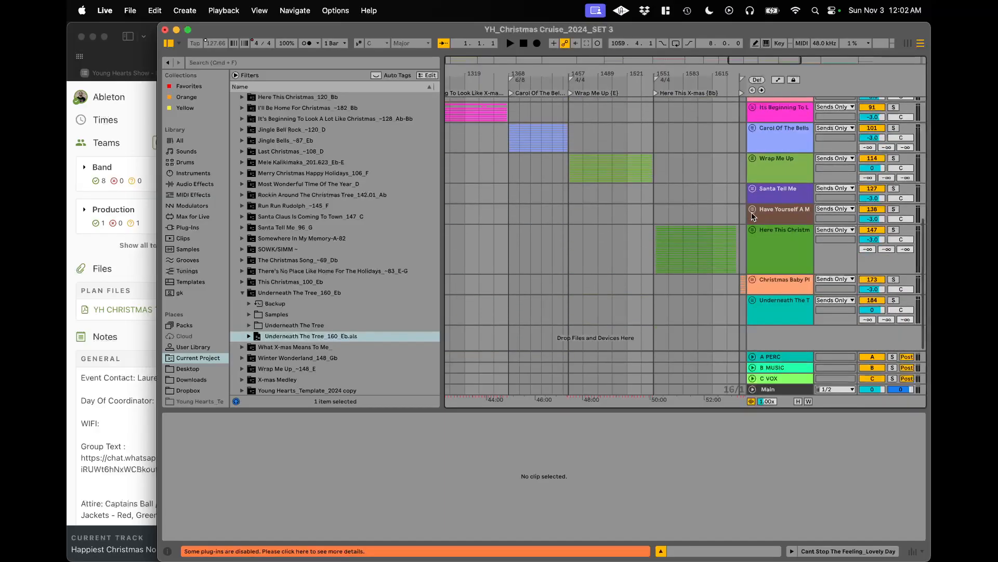
scroll(751, 212, up, 10)
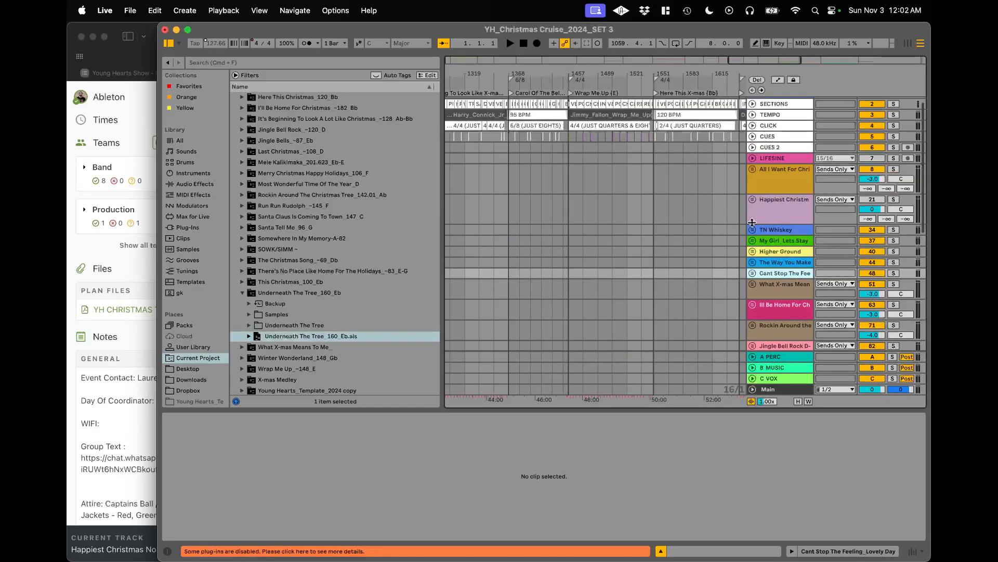
mouse_move(759, 401)
mouse_down()
mouse_move(760, 385)
mouse_move(760, 416)
mouse_up()
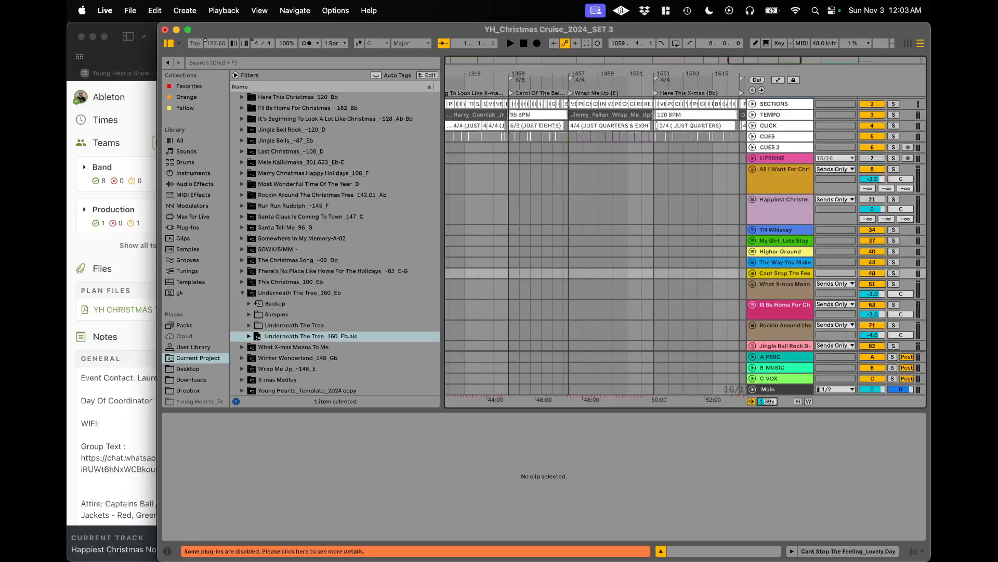
click(809, 401)
click(808, 402)
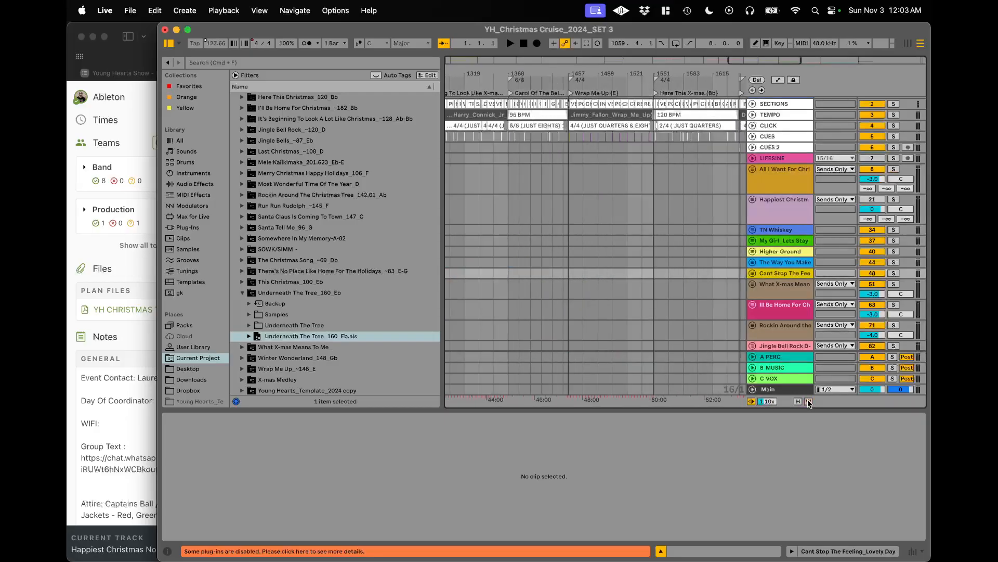
click(799, 402)
click(798, 402)
click(798, 402)
click(798, 402)
click(798, 401)
click(799, 401)
scroll(765, 191, up, 1)
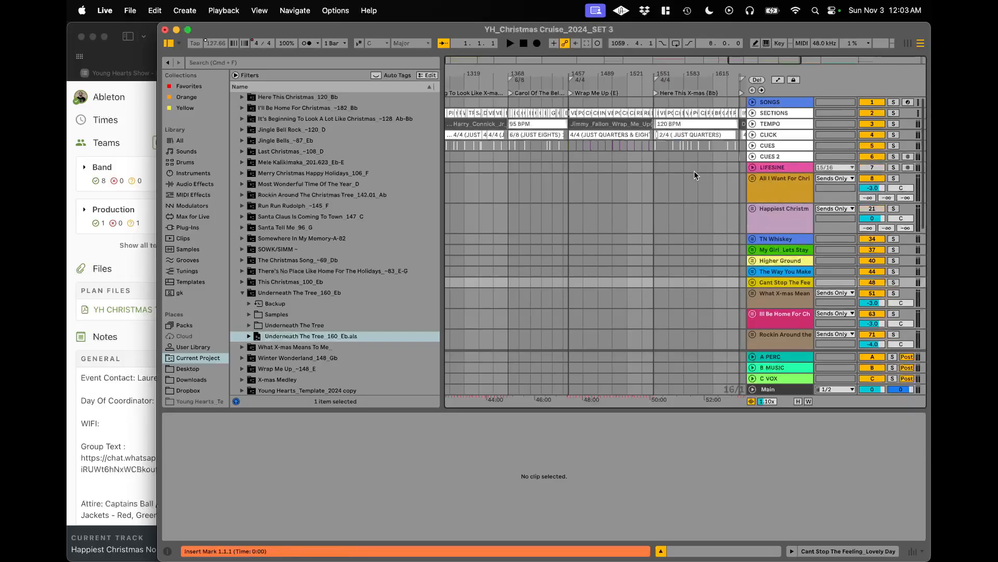
- Insert a 4/4 time signature change at bar 1743, where Underneath The Tree starts, and save the set
scroll(554, 129, down, 10)
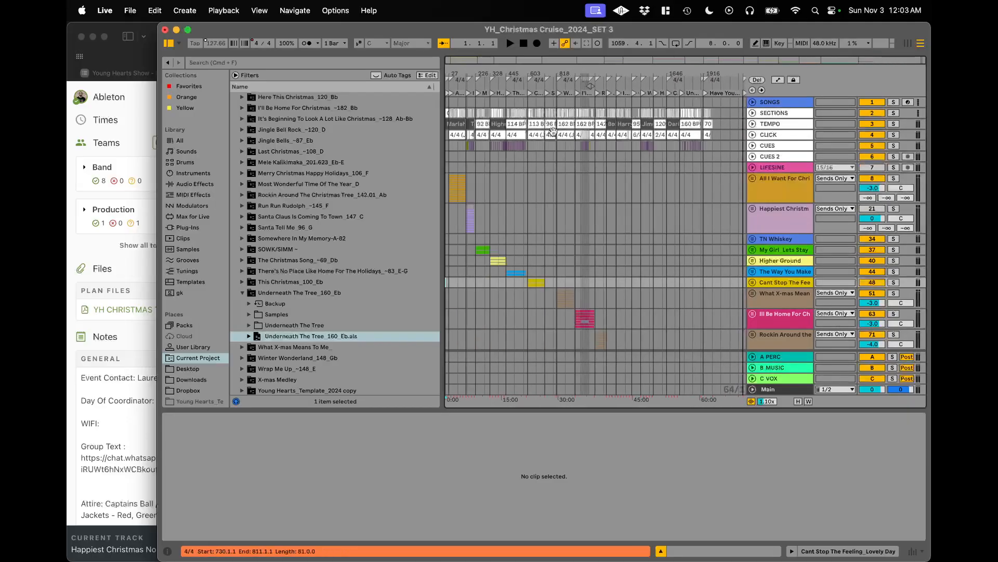
scroll(662, 122, up, 10)
scroll(658, 126, right, 5)
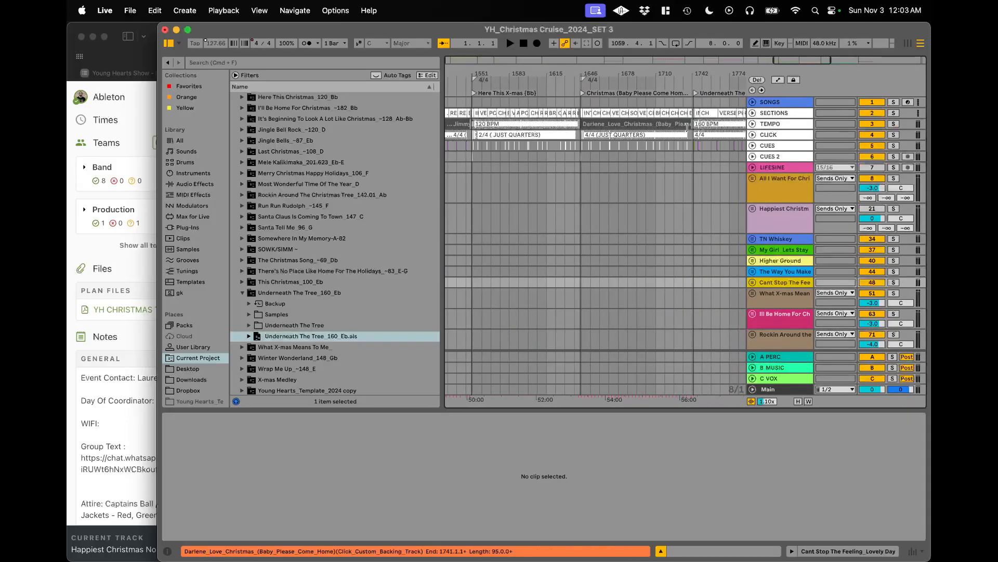
scroll(686, 128, up, 10)
scroll(728, 79, up, 5)
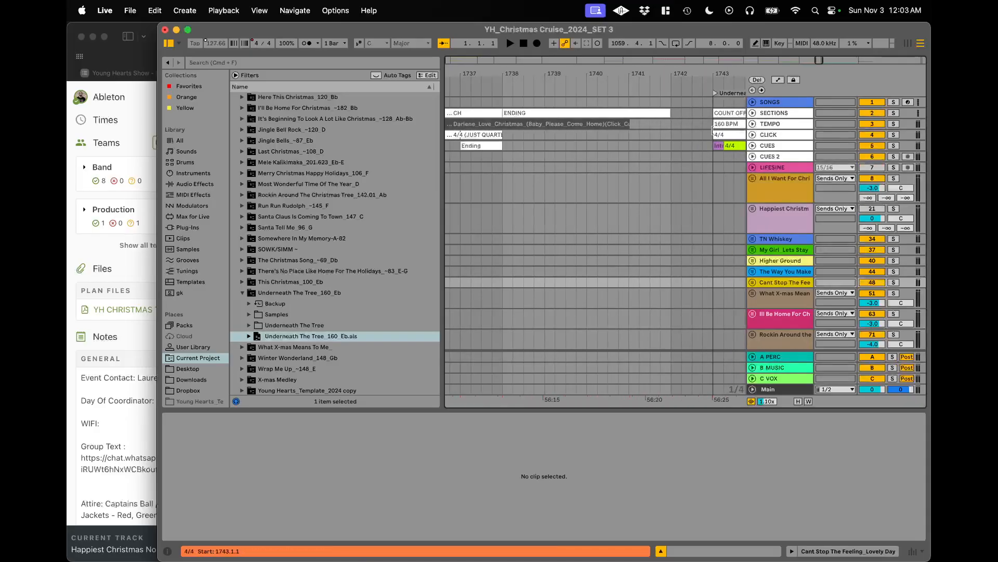
right_click(715, 82)
click(722, 87)
click(647, 177)
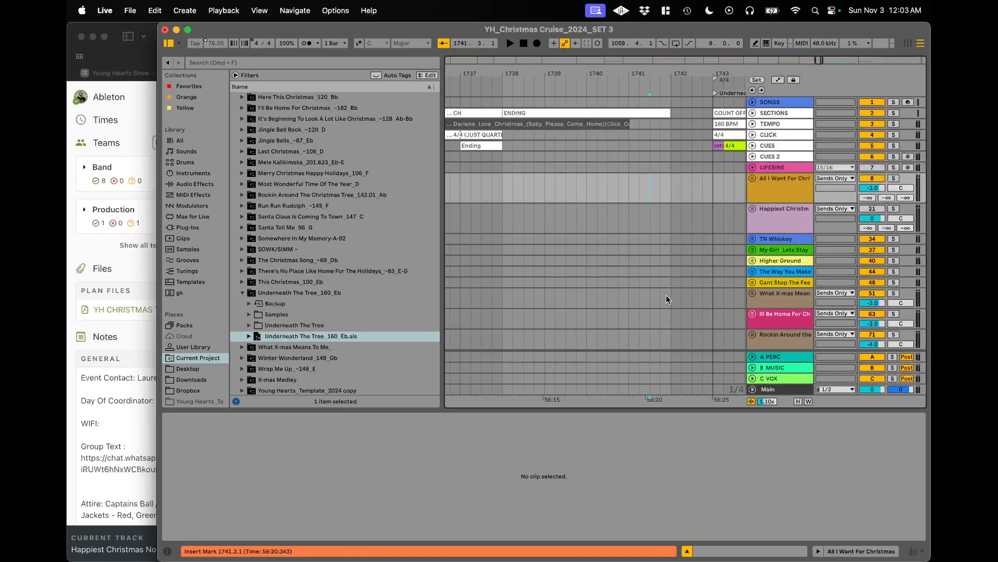
click(608, 215)
key(super+s)
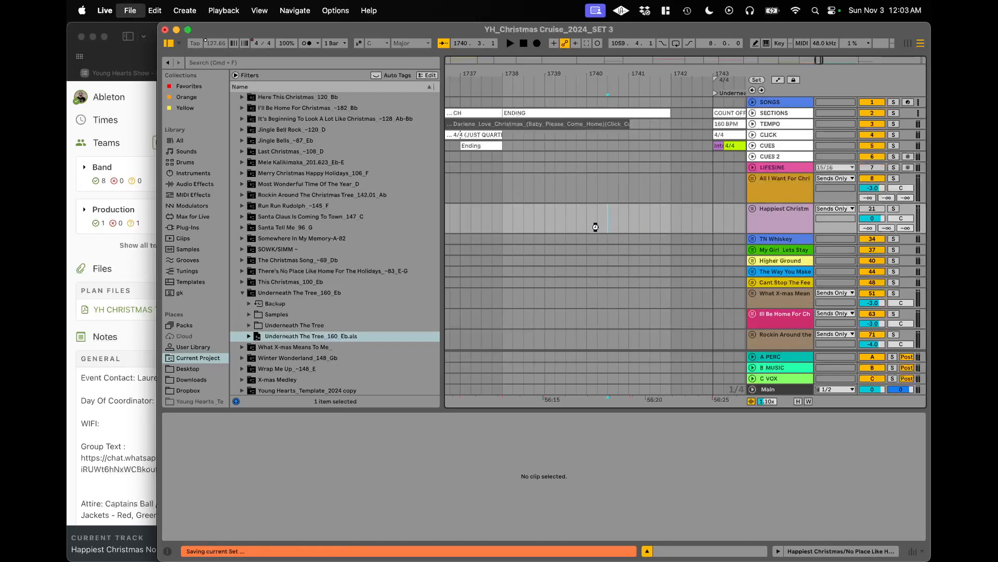